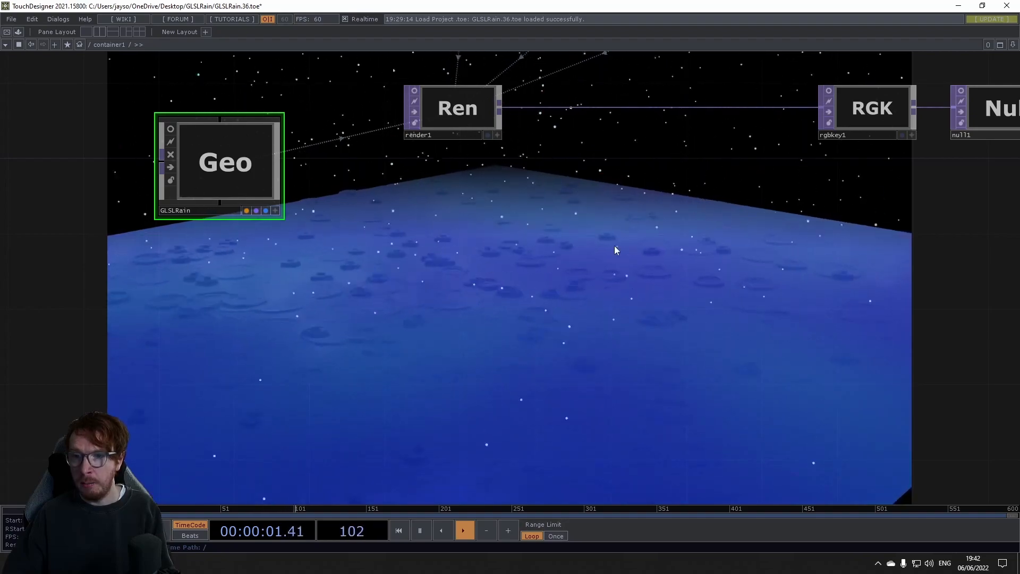
# Show the parameters of the GLSLRain geometry component over the network and rendered backdrop
pyautogui.moveTo(440, 232); pyautogui.dragTo(404, 334)
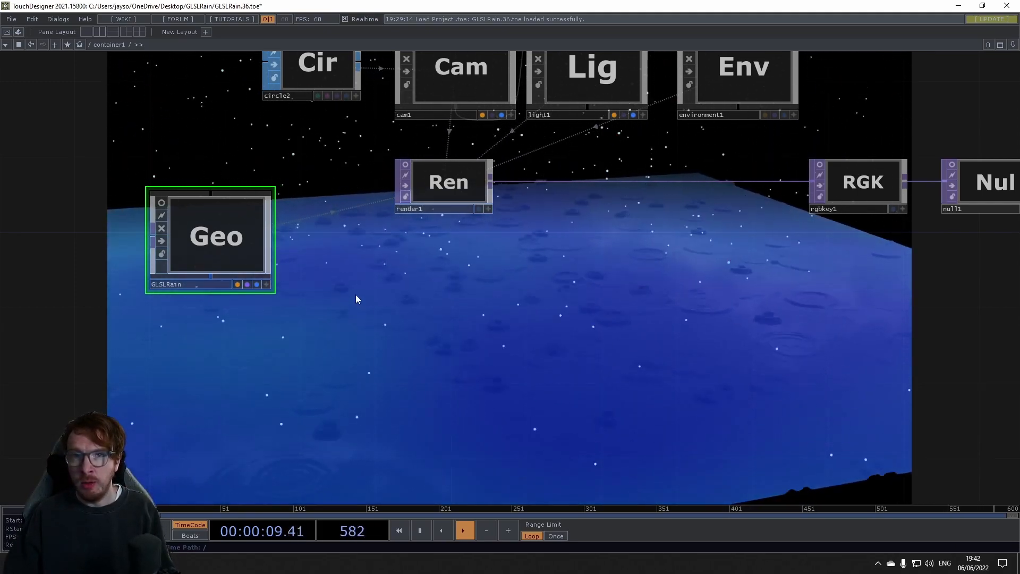
pyautogui.moveTo(368, 303); pyautogui.dragTo(373, 322)
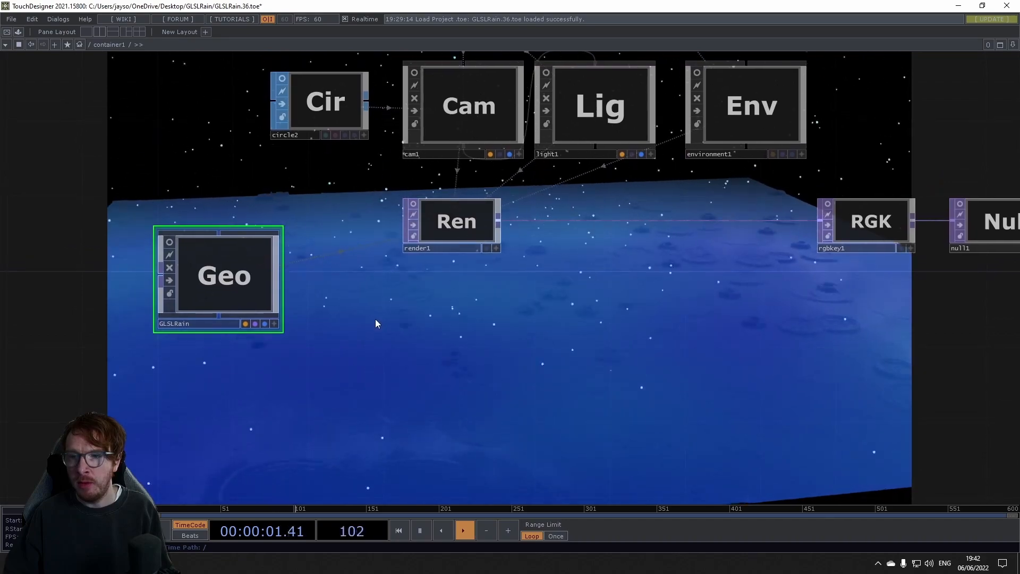
pyautogui.press('p')
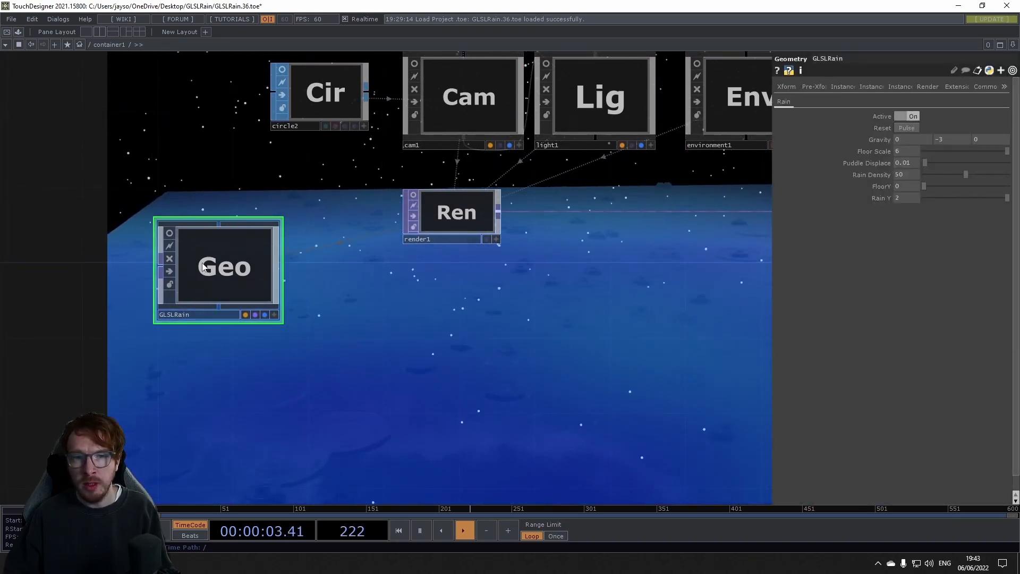
pyautogui.moveTo(255, 403); pyautogui.dragTo(295, 395)
pyautogui.scroll(1, 229, 264)
pyautogui.scroll(3, 229, 263)
pyautogui.scroll(-2, 228, 264)
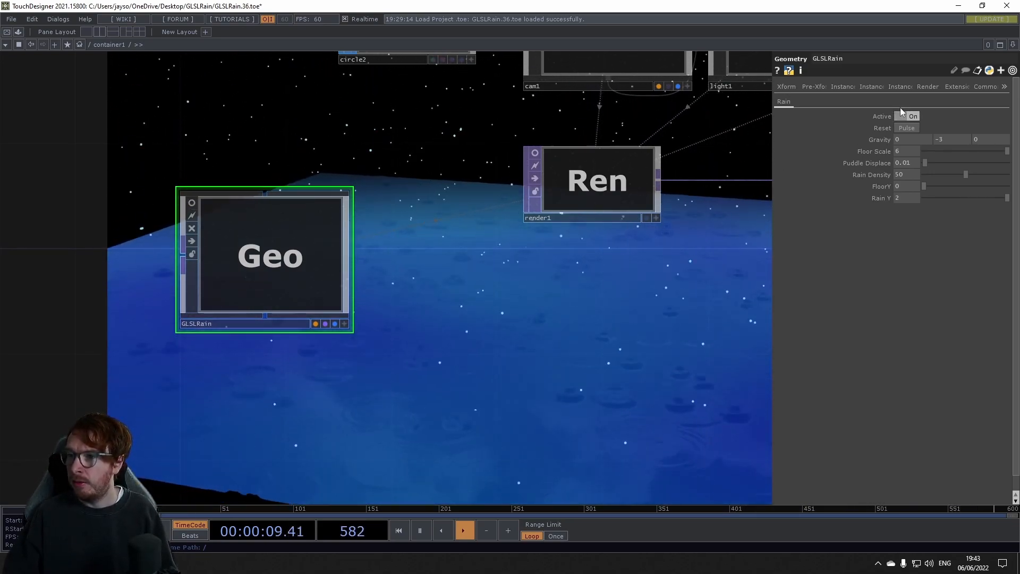
pyautogui.moveTo(688, 274); pyautogui.dragTo(627, 120)
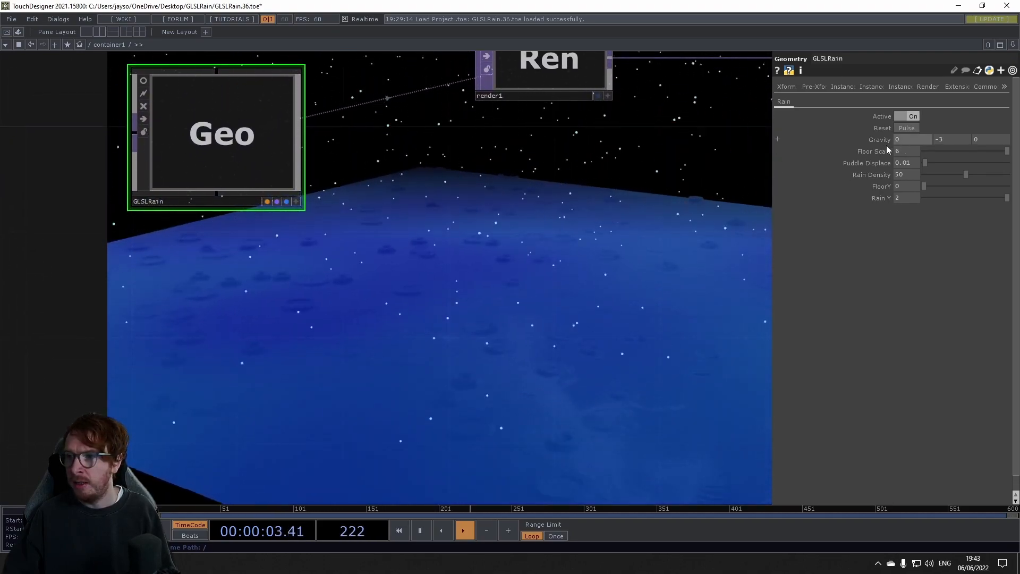
# Set the GLSLRain component's Gravity Y to -1 and its Rain Density to 10
pyautogui.moveTo(952, 139); pyautogui.dragTo(972, 128, button='middle')
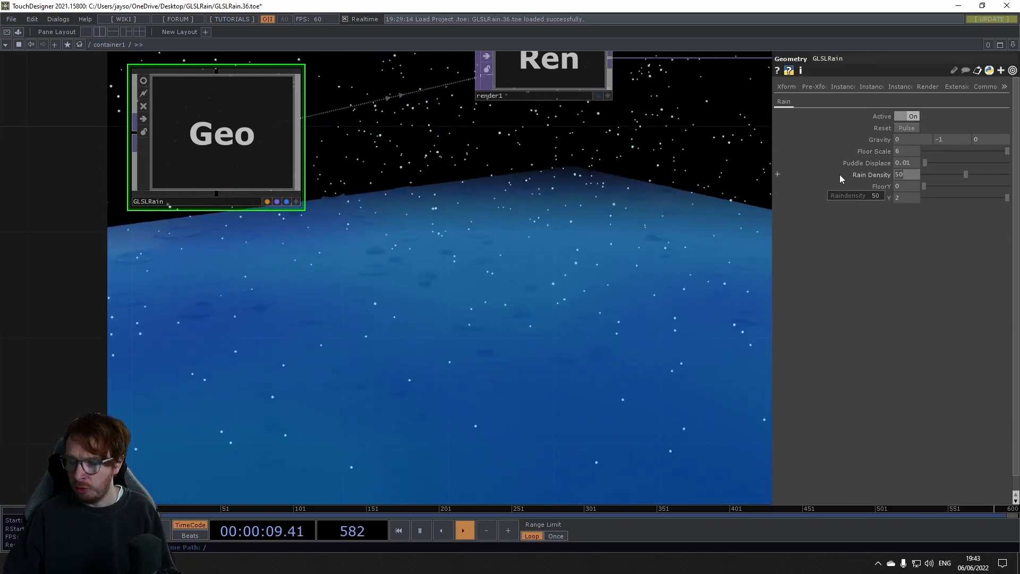
pyautogui.write('10')
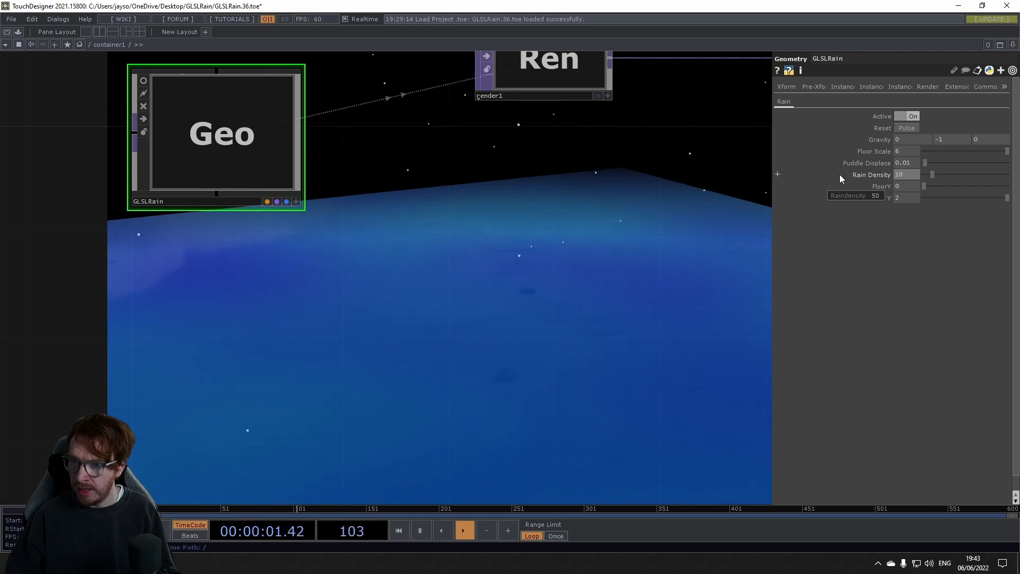
pyautogui.press('Return')
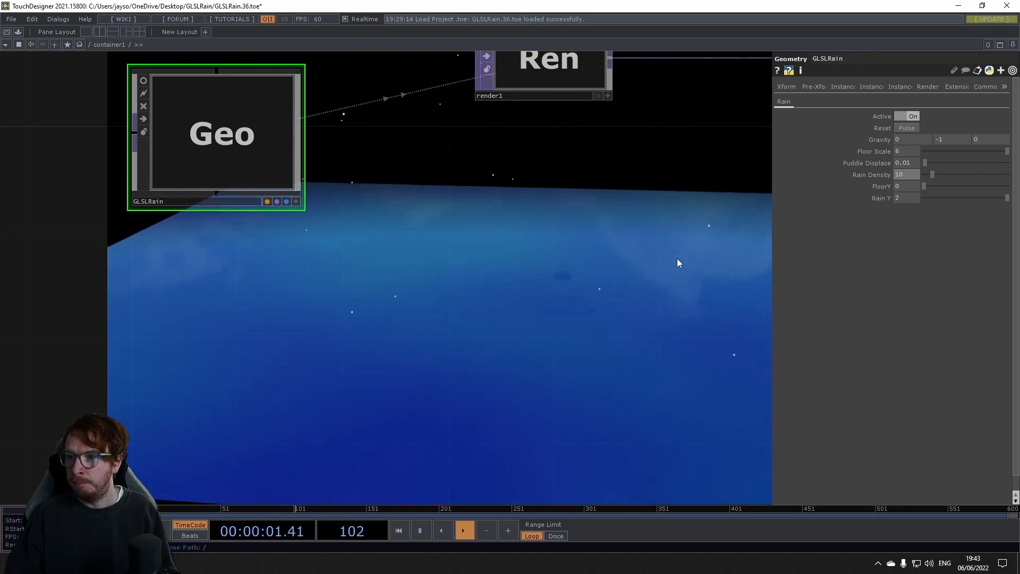
# Set the GLSLRain component's Gravity Y to -3, Floor Scale to 5 and FloorY to -0.3
pyautogui.moveTo(913, 163); pyautogui.dragTo(900, 147, button='middle')
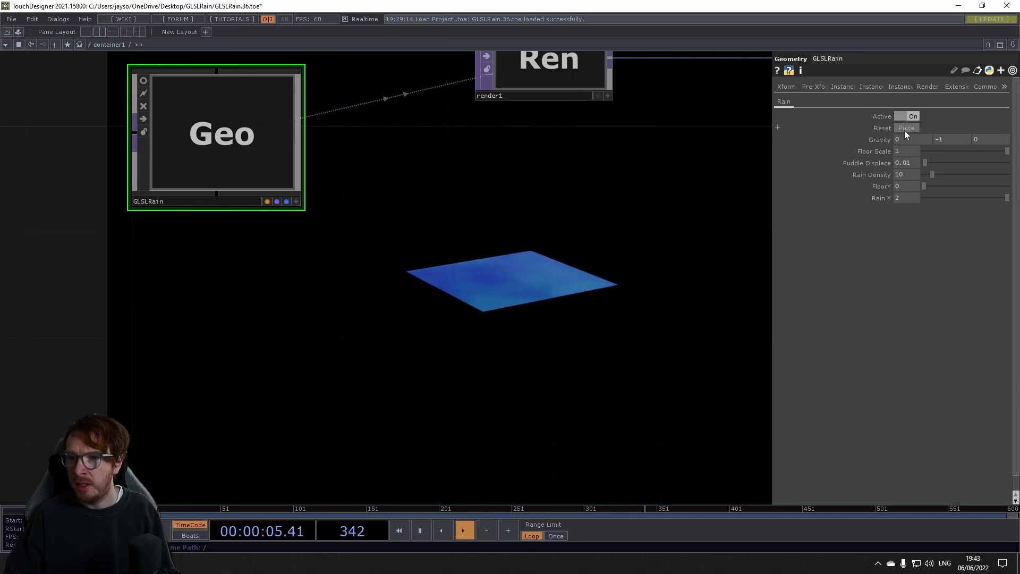
pyautogui.moveTo(951, 139); pyautogui.dragTo(947, 139, button='middle')
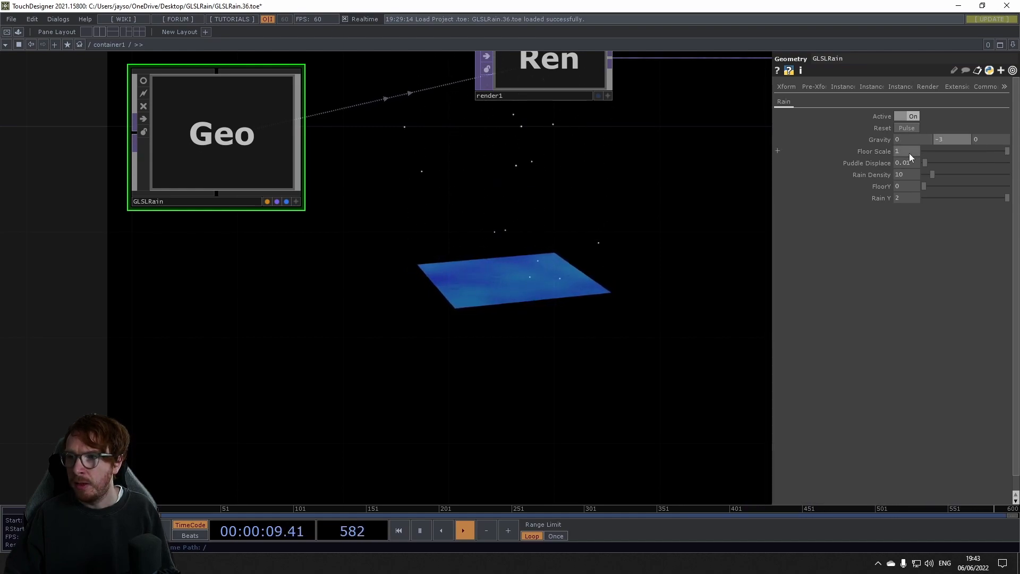
pyautogui.moveTo(906, 152); pyautogui.dragTo(943, 138, button='middle')
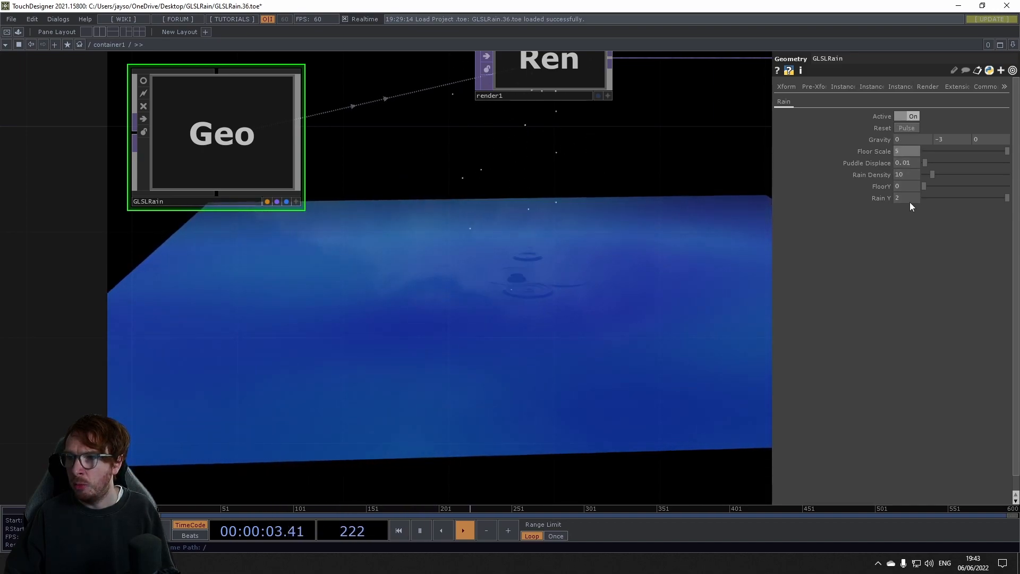
pyautogui.moveTo(908, 200)
pyautogui.mouseDown(button='middle')
pyautogui.moveTo(901, 175)
pyautogui.moveTo(913, 189)
pyautogui.mouseUp(button='middle')
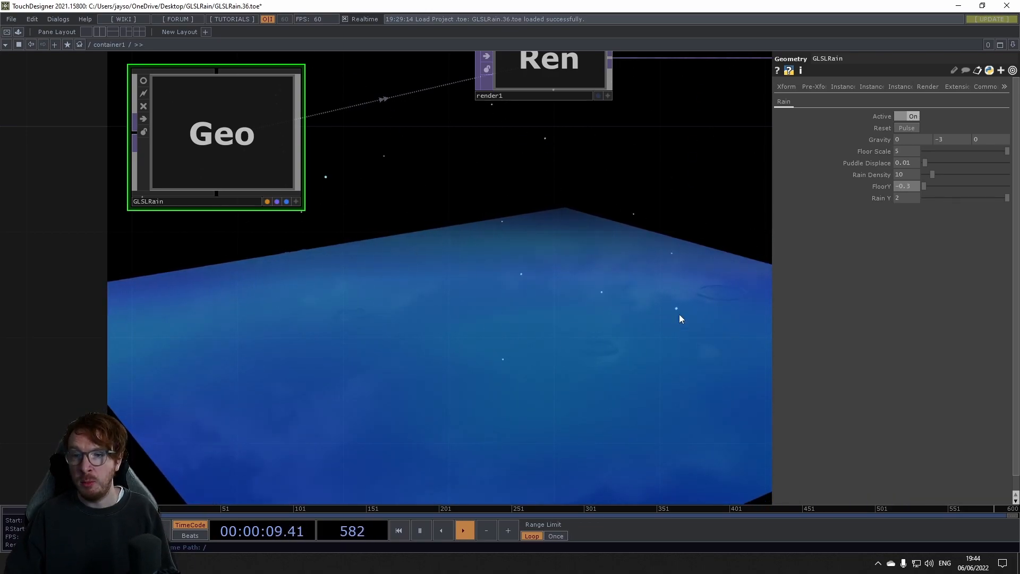
# Check the CPU and GPU cook times of the GLSLRain component and its children
pyautogui.middleClick(290, 157)
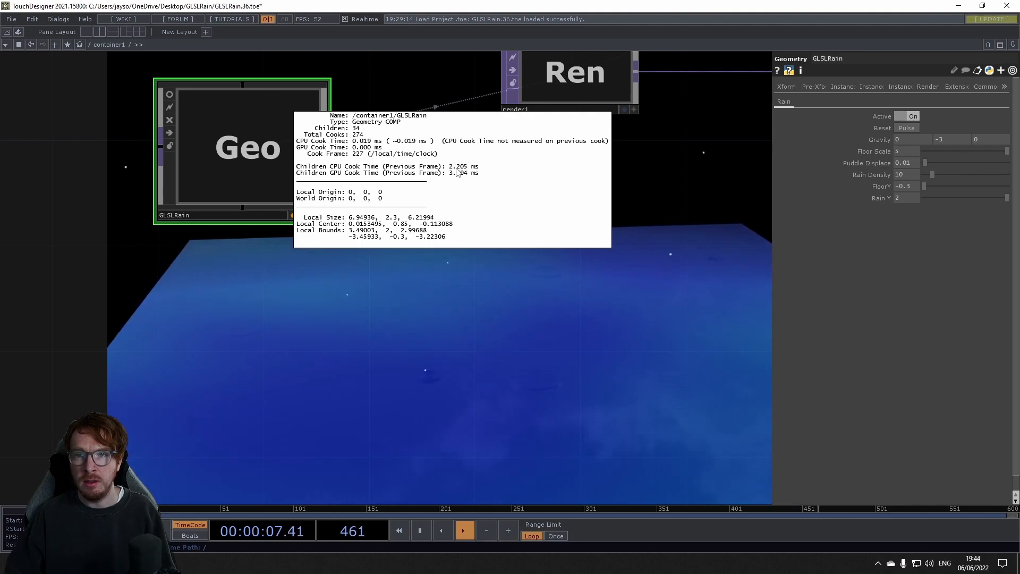
pyautogui.scroll(-5, 474, 237)
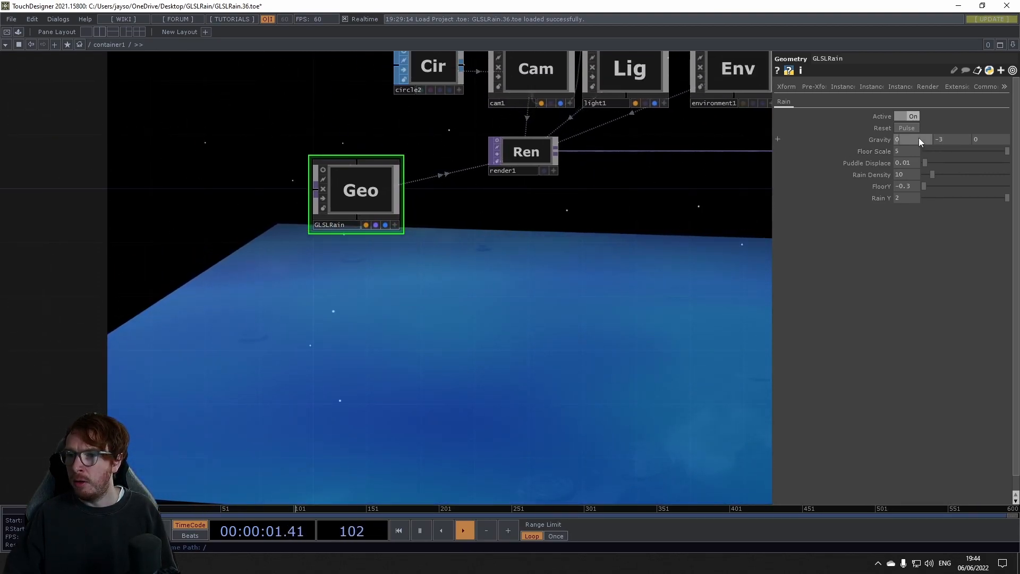
# Try a Gravity X value of -2 on the GLSLRain component and return it to 0
pyautogui.moveTo(919, 138); pyautogui.dragTo(910, 129, button='middle')
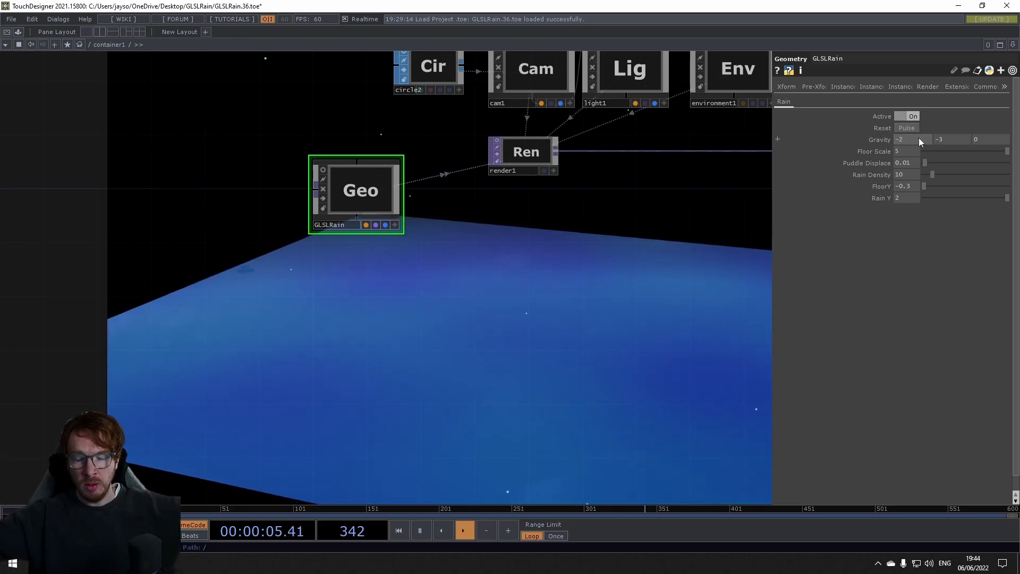
pyautogui.moveTo(919, 138); pyautogui.dragTo(843, 133)
pyautogui.write('0')
# Enter the GLSLRain component and examine the parameter nodes that feed its point and water generators
pyautogui.moveTo(456, 258); pyautogui.dragTo(443, 290)
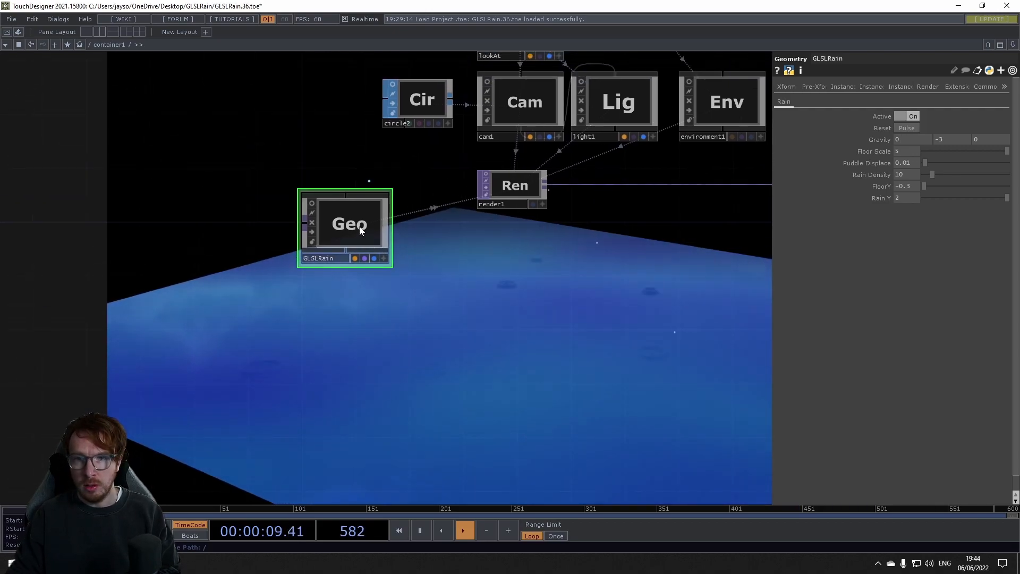
pyautogui.doubleClick(362, 227)
pyautogui.moveTo(415, 390); pyautogui.dragTo(490, 429)
pyautogui.moveTo(293, 183); pyautogui.dragTo(355, 214)
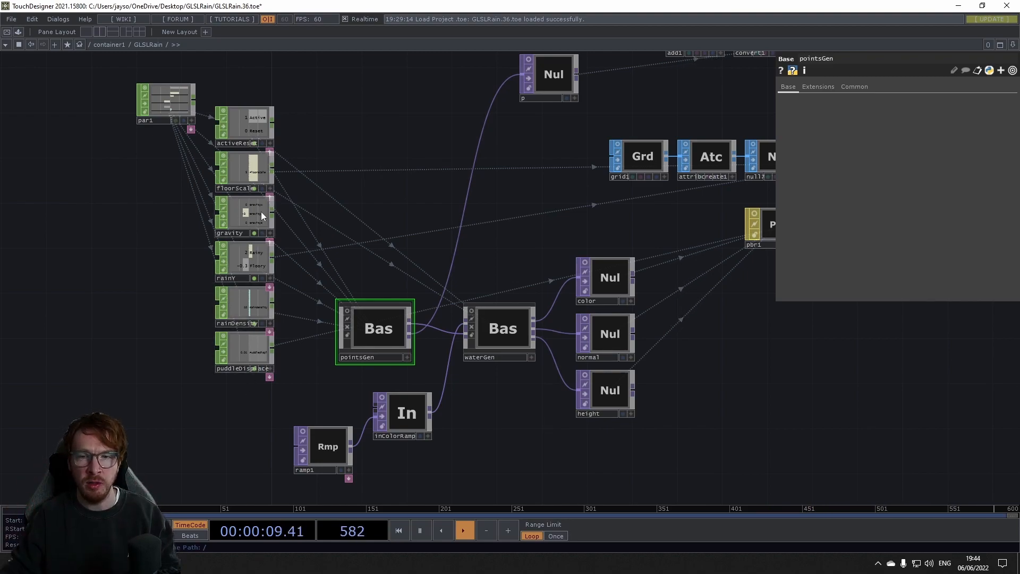
pyautogui.moveTo(299, 211); pyautogui.dragTo(192, 209)
pyautogui.moveTo(338, 244); pyautogui.dragTo(349, 299)
pyautogui.moveTo(320, 217); pyautogui.dragTo(323, 254)
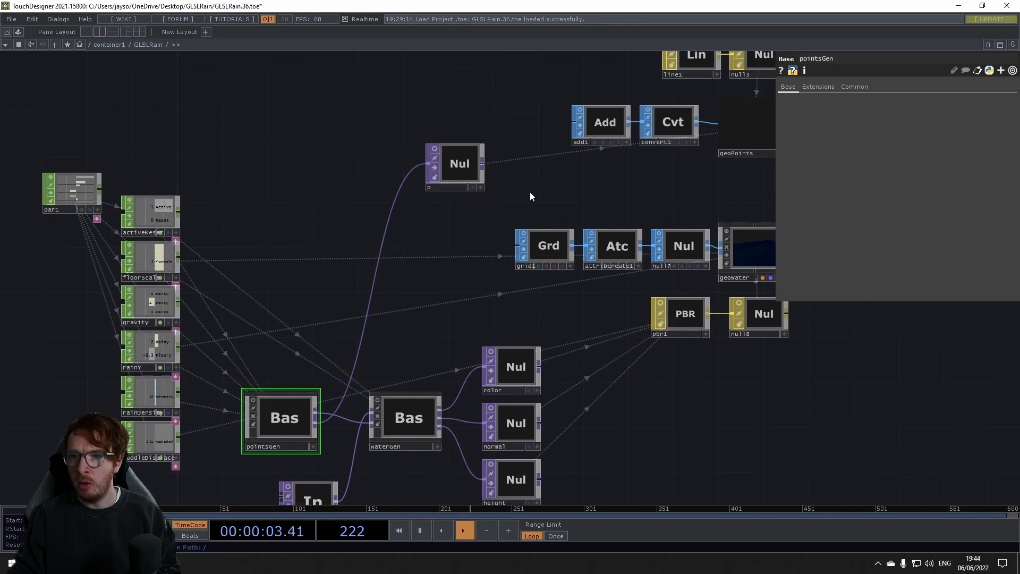
# Examine how the pointsGen and waterGen bases connect to each other, the color ramp and the output nulls
pyautogui.moveTo(533, 192); pyautogui.dragTo(489, 186)
pyautogui.moveTo(323, 391); pyautogui.dragTo(321, 318)
pyautogui.scroll(5, 224, 352)
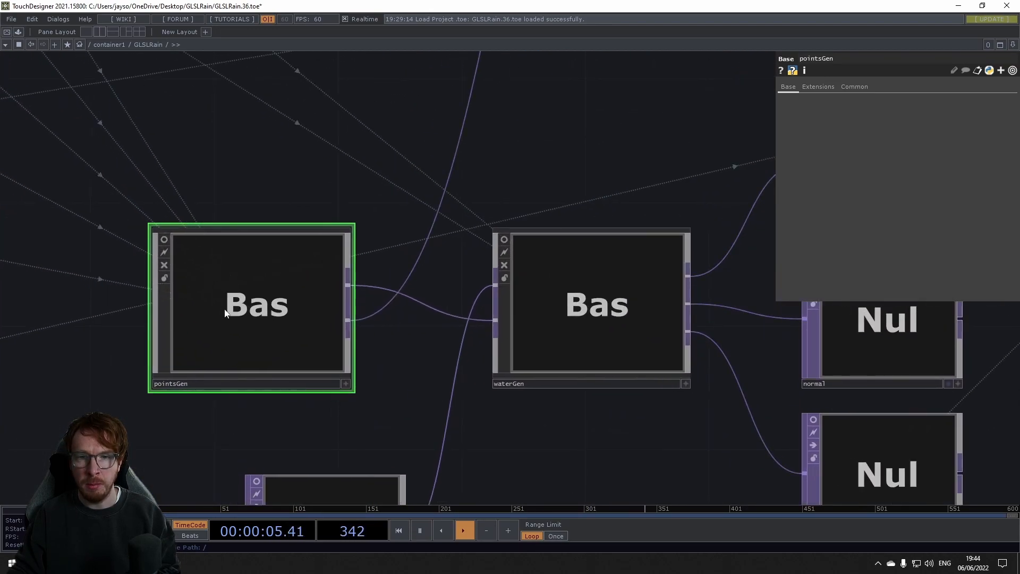
pyautogui.click(563, 338)
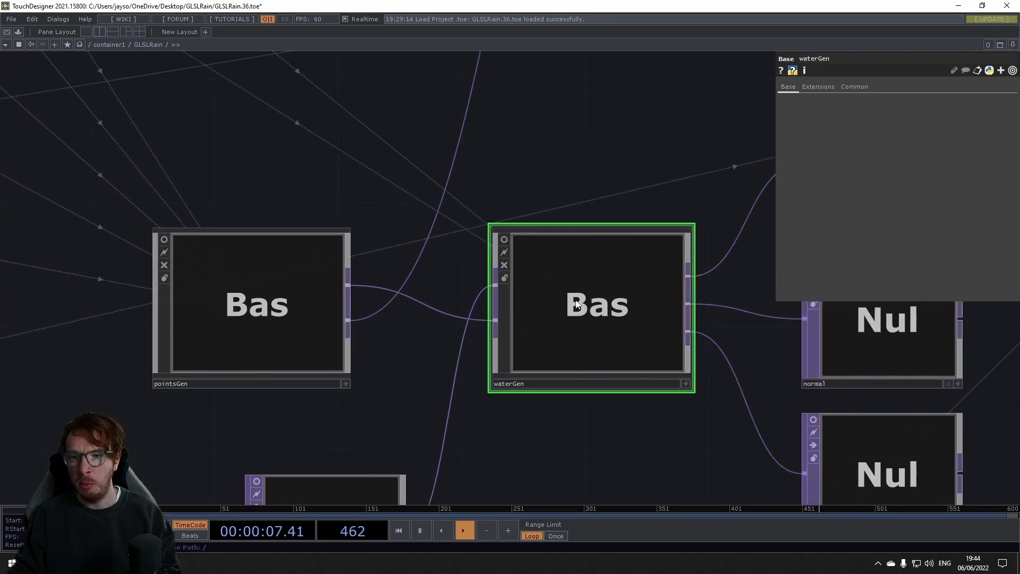
pyautogui.moveTo(365, 145); pyautogui.dragTo(542, 138)
pyautogui.scroll(-3, 425, 160)
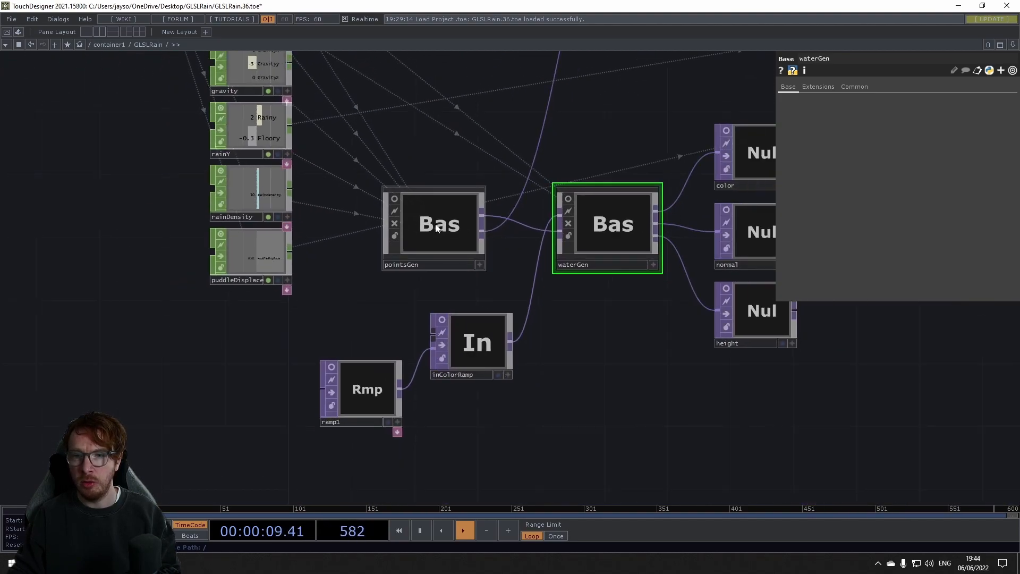
# Enter the pointsGen base and examine the falling rain points in the outRainPoints viewer
pyautogui.press('i')
pyautogui.moveTo(292, 340); pyautogui.dragTo(302, 405)
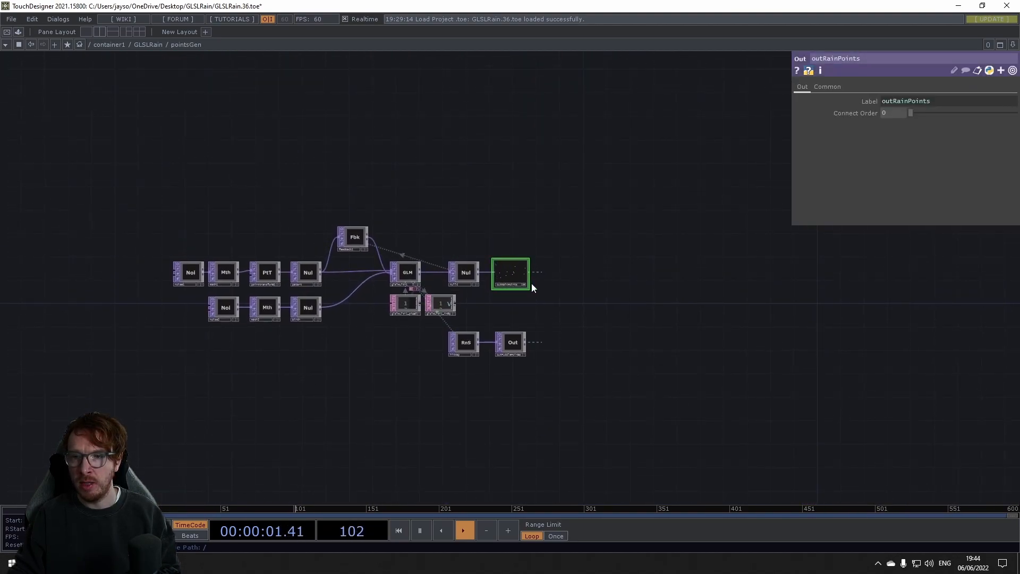
pyautogui.scroll(10, 531, 284)
pyautogui.scroll(-5, 630, 314)
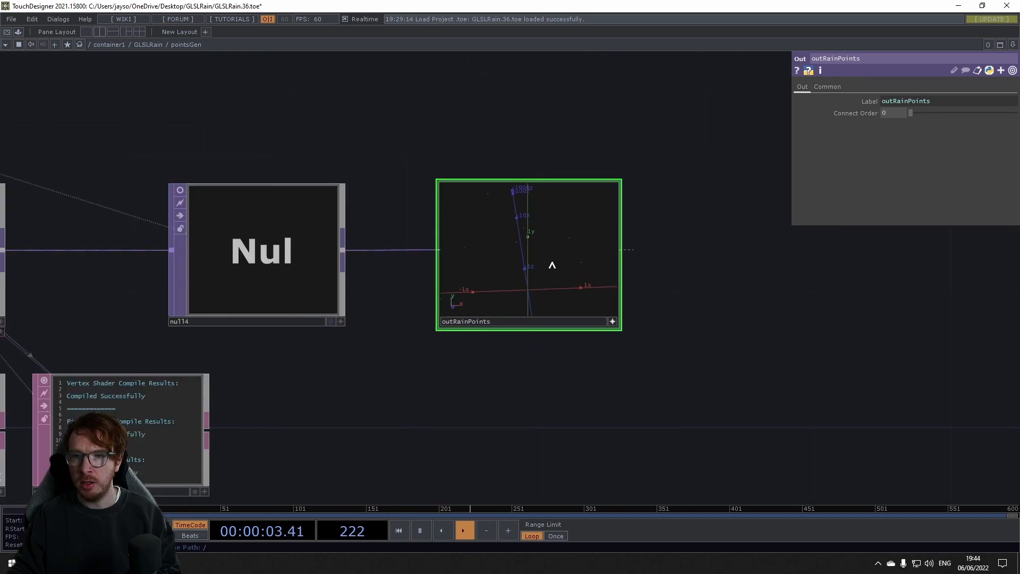
pyautogui.moveTo(543, 250); pyautogui.dragTo(536, 223)
pyautogui.moveTo(649, 250); pyautogui.dragTo(758, 297)
pyautogui.scroll(5, 656, 285)
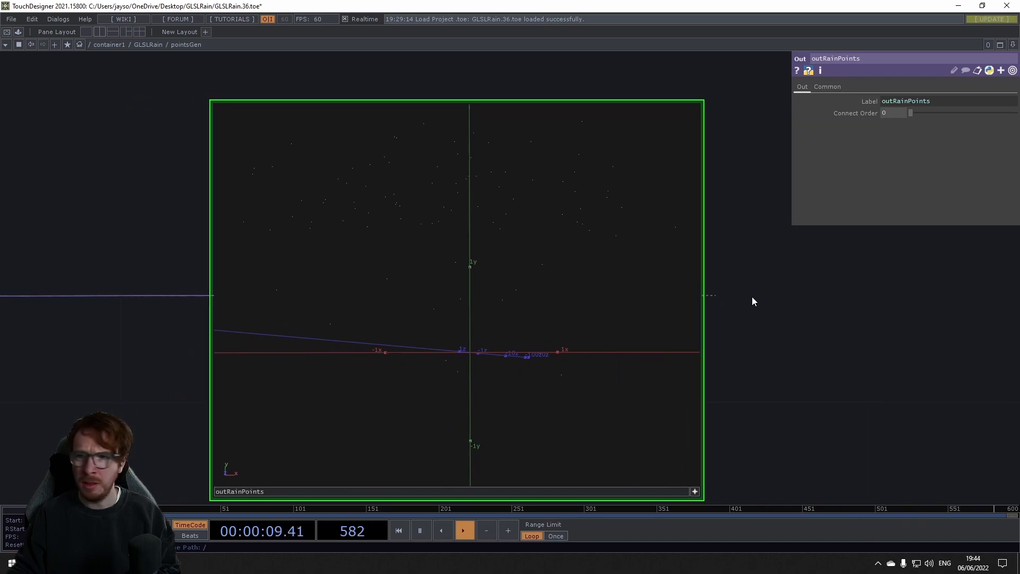
# Examine the pointsGen chain from its start and birth noise inputs through the feedback and GLSL Multi shader to outRainPoints
pyautogui.scroll(-10, 752, 298)
pyautogui.scroll(-6, 383, 387)
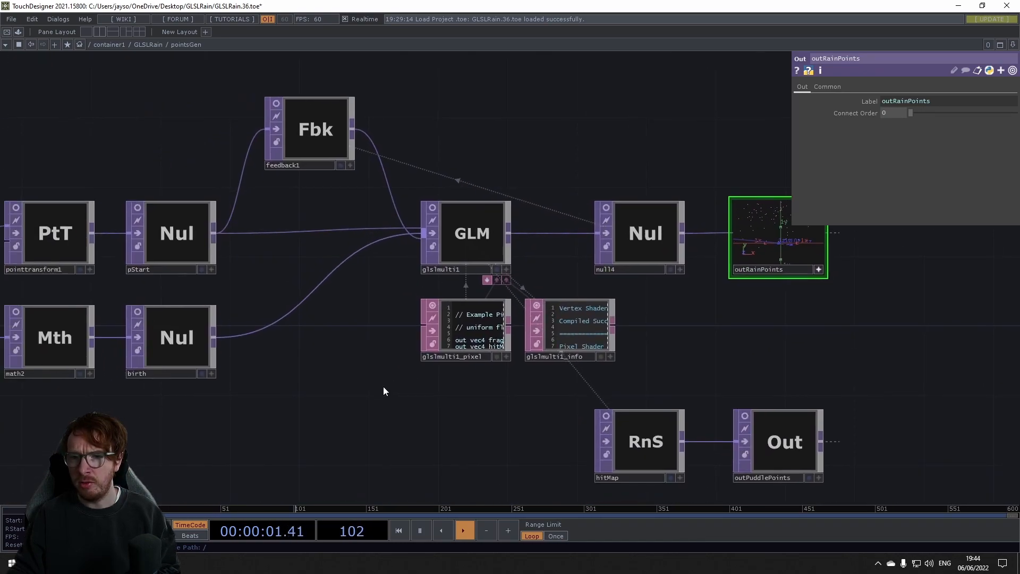
pyautogui.scroll(8, 191, 346)
pyautogui.scroll(-4, 116, 325)
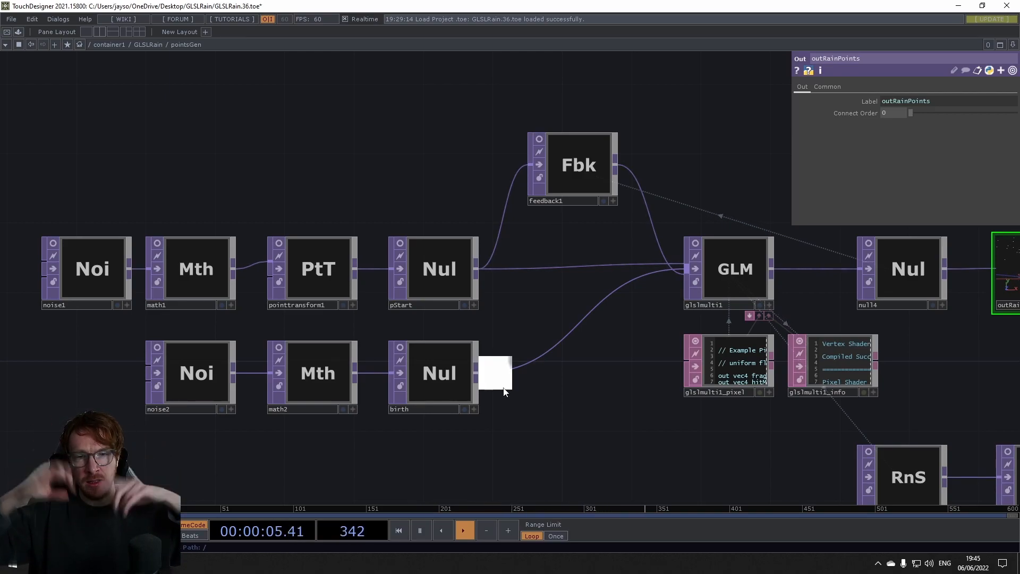
pyautogui.moveTo(617, 282); pyautogui.dragTo(404, 247)
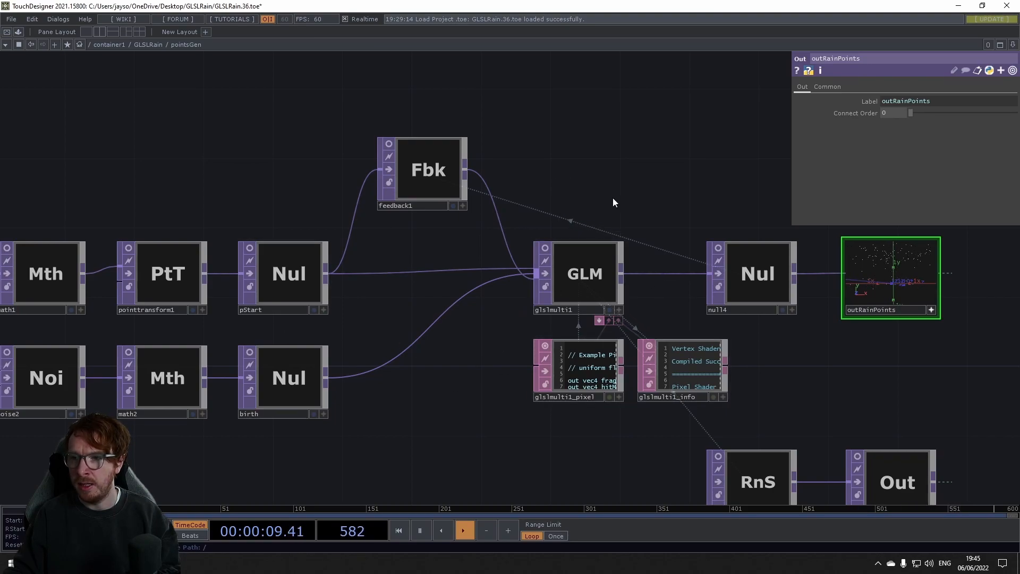
pyautogui.moveTo(628, 298); pyautogui.dragTo(568, 280)
pyautogui.scroll(10, 466, 347)
pyautogui.moveTo(400, 360); pyautogui.dragTo(81, 287)
pyautogui.scroll(-10, 82, 280)
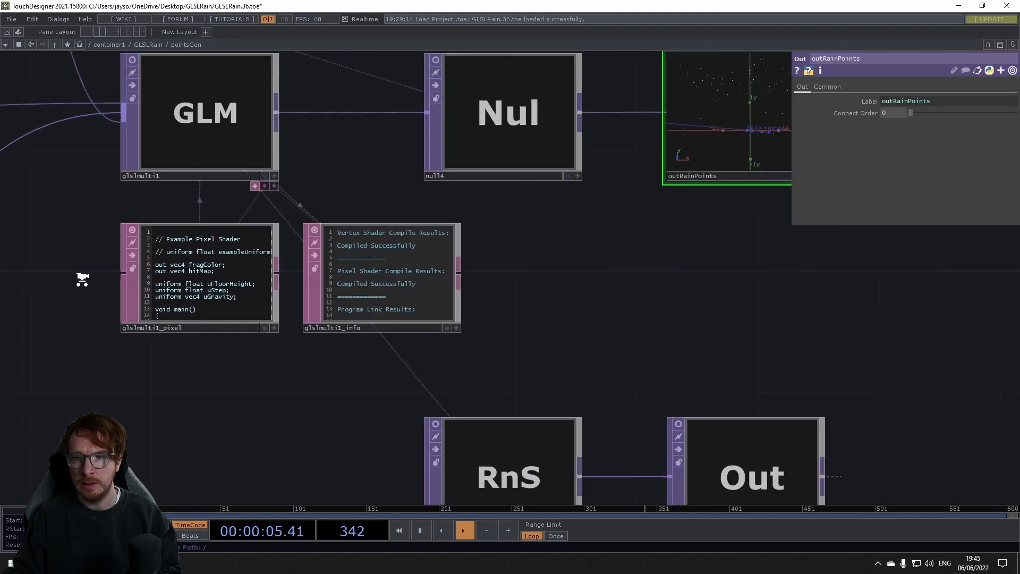
pyautogui.moveTo(114, 339); pyautogui.dragTo(177, 345)
pyautogui.scroll(2, 299, 248)
pyautogui.scroll(3, 300, 248)
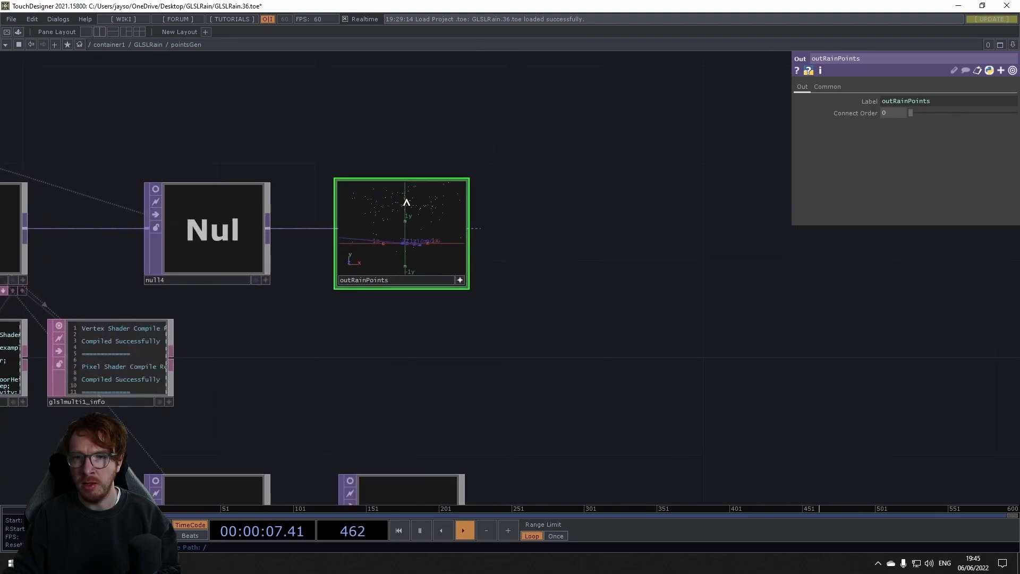
# Display the hitMap node's image and examine how it feeds outPuddlePoints
pyautogui.moveTo(307, 349); pyautogui.dragTo(267, 248)
pyautogui.moveTo(125, 375); pyautogui.dragTo(204, 320)
pyautogui.click(191, 325)
pyautogui.moveTo(264, 278); pyautogui.dragTo(343, 173)
pyautogui.scroll(3, 332, 253)
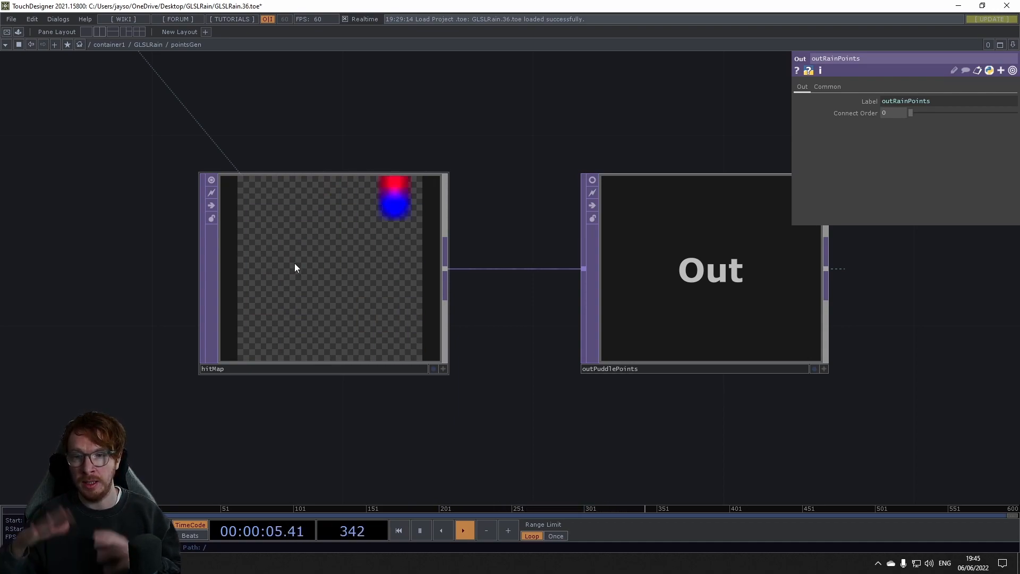
# Go back up to the GLSLRain network and enter the waterGen base
pyautogui.click(151, 46)
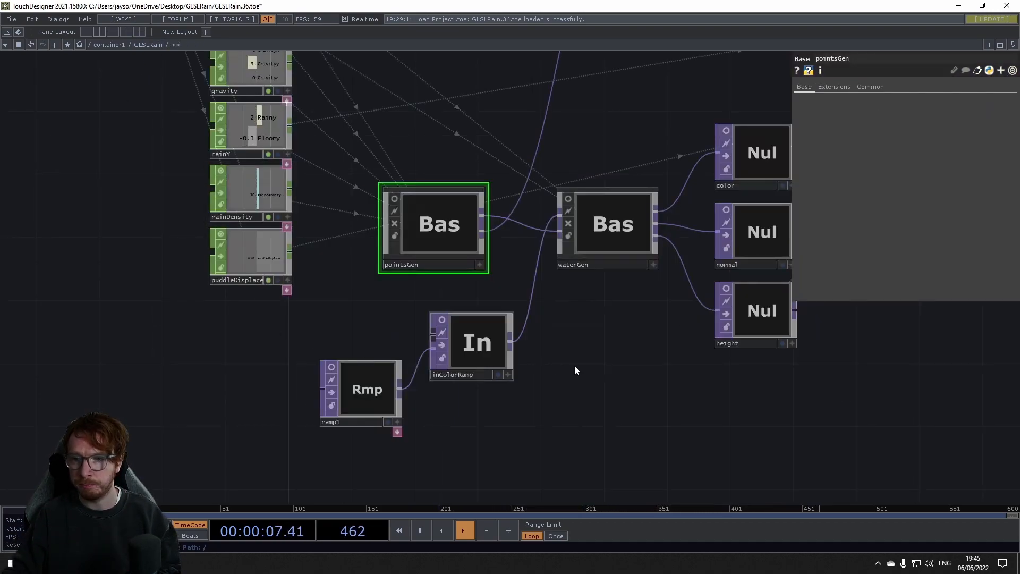
pyautogui.scroll(5, 495, 406)
pyautogui.scroll(2, 432, 289)
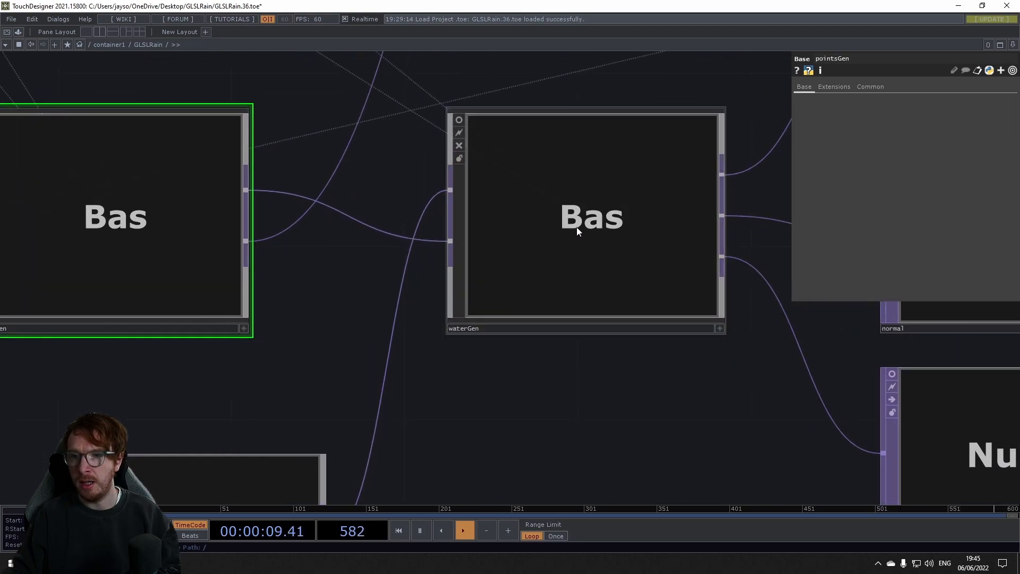
pyautogui.scroll(2, 576, 227)
pyautogui.scroll(3, 141, 212)
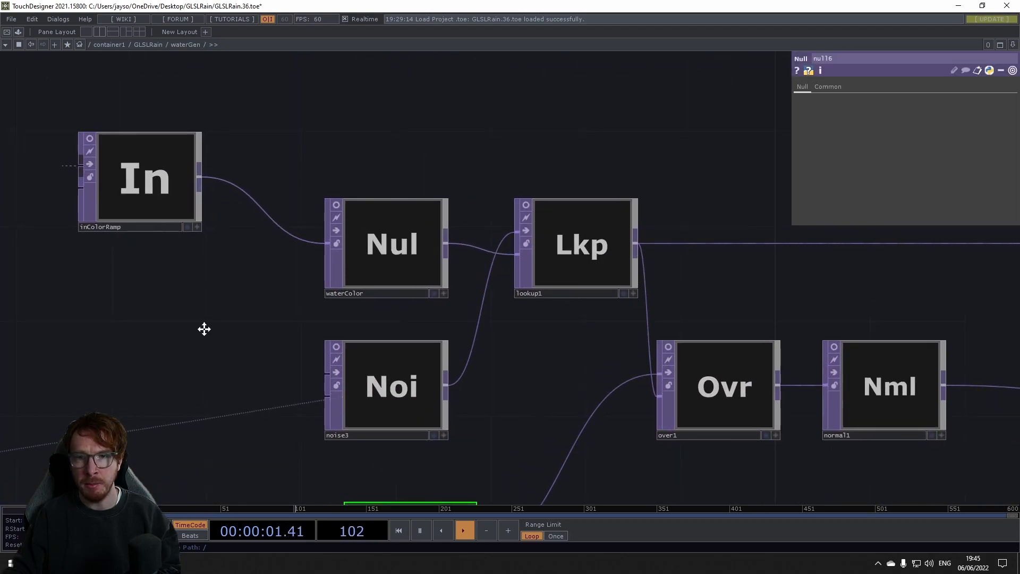
# Examine the puddle chain in waterGen, from pPuddles and the circle geometry to the instanced geoPuddles viewer
pyautogui.scroll(-5, 165, 332)
pyautogui.moveTo(94, 298); pyautogui.dragTo(224, 199)
pyautogui.scroll(3, 342, 238)
pyautogui.scroll(3, 553, 312)
pyautogui.moveTo(551, 311); pyautogui.dragTo(531, 454)
pyautogui.scroll(2, 549, 405)
pyautogui.moveTo(615, 428); pyautogui.dragTo(609, 487)
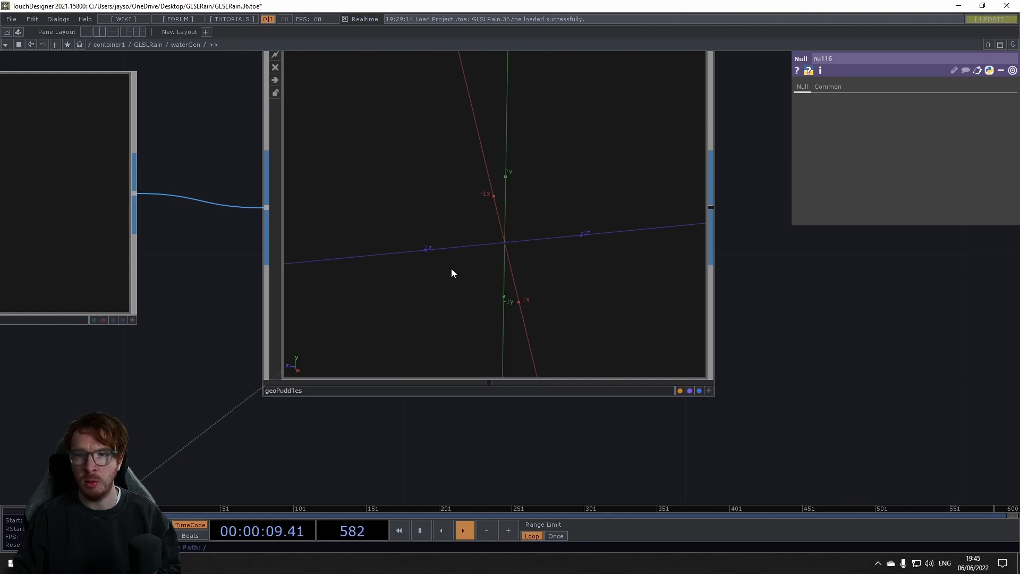
pyautogui.scroll(-4, 428, 269)
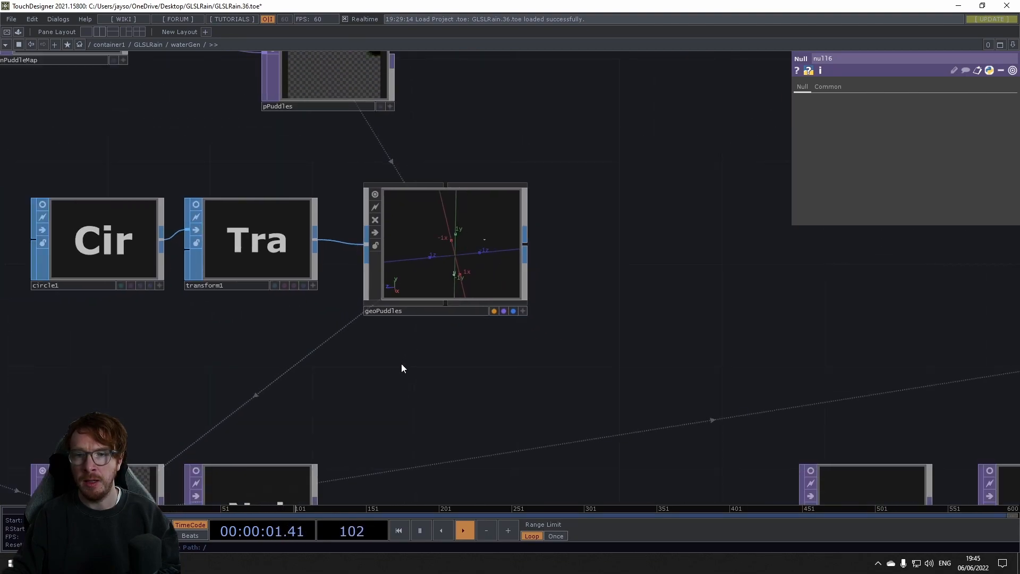
# Examine the puddle render in waterGen, from the cam2 and ambient1 inputs to the render2 image
pyautogui.moveTo(312, 384); pyautogui.dragTo(443, 250)
pyautogui.moveTo(386, 265); pyautogui.dragTo(380, 229)
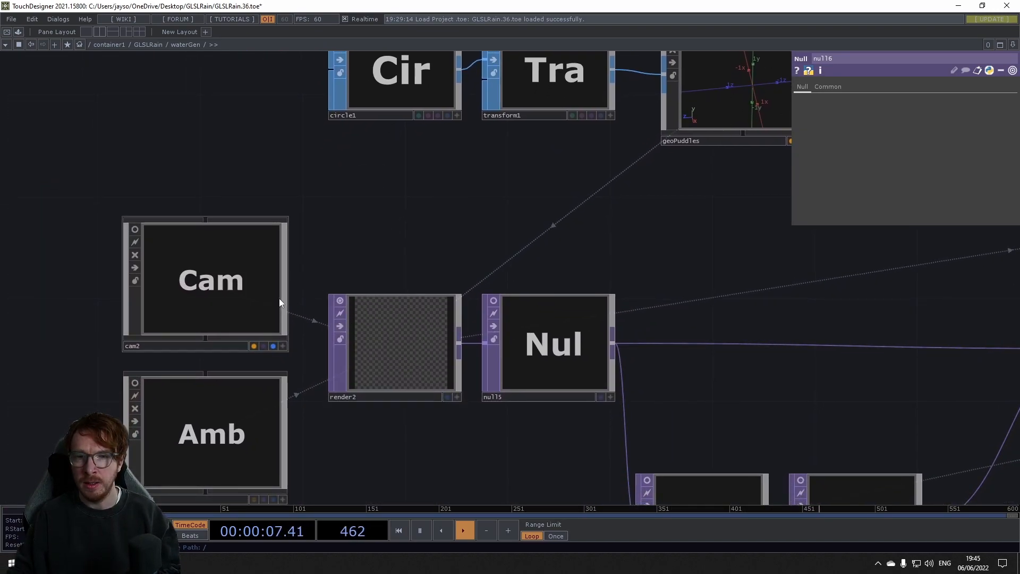
pyautogui.scroll(5, 365, 339)
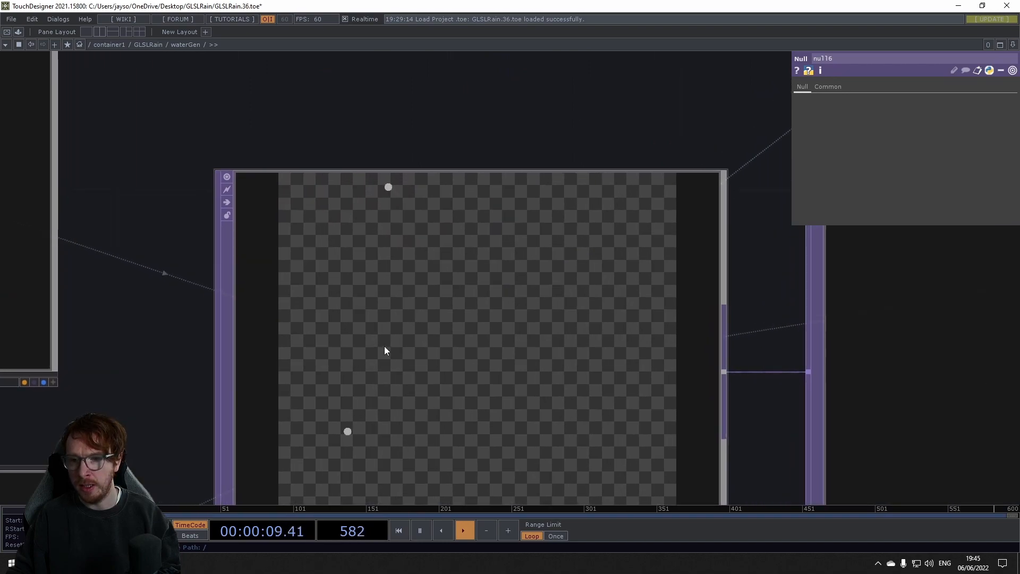
pyautogui.scroll(-2, 384, 346)
pyautogui.moveTo(436, 199); pyautogui.dragTo(452, 42)
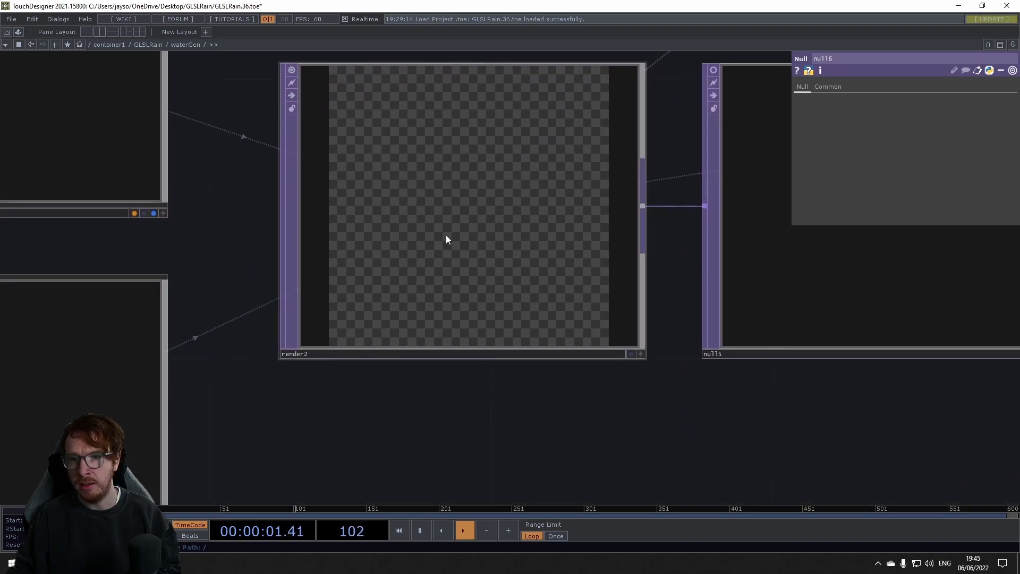
pyautogui.scroll(-10, 409, 272)
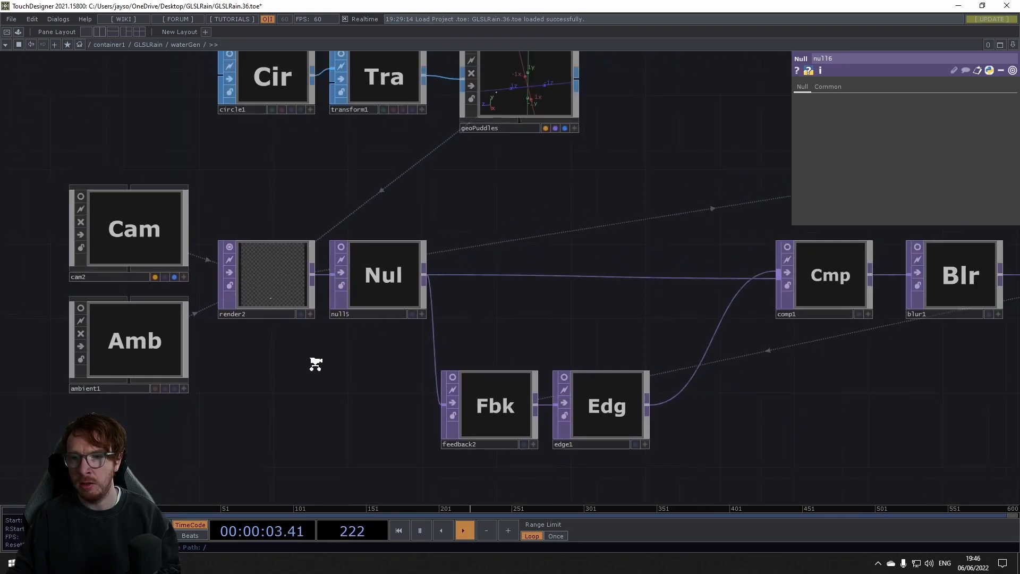
# Examine the ripple image produced by the feedback, edge and composite loop after the puddle render
pyautogui.moveTo(425, 390); pyautogui.dragTo(90, 425)
pyautogui.scroll(10, 408, 331)
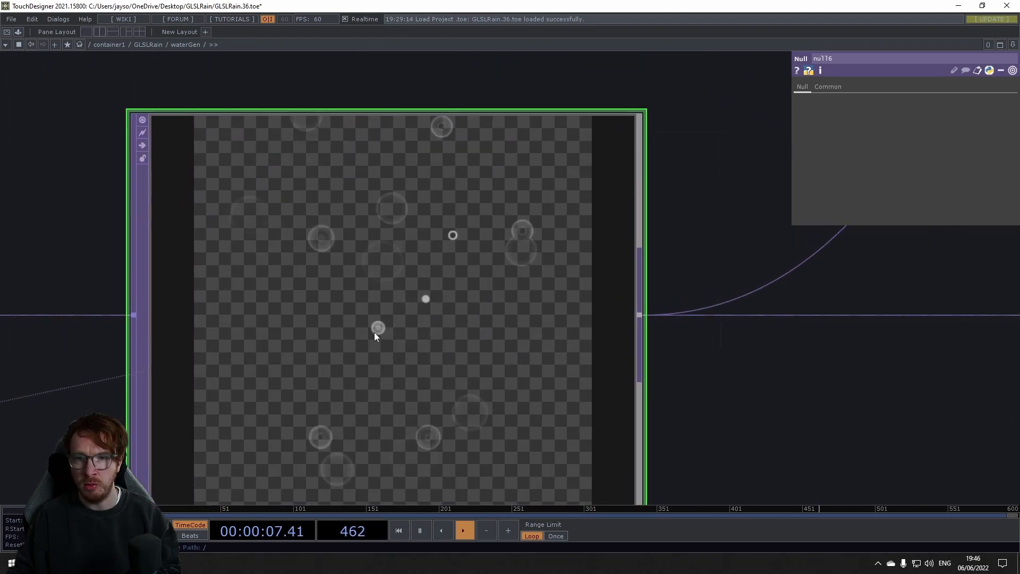
pyautogui.moveTo(699, 394); pyautogui.dragTo(451, 372)
pyautogui.scroll(-6, 780, 353)
# Examine the water generator's three outputs, viewing the normal map in out2 up close
pyautogui.moveTo(375, 405); pyautogui.dragTo(133, 388)
pyautogui.moveTo(502, 406); pyautogui.dragTo(205, 418)
pyautogui.scroll(6, 486, 363)
pyautogui.scroll(-4, 478, 357)
pyautogui.moveTo(428, 203); pyautogui.dragTo(369, 264)
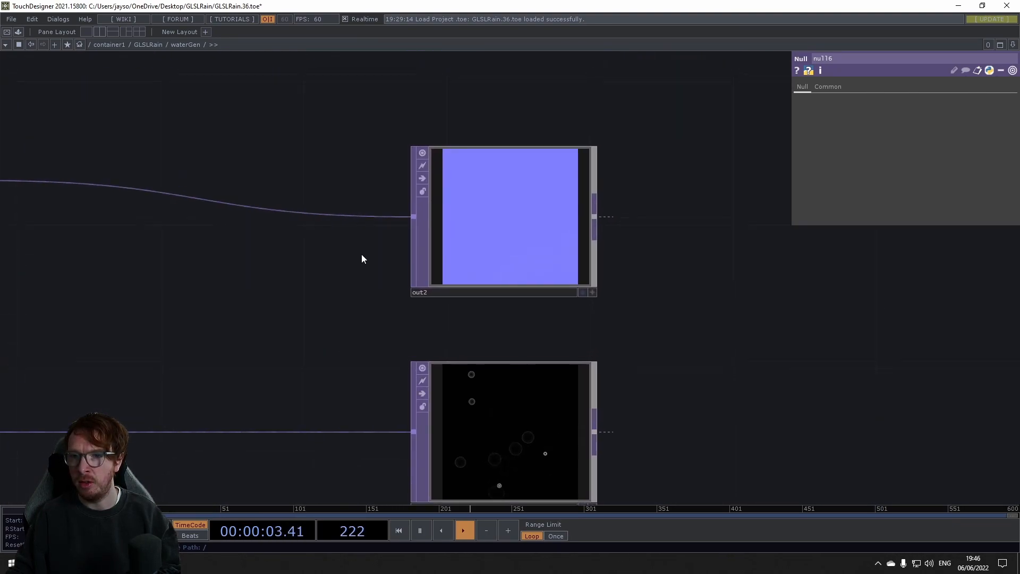
pyautogui.scroll(5, 481, 230)
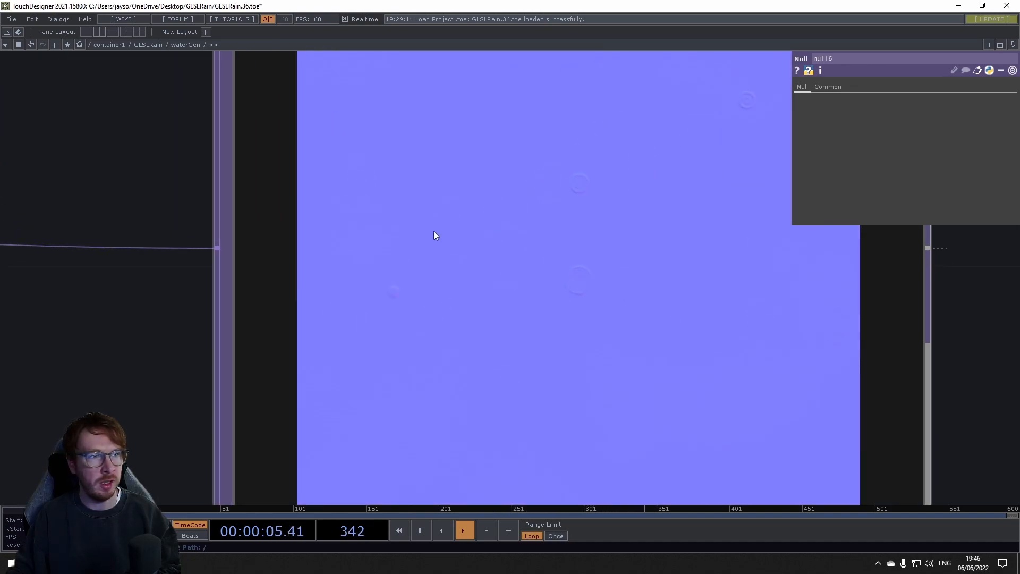
pyautogui.scroll(-7, 273, 198)
pyautogui.moveTo(234, 142); pyautogui.dragTo(232, 245)
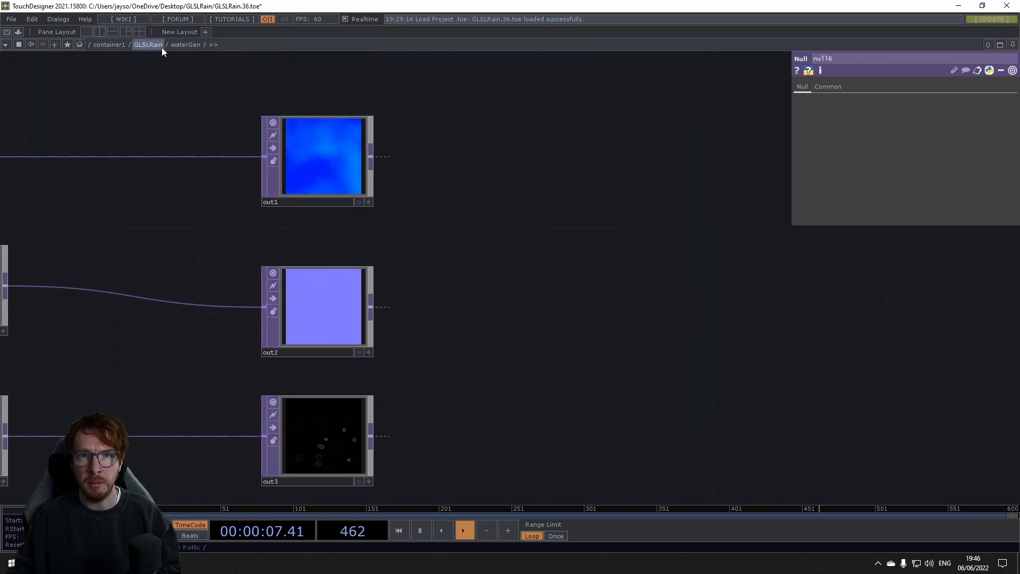
# Go back up to the GLSLRain network and display the map settings of the pbr1 material
pyautogui.click(148, 45)
pyautogui.moveTo(632, 387); pyautogui.dragTo(521, 400)
pyautogui.moveTo(639, 235); pyautogui.dragTo(455, 289)
pyautogui.moveTo(455, 293); pyautogui.dragTo(325, 339, button='middle')
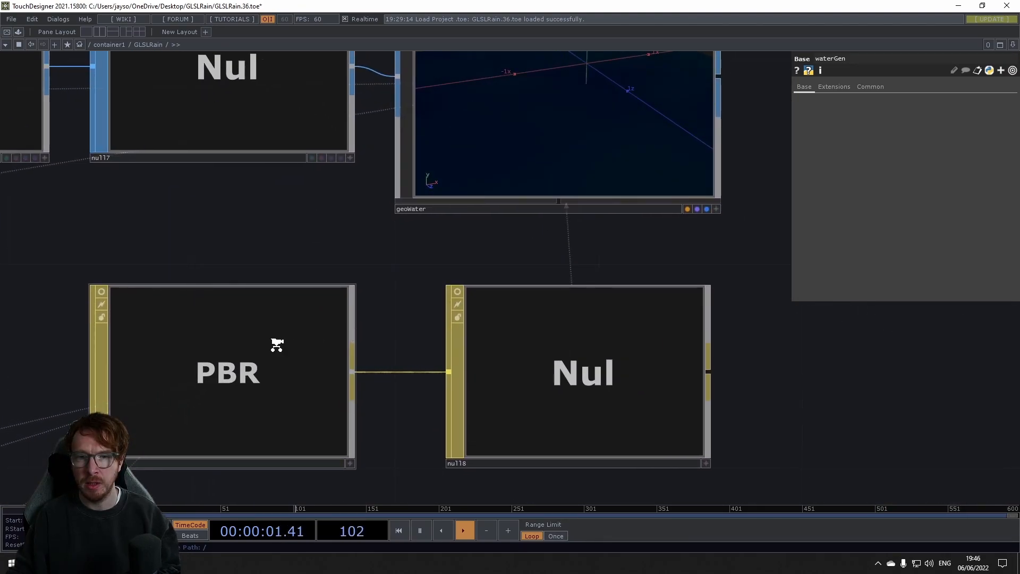
pyautogui.scroll(-3, 276, 344)
pyautogui.click(277, 345)
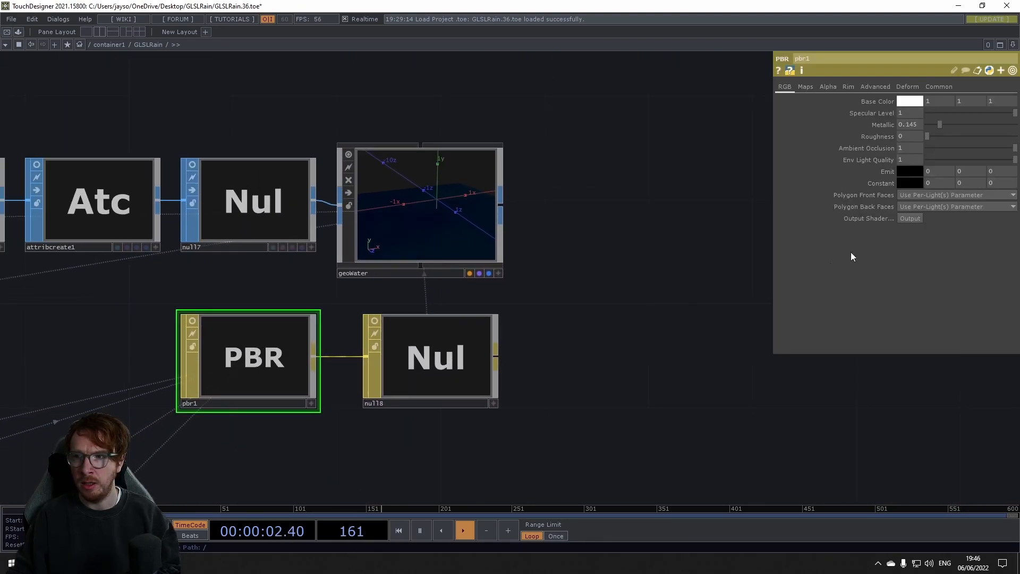
pyautogui.click(806, 87)
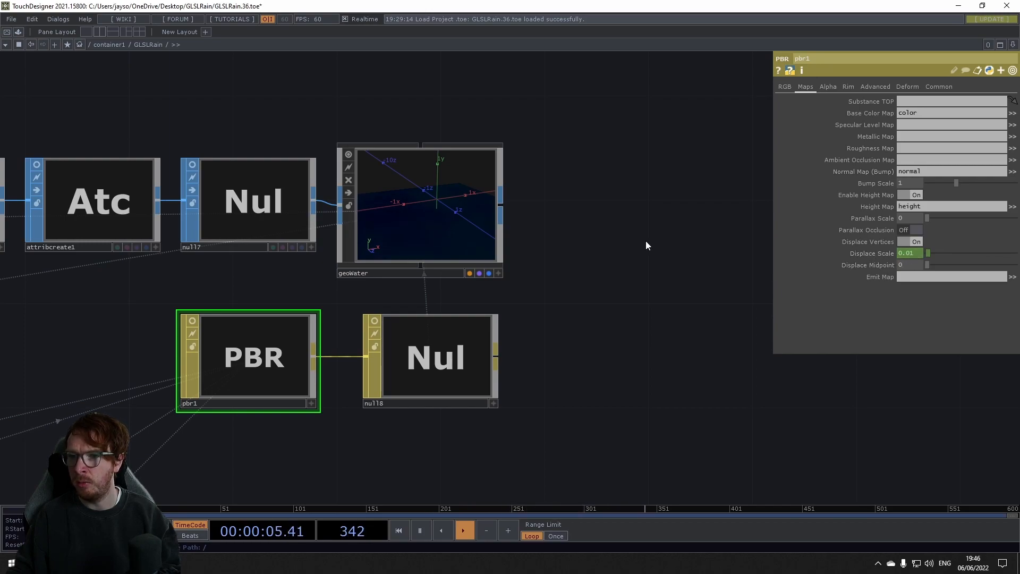
# Examine the geoWater chain and the geoPoints chain with its line material in the GLSLRain network
pyautogui.scroll(-5, 638, 260)
pyautogui.scroll(5, 385, 255)
pyautogui.scroll(-5, 385, 256)
pyautogui.moveTo(565, 230); pyautogui.dragTo(532, 265)
pyautogui.moveTo(341, 252); pyautogui.dragTo(342, 256)
pyautogui.scroll(8, 426, 207)
pyautogui.moveTo(561, 234); pyautogui.dragTo(553, 137)
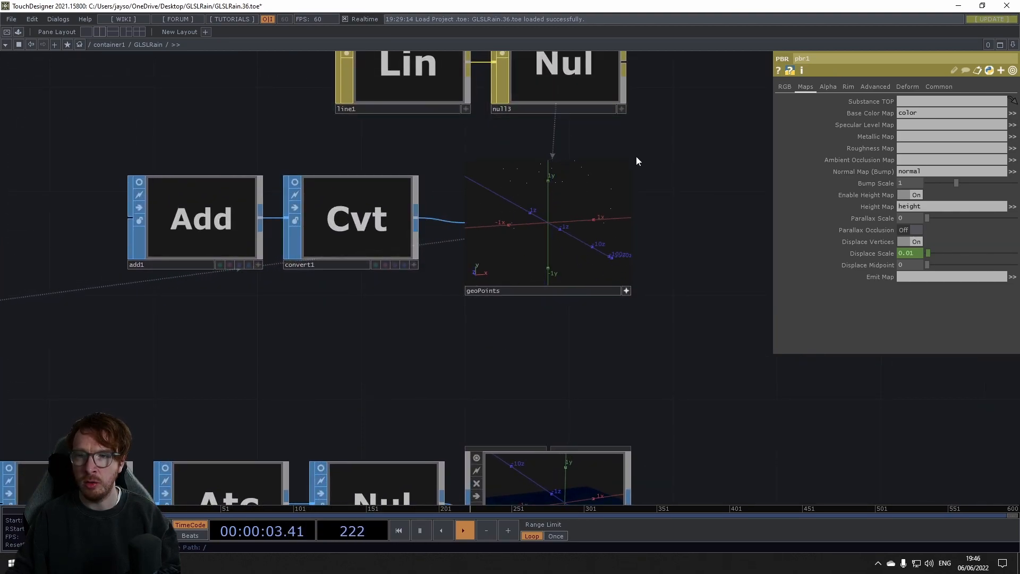
pyautogui.scroll(-5, 641, 161)
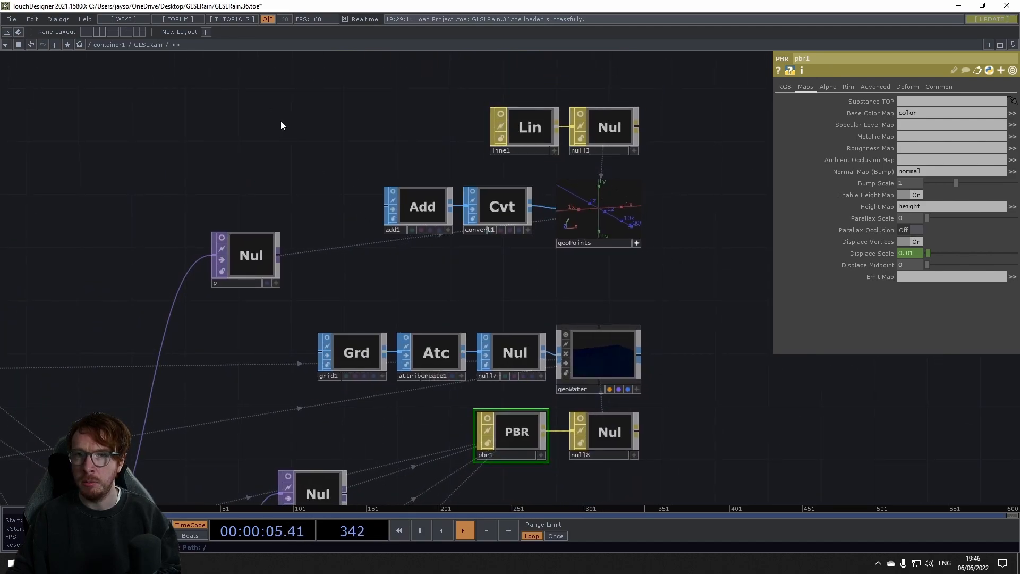
# Go up to container1 and view the finished rain render behind the network
pyautogui.click(116, 46)
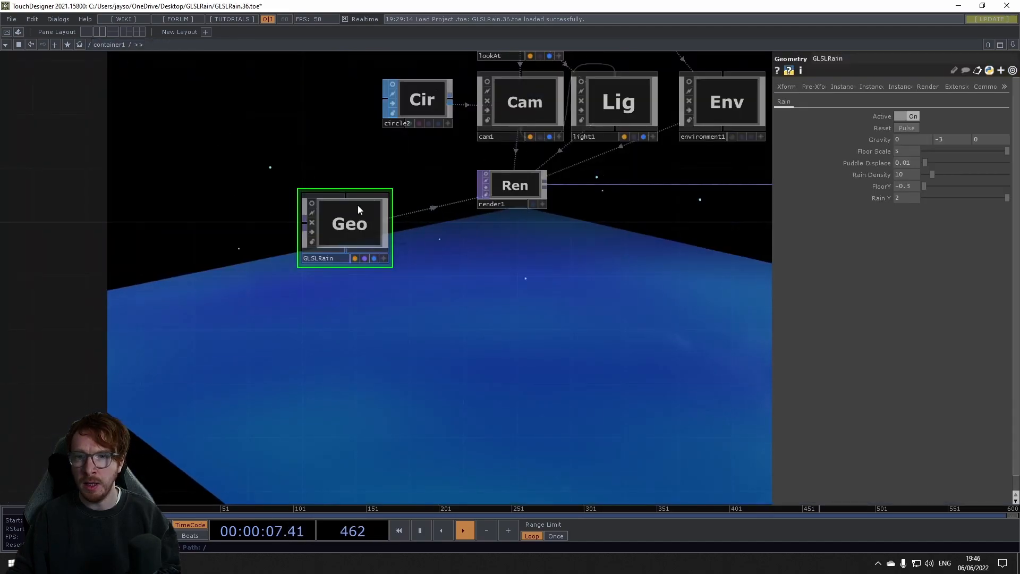
pyautogui.scroll(-6, 352, 201)
pyautogui.moveTo(455, 288); pyautogui.dragTo(356, 329)
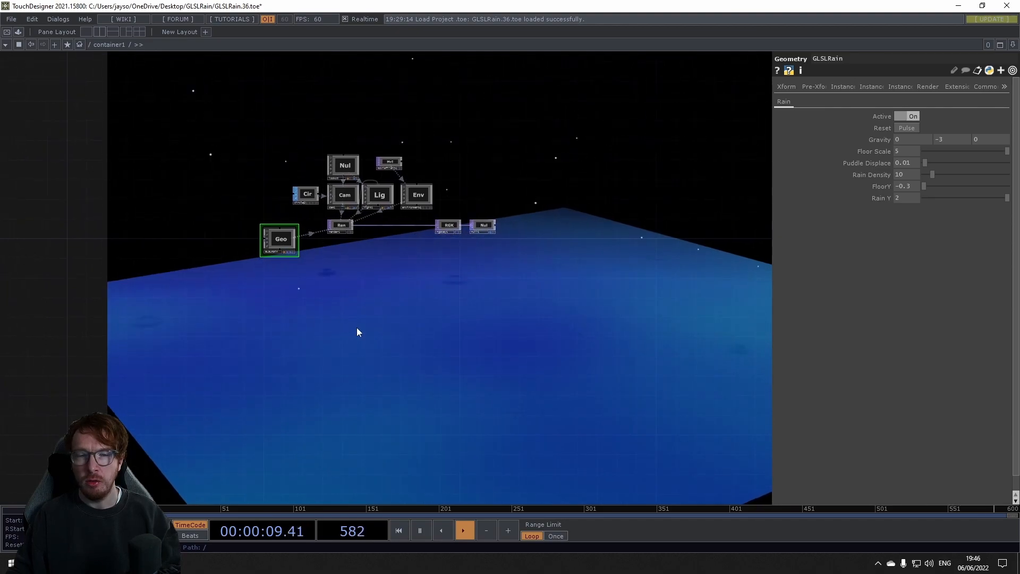
pyautogui.moveTo(382, 9); pyautogui.dragTo(0, 7)
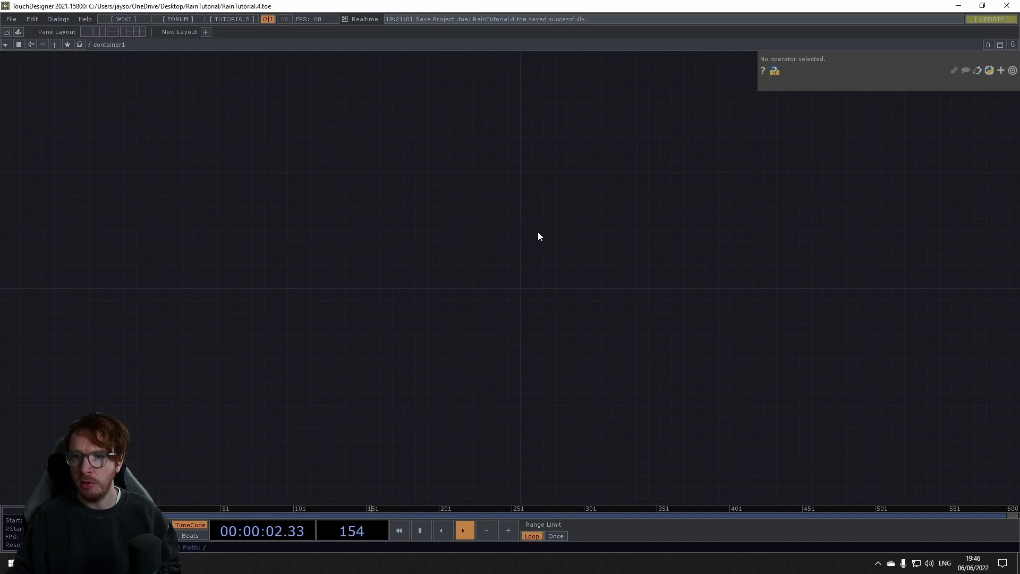
# Add a Render TOP to the empty container1 network of the RainTutorial project
pyautogui.press('Tab')
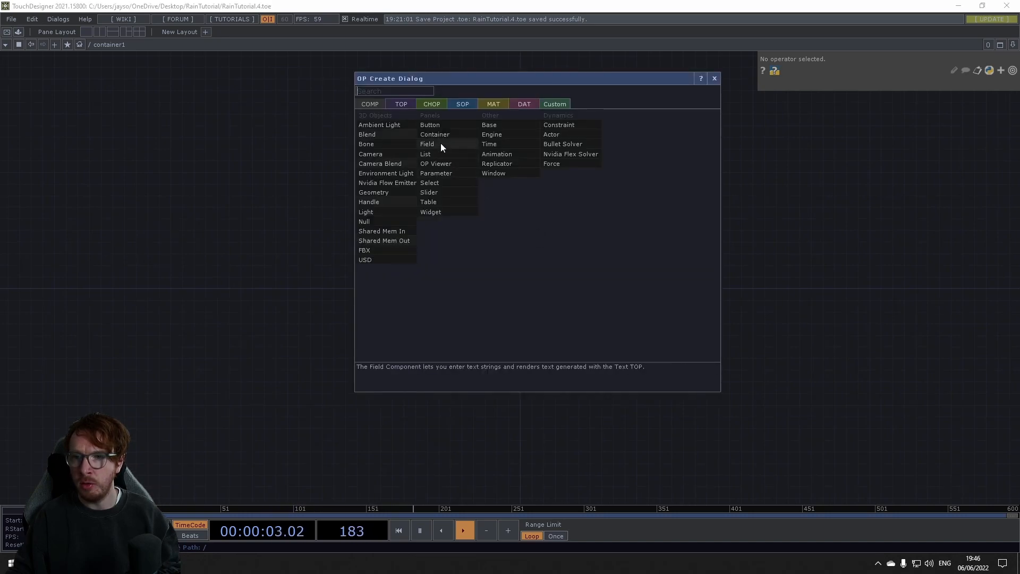
pyautogui.click(392, 107)
pyautogui.write('re')
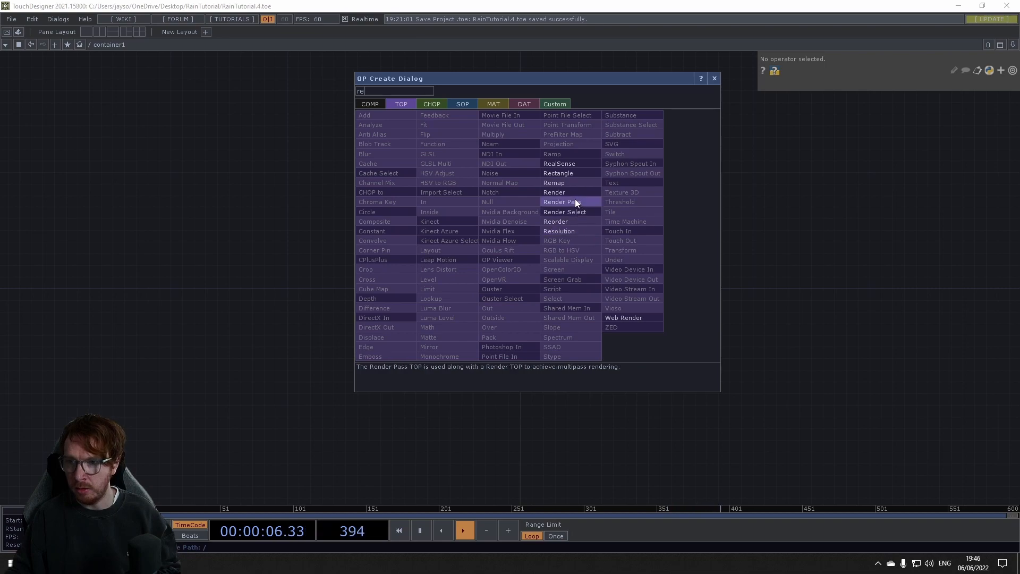
pyautogui.click(554, 192)
pyautogui.click(503, 237)
pyautogui.scroll(5, 553, 248)
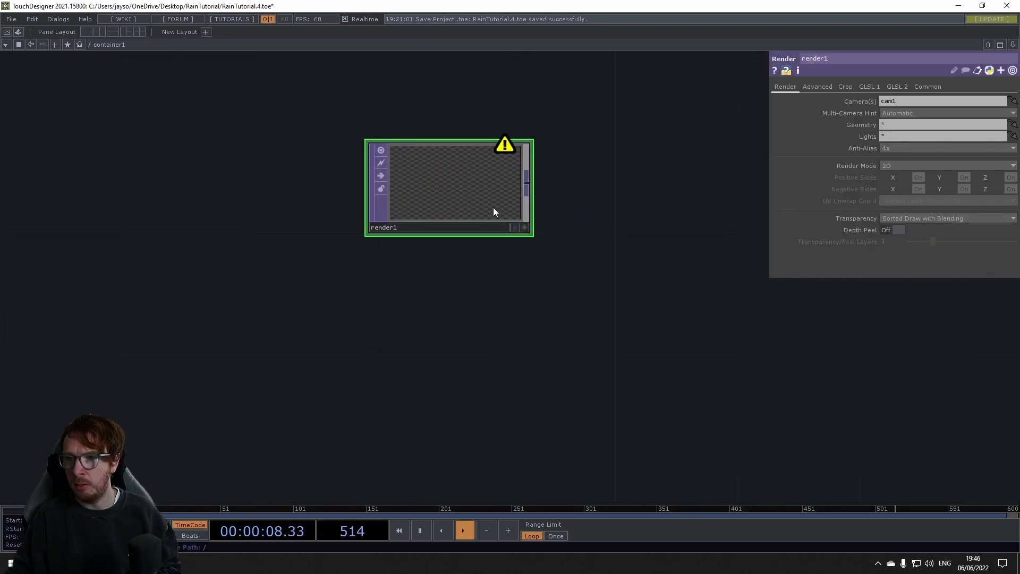
# Set the Render TOP's resolution to 1920 by 1080
pyautogui.click(927, 86)
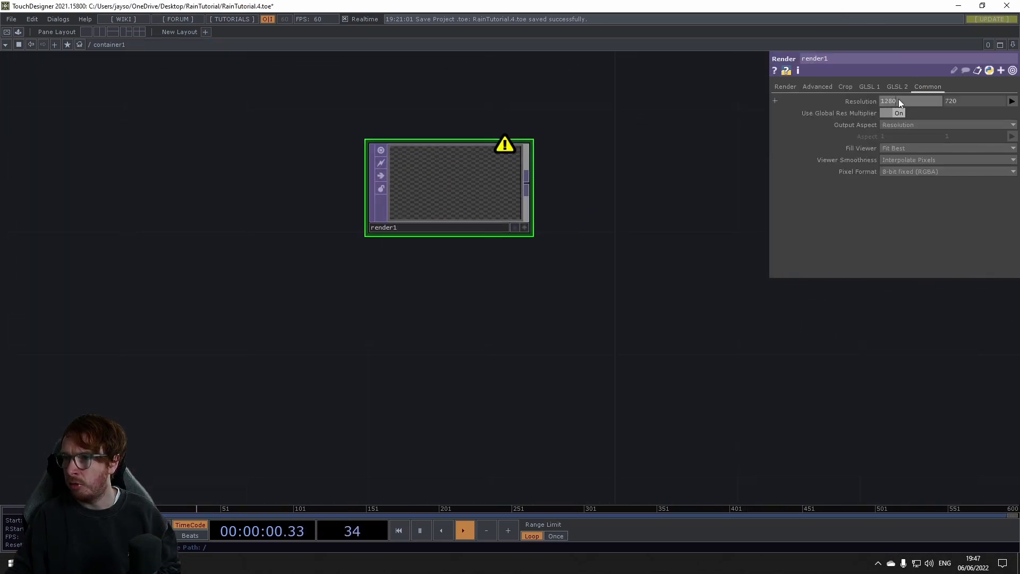
pyautogui.write('1920')
pyautogui.press('Return')
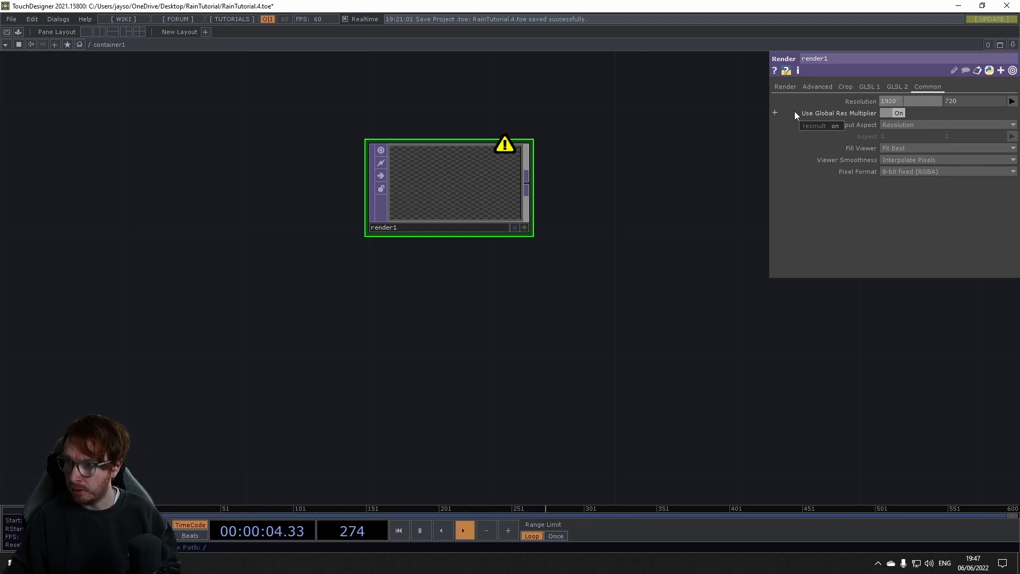
pyautogui.click(970, 99)
pyautogui.write('1080')
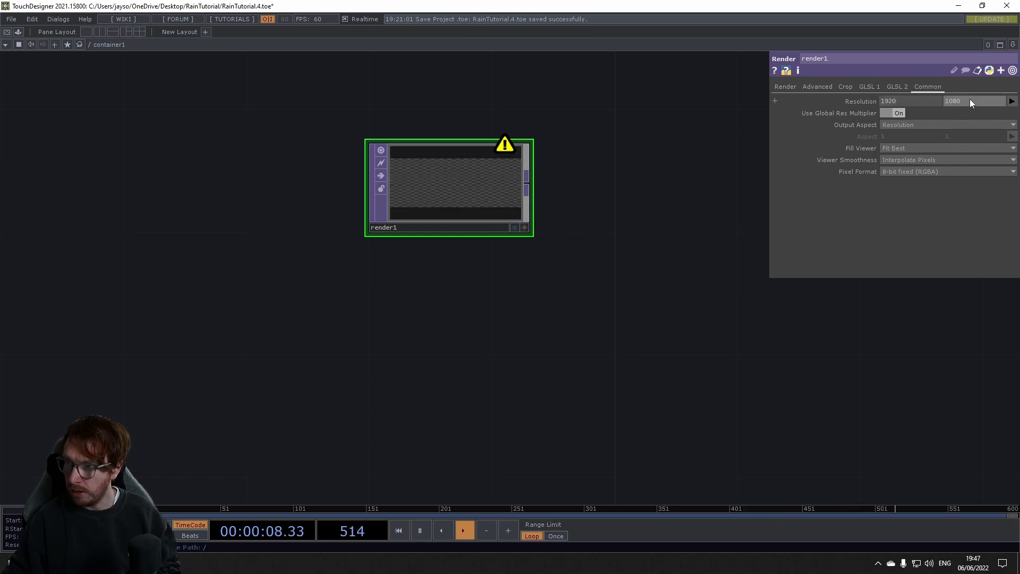
pyautogui.press('Return')
# Add a Camera COMP directly above the Render TOP
pyautogui.moveTo(547, 117); pyautogui.dragTo(430, 232)
pyautogui.press('Tab')
pyautogui.write('ca')
pyautogui.click(161, 31)
pyautogui.click(178, 82)
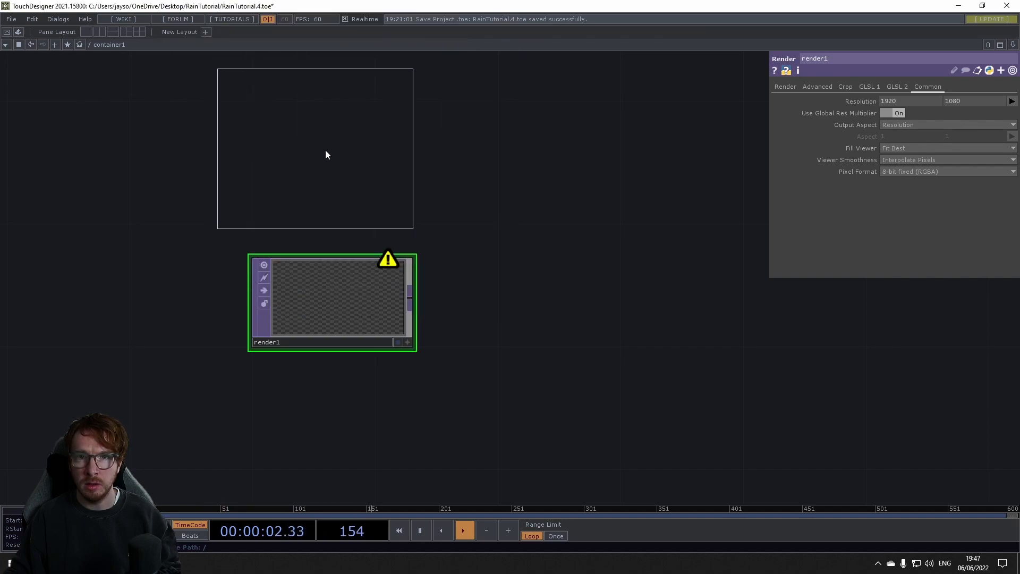
pyautogui.click(330, 138)
# Add a Light COMP beside the camera
pyautogui.press('Tab')
pyautogui.write('ligh')
pyautogui.click(358, 140)
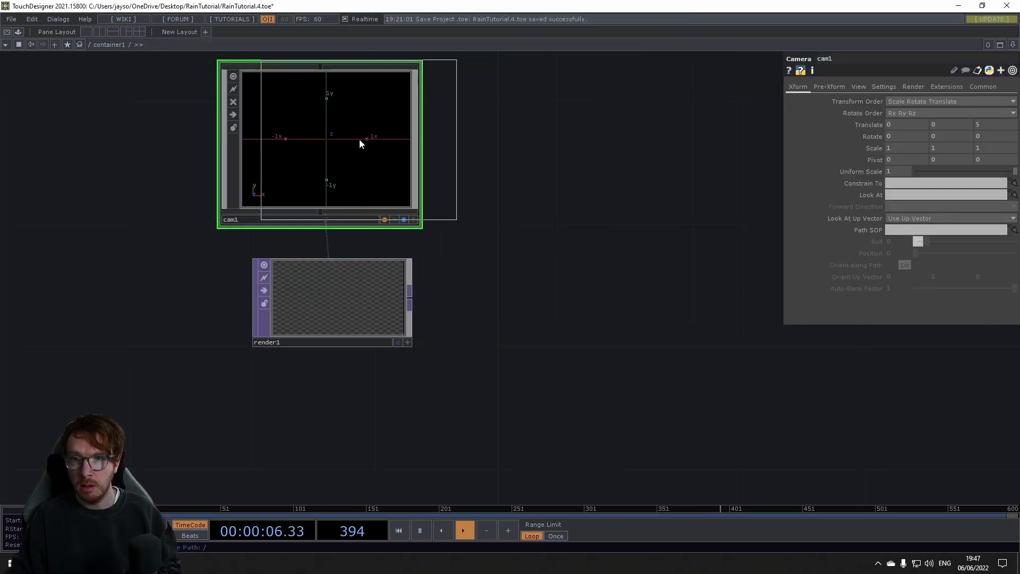
pyautogui.click(558, 144)
pyautogui.press('h')
pyautogui.scroll(-3, 427, 333)
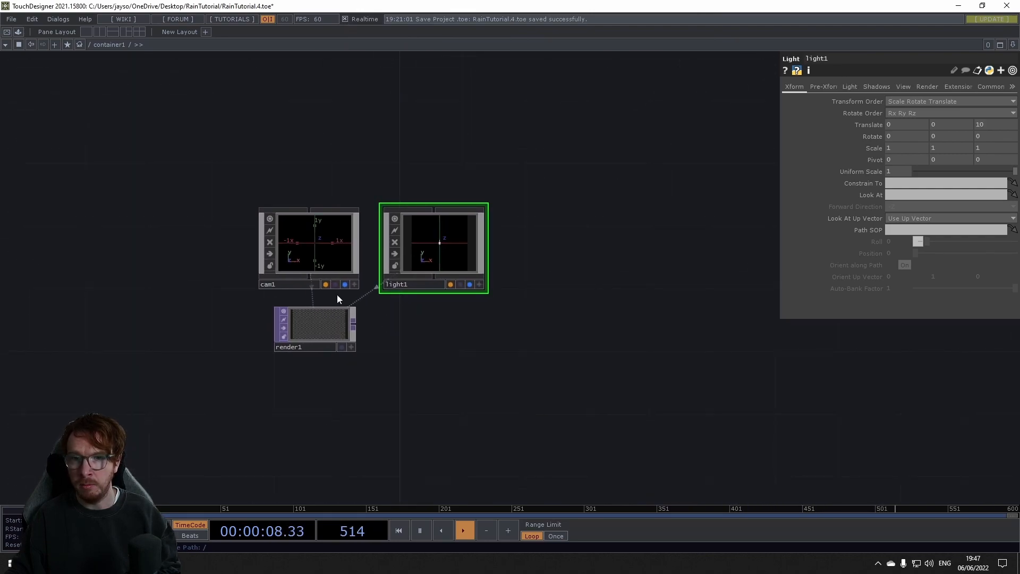
# Add a Null COMP above the camera and name it lookAt
pyautogui.press('Tab')
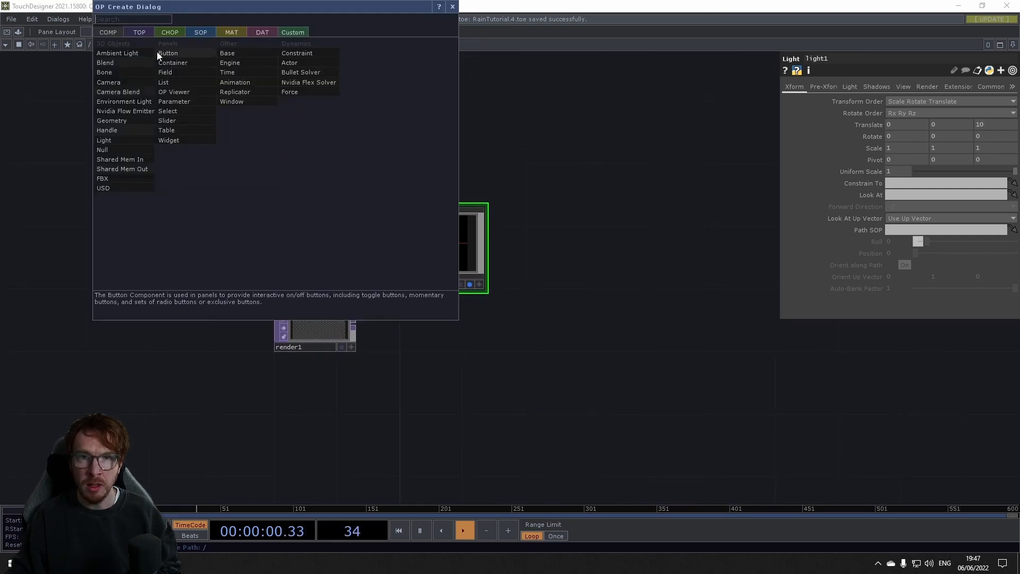
pyautogui.click(129, 148)
pyautogui.click(285, 146)
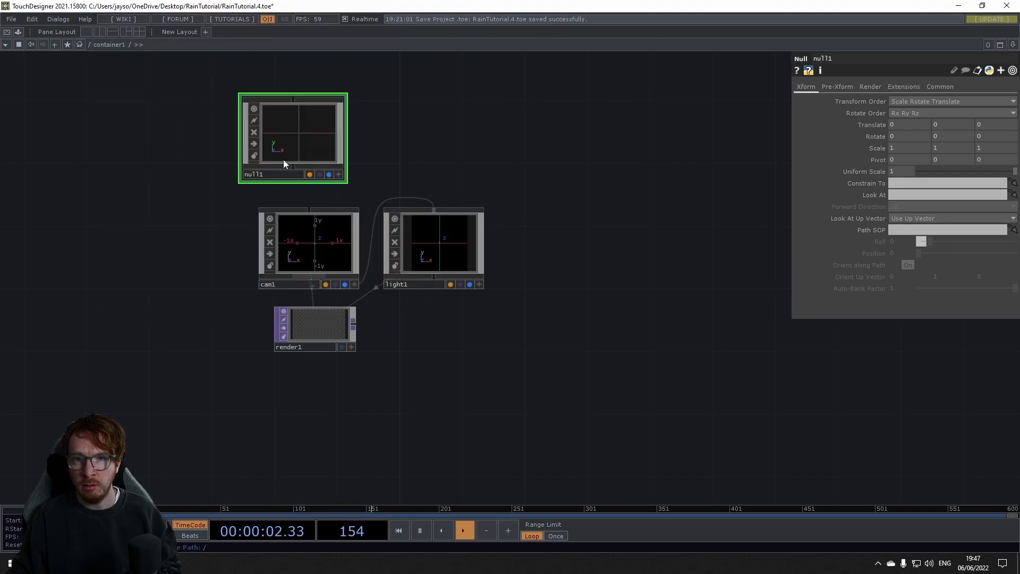
pyautogui.click(269, 176)
pyautogui.write('look')
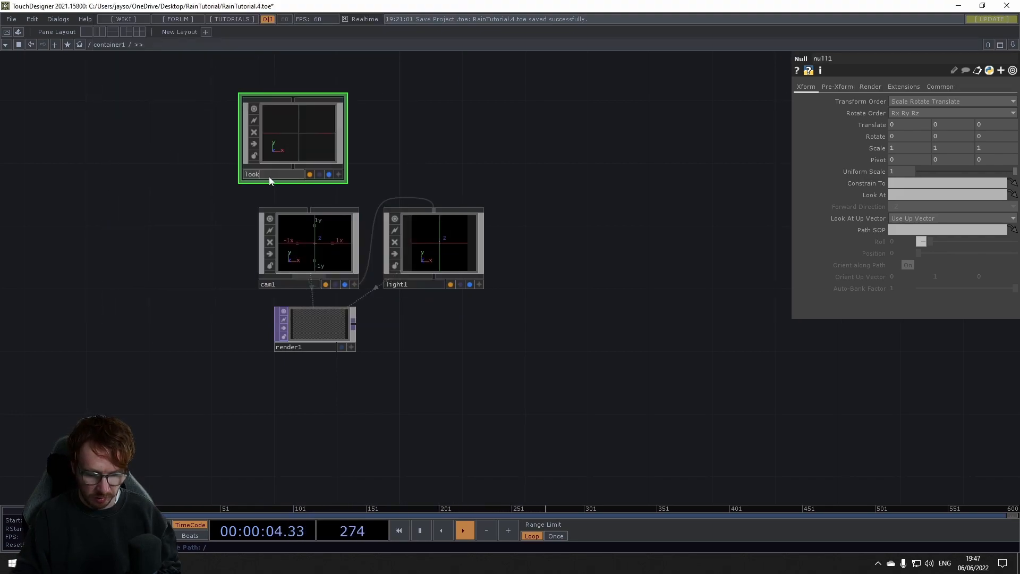
pyautogui.write('At')
# Make the camera and light look at the lookAt null, shrink that null's node, and set the camera's Y translate to 1
pyautogui.click(312, 229)
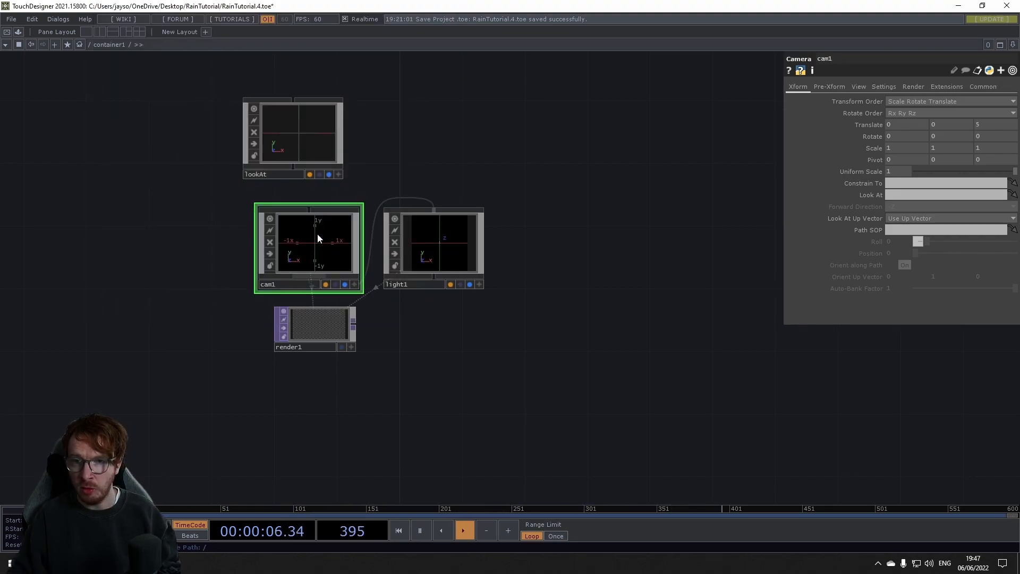
pyautogui.moveTo(324, 173); pyautogui.dragTo(910, 195)
pyautogui.moveTo(414, 159); pyautogui.dragTo(478, 162)
pyautogui.click(352, 138)
pyautogui.moveTo(394, 99); pyautogui.dragTo(346, 151)
pyautogui.click(387, 234)
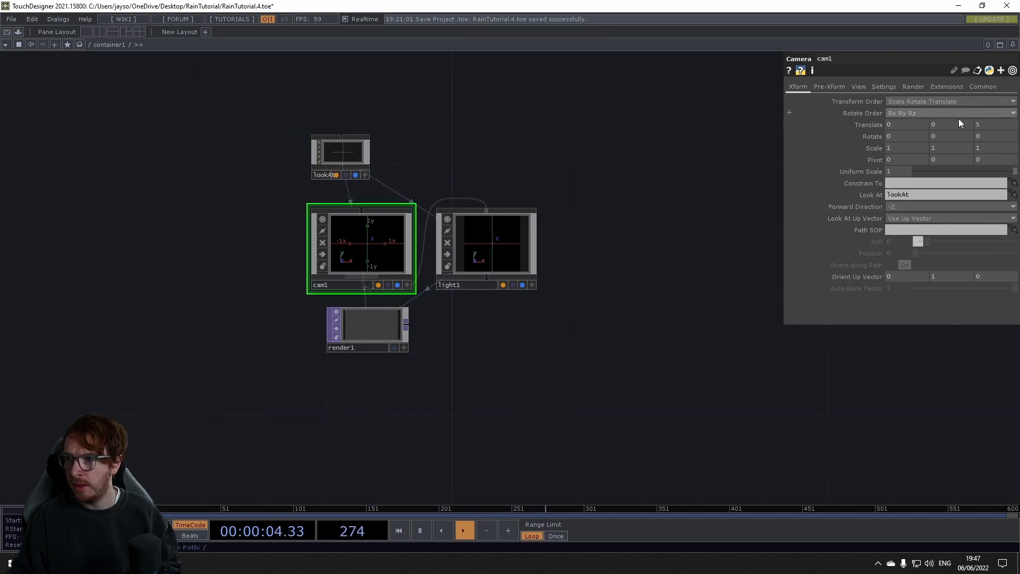
pyautogui.moveTo(954, 129); pyautogui.dragTo(836, 139, button='middle')
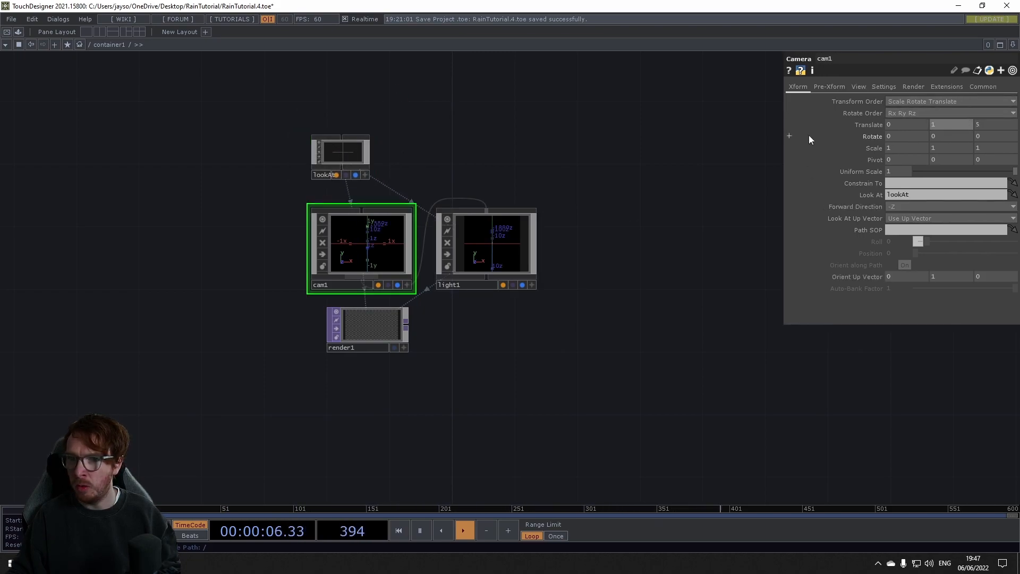
# Append a Null TOP to the Render TOP's output, leaving a wide gap between the two nodes
pyautogui.moveTo(471, 152); pyautogui.dragTo(537, 147)
pyautogui.rightClick(470, 320)
pyautogui.click(445, 300)
pyautogui.click(740, 336)
pyautogui.moveTo(789, 337); pyautogui.dragTo(659, 331)
pyautogui.moveTo(637, 317); pyautogui.dragTo(778, 317)
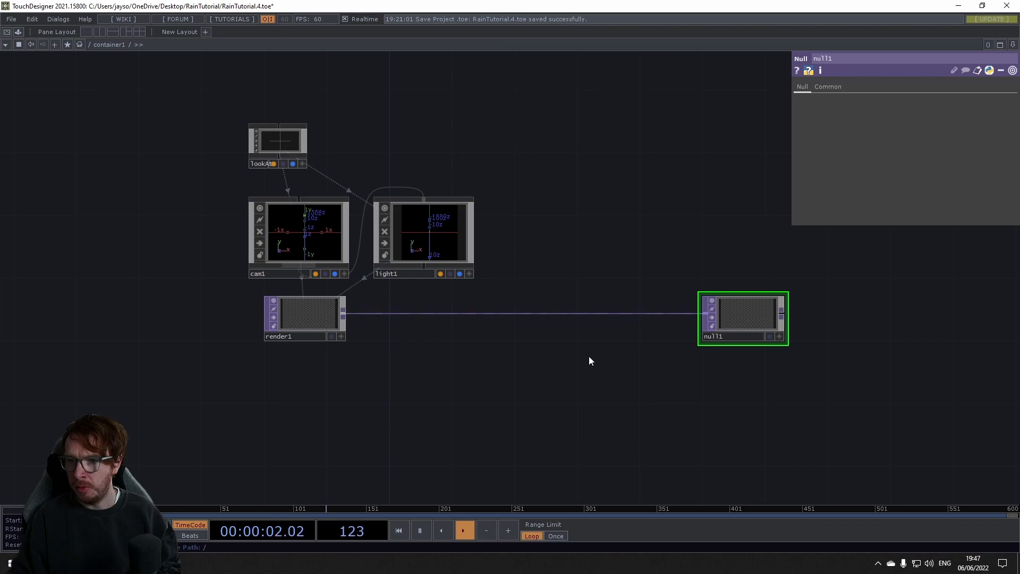
# Insert an RGB Key TOP between the Render TOP and the Null TOP
pyautogui.rightClick(575, 316)
pyautogui.click(582, 306)
pyautogui.write('r')
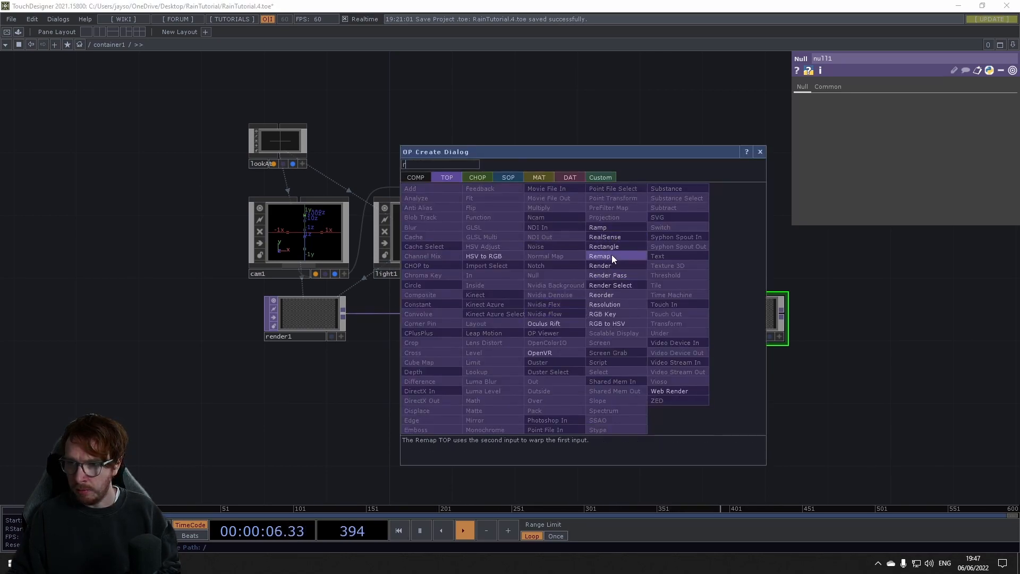
pyautogui.click(606, 314)
pyautogui.click(604, 316)
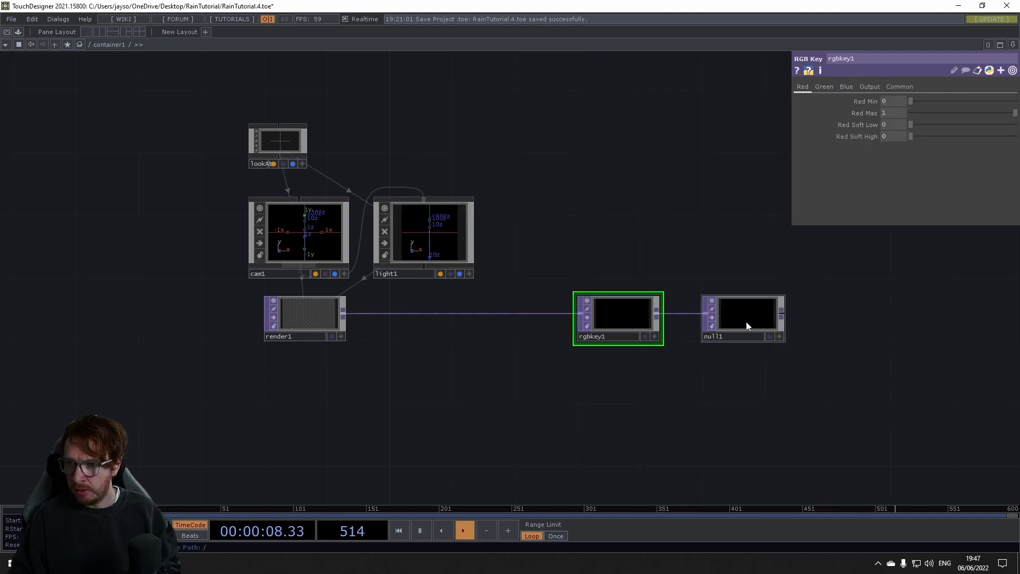
# Show the Null TOP's output as the background of the container1 network
pyautogui.scroll(5, 751, 326)
pyautogui.scroll(-5, 451, 260)
pyautogui.moveTo(420, 198); pyautogui.dragTo(663, 199)
pyautogui.moveTo(404, 329); pyautogui.dragTo(661, 345)
pyautogui.moveTo(354, 333); pyautogui.dragTo(173, 310)
pyautogui.click(858, 264)
pyautogui.moveTo(535, 360); pyautogui.dragTo(781, 367)
pyautogui.scroll(-5, 460, 335)
pyautogui.moveTo(472, 361); pyautogui.dragTo(635, 374)
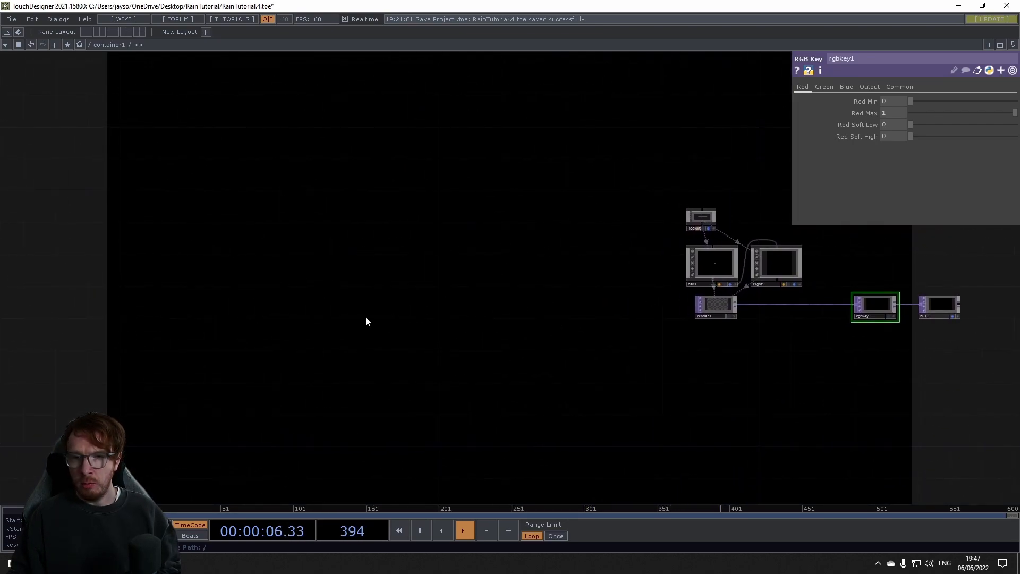
# Add a Noise TOP in the empty area well before the render nodes in container1
pyautogui.scroll(3, 212, 329)
pyautogui.moveTo(212, 330); pyautogui.dragTo(287, 272)
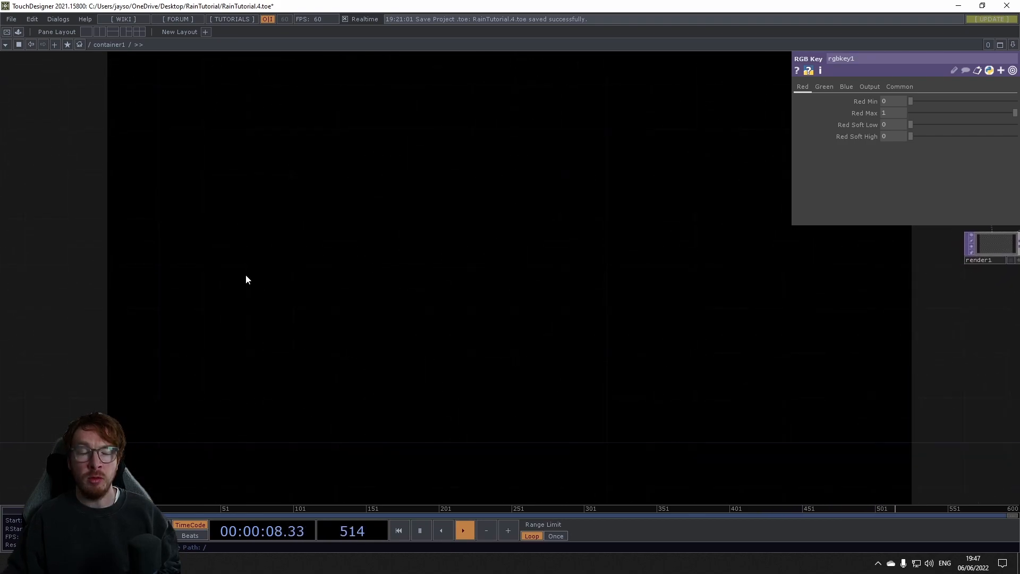
pyautogui.press('Tab')
pyautogui.write('noi')
pyautogui.click(230, 215)
pyautogui.click(223, 298)
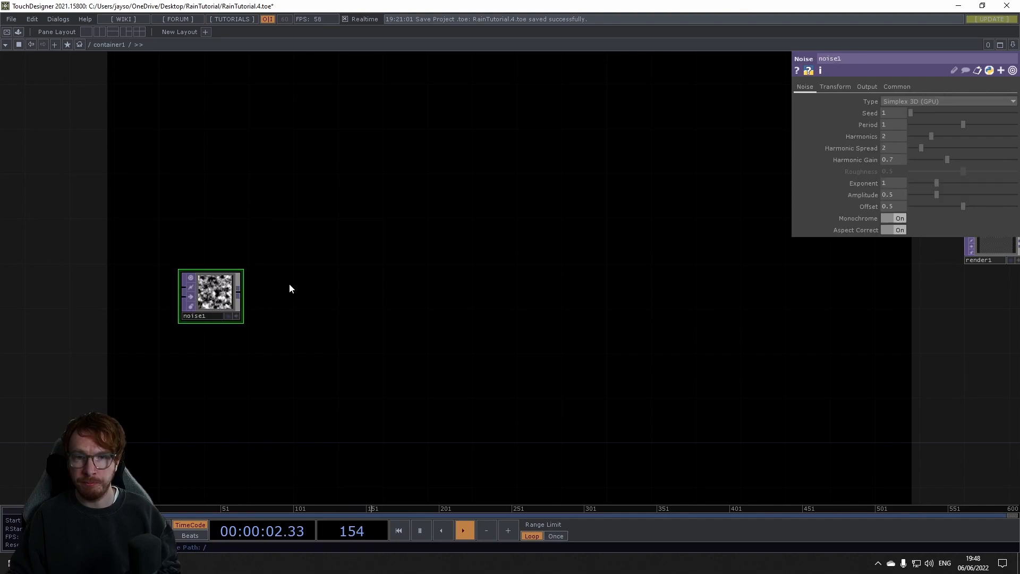
# Append a Null TOP to the Noise TOP's output, leaving a wide gap between them, and rename the null rainPoints
pyautogui.rightClick(240, 298)
pyautogui.click(193, 257)
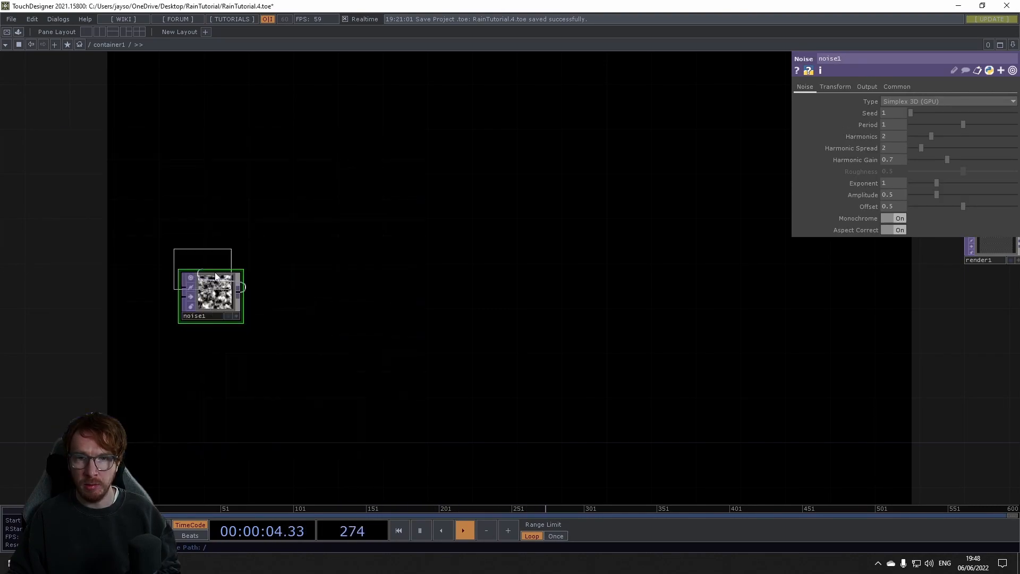
pyautogui.click(759, 293)
pyautogui.moveTo(715, 338); pyautogui.dragTo(538, 341)
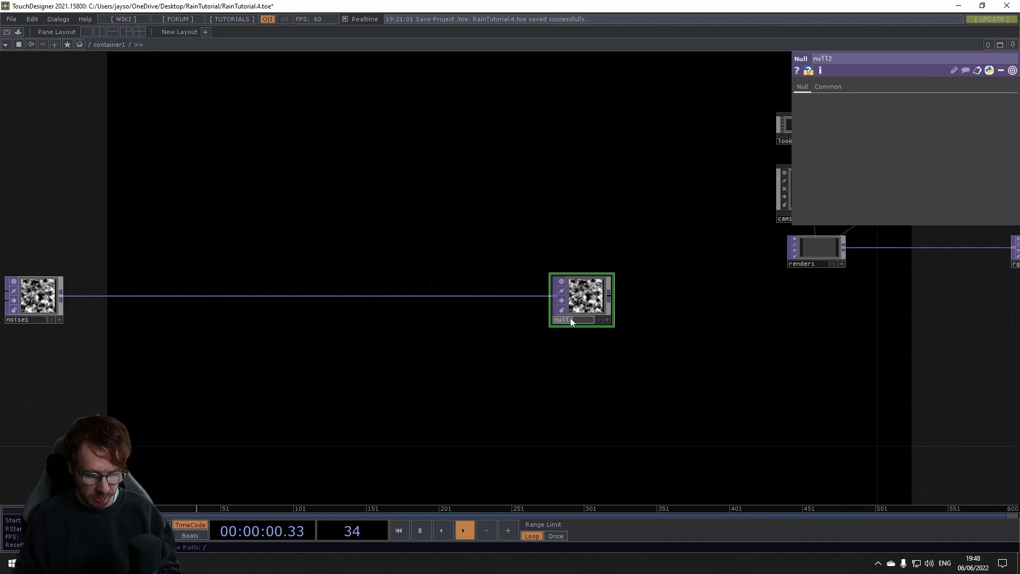
pyautogui.write('Points')
pyautogui.press('Return')
pyautogui.moveTo(562, 250); pyautogui.dragTo(527, 264)
pyautogui.scroll(-4, 463, 245)
pyautogui.moveTo(187, 305); pyautogui.dragTo(493, 274, button='right')
pyautogui.moveTo(486, 271); pyautogui.dragTo(393, 271)
pyautogui.moveTo(388, 207); pyautogui.dragTo(491, 222)
pyautogui.scroll(4, 363, 233)
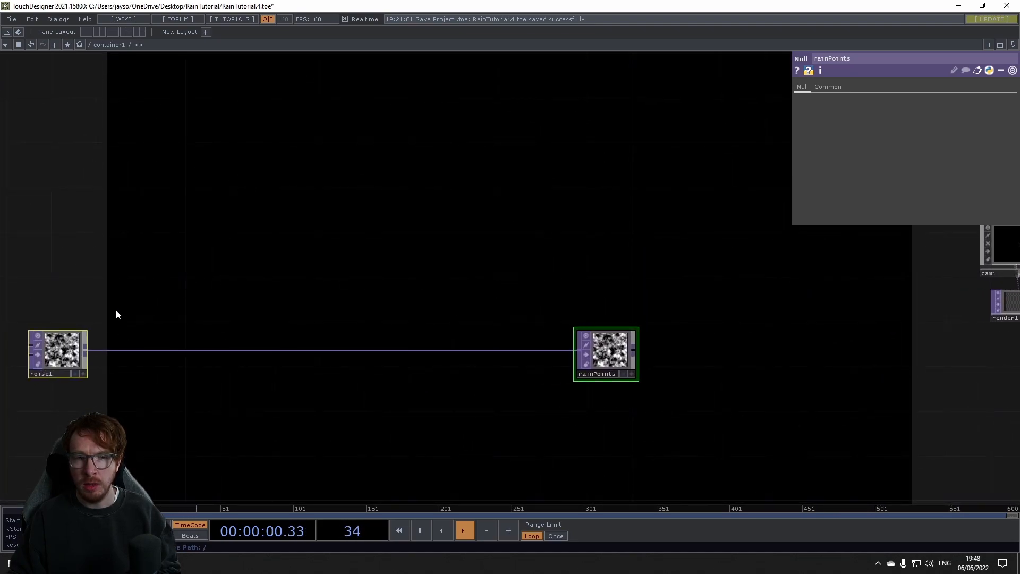
# Switch off Monochrome on the Noise TOP so that it outputs coloured noise
pyautogui.moveTo(117, 315); pyautogui.dragTo(312, 279)
pyautogui.click(245, 316)
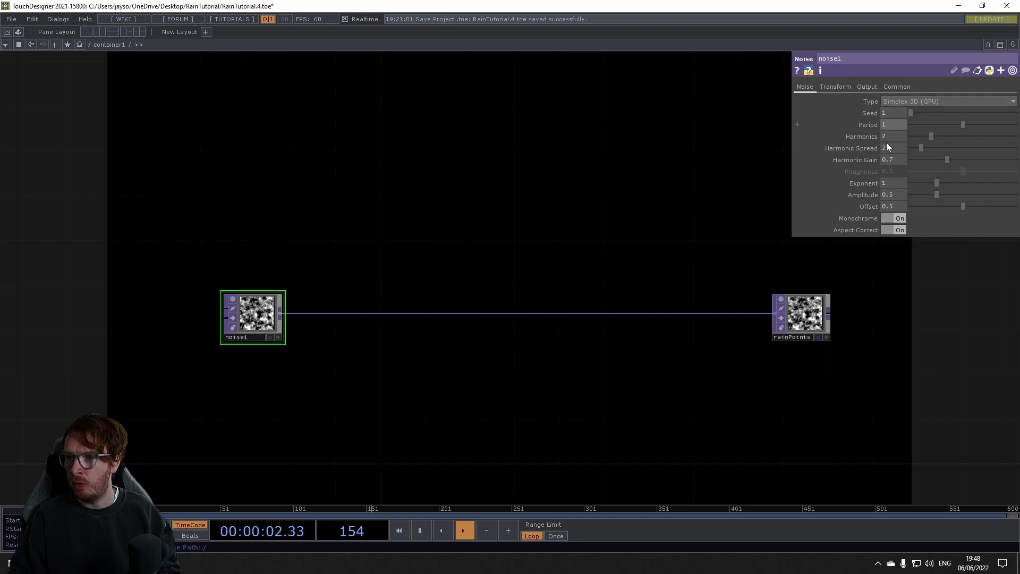
pyautogui.click(896, 219)
pyautogui.scroll(5, 246, 314)
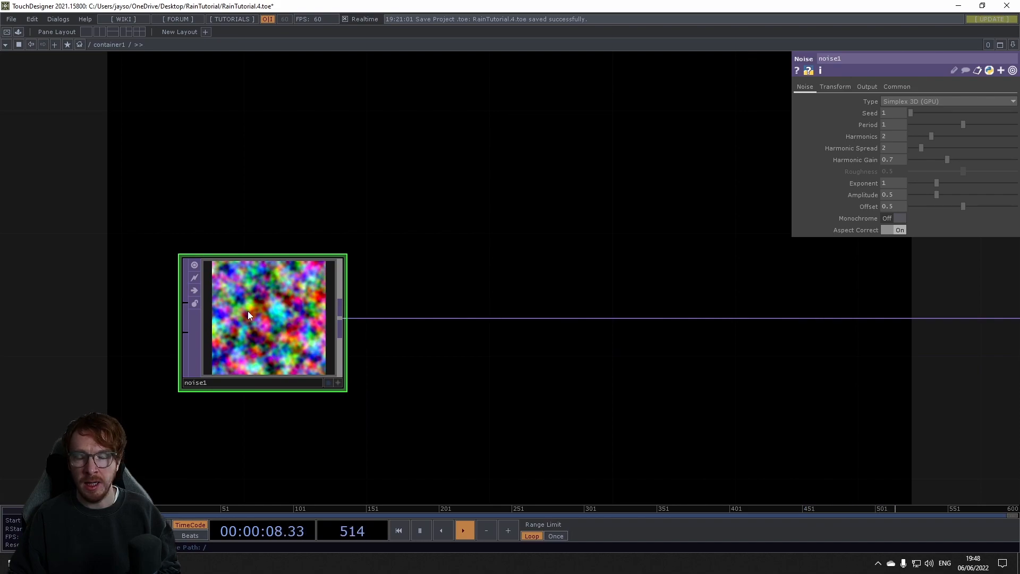
# Set the Noise TOP's pixel format to 32-bit float (RGBA) and its noise offset to 0
pyautogui.click(895, 87)
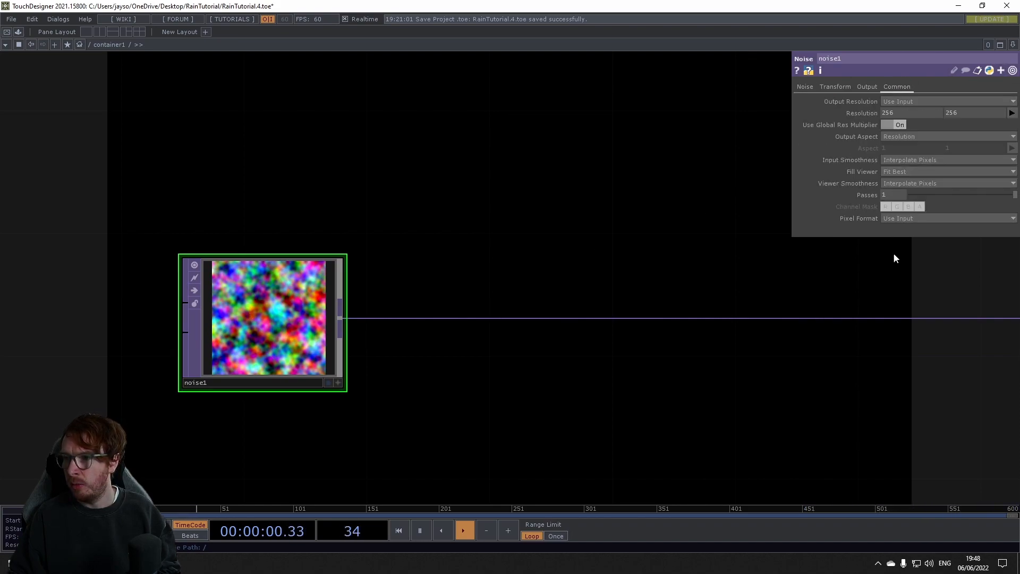
pyautogui.click(894, 219)
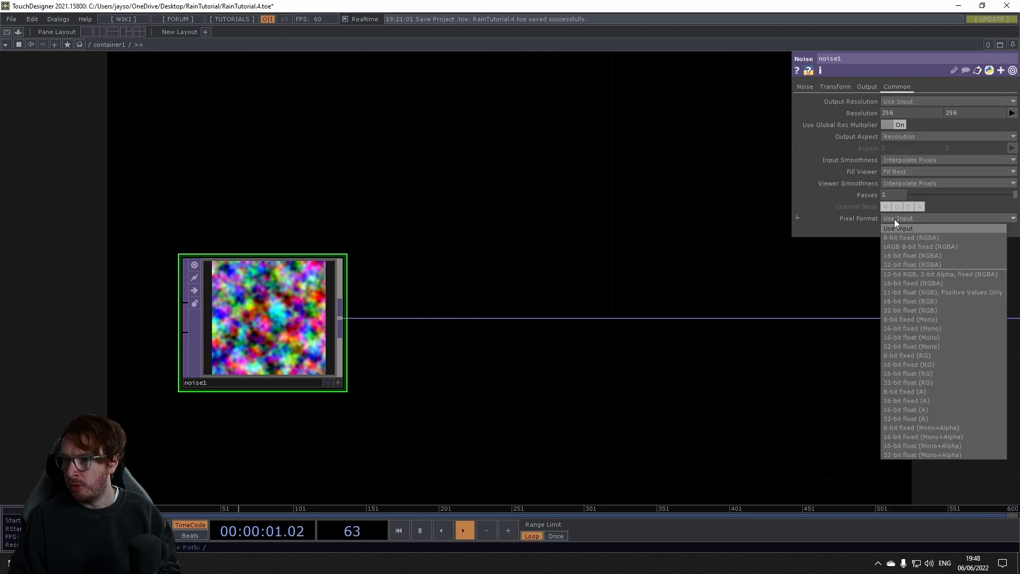
pyautogui.click(897, 265)
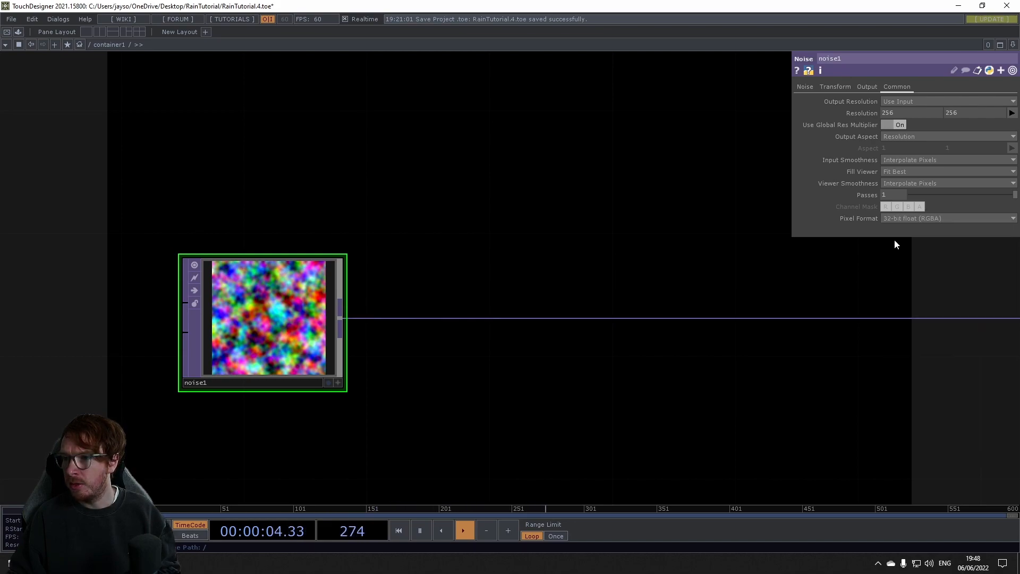
pyautogui.click(804, 87)
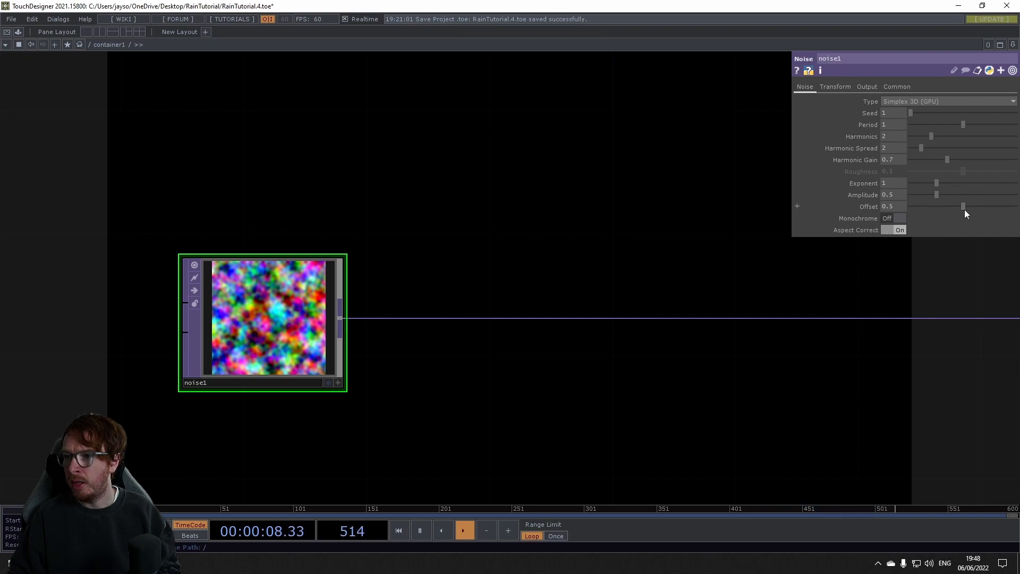
pyautogui.moveTo(963, 208); pyautogui.dragTo(702, 199)
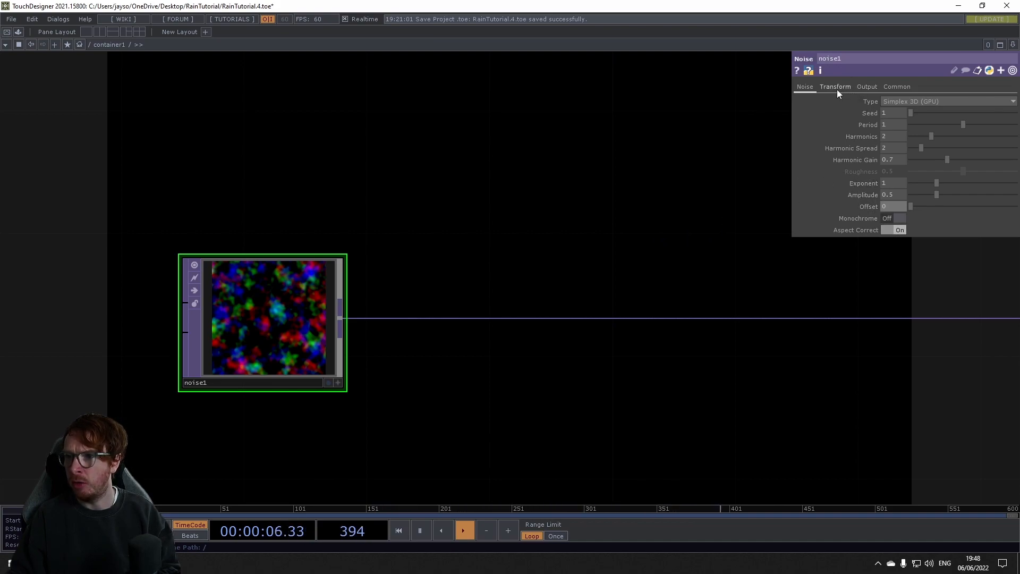
# Add an Add SOP in the space between the rainPoints null and the camera and render nodes
pyautogui.moveTo(439, 232); pyautogui.dragTo(253, 235)
pyautogui.scroll(-2, 366, 234)
pyautogui.moveTo(456, 237); pyautogui.dragTo(261, 255)
pyautogui.moveTo(386, 254); pyautogui.dragTo(184, 290)
pyautogui.scroll(-4, 390, 274)
pyautogui.scroll(-3, 390, 274)
pyautogui.press('Tab')
pyautogui.moveTo(738, 245); pyautogui.dragTo(472, 253)
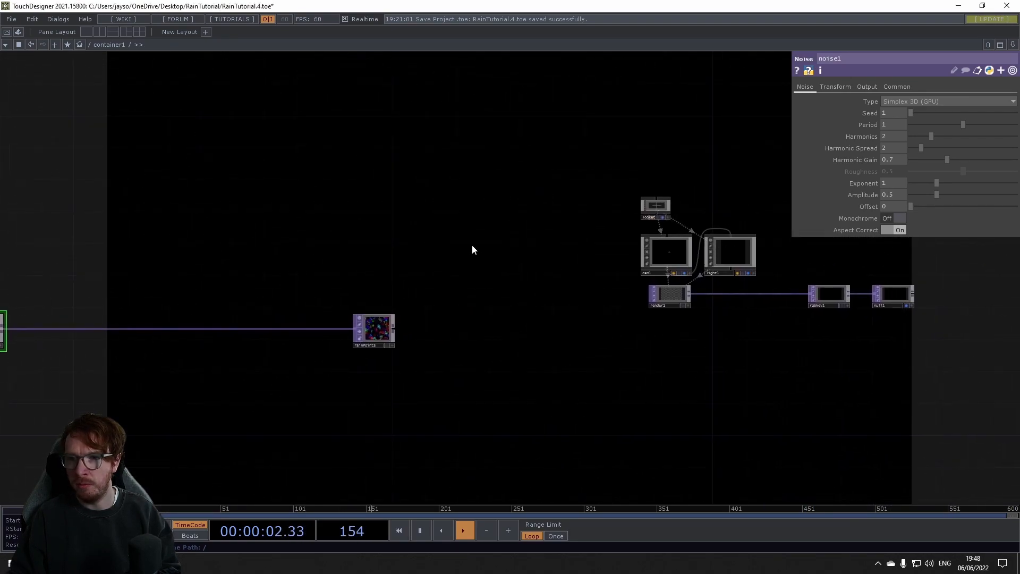
pyautogui.press('Tab')
pyautogui.click(397, 116)
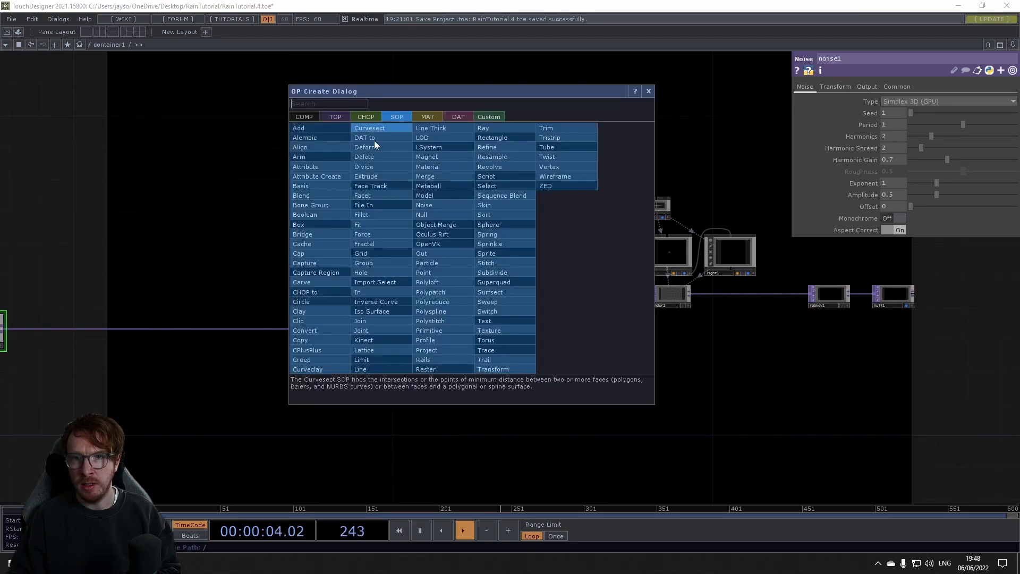
pyautogui.click(311, 129)
pyautogui.click(409, 228)
pyautogui.scroll(4, 409, 228)
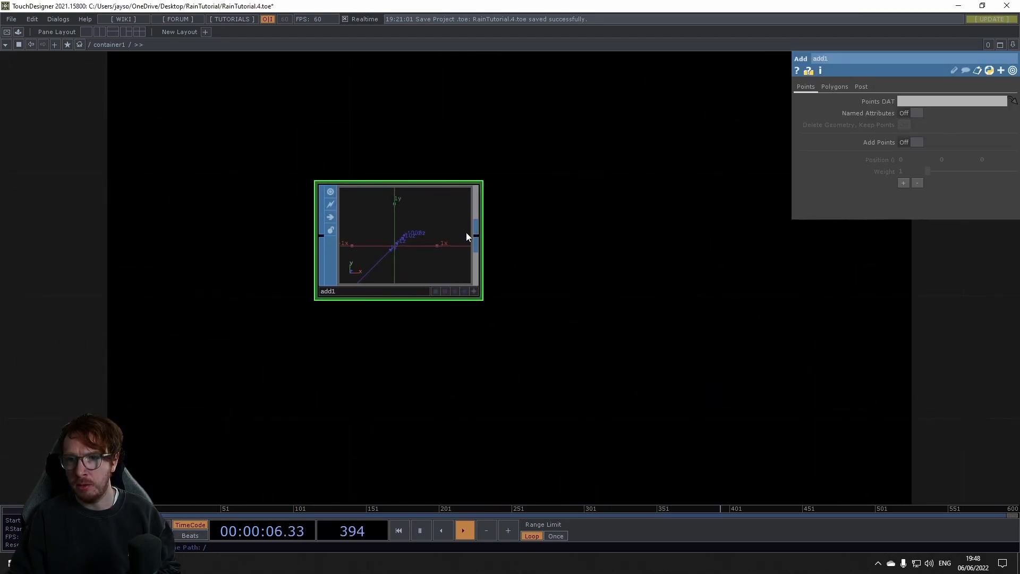
# Append a Convert SOP to the output of the Add SOP
pyautogui.press('Tab')
pyautogui.write('c')
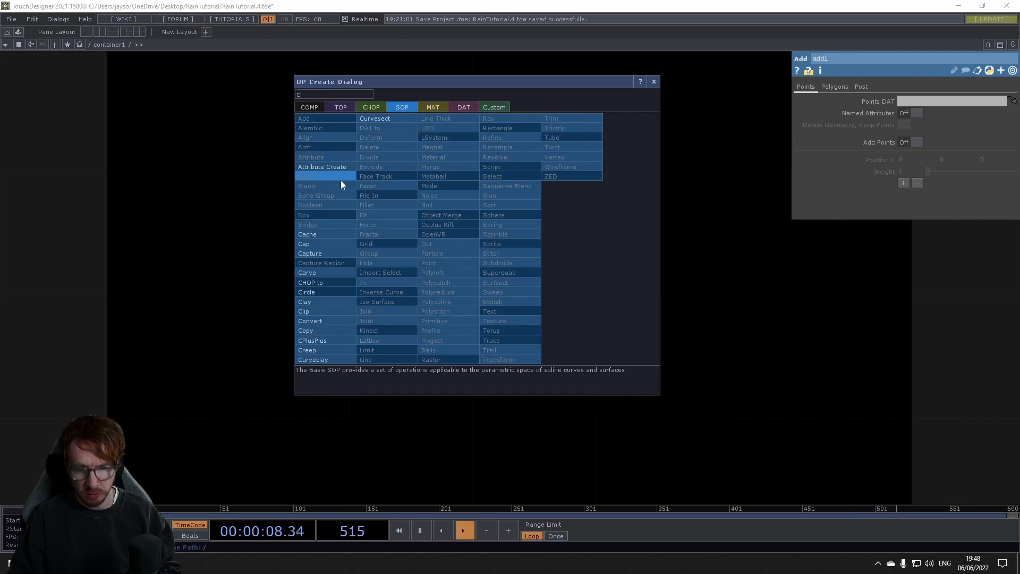
pyautogui.click(322, 320)
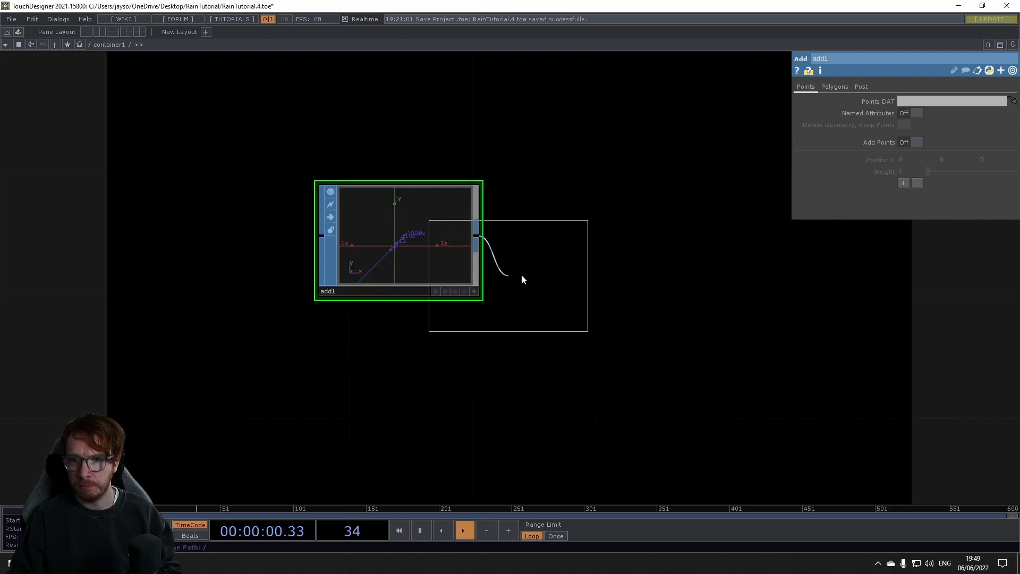
pyautogui.click(605, 220)
# Turn on Add Points in the Add SOP and set the Convert SOP to convert to Particles Per Point
pyautogui.click(460, 247)
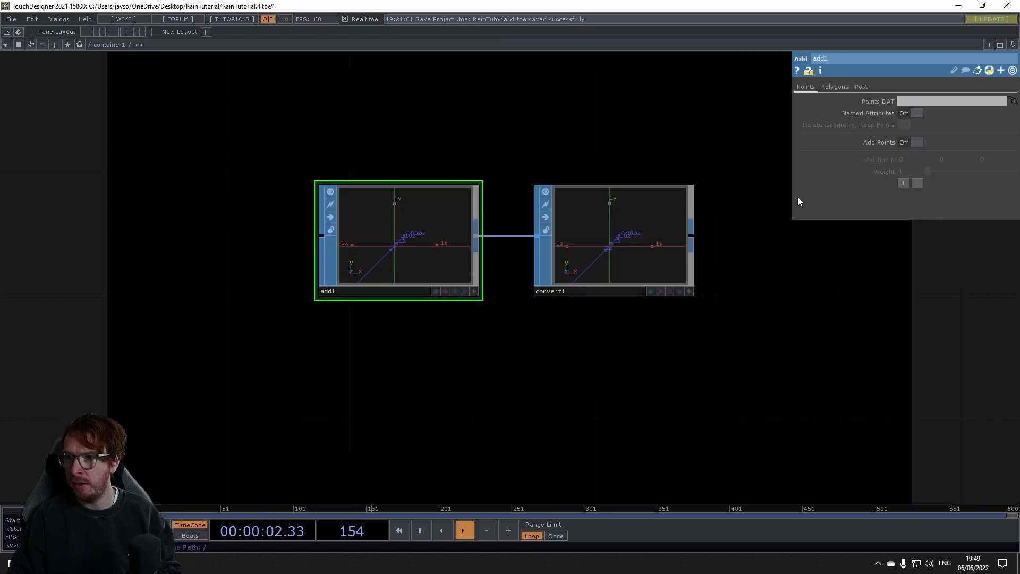
pyautogui.click(901, 145)
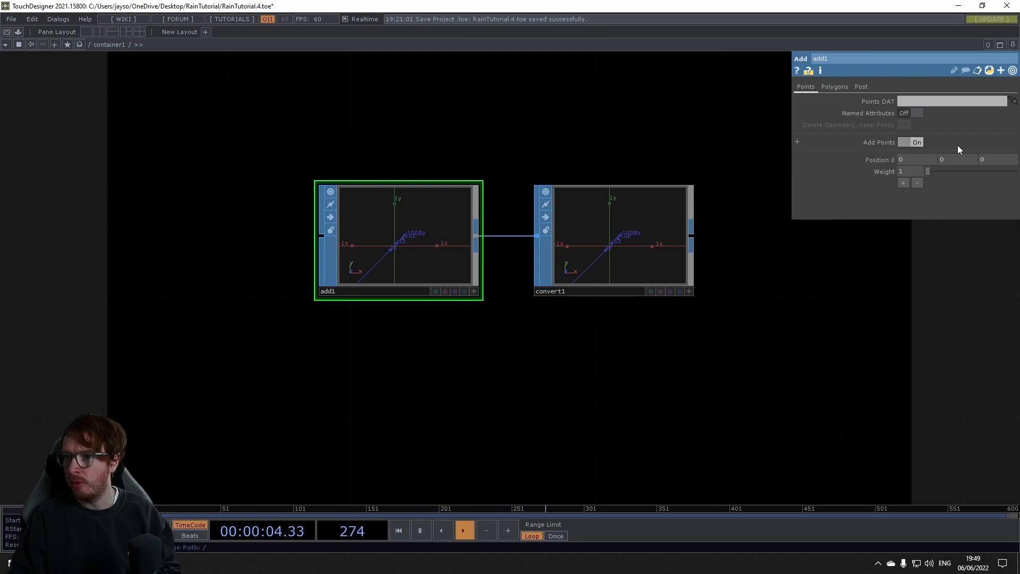
pyautogui.click(617, 227)
pyautogui.click(903, 124)
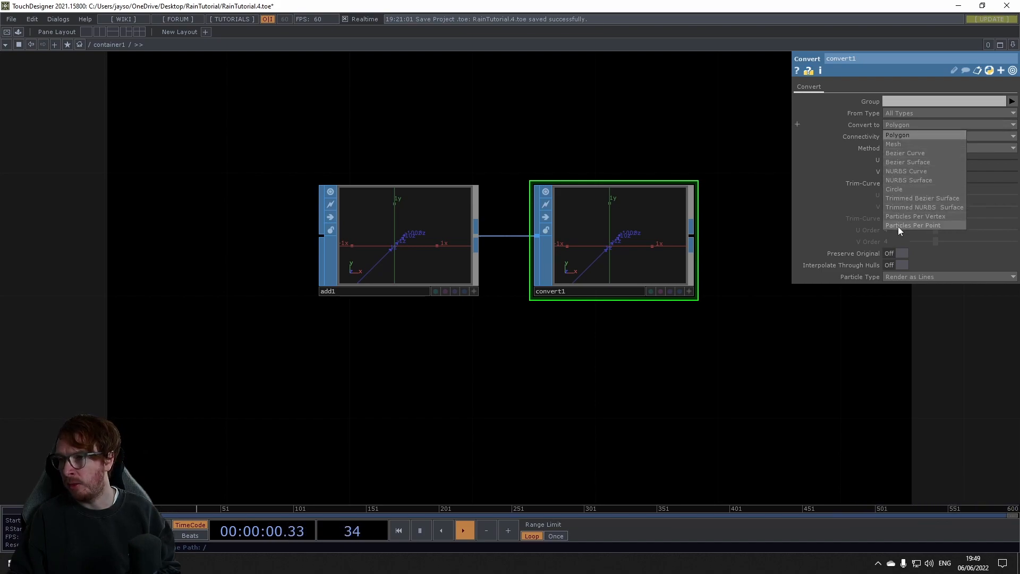
pyautogui.click(919, 225)
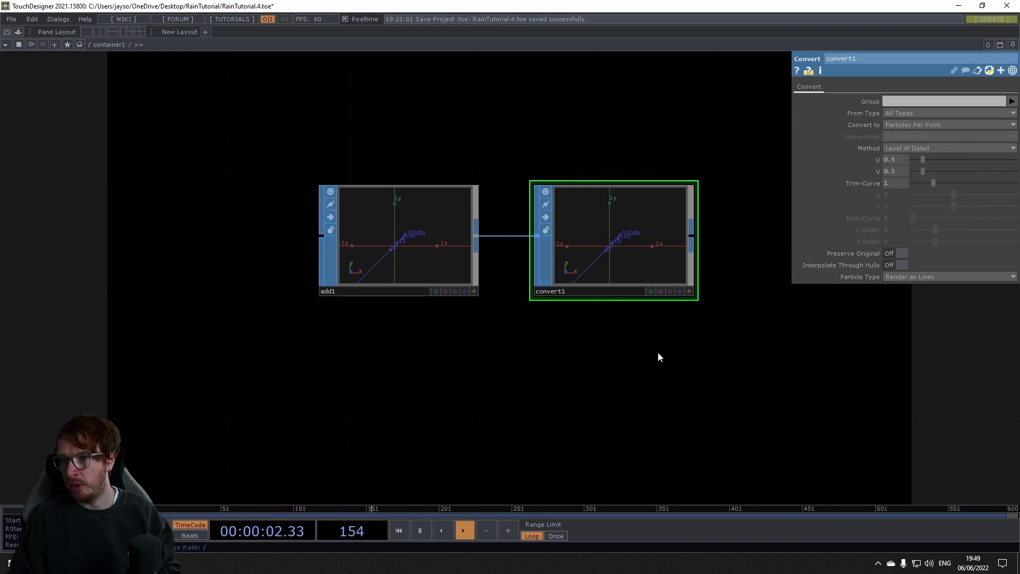
# Append a Geometry COMP to the output of the Convert SOP
pyautogui.moveTo(715, 338); pyautogui.dragTo(521, 348)
pyautogui.scroll(-5, 521, 349)
pyautogui.rightClick(508, 292)
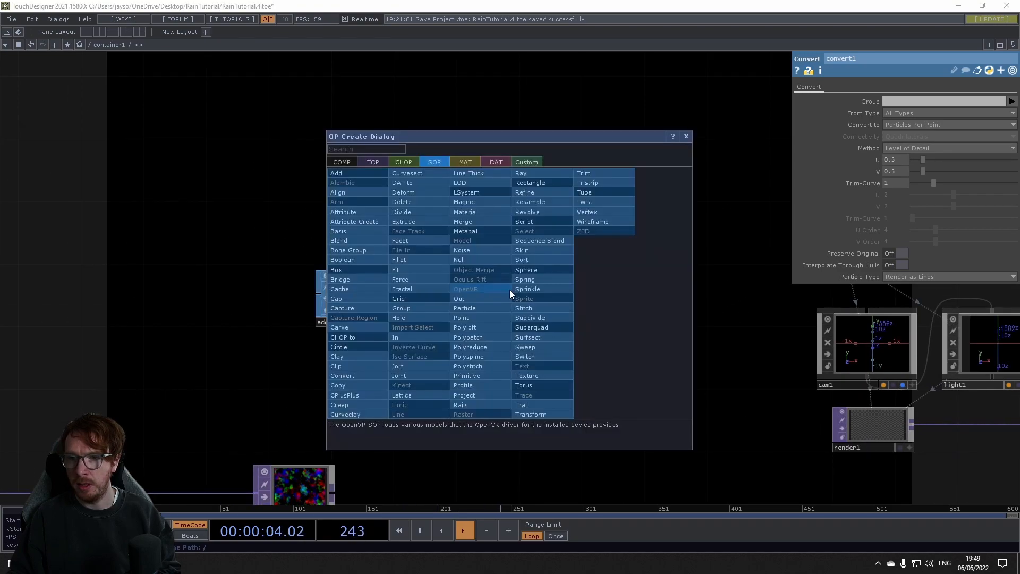
pyautogui.click(330, 158)
pyautogui.click(361, 258)
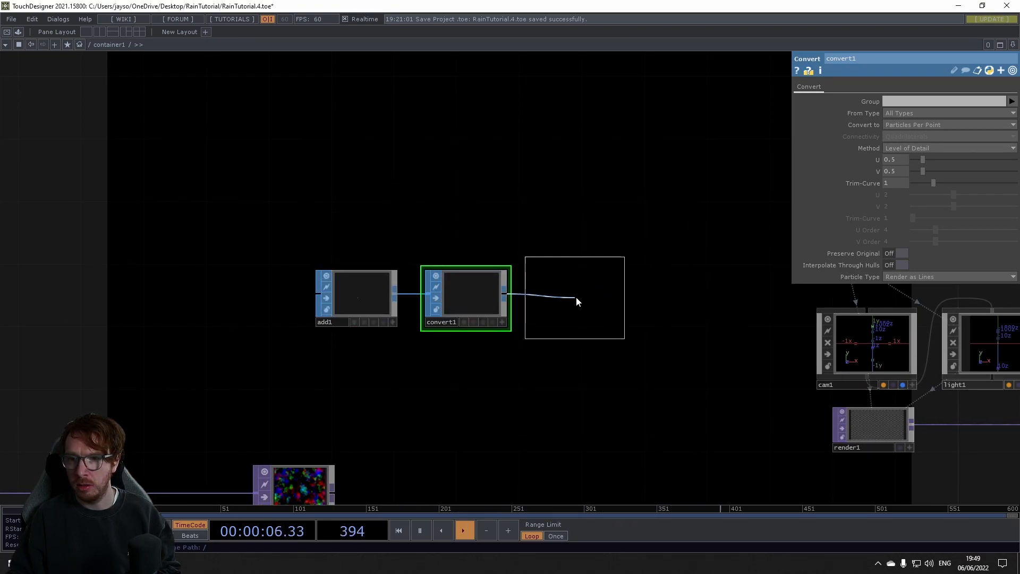
pyautogui.click(581, 296)
# Add a Line MAT above the Convert SOP
pyautogui.press('Tab')
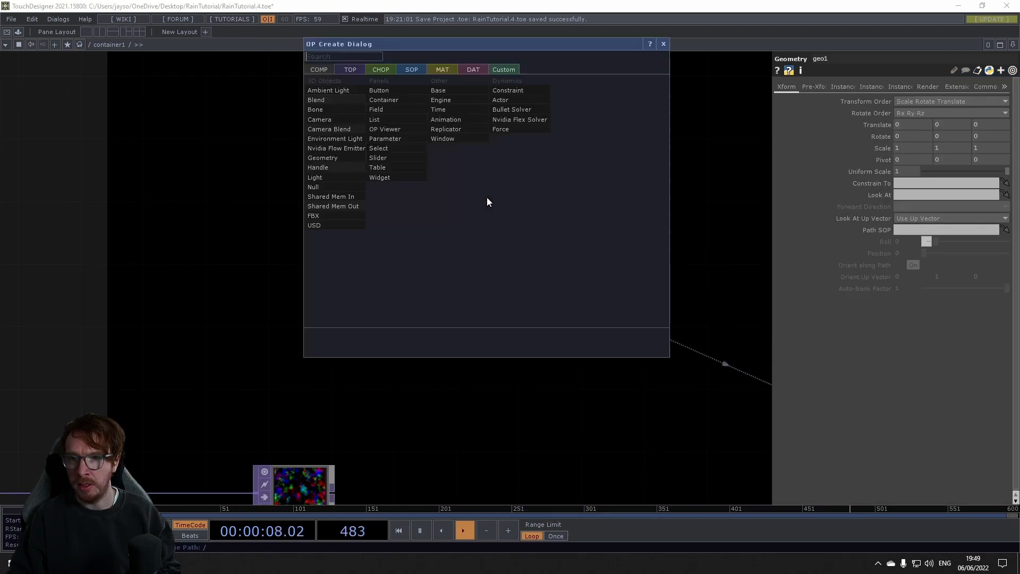
pyautogui.click(446, 70)
pyautogui.click(332, 120)
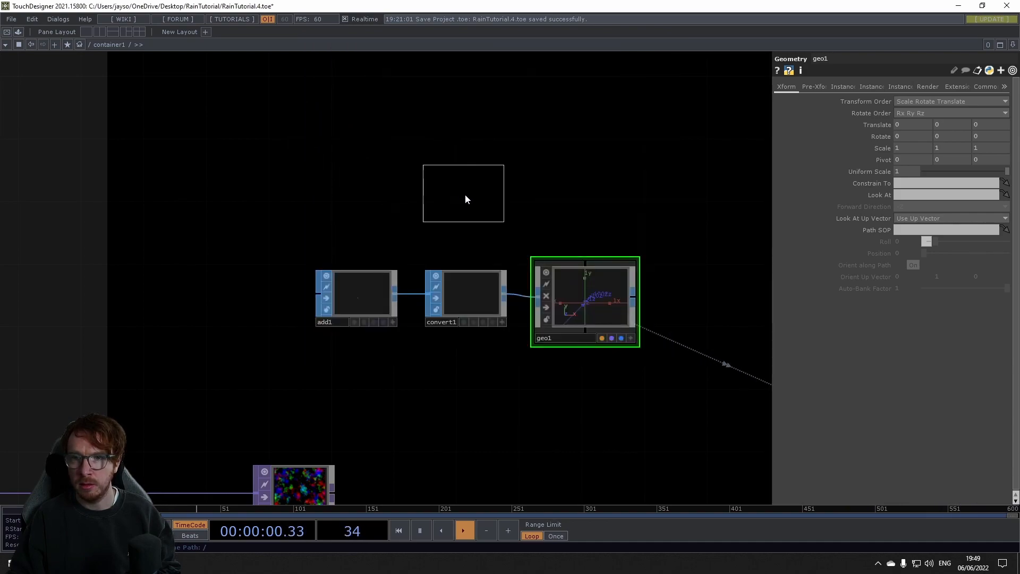
pyautogui.click(483, 205)
# Append a Null MAT to the Line MAT and assign that null as the Geometry COMP's material
pyautogui.rightClick(520, 204)
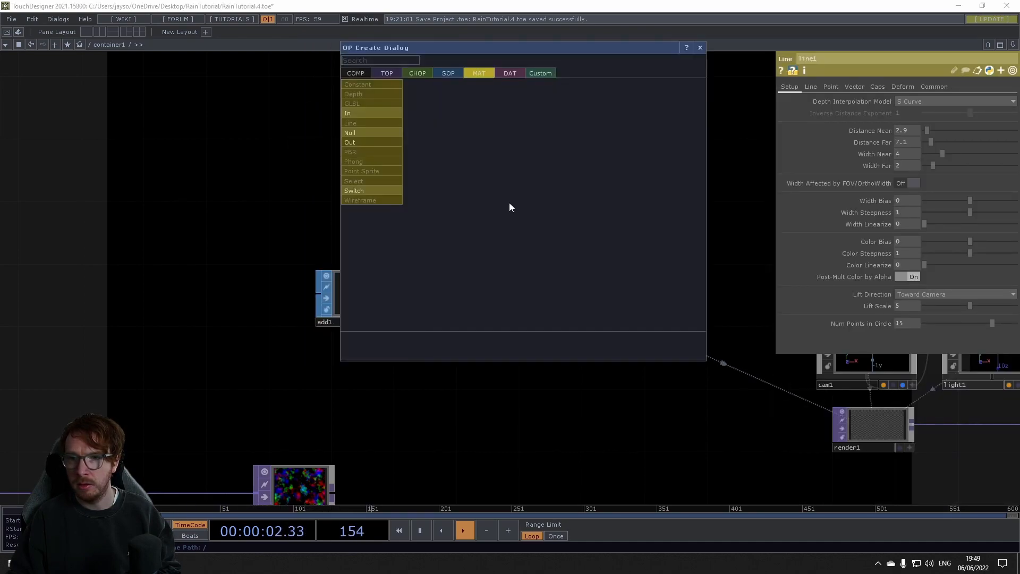
pyautogui.click(374, 145)
pyautogui.click(605, 208)
pyautogui.moveTo(592, 202); pyautogui.dragTo(574, 269)
pyautogui.click(575, 280)
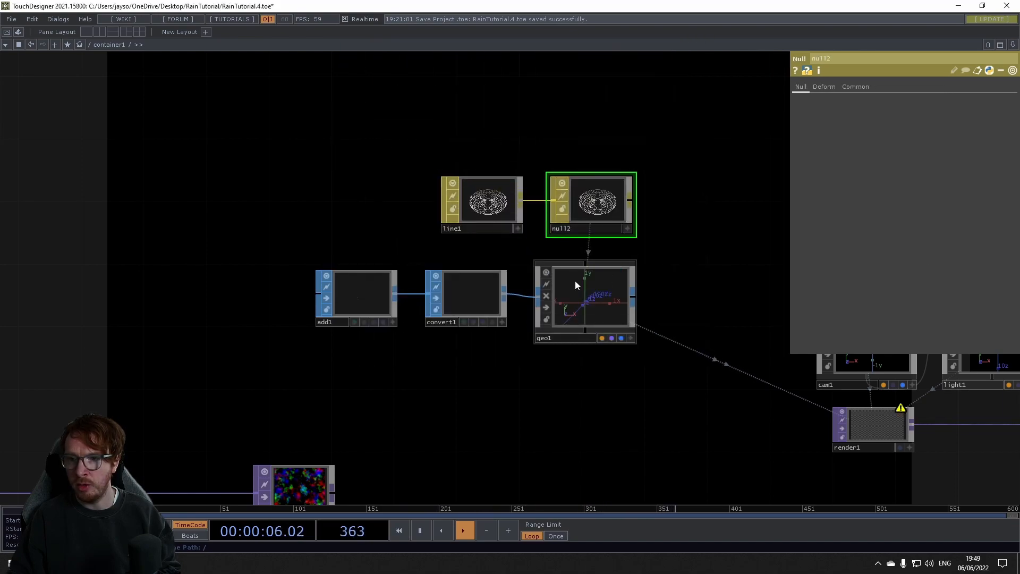
# Rename the Geometry COMP as geoRain
pyautogui.doubleClick(568, 337)
pyautogui.press('BackSpace')
pyautogui.write('ain')
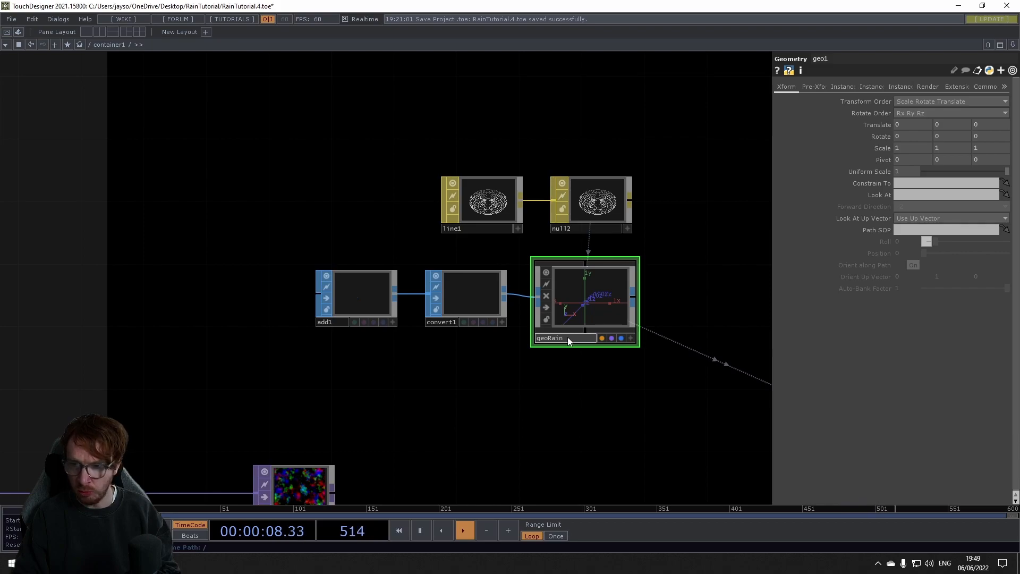
pyautogui.press('Return')
# Turn on Draw Points in the Line MAT and check the rendered point in the network background
pyautogui.click(484, 207)
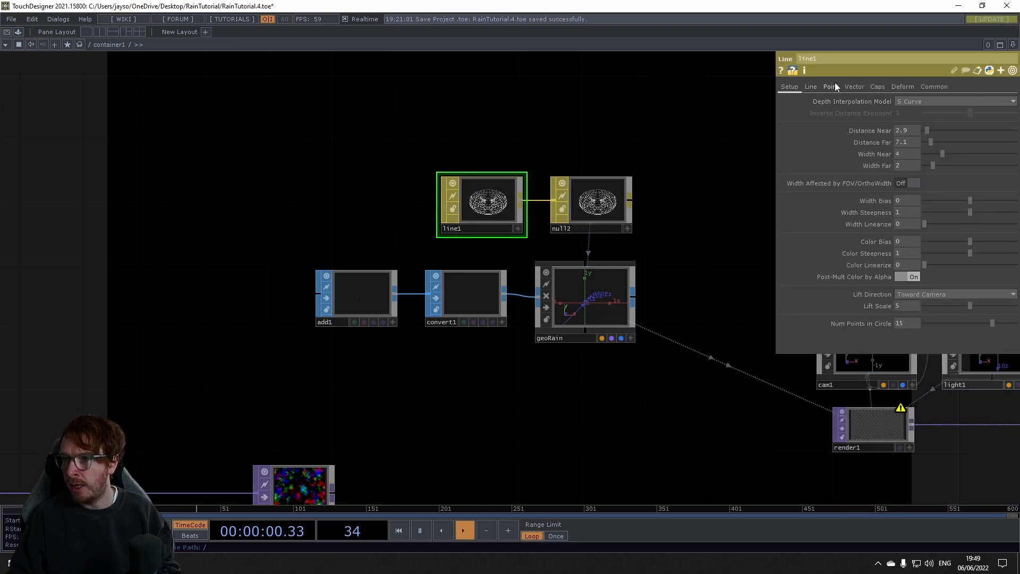
pyautogui.click(832, 86)
pyautogui.click(908, 102)
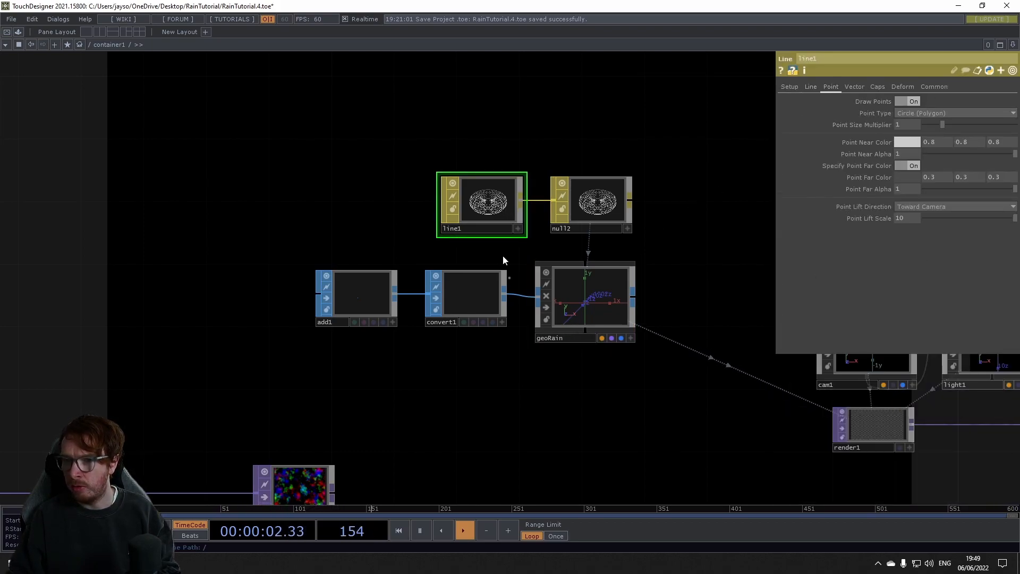
pyautogui.scroll(5, 439, 305)
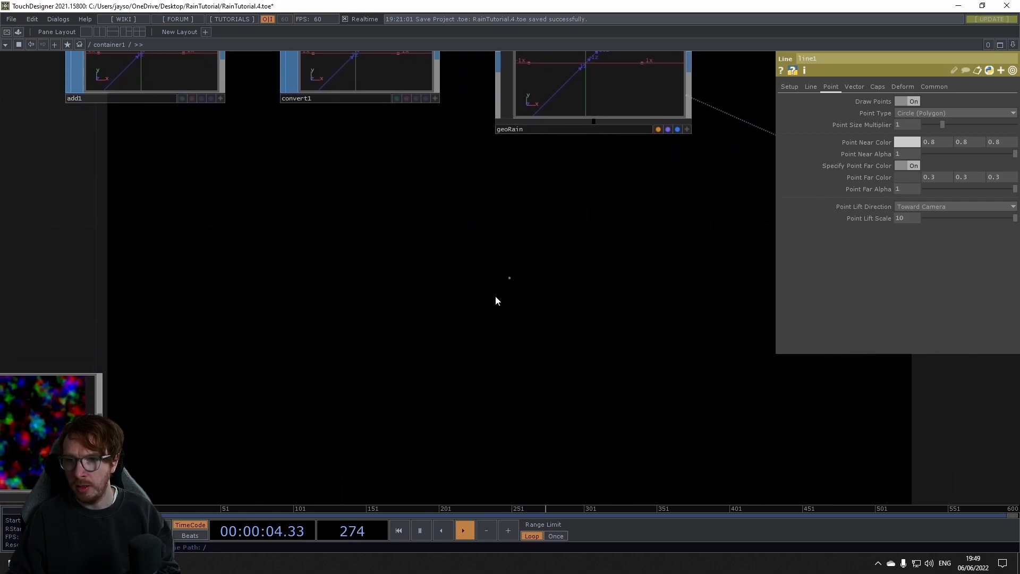
pyautogui.scroll(-6, 505, 279)
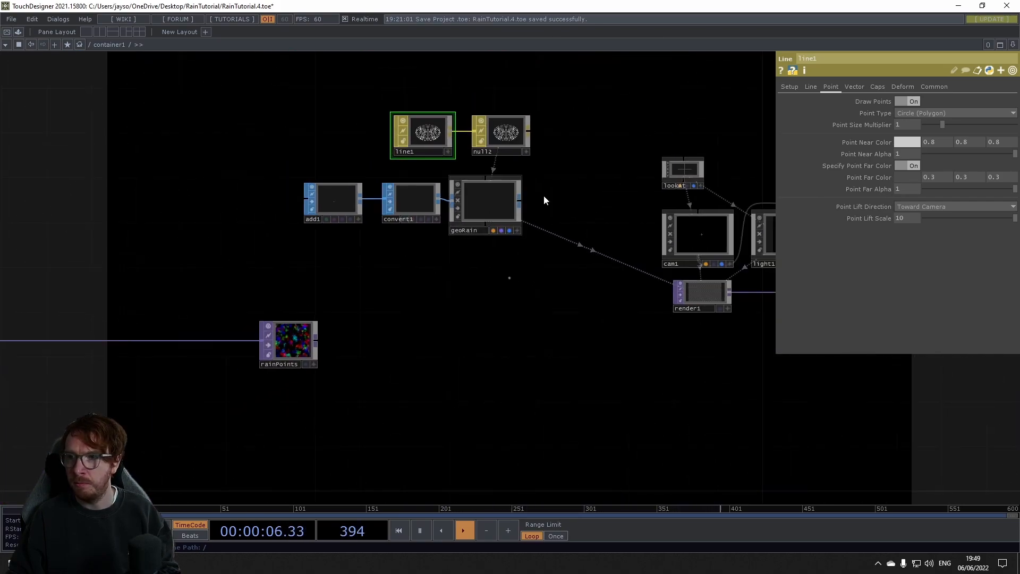
# Enable instancing on the geoRain Geometry COMP and use rainPoints as its Translate OP
pyautogui.moveTo(487, 205)
pyautogui.mouseDown()
pyautogui.moveTo(503, 205)
pyautogui.moveTo(490, 204)
pyautogui.mouseUp()
pyautogui.click(490, 204)
pyautogui.click(841, 86)
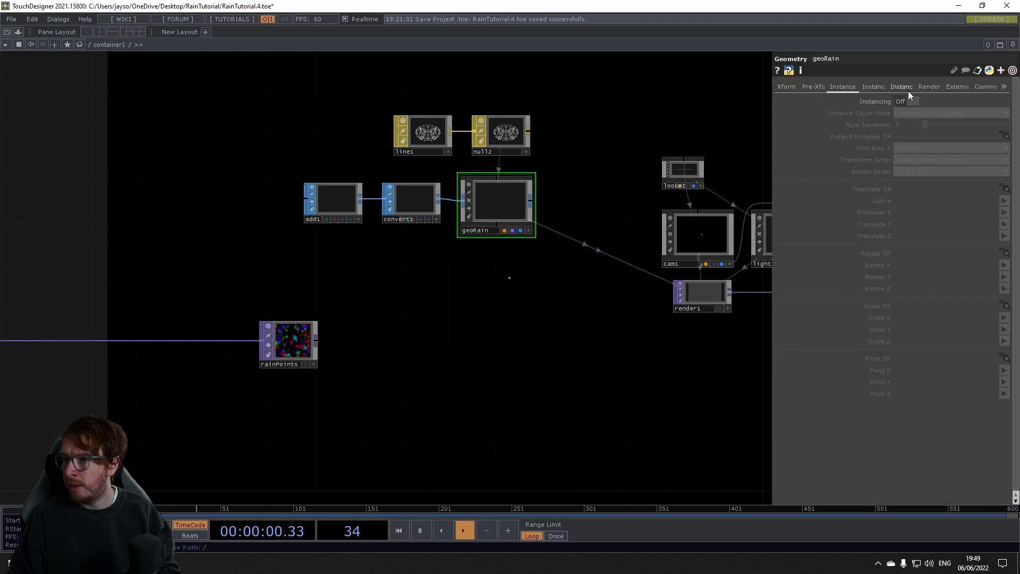
pyautogui.click(908, 102)
pyautogui.moveTo(282, 345); pyautogui.dragTo(935, 189)
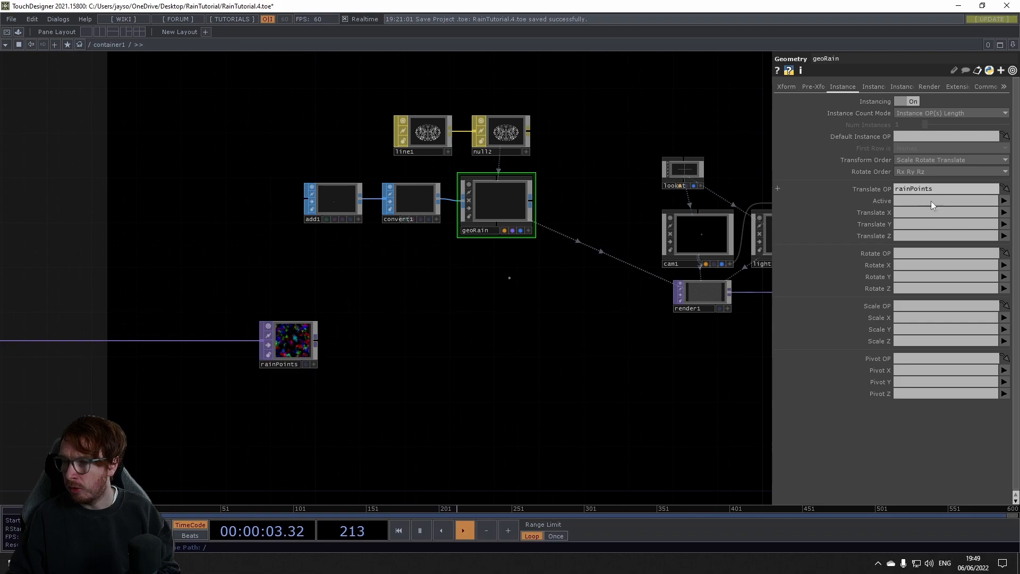
# Map the geoRain instances' Translate X, Y and Z to the r, g and b channels
pyautogui.click(904, 212)
pyautogui.write('r')
pyautogui.click(903, 223)
pyautogui.write('g')
pyautogui.click(902, 237)
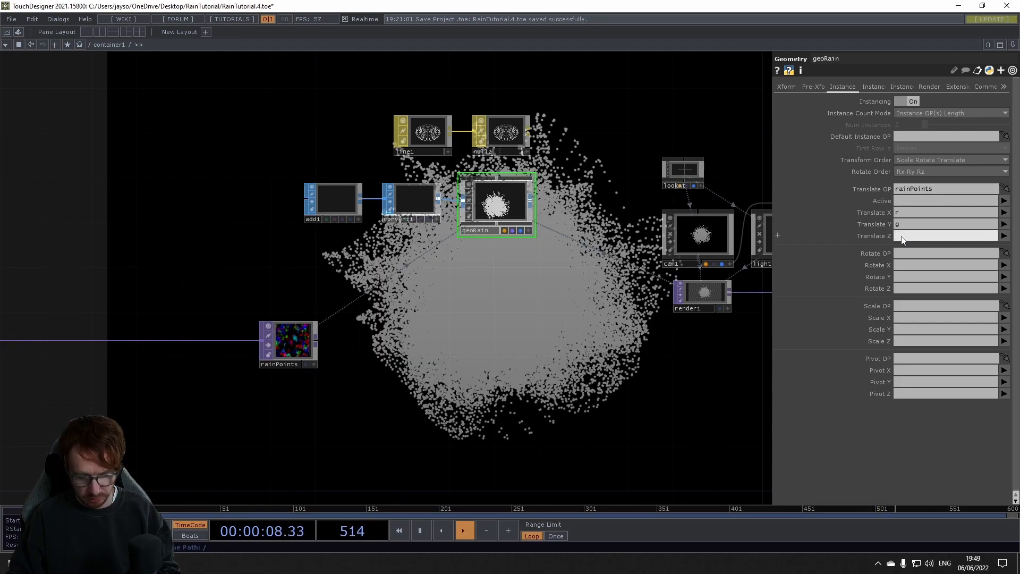
pyautogui.write('b')
pyautogui.press('Return')
# Add a Constant CHOP above the noise1 TOP
pyautogui.moveTo(496, 371); pyautogui.dragTo(620, 232)
pyautogui.moveTo(188, 288); pyautogui.dragTo(524, 329)
pyautogui.moveTo(307, 303); pyautogui.dragTo(330, 346)
pyautogui.scroll(3, 330, 349)
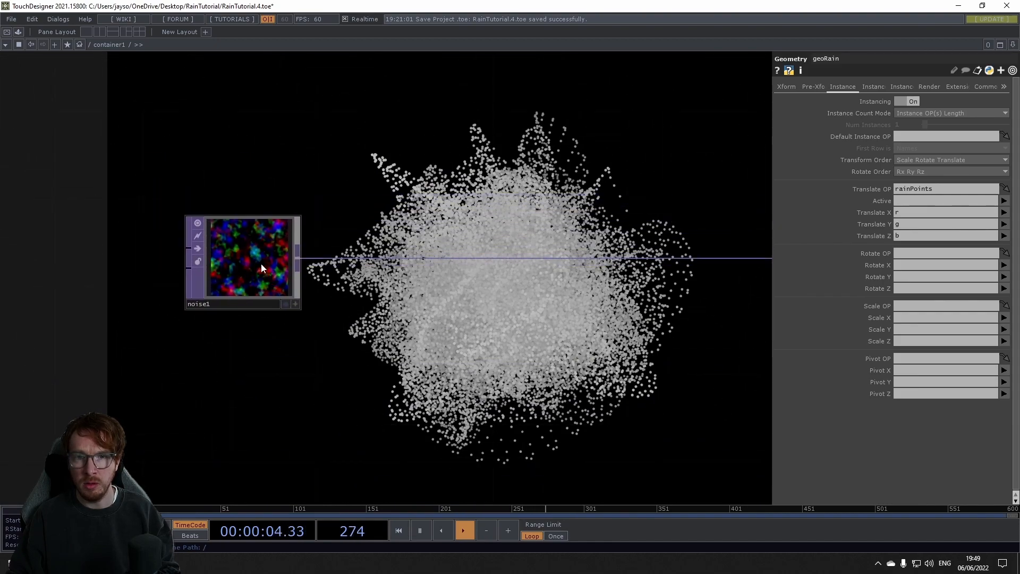
pyautogui.click(260, 263)
pyautogui.moveTo(402, 158); pyautogui.dragTo(310, 225)
pyautogui.press('Tab')
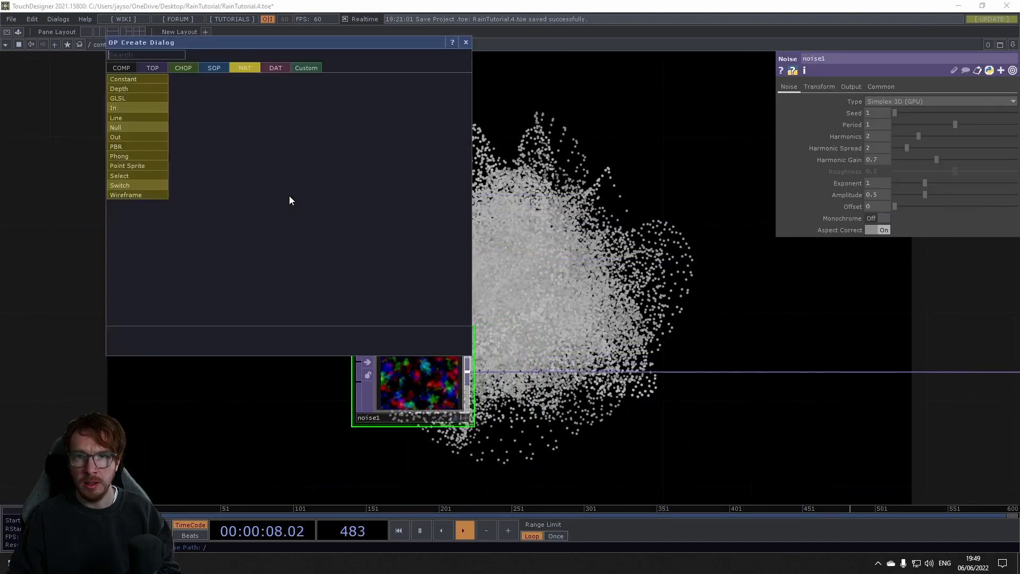
pyautogui.click(179, 69)
pyautogui.write('c')
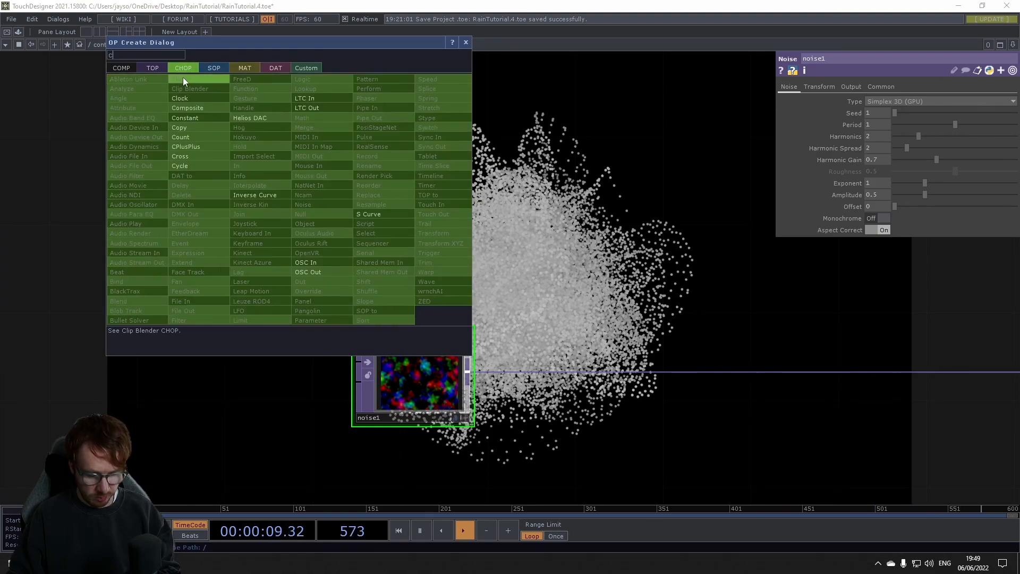
pyautogui.click(210, 117)
pyautogui.click(186, 189)
# Append a Null CHOP to the Constant CHOP and rename it nullParams
pyautogui.rightClick(242, 180)
pyautogui.click(261, 199)
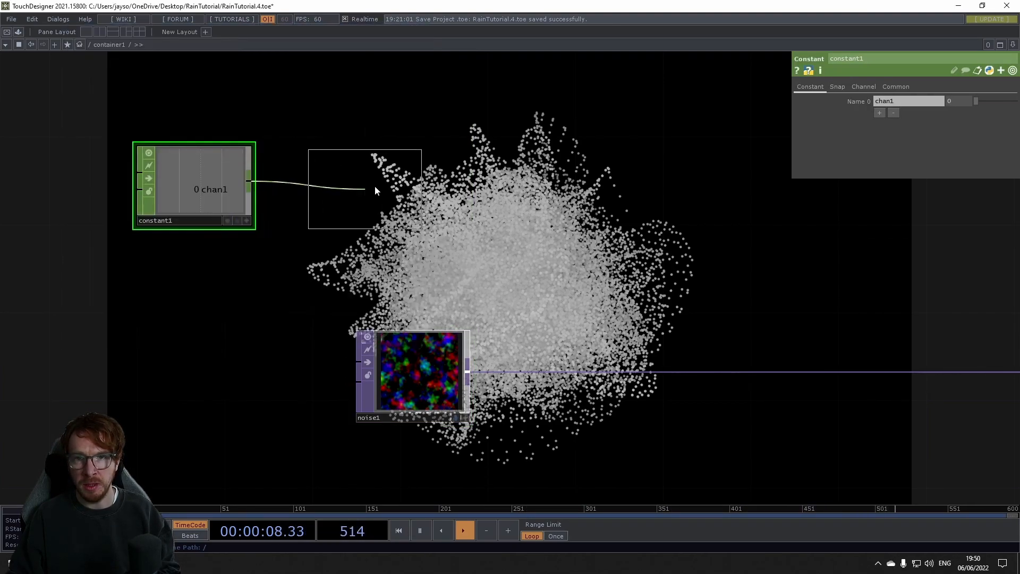
pyautogui.click(385, 186)
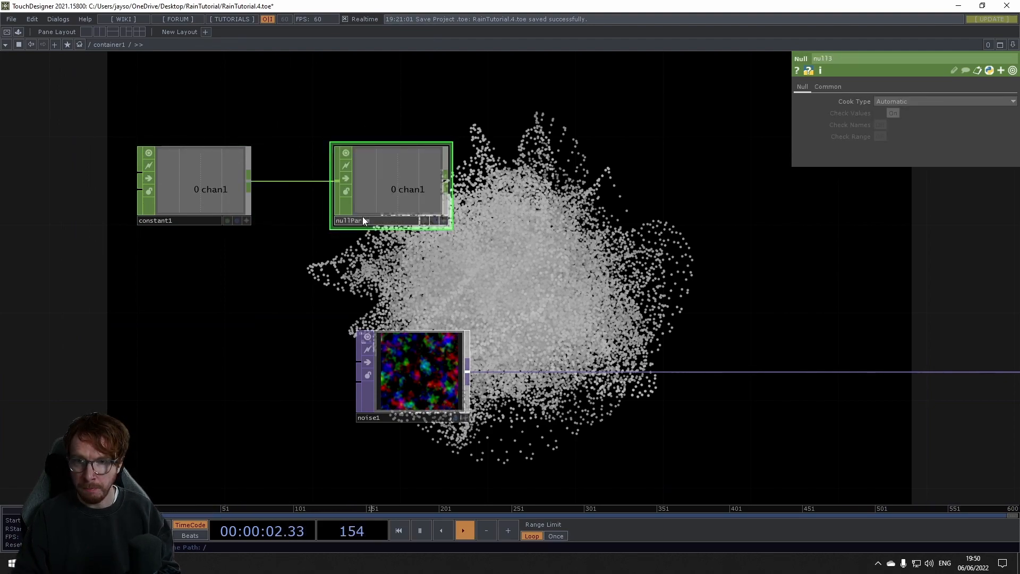
pyautogui.press('Return')
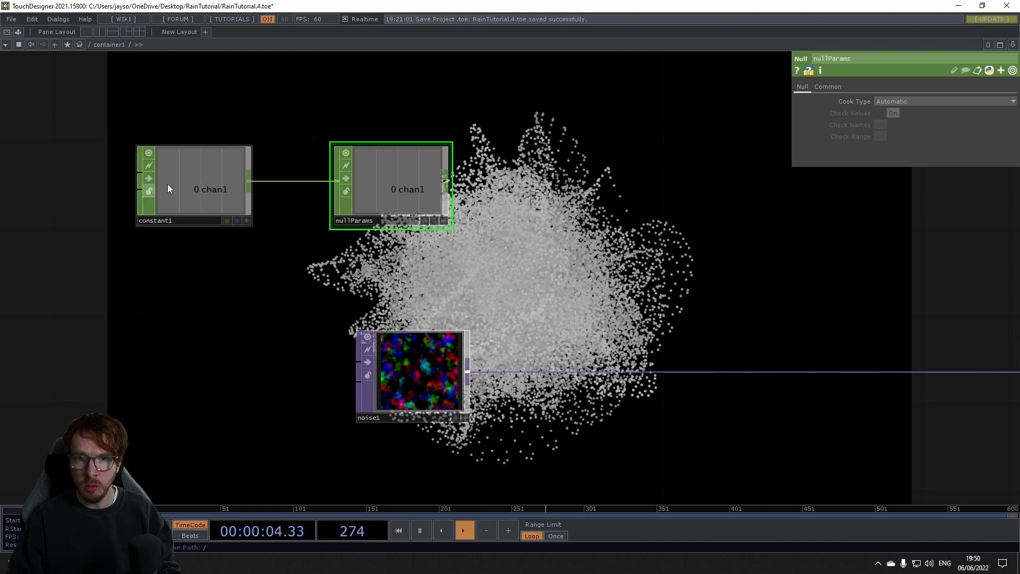
# Name the Constant CHOP's first channel rainDensity and set its value to 10
pyautogui.click(154, 185)
pyautogui.write('rainDen')
pyautogui.write('insity')
pyautogui.press('Return')
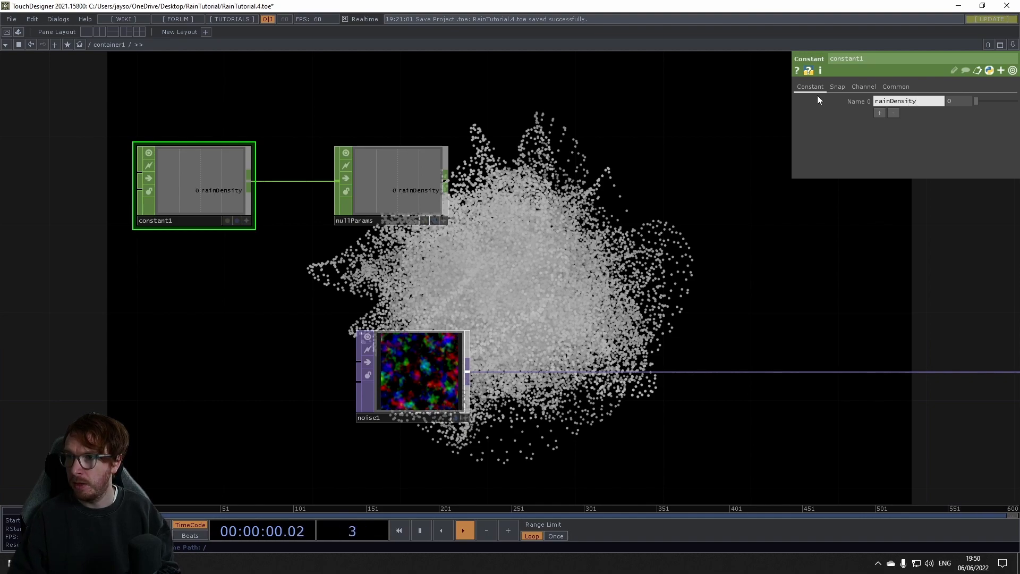
pyautogui.click(958, 101)
pyautogui.write('10')
pyautogui.press('Return')
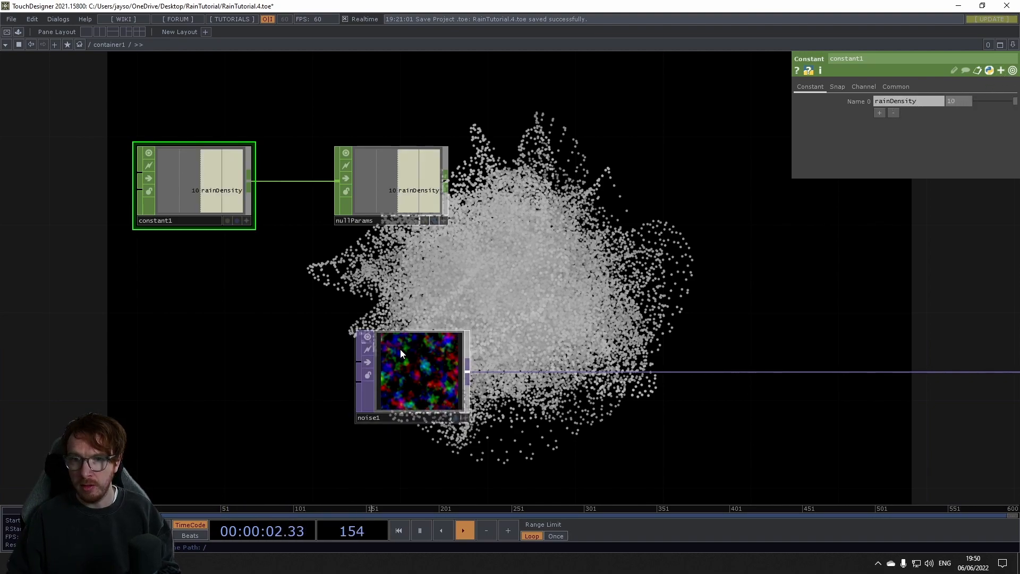
# Drive both resolution values of noise1 with a CHOP reference to the rainDensity channel of nullParams
pyautogui.click(392, 378)
pyautogui.click(897, 87)
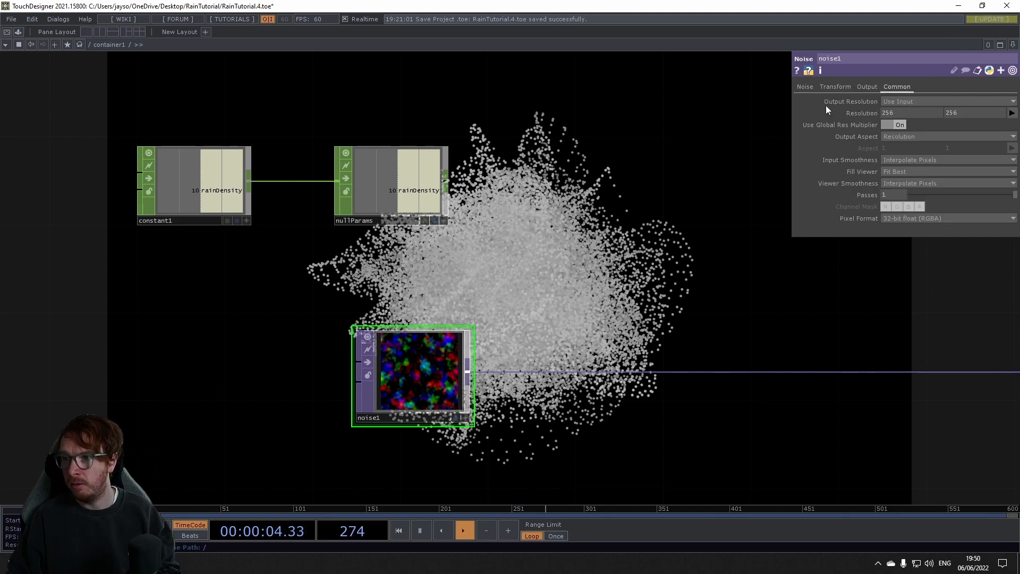
pyautogui.click(444, 220)
pyautogui.moveTo(398, 191); pyautogui.dragTo(893, 114)
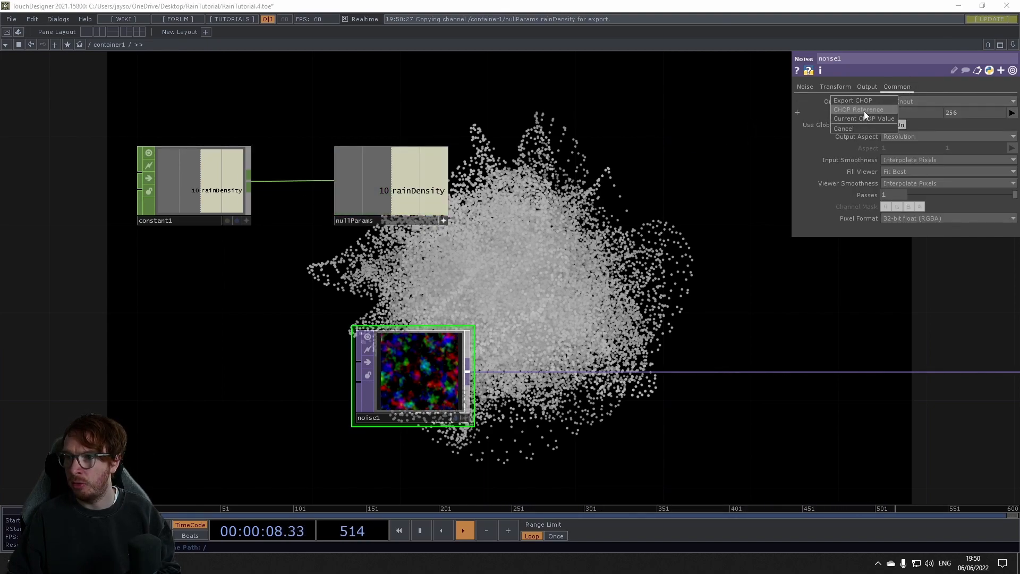
pyautogui.moveTo(587, 310); pyautogui.dragTo(497, 295)
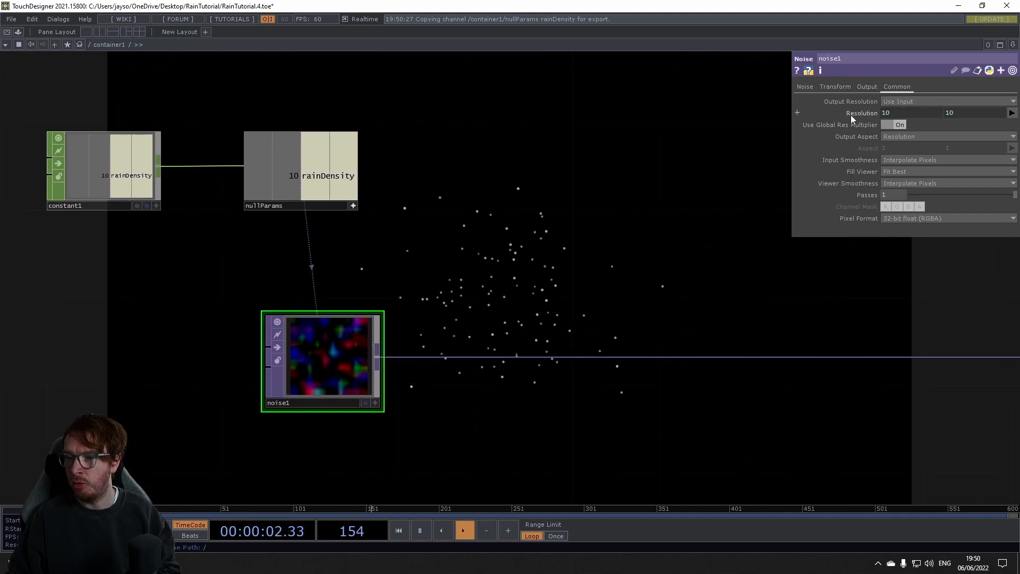
# Insert a Math TOP between noise1 and rainPoints
pyautogui.scroll(-3, 417, 228)
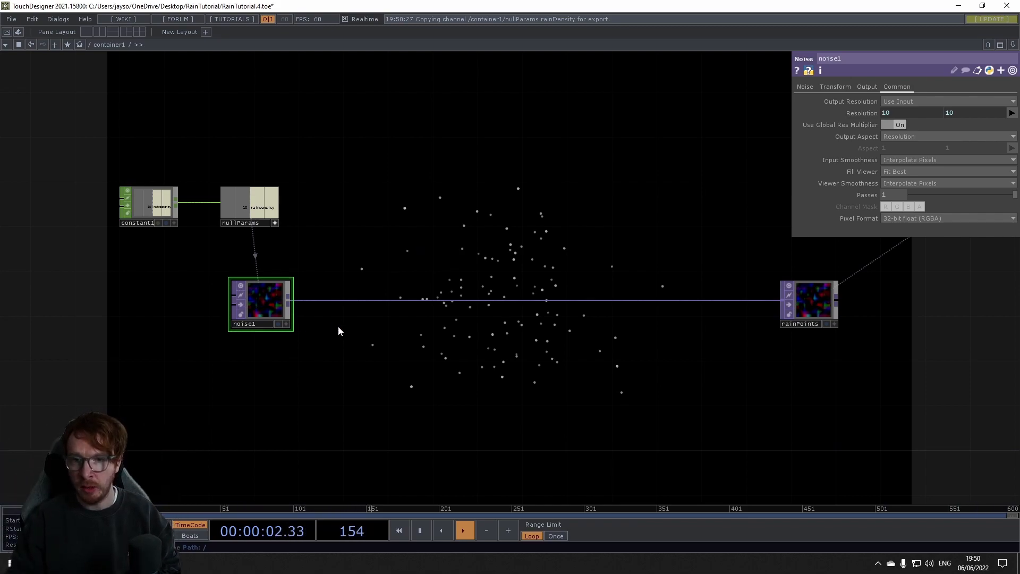
pyautogui.rightClick(327, 301)
pyautogui.click(351, 286)
pyautogui.write('ma')
pyautogui.click(260, 382)
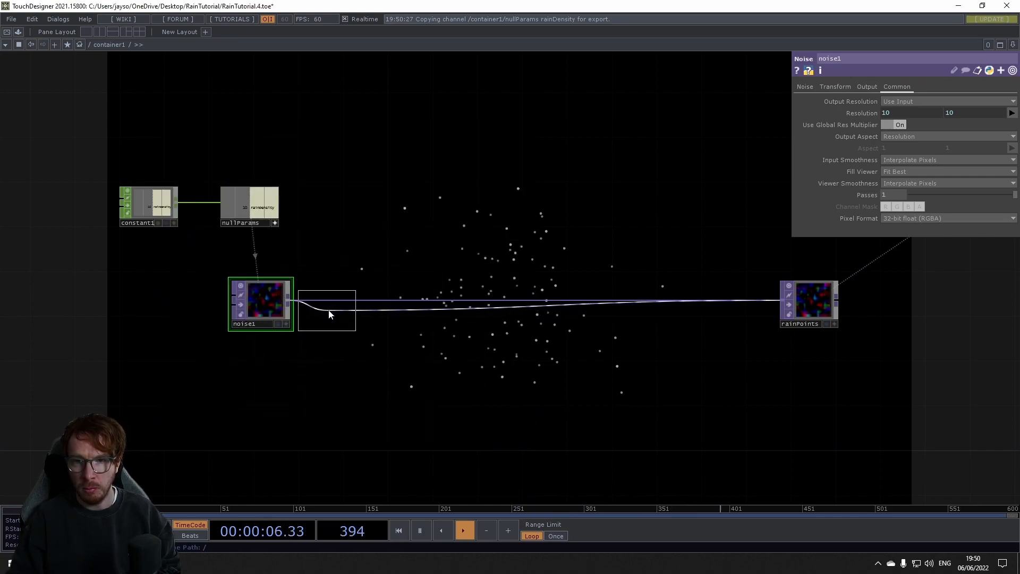
pyautogui.click(349, 306)
# Set the upper value of the Math TOP's To Range G to 0
pyautogui.click(849, 86)
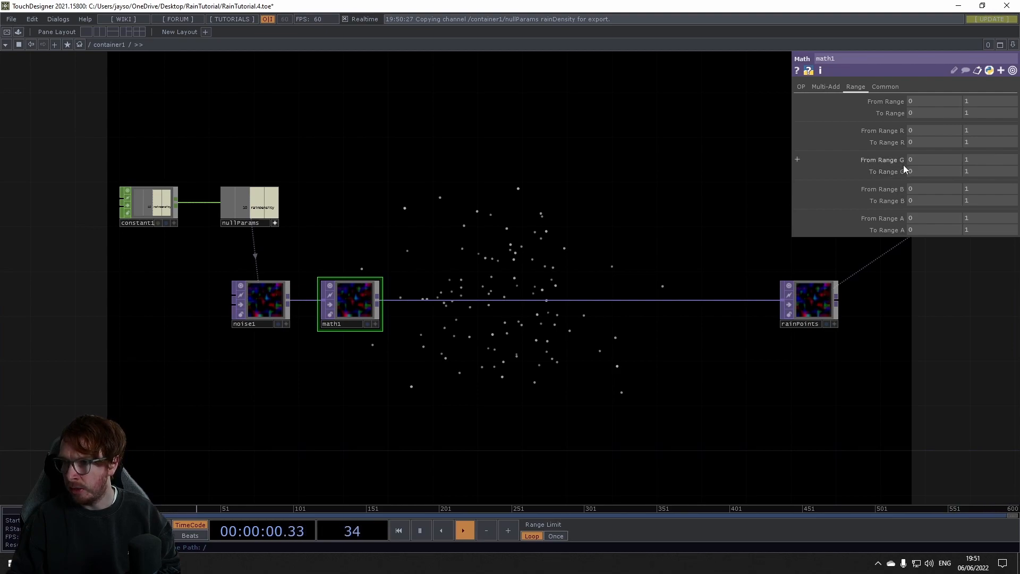
pyautogui.click(976, 171)
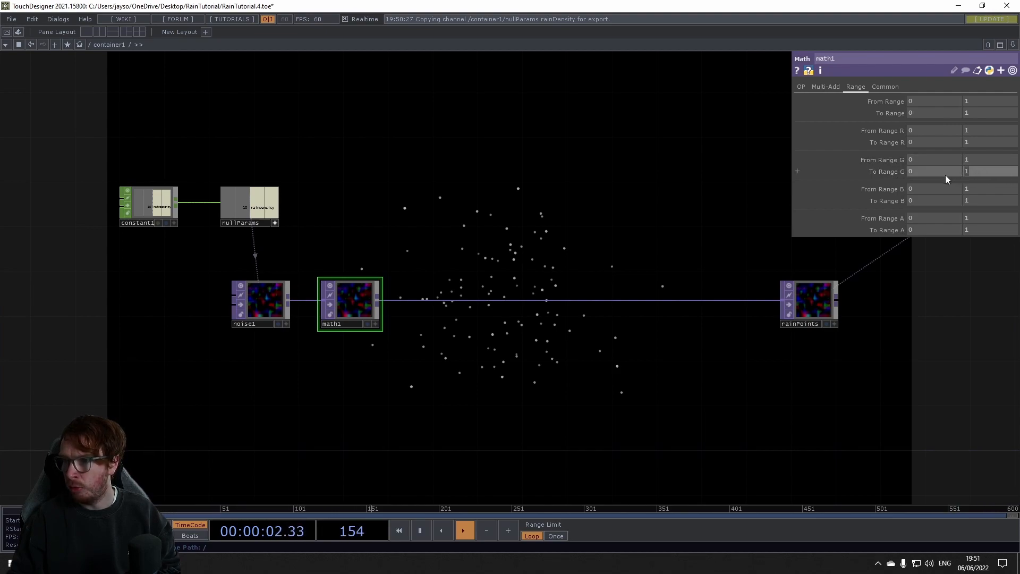
pyautogui.press('Return')
# Insert a Point Transform TOP between math1 and rainPoints
pyautogui.moveTo(474, 378); pyautogui.dragTo(472, 393)
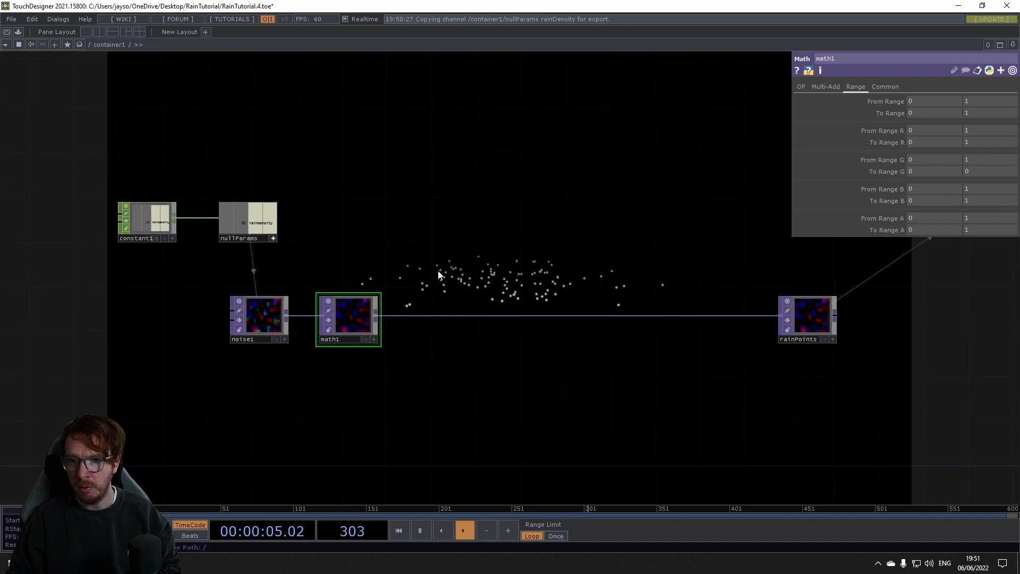
pyautogui.rightClick(428, 316)
pyautogui.click(442, 307)
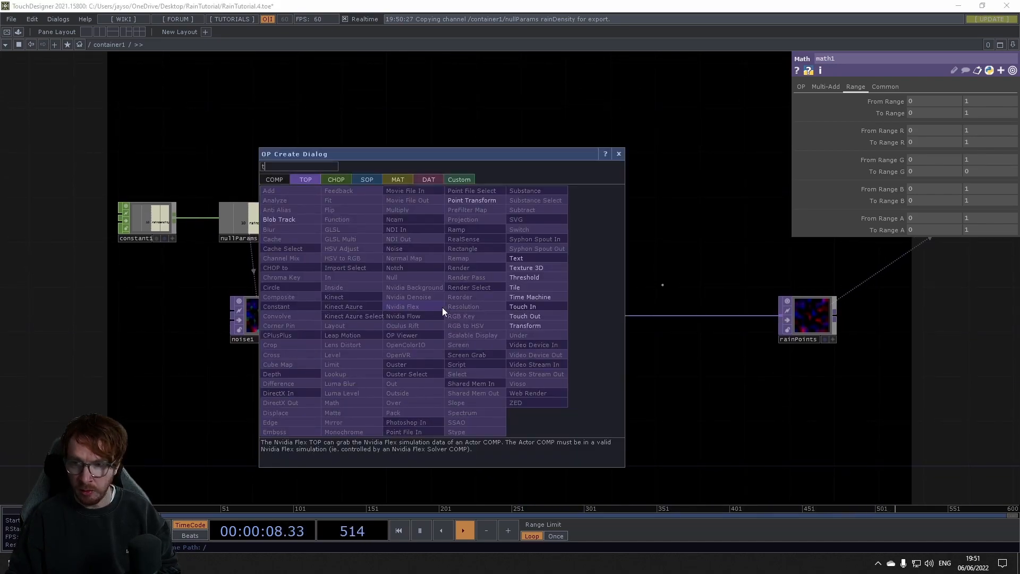
pyautogui.click(466, 200)
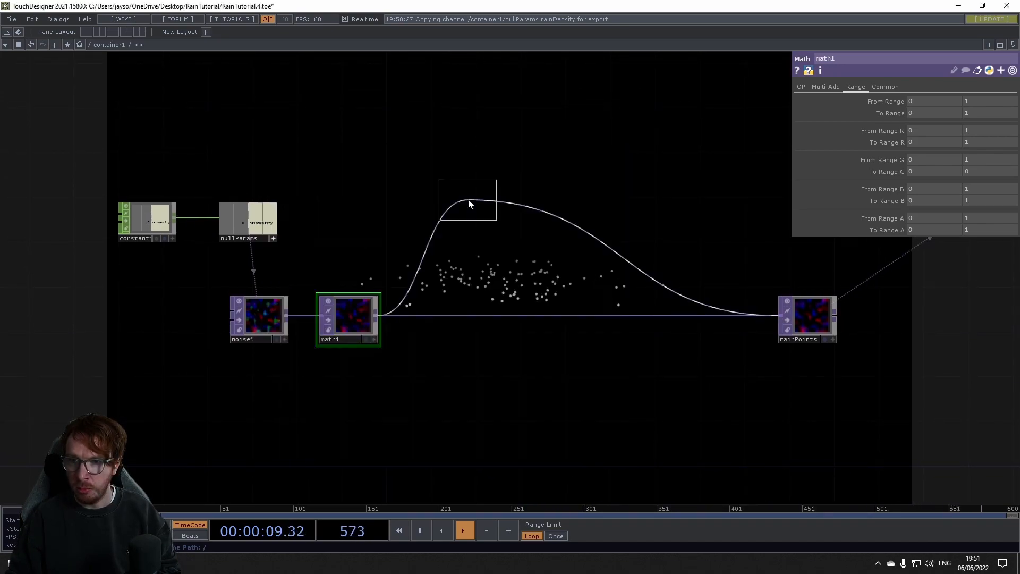
pyautogui.click(441, 320)
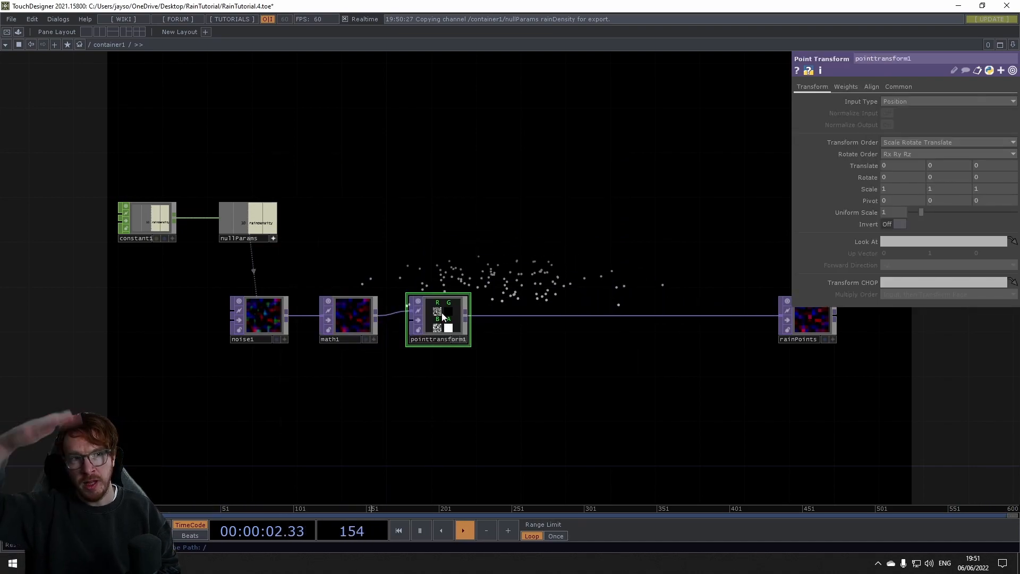
# Add a second channel named rainY to the Constant CHOP with a value of 2
pyautogui.click(147, 225)
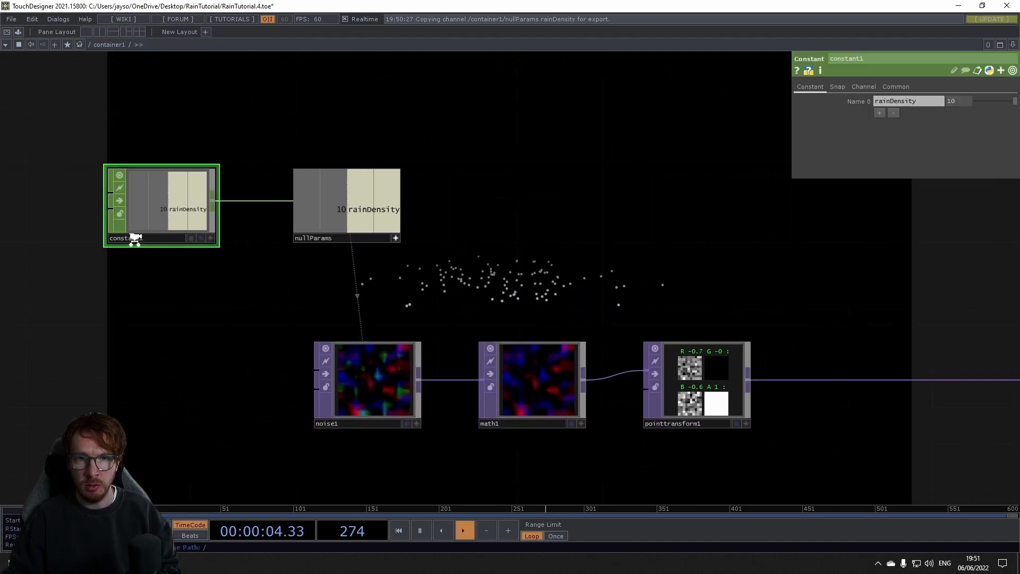
pyautogui.scroll(5, 132, 236)
pyautogui.click(879, 113)
pyautogui.click(891, 113)
pyautogui.write('rain')
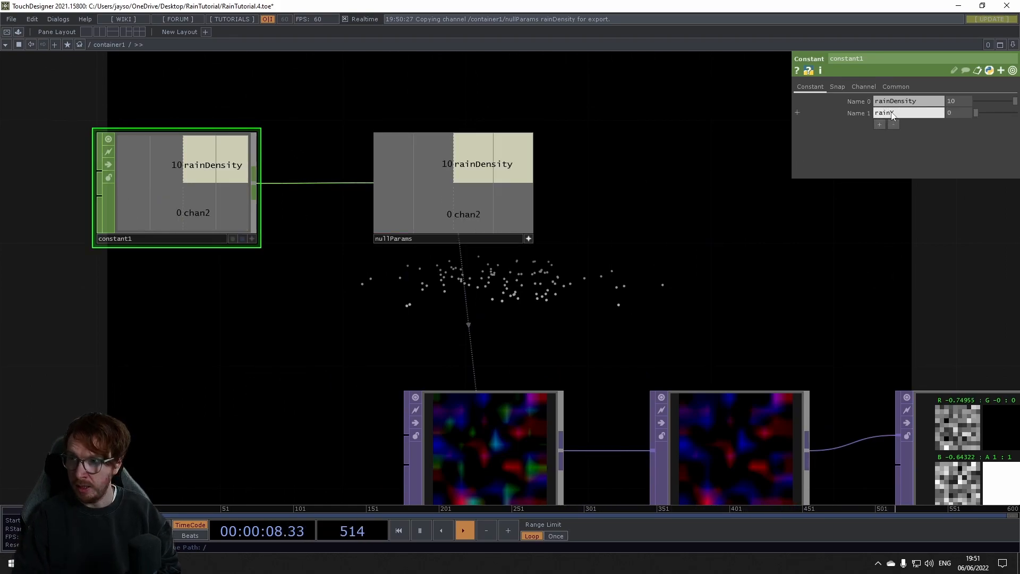
pyautogui.write('Y')
pyautogui.press('Return')
pyautogui.write('2')
pyautogui.press('Return')
# Drive the Point Transform TOP's Y translation with a reference to the rainY channel of nullParams
pyautogui.scroll(-3, 626, 224)
pyautogui.moveTo(521, 236); pyautogui.dragTo(939, 166)
pyautogui.click(608, 354)
pyautogui.click(384, 239)
pyautogui.click(944, 161)
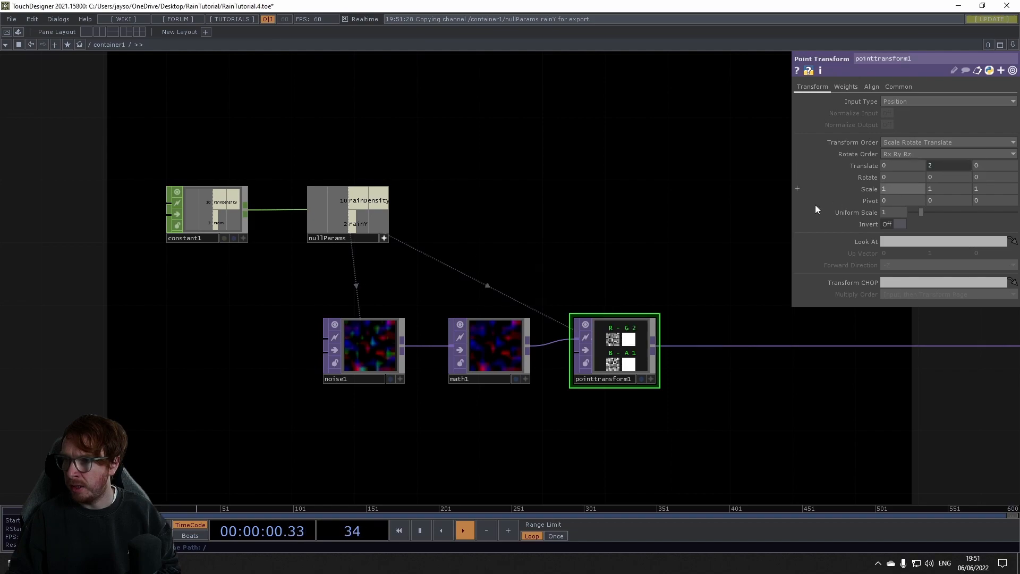
pyautogui.moveTo(620, 255); pyautogui.dragTo(548, 242)
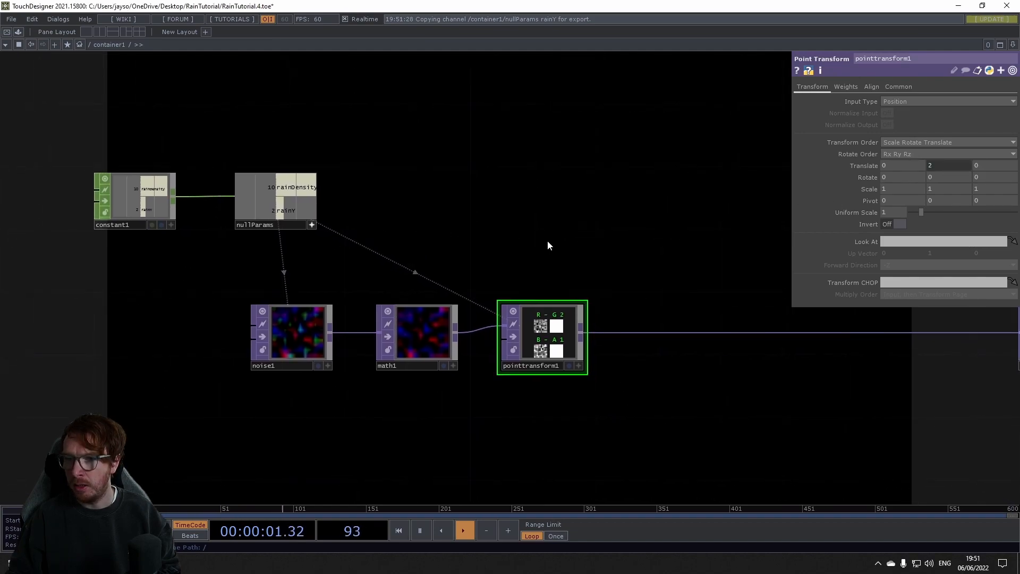
pyautogui.click(304, 225)
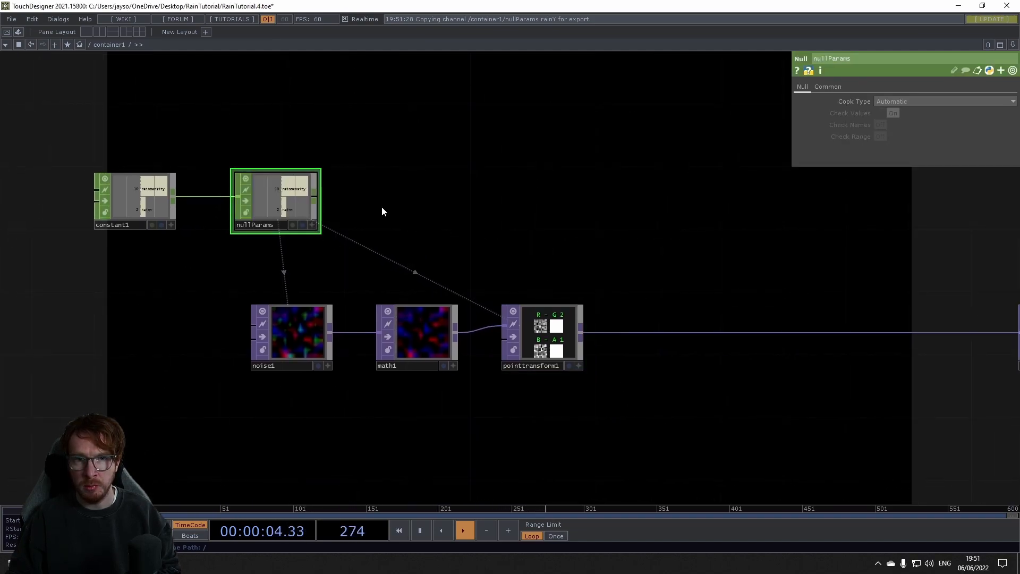
# Set the Y translation of the cam1 camera to 2
pyautogui.press('h')
pyautogui.click(610, 273)
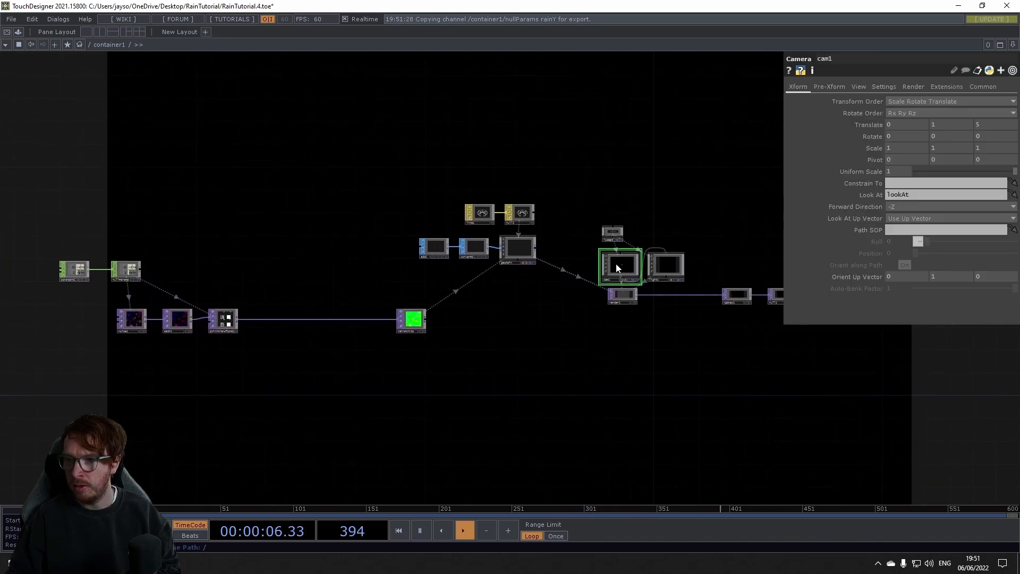
pyautogui.moveTo(991, 116)
pyautogui.mouseDown(button='middle')
pyautogui.moveTo(1011, 113)
pyautogui.moveTo(983, 125)
pyautogui.mouseUp(button='middle')
pyautogui.moveTo(301, 217); pyautogui.dragTo(422, 192)
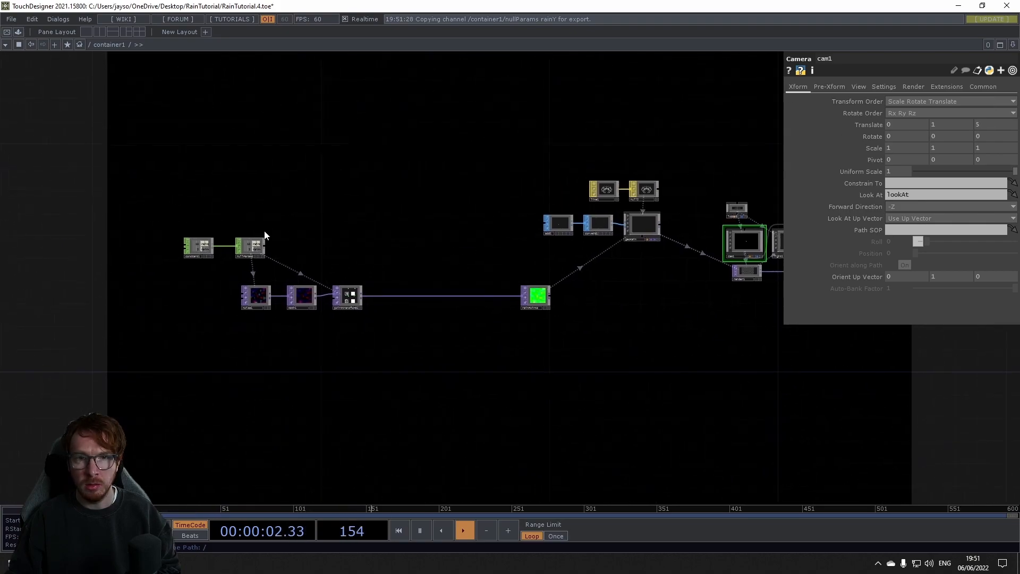
pyautogui.scroll(5, 247, 234)
pyautogui.moveTo(945, 126); pyautogui.dragTo(959, 120, button='middle')
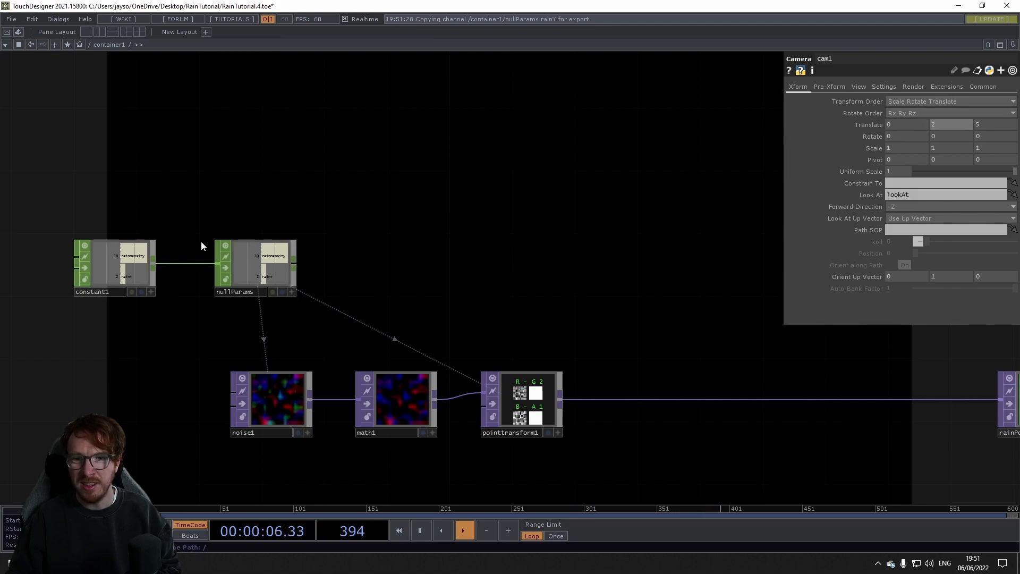
# Set the rainY channel of the Constant CHOP to 1
pyautogui.click(250, 268)
pyautogui.click(115, 274)
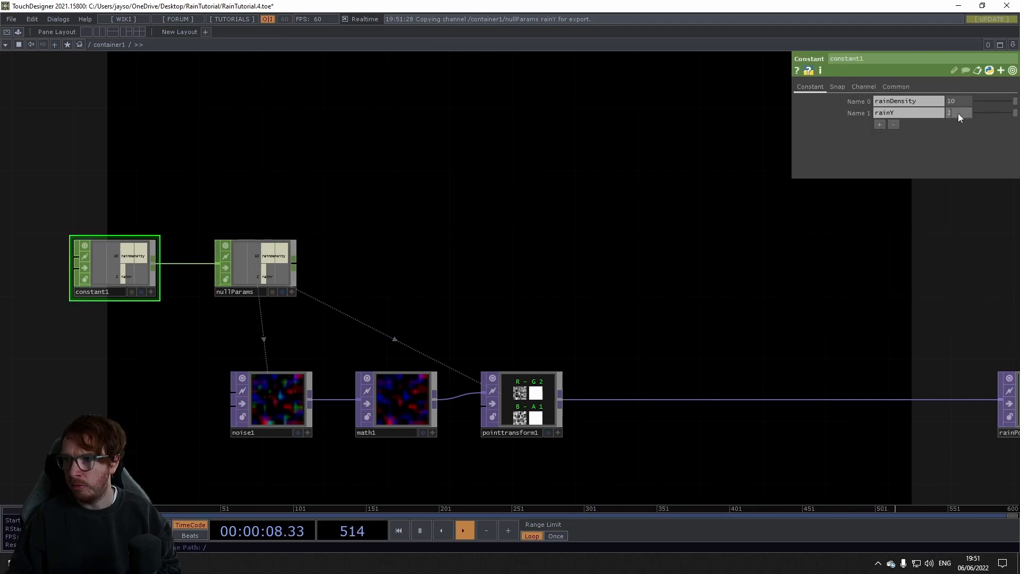
pyautogui.moveTo(958, 113); pyautogui.dragTo(946, 104, button='middle')
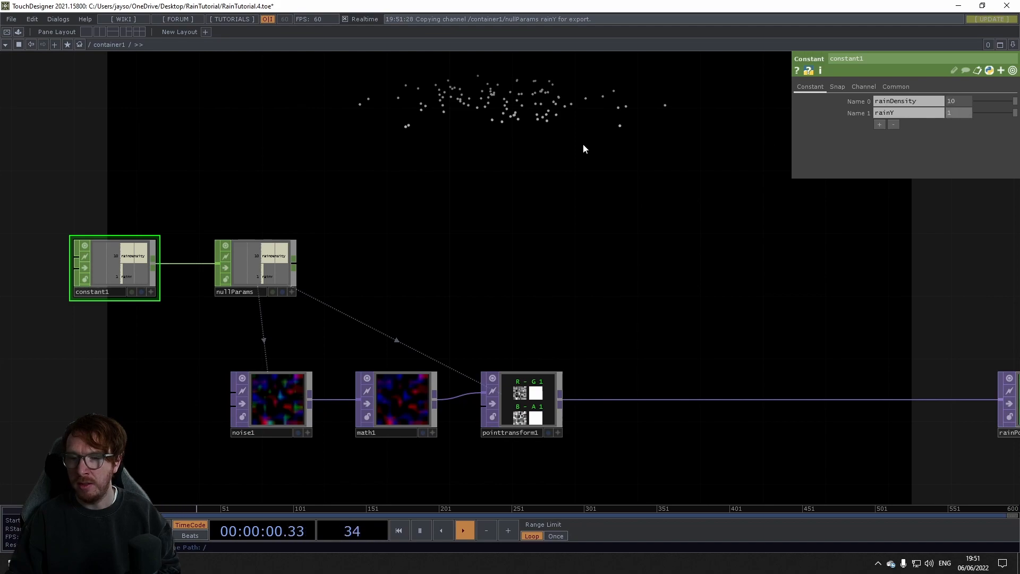
pyautogui.moveTo(543, 145); pyautogui.dragTo(431, 147)
pyautogui.scroll(-2, 448, 224)
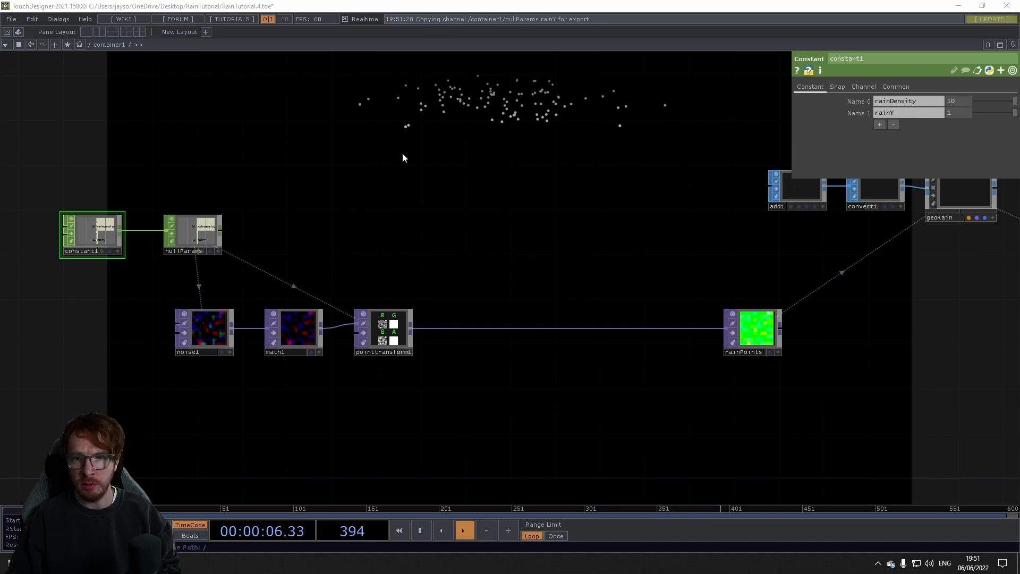
pyautogui.moveTo(410, 234); pyautogui.dragTo(451, 259)
pyautogui.click(427, 354)
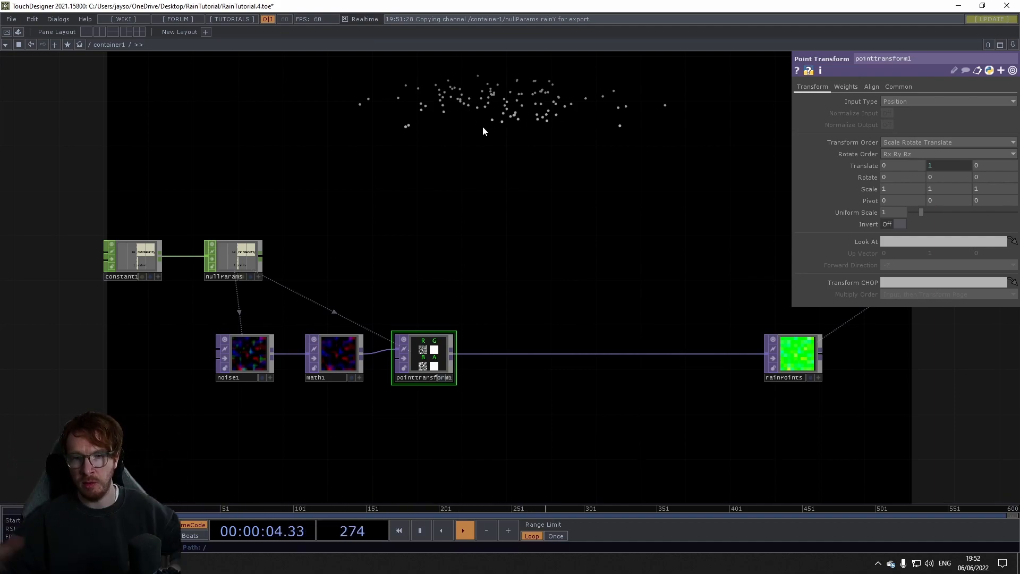
pyautogui.scroll(5, 496, 189)
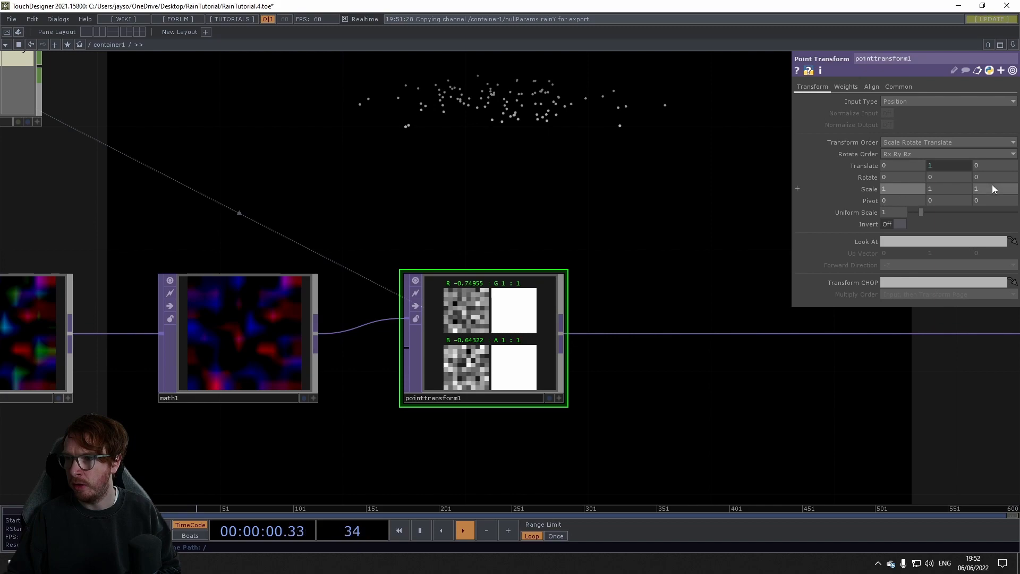
pyautogui.moveTo(356, 192); pyautogui.dragTo(394, 227)
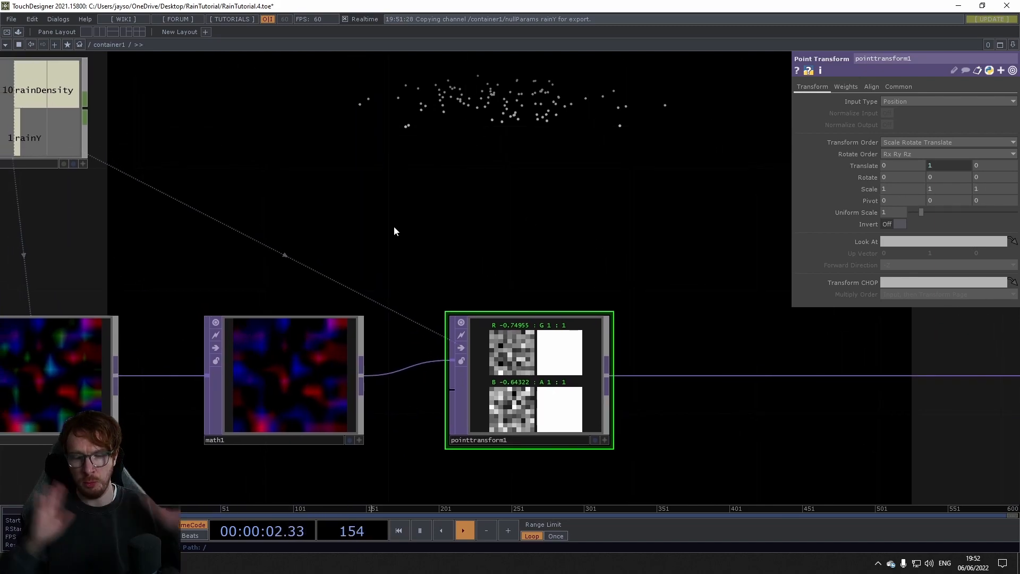
pyautogui.moveTo(205, 244); pyautogui.dragTo(220, 273)
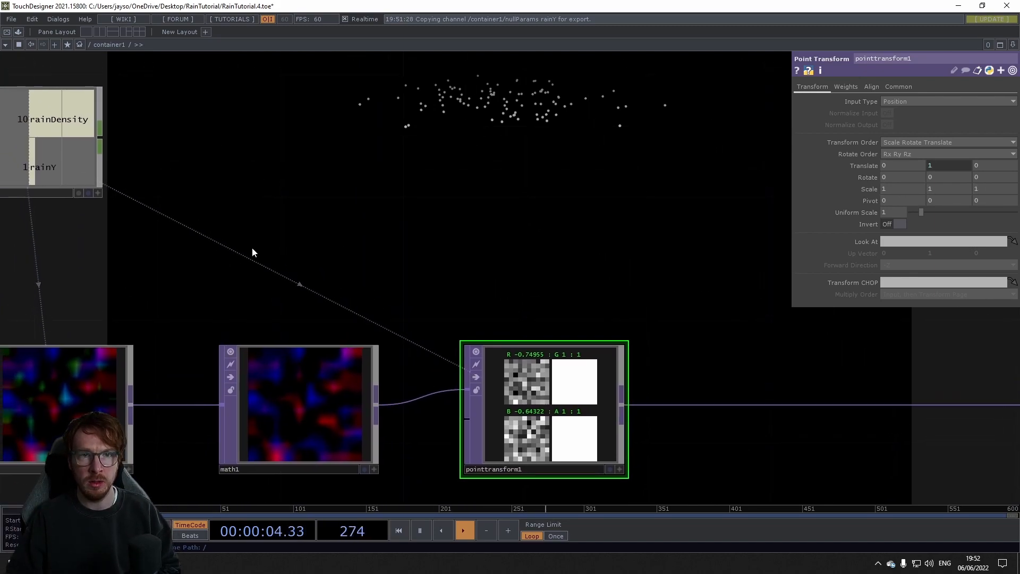
# Add a third channel named rainScale to the Constant CHOP with a value of 2
pyautogui.scroll(-4, 266, 248)
pyautogui.moveTo(335, 255); pyautogui.dragTo(510, 261)
pyautogui.click(149, 206)
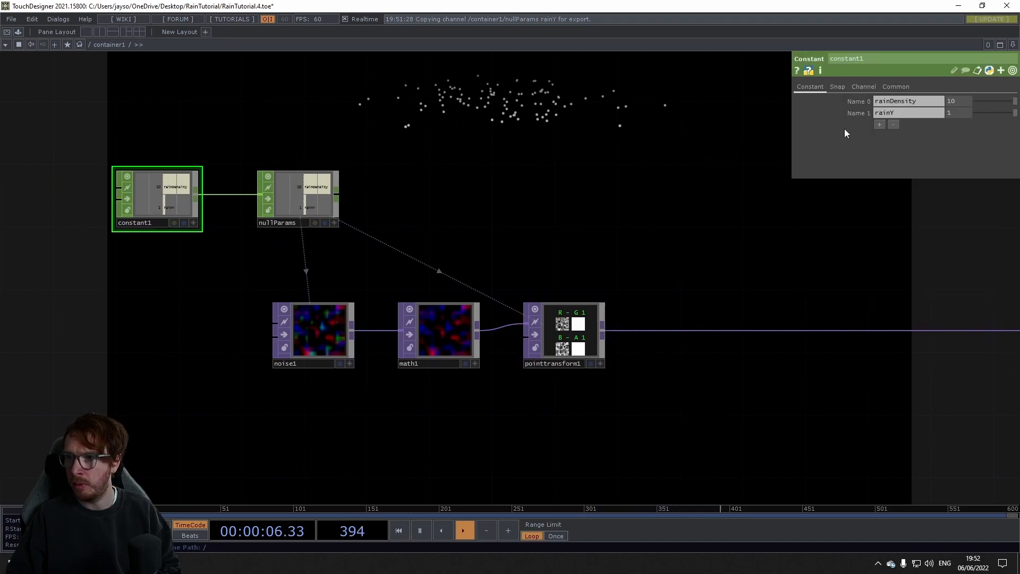
pyautogui.click(879, 125)
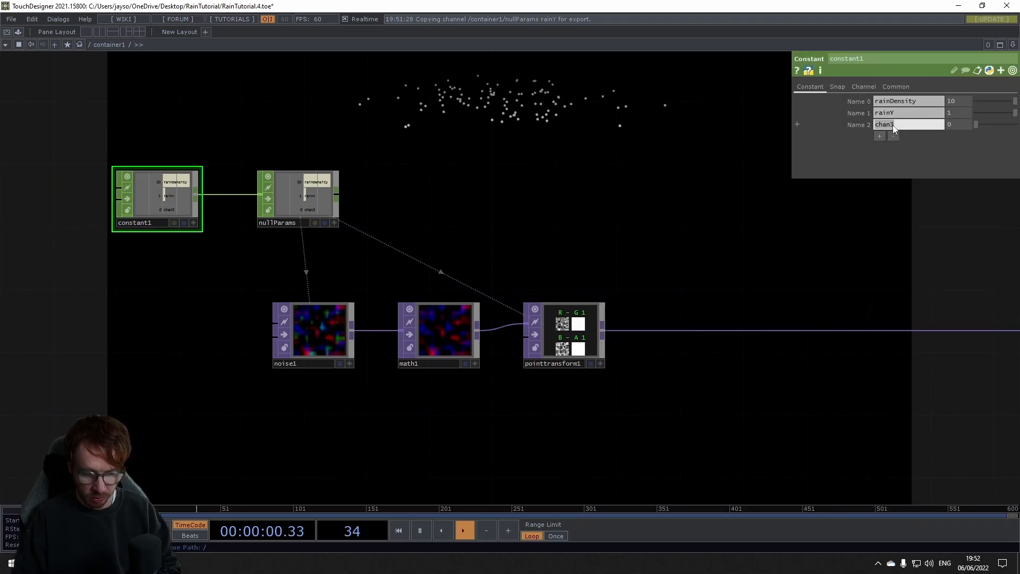
pyautogui.click(892, 126)
pyautogui.press('BackSpace')
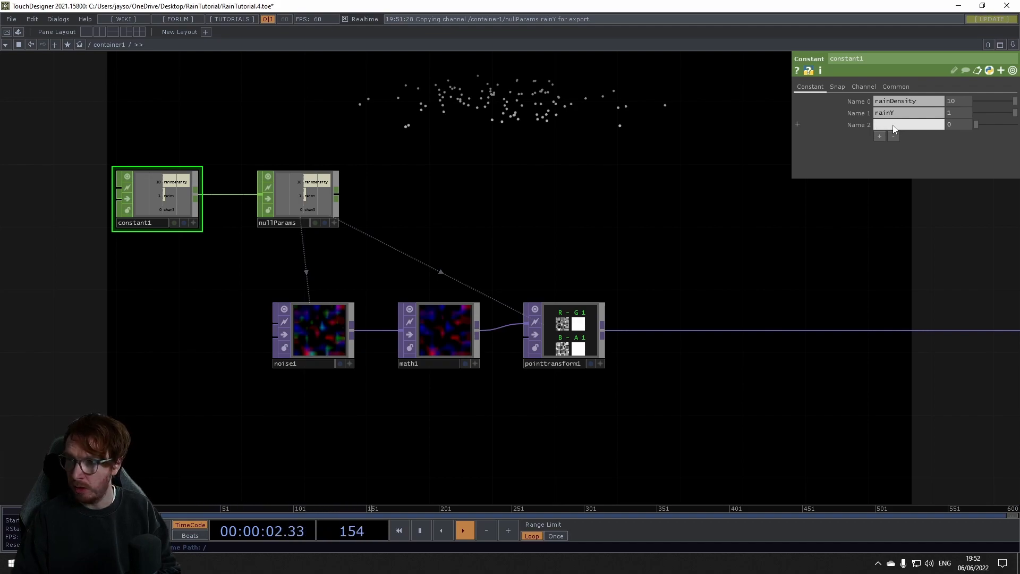
pyautogui.write('rainScale')
pyautogui.press('Return')
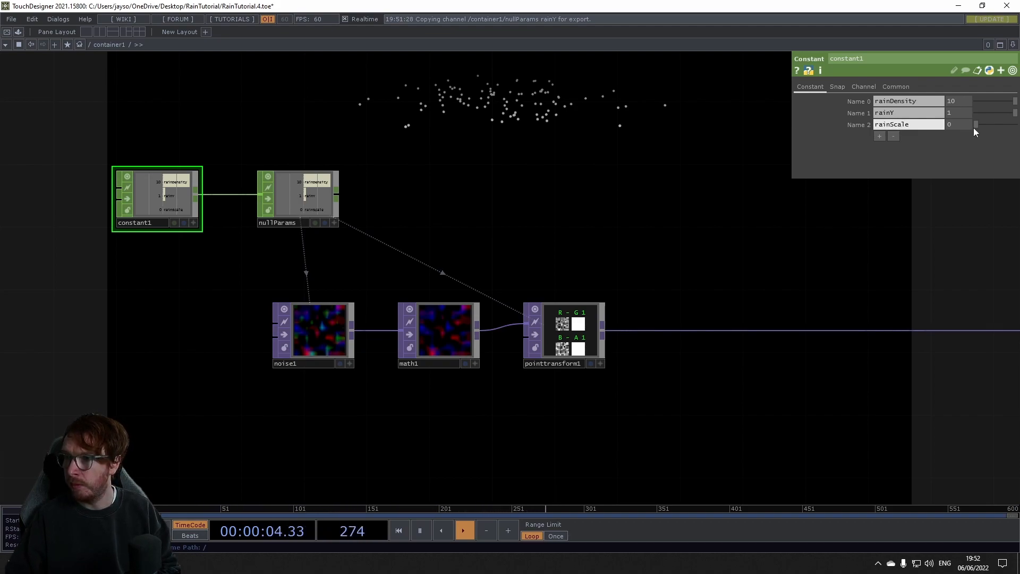
# Drive the Point Transform TOP's X and Z scale with references to the rainScale channel of nullParams
pyautogui.click(574, 330)
pyautogui.moveTo(316, 210); pyautogui.dragTo(994, 188)
pyautogui.click(997, 183)
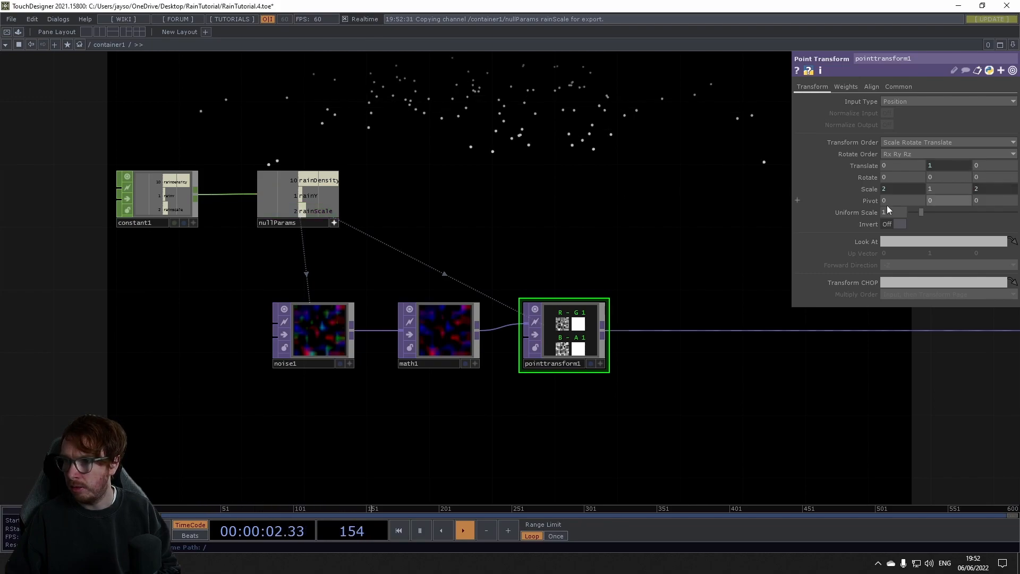
# Duplicate the noise1 TOP and place the copy below the original
pyautogui.moveTo(656, 217); pyautogui.dragTo(346, 209)
pyautogui.scroll(-5, 348, 207)
pyautogui.moveTo(359, 176); pyautogui.dragTo(391, 191)
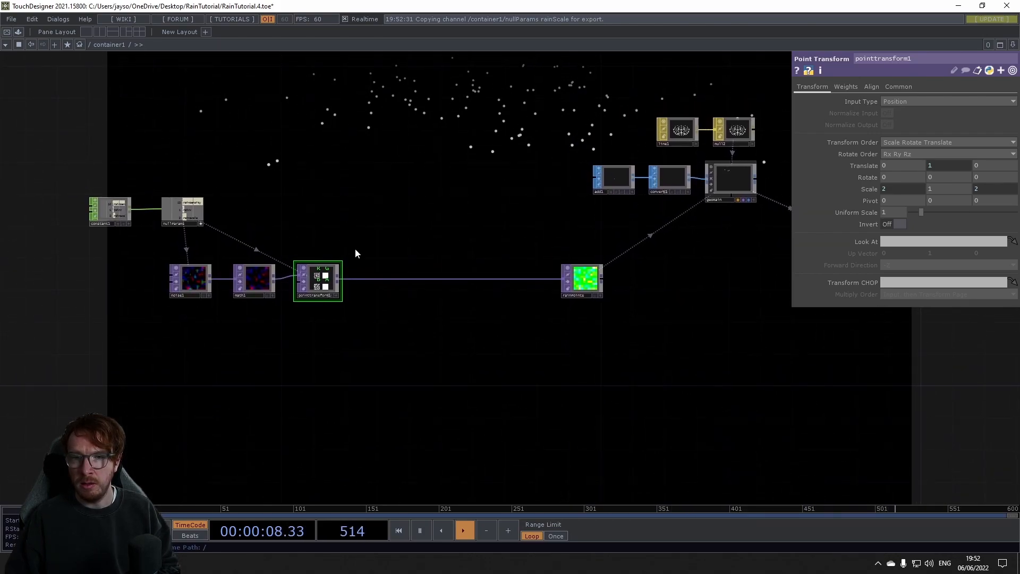
pyautogui.scroll(4, 298, 341)
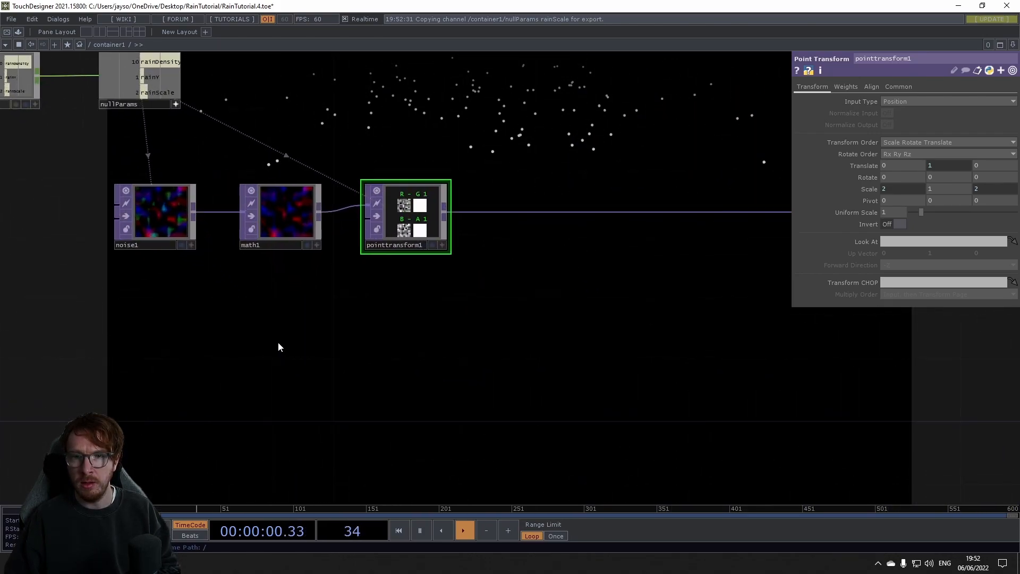
pyautogui.click(174, 221)
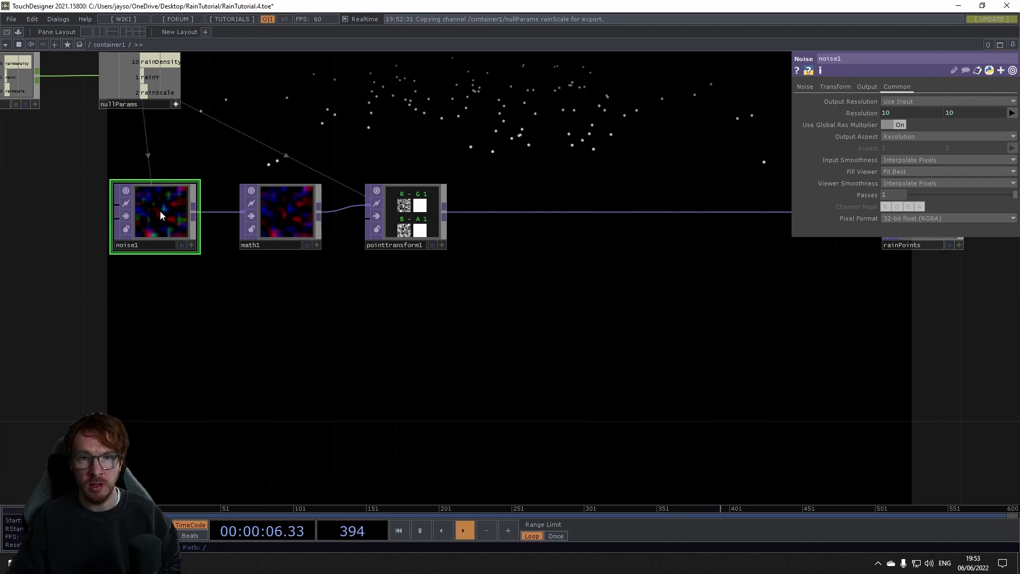
pyautogui.hotkey('ctrl', 'c')
pyautogui.hotkey('ctrl', 'v')
pyautogui.click(216, 325)
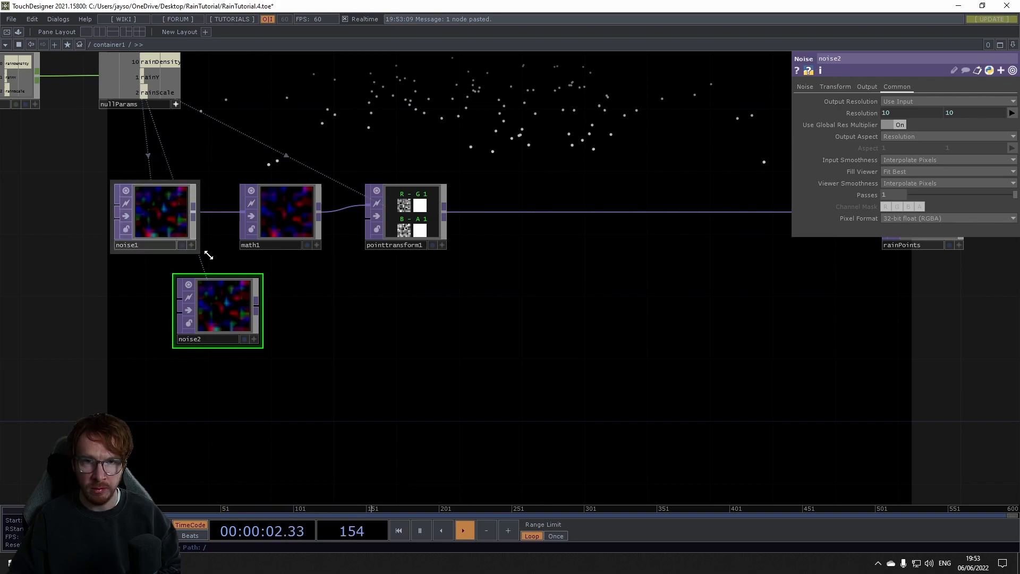
# Make the duplicated Noise TOP monochrome with an offset of 0.5, and set its harmonics, harmonic spread and harmonic gain to 0
pyautogui.click(805, 87)
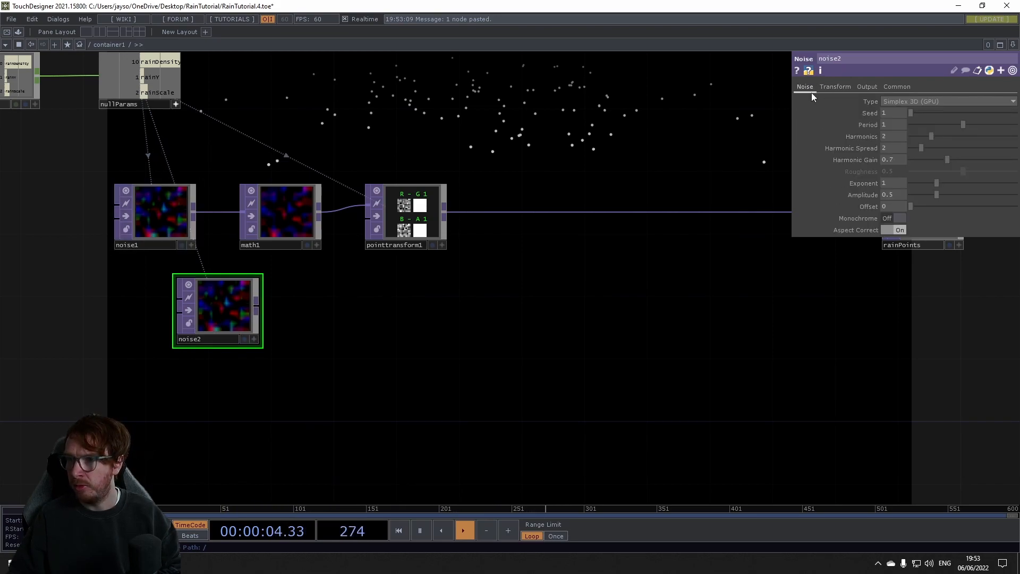
pyautogui.click(898, 219)
pyautogui.moveTo(894, 208); pyautogui.dragTo(843, 208)
pyautogui.write('0.5')
pyautogui.press('Return')
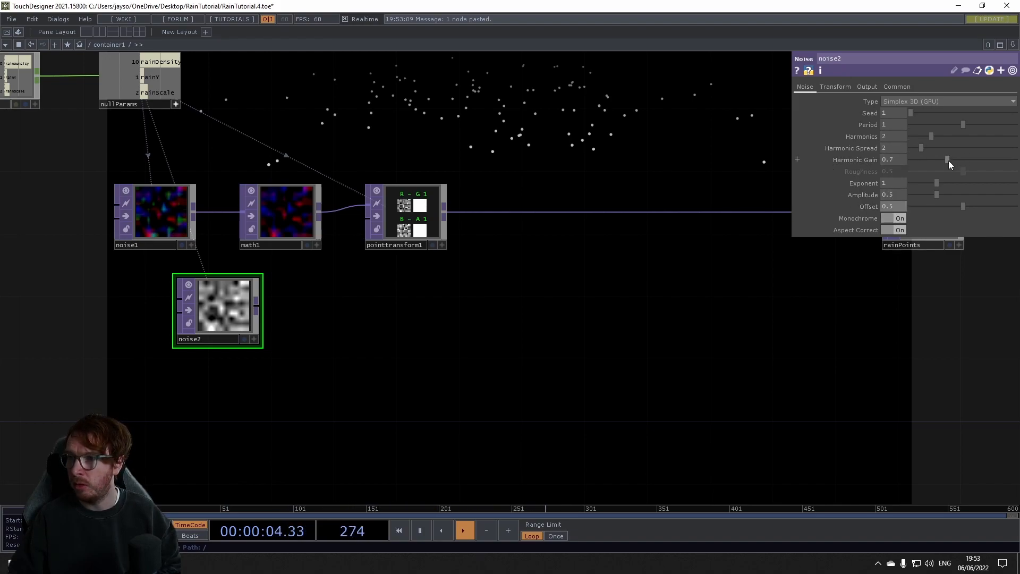
pyautogui.moveTo(948, 160); pyautogui.dragTo(910, 160)
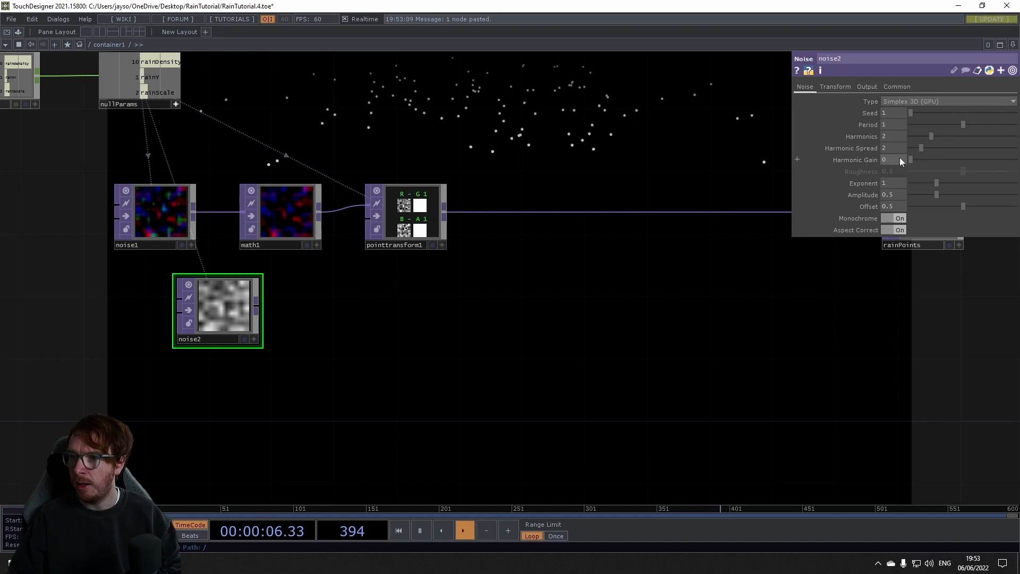
pyautogui.moveTo(925, 137); pyautogui.dragTo(795, 141)
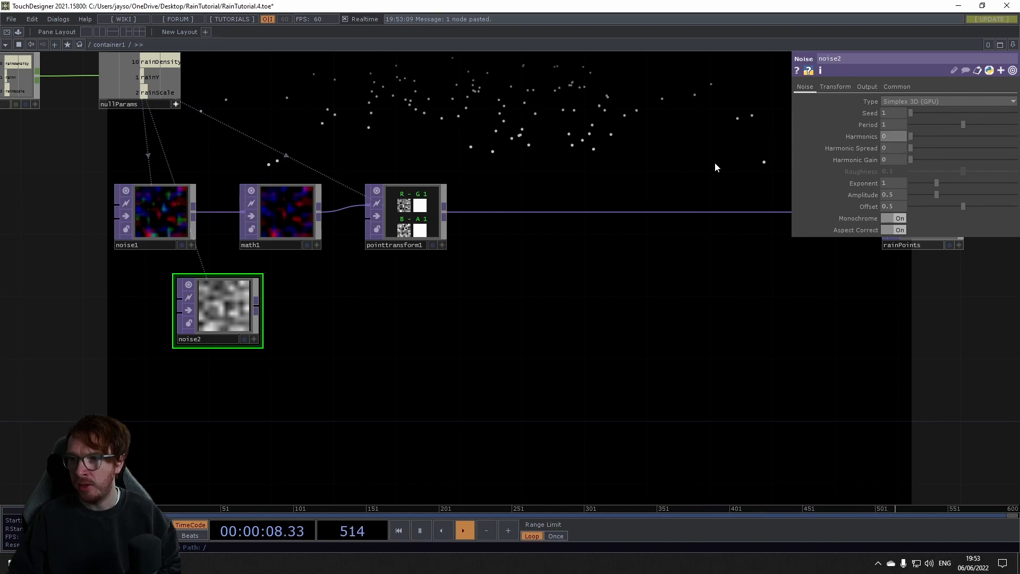
# Convert the noise2 texture to channels with a TOP to CHOP whose crop is set to Full Image
pyautogui.scroll(4, 235, 331)
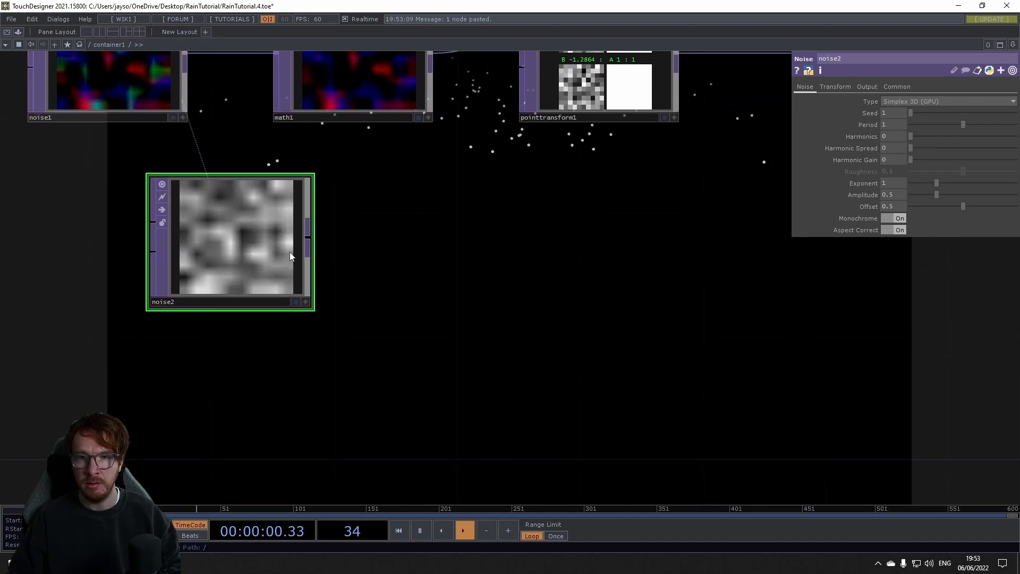
pyautogui.rightClick(307, 236)
pyautogui.click(208, 105)
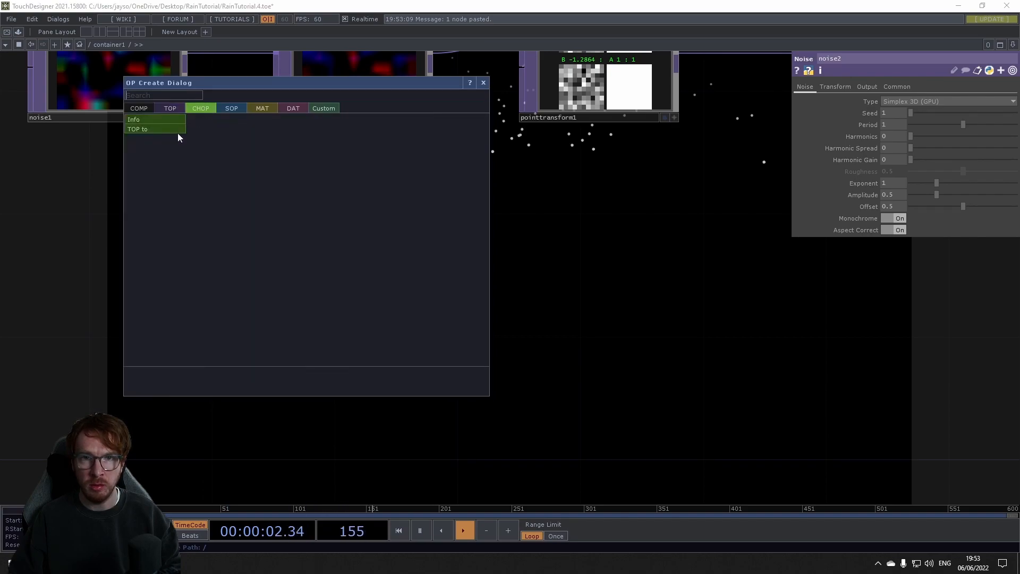
pyautogui.click(176, 130)
pyautogui.click(218, 399)
pyautogui.scroll(4, 343, 397)
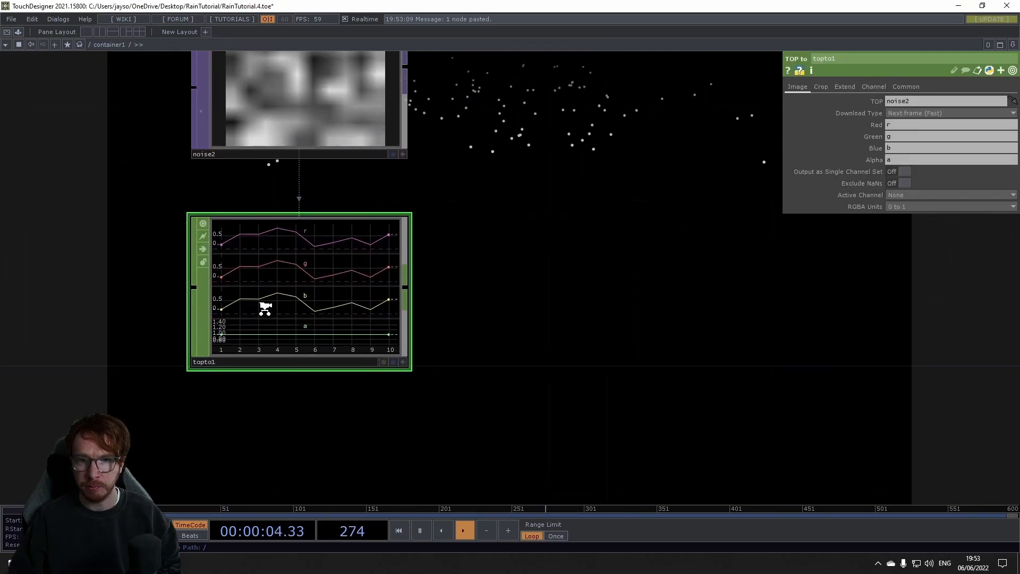
pyautogui.click(844, 88)
pyautogui.click(823, 88)
pyautogui.click(892, 102)
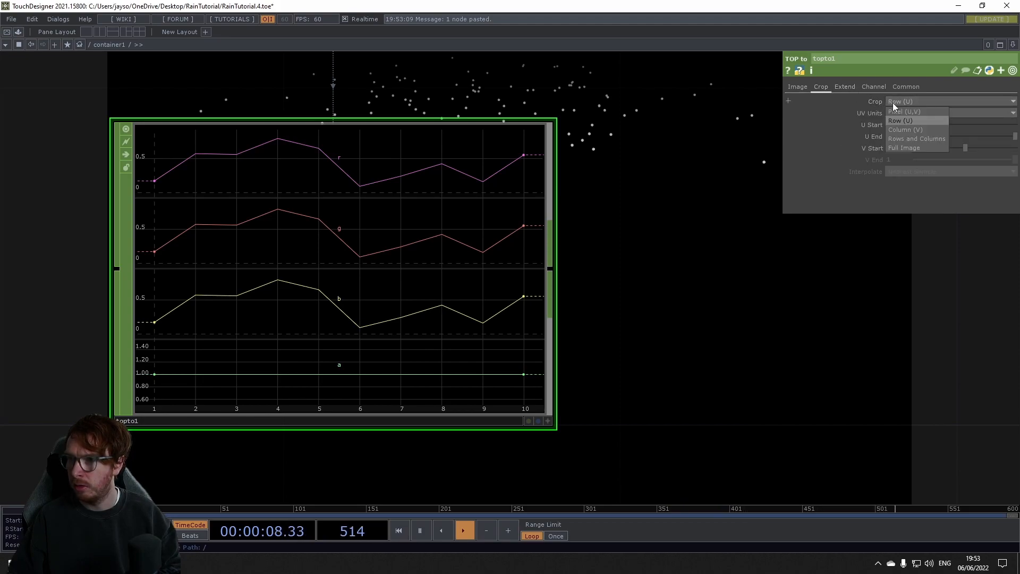
pyautogui.click(899, 145)
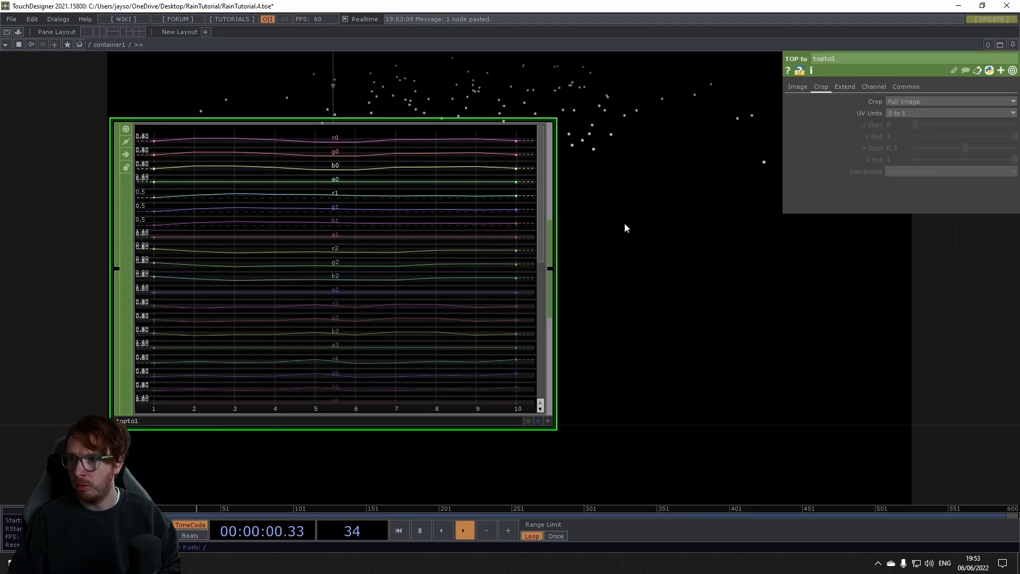
# Append a Shuffle CHOP to the TOP to CHOP using Sequence Channels by Name, and inspect the resulting sample curves
pyautogui.moveTo(625, 220); pyautogui.dragTo(527, 247)
pyautogui.scroll(-3, 486, 261)
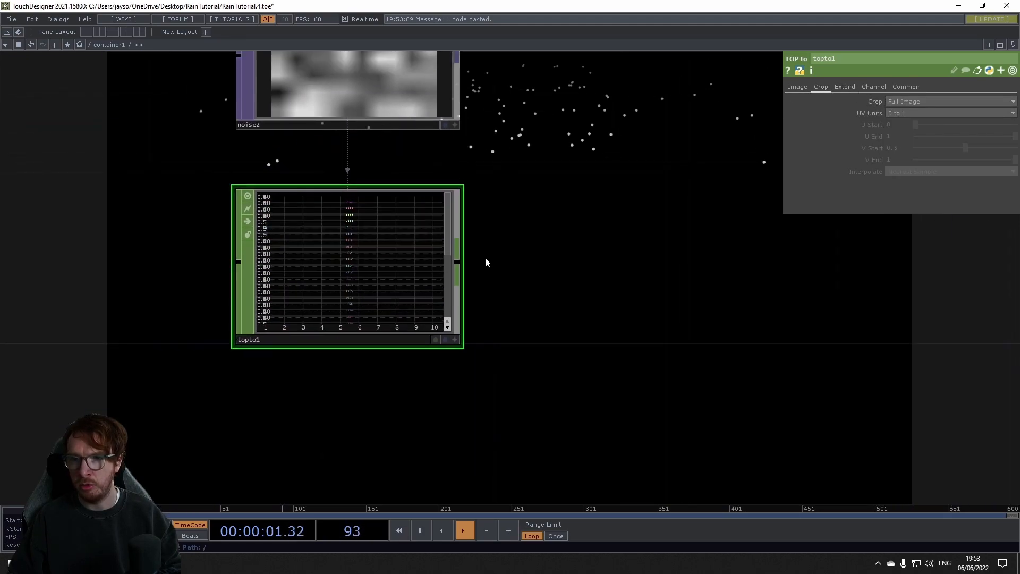
pyautogui.rightClick(457, 261)
pyautogui.write('s')
pyautogui.click(538, 357)
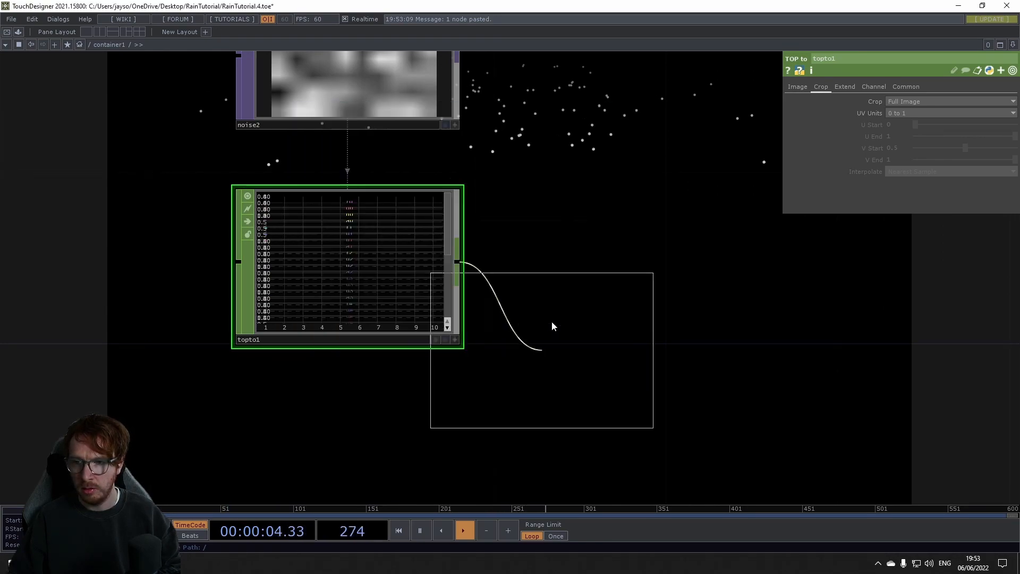
pyautogui.click(603, 266)
pyautogui.click(893, 102)
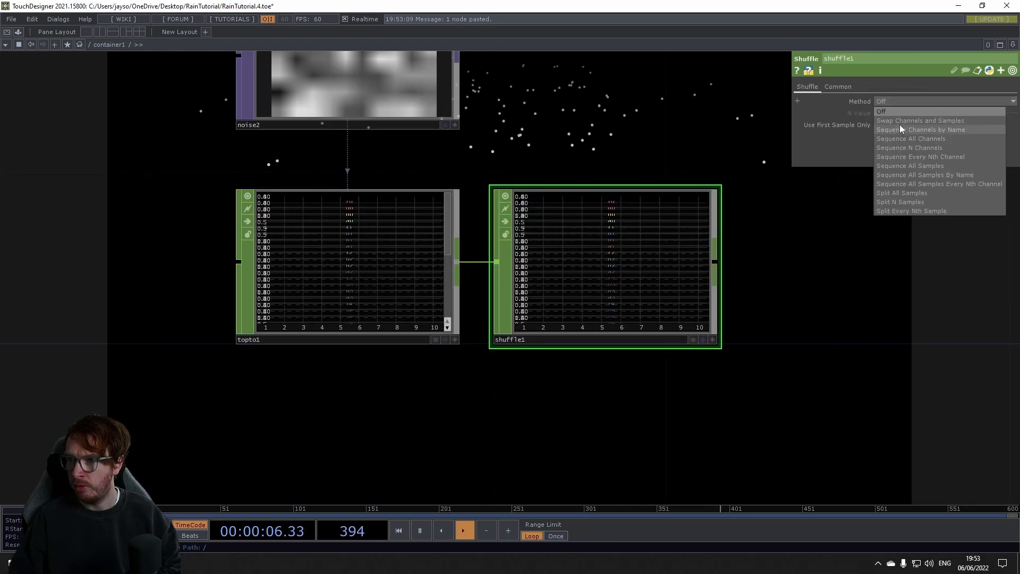
pyautogui.click(900, 128)
pyautogui.scroll(5, 706, 271)
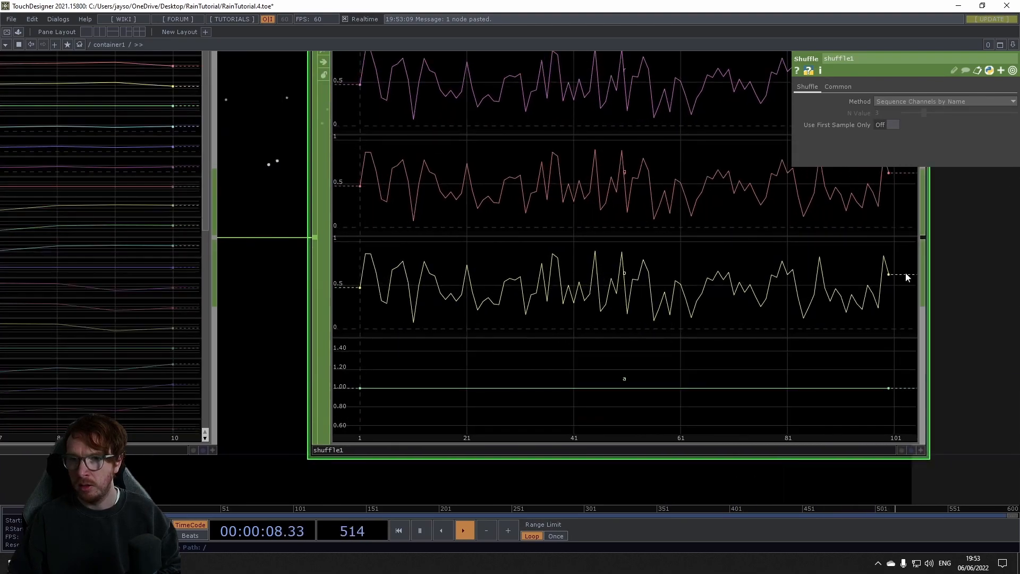
pyautogui.moveTo(875, 304); pyautogui.dragTo(858, 345)
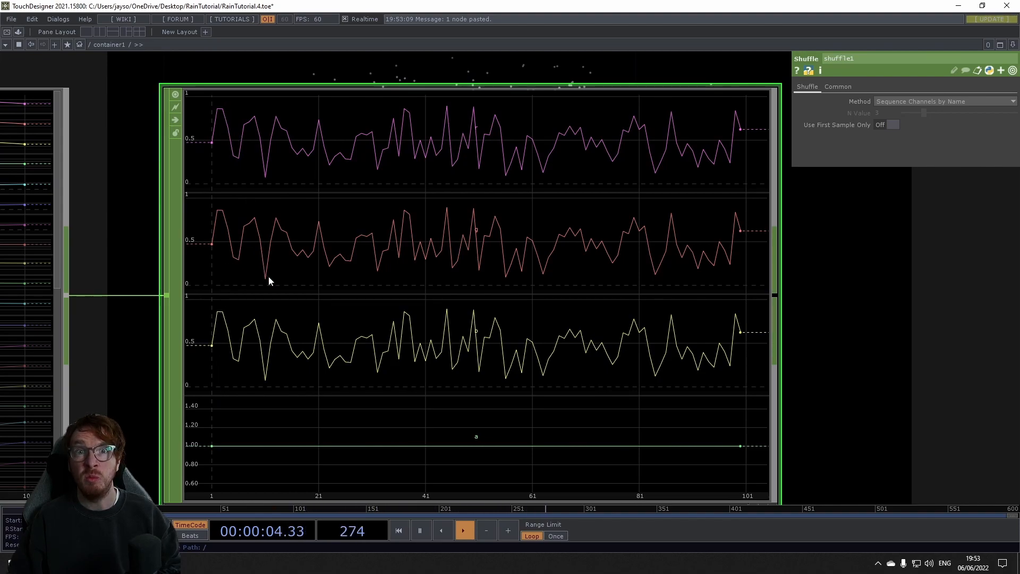
# Delete the TOP to and Shuffle CHOPs below noise2
pyautogui.scroll(-6, 314, 317)
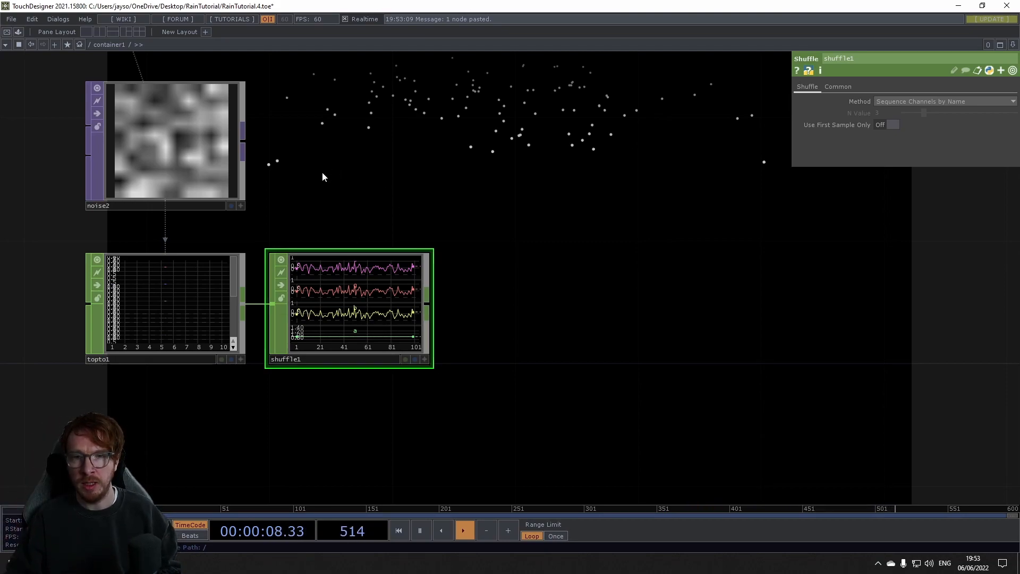
pyautogui.moveTo(266, 233); pyautogui.dragTo(267, 237)
pyautogui.scroll(-3, 267, 240)
pyautogui.moveTo(155, 240); pyautogui.dragTo(334, 317, button='right')
pyautogui.press('Delete')
# Append a Null TOP to the output of noise2, placed below the Point Transform TOP
pyautogui.moveTo(316, 335); pyautogui.dragTo(179, 398)
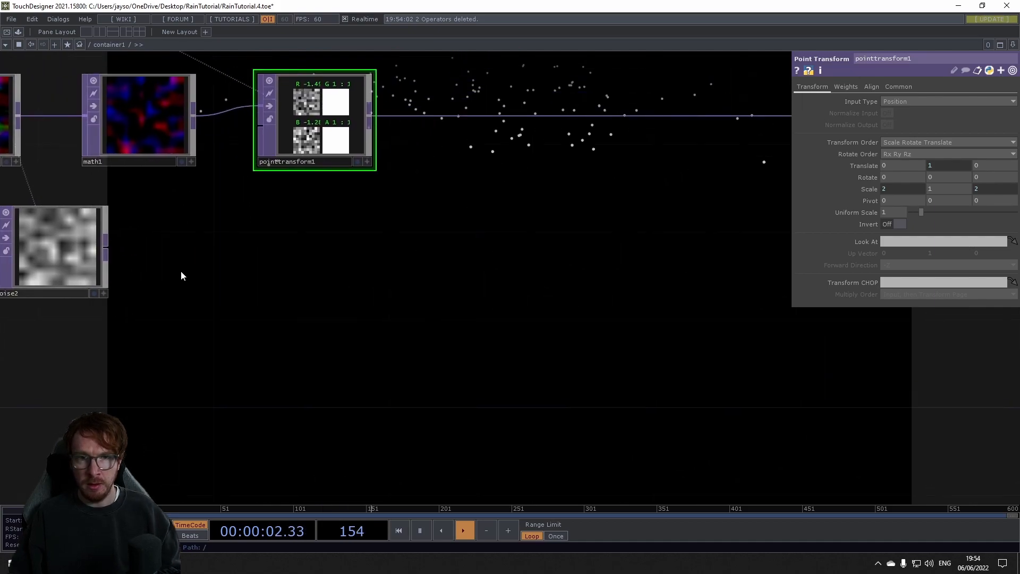
pyautogui.moveTo(181, 269); pyautogui.dragTo(374, 280)
pyautogui.moveTo(235, 244); pyautogui.dragTo(193, 244)
pyautogui.rightClick(254, 262)
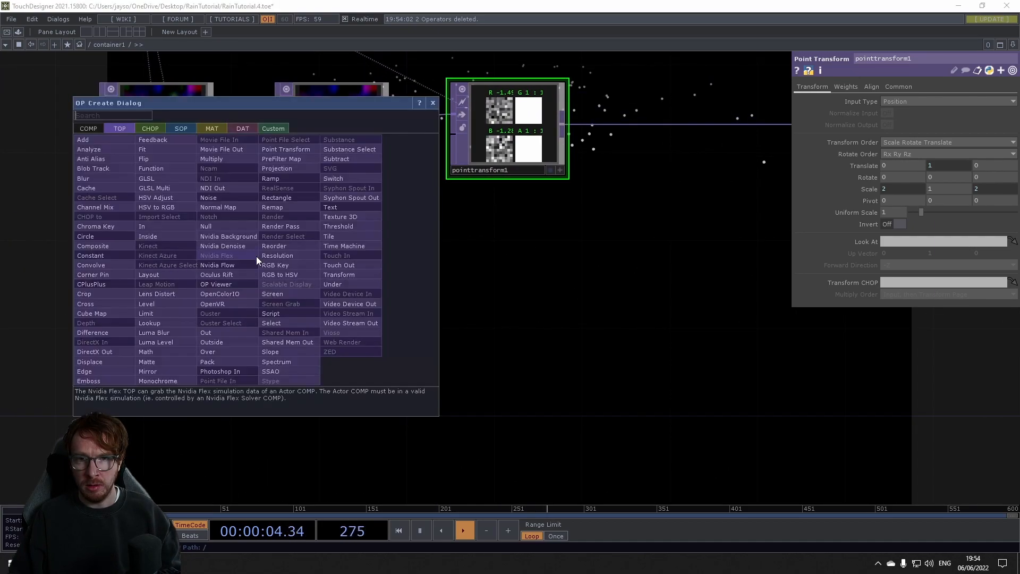
pyautogui.click(234, 235)
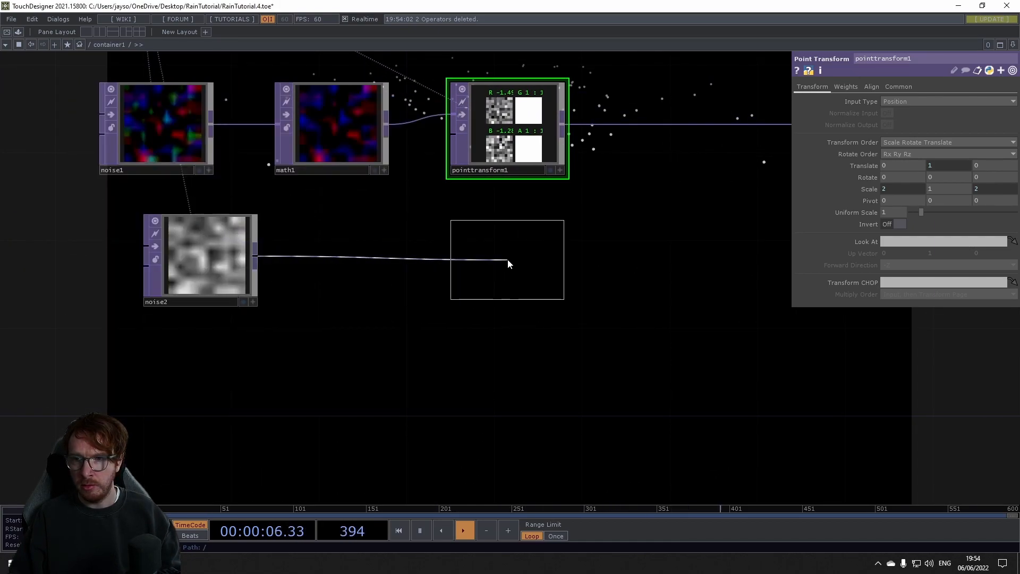
pyautogui.click(508, 259)
# Insert a Null TOP between pointtransform1 and rainPoints and name it pStart
pyautogui.moveTo(671, 126); pyautogui.dragTo(345, 168)
pyautogui.rightClick(345, 169)
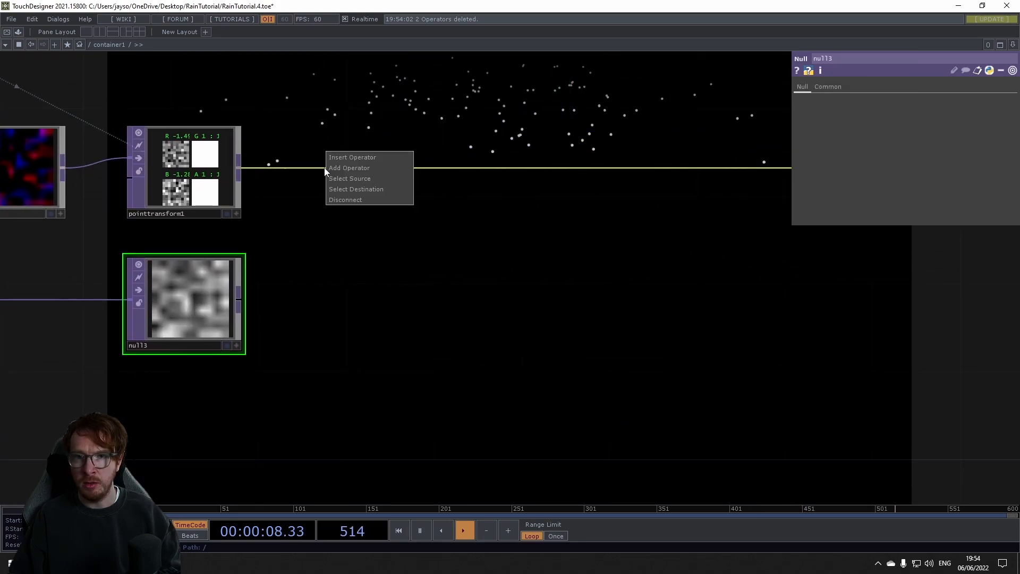
pyautogui.click(339, 157)
pyautogui.write('nul')
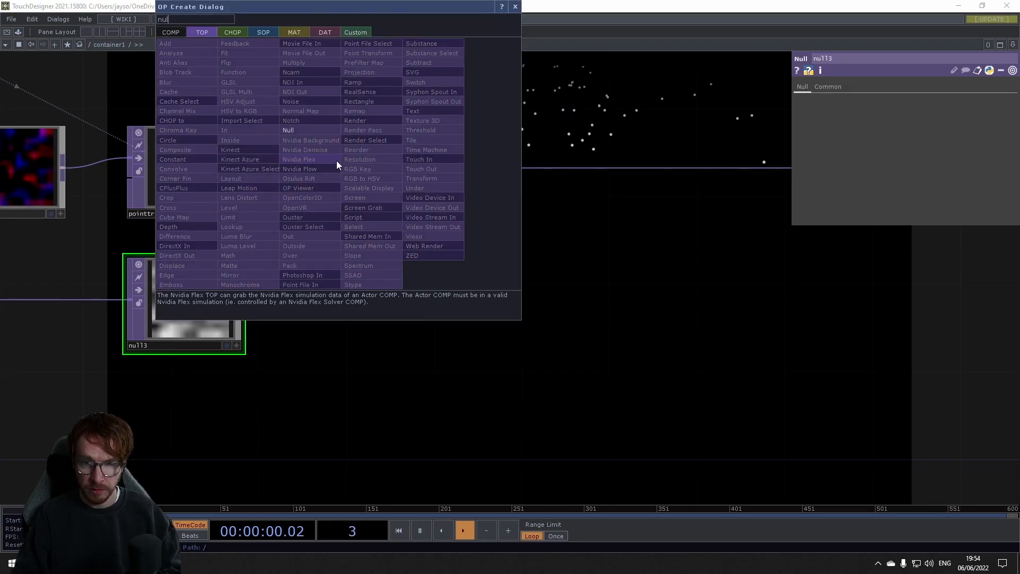
pyautogui.click(323, 131)
pyautogui.click(393, 175)
pyautogui.click(380, 212)
pyautogui.write('pStart')
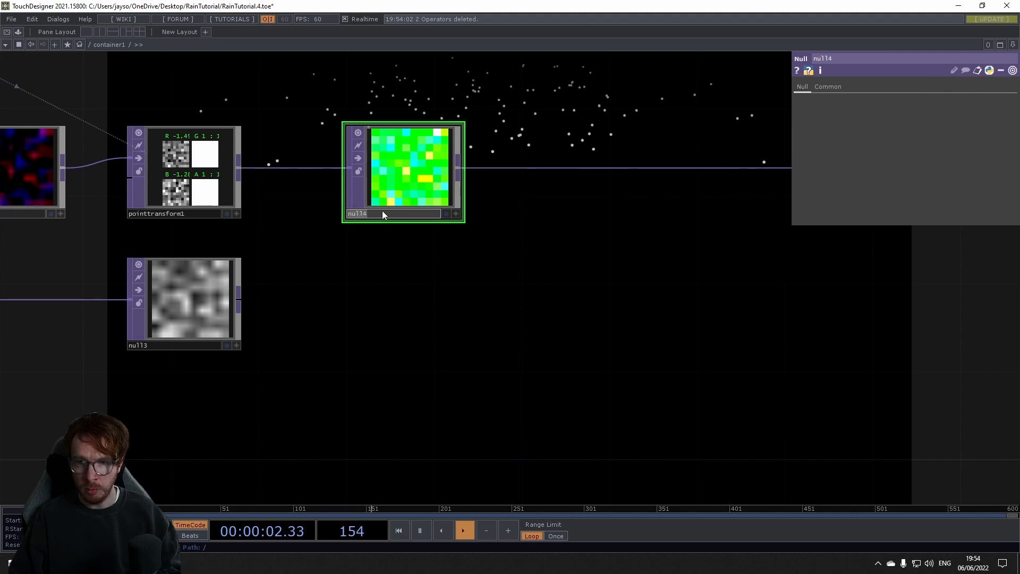
pyautogui.press('Return')
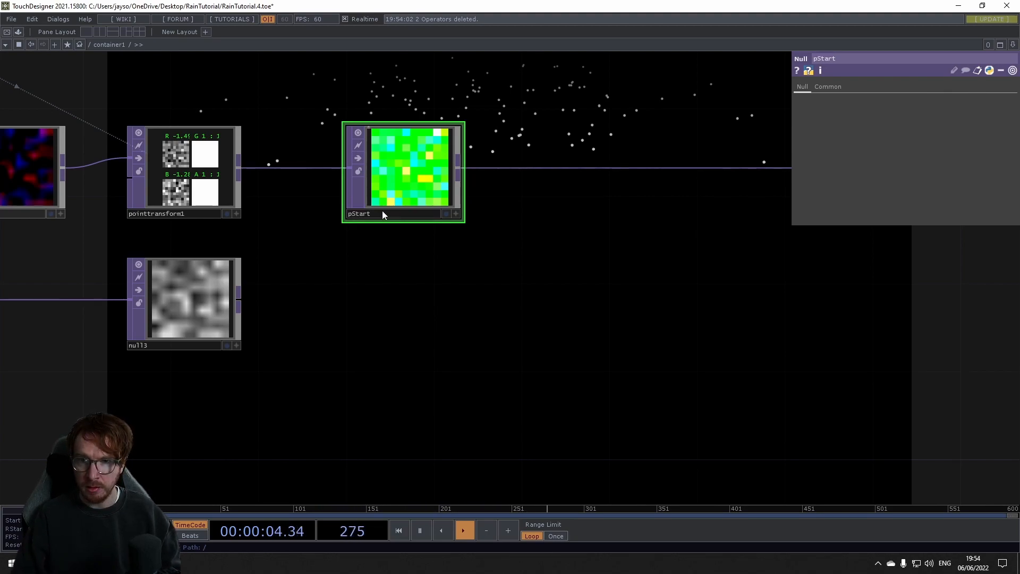
# Move the Null TOP fed by noise2 directly below pStart and rename it pBirth
pyautogui.moveTo(173, 349); pyautogui.dragTo(388, 352)
pyautogui.click(388, 351)
pyautogui.click(383, 346)
pyautogui.write('pBirth')
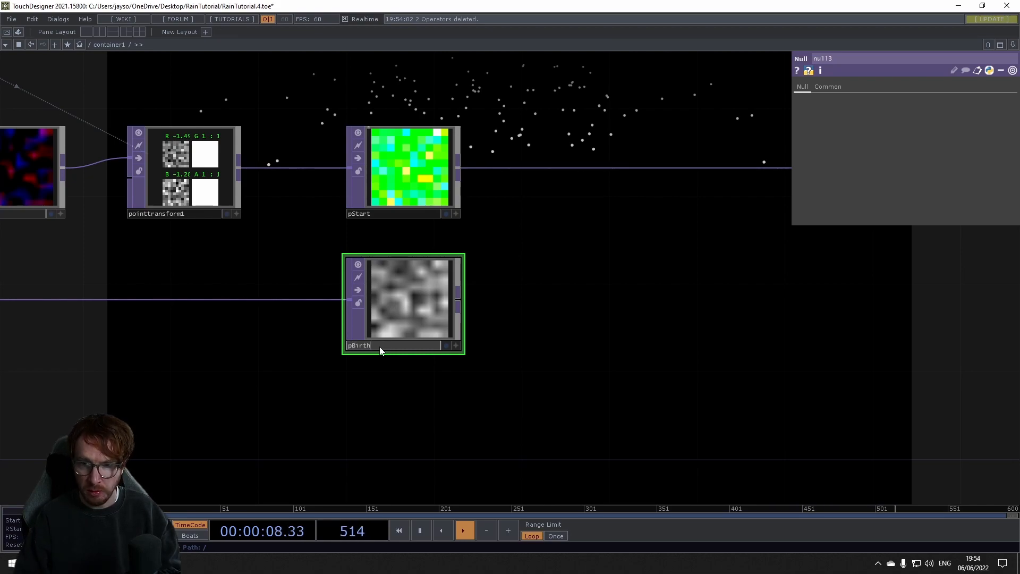
pyautogui.press('Return')
# Insert a Math TOP between noise2 and pBirth
pyautogui.press('h')
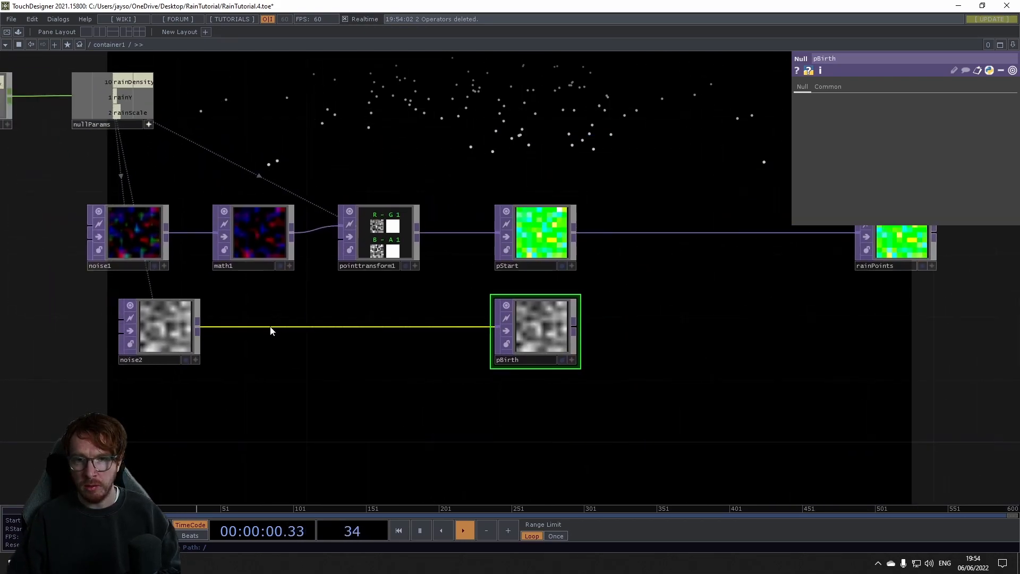
pyautogui.rightClick(274, 314)
pyautogui.click(282, 317)
pyautogui.write('math')
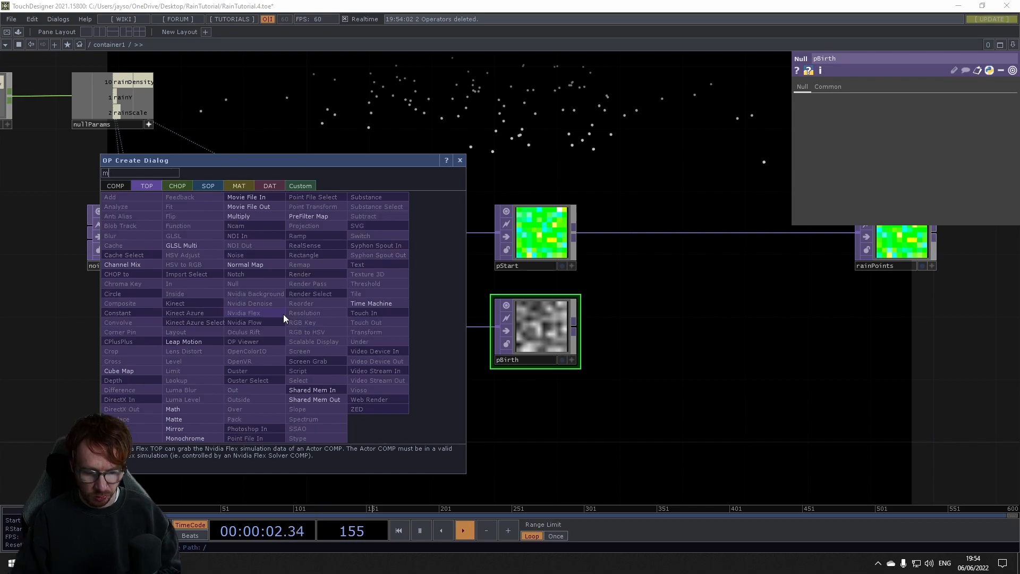
pyautogui.click(193, 410)
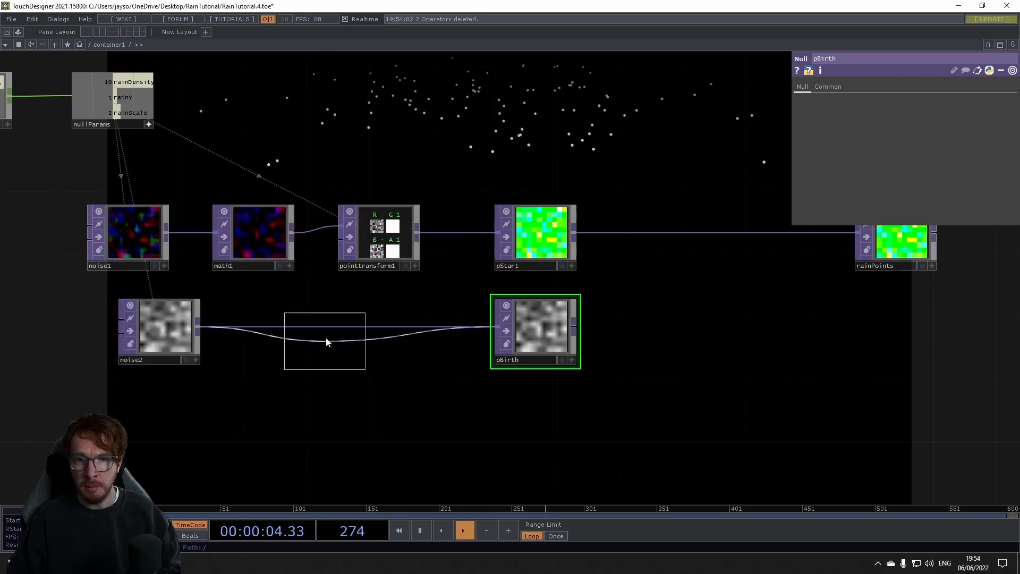
pyautogui.click(322, 330)
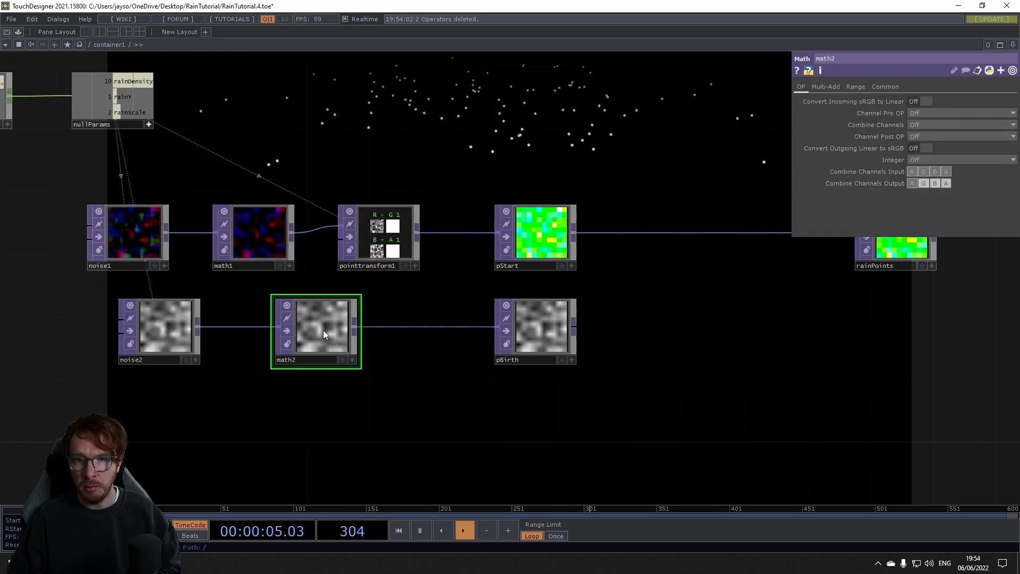
# Set the upper To Range value of math2 to 7
pyautogui.click(856, 86)
pyautogui.write('7')
pyautogui.press('Return')
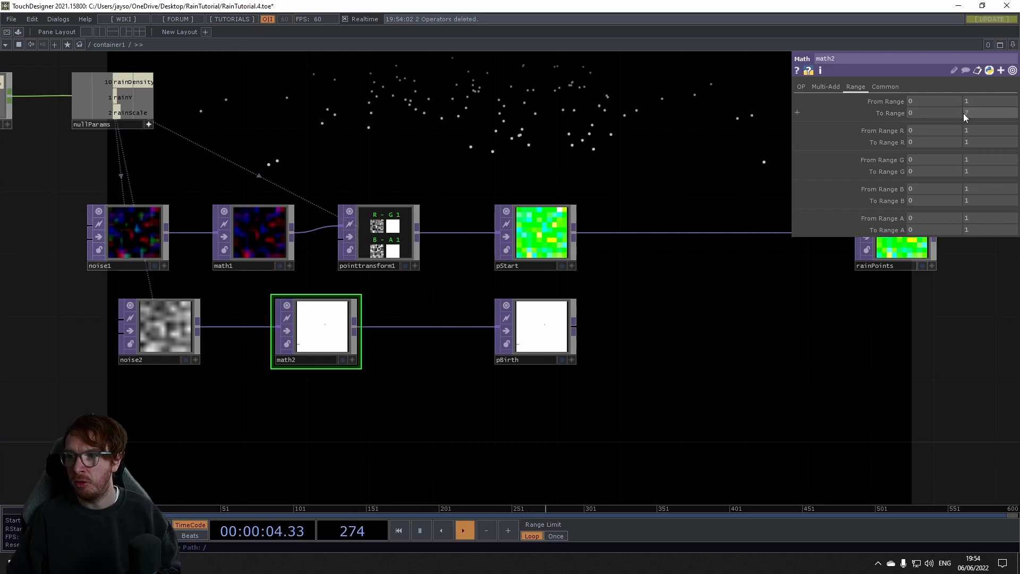
# Align math2 beneath pointtransform1 and noise2 beneath math1, and shift rainPoints further along to widen the gap after pStart
pyautogui.moveTo(288, 333); pyautogui.dragTo(350, 334)
pyautogui.moveTo(156, 338); pyautogui.dragTo(251, 338)
pyautogui.moveTo(230, 378); pyautogui.dragTo(175, 394)
pyautogui.scroll(-5, 174, 394)
pyautogui.moveTo(394, 379); pyautogui.dragTo(331, 368)
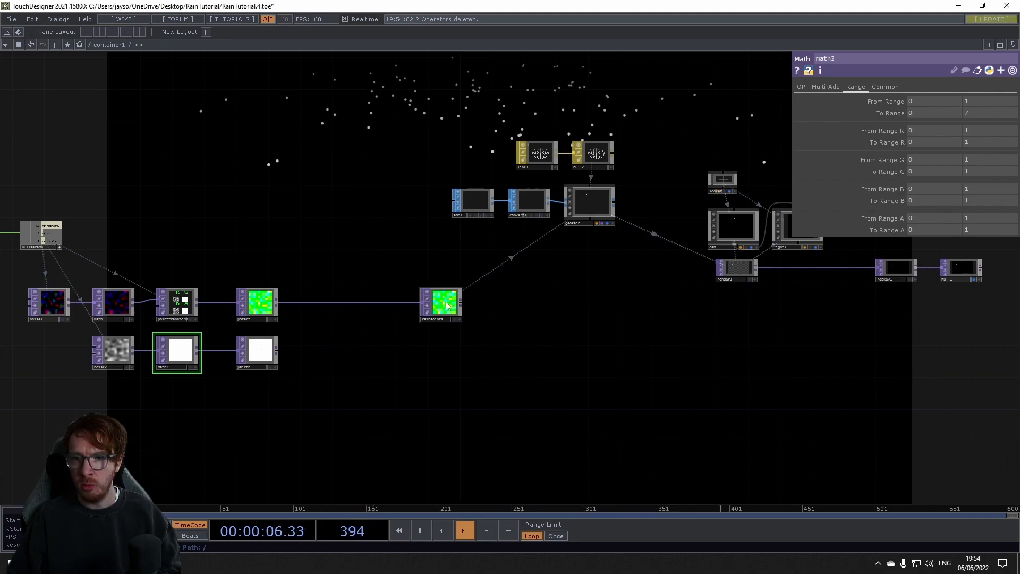
pyautogui.moveTo(441, 303); pyautogui.dragTo(481, 303)
# Add a GLSL Multi TOP in the space between pStart and rainPoints
pyautogui.press('Tab')
pyautogui.write('gl')
pyautogui.click(256, 261)
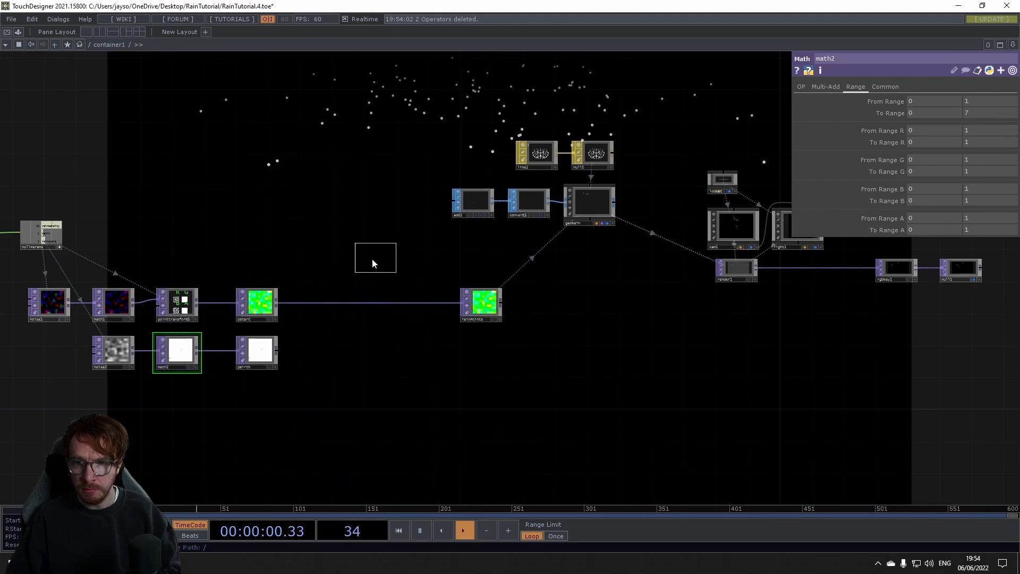
pyautogui.click(374, 260)
# Wire pStart as the first input and pBirth as the second input of the GLSL Multi TOP
pyautogui.scroll(3, 319, 332)
pyautogui.scroll(2, 322, 330)
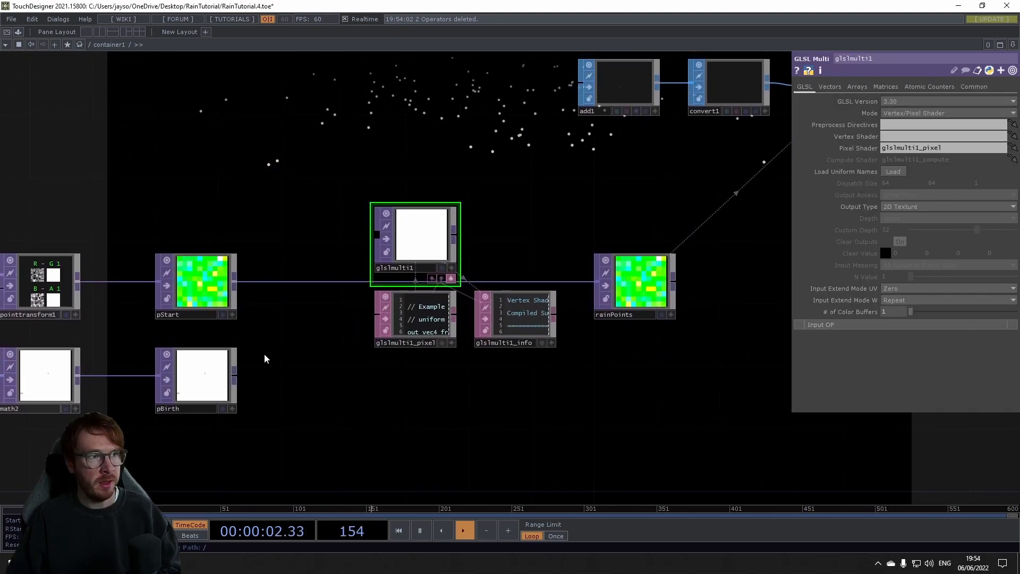
pyautogui.moveTo(234, 282); pyautogui.dragTo(377, 234)
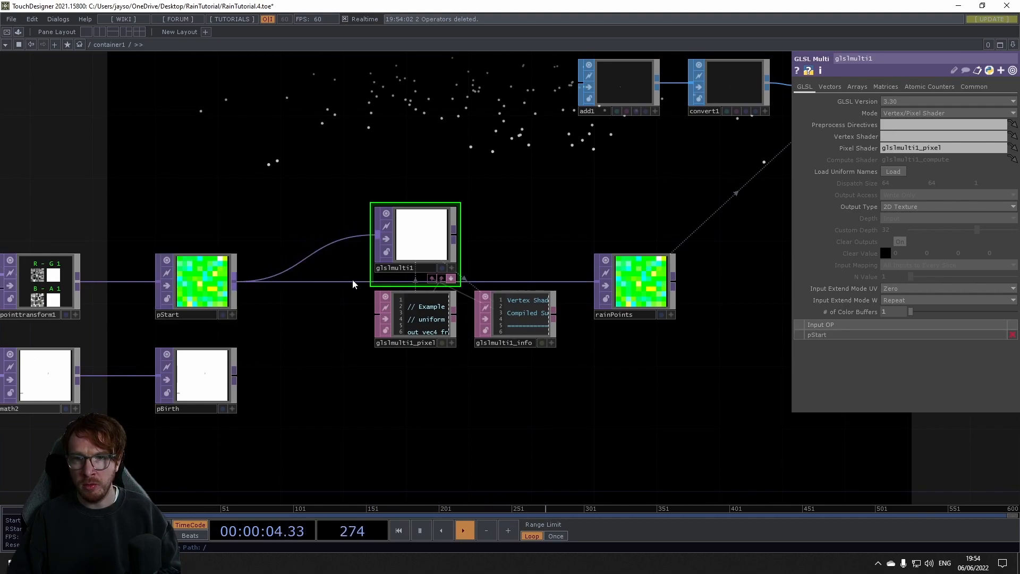
pyautogui.moveTo(234, 377); pyautogui.dragTo(352, 335)
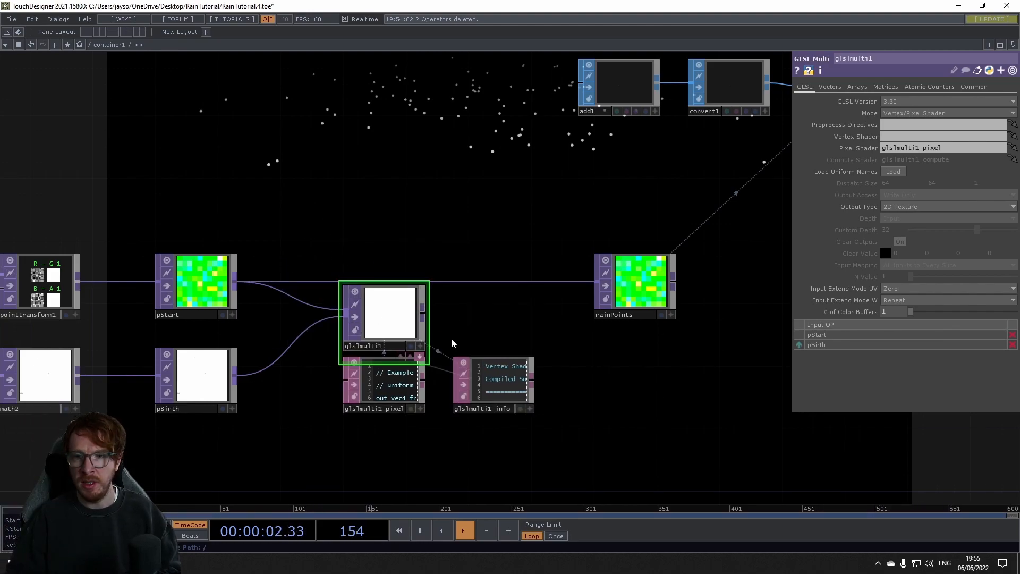
# Connect the output of glslmulti1 to rainPoints and line the node up in the row between pStart and rainPoints
pyautogui.moveTo(423, 313); pyautogui.dragTo(596, 282)
pyautogui.moveTo(379, 298); pyautogui.dragTo(393, 266)
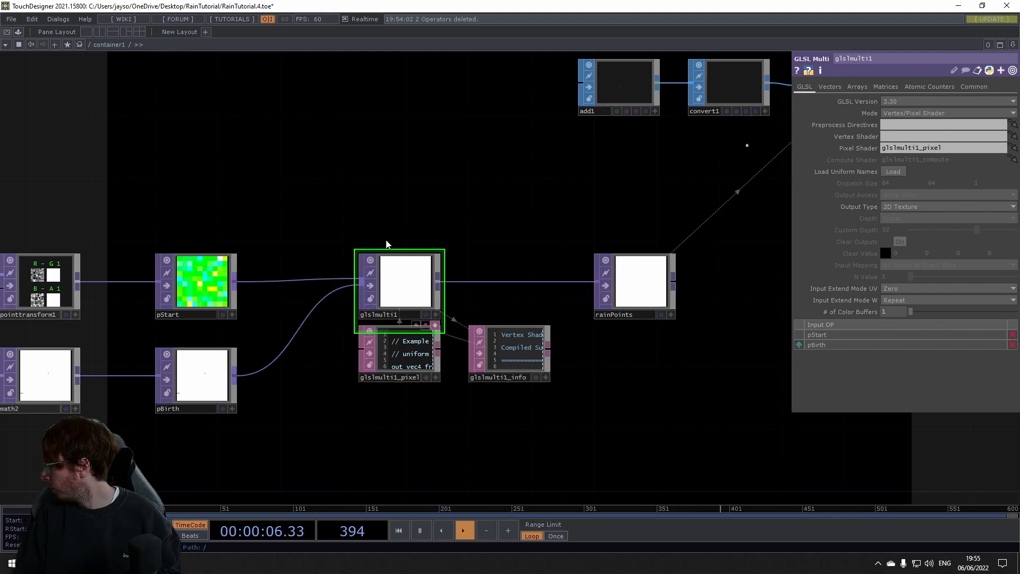
pyautogui.moveTo(403, 285); pyautogui.dragTo(450, 285)
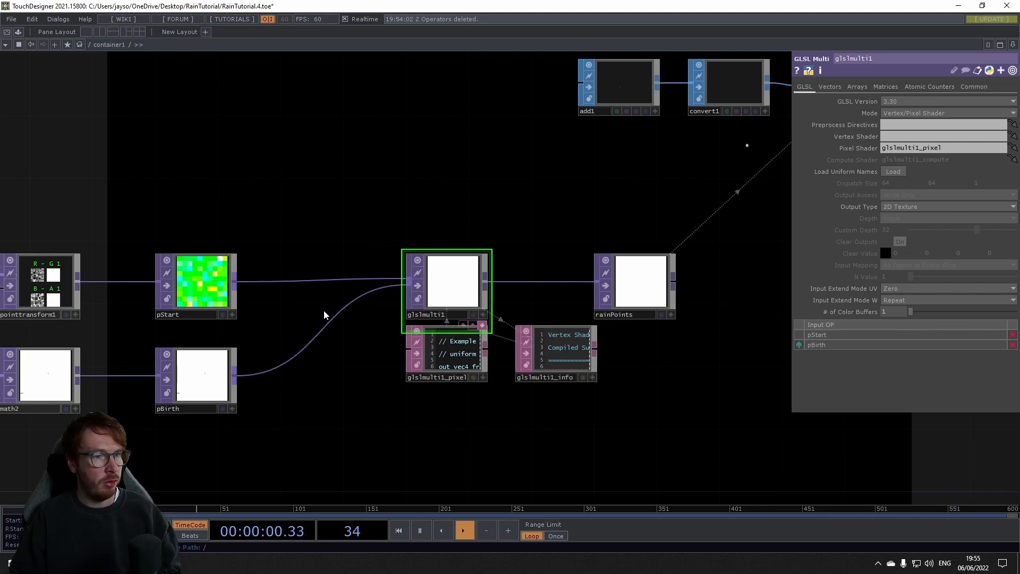
# Name the first vector uniform of glslmulti1 uFloorHeight
pyautogui.click(451, 359)
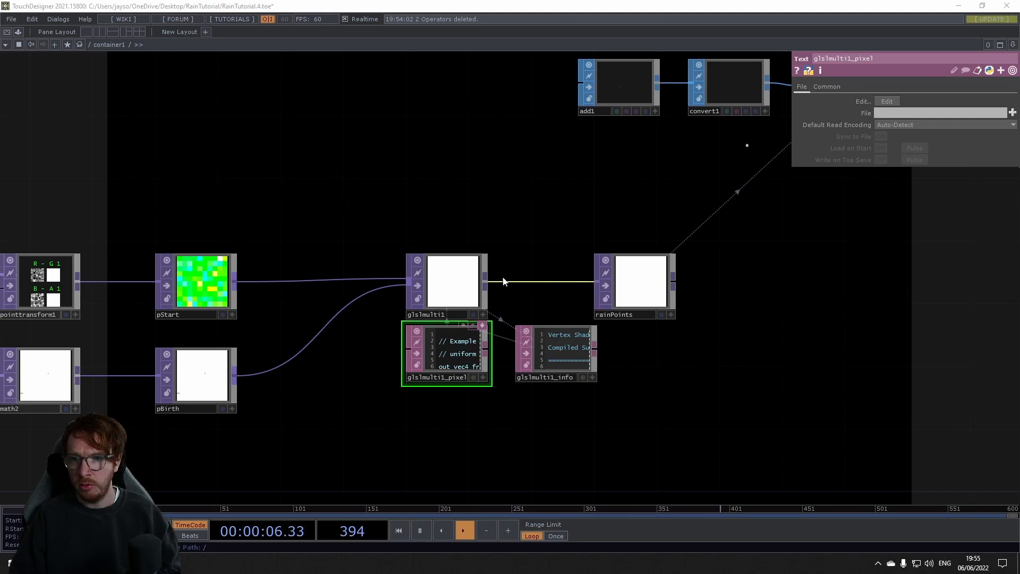
pyautogui.click(453, 287)
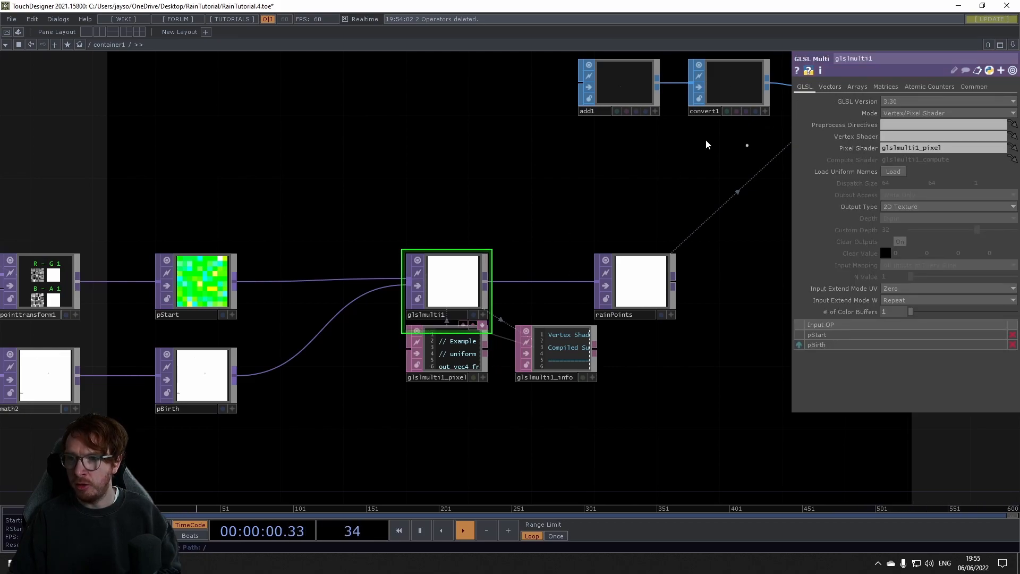
pyautogui.click(837, 84)
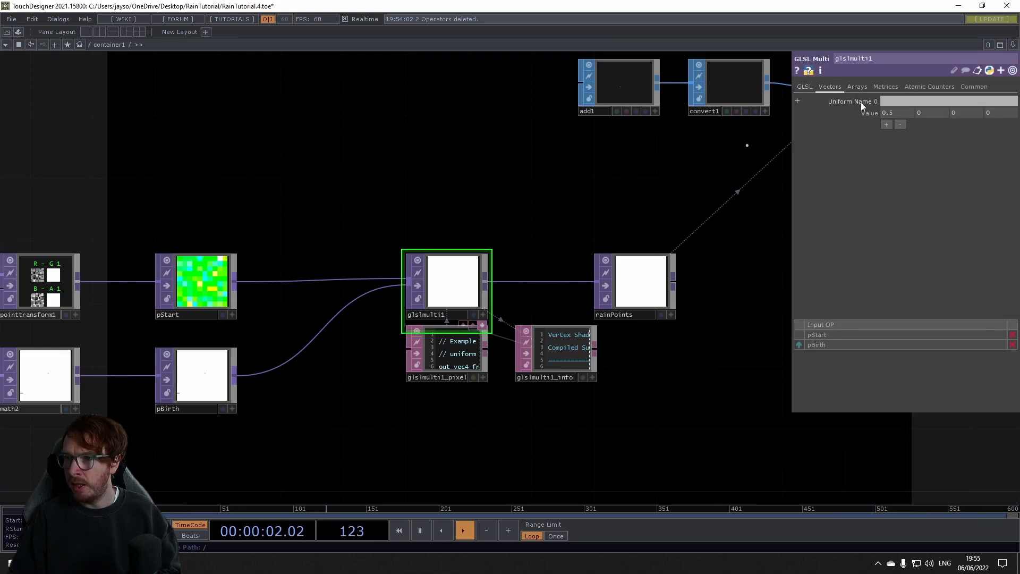
pyautogui.click(902, 101)
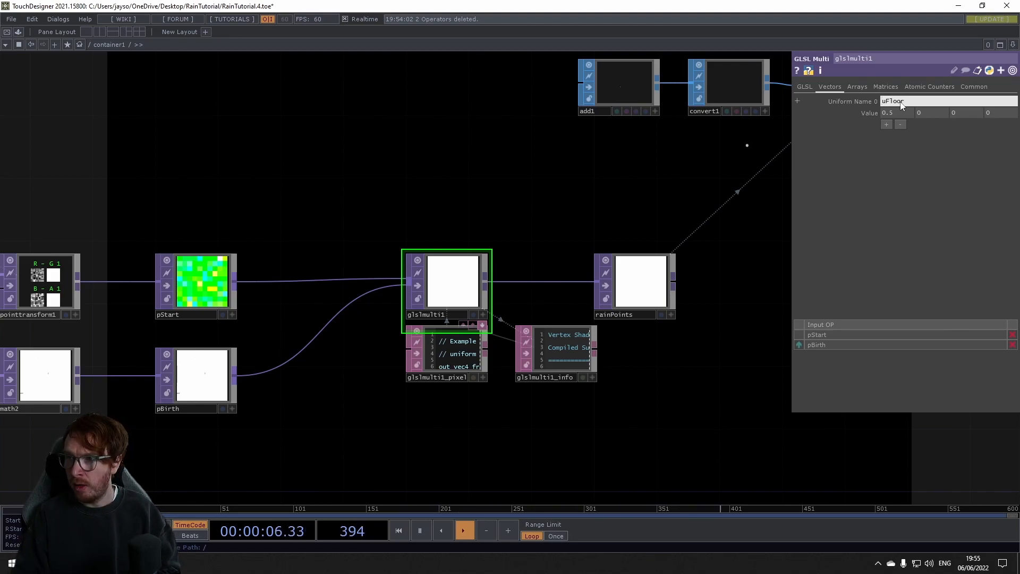
pyautogui.write('uFloorHeight')
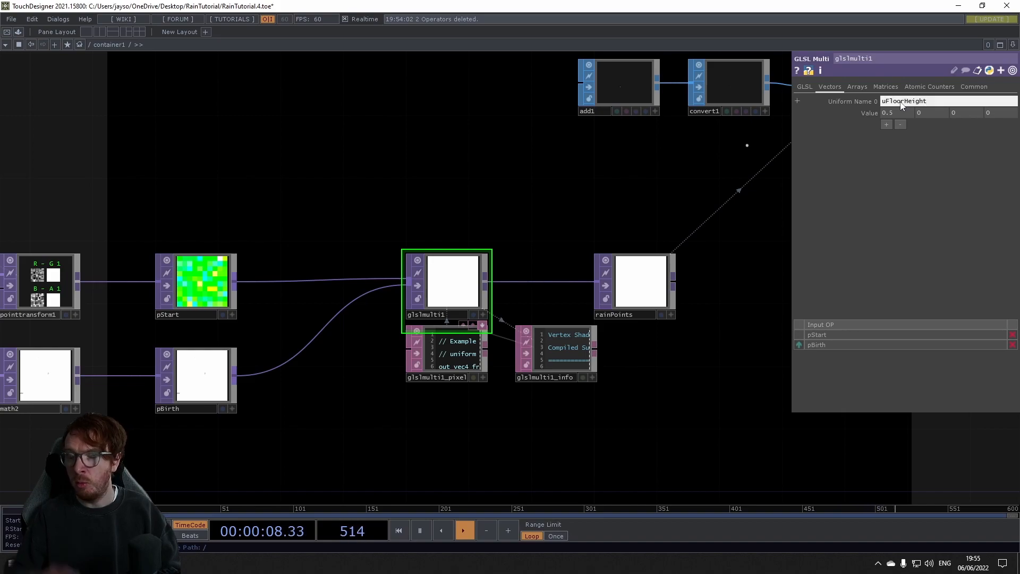
pyautogui.press('Return')
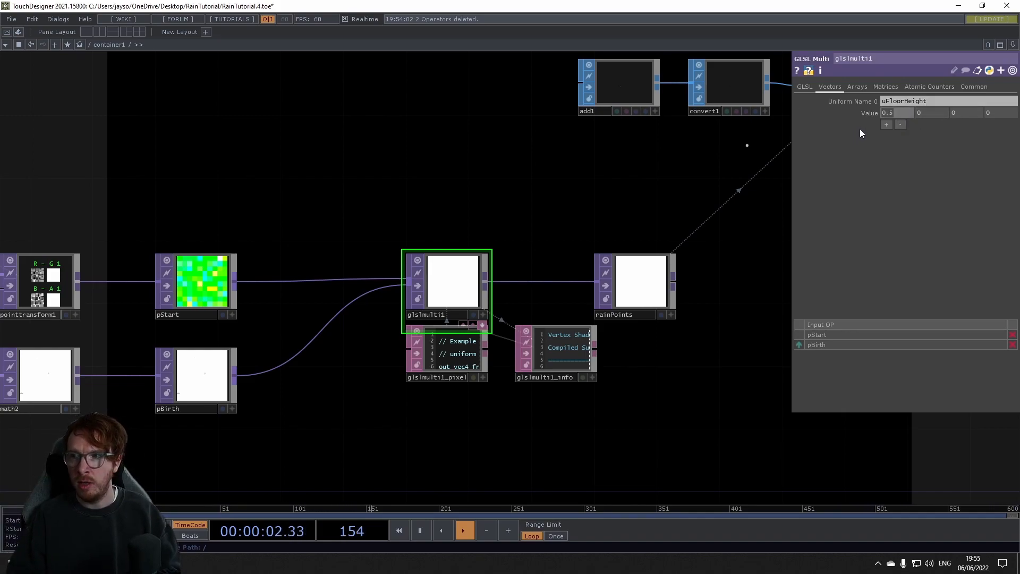
# Add a second vector uniform named uStep, with its first value an expression evaluating to 0.016666
pyautogui.click(886, 125)
pyautogui.click(888, 125)
pyautogui.write('uStep')
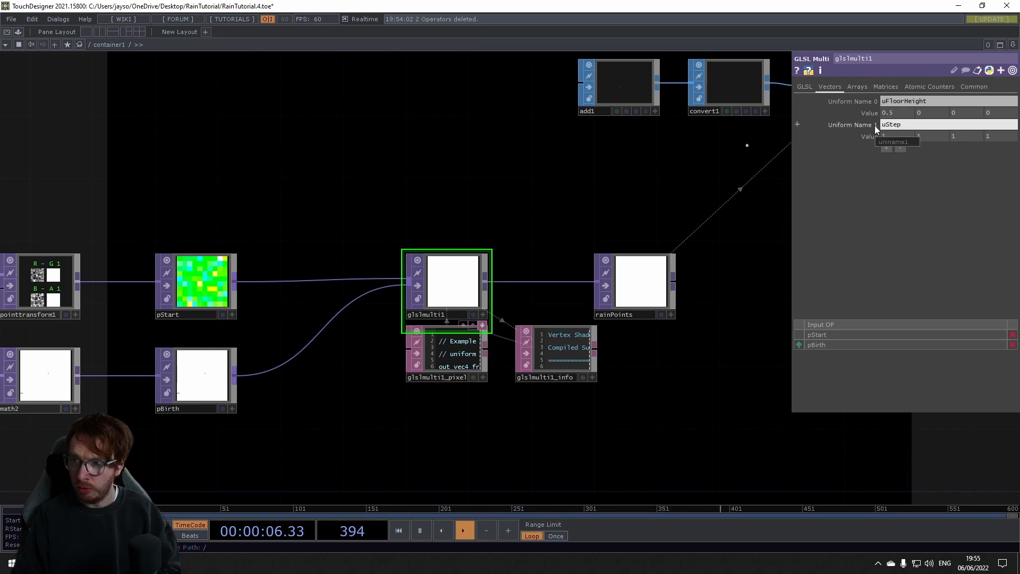
pyautogui.press('Return')
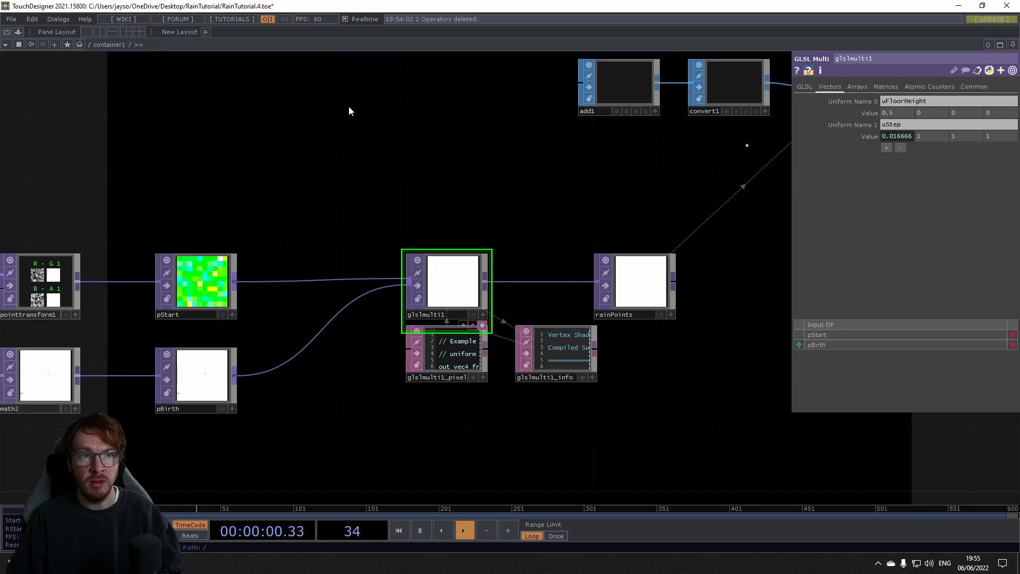
# Add a third vector uniform named uGravity to glslmulti1
pyautogui.click(886, 148)
pyautogui.click(893, 149)
pyautogui.write('u')
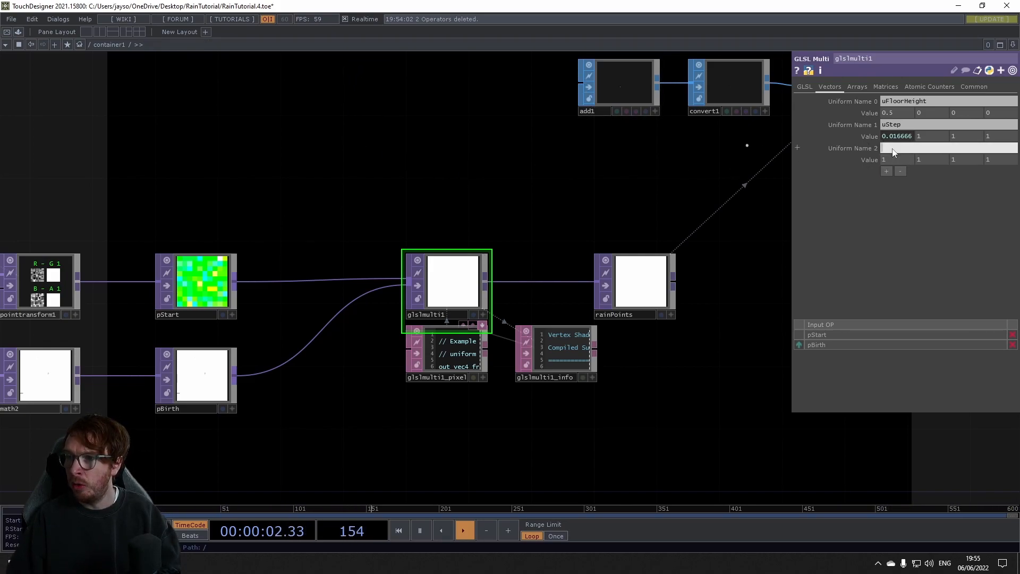
pyautogui.write('Gravity')
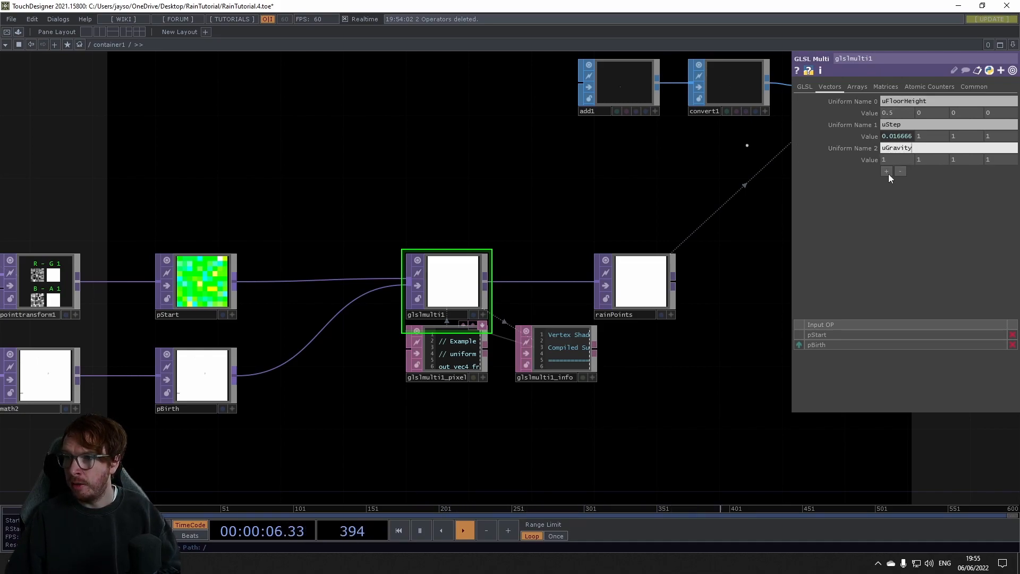
# Set the first three uGravity values to 0, -1 and 0
pyautogui.click(896, 157)
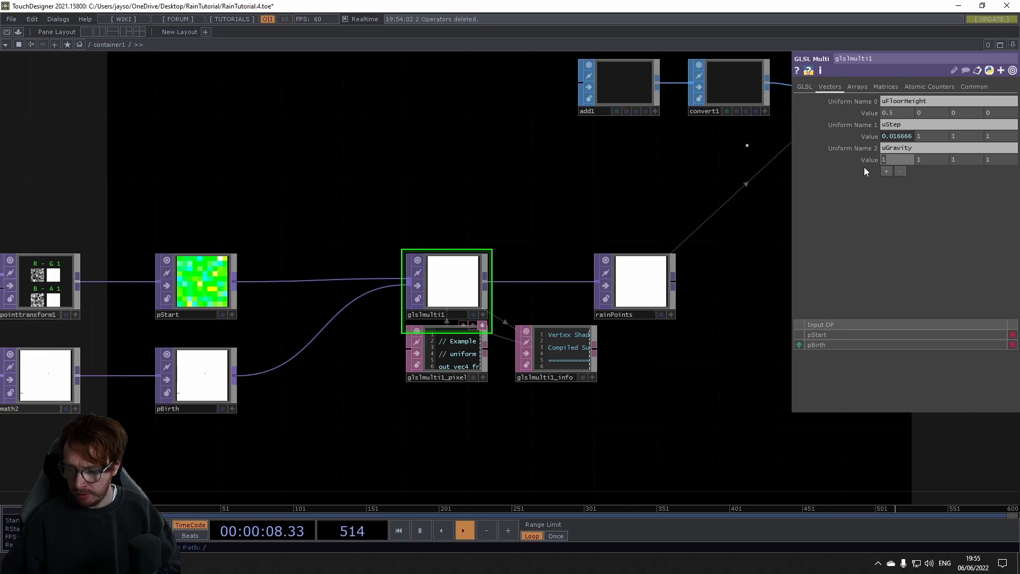
pyautogui.write('0')
pyautogui.press('Tab')
pyautogui.write('0')
pyautogui.press('Tab')
pyautogui.write('0')
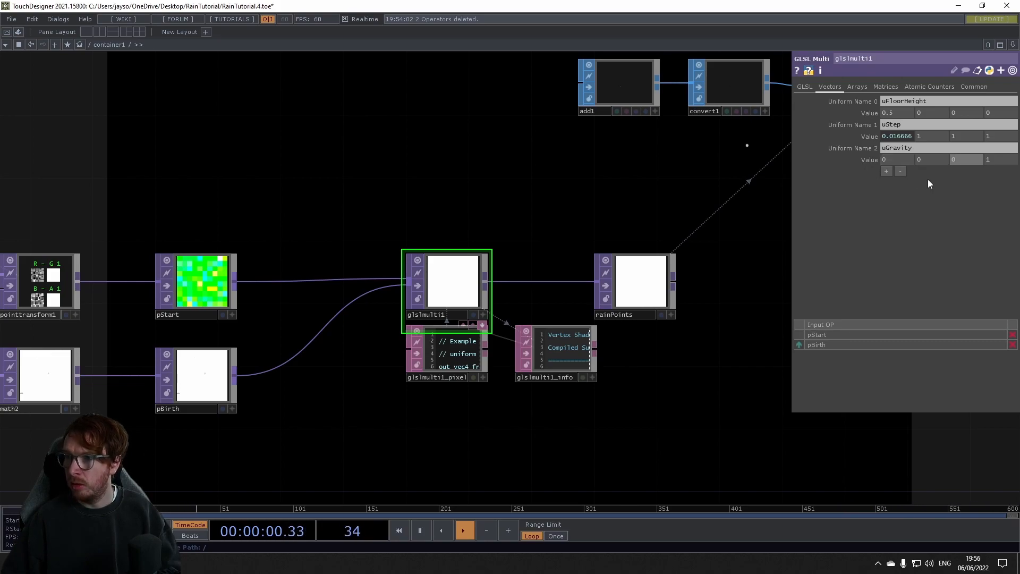
pyautogui.click(925, 161)
pyautogui.write('-2')
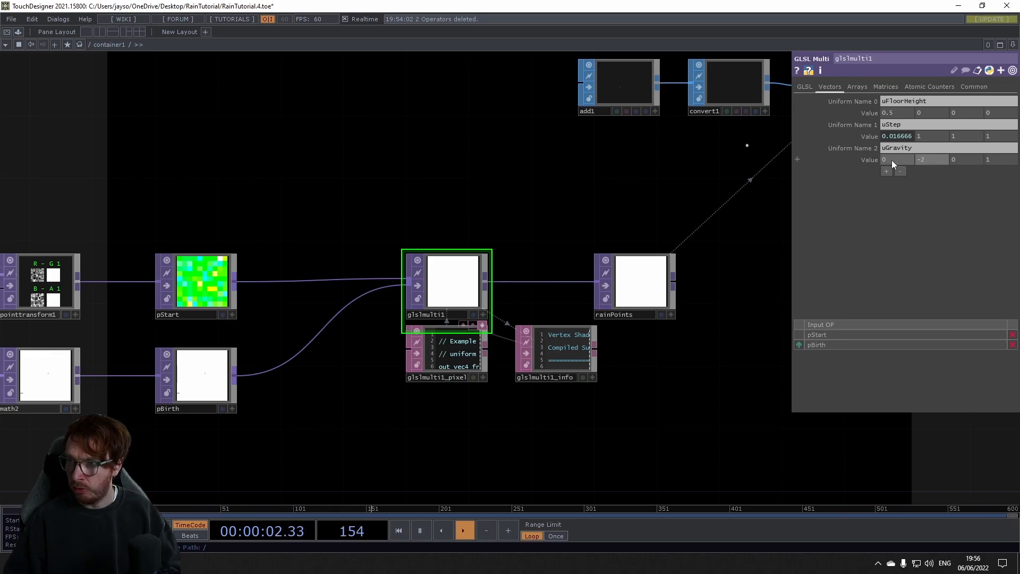
pyautogui.press('BackSpace')
pyautogui.write('1')
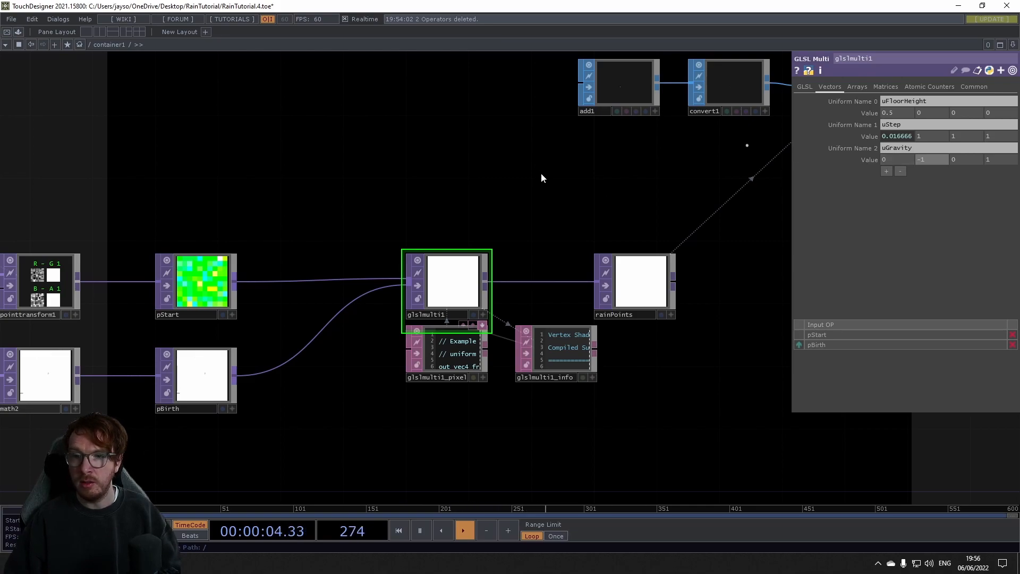
# Open the glslmulti1_pixel shader in Visual Studio Code and arrange it beside TouchDesigner, giving the network the wider share of the screen
pyautogui.moveTo(431, 190); pyautogui.dragTo(426, 190)
pyautogui.click(445, 352)
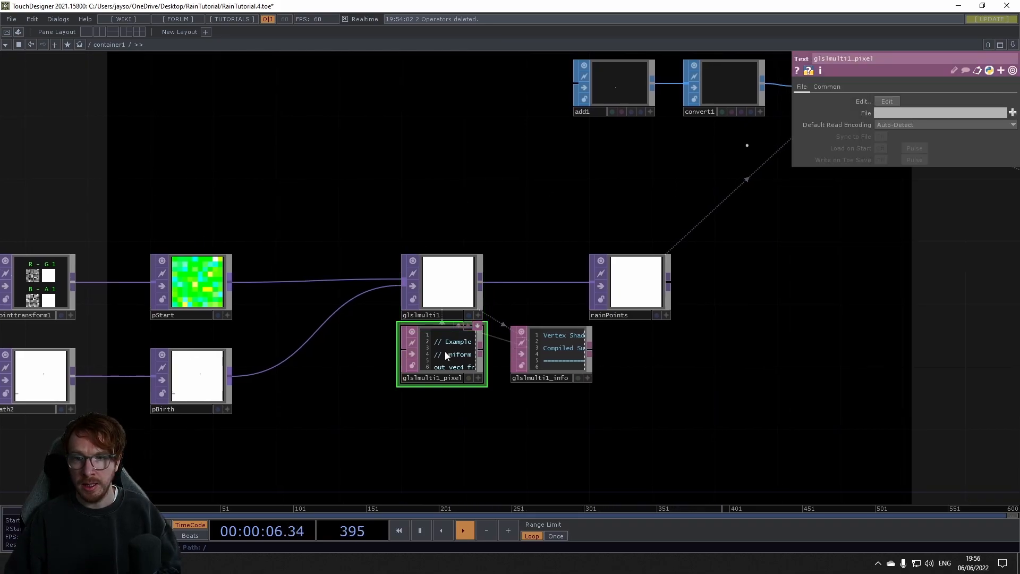
pyautogui.moveTo(443, 179); pyautogui.dragTo(437, 161)
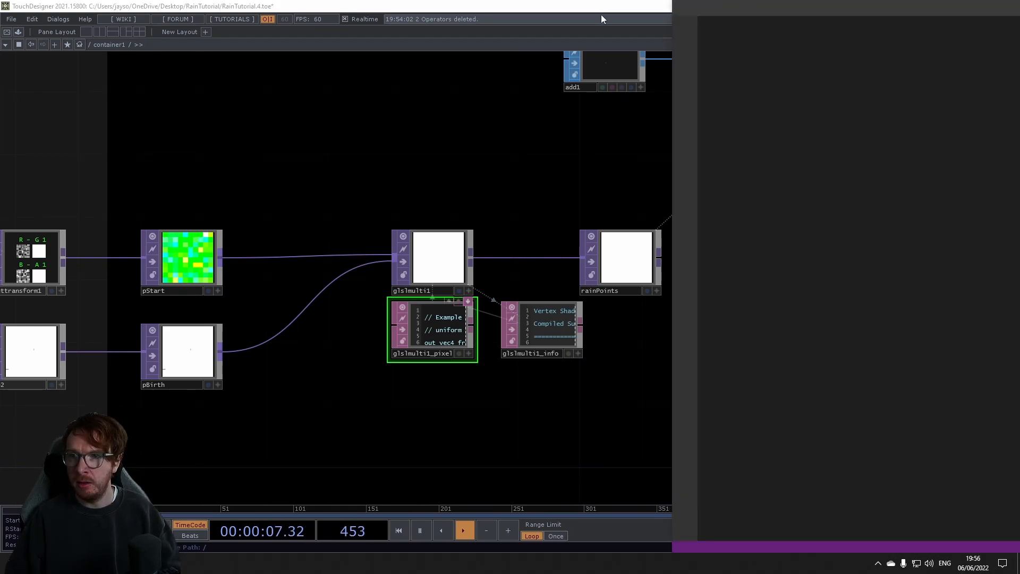
pyautogui.moveTo(605, 7); pyautogui.dragTo(0, 89)
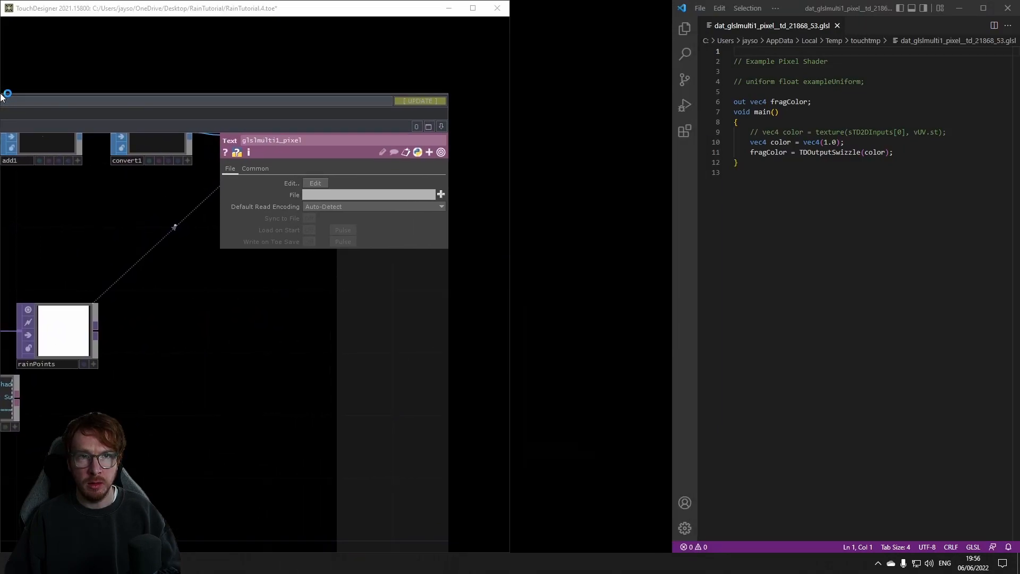
pyautogui.click(621, 186)
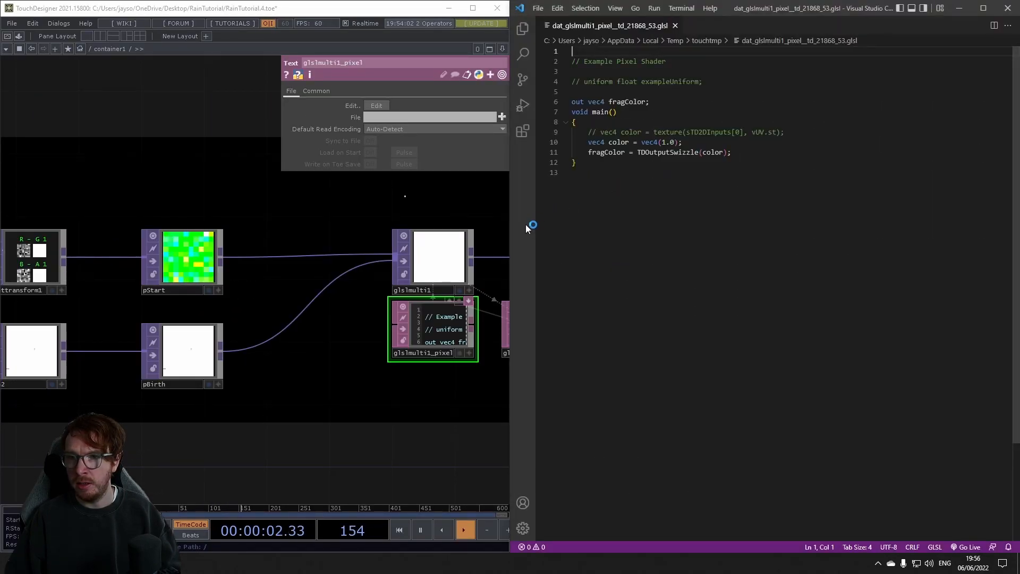
pyautogui.moveTo(510, 230); pyautogui.dragTo(644, 223)
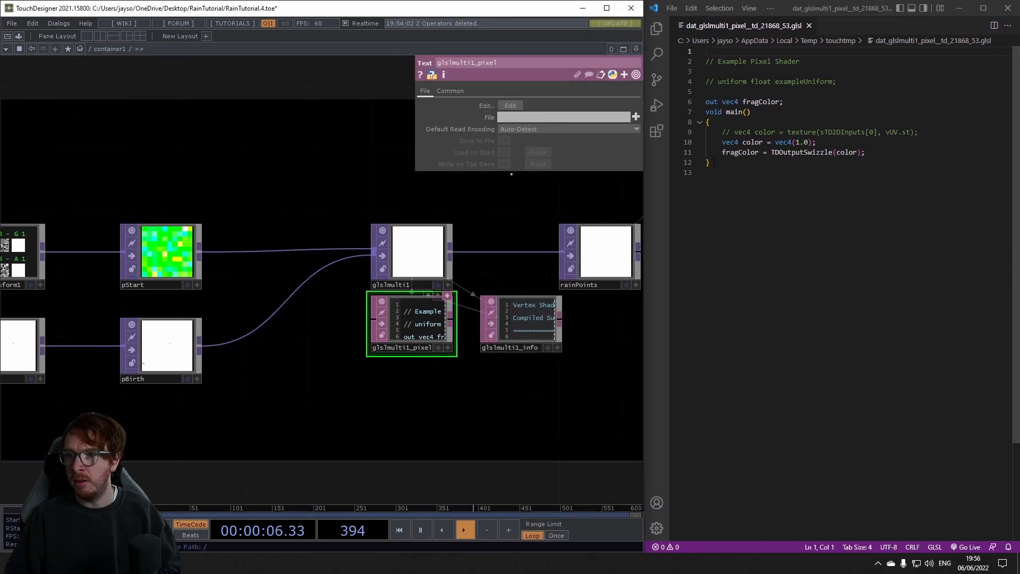
# Examine the commented-out texture sampling line in the shader's main function alongside the pStart and pBirth inputs
pyautogui.click(714, 163)
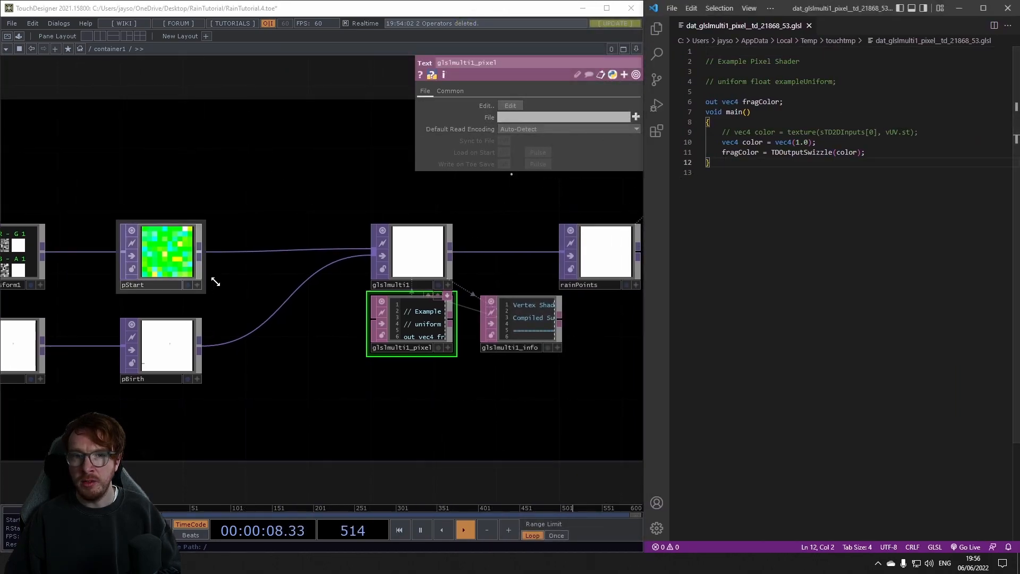
pyautogui.moveTo(285, 208); pyautogui.dragTo(342, 152)
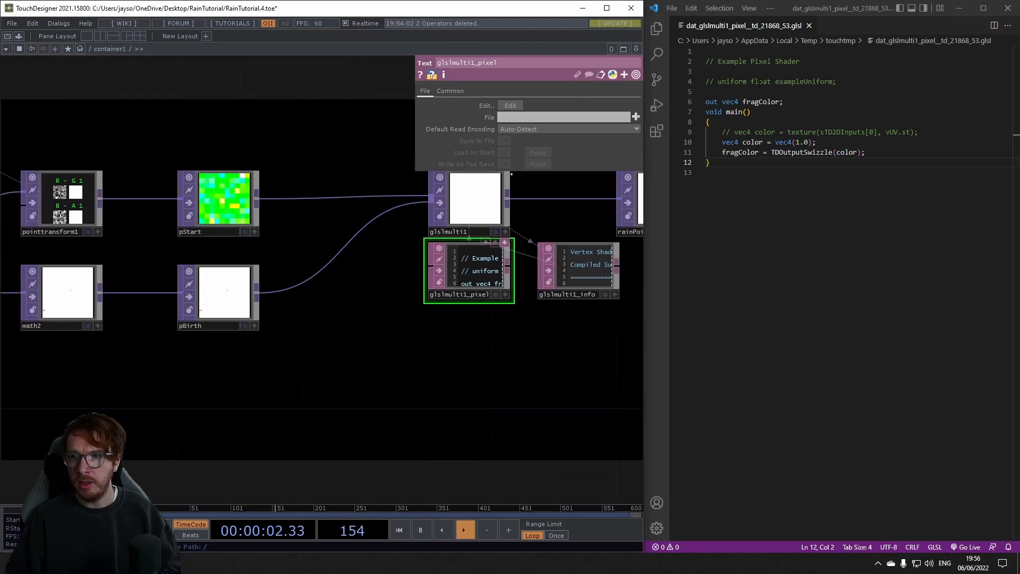
pyautogui.click(919, 132)
pyautogui.moveTo(919, 131); pyautogui.dragTo(734, 132)
pyautogui.click(734, 132)
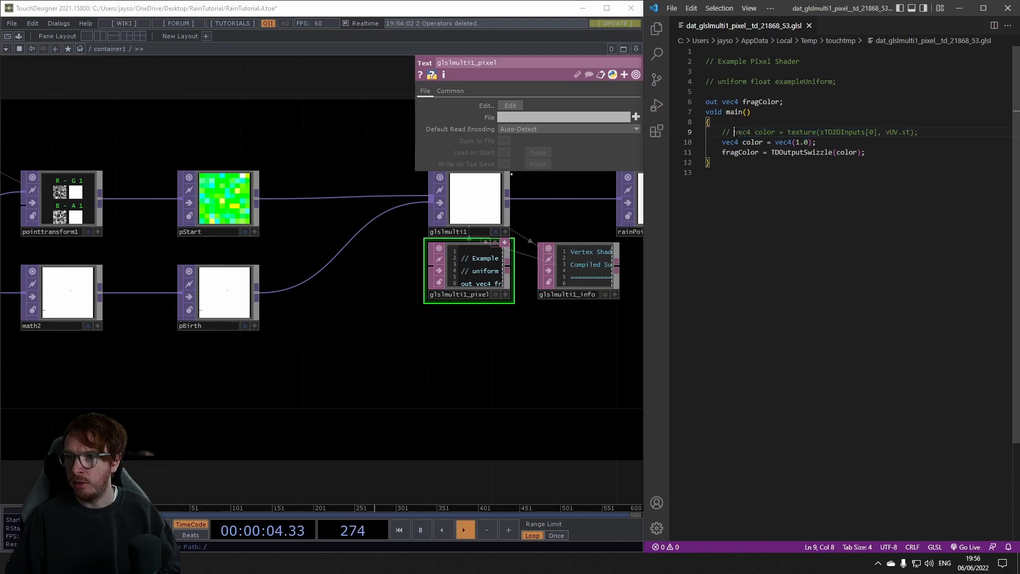
pyautogui.click(804, 132)
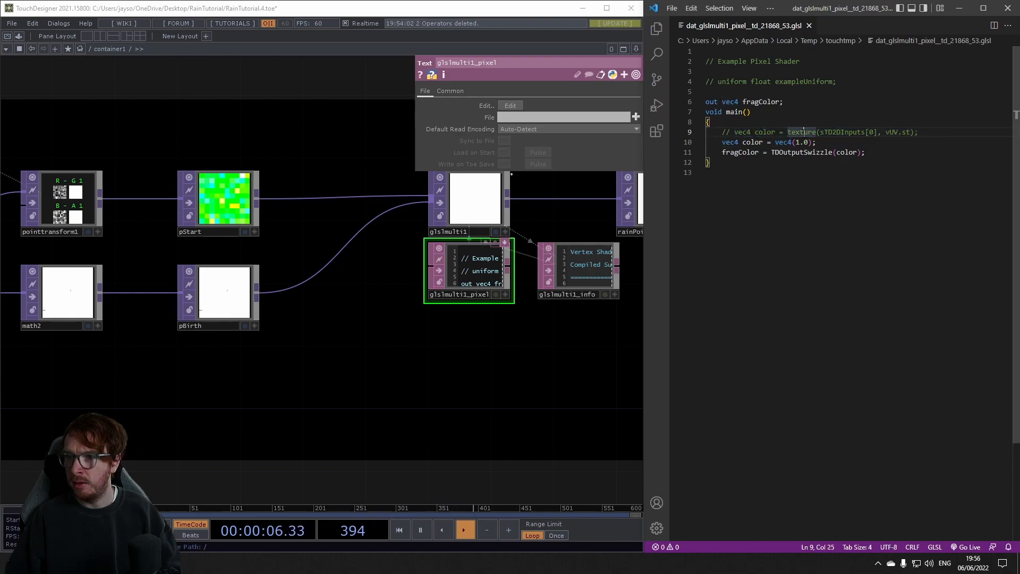
# Uncomment the texture sampling line in the shader's main function and rename its variable to pStart
pyautogui.hotkey('ctrl', '/')
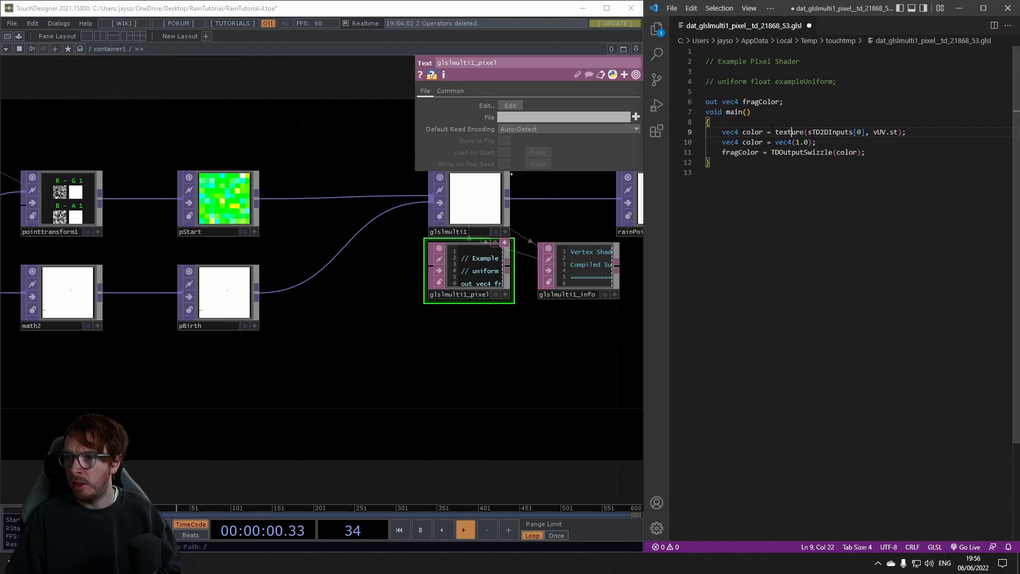
pyautogui.doubleClick(753, 131)
pyautogui.write('pStart')
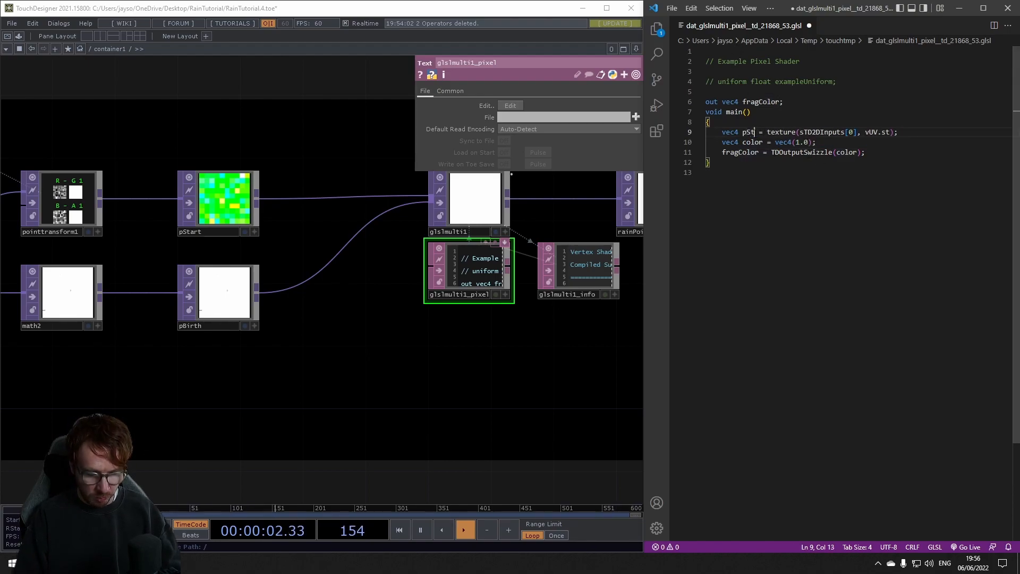
pyautogui.click(790, 142)
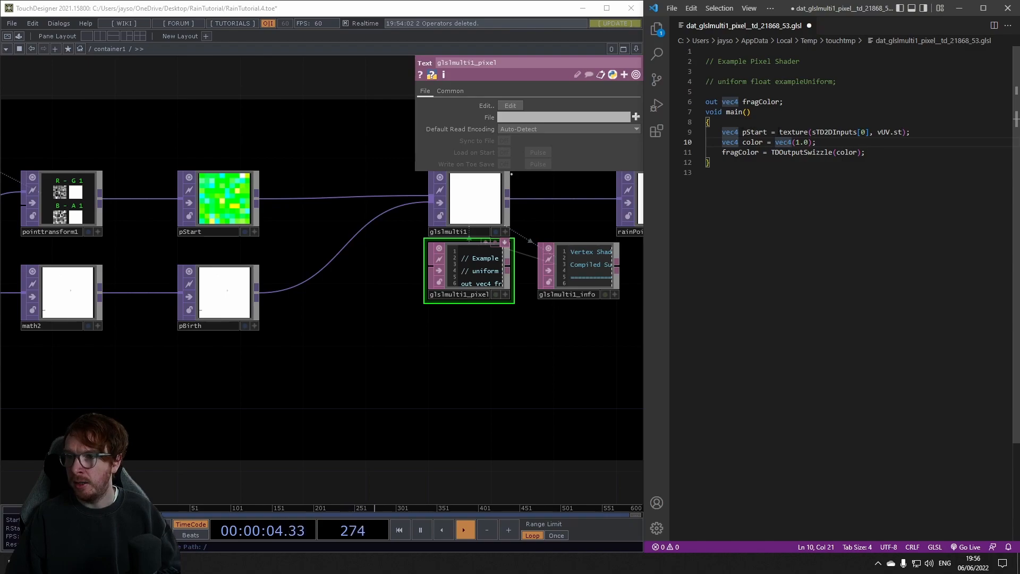
pyautogui.doubleClick(861, 131)
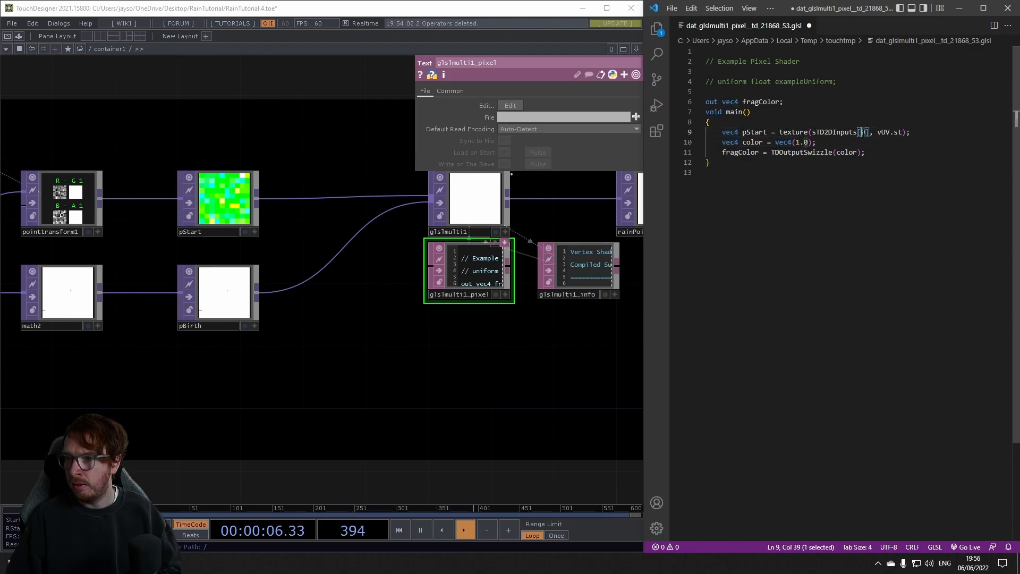
pyautogui.doubleClick(829, 132)
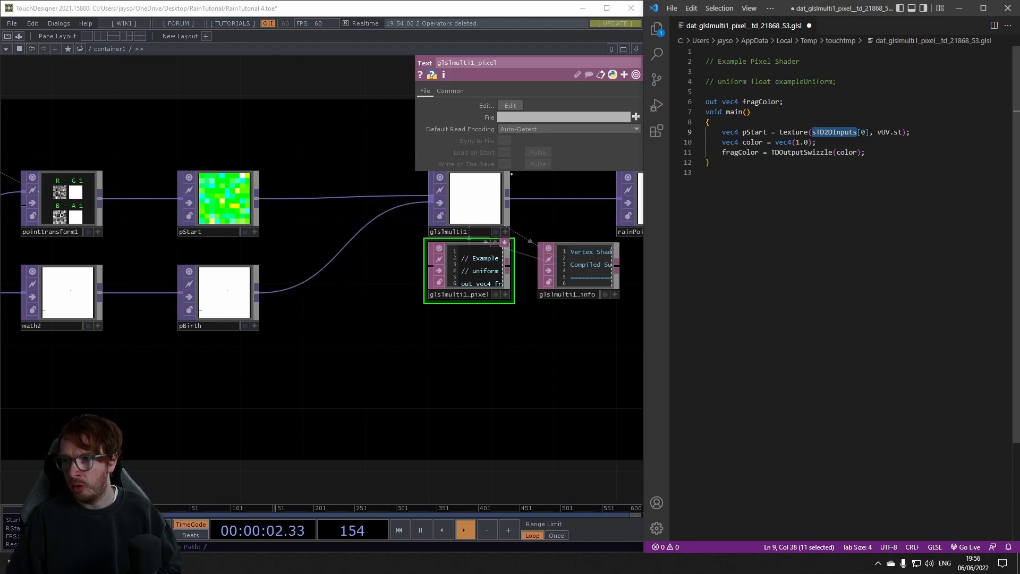
# Duplicate the pStart sampling line directly below it and rename the copy's variable to pBirth
pyautogui.moveTo(910, 132); pyautogui.dragTo(721, 131)
pyautogui.hotkey('ctrl', 'c')
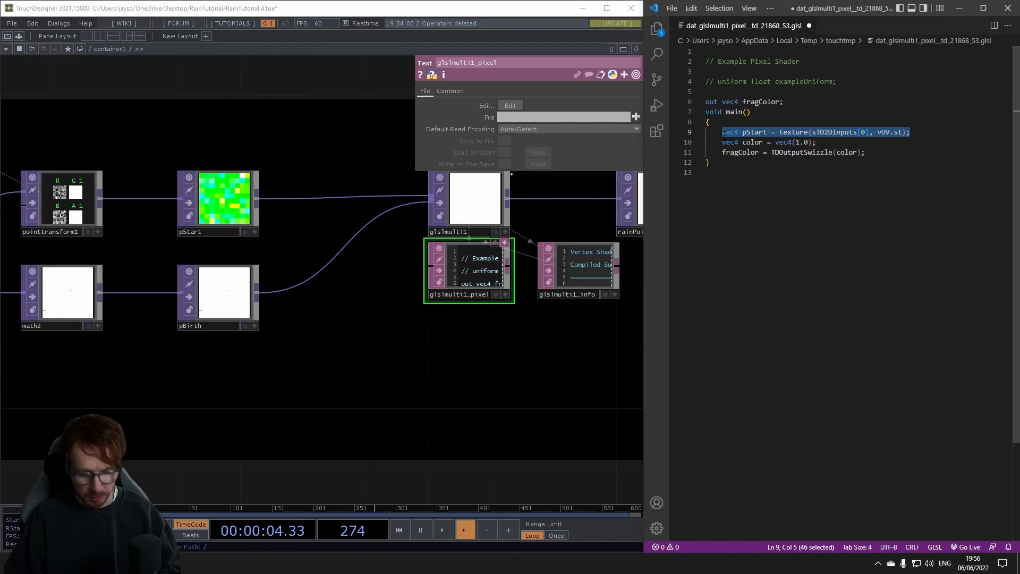
pyautogui.press('Right')
pyautogui.press('Return')
pyautogui.hotkey('ctrl', 'v')
pyautogui.doubleClick(751, 144)
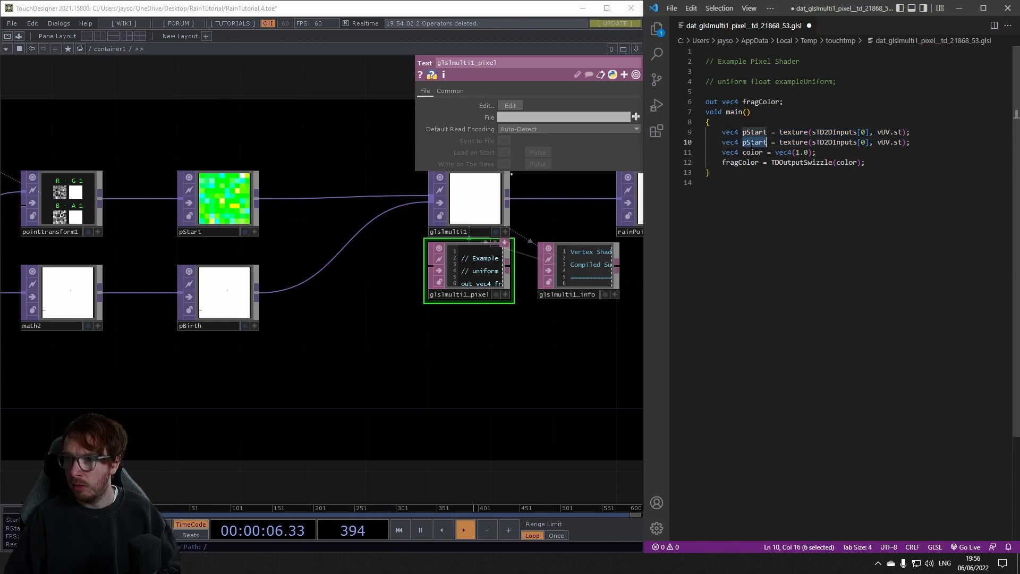
pyautogui.write('pBirth')
pyautogui.click(791, 162)
# Declare a vec4 named point below pBirth, assigning it the same texture(sTD2DInputs[0], vUV.st) call
pyautogui.click(912, 143)
pyautogui.press('Return')
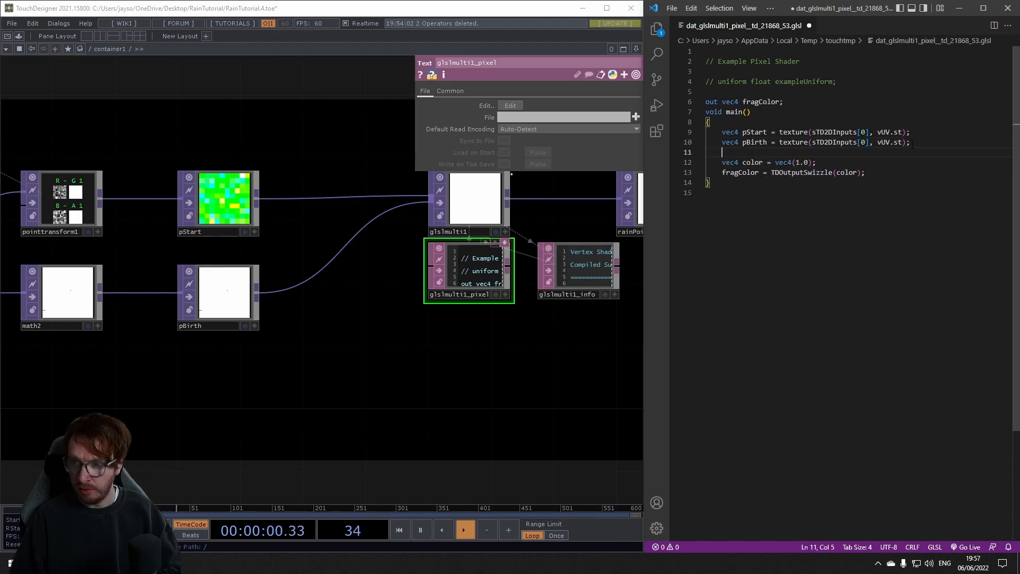
pyautogui.moveTo(820, 172); pyautogui.dragTo(706, 169)
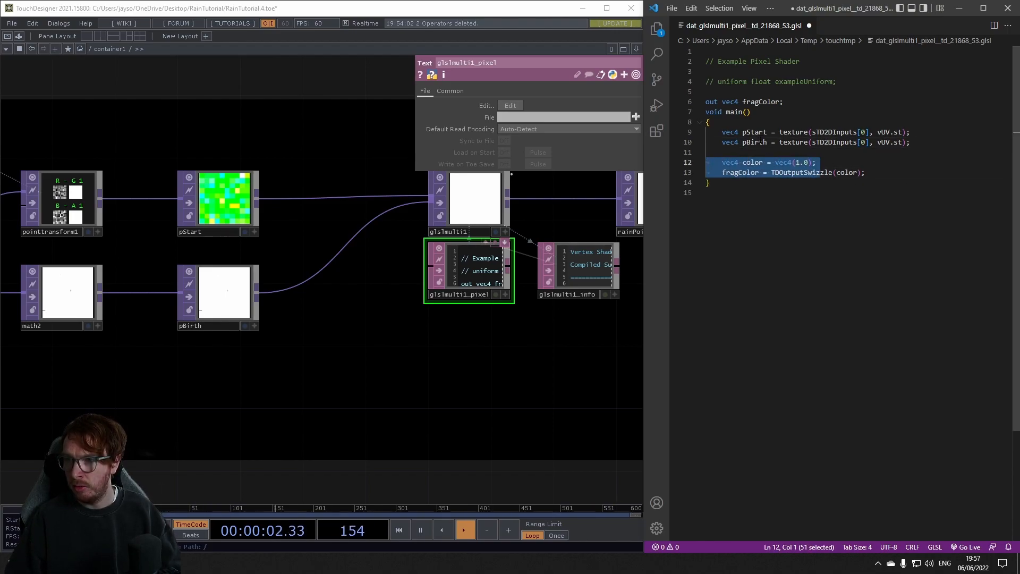
pyautogui.click(771, 154)
pyautogui.write('vec')
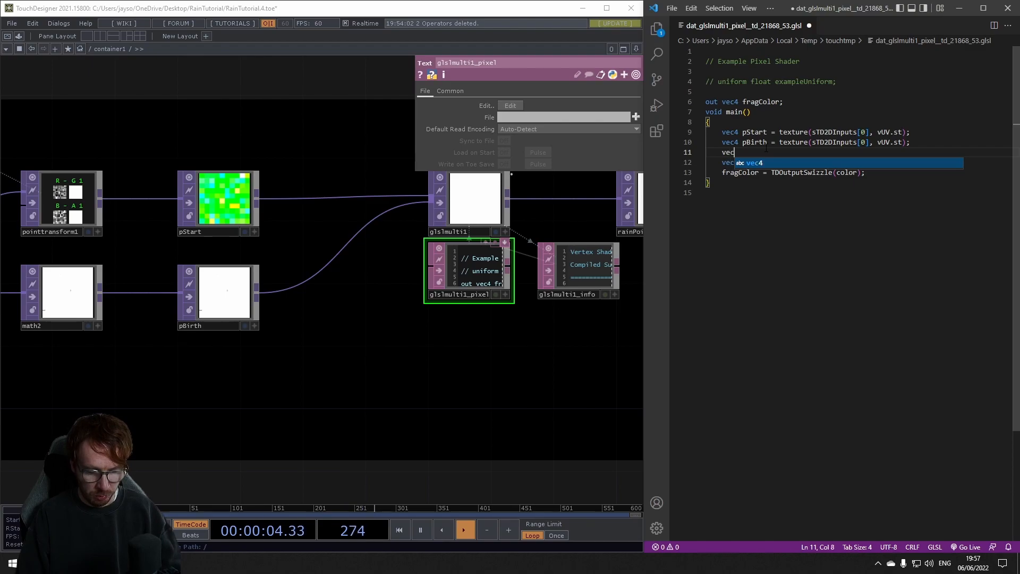
pyautogui.write('4 p')
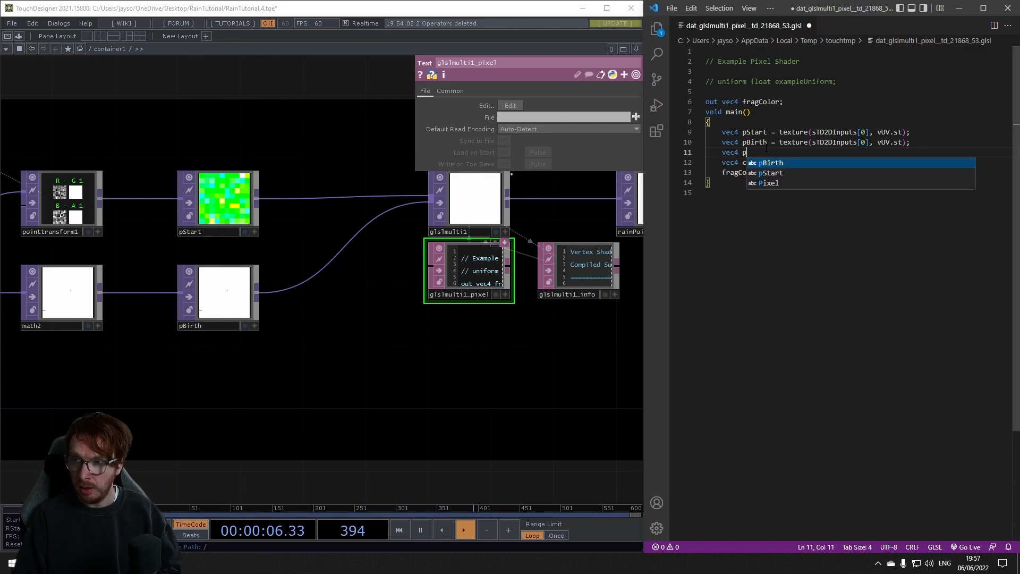
pyautogui.write('oint =')
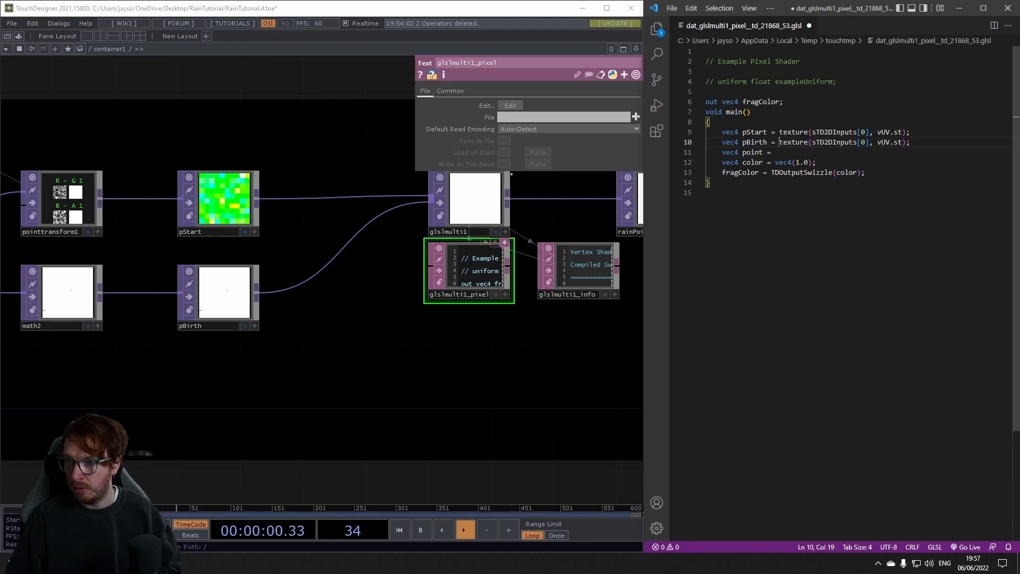
pyautogui.moveTo(779, 142); pyautogui.dragTo(908, 144)
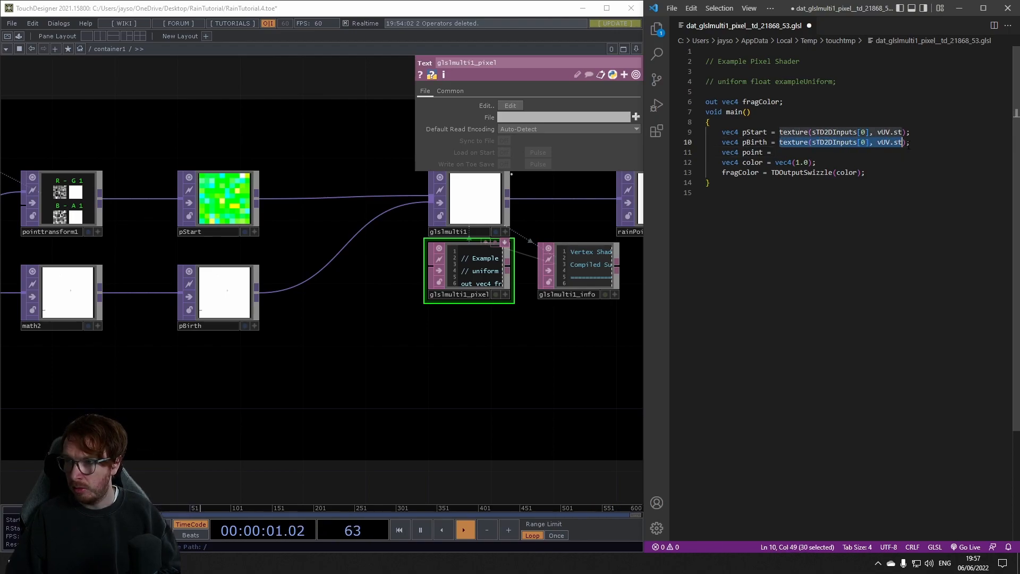
pyautogui.click(820, 153)
pyautogui.write('texture(sTD2DInputs[0], vUV.st)')
# Set the sTD2DInputs index to 1 for pBirth and 2 for point, and finish the point line with a semicolon
pyautogui.click(867, 142)
pyautogui.press('BackSpace')
pyautogui.write('1')
pyautogui.press('Down')
pyautogui.press('Left')
pyautogui.press('BackSpace')
pyautogui.write('2')
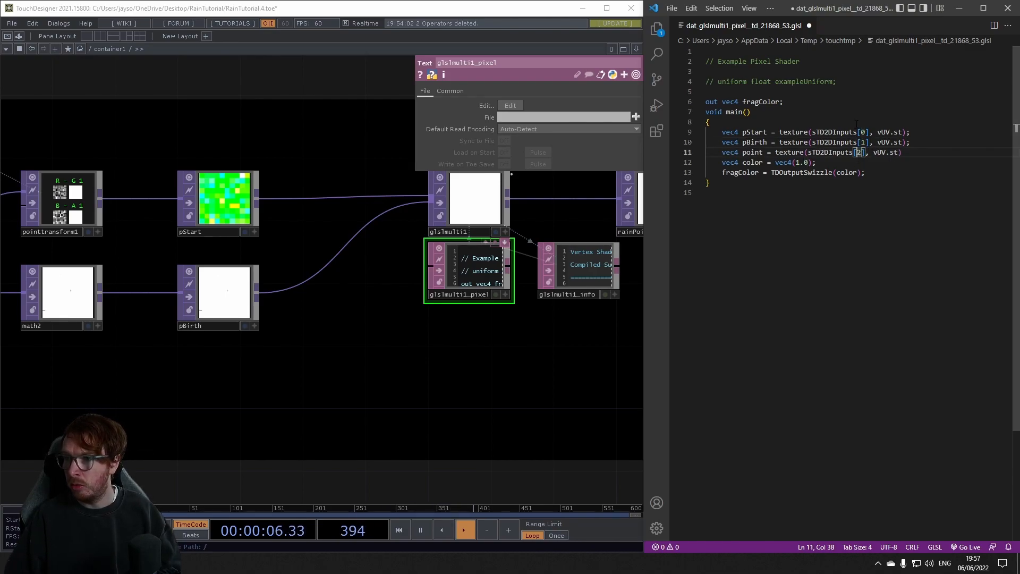
pyautogui.press('End')
pyautogui.write(';')
pyautogui.press('Return')
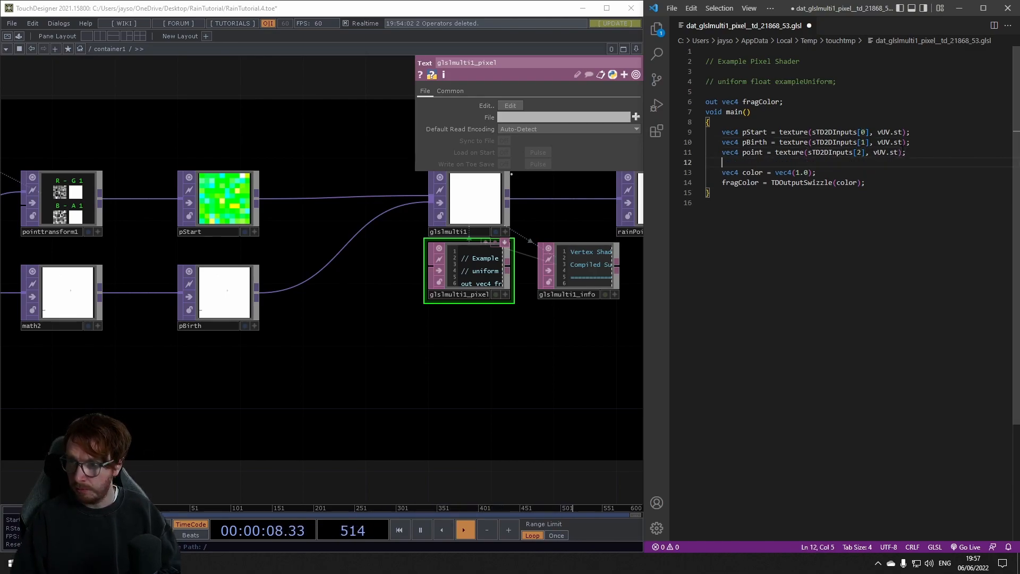
# Output point instead of color in TDOutputSwizzle, delete the vec4 color line and save the shader
pyautogui.doubleClick(748, 152)
pyautogui.hotkey('ctrl', 'c')
pyautogui.doubleClick(847, 182)
pyautogui.hotkey('ctrl', 'v')
pyautogui.moveTo(817, 172); pyautogui.dragTo(664, 172)
pyautogui.press('BackSpace')
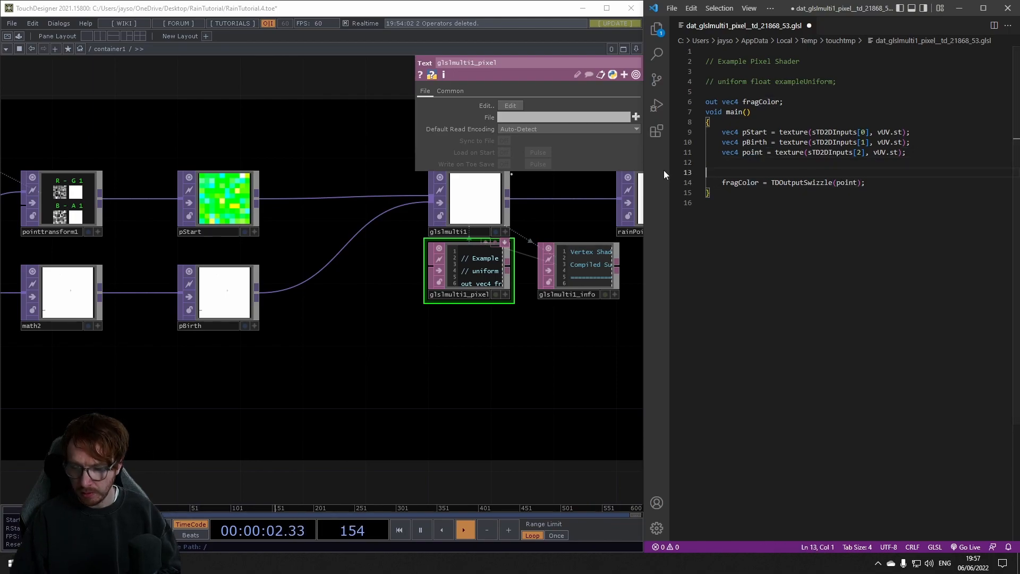
pyautogui.press('BackSpace')
pyautogui.hotkey('ctrl', 's')
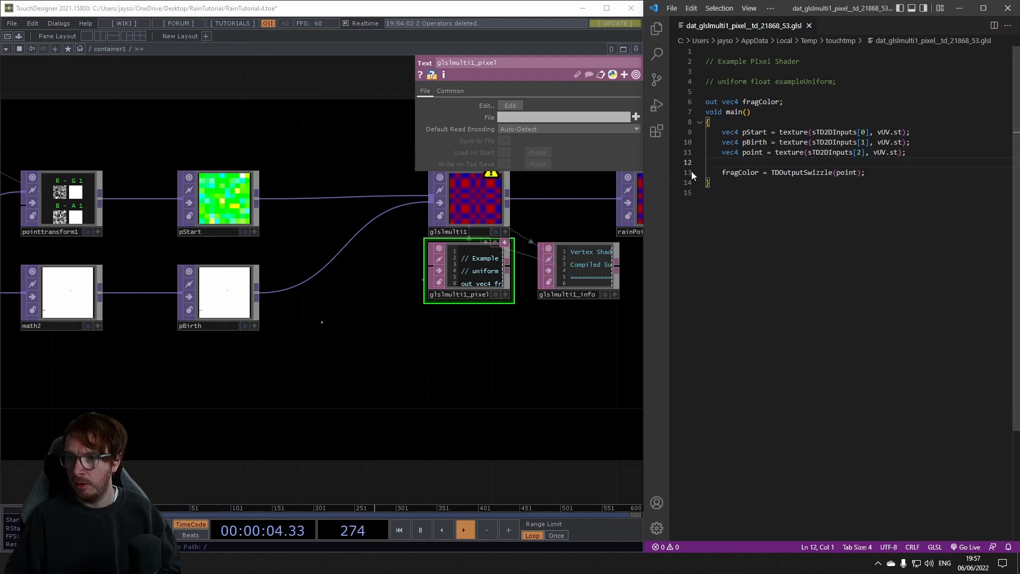
# Move rainPoints farther from glslmulti1 in TouchDesigner and add a Feedback TOP above the link between pStart and glslmulti1
pyautogui.scroll(3, 478, 200)
pyautogui.scroll(-5, 349, 156)
pyautogui.scroll(2, 281, 196)
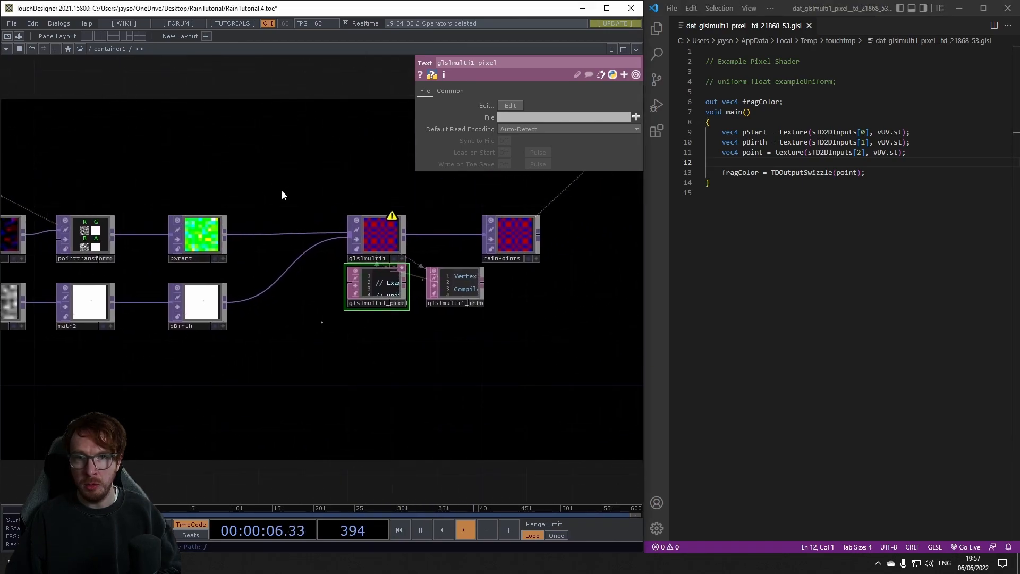
pyautogui.moveTo(290, 173); pyautogui.dragTo(271, 202)
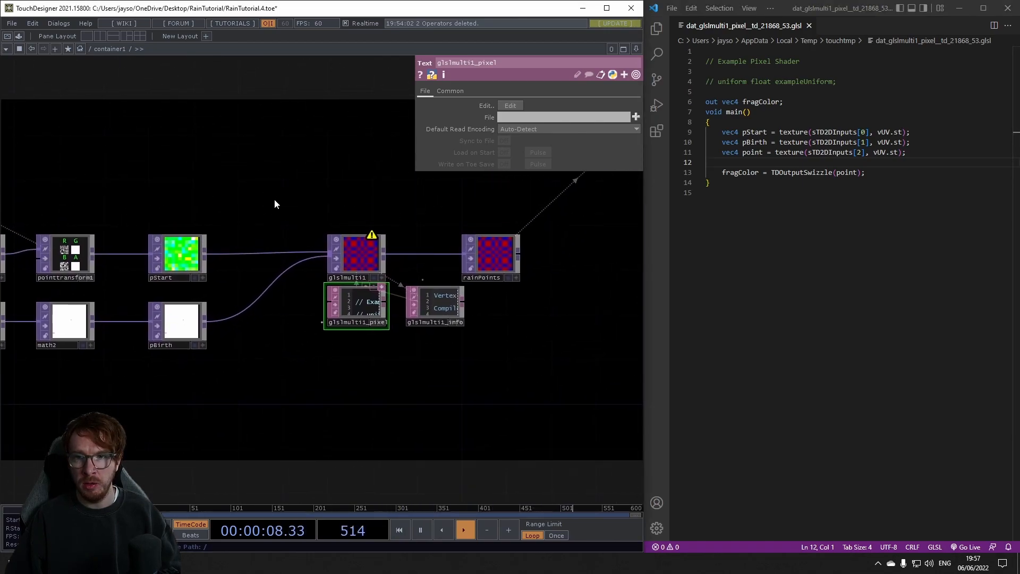
pyautogui.moveTo(487, 255); pyautogui.dragTo(553, 255)
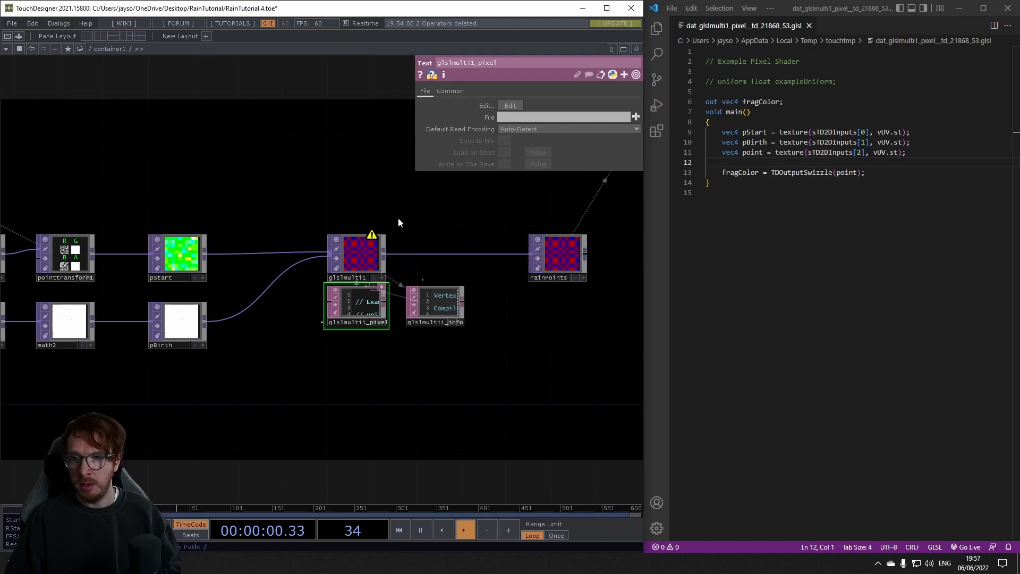
pyautogui.press('Tab')
pyautogui.write('fe')
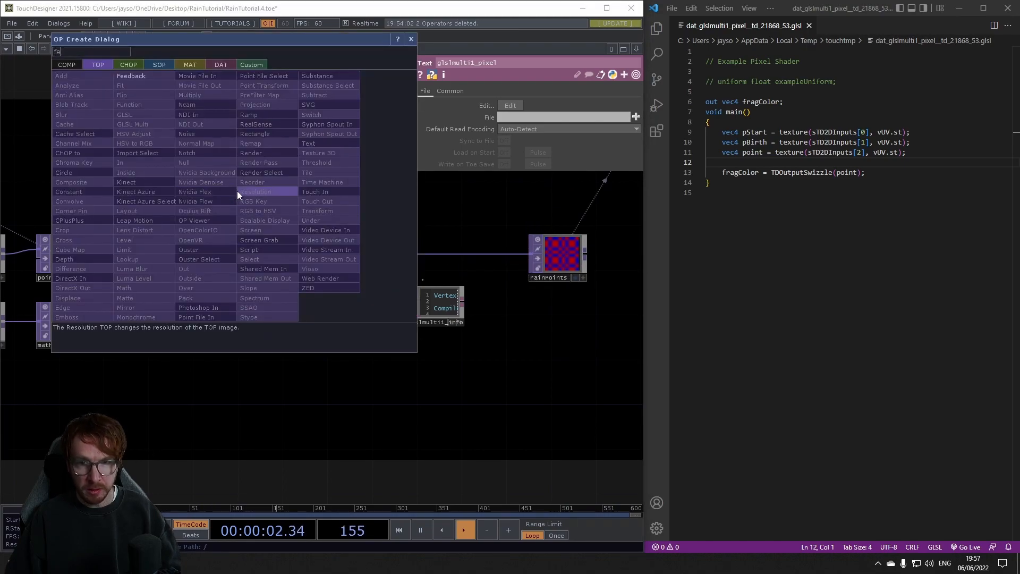
pyautogui.press('Return')
pyautogui.click(268, 202)
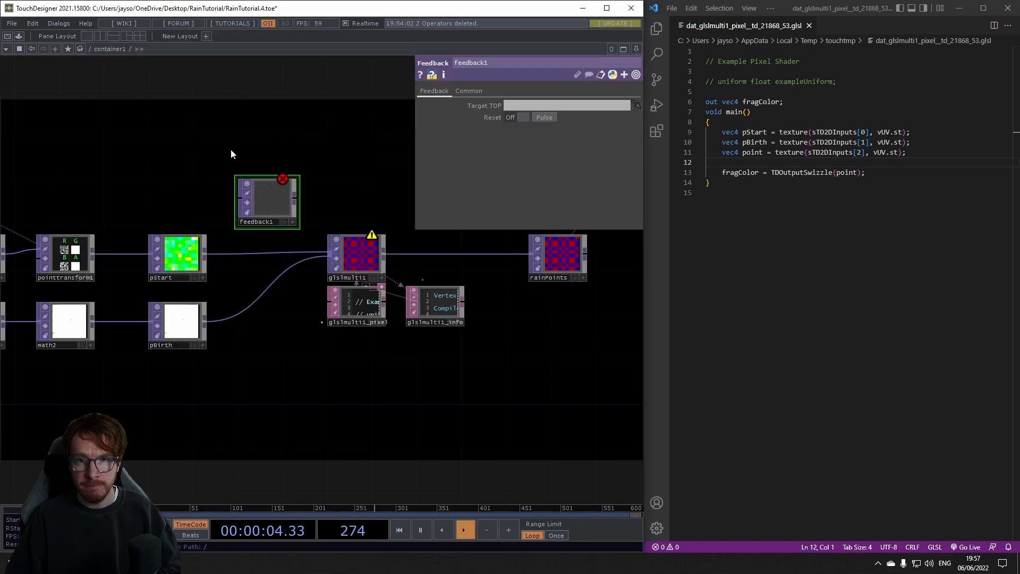
# Add a Keyboard In CHOP to the network above feedback1
pyautogui.press('Tab')
pyautogui.click(125, 33)
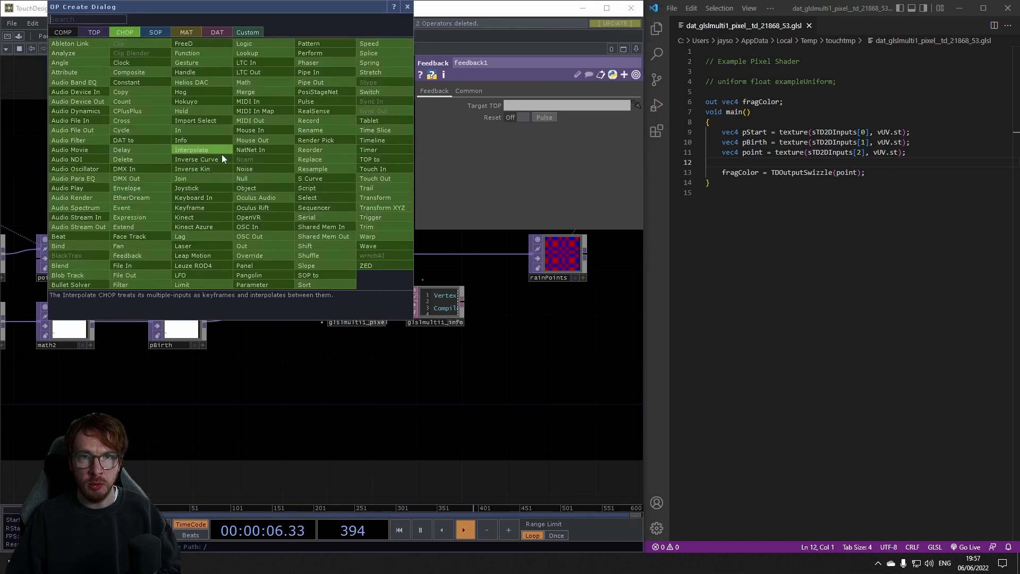
pyautogui.click(204, 199)
pyautogui.click(246, 162)
pyautogui.click(245, 181)
# Export the k1 channel of keyboardin1 to feedback1's Reset Pulse parameter
pyautogui.scroll(3, 232, 143)
pyautogui.click(239, 144)
pyautogui.moveTo(213, 118); pyautogui.dragTo(541, 118)
pyautogui.click(552, 120)
# Wire pStart into feedback1 and feedback1 into the third input of glslmulti1
pyautogui.moveTo(195, 298); pyautogui.dragTo(243, 215)
pyautogui.moveTo(367, 230); pyautogui.dragTo(277, 309)
pyautogui.scroll(5, 277, 308)
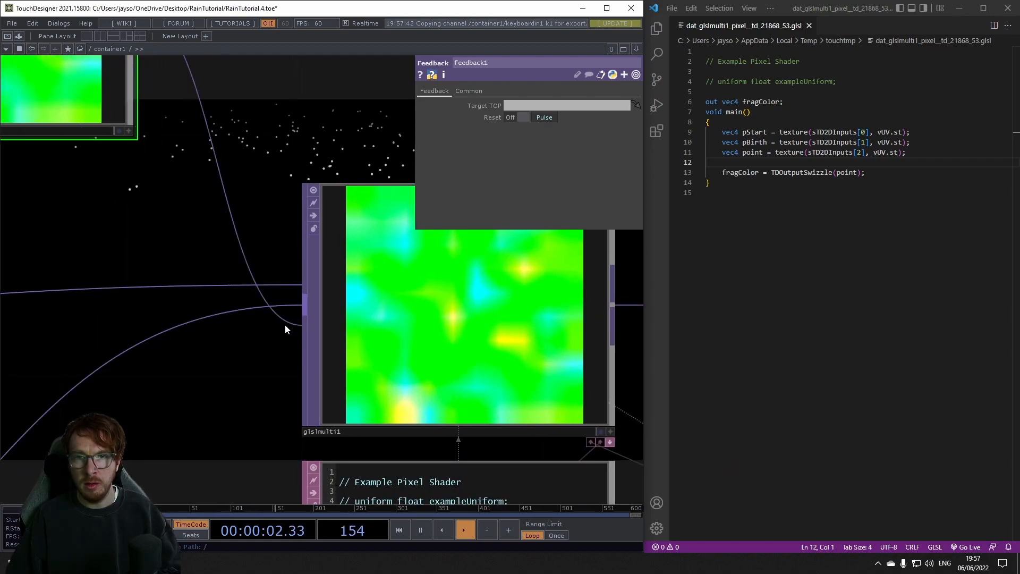
pyautogui.scroll(-5, 284, 327)
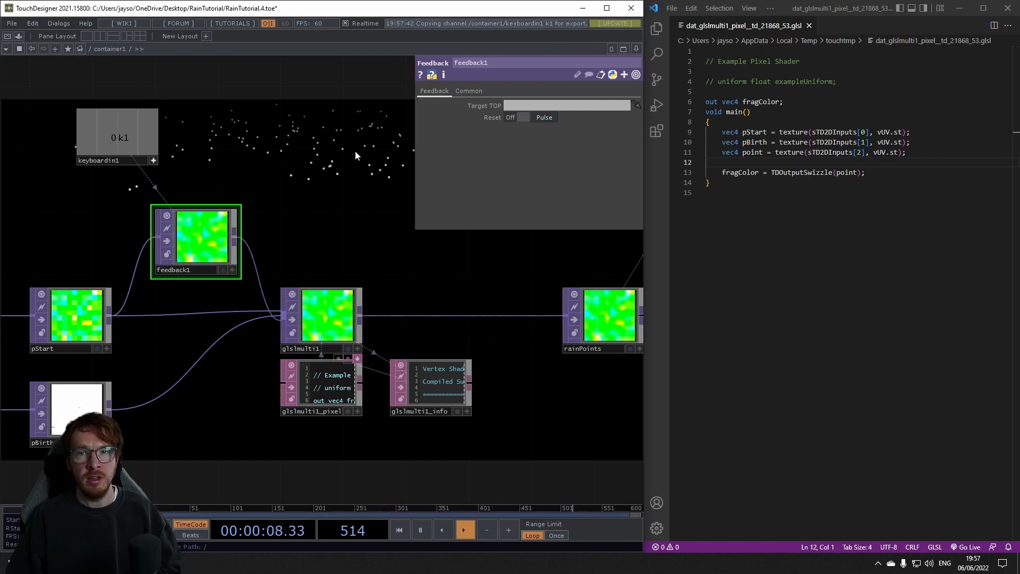
# Insert a Null TOP between glslmulti1 and rainPoints and assign it as feedback1's Target TOP
pyautogui.moveTo(392, 250); pyautogui.dragTo(261, 262)
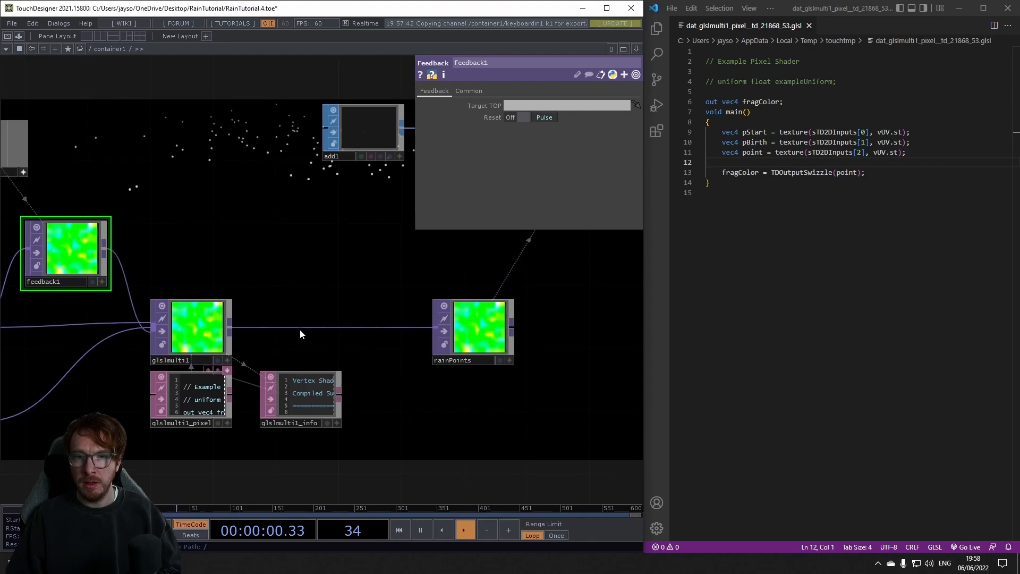
pyautogui.rightClick(304, 326)
pyautogui.click(311, 317)
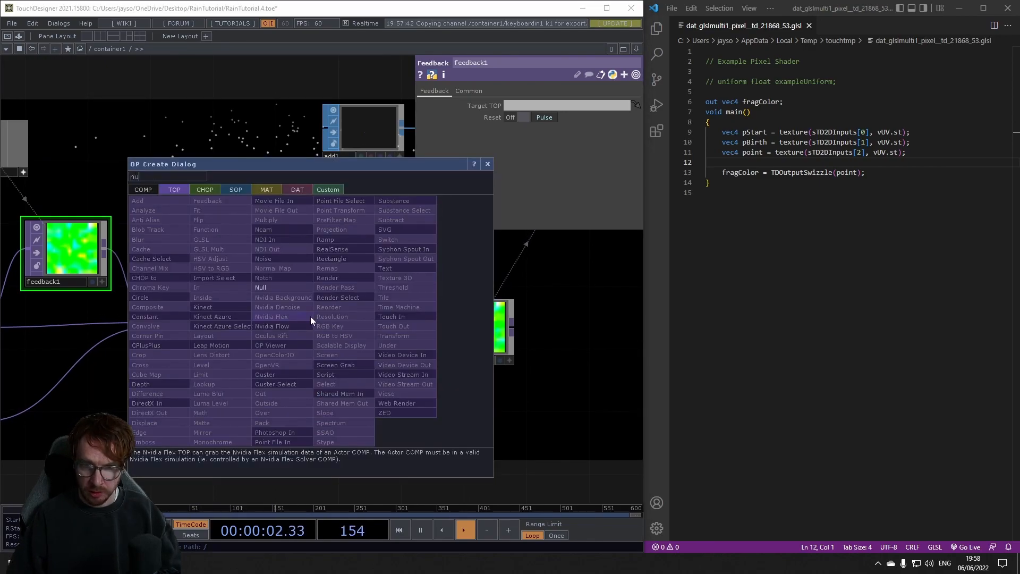
pyautogui.click(312, 317)
pyautogui.click(327, 332)
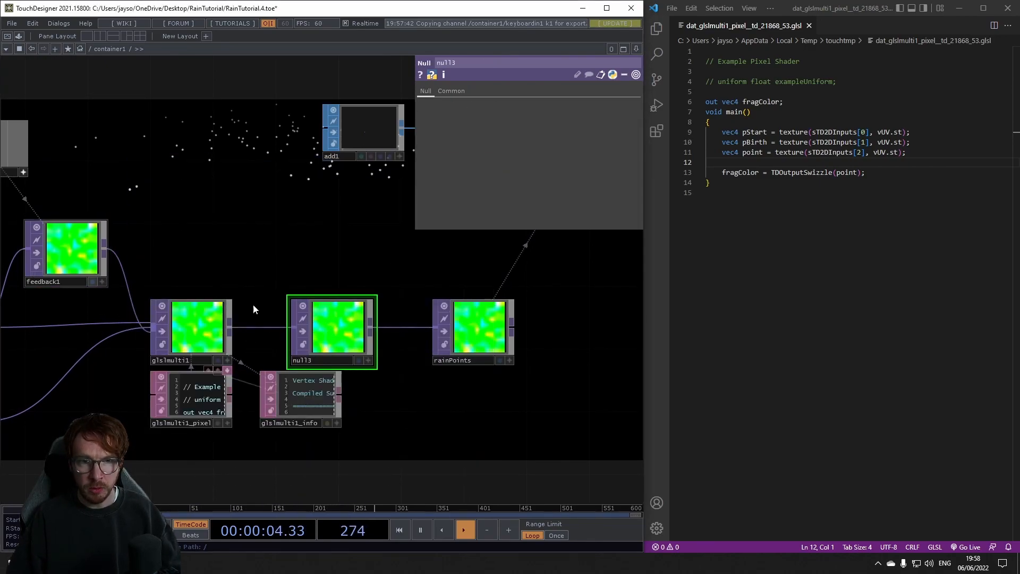
pyautogui.moveTo(326, 336); pyautogui.dragTo(60, 255)
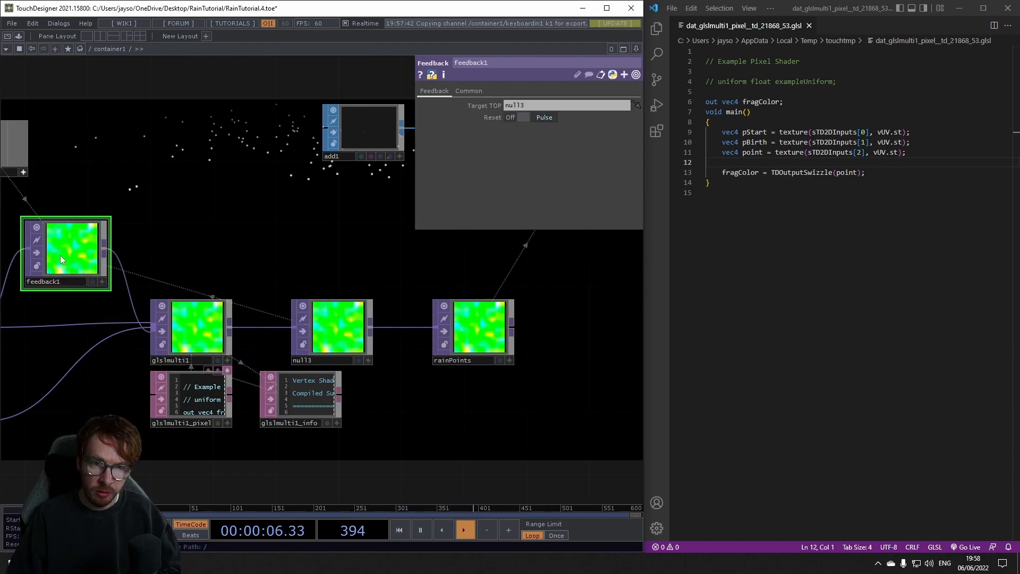
# Add the statement point += uGravity.xyz on its own line above the fragColor assignment in the pixel shader
pyautogui.moveTo(248, 272); pyautogui.dragTo(377, 274)
pyautogui.moveTo(316, 209); pyautogui.dragTo(337, 148)
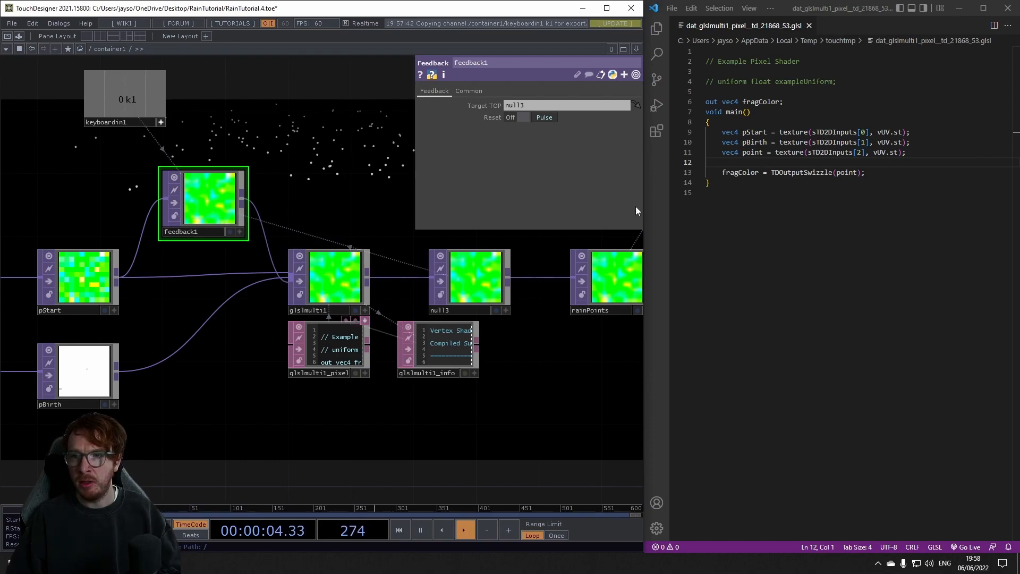
pyautogui.click(744, 162)
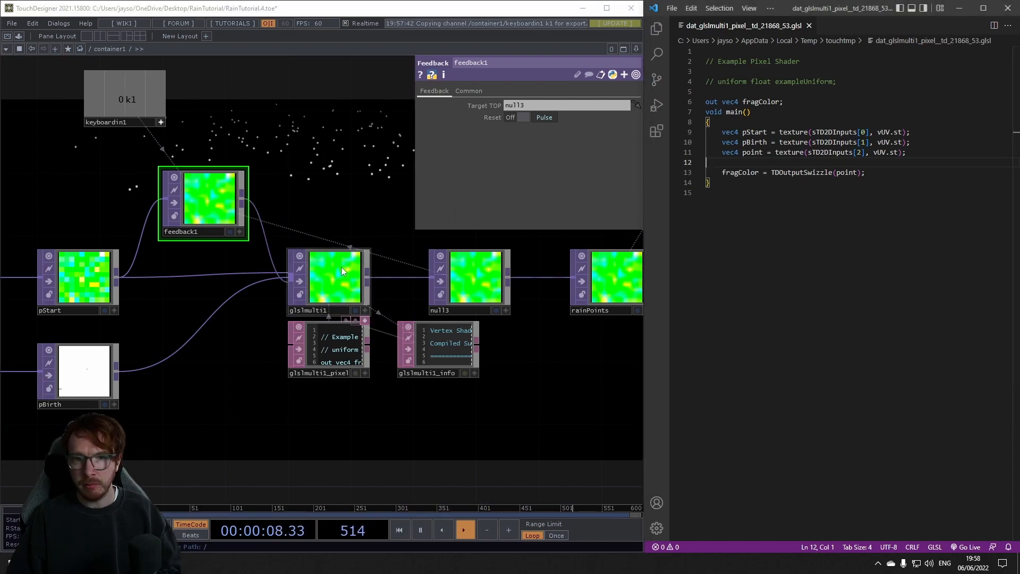
pyautogui.press('Return')
pyautogui.press('Return')
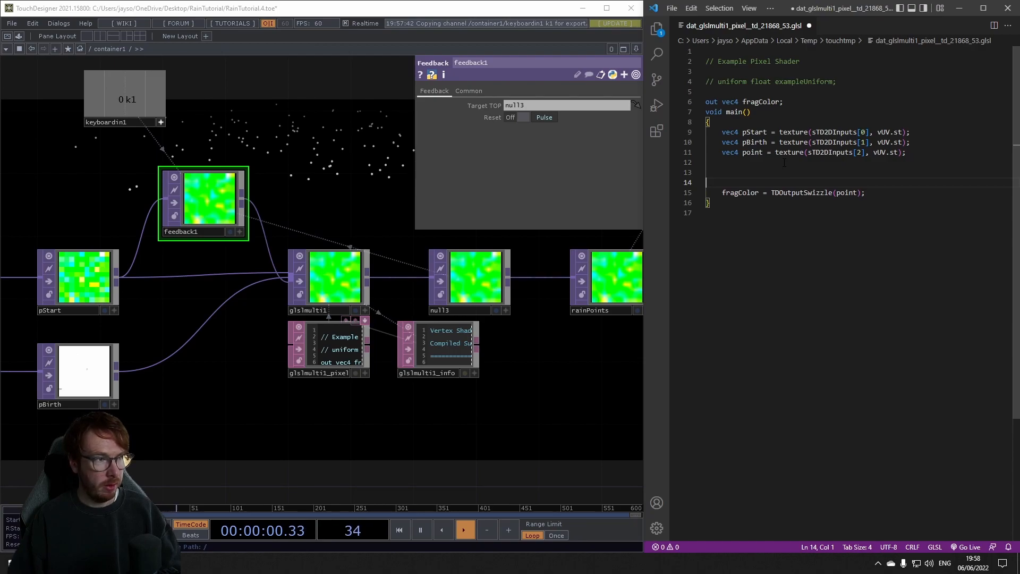
pyautogui.click(736, 173)
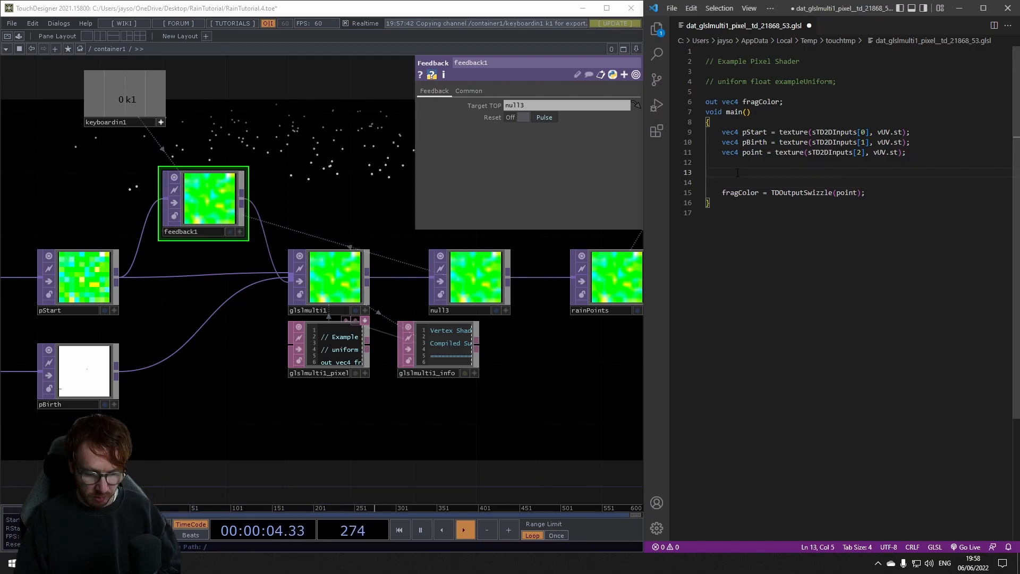
pyautogui.write('point += grav')
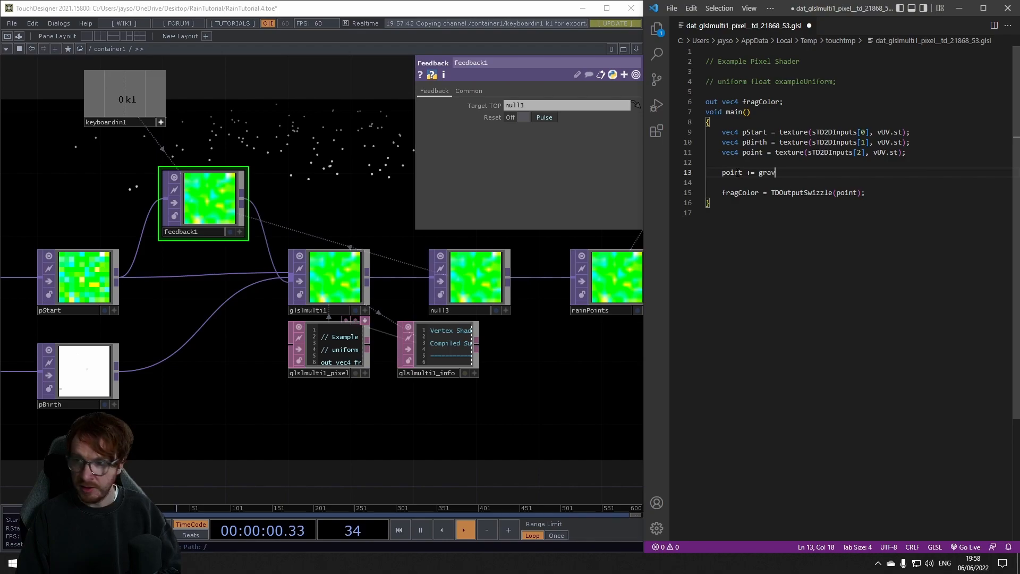
pyautogui.press('BackSpace')
pyautogui.press('BackSpace')
pyautogui.press('BackSpace')
pyautogui.press('BackSpace')
pyautogui.write('uGravity.xyz')
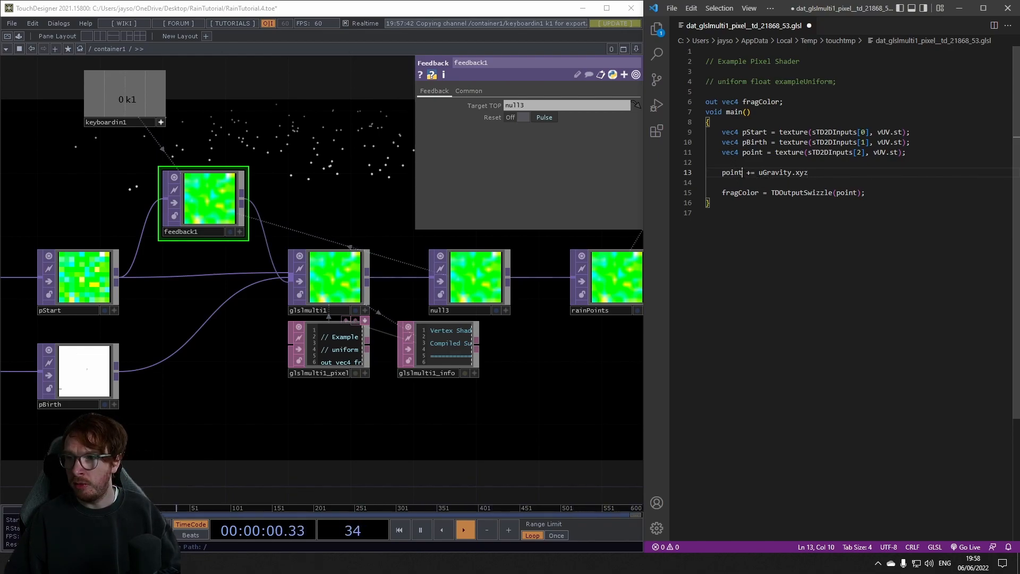
# Complete the gravity statement as point.xyz += uGravity.xyz; and save the shader file
pyautogui.write('.xyz')
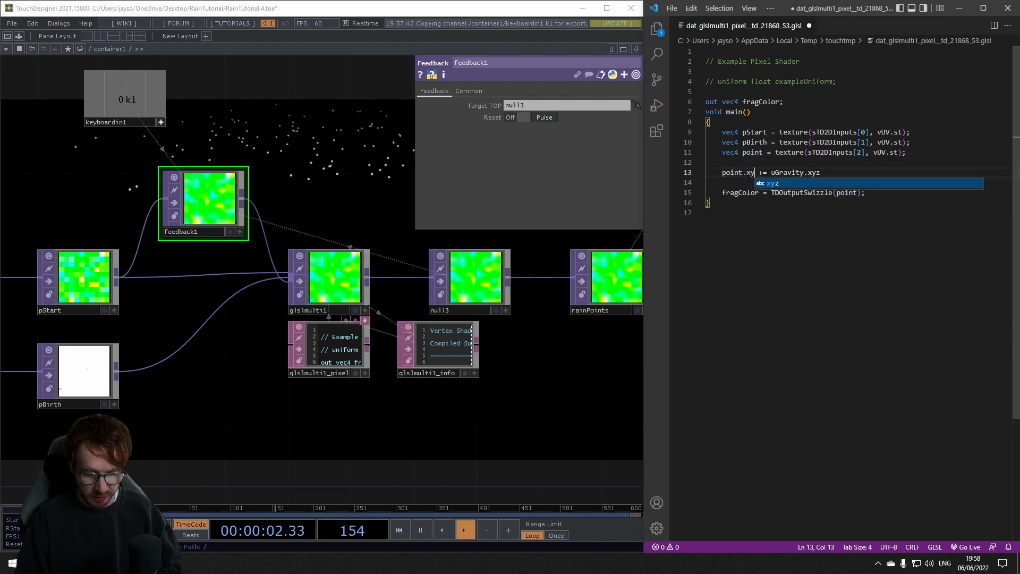
pyautogui.click(751, 172)
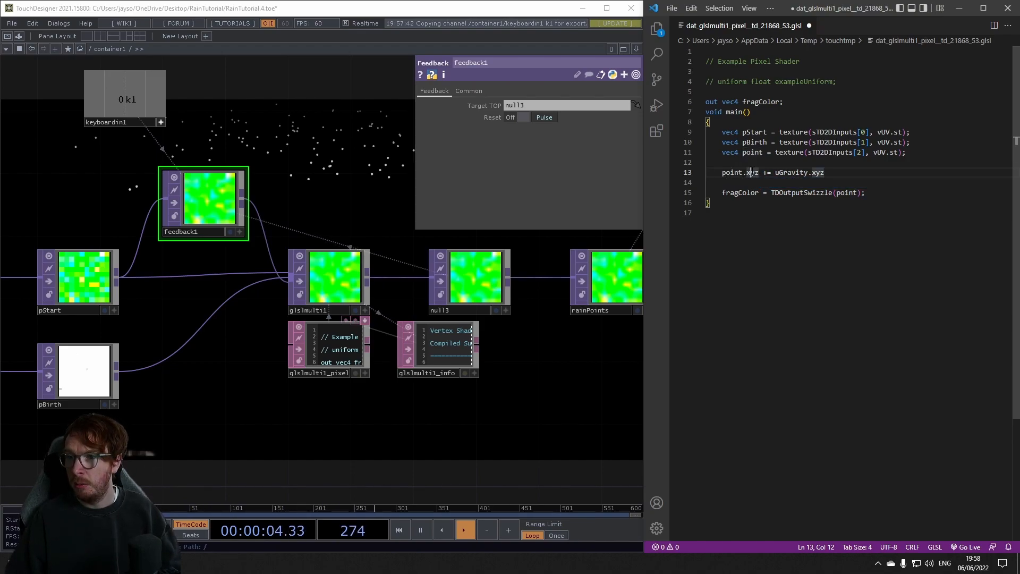
pyautogui.click(835, 173)
pyautogui.write(';')
pyautogui.hotkey('ctrl', 's')
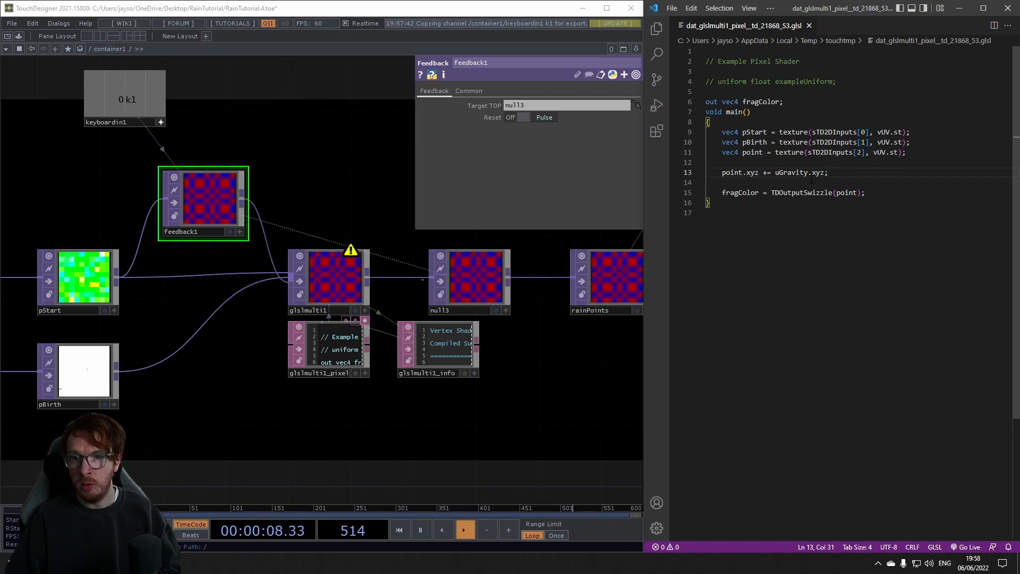
# Check the shader compile results and replace the commented example uniform with uniform float uFloorHeight;
pyautogui.scroll(6, 454, 350)
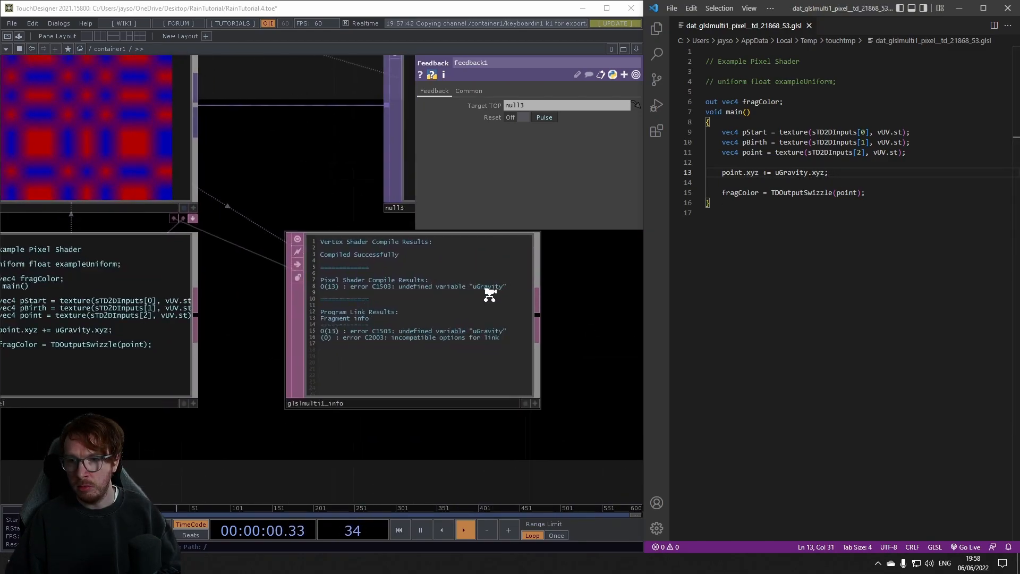
pyautogui.scroll(-5, 480, 298)
pyautogui.moveTo(837, 82); pyautogui.dragTo(680, 83)
pyautogui.write('unfo')
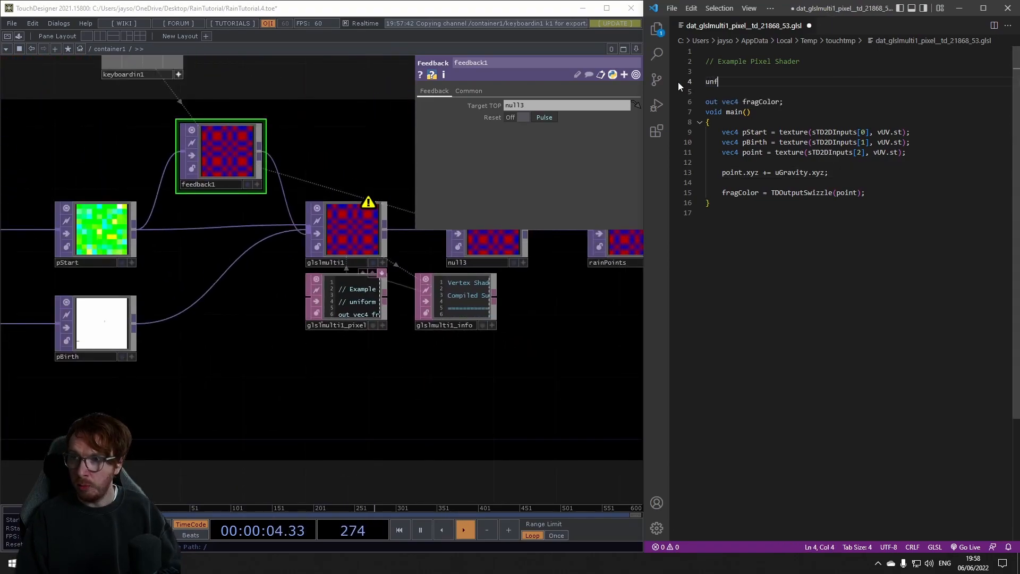
pyautogui.press('BackSpace')
pyautogui.press('BackSpace')
pyautogui.write('iform')
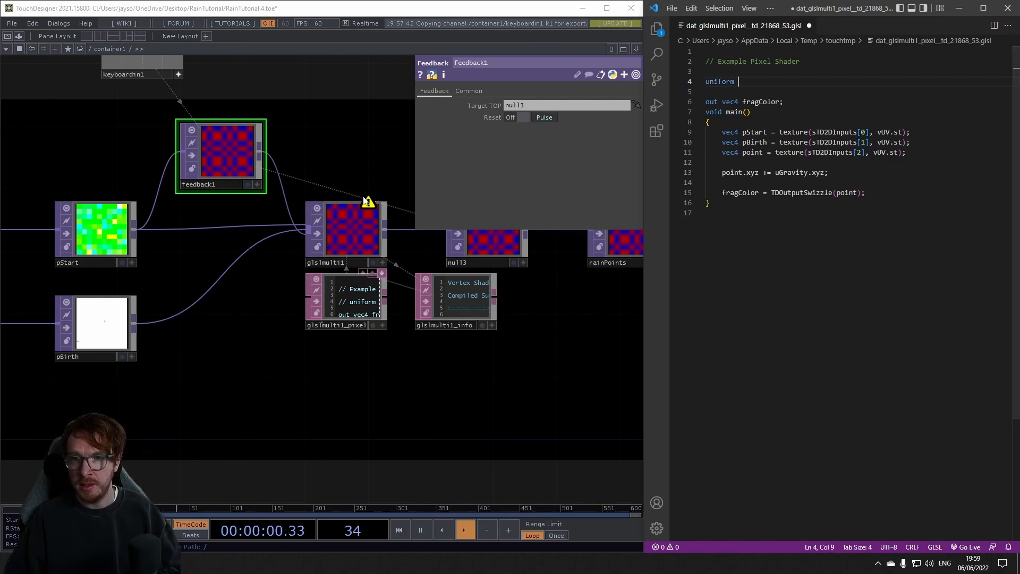
pyautogui.click(350, 223)
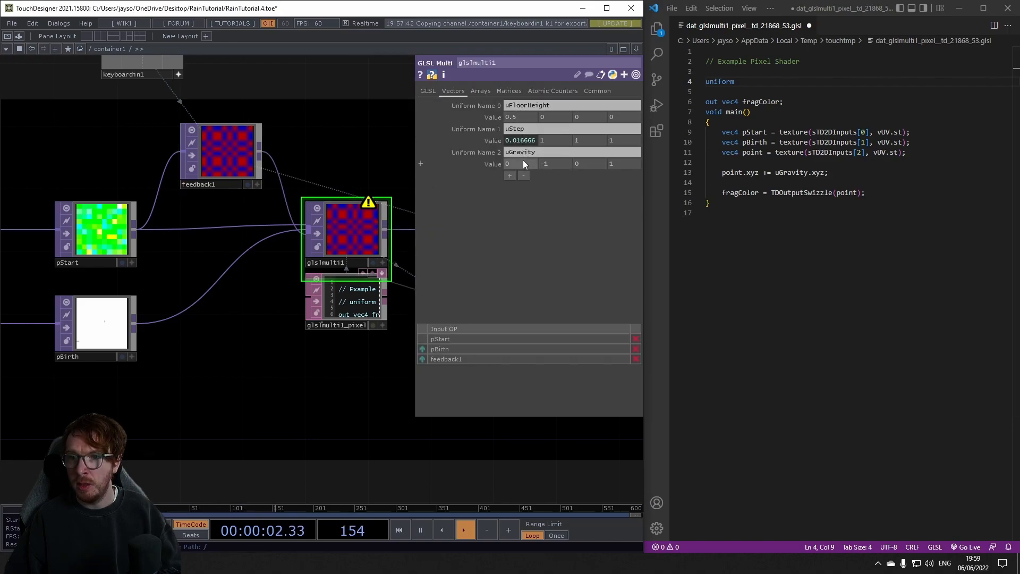
pyautogui.click(759, 81)
pyautogui.write('flo')
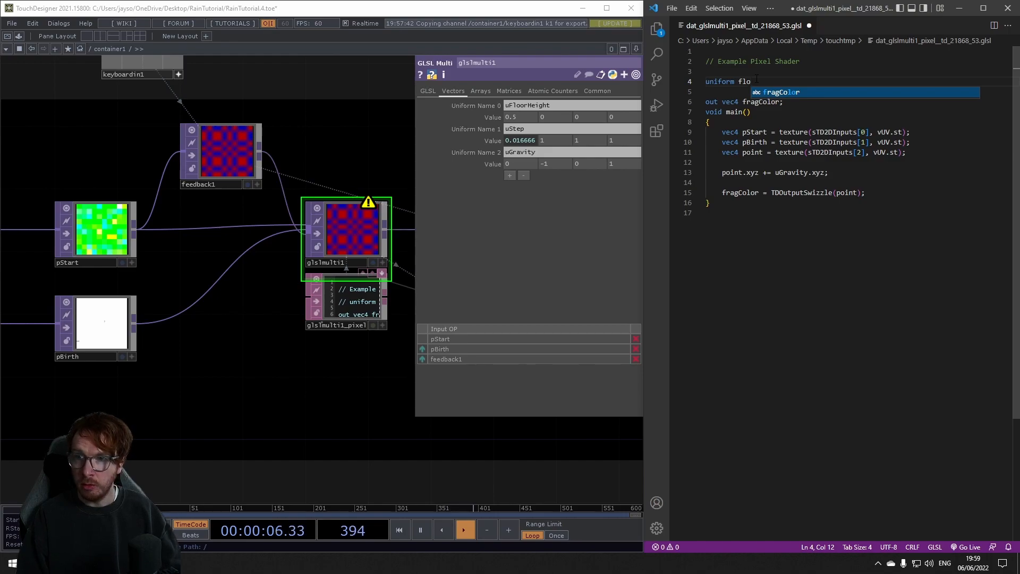
pyautogui.write('ar')
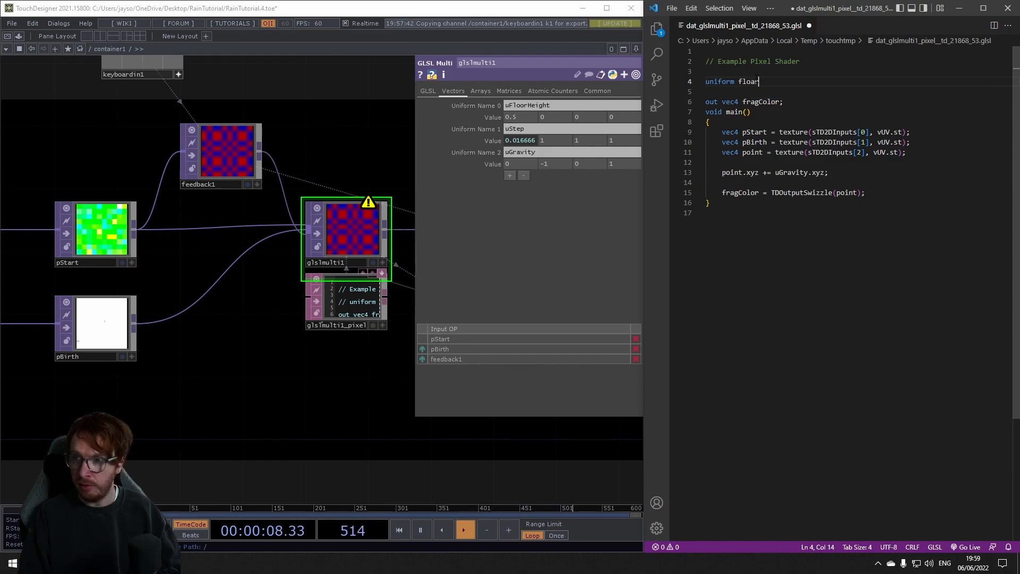
pyautogui.press('BackSpace')
pyautogui.write('t ')
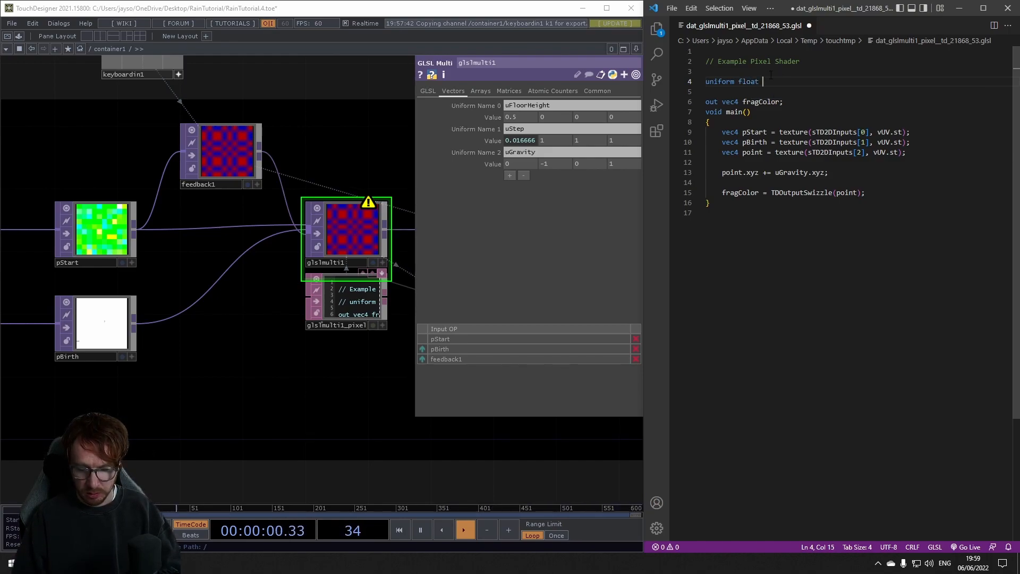
pyautogui.write('uFloorHeight;')
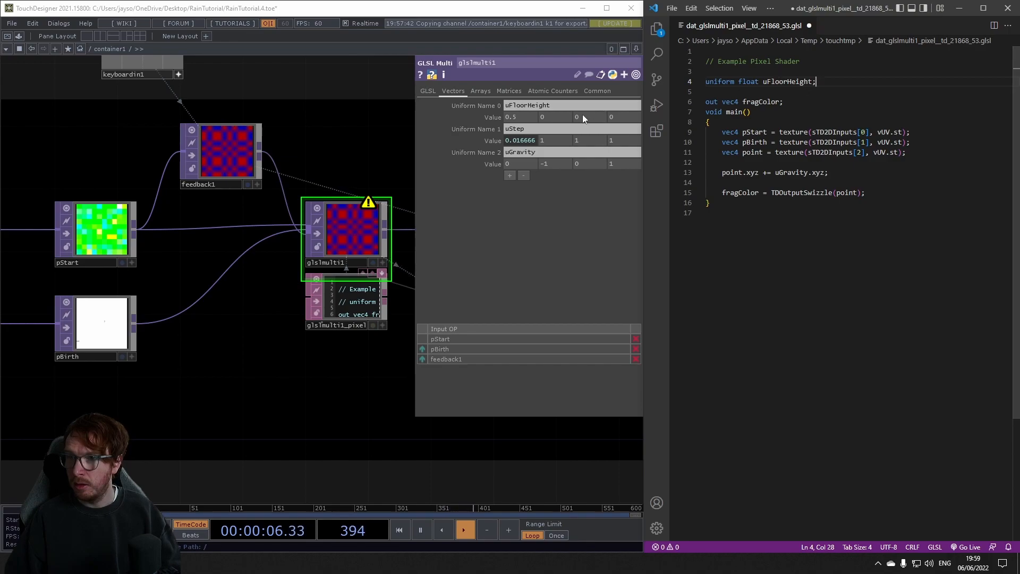
# Add a fourth channel named floorHeight to the constant1 CHOP
pyautogui.scroll(-3, 231, 148)
pyautogui.moveTo(63, 141); pyautogui.dragTo(404, 205)
pyautogui.scroll(3, 158, 246)
pyautogui.moveTo(176, 248); pyautogui.dragTo(322, 268)
pyautogui.moveTo(214, 260); pyautogui.dragTo(269, 259)
pyautogui.click(196, 196)
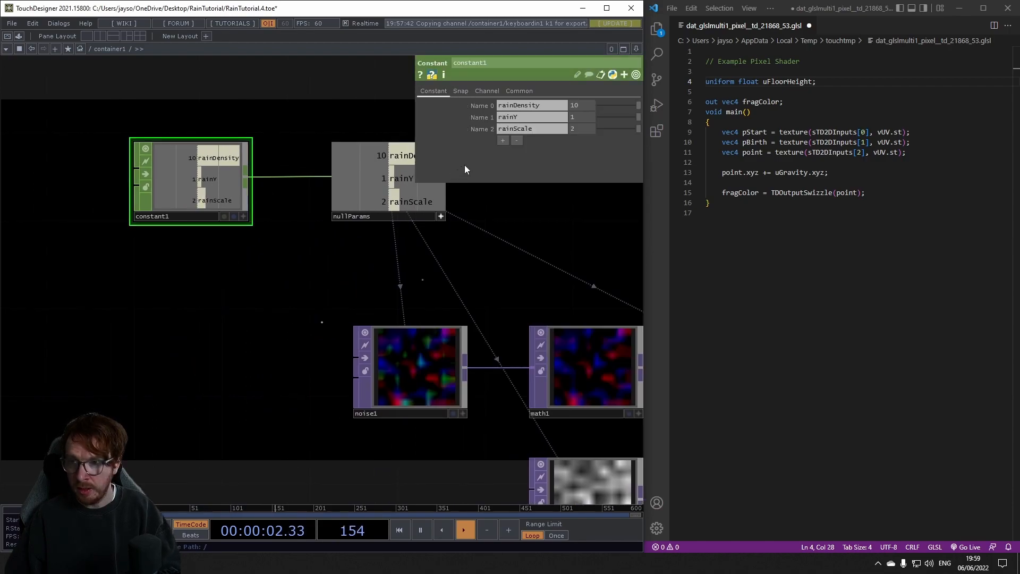
pyautogui.click(503, 141)
pyautogui.click(515, 140)
pyautogui.write('floorHeight')
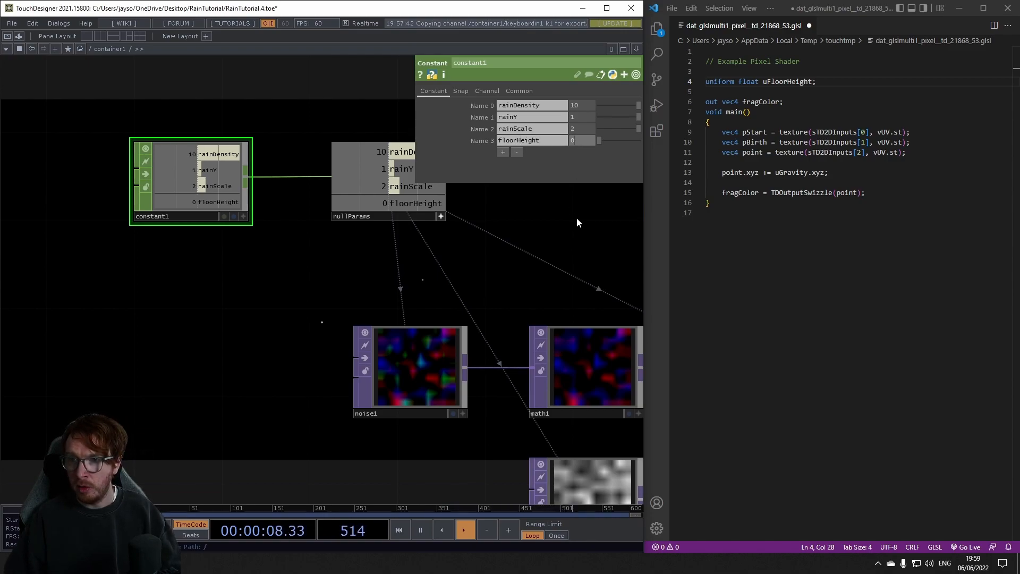
# Export nullParams' floorHeight channel to the first value of the uFloorHeight uniform on glslmulti1
pyautogui.press('h')
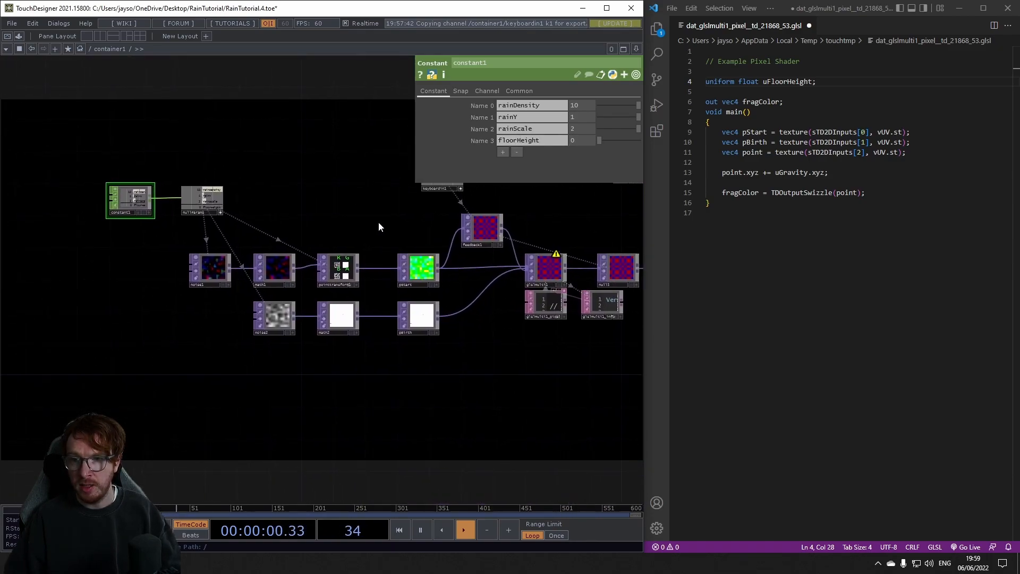
pyautogui.scroll(5, 340, 212)
pyautogui.moveTo(327, 222); pyautogui.dragTo(448, 226)
pyautogui.moveTo(347, 238); pyautogui.dragTo(291, 248)
pyautogui.click(523, 383)
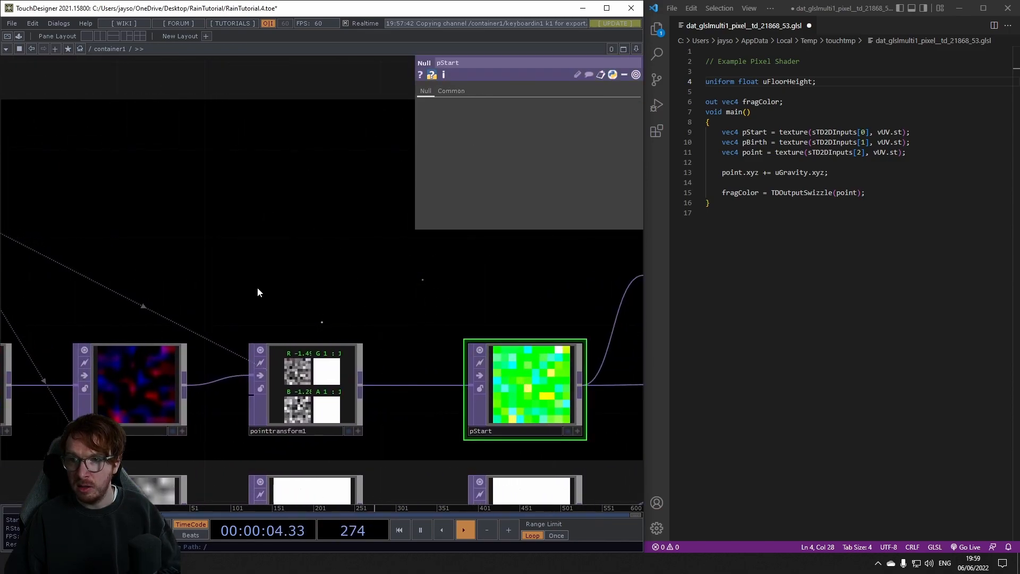
pyautogui.scroll(-3, 159, 202)
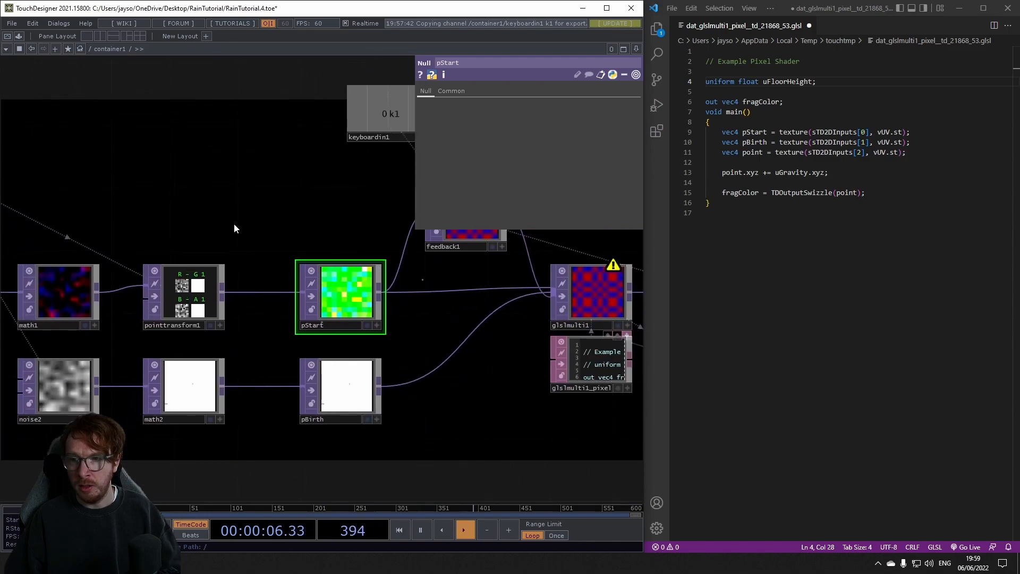
pyautogui.moveTo(345, 238); pyautogui.dragTo(244, 285)
pyautogui.click(501, 353)
pyautogui.moveTo(187, 228); pyautogui.dragTo(310, 253)
pyautogui.moveTo(215, 272); pyautogui.dragTo(510, 116)
pyautogui.click(536, 111)
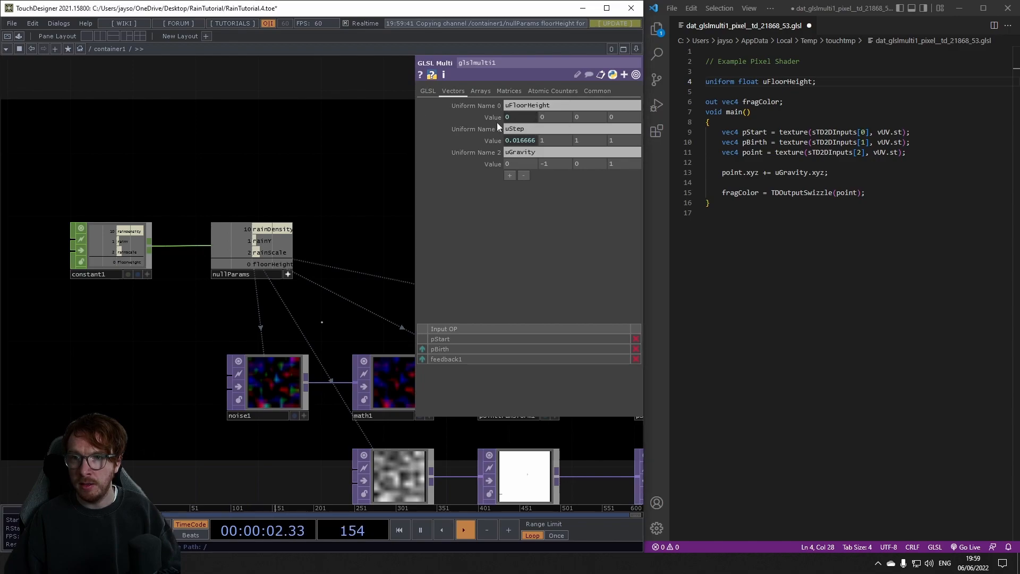
# Declare uniform float uStep; below the uFloorHeight declaration in the shader
pyautogui.moveTo(351, 154); pyautogui.dragTo(285, 181)
pyautogui.scroll(-5, 300, 179)
pyautogui.moveTo(223, 161); pyautogui.dragTo(56, 123)
pyautogui.moveTo(314, 293); pyautogui.dragTo(261, 316)
pyautogui.click(810, 90)
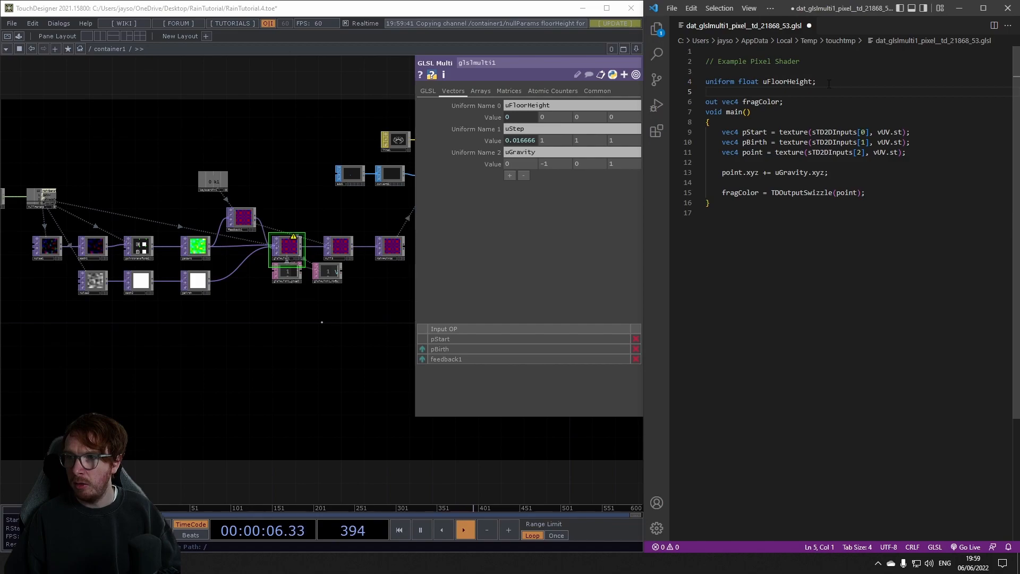
pyautogui.press('Return')
pyautogui.write('uniform ')
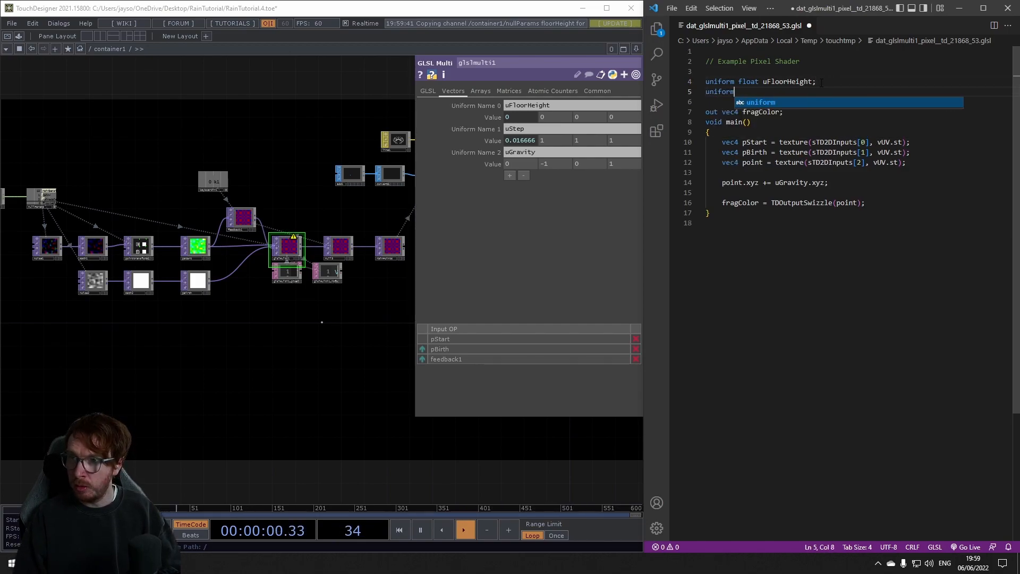
pyautogui.write('float ')
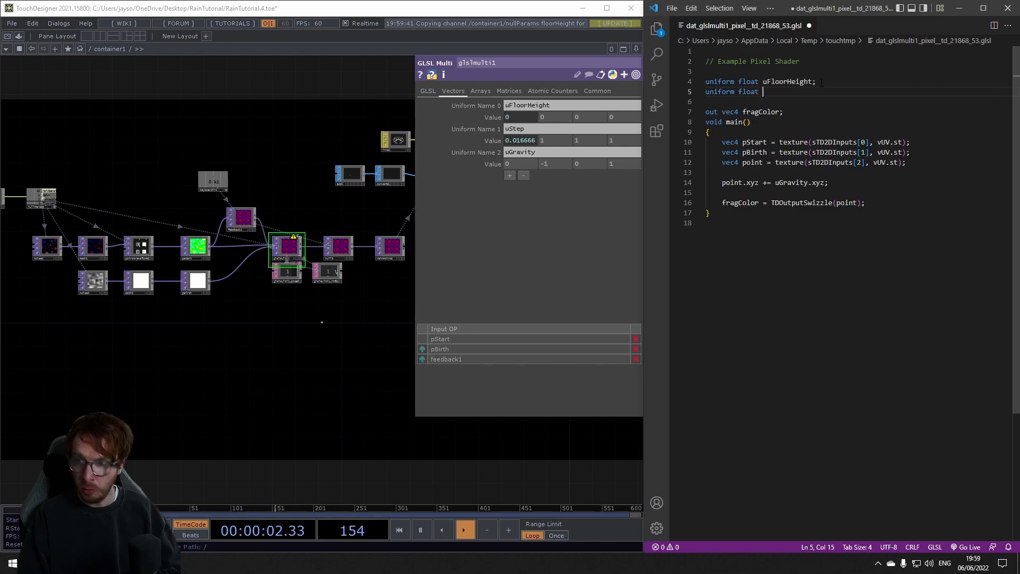
pyautogui.write('uStep;')
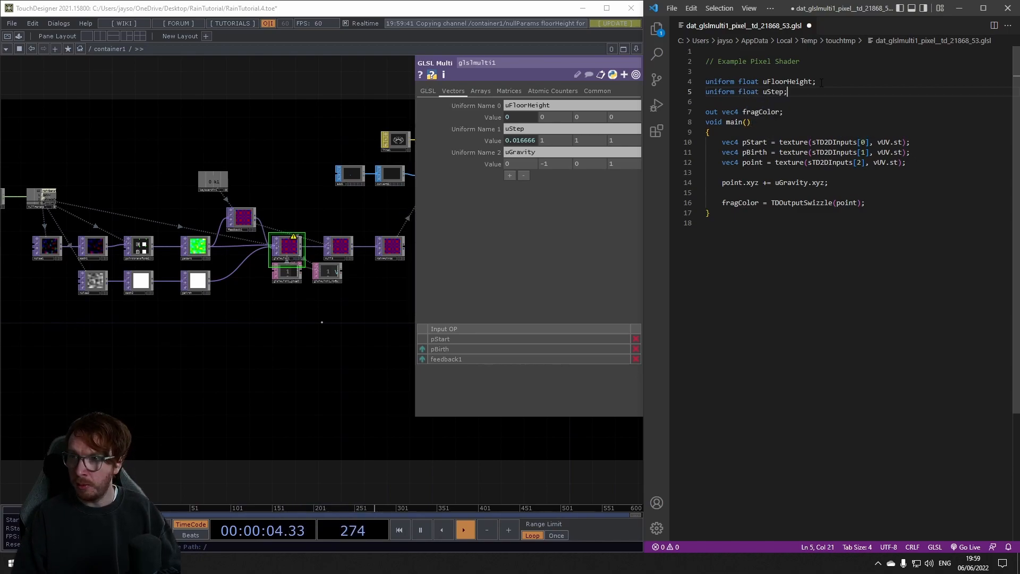
# Declare uniform vec3 uGravity; below the uStep declaration and save the shader
pyautogui.press('Return')
pyautogui.write('un')
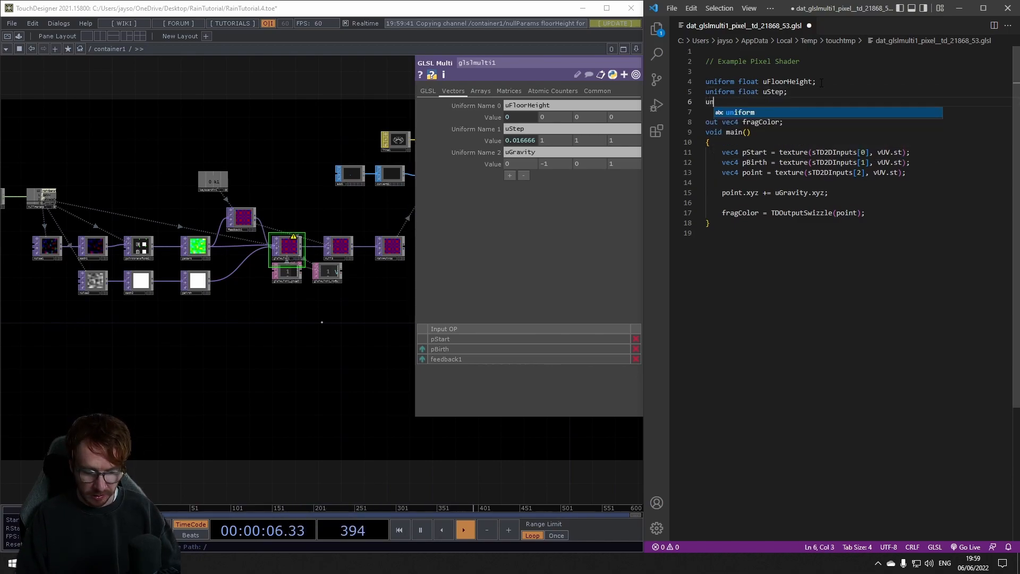
pyautogui.write('iform v')
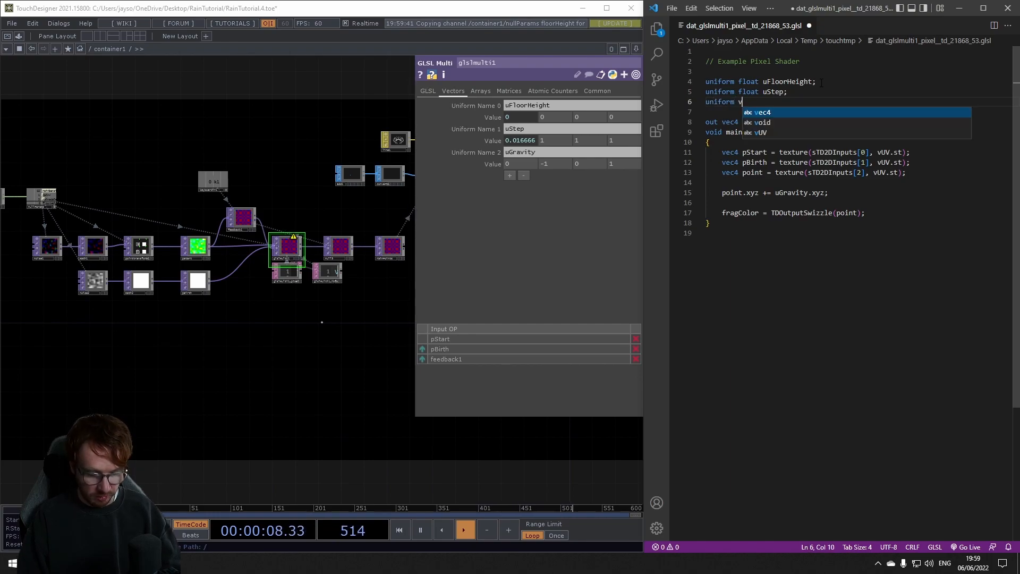
pyautogui.write('ec3 uGravit')
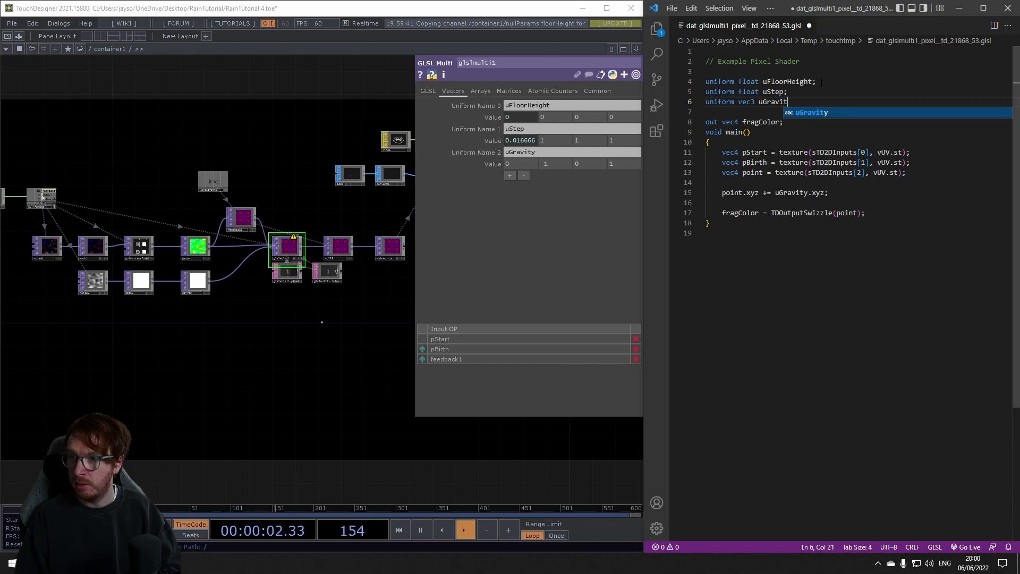
pyautogui.write('y;')
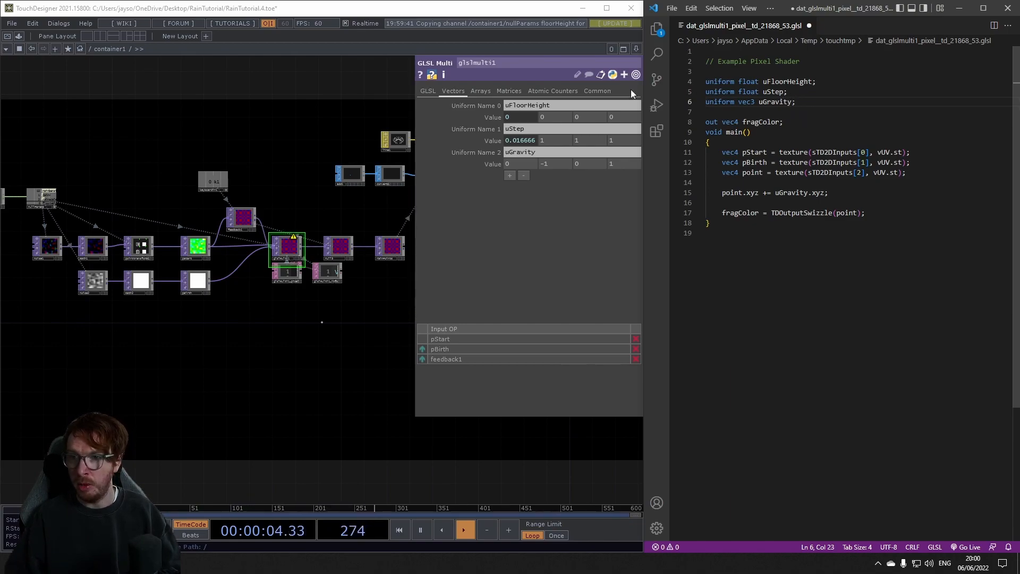
pyautogui.press('Down')
pyautogui.hotkey('ctrl', 's')
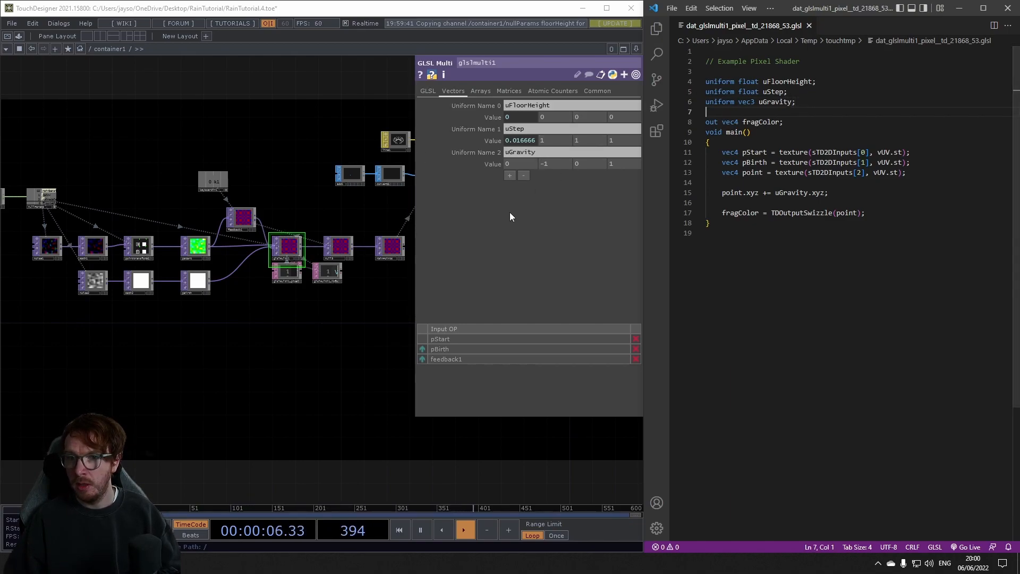
# Trigger the keyboard reset of feedback1 to restart the point simulation
pyautogui.moveTo(350, 325); pyautogui.dragTo(333, 342)
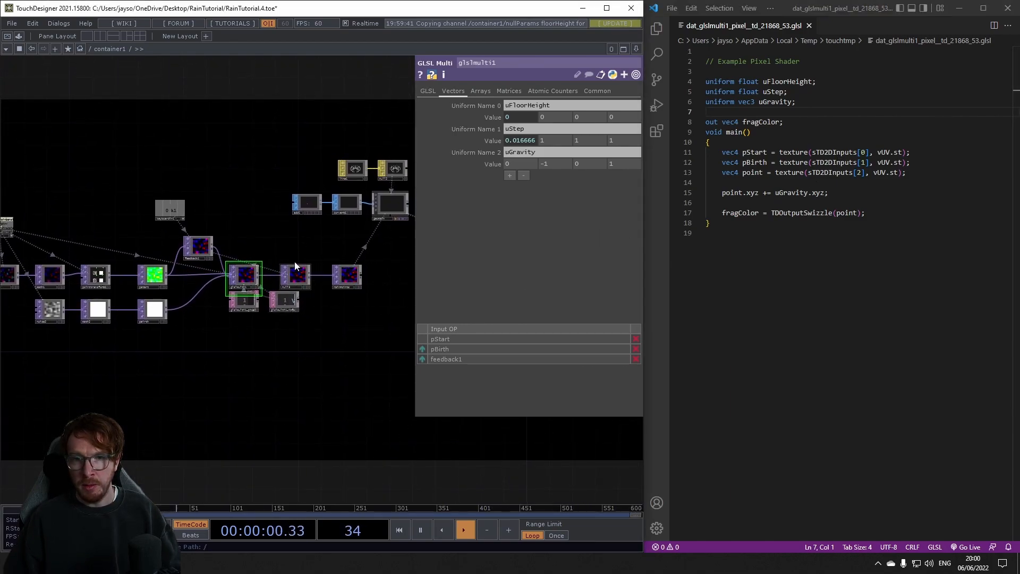
pyautogui.press('1')
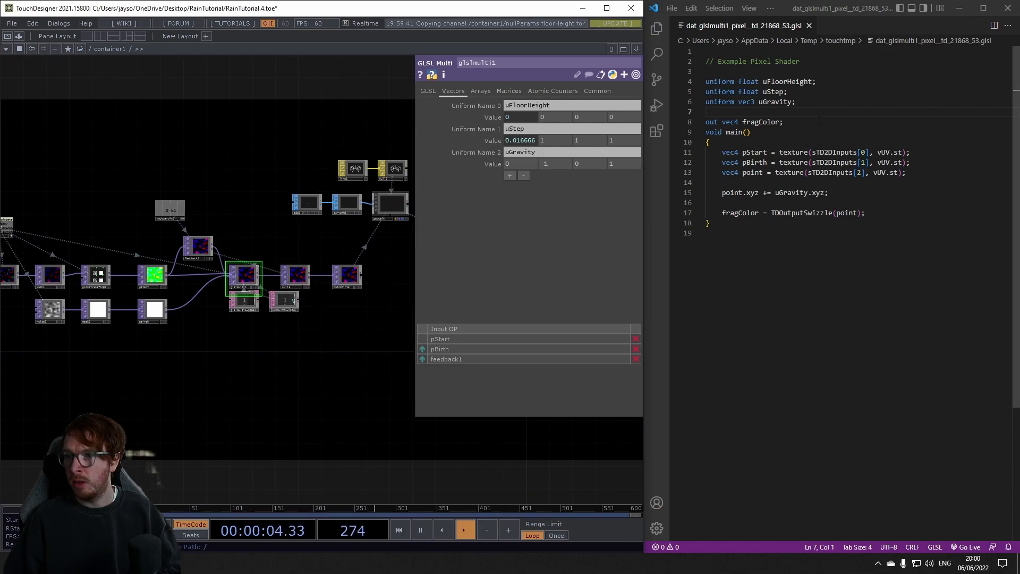
# Multiply uGravity.xyz by uStep in the point.xyz update line and save the shader
pyautogui.click(832, 192)
pyautogui.press('Left')
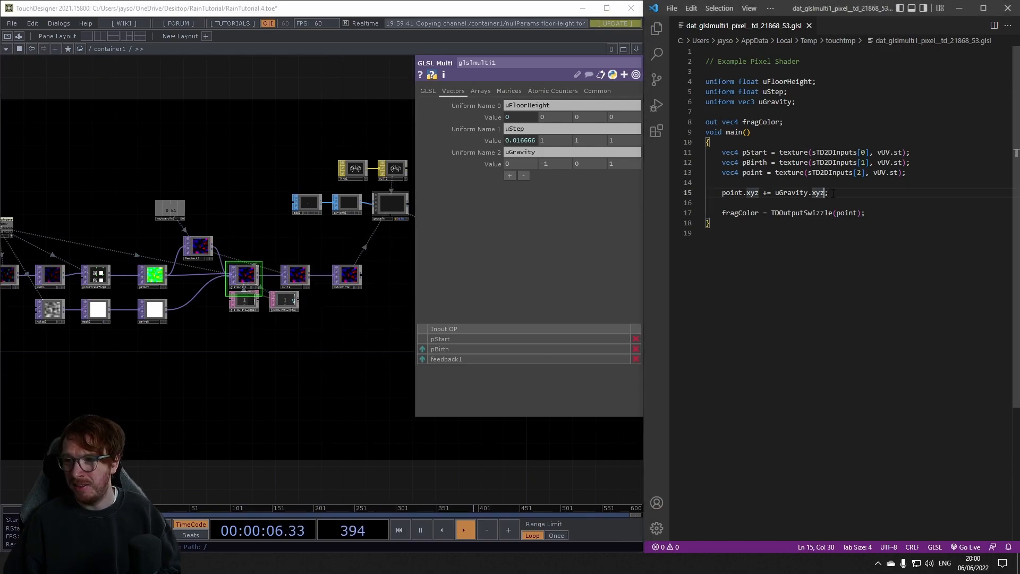
pyautogui.write('* ')
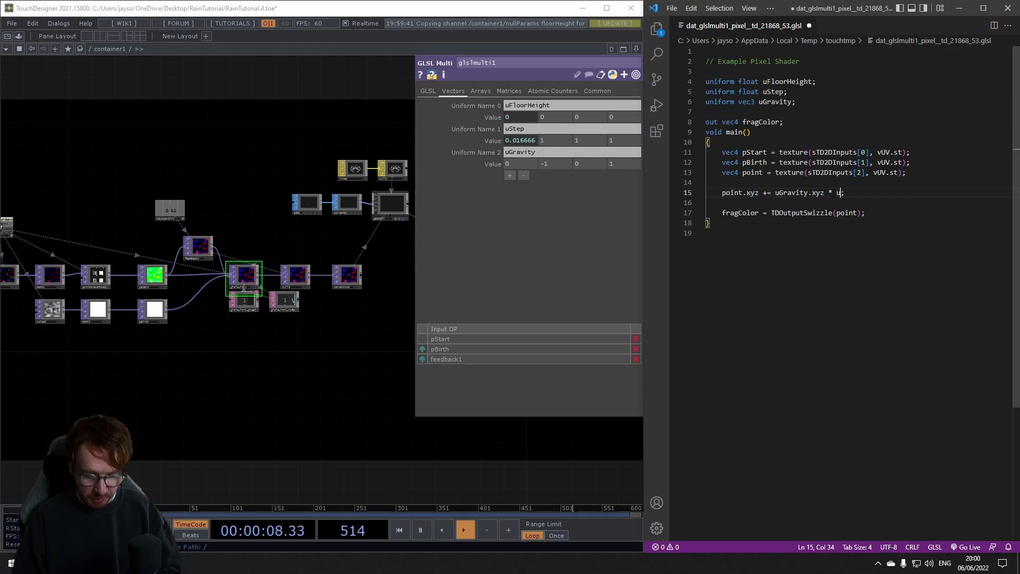
pyautogui.write('uStep')
pyautogui.hotkey('ctrl', 's')
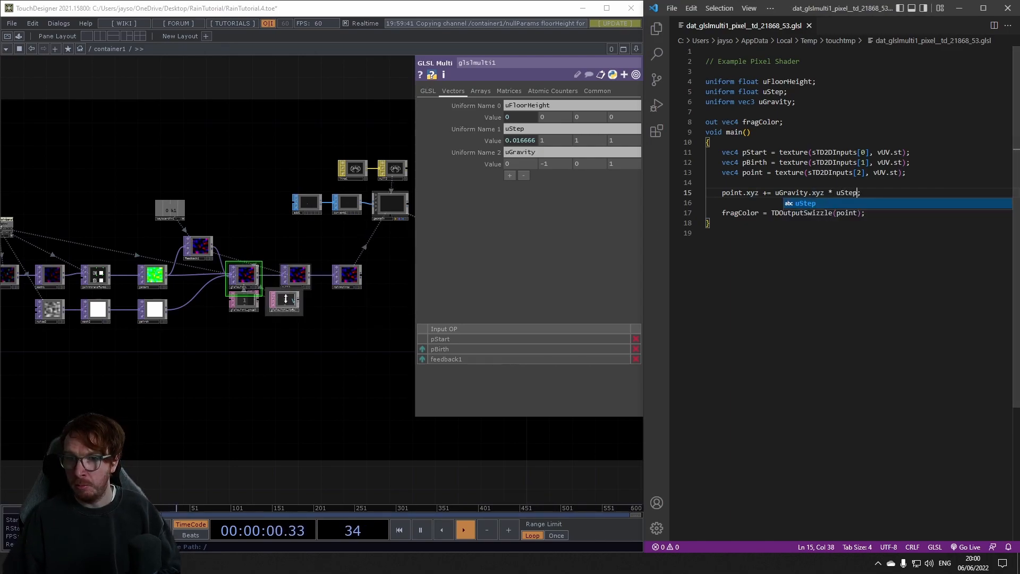
# Test sideways gravity by setting uGravity's first value to -1, and restore it to 0
pyautogui.click(339, 361)
pyautogui.moveTo(326, 310); pyautogui.dragTo(331, 199)
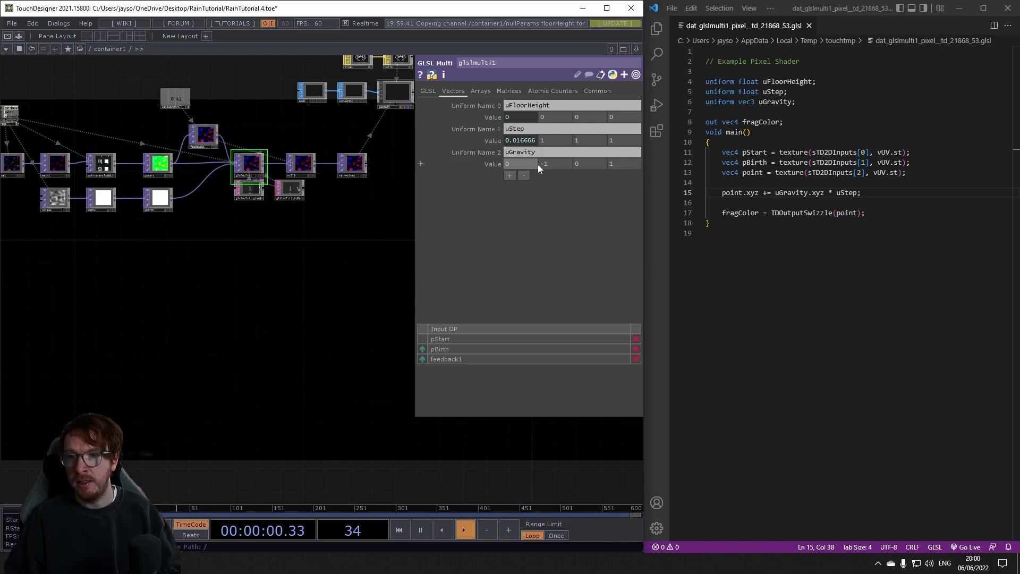
pyautogui.write('-1')
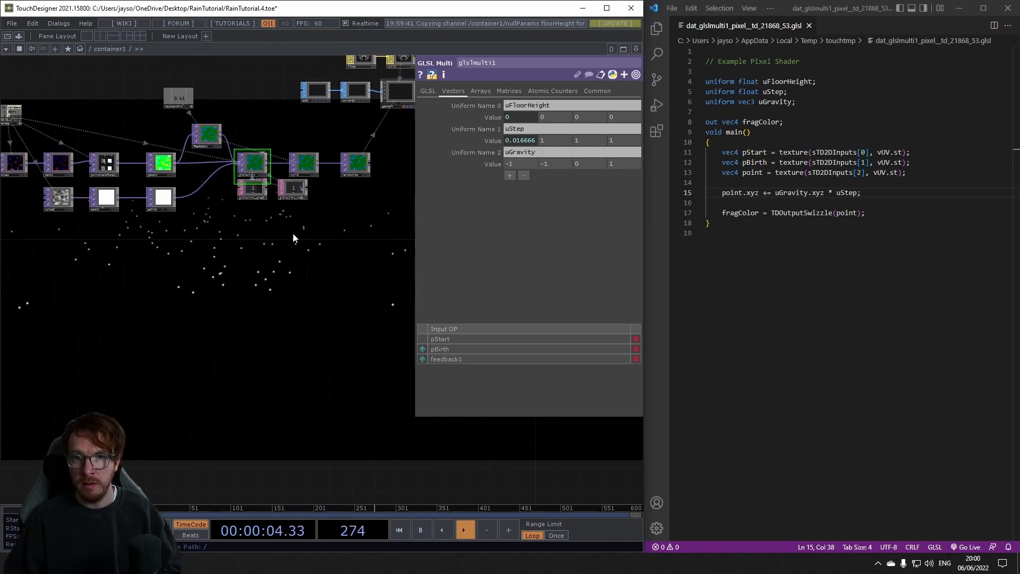
pyautogui.moveTo(523, 165); pyautogui.dragTo(476, 170)
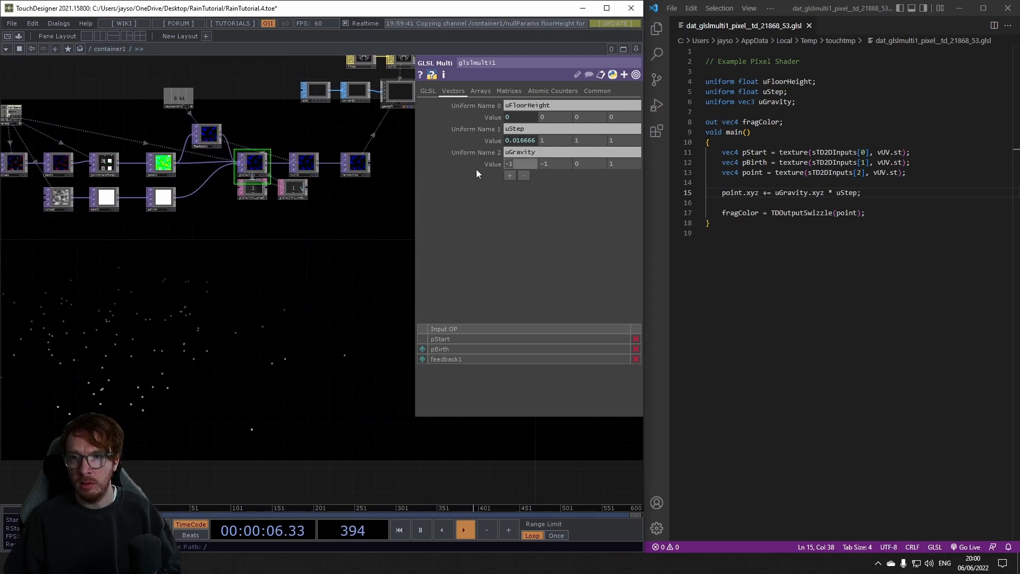
pyautogui.write('0')
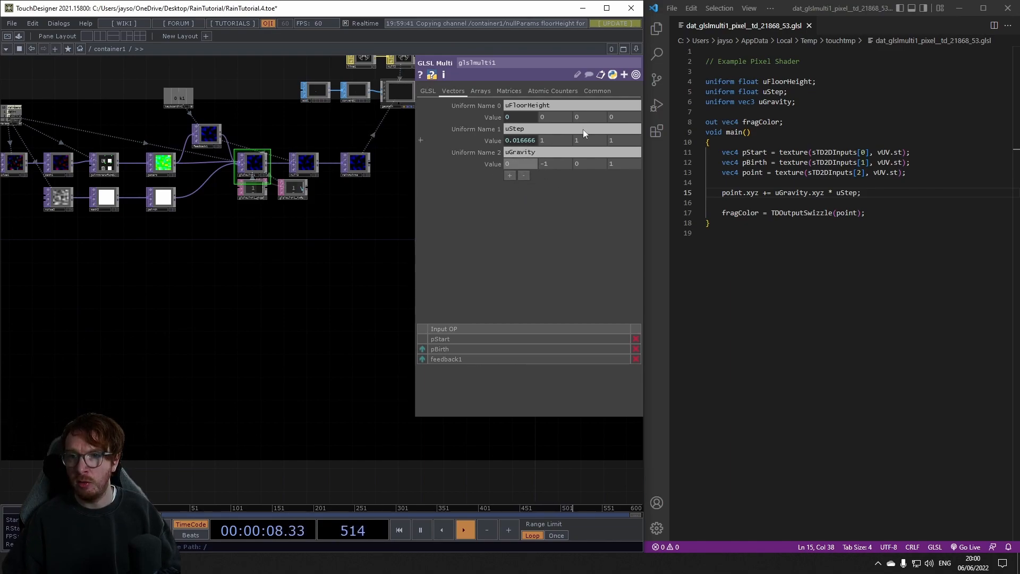
# Restart the falling points several times with the keyboard reset
pyautogui.click(293, 277)
pyautogui.press('1')
pyautogui.press('1')
pyautogui.press('1')
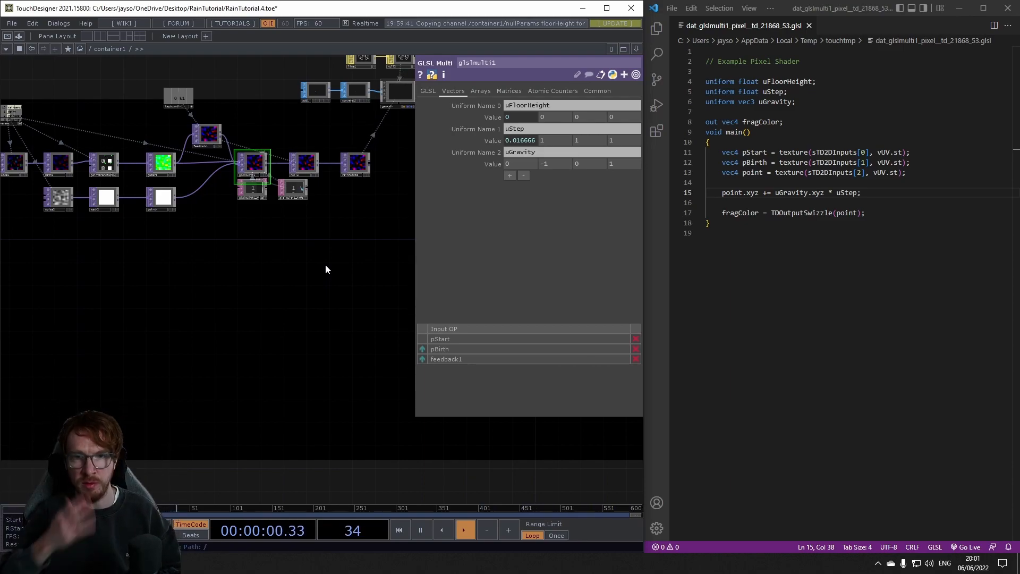
# Add an if (point.y <= uFloorHeight) block below the gravity line in the shader
pyautogui.click(872, 192)
pyautogui.press('Return')
pyautogui.press('Return')
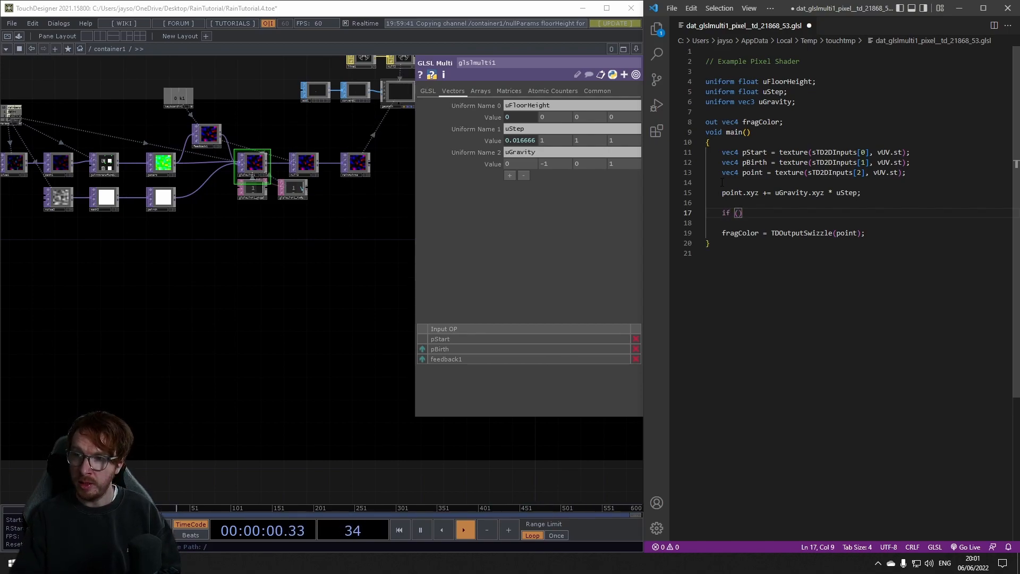
pyautogui.write('if (point.')
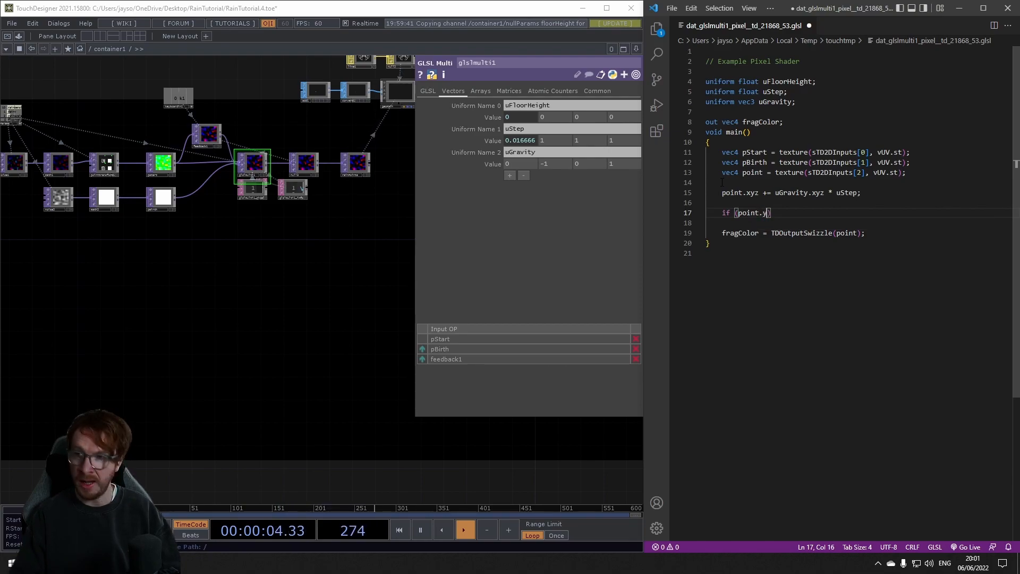
pyautogui.write('y <= uFloo')
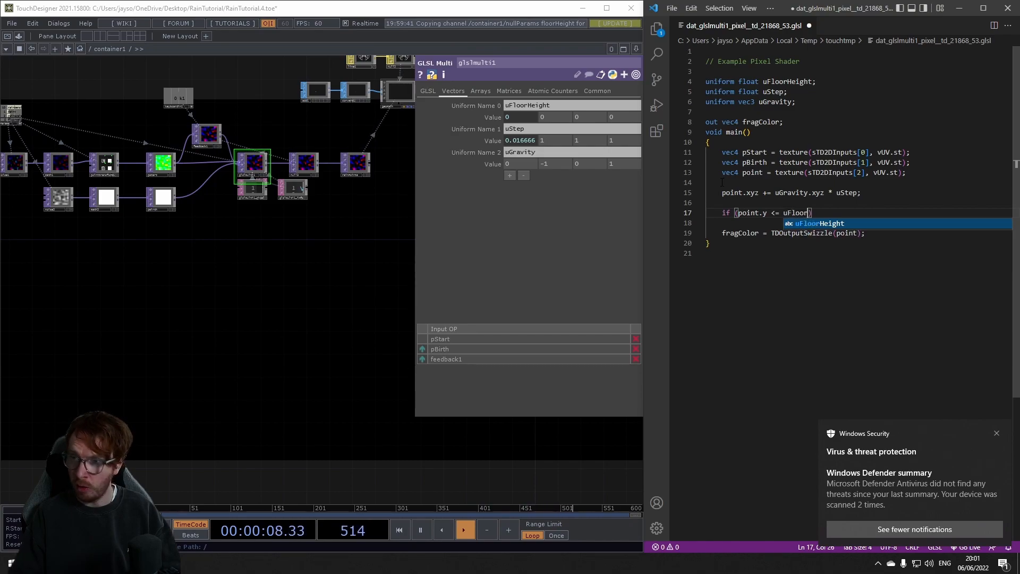
pyautogui.write('r')
pyautogui.press('Tab')
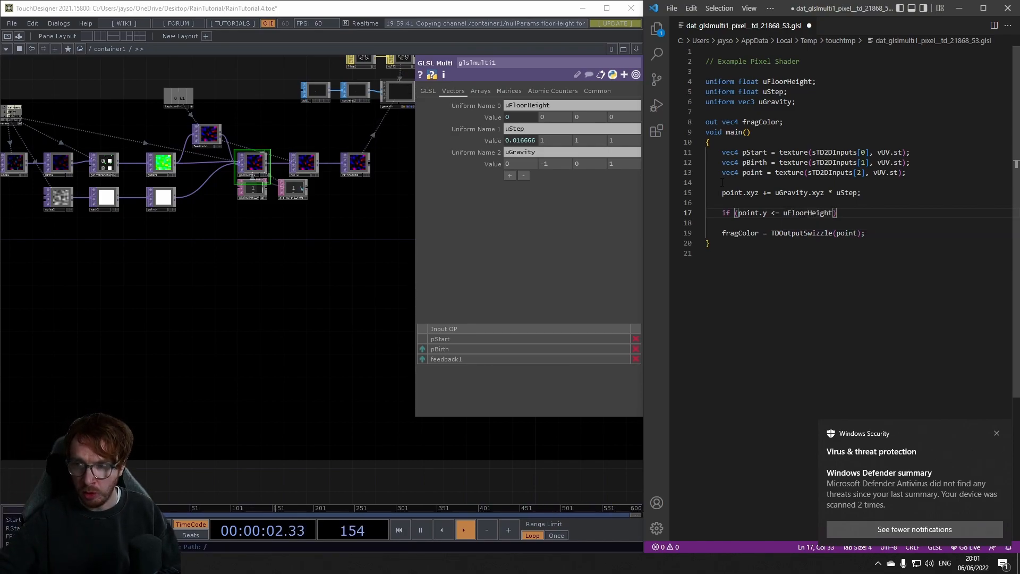
pyautogui.press('Down')
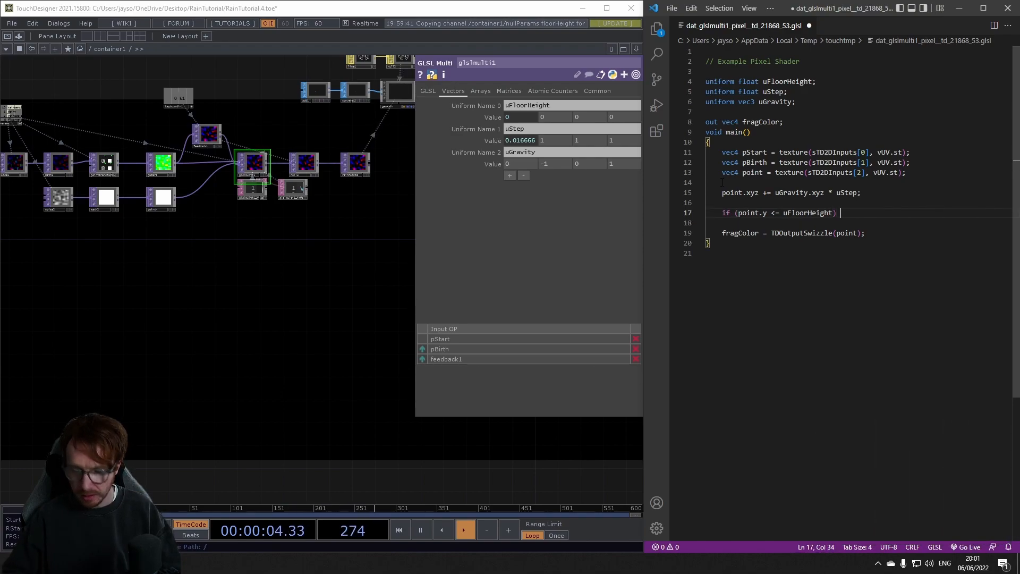
pyautogui.press('Return')
# Write point = pStart; inside the floor-height condition and save the shader
pyautogui.doubleClick(746, 151)
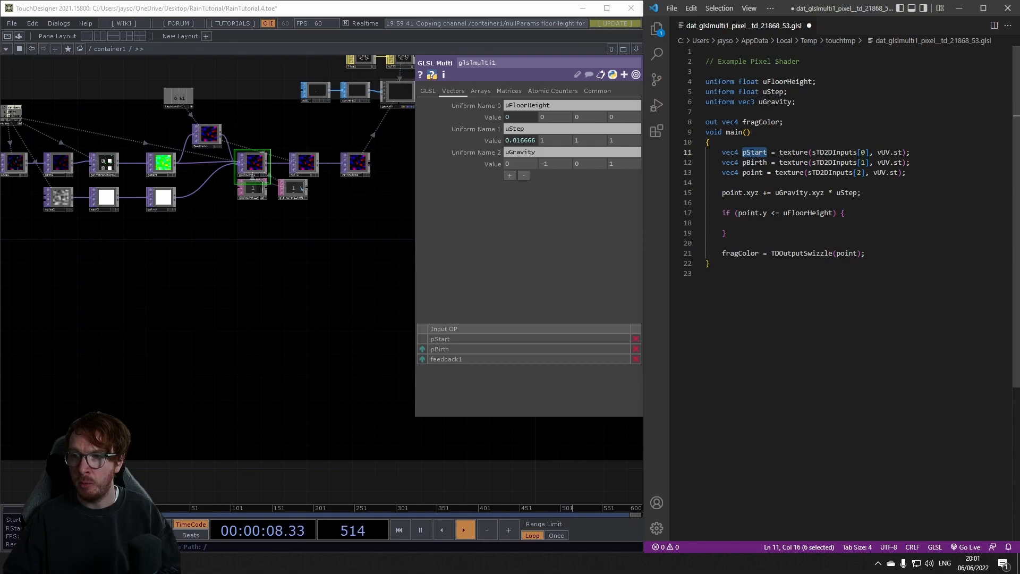
pyautogui.click(746, 223)
pyautogui.write('po')
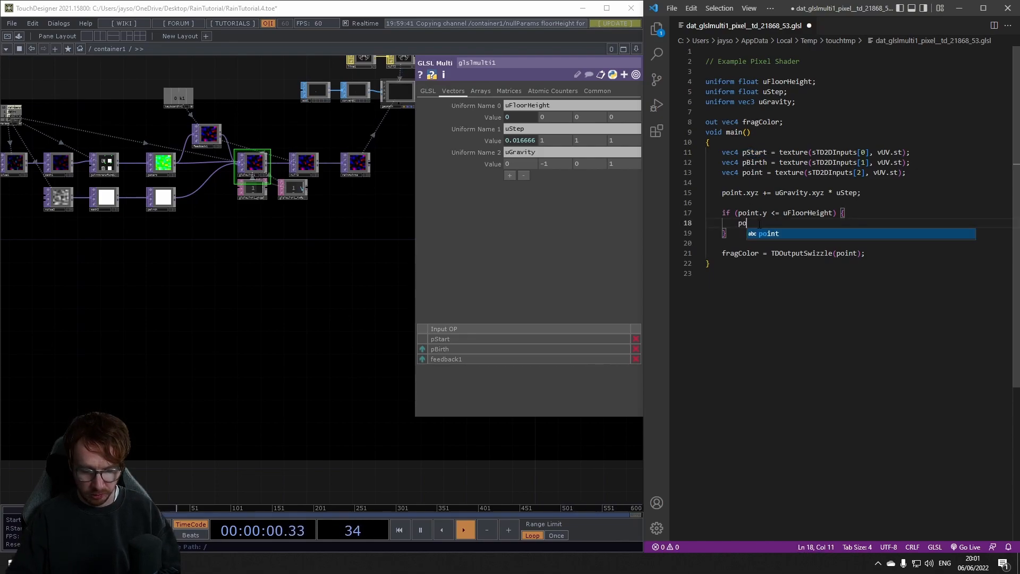
pyautogui.write('int = p')
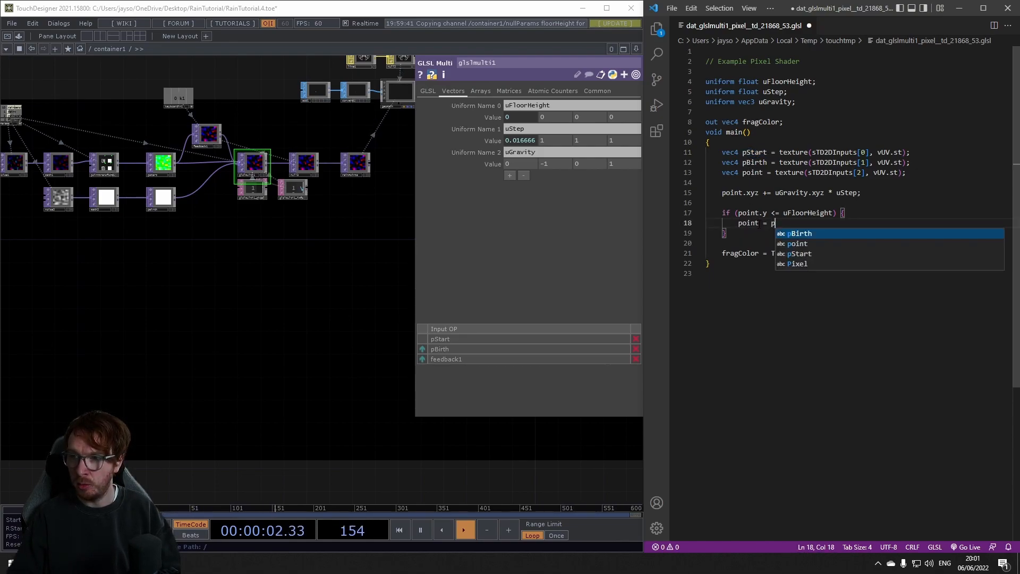
pyautogui.write('Start;')
pyautogui.hotkey('ctrl', 's')
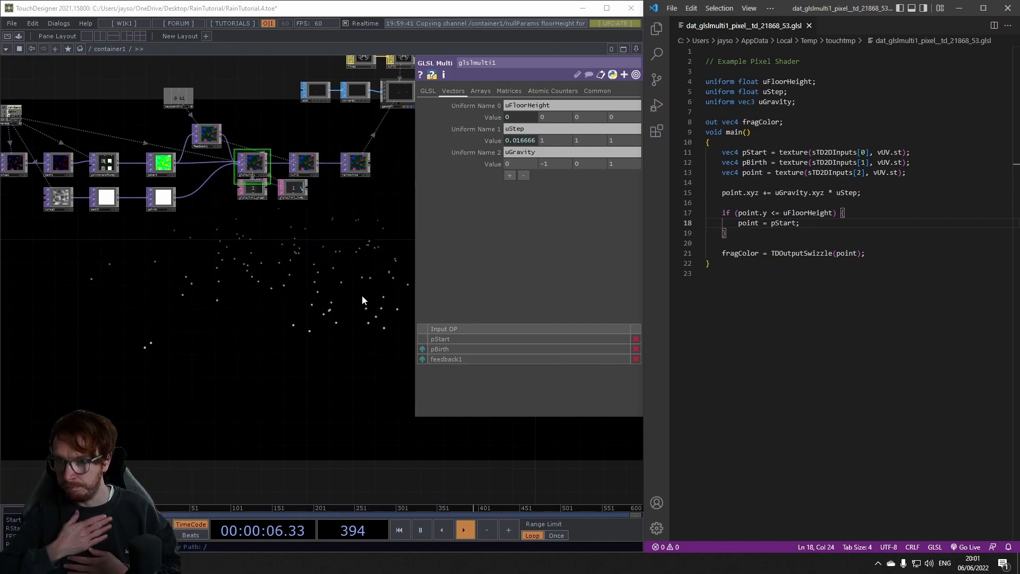
# Make room for new code between the gravity update and the floor-height condition in the shader
pyautogui.moveTo(133, 243); pyautogui.dragTo(170, 287)
pyautogui.scroll(5, 111, 239)
pyautogui.scroll(-4, 56, 264)
pyautogui.scroll(4, 295, 280)
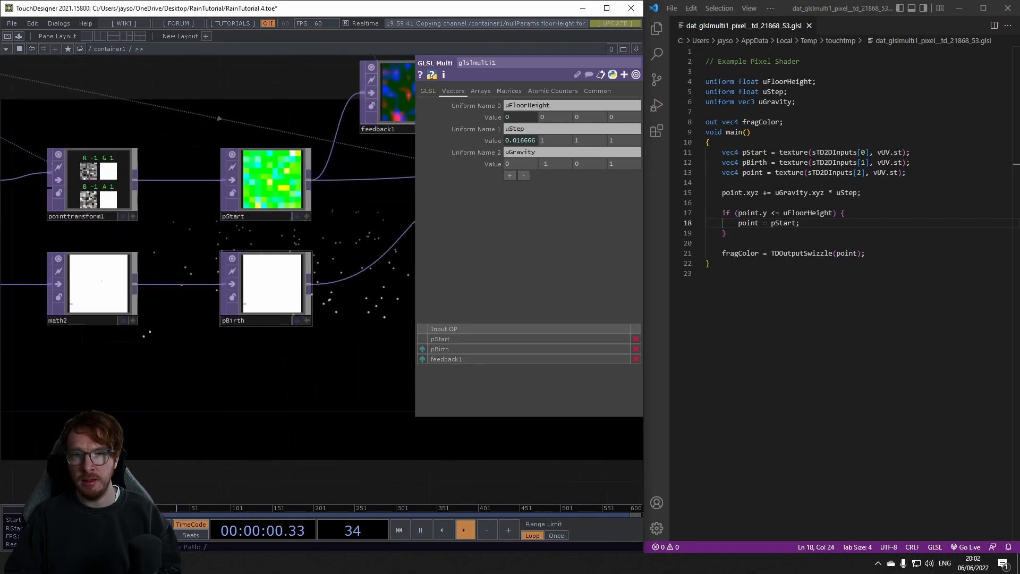
pyautogui.scroll(-4, 266, 293)
pyautogui.moveTo(278, 301); pyautogui.dragTo(260, 251)
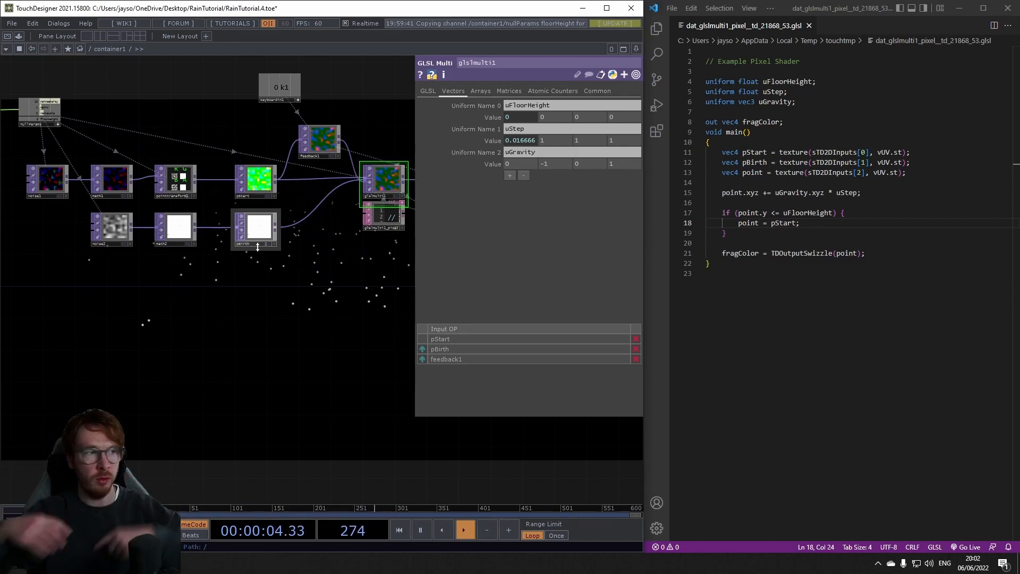
pyautogui.click(770, 202)
pyautogui.press('Return')
pyautogui.press('Return')
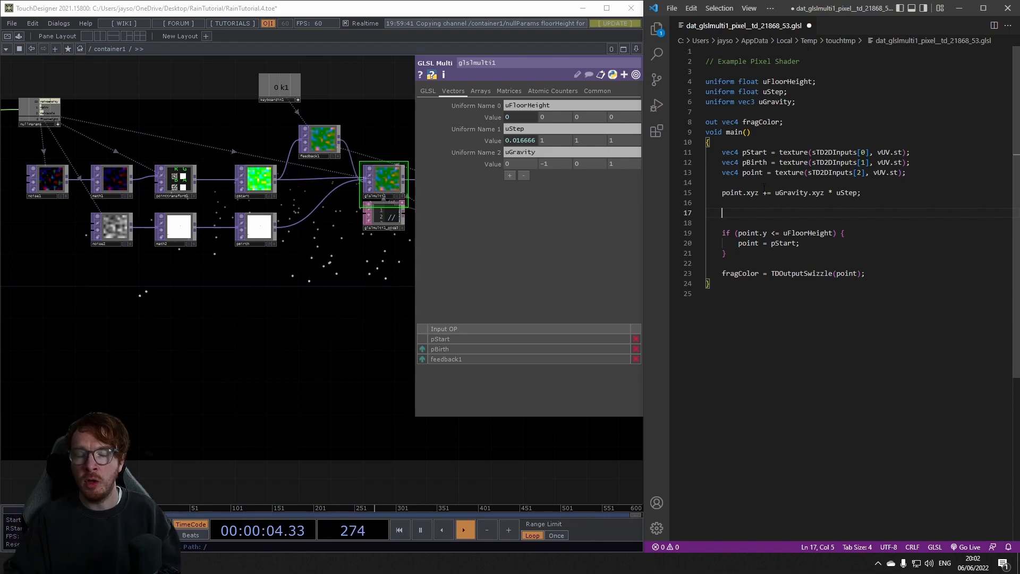
# Check the alpha channel of pointtransform1 and set noise1's output Alpha to Zero
pyautogui.scroll(10, 177, 170)
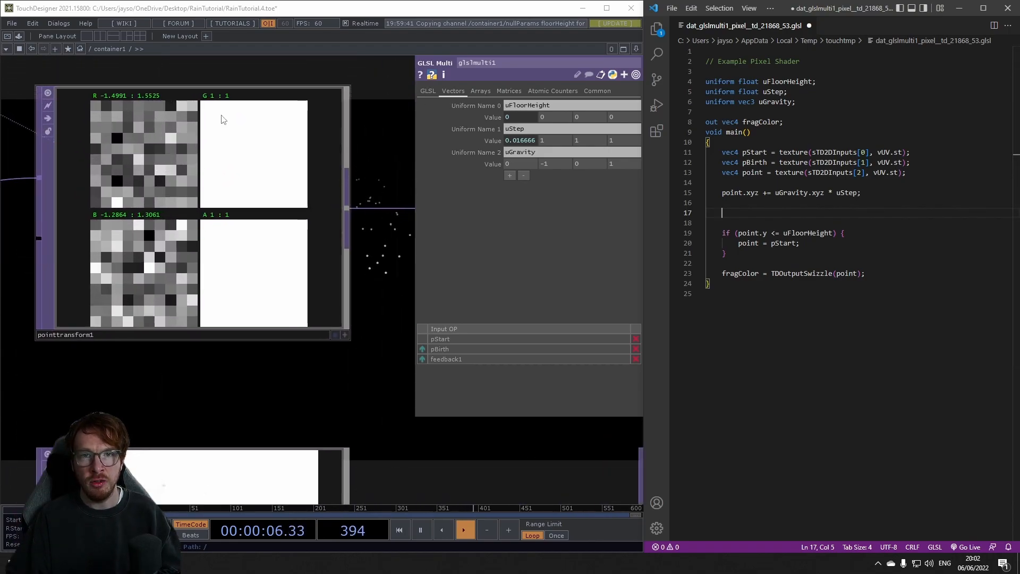
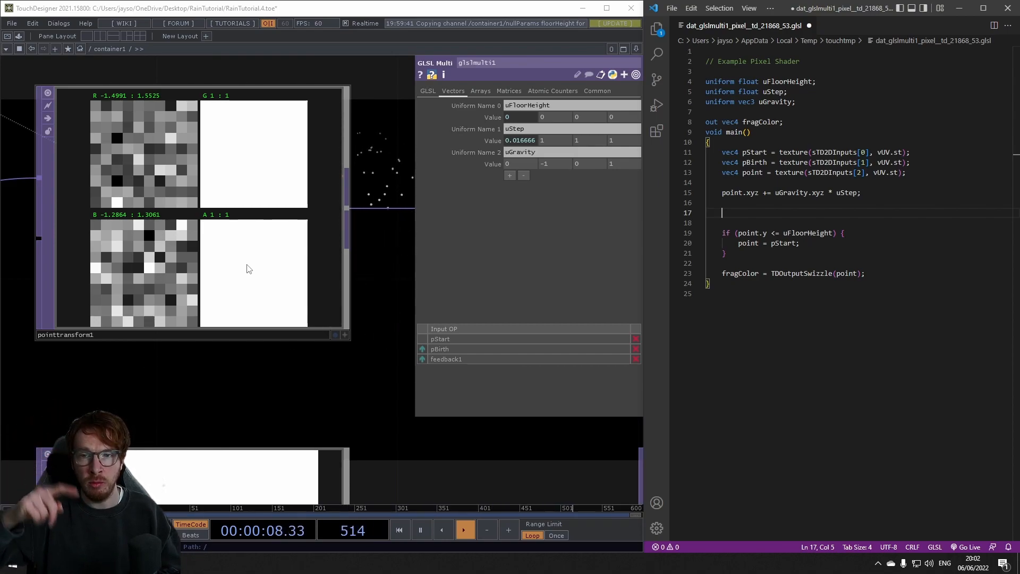
pyautogui.scroll(-6, 249, 269)
pyautogui.scroll(8, 237, 260)
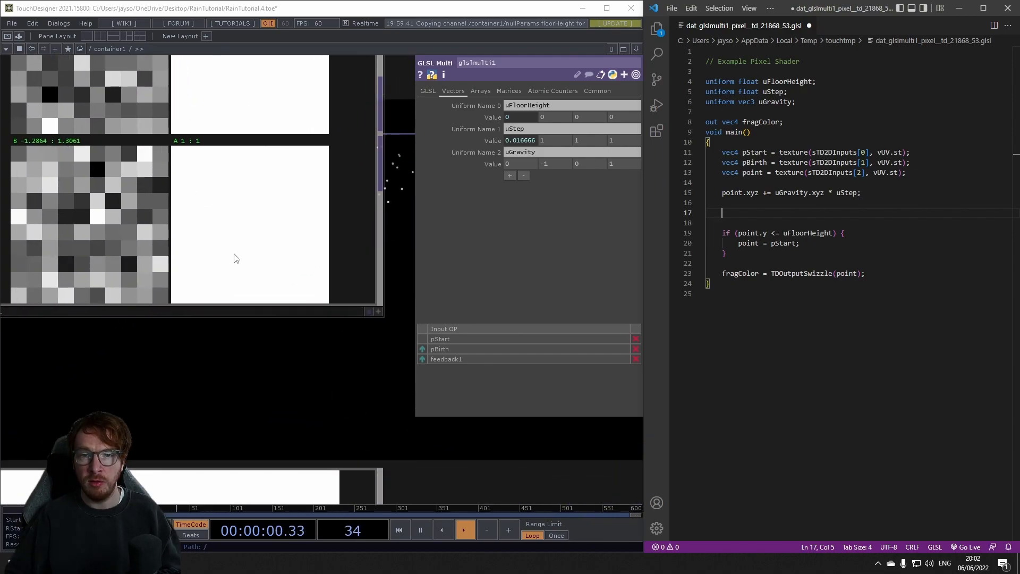
pyautogui.scroll(-6, 271, 249)
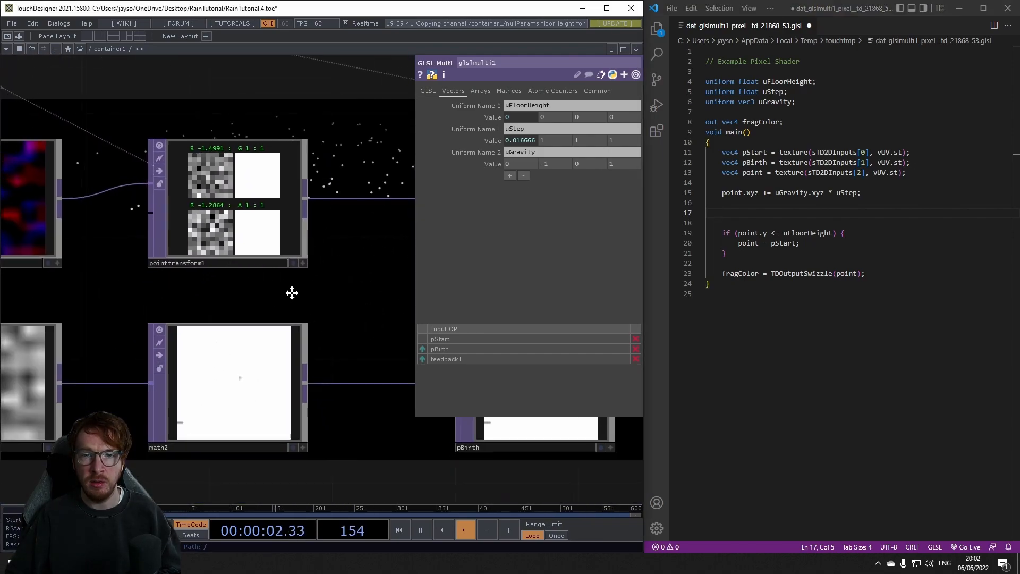
pyautogui.moveTo(83, 333); pyautogui.dragTo(134, 323)
pyautogui.click(193, 231)
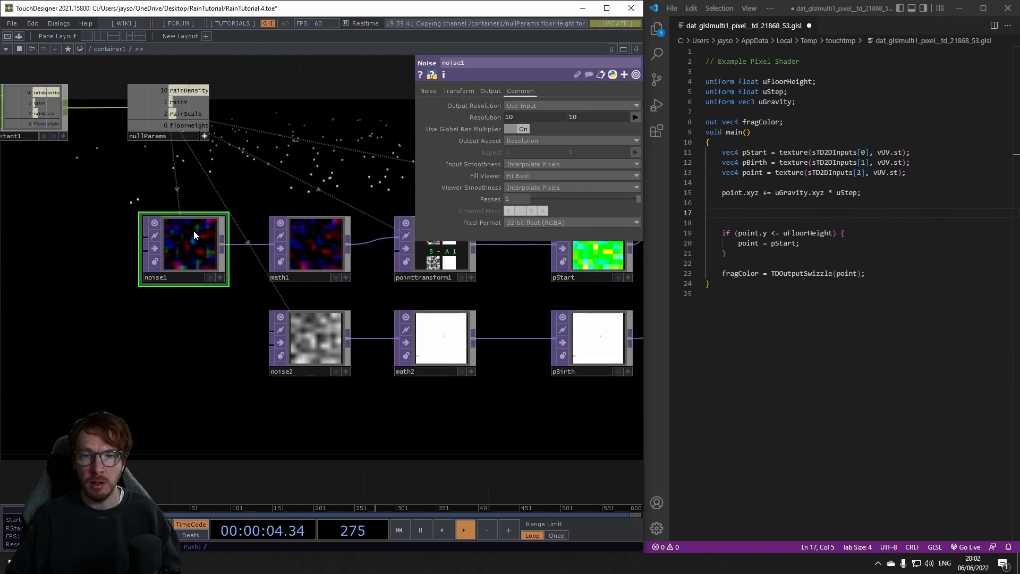
pyautogui.scroll(3, 189, 253)
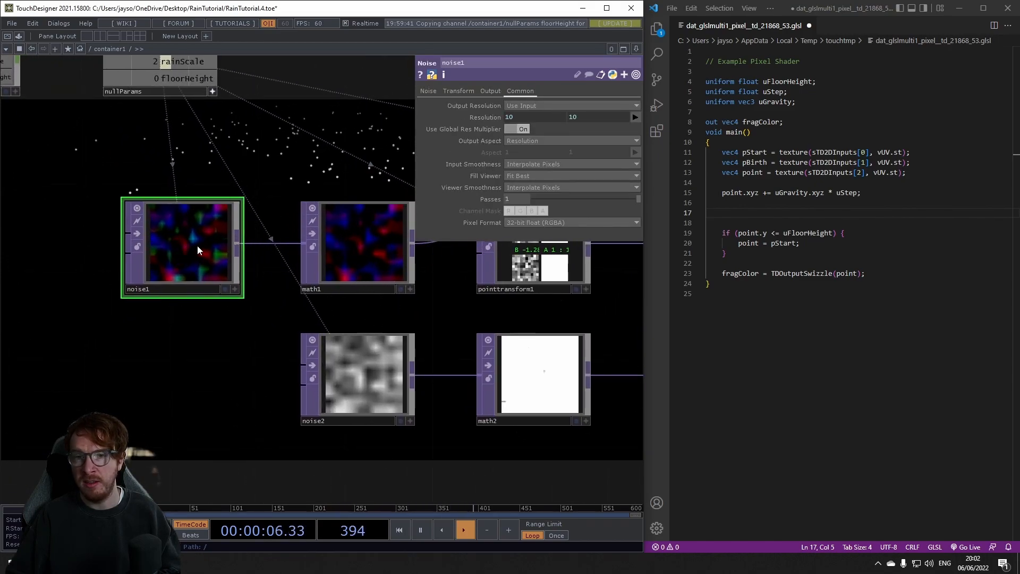
pyautogui.moveTo(256, 198); pyautogui.dragTo(194, 209)
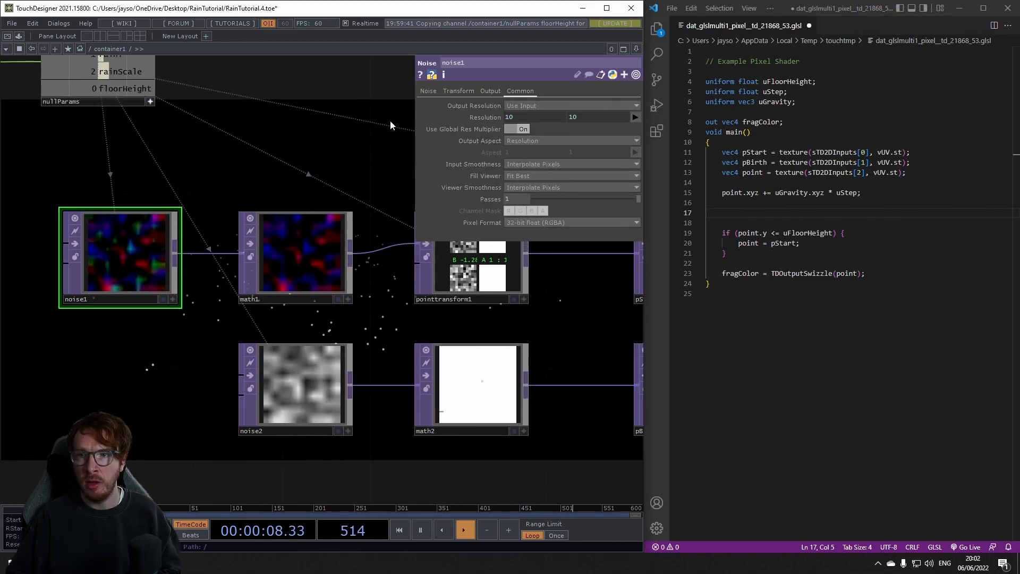
pyautogui.click(490, 92)
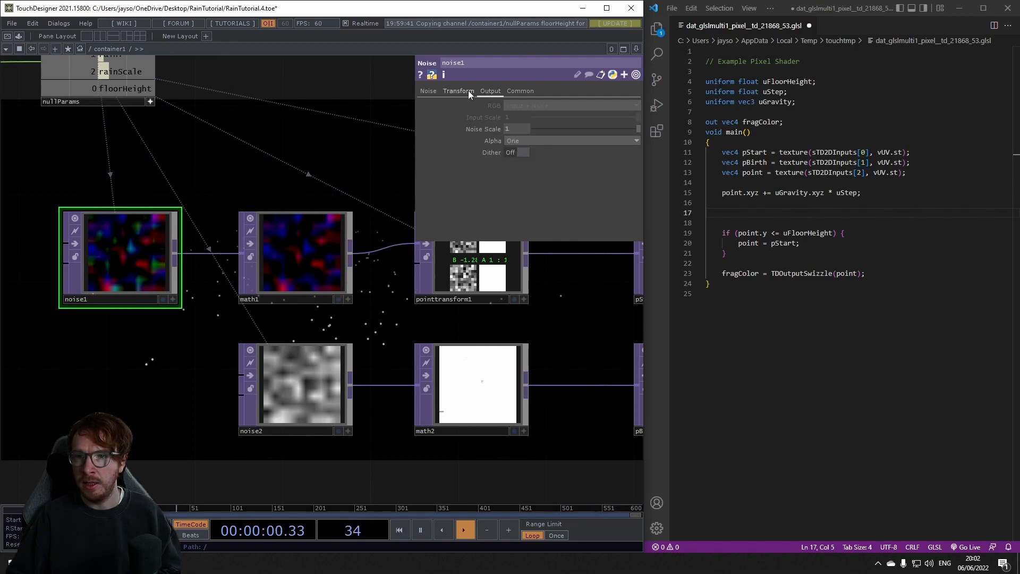
pyautogui.click(518, 142)
pyautogui.click(521, 149)
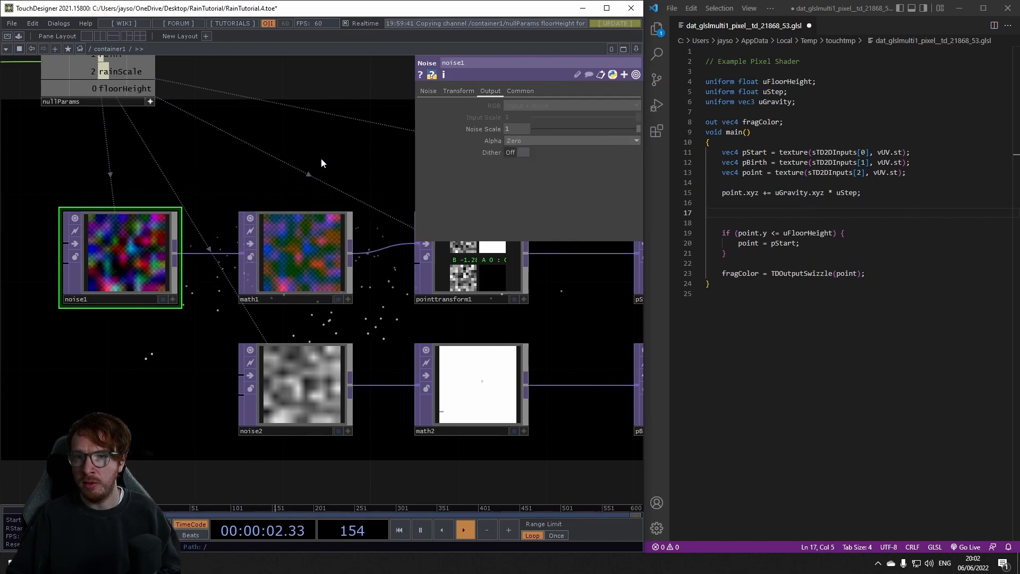
# Add an if (point.w >= pBirth.x) block between the gravity line and the floor-height condition in the shader
pyautogui.moveTo(317, 158); pyautogui.dragTo(224, 151)
pyautogui.moveTo(329, 147); pyautogui.dragTo(79, 178)
pyautogui.scroll(-3, 82, 179)
pyautogui.scroll(5, 213, 300)
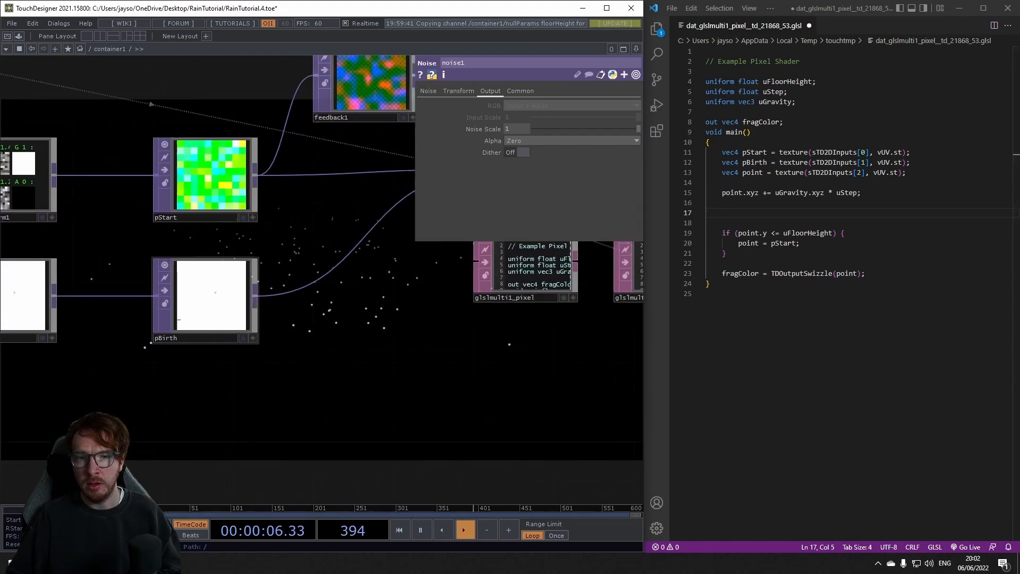
pyautogui.scroll(-4, 206, 350)
pyautogui.moveTo(255, 346); pyautogui.dragTo(218, 353)
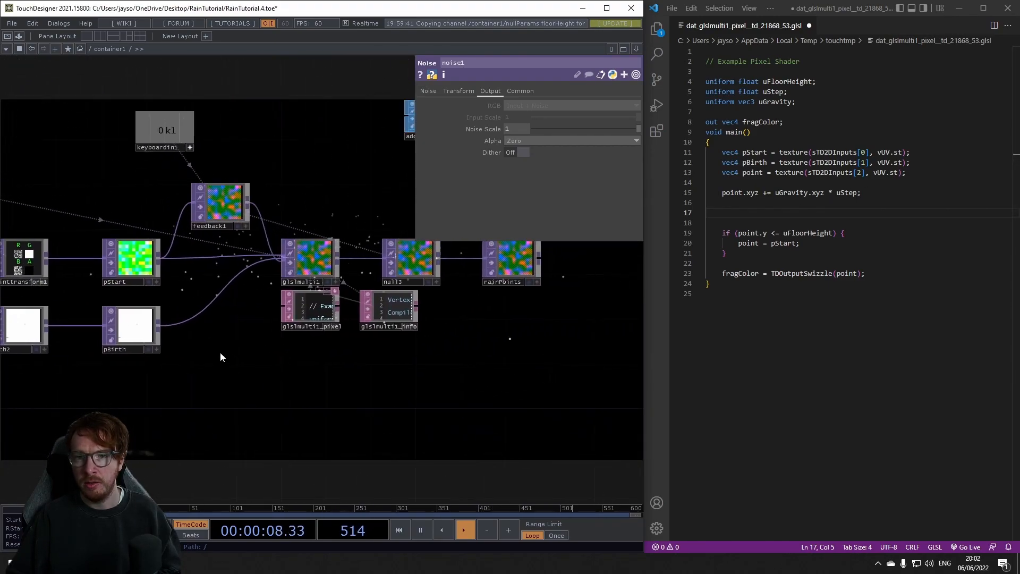
pyautogui.click(738, 212)
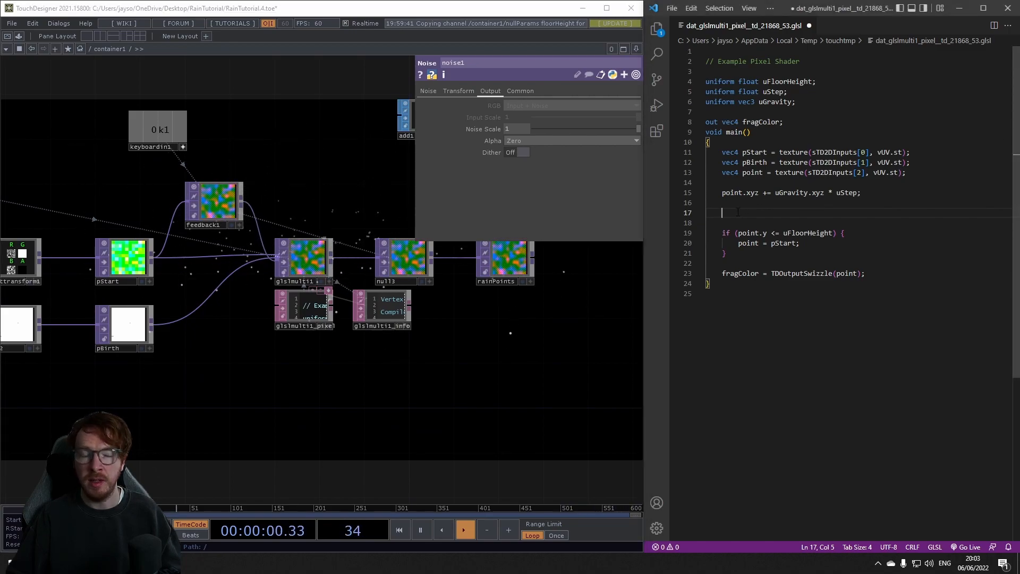
pyautogui.write('if *')
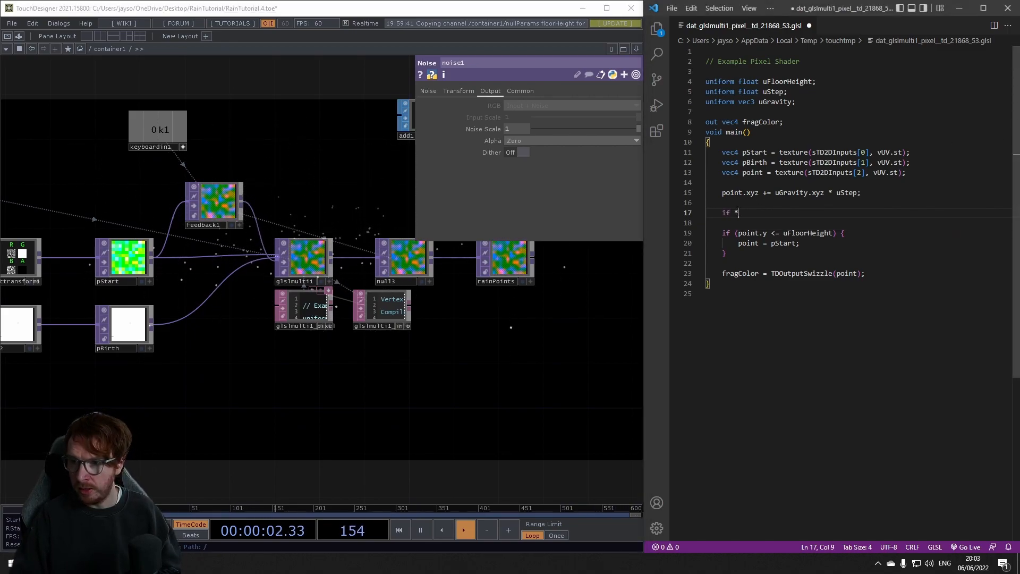
pyautogui.write('point.w >=')
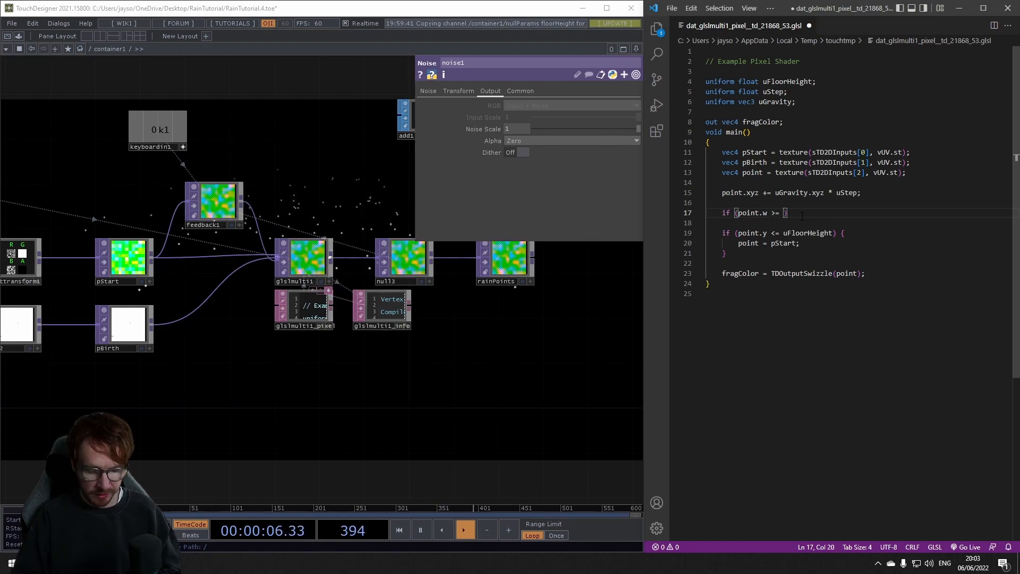
pyautogui.write('u')
pyautogui.press('BackSpace')
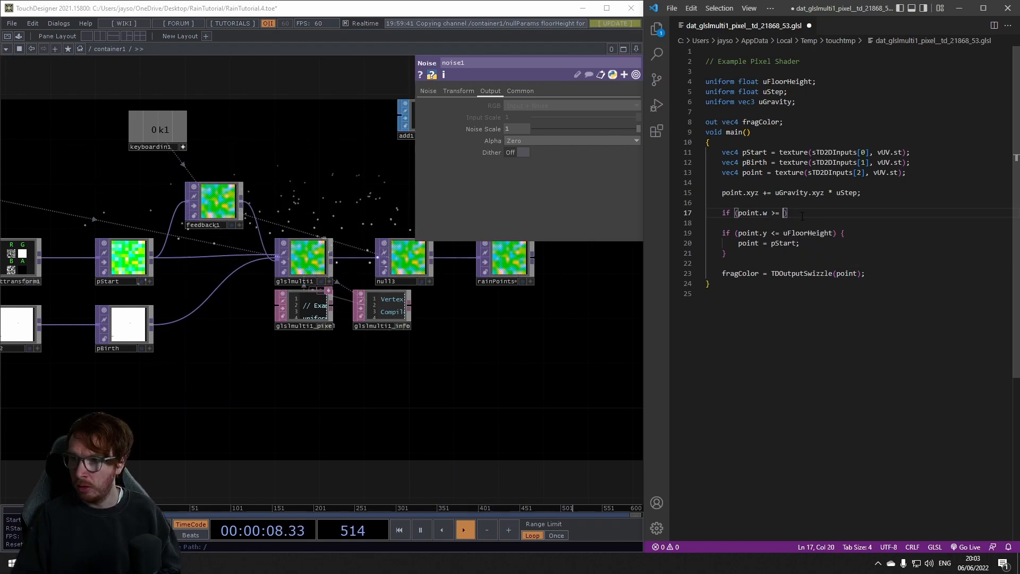
pyautogui.write('pBi')
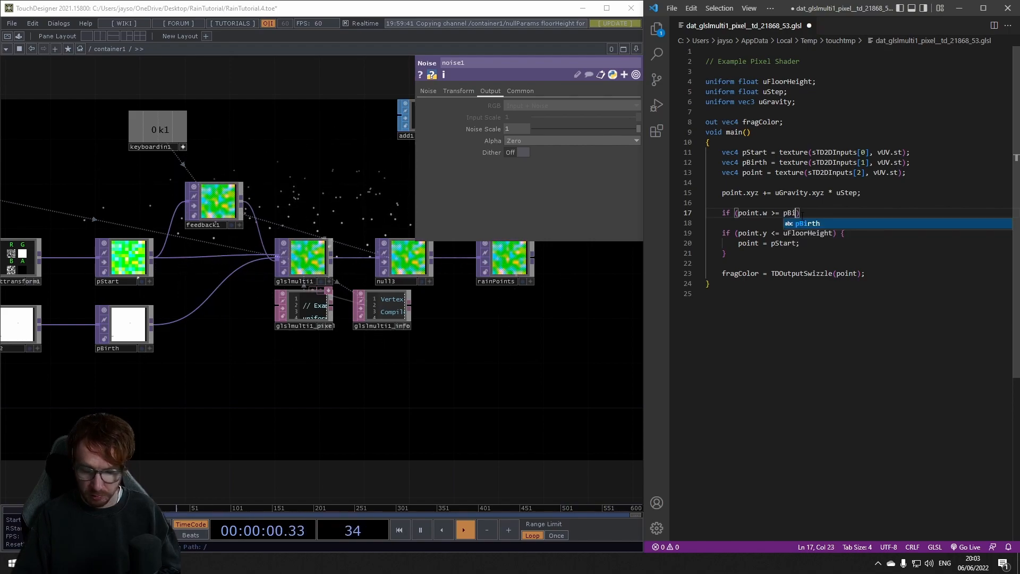
pyautogui.write('rth.')
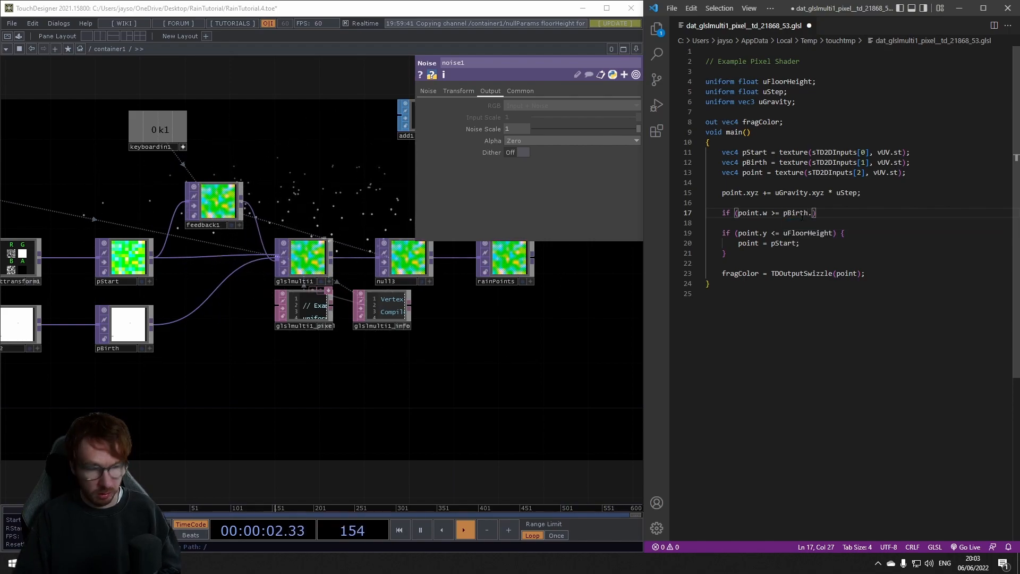
pyautogui.write('x) {')
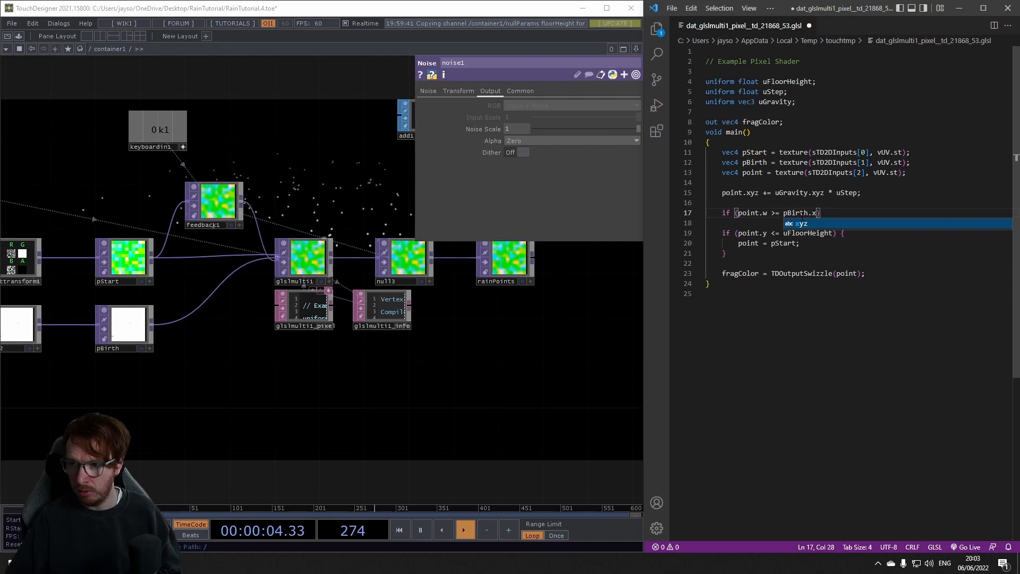
pyautogui.press('Return')
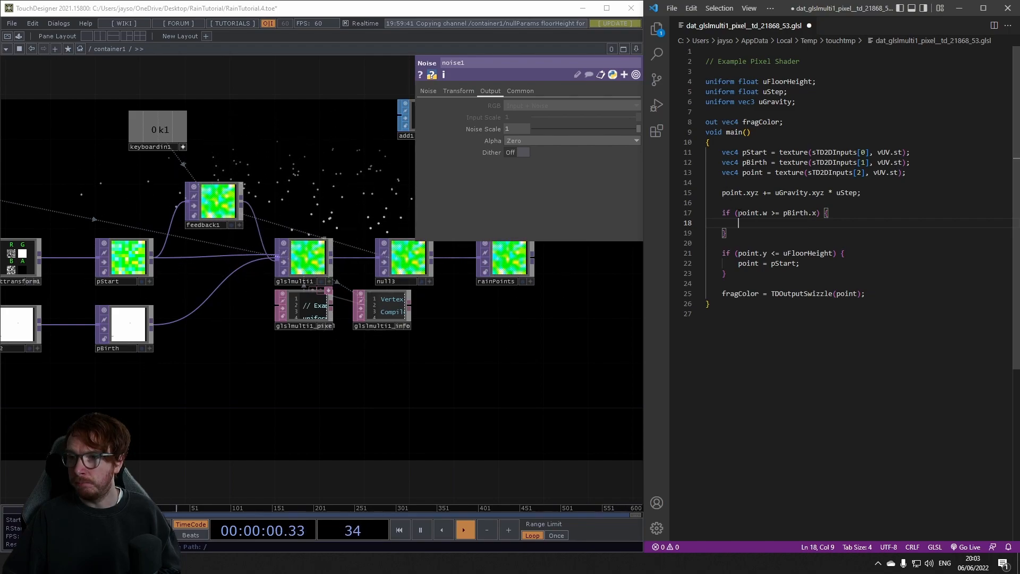
# Move the point.xyz += uGravity.xyz * uStep; line into the pBirth condition, indent it and save the shader
pyautogui.moveTo(738, 213); pyautogui.dragTo(817, 214)
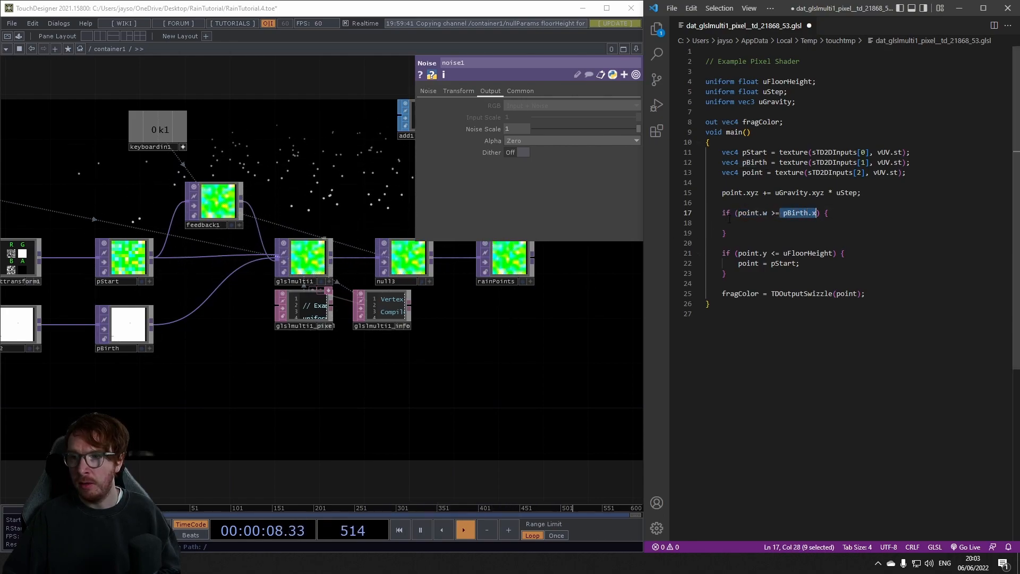
pyautogui.moveTo(722, 192); pyautogui.dragTo(863, 192)
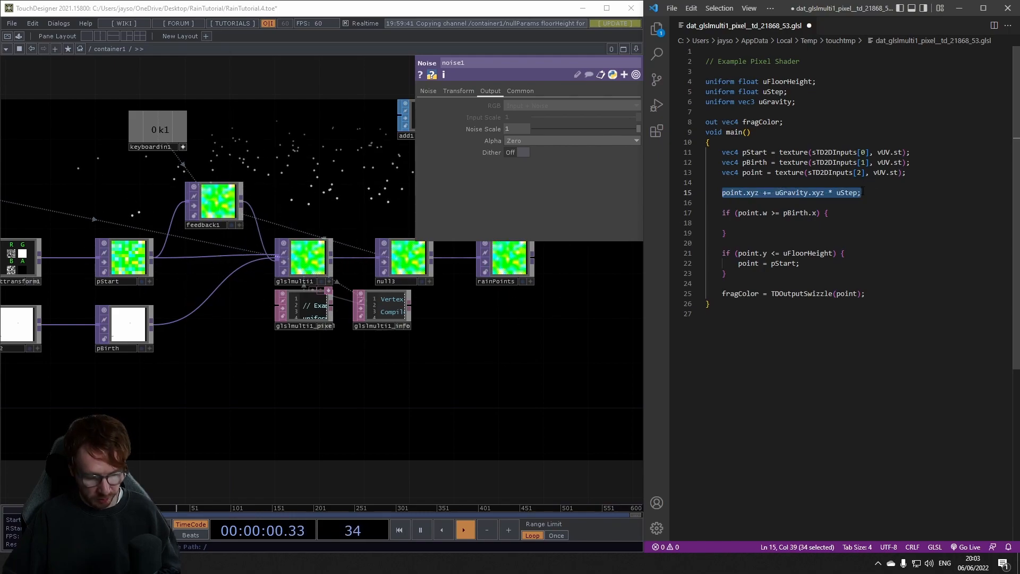
pyautogui.hotkey('ctrl', 'x')
pyautogui.click(754, 222)
pyautogui.hotkey('ctrl', 'v')
pyautogui.click(706, 224)
pyautogui.press('Tab')
pyautogui.press('Tab')
pyautogui.hotkey('ctrl', 's')
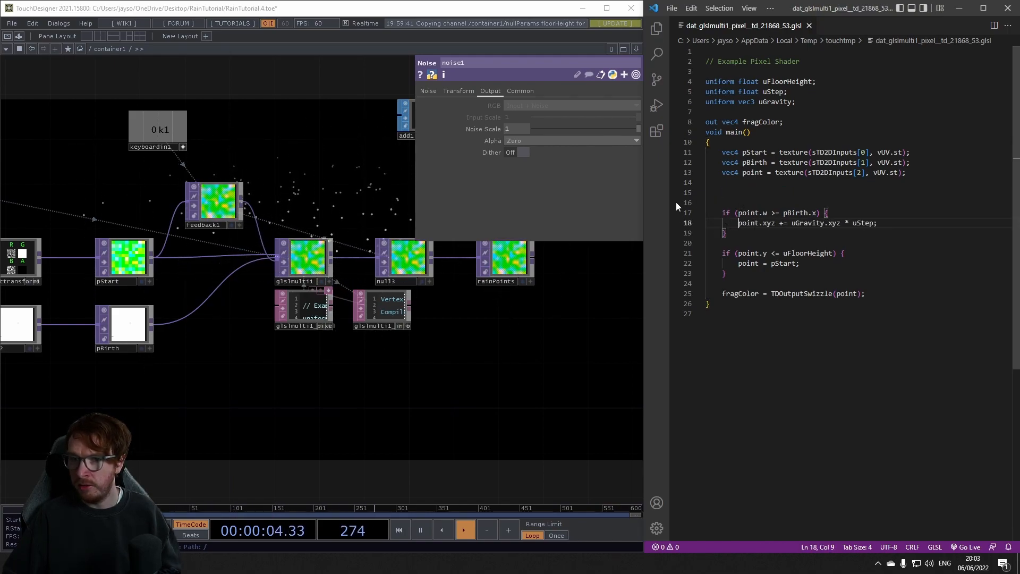
# Add point.w += uStep; after the floor-height block and save the shader
pyautogui.moveTo(285, 192); pyautogui.dragTo(325, 161)
pyautogui.moveTo(767, 212); pyautogui.dragTo(729, 213)
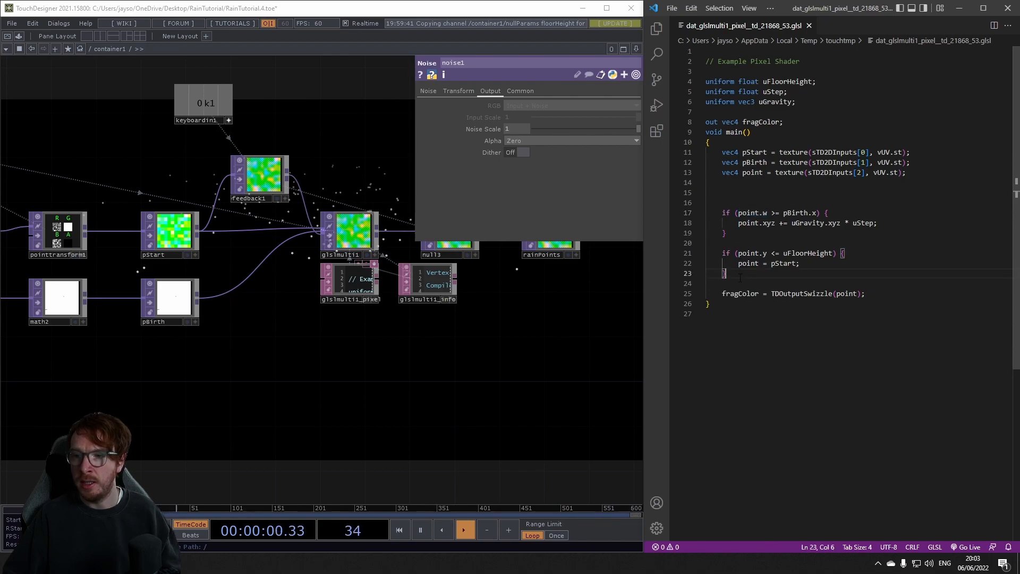
pyautogui.press('Return')
pyautogui.press('Return')
pyautogui.write('point')
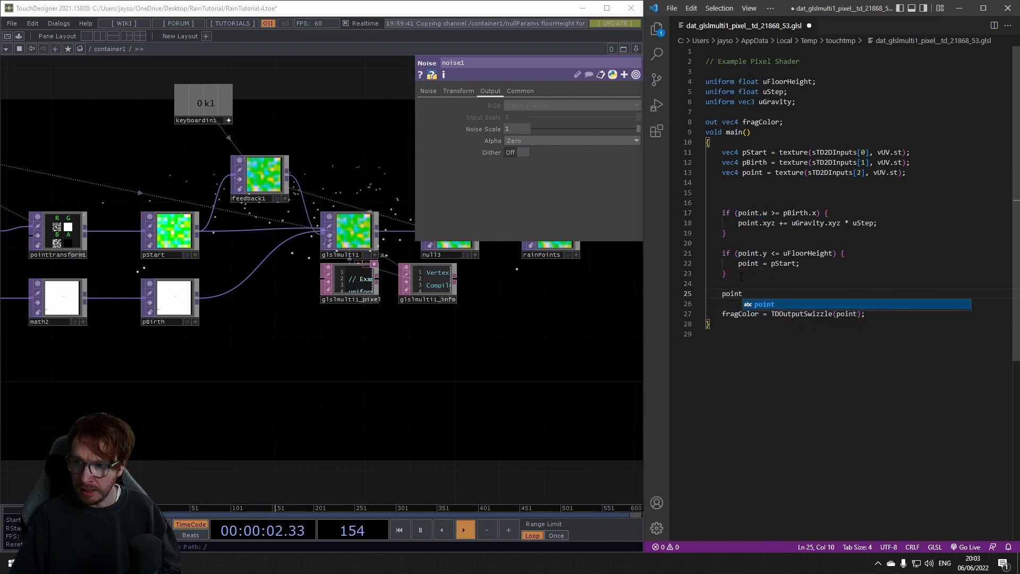
pyautogui.write('.w += uStep;')
pyautogui.hotkey('ctrl', 's')
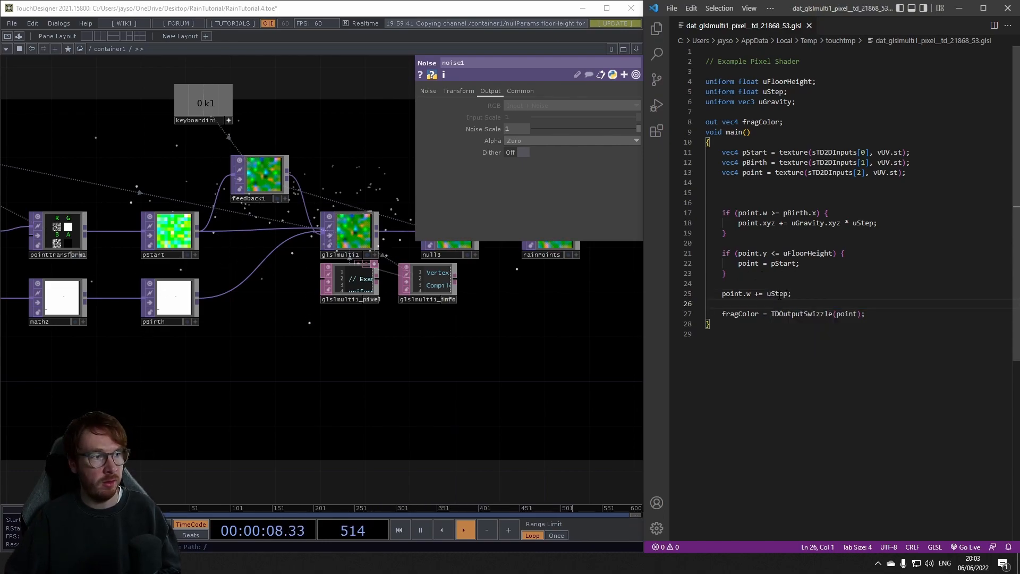
# Remove the surplus blank lines and the Example Pixel Shader comment from the code, and save the shader
pyautogui.click(478, 346)
pyautogui.moveTo(251, 363); pyautogui.dragTo(282, 156)
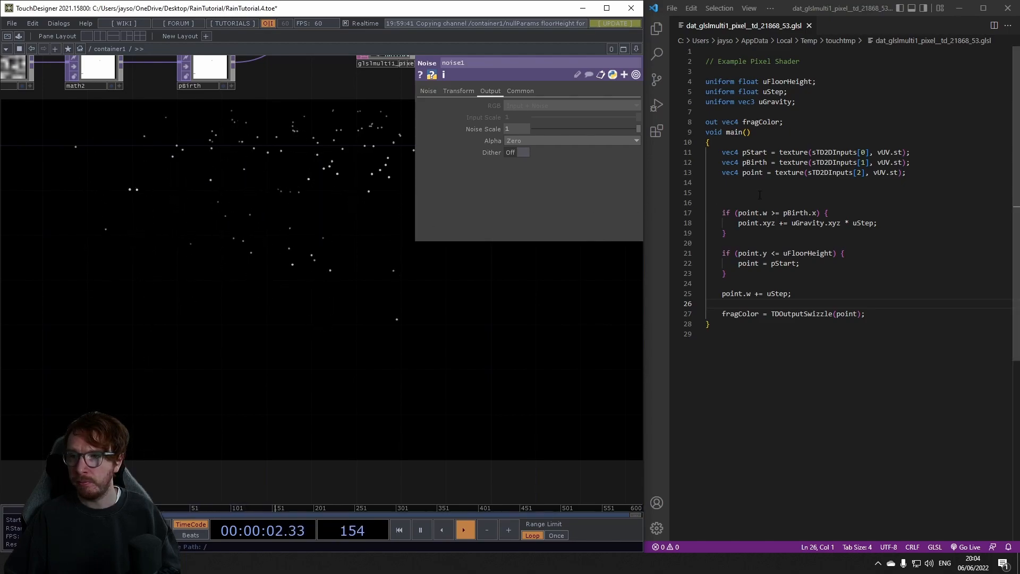
pyautogui.scroll(-5, 273, 239)
pyautogui.moveTo(404, 292); pyautogui.dragTo(320, 397)
pyautogui.moveTo(360, 227); pyautogui.dragTo(374, 242)
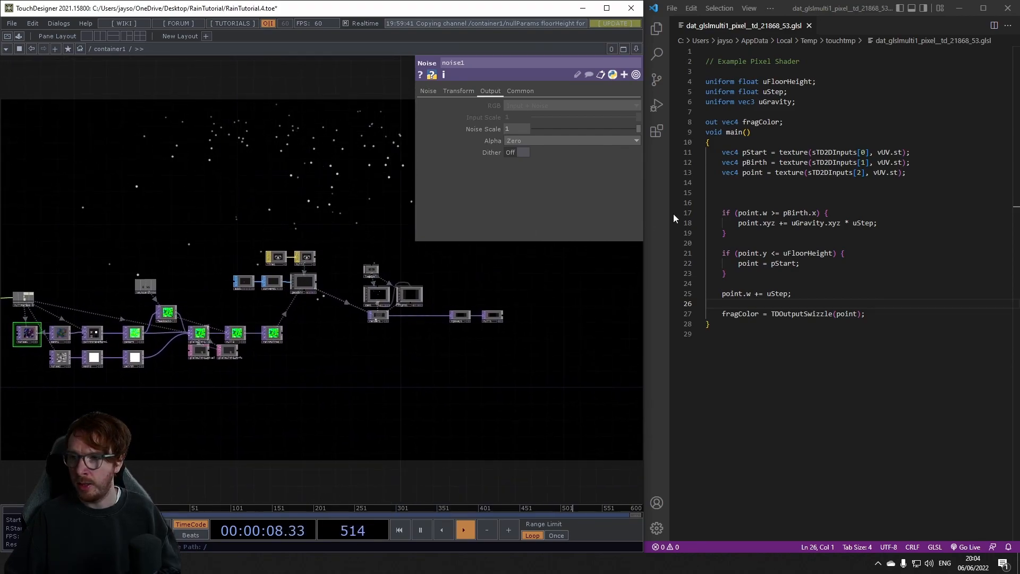
pyautogui.click(731, 204)
pyautogui.press('BackSpace')
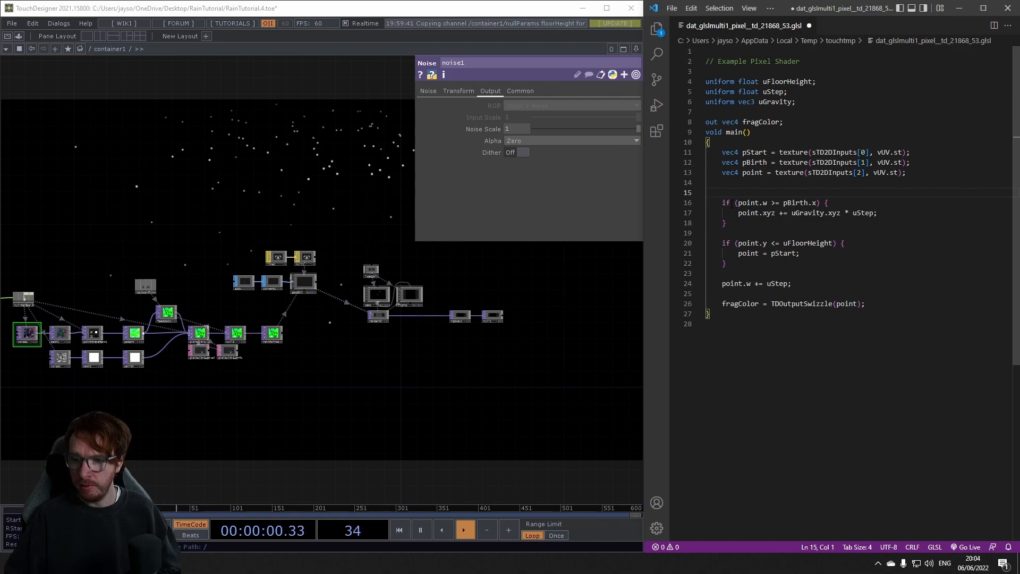
pyautogui.press('BackSpace')
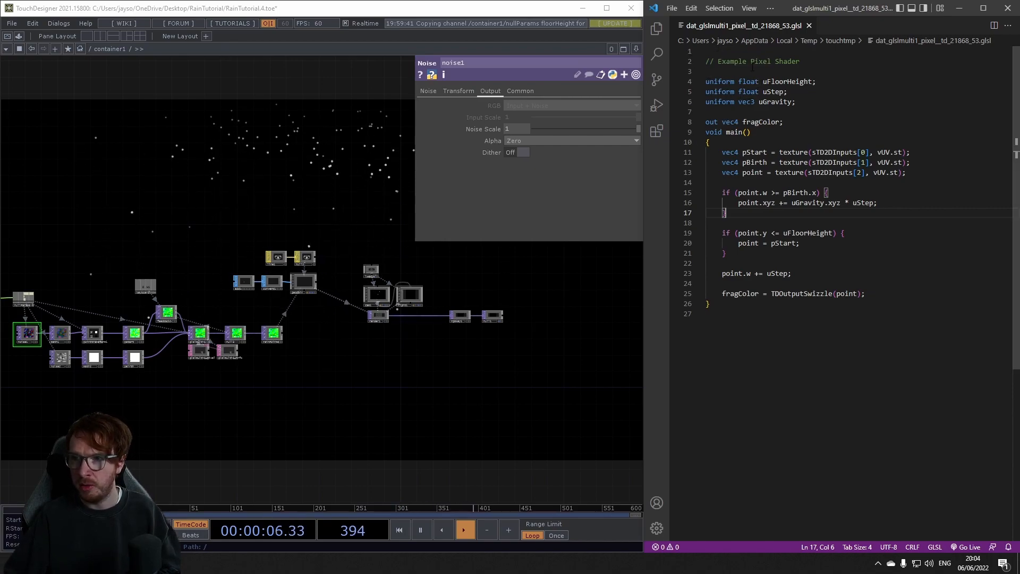
pyautogui.press('Delete')
pyautogui.press('Delete')
pyautogui.press('Delete')
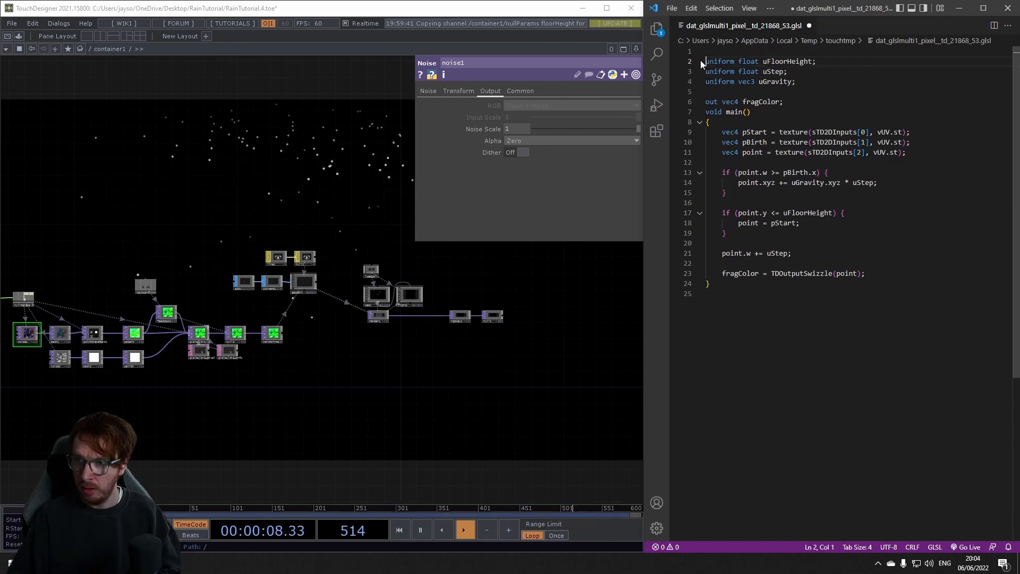
pyautogui.hotkey('ctrl', 's')
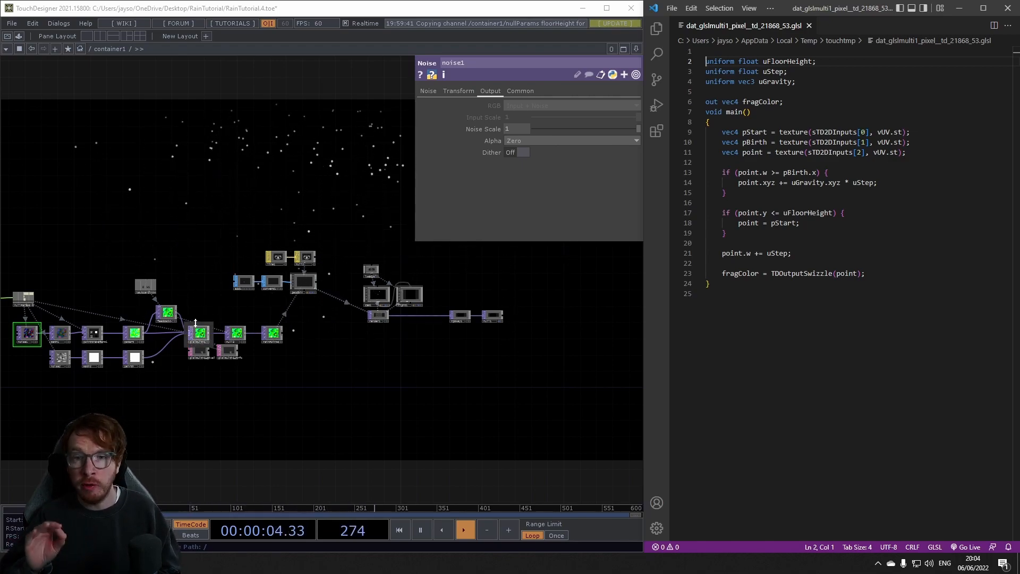
# Set the number of color buffers of glslmulti1 to 2
pyautogui.moveTo(276, 421); pyautogui.dragTo(266, 298)
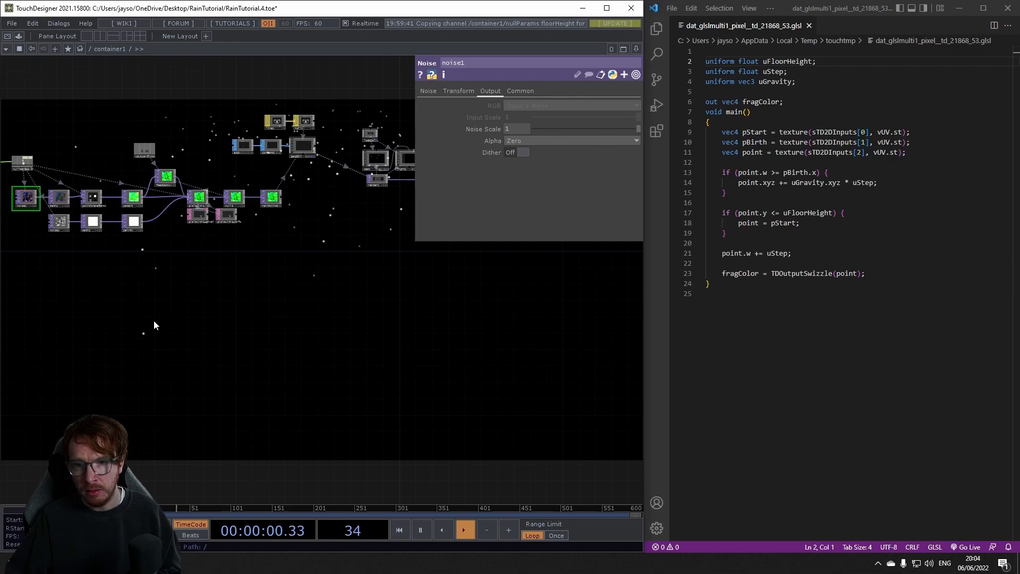
pyautogui.scroll(5, 265, 319)
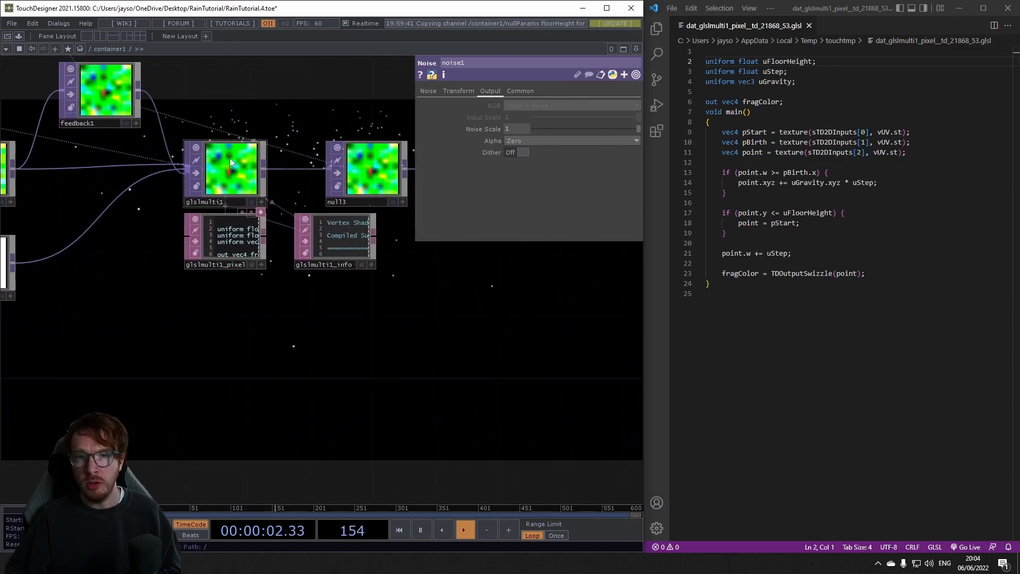
pyautogui.click(231, 160)
pyautogui.moveTo(228, 353); pyautogui.dragTo(184, 340)
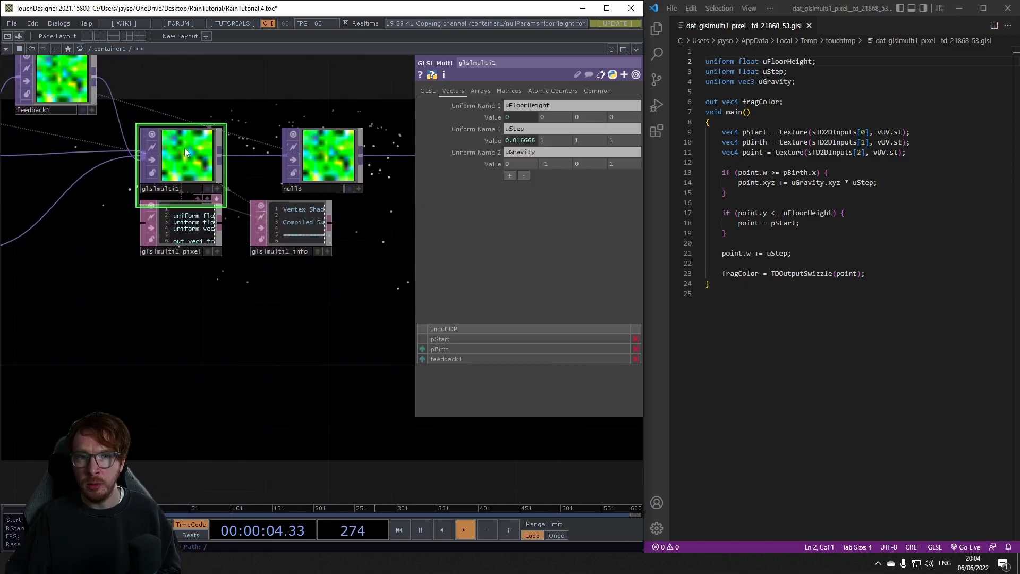
pyautogui.click(426, 92)
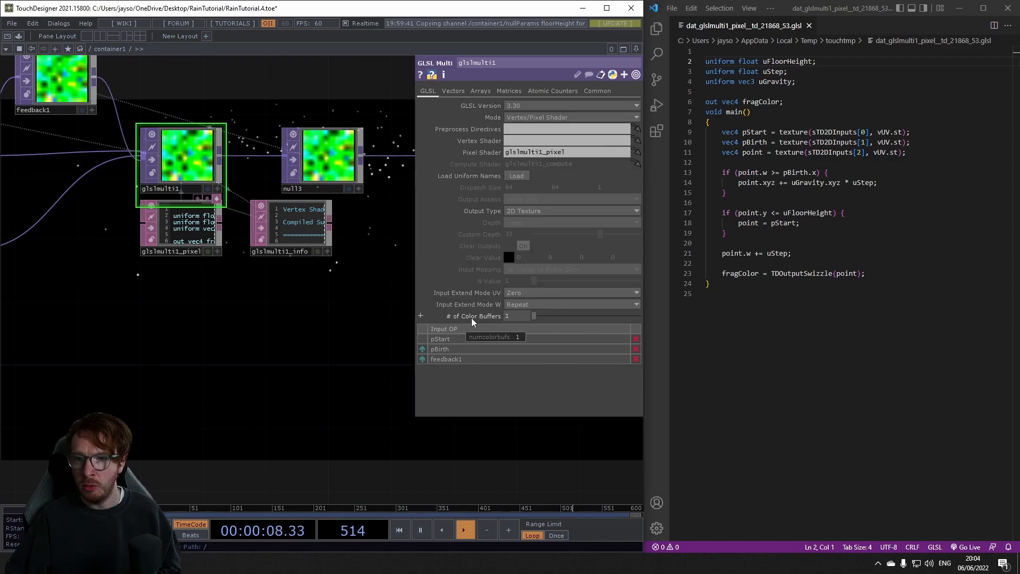
pyautogui.moveTo(512, 317); pyautogui.dragTo(500, 317)
pyautogui.write('2')
pyautogui.press('Return')
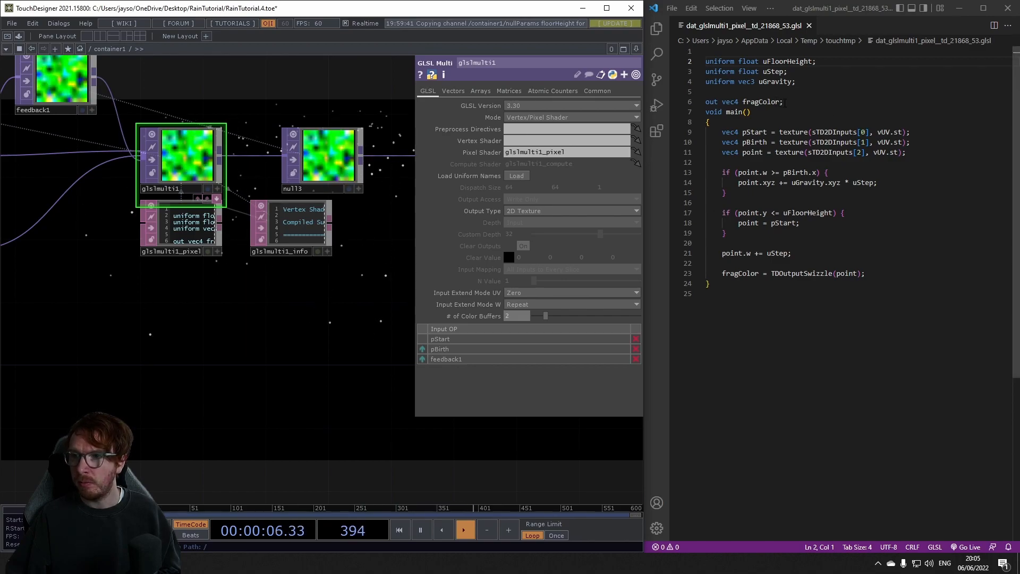
# Declare a second shader output, out vec4 puddleMap;, directly below the fragColor declaration and save the shader
pyautogui.moveTo(784, 102); pyautogui.dragTo(735, 94)
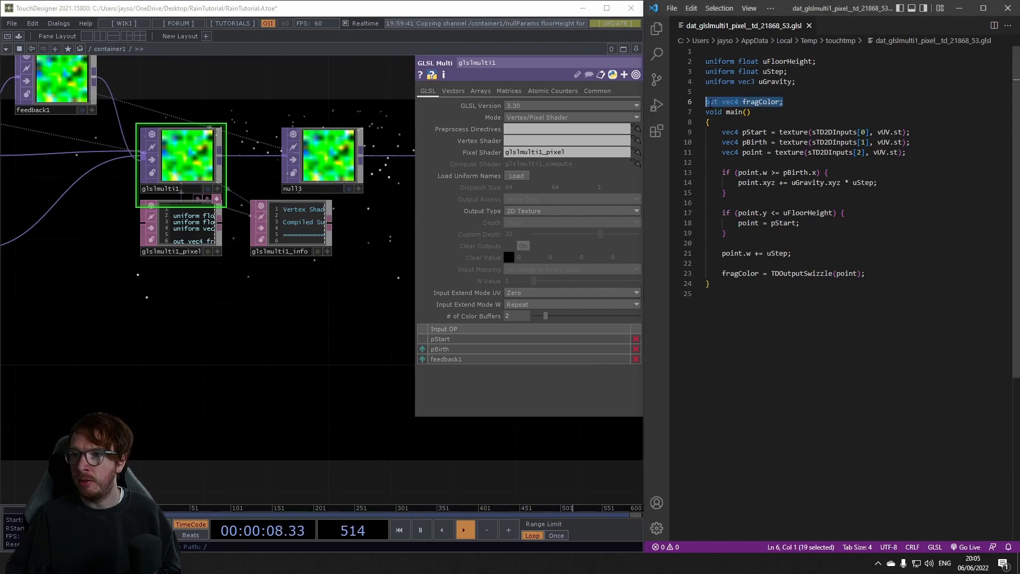
pyautogui.click(710, 101)
pyautogui.click(745, 102)
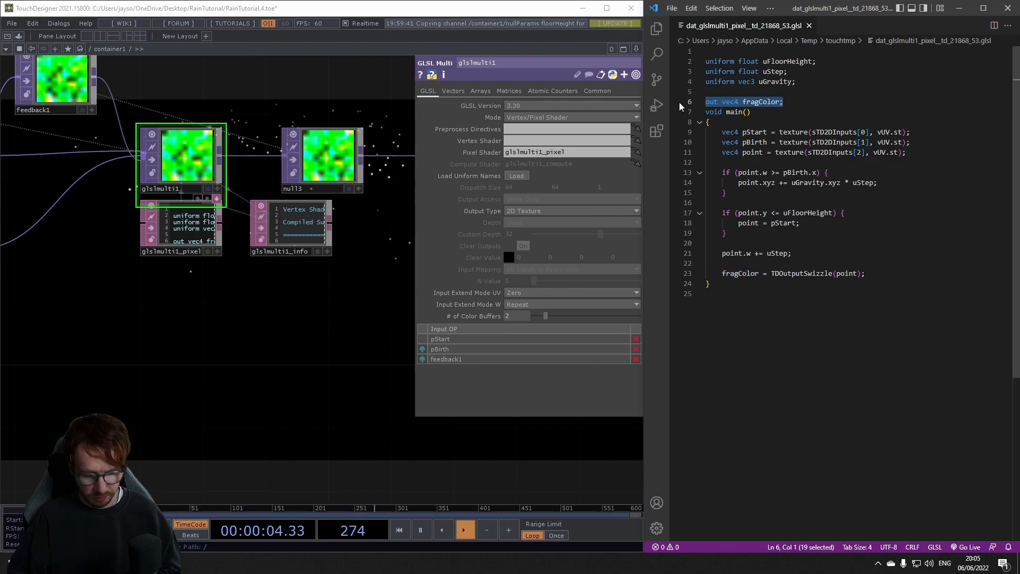
pyautogui.hotkey('ctrl', 'c')
pyautogui.press('End')
pyautogui.press('Return')
pyautogui.hotkey('ctrl', 'v')
pyautogui.press('Left')
pyautogui.press('BackSpace')
pyautogui.press('BackSpace')
pyautogui.press('BackSpace')
pyautogui.press('BackSpace')
pyautogui.press('BackSpace')
pyautogui.press('BackSpace')
pyautogui.press('BackSpace')
pyautogui.press('BackSpace')
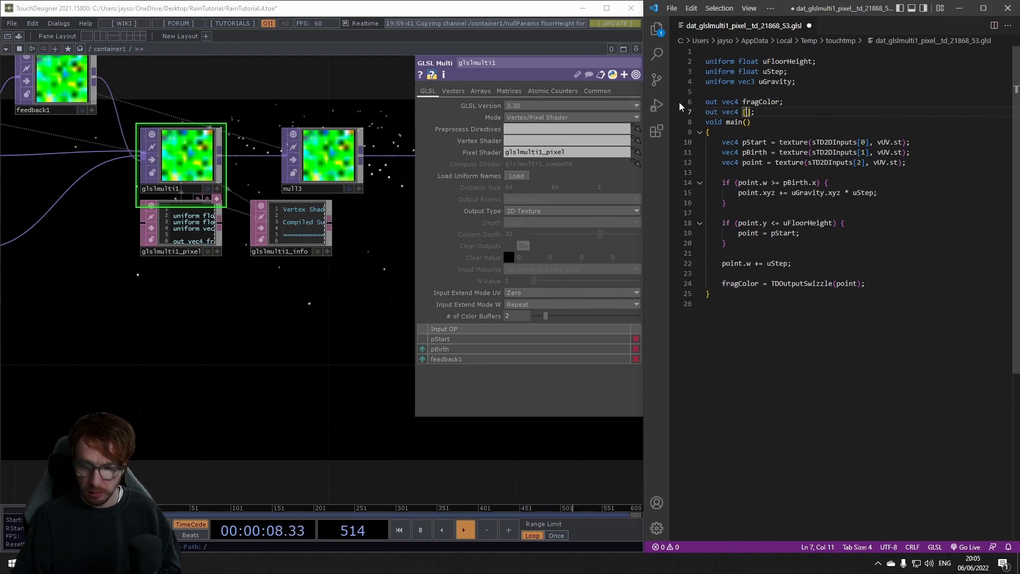
pyautogui.press('BackSpace')
pyautogui.write('pudd')
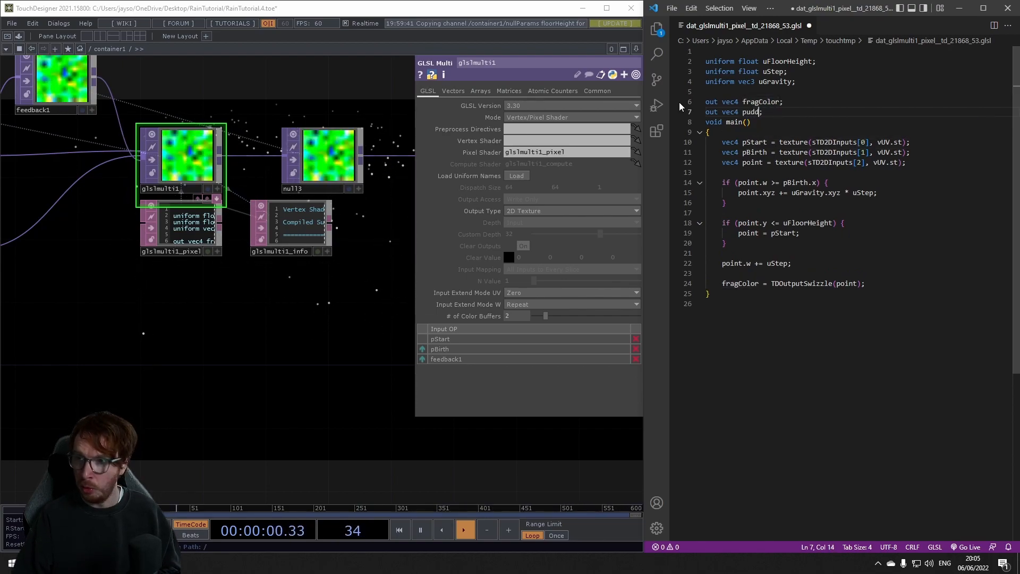
pyautogui.write('leMap')
pyautogui.click(791, 123)
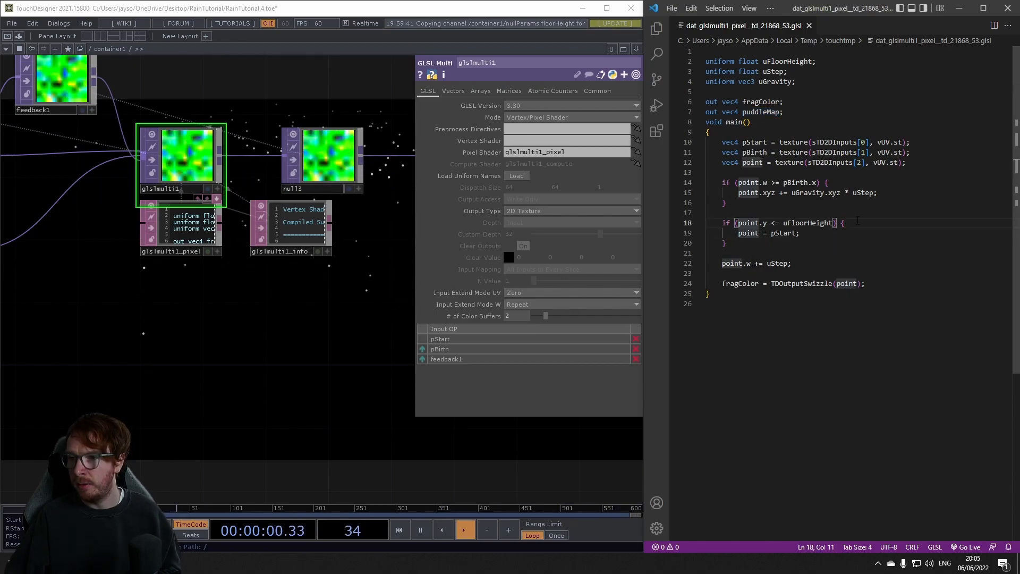
# Add puddleMap = TDOutputSwizzle(point); above point = pStart; inside the floor-height condition and save the shader
pyautogui.press('Return')
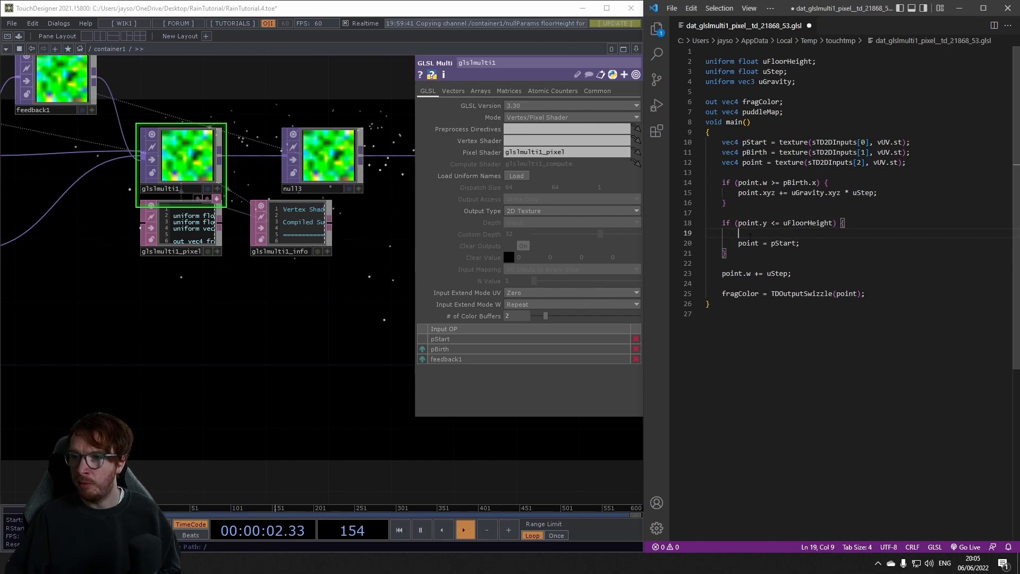
pyautogui.write('pu')
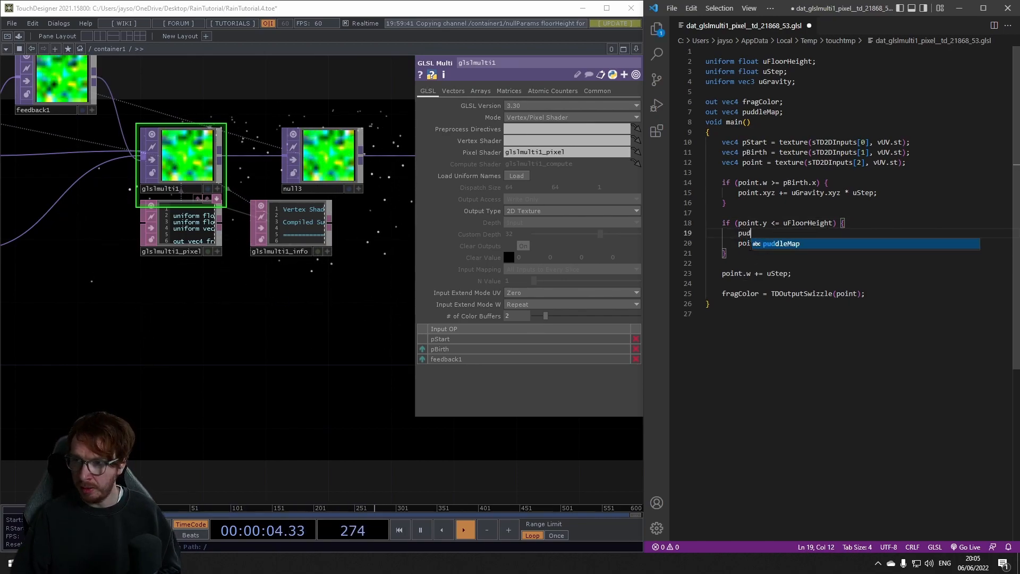
pyautogui.write('d')
pyautogui.press('Tab')
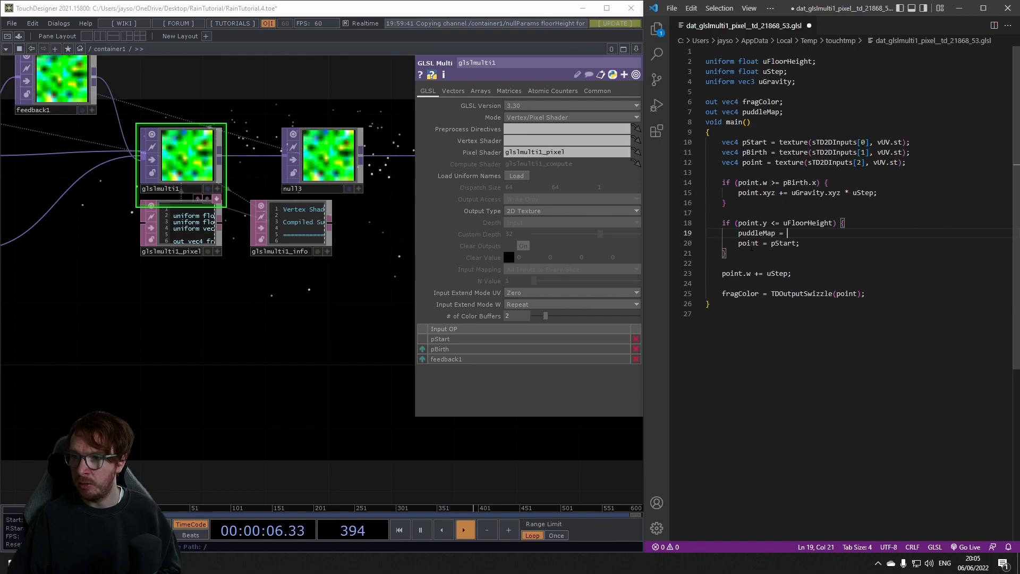
pyautogui.moveTo(771, 293); pyautogui.dragTo(860, 293)
pyautogui.hotkey('ctrl', 'c')
pyautogui.click(806, 232)
pyautogui.hotkey('ctrl', 'v')
pyautogui.write(';')
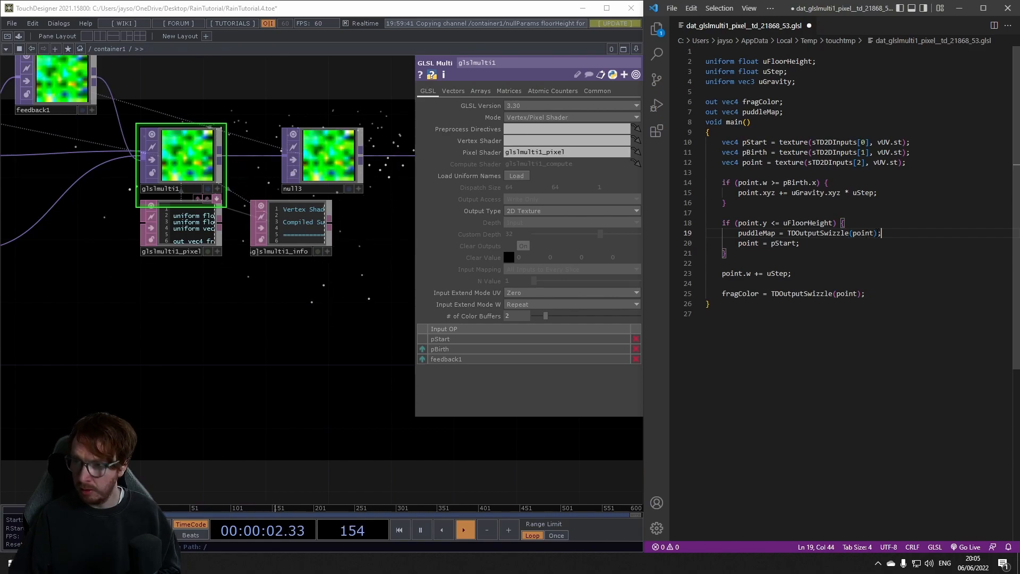
pyautogui.click(800, 233)
pyautogui.hotkey('ctrl', 's')
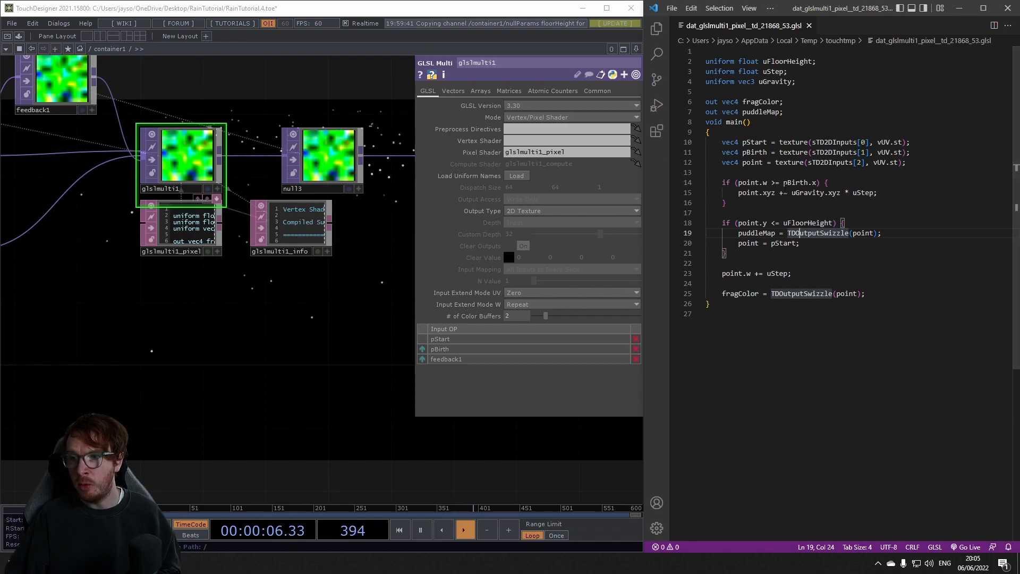
# Add a Render Select TOP below the glslmulti1 info DAT and set glslmulti1 as its source TOP
pyautogui.moveTo(321, 335); pyautogui.dragTo(294, 303)
pyautogui.press('Tab')
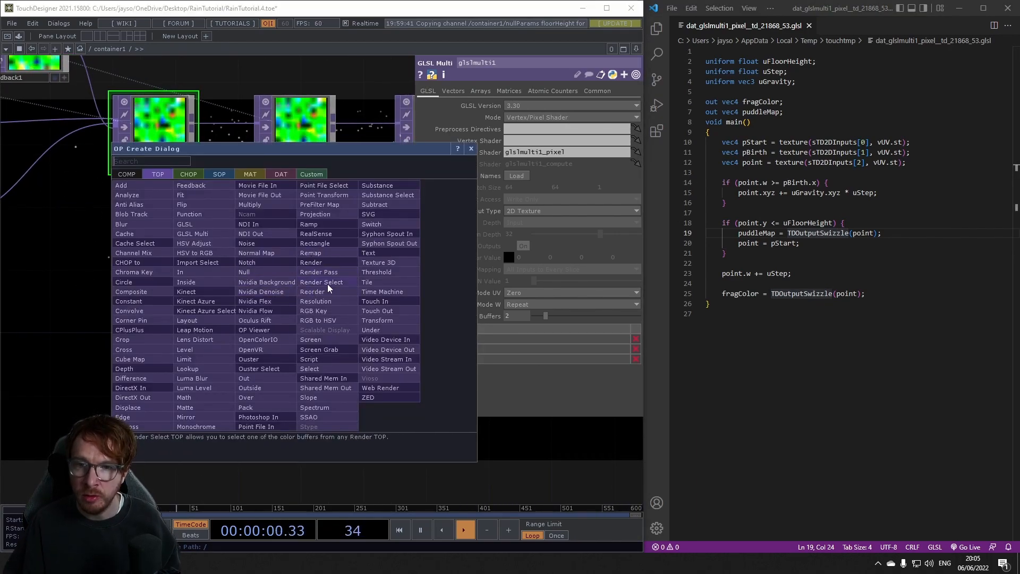
pyautogui.click(327, 284)
pyautogui.click(289, 292)
pyautogui.moveTo(171, 156); pyautogui.dragTo(290, 278)
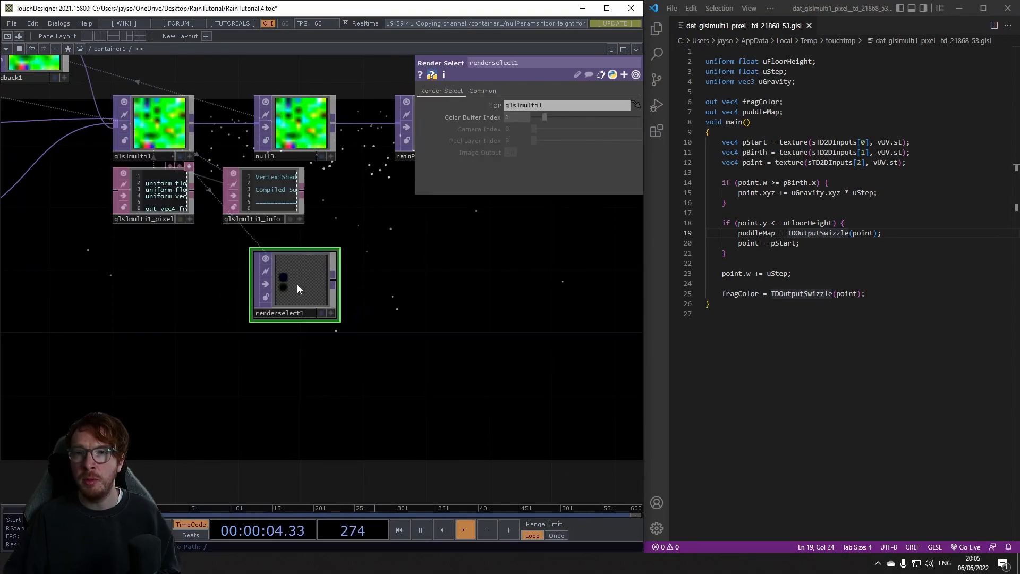
# Compare glslmulti1's two outputs in renderselect1 by setting the color buffer index to 0 and back to 1
pyautogui.scroll(4, 297, 288)
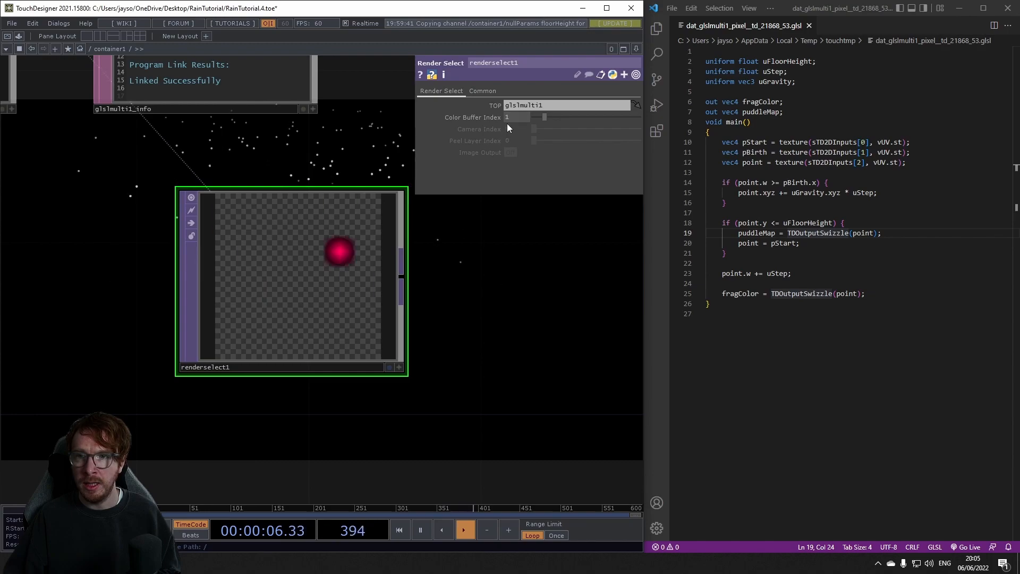
pyautogui.moveTo(517, 118); pyautogui.dragTo(502, 118)
pyautogui.write('0')
pyautogui.press('Return')
pyautogui.scroll(-3, 240, 232)
pyautogui.scroll(-4, 241, 232)
pyautogui.scroll(4, 255, 254)
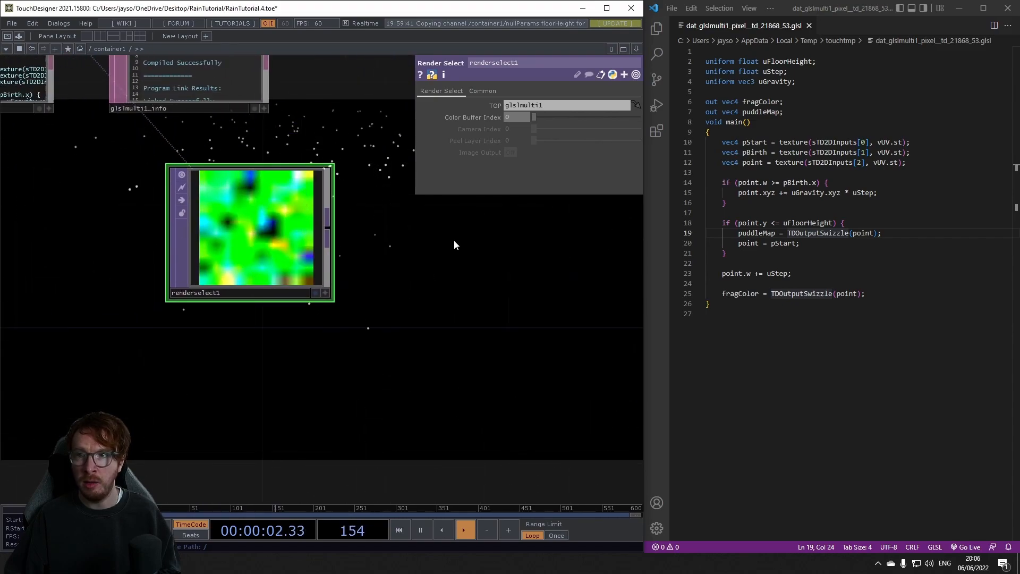
pyautogui.moveTo(762, 101); pyautogui.dragTo(758, 102)
pyautogui.moveTo(516, 118); pyautogui.dragTo(488, 122)
pyautogui.write('1')
pyautogui.press('Return')
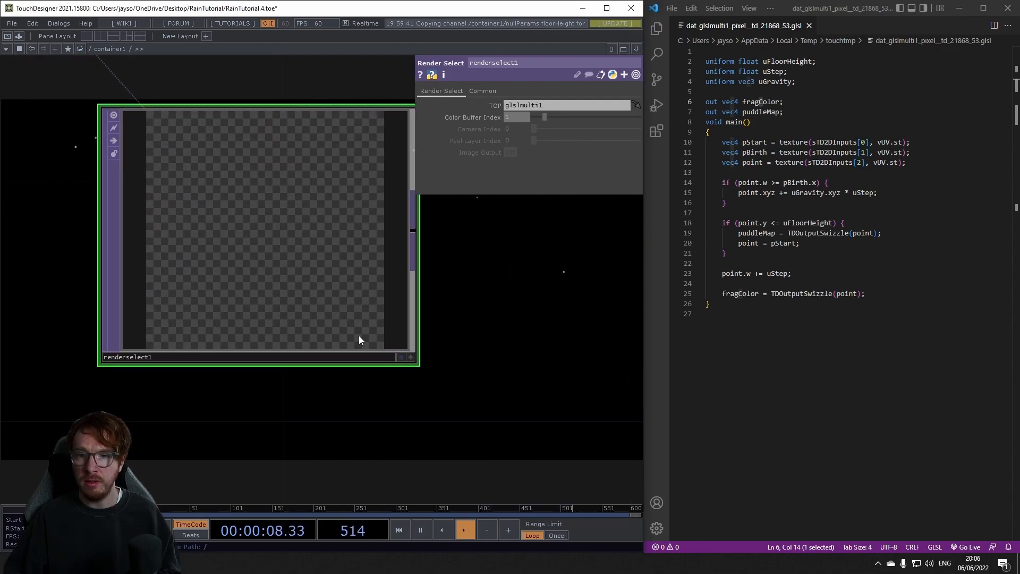
# Show renderselect1's viewer as 3D points and examine the puddle points from different angles
pyautogui.click(411, 357)
pyautogui.press('p')
pyautogui.moveTo(246, 267); pyautogui.dragTo(215, 266)
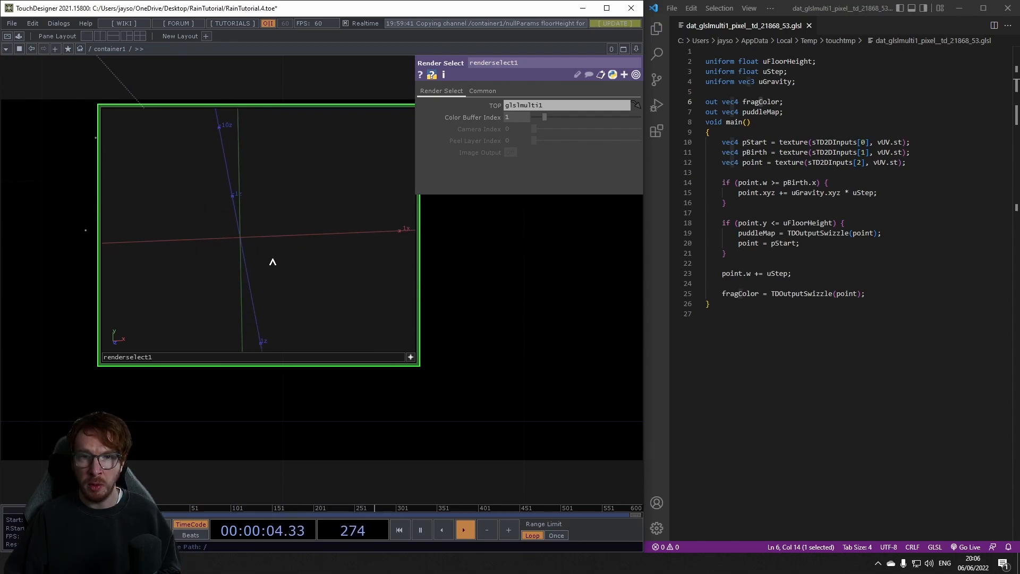
pyautogui.moveTo(241, 270)
pyautogui.mouseDown()
pyautogui.moveTo(238, 251)
pyautogui.moveTo(240, 272)
pyautogui.mouseUp()
pyautogui.click(411, 357)
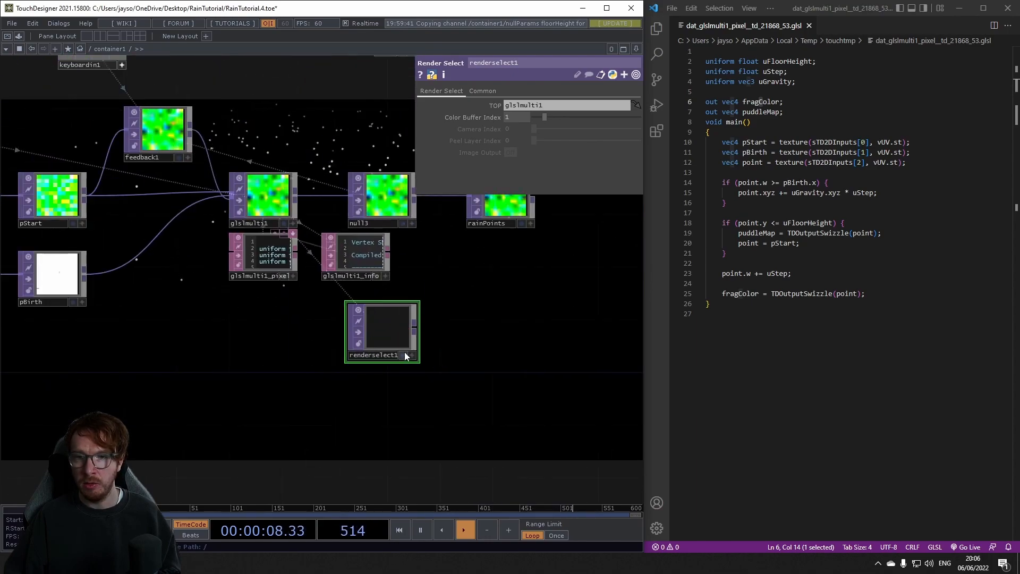
# Append a Null TOP to renderselect1, aligned beside it, and rename it puddlePoints
pyautogui.moveTo(433, 337); pyautogui.dragTo(355, 344)
pyautogui.rightClick(337, 331)
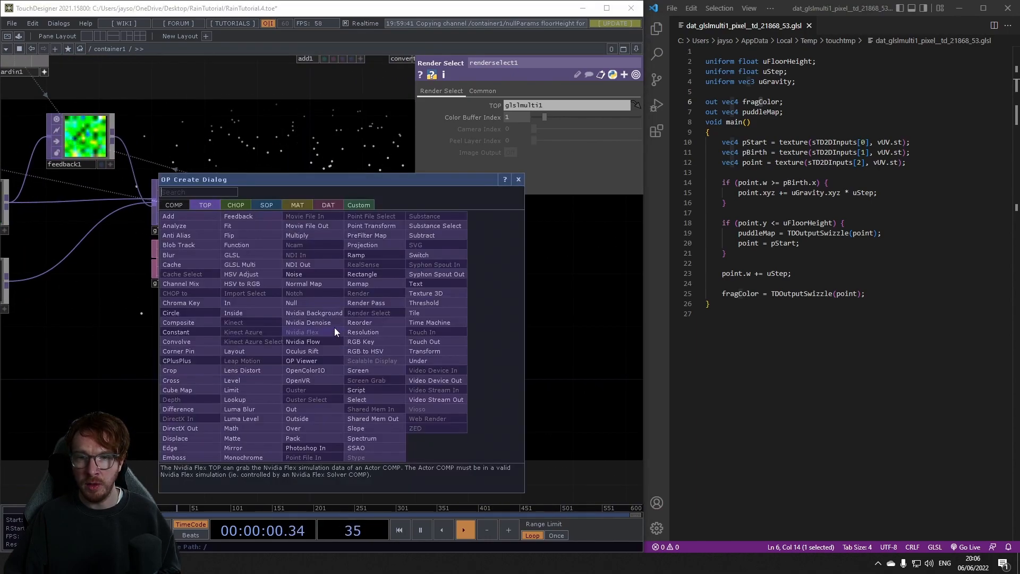
pyautogui.click(318, 303)
pyautogui.click(420, 334)
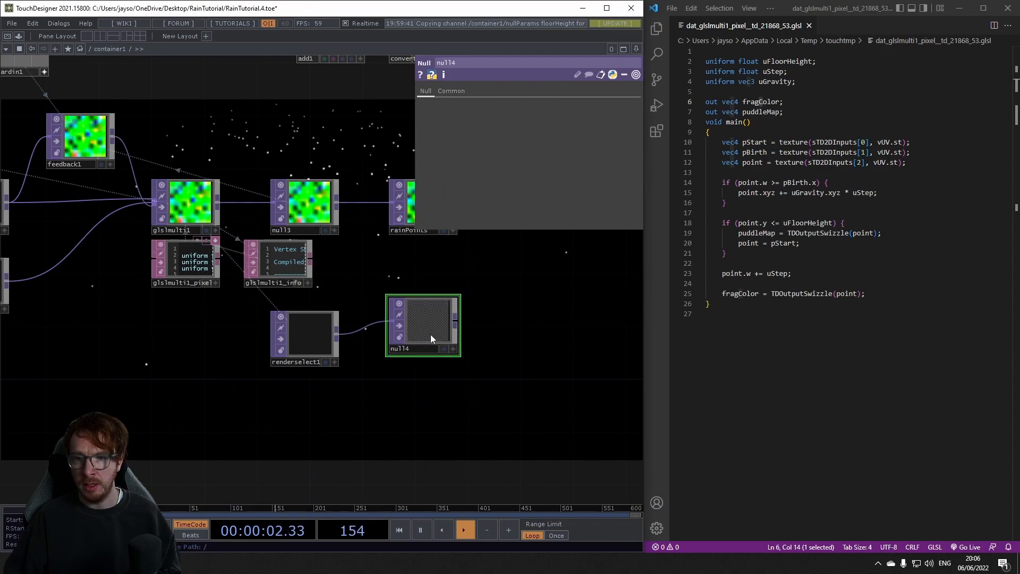
pyautogui.click(415, 363)
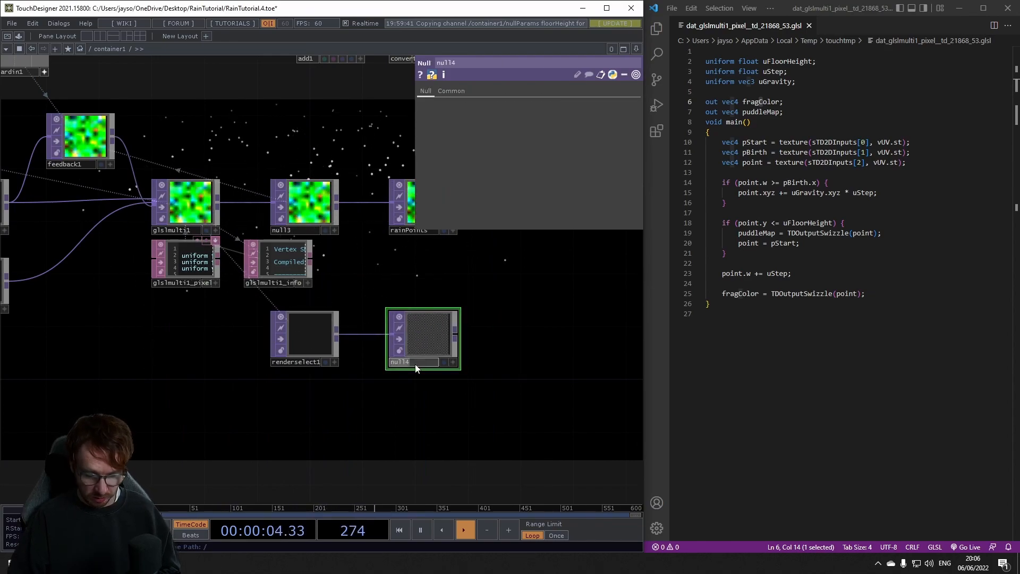
pyautogui.moveTo(431, 277); pyautogui.dragTo(301, 273)
pyautogui.click(303, 360)
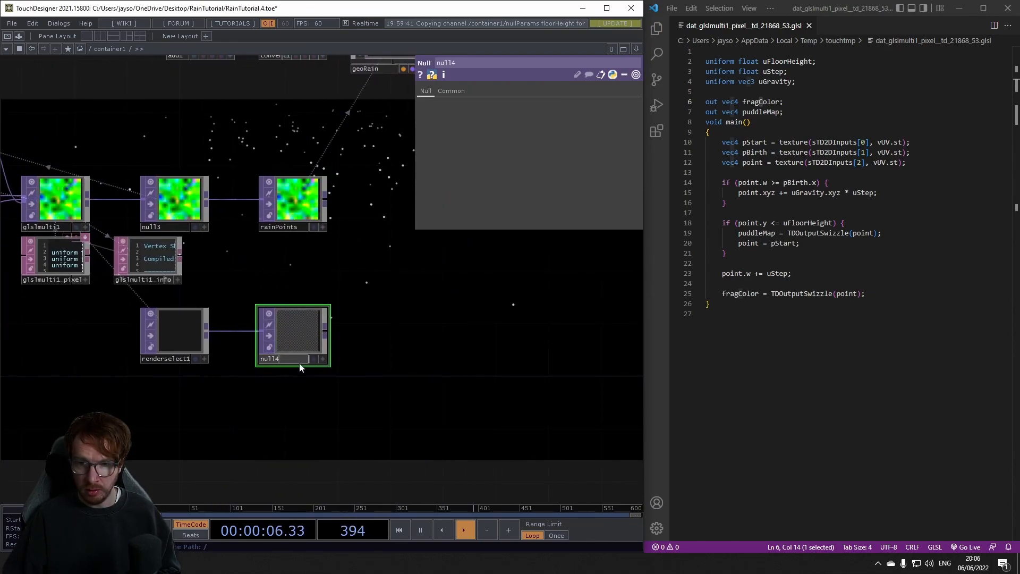
pyautogui.click(293, 362)
pyautogui.write('puddlePo')
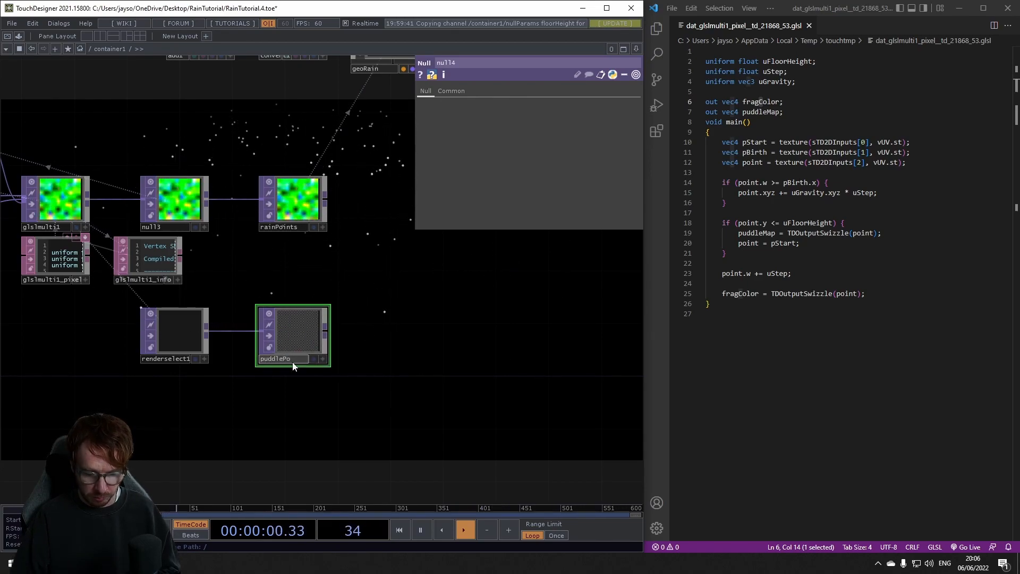
pyautogui.write('ints')
pyautogui.press('Return')
pyautogui.scroll(-10, 371, 346)
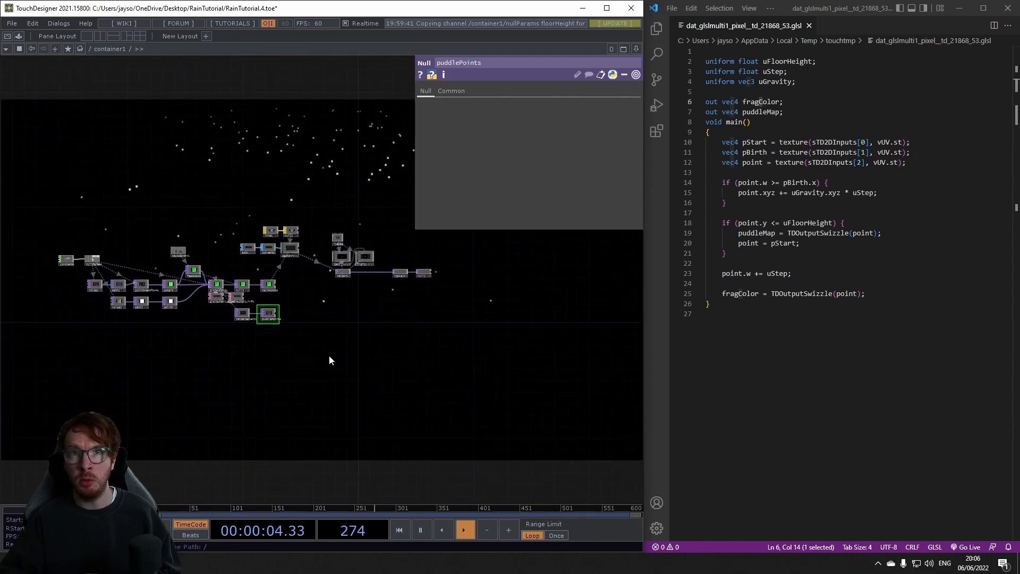
pyautogui.moveTo(240, 368); pyautogui.dragTo(223, 338)
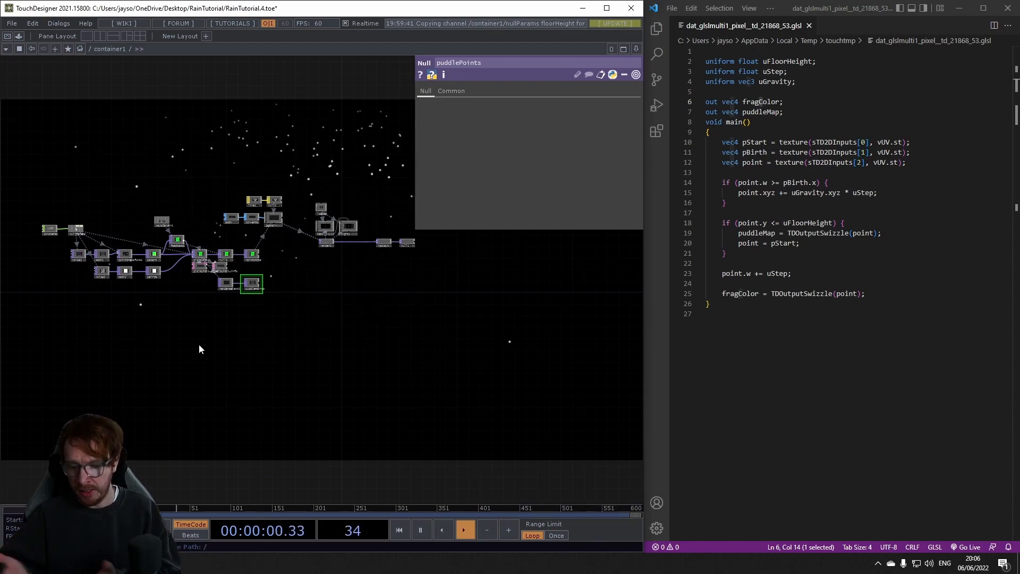
pyautogui.moveTo(257, 357); pyautogui.dragTo(179, 318)
pyautogui.scroll(6, 212, 306)
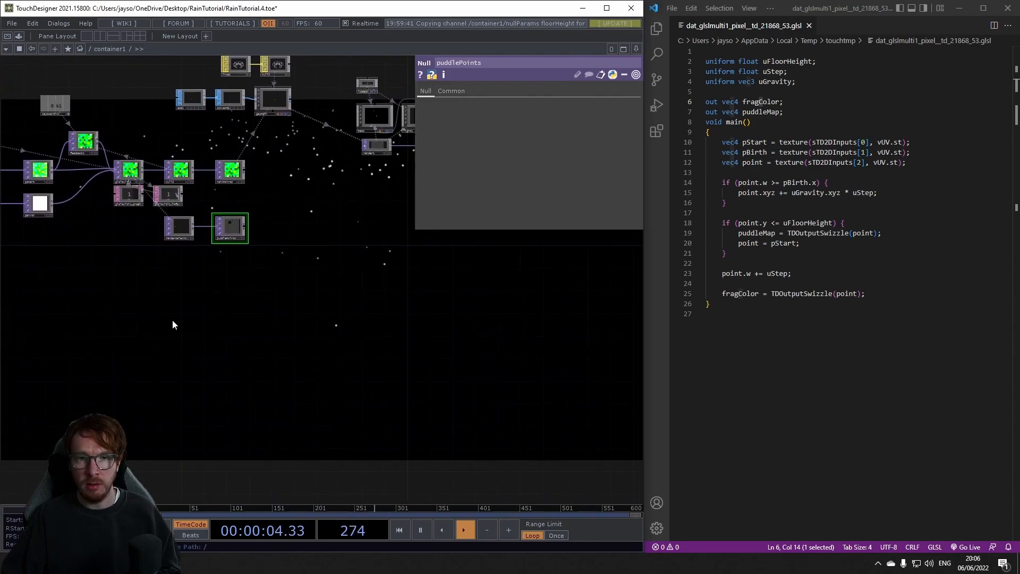
# Add a Base COMP to the container network in the empty area below the puddlePoints null
pyautogui.press('Tab')
pyautogui.click(78, 152)
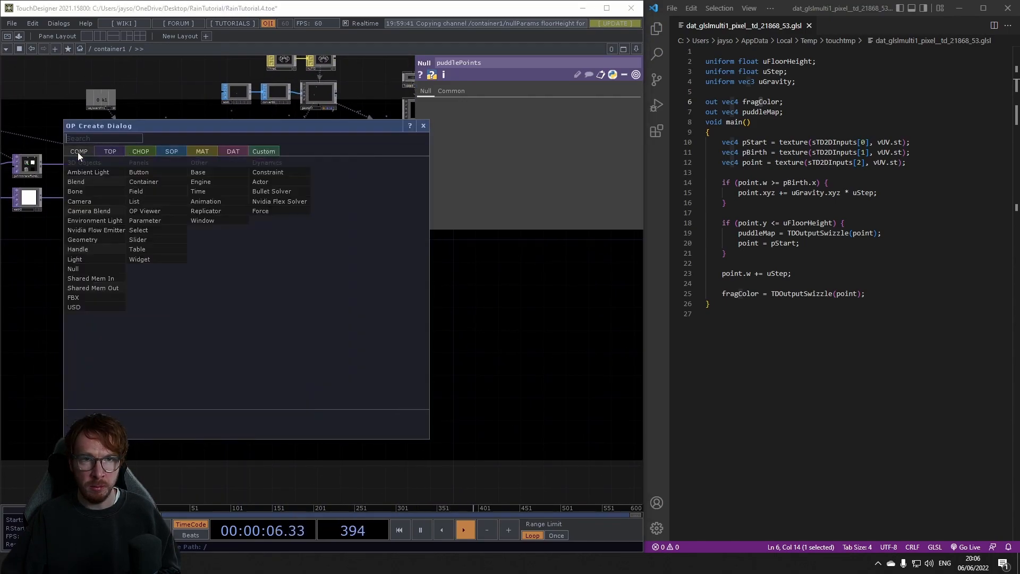
pyautogui.click(196, 173)
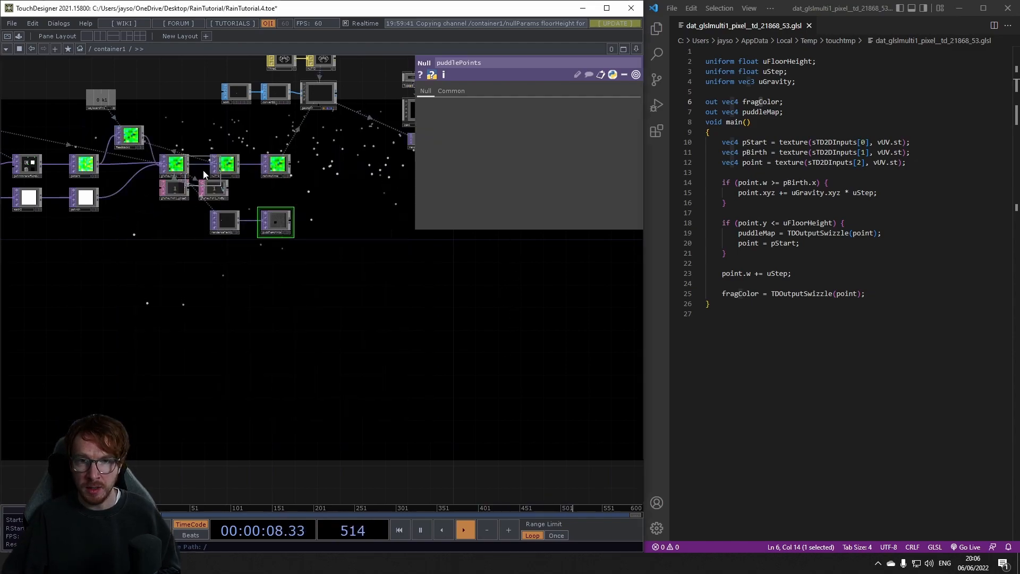
pyautogui.click(248, 316)
# Rename the new base COMP puddleGen
pyautogui.scroll(4, 265, 302)
pyautogui.moveTo(404, 232); pyautogui.dragTo(304, 339)
pyautogui.scroll(-5, 256, 324)
pyautogui.scroll(5, 250, 210)
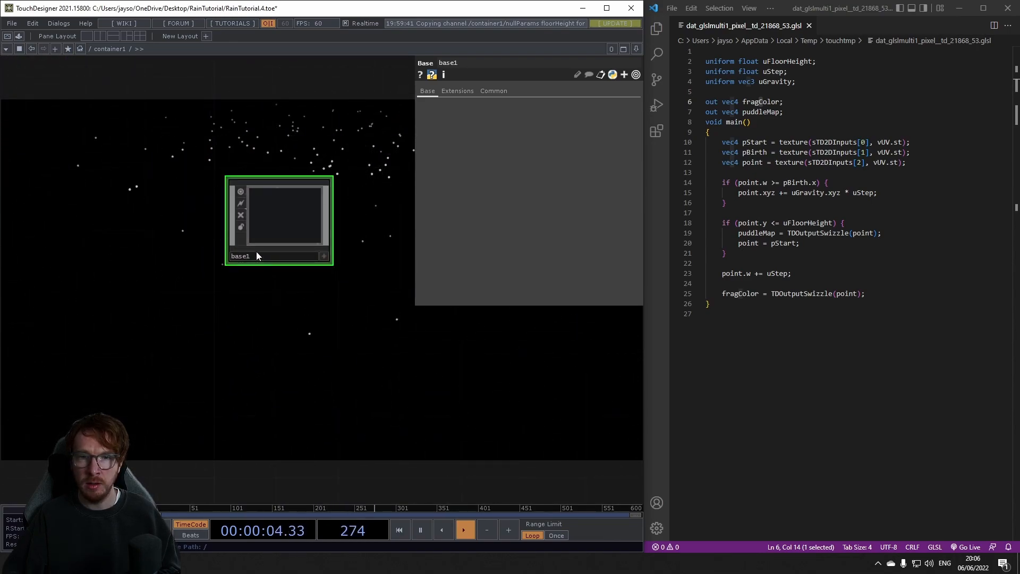
pyautogui.click(256, 252)
pyautogui.write('puddleGen')
pyautogui.press('Return')
# Give the network the full screen by closing the code editor, and move puddleGen beneath the puddlePoints null
pyautogui.click(1006, 10)
pyautogui.click(606, 8)
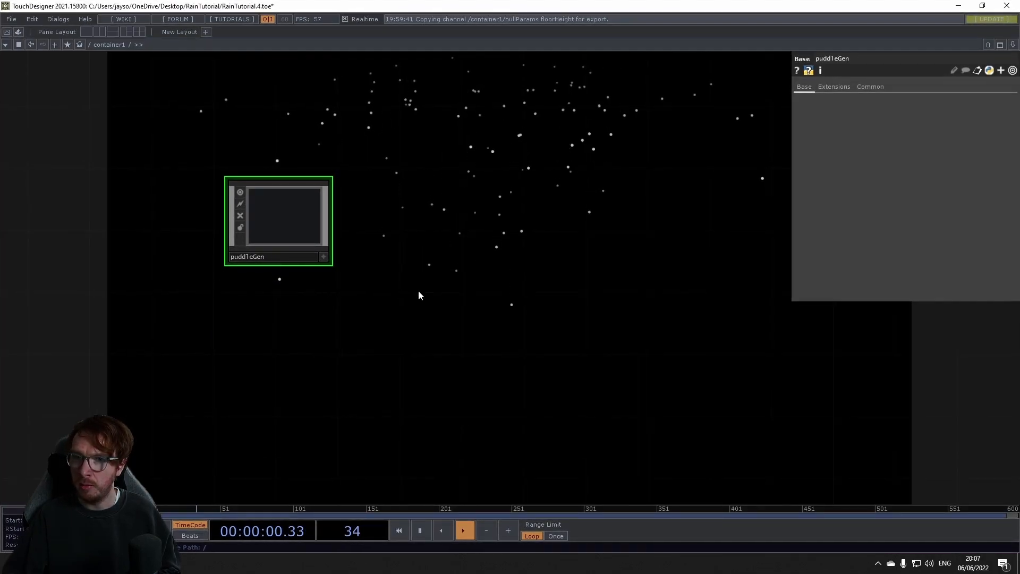
pyautogui.moveTo(472, 239); pyautogui.dragTo(376, 353)
pyautogui.moveTo(310, 364); pyautogui.dragTo(392, 314)
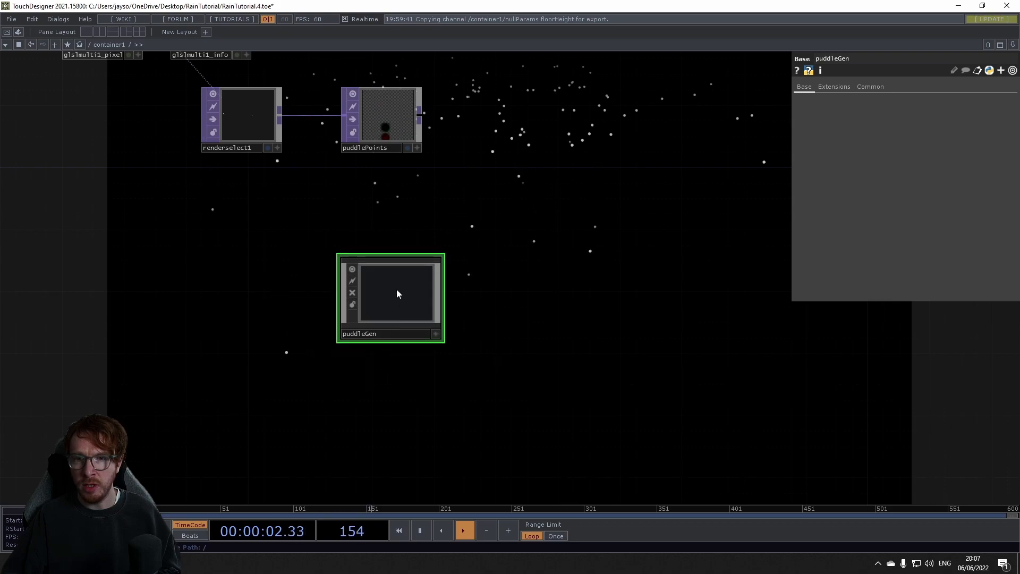
# Enter the puddleGen base and add an In TOP to its empty network
pyautogui.press('i')
pyautogui.press('Tab')
pyautogui.write('in')
pyautogui.click(225, 137)
pyautogui.click(308, 231)
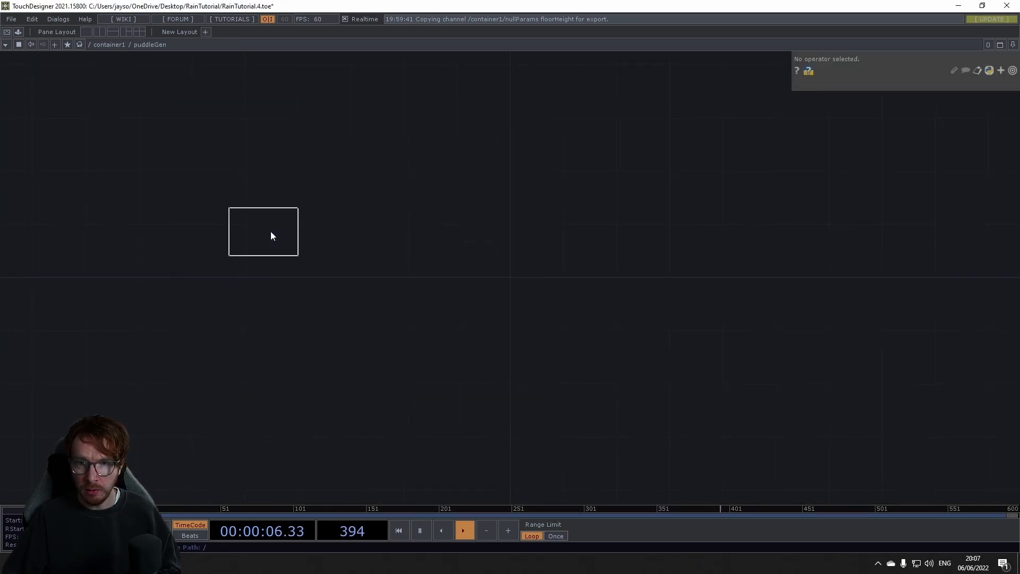
pyautogui.click(322, 244)
# Wire the puddlePoints null in container1 into the puddleGen base's input and go back inside puddleGen
pyautogui.click(118, 46)
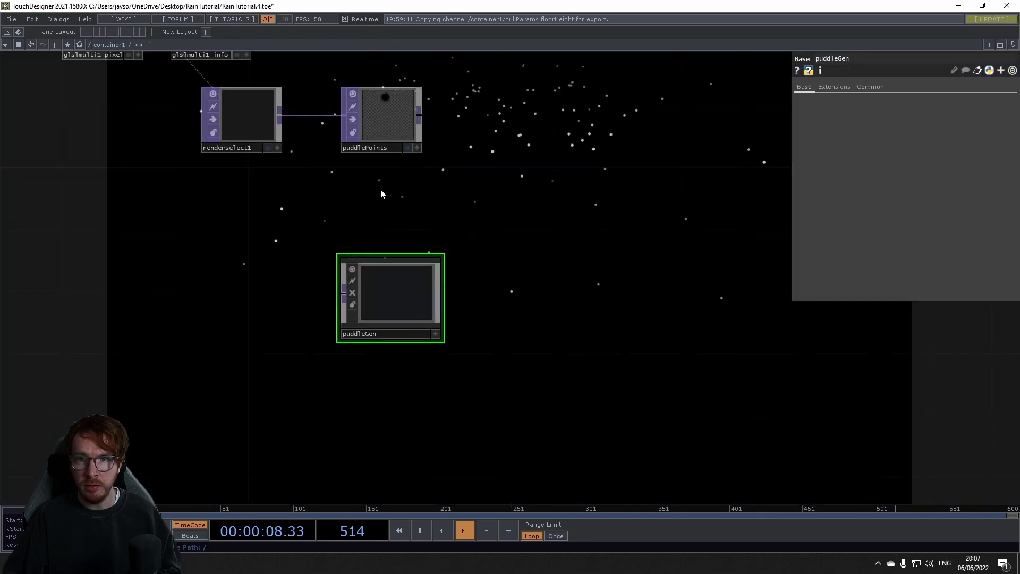
pyautogui.moveTo(420, 114)
pyautogui.mouseDown()
pyautogui.moveTo(353, 246)
pyautogui.moveTo(382, 311)
pyautogui.moveTo(530, 292)
pyautogui.mouseUp()
pyautogui.press('i')
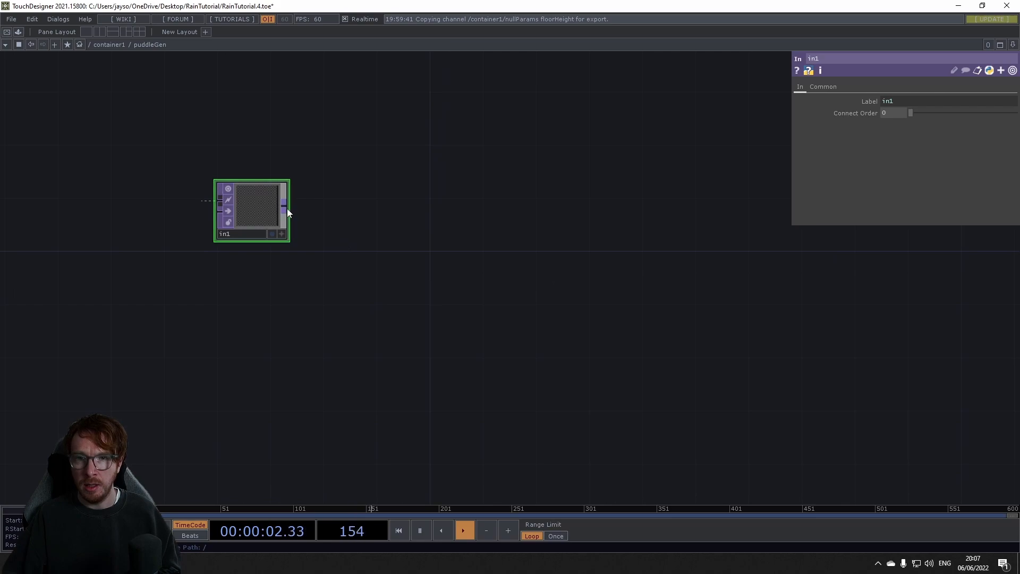
# Add a Null TOP fed by in1 and line it up beside the In TOP
pyautogui.rightClick(286, 210)
pyautogui.click(252, 175)
pyautogui.click(438, 191)
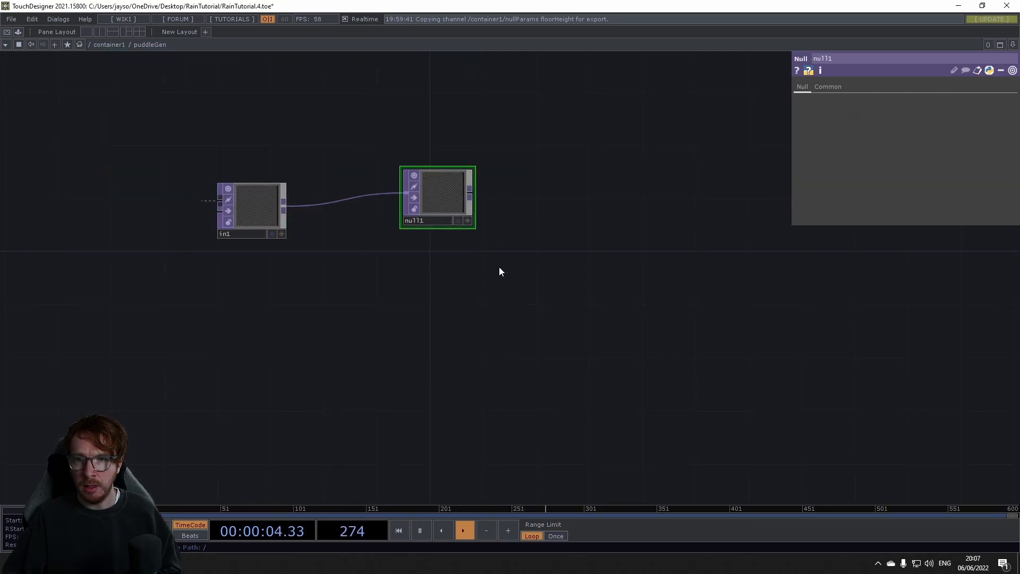
pyautogui.moveTo(501, 257); pyautogui.dragTo(335, 269)
pyautogui.moveTo(267, 205); pyautogui.dragTo(281, 218)
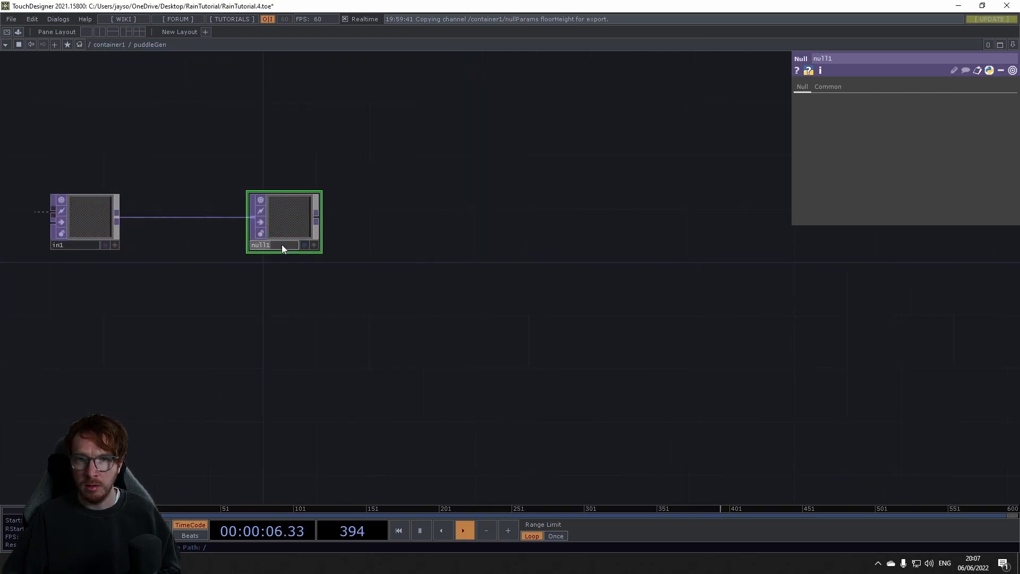
# Add a Circle SOP in the empty area below the In and Null TOPs
pyautogui.moveTo(278, 312); pyautogui.dragTo(335, 214)
pyautogui.press('Tab')
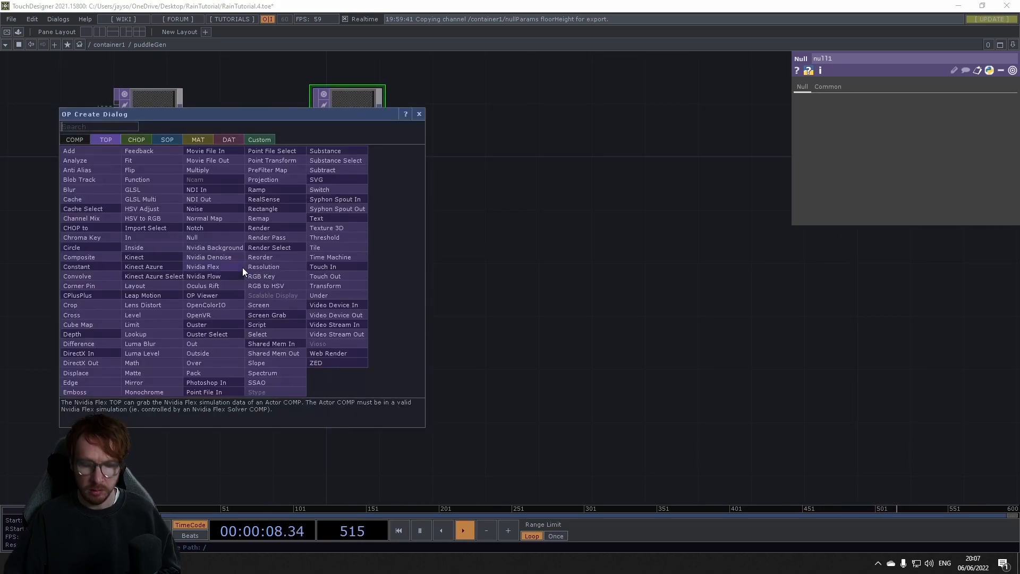
pyautogui.click(168, 140)
pyautogui.write('ci')
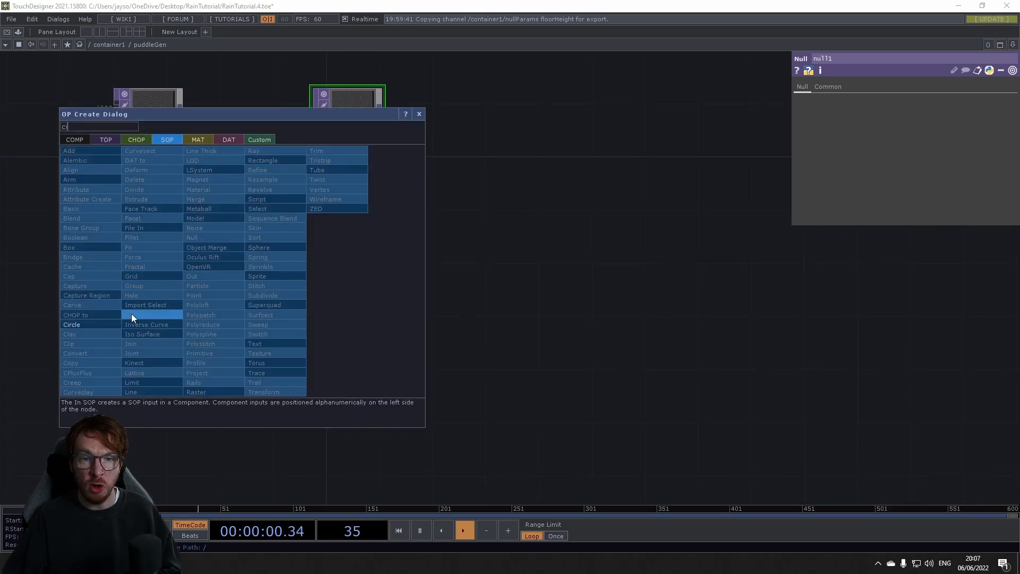
pyautogui.click(100, 324)
pyautogui.click(232, 279)
# Append a Transform SOP to the output of circle1
pyautogui.rightClick(273, 275)
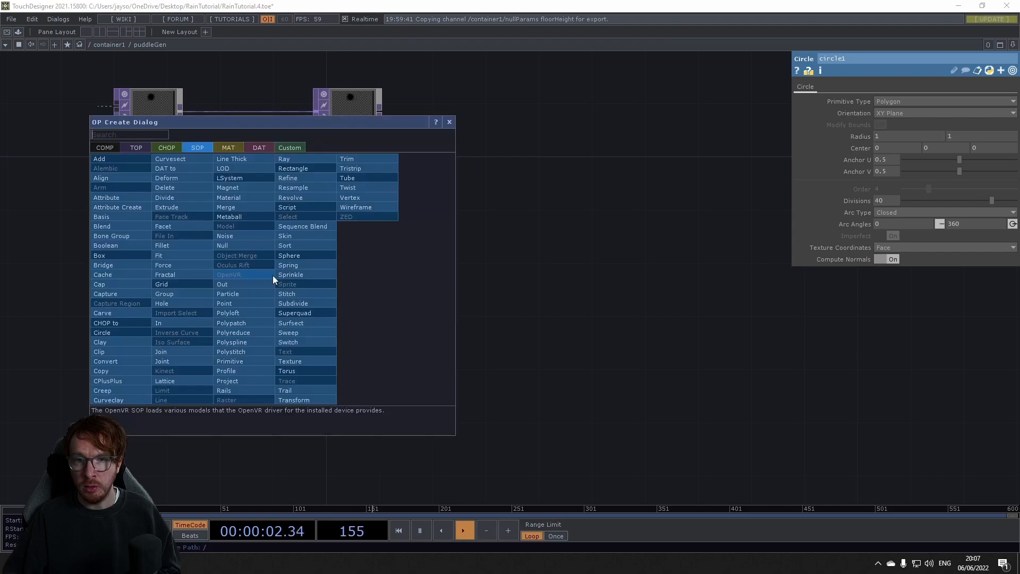
pyautogui.write('tr')
pyautogui.click(285, 400)
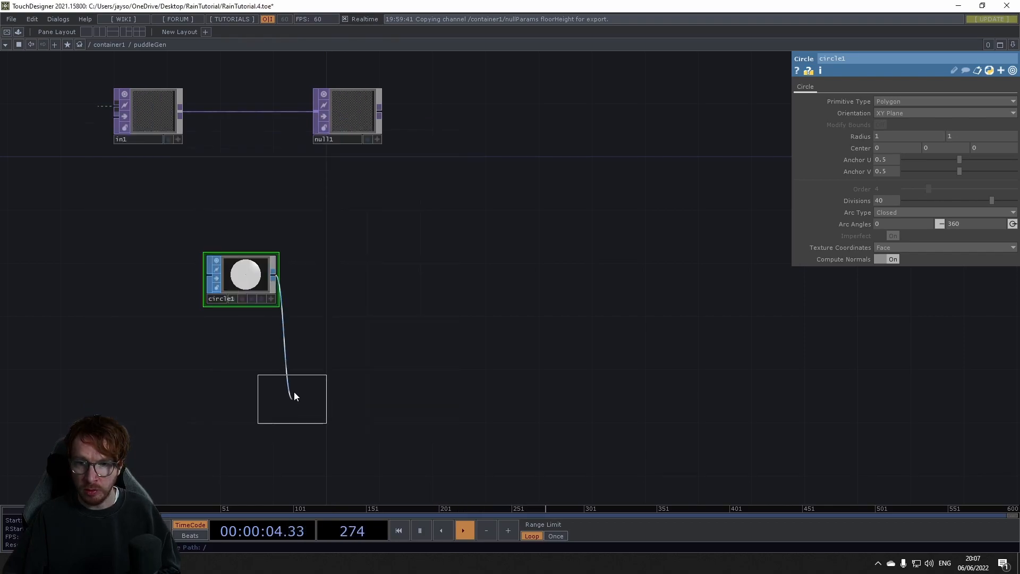
pyautogui.click(336, 278)
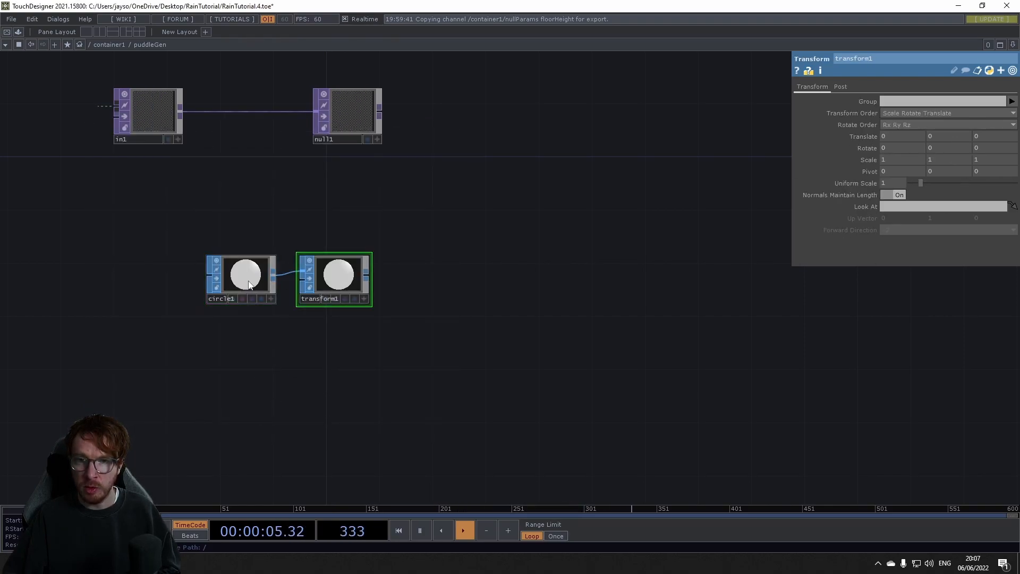
# Append a Geometry COMP to the output of transform1
pyautogui.rightClick(364, 276)
pyautogui.click(187, 148)
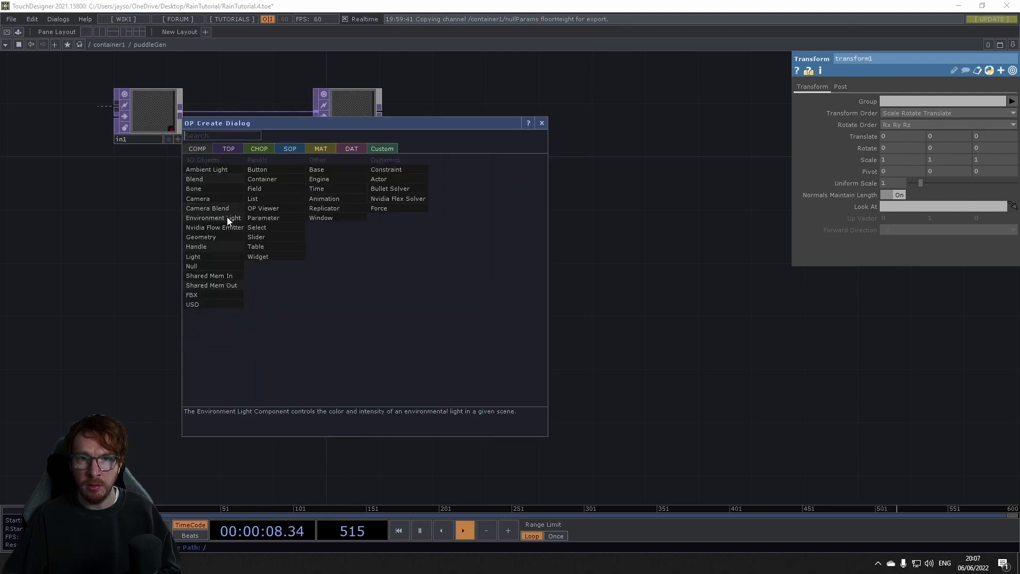
pyautogui.click(219, 237)
pyautogui.click(448, 278)
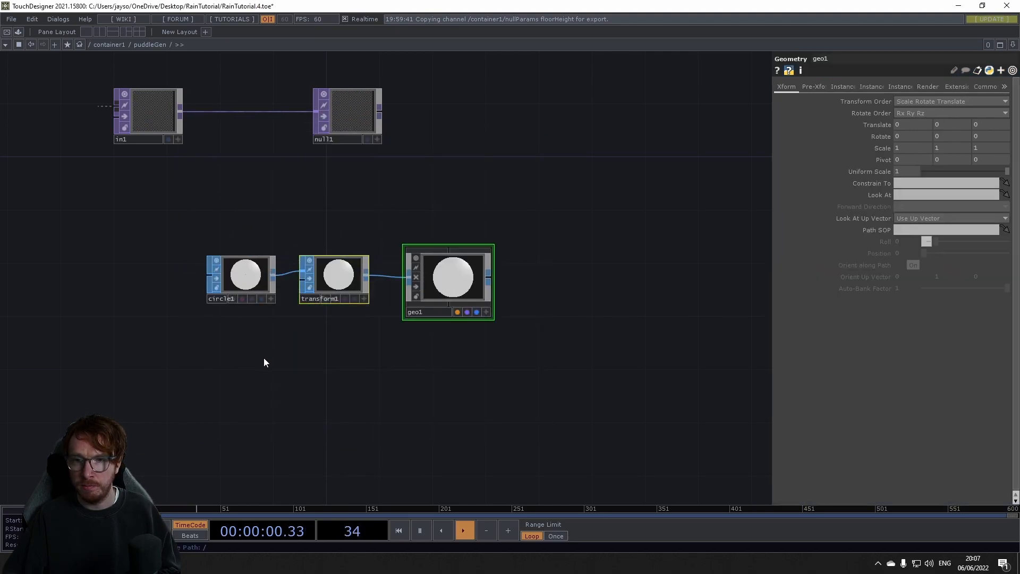
# Set circle1's orientation to ZX Plane and transform1's uniform scale to 0.1
pyautogui.click(241, 271)
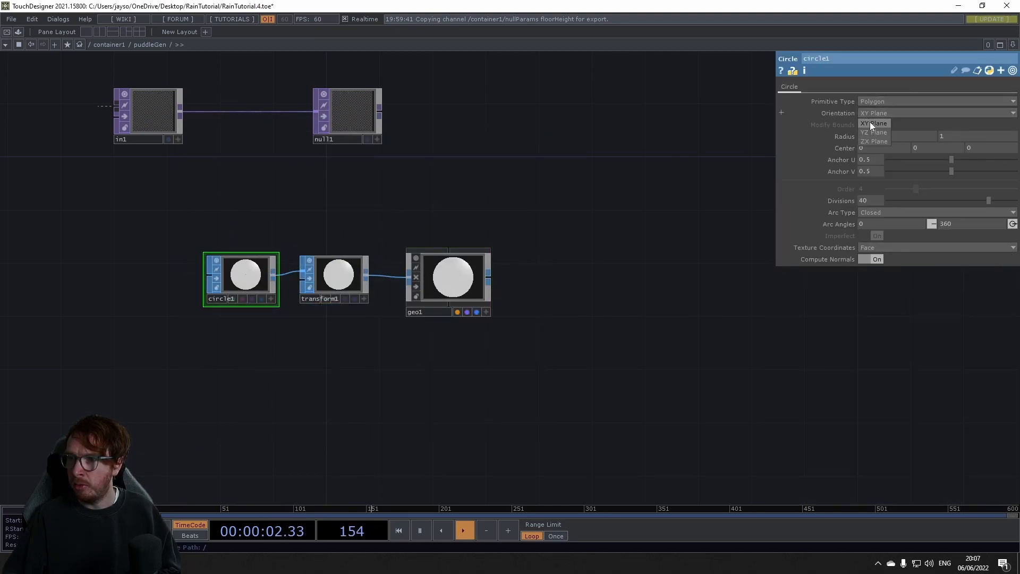
pyautogui.click(871, 141)
pyautogui.click(340, 282)
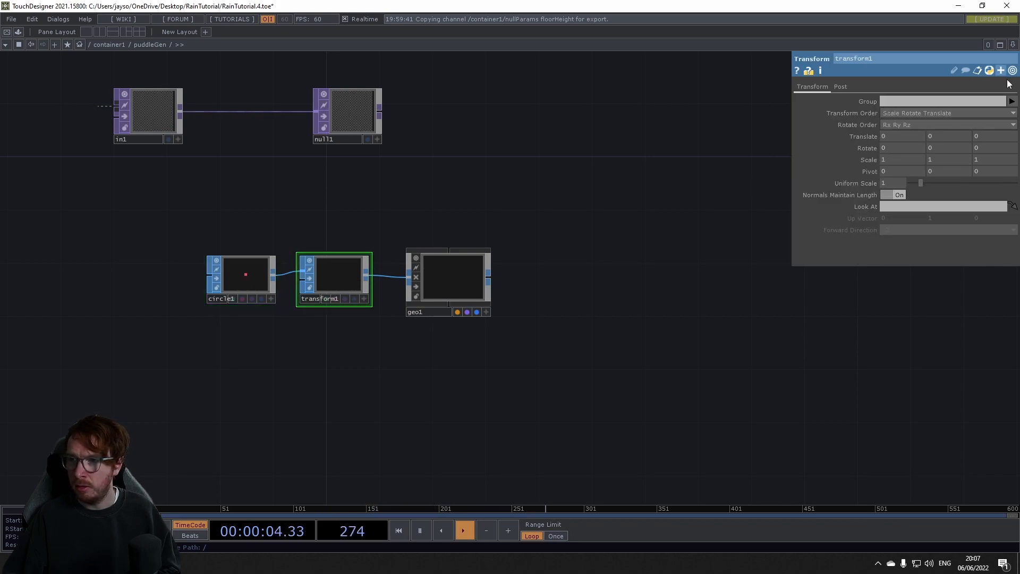
pyautogui.write('0.1')
pyautogui.press('Return')
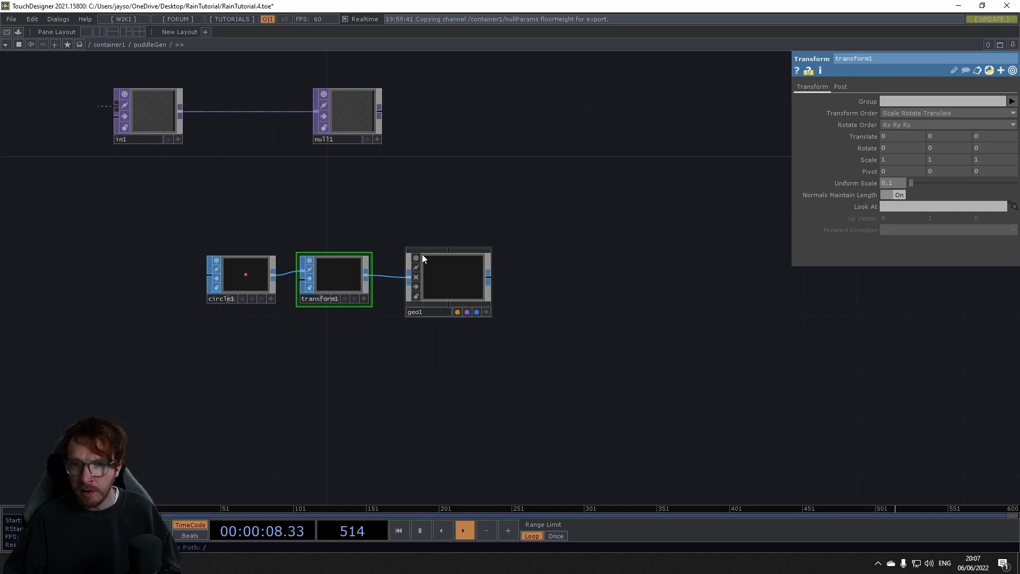
# Reduce the detail of circle1 by setting its divisions to 10
pyautogui.click(252, 283)
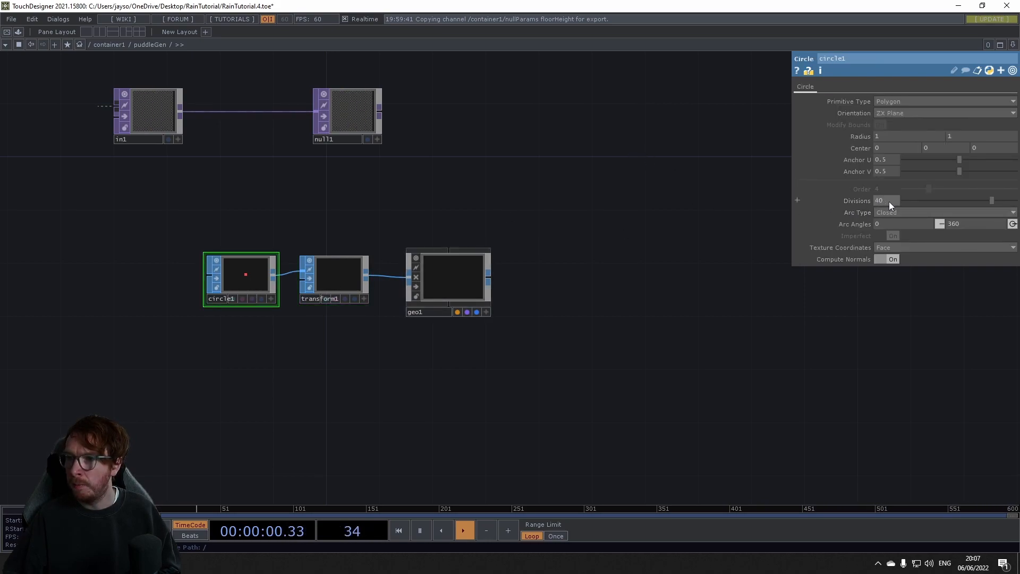
pyautogui.write('10')
pyautogui.press('Return')
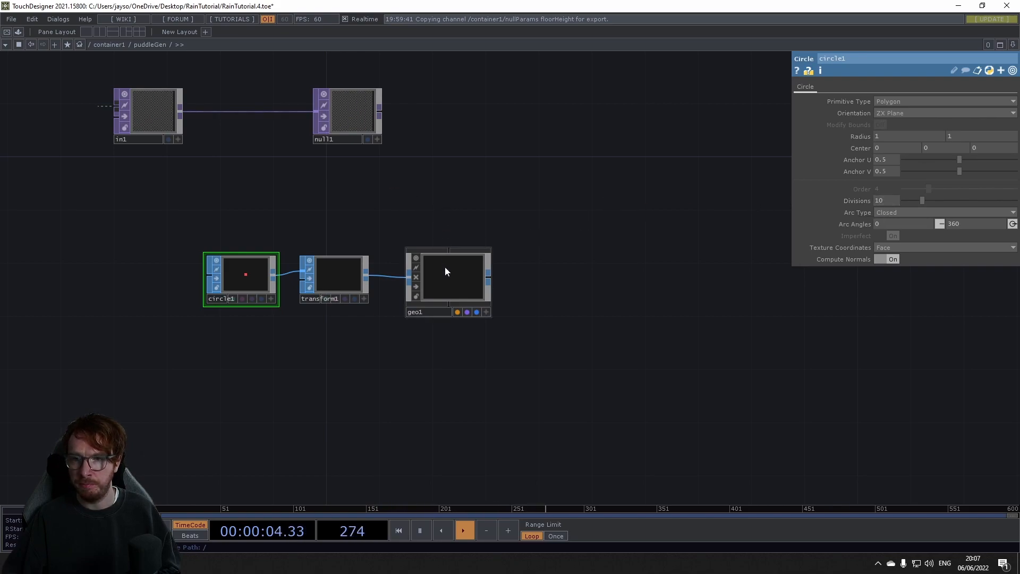
# Turn on instancing for geo1 and assign null1 as its Translate OP
pyautogui.click(457, 282)
pyautogui.click(844, 88)
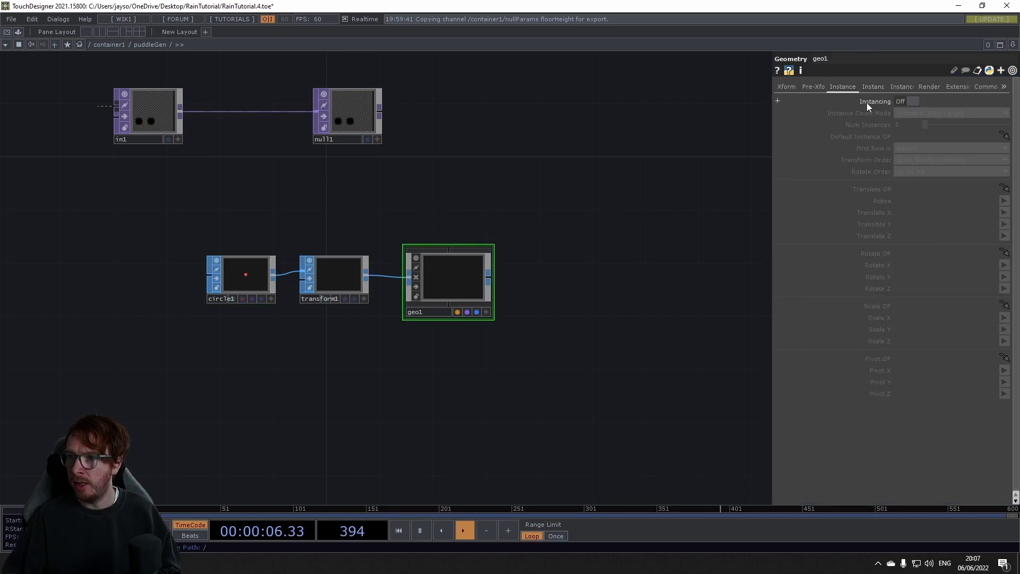
pyautogui.click(903, 101)
pyautogui.moveTo(355, 114); pyautogui.dragTo(919, 189)
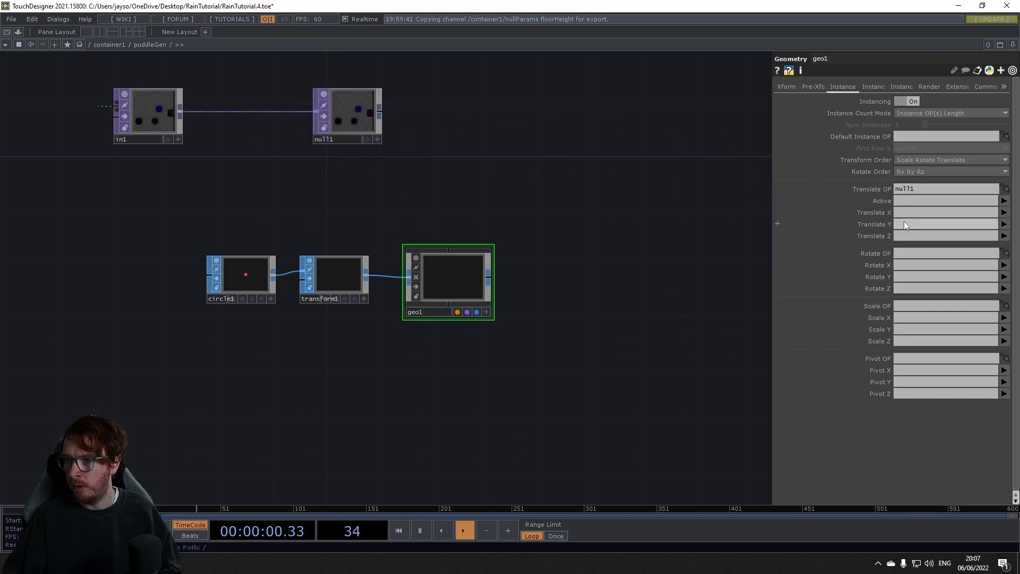
# Map geo1's instance channels: Active to a, Translate X to r, Translate Y to g and Translate Z to b
pyautogui.click(920, 215)
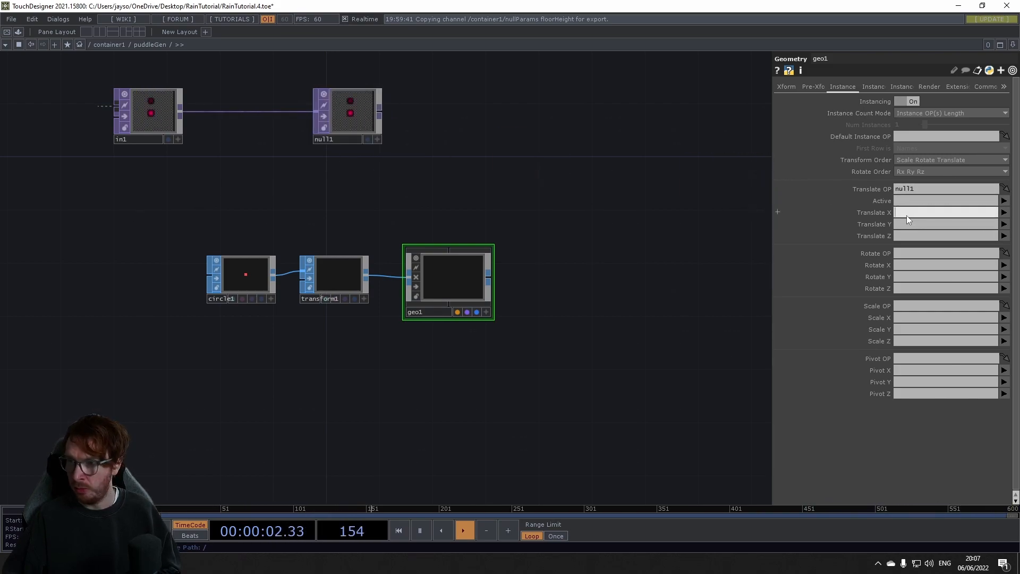
pyautogui.click(903, 202)
pyautogui.write('a')
pyautogui.click(902, 212)
pyautogui.write('r')
pyautogui.click(902, 224)
pyautogui.write('g')
pyautogui.click(901, 237)
pyautogui.write('b')
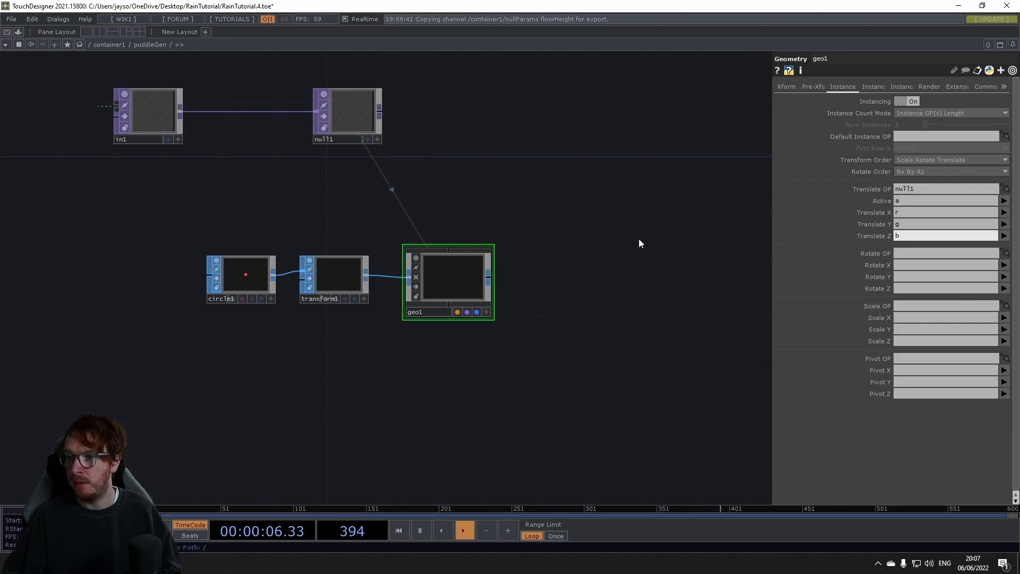
pyautogui.press('Return')
# Activate geo1's viewer and examine the instanced circles from an angled view
pyautogui.scroll(1, 412, 186)
pyautogui.scroll(8, 470, 294)
pyautogui.moveTo(669, 391); pyautogui.dragTo(635, 298)
pyautogui.click(593, 390)
pyautogui.moveTo(429, 259); pyautogui.dragTo(342, 241)
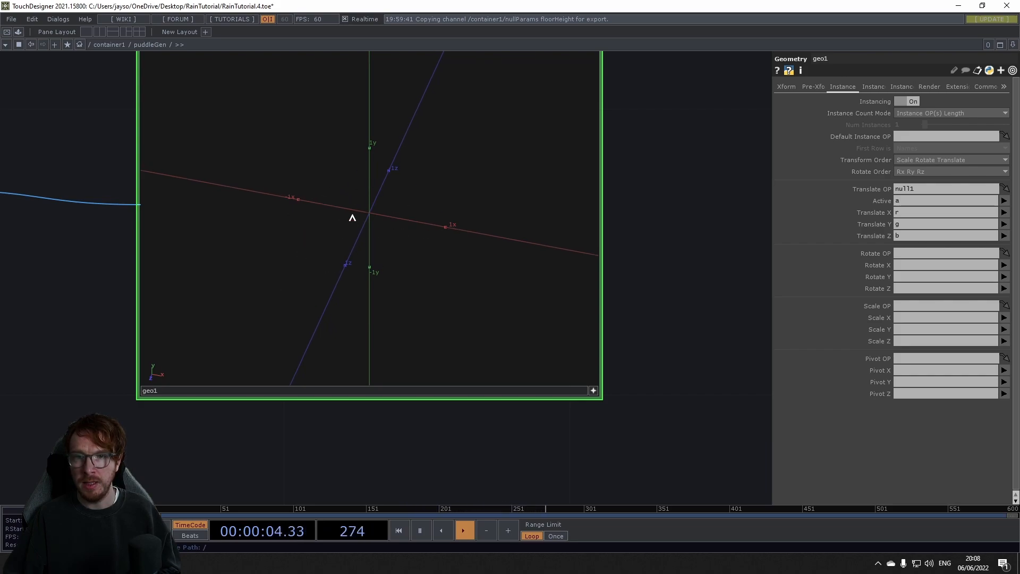
pyautogui.moveTo(662, 269); pyautogui.dragTo(660, 283)
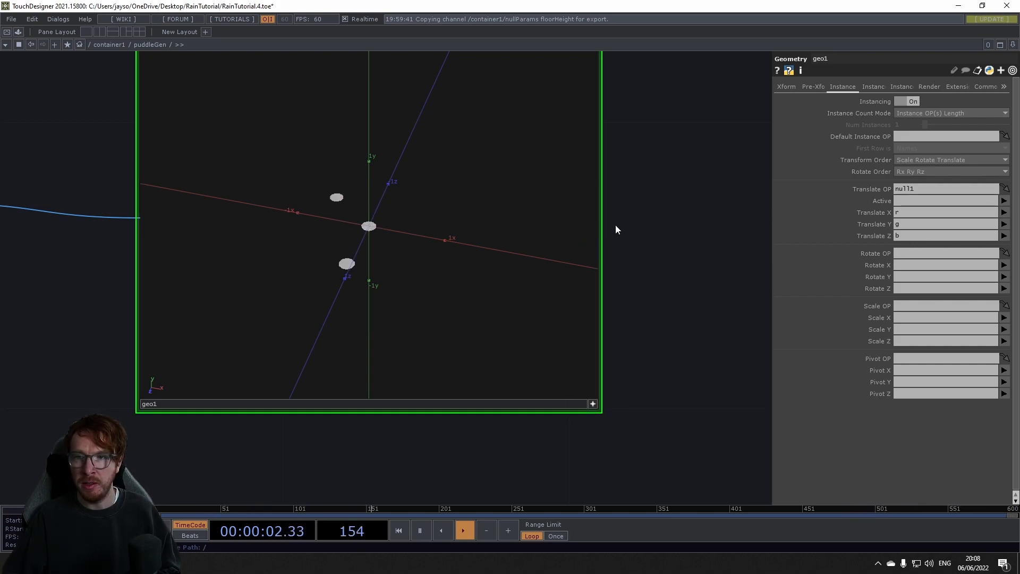
pyautogui.moveTo(647, 187); pyautogui.dragTo(649, 233)
# Examine the puddle point texture in null1 that drives the geo1 instances
pyautogui.scroll(-3, 649, 231)
pyautogui.moveTo(614, 106); pyautogui.dragTo(614, 177)
pyautogui.moveTo(550, 85); pyautogui.dragTo(571, 180)
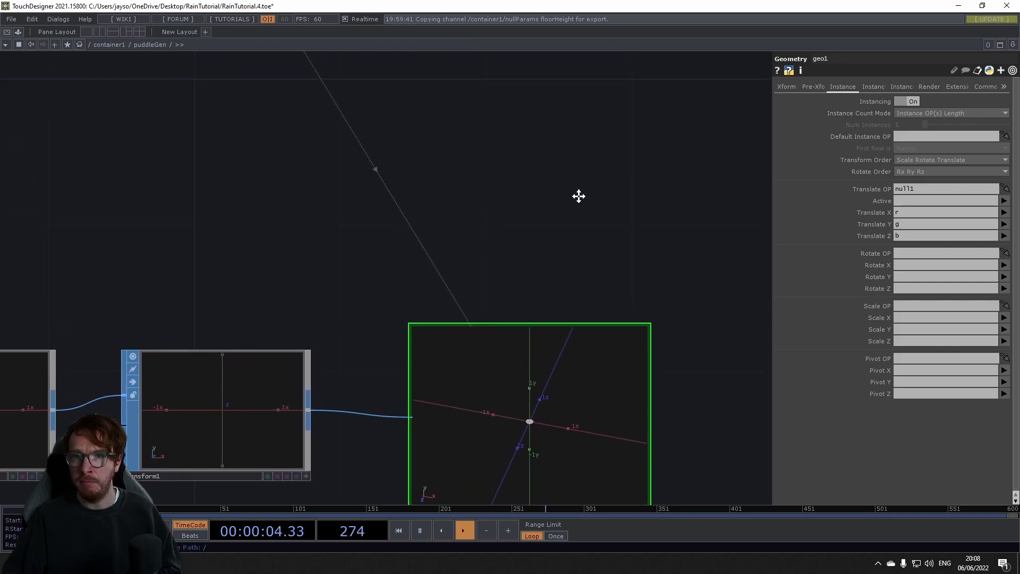
pyautogui.moveTo(514, 113); pyautogui.dragTo(524, 223)
pyautogui.scroll(-3, 523, 223)
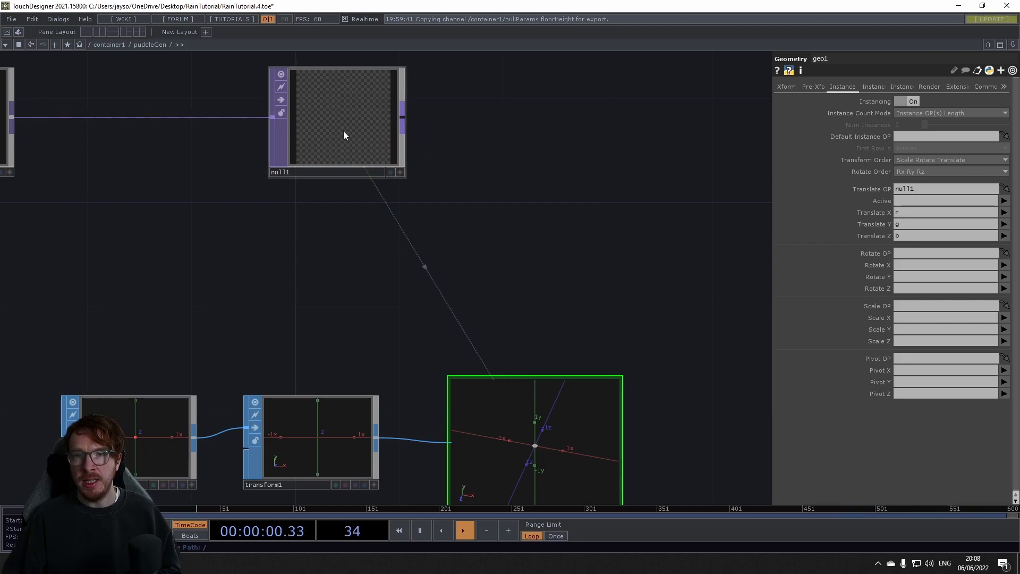
pyautogui.moveTo(423, 125); pyautogui.dragTo(453, 184)
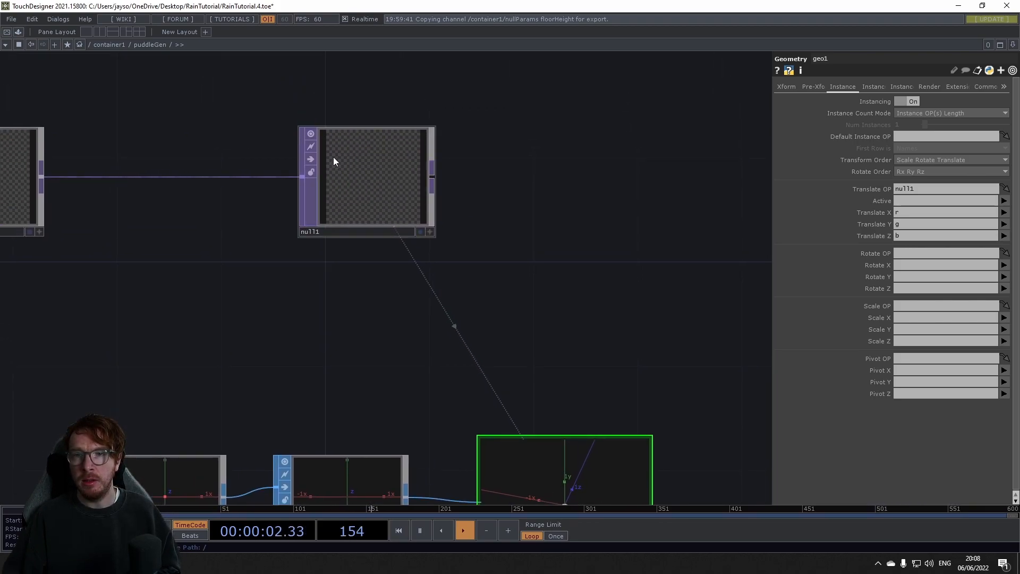
pyautogui.scroll(5, 334, 162)
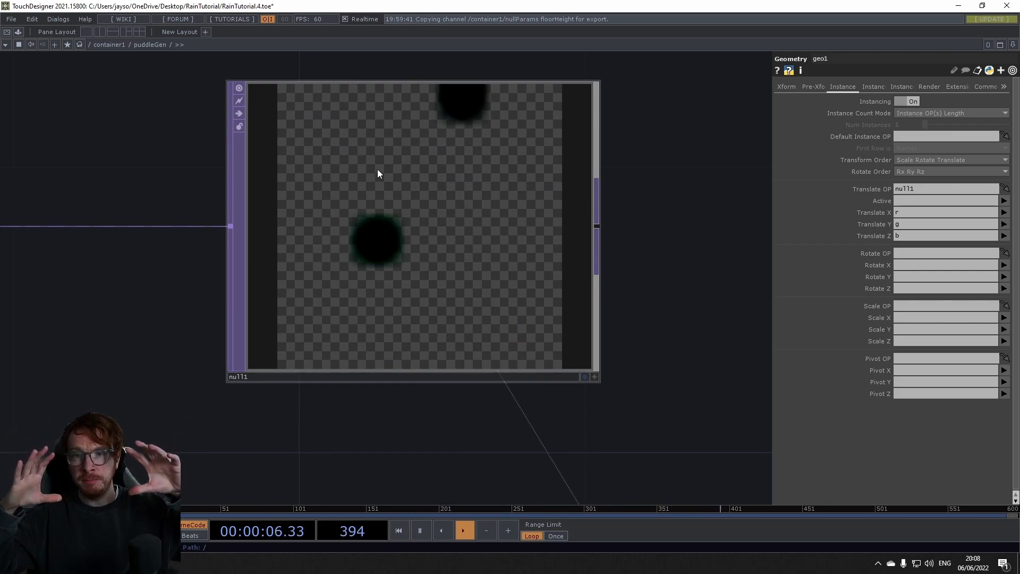
pyautogui.scroll(-5, 578, 147)
# Compare the instances in geo1's viewer with the channel assigned to its Active parameter
pyautogui.moveTo(673, 299); pyautogui.dragTo(427, 205)
pyautogui.scroll(-1, 578, 147)
pyautogui.scroll(7, 409, 456)
pyautogui.moveTo(515, 276); pyautogui.dragTo(437, 501)
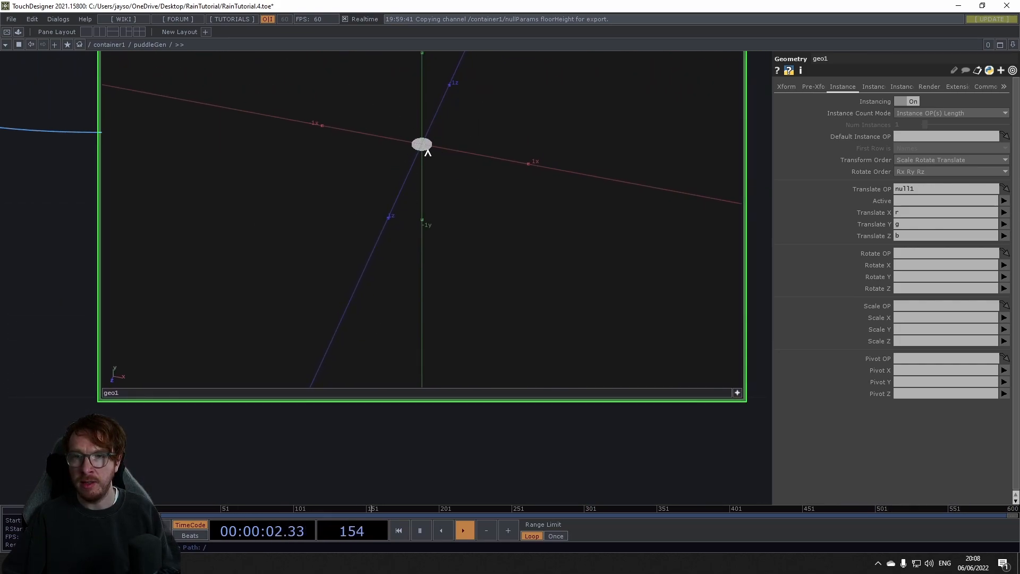
pyautogui.click(905, 200)
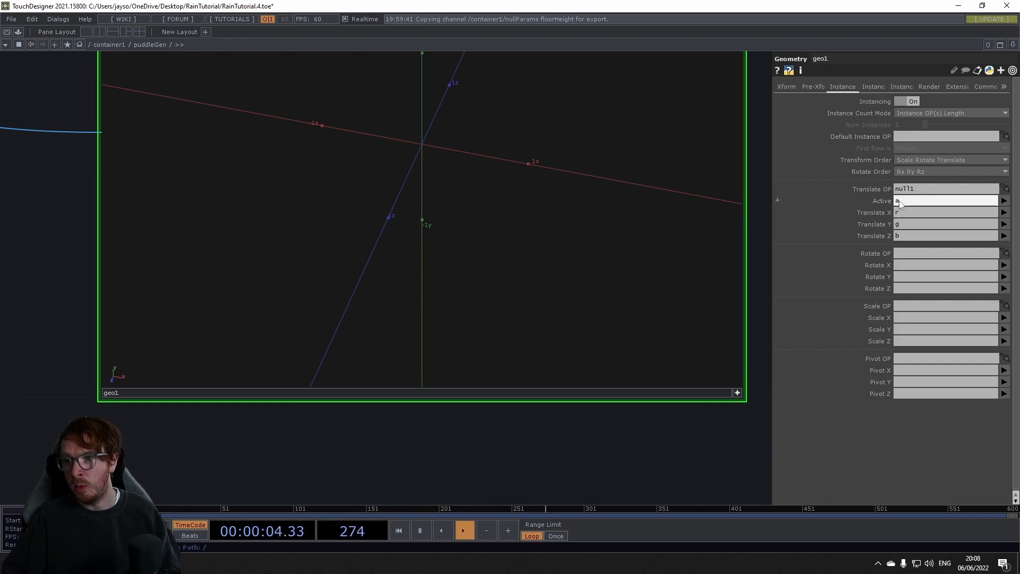
pyautogui.scroll(-5, 494, 403)
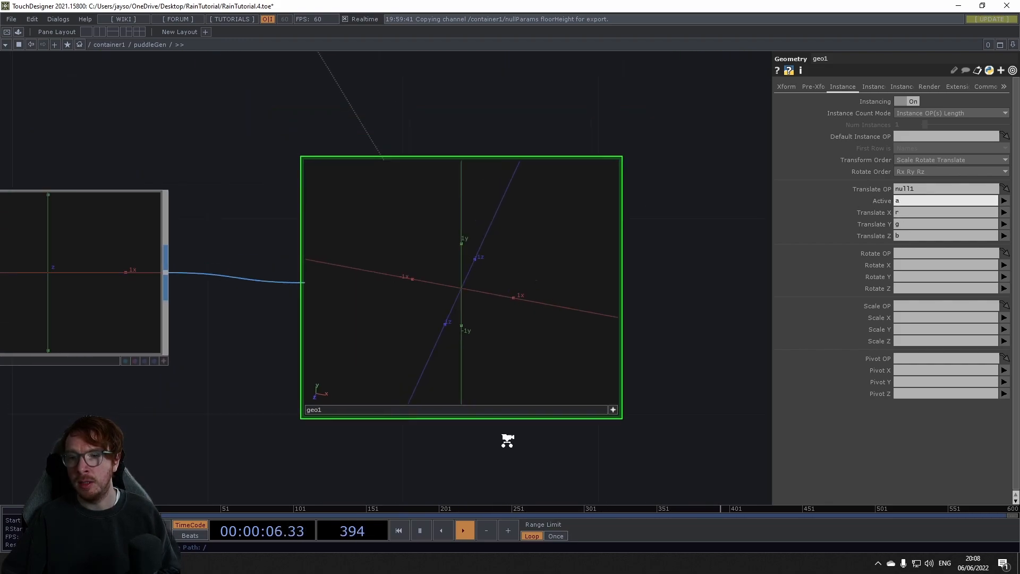
# Add a Render TOP to the puddleGen network, below the circle1, transform1 and geo1 chain
pyautogui.moveTo(368, 174); pyautogui.dragTo(467, 239)
pyautogui.scroll(-5, 371, 262)
pyautogui.moveTo(344, 388); pyautogui.dragTo(335, 356)
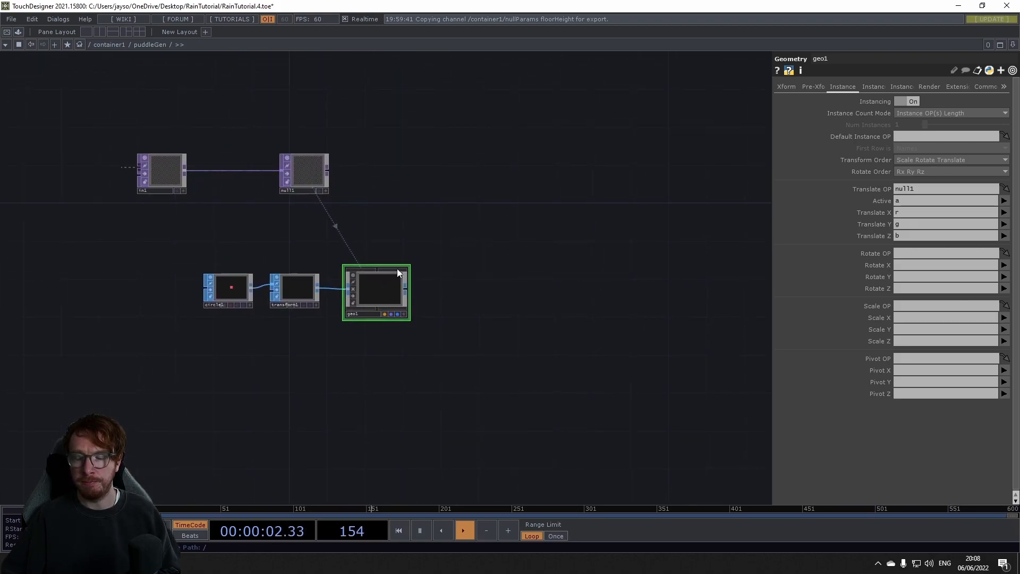
pyautogui.press('Tab')
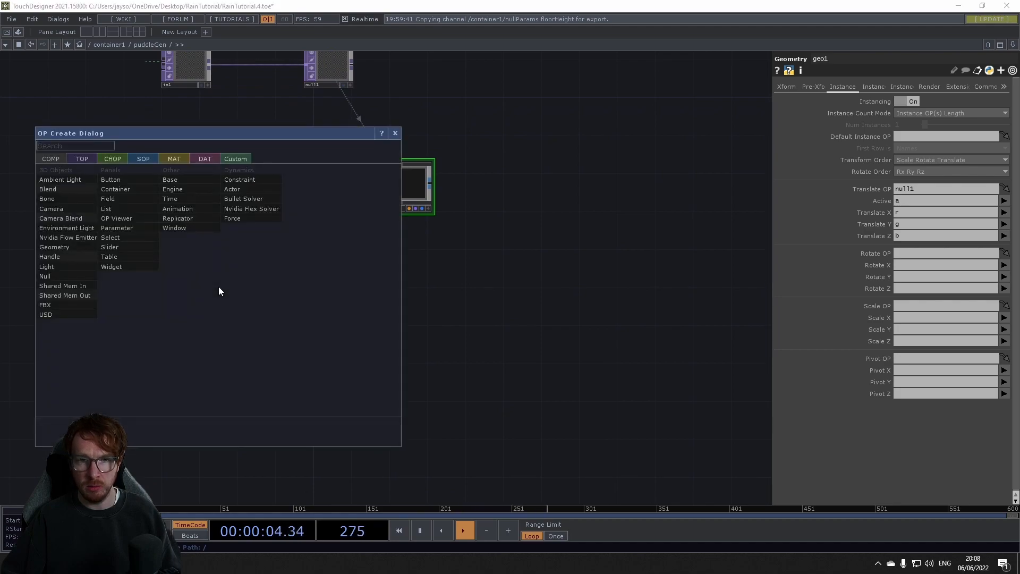
pyautogui.write('re')
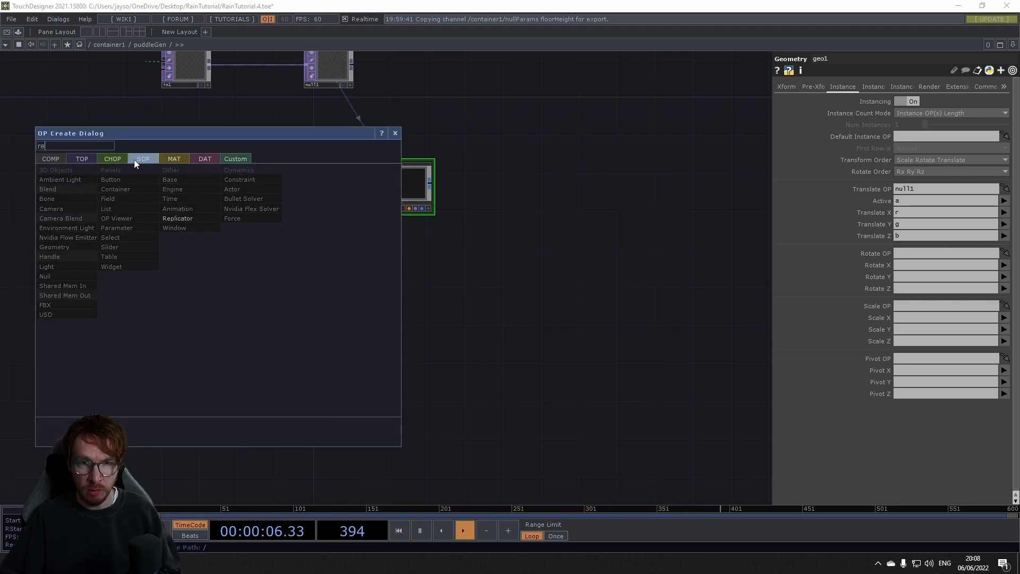
pyautogui.click(79, 158)
pyautogui.click(234, 247)
pyautogui.click(250, 283)
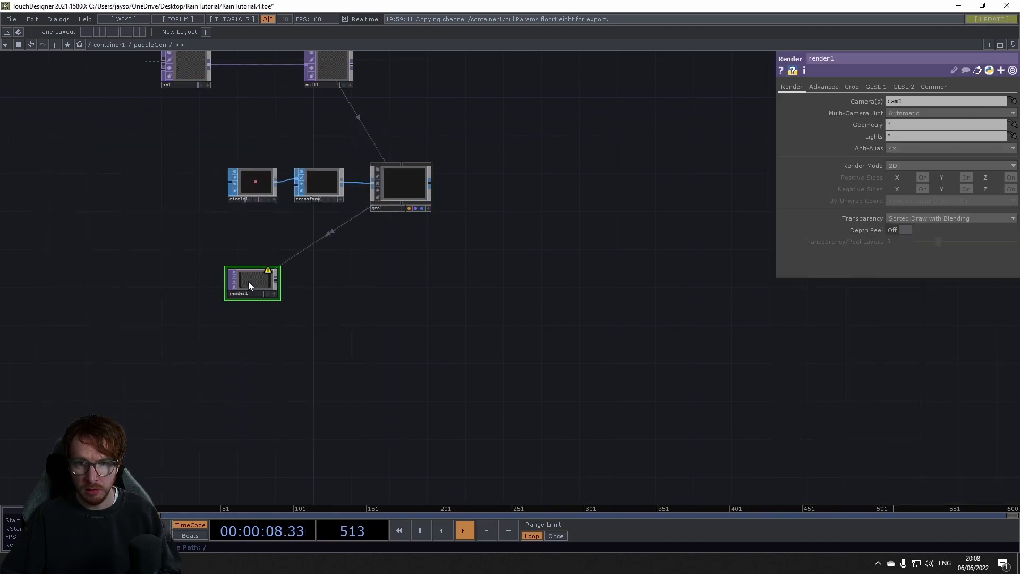
pyautogui.moveTo(253, 280); pyautogui.dragTo(260, 308)
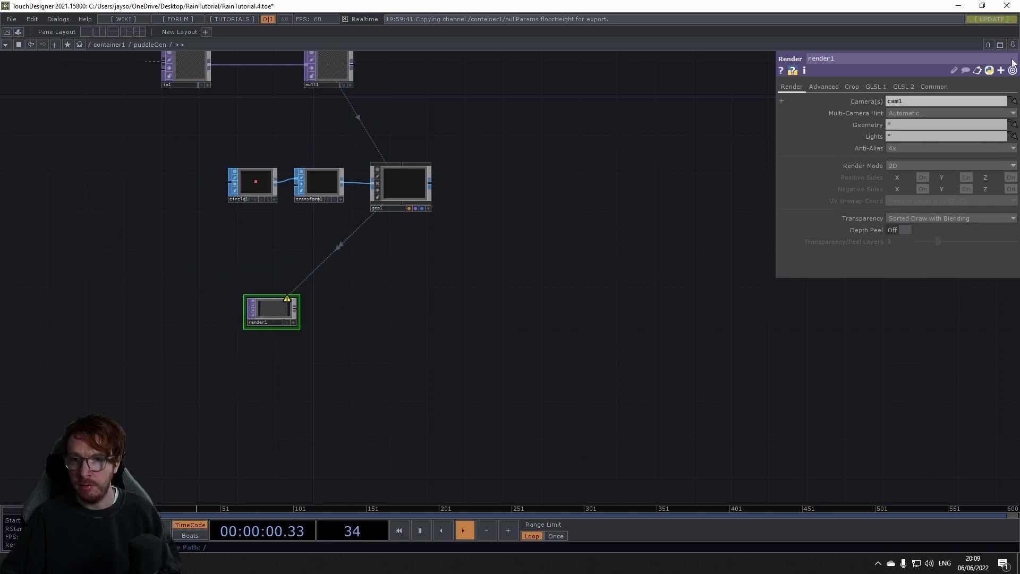
# Set render1's resolution to 2048 by 2048
pyautogui.click(935, 86)
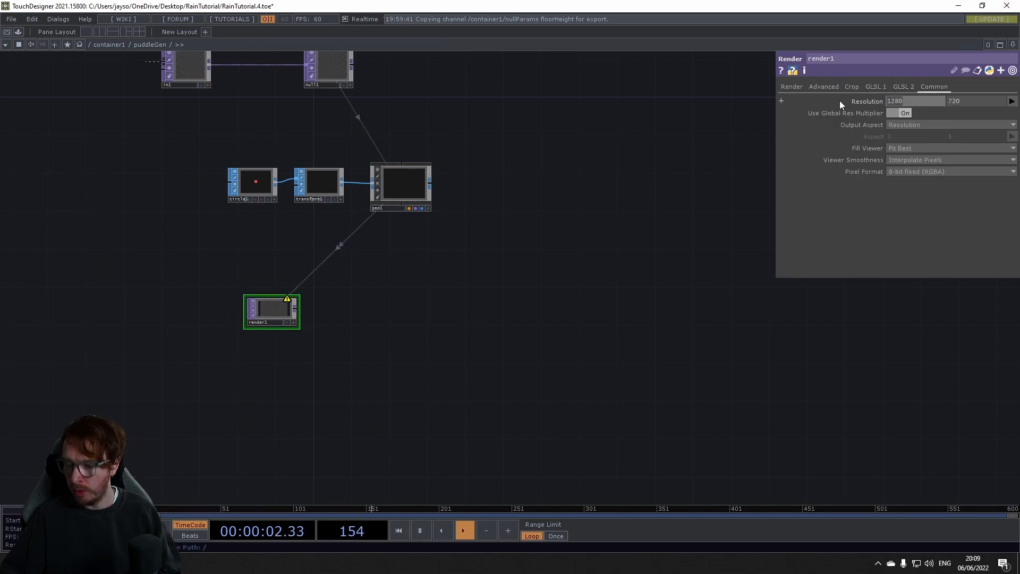
pyautogui.write('2048')
pyautogui.press('Tab')
pyautogui.write('20')
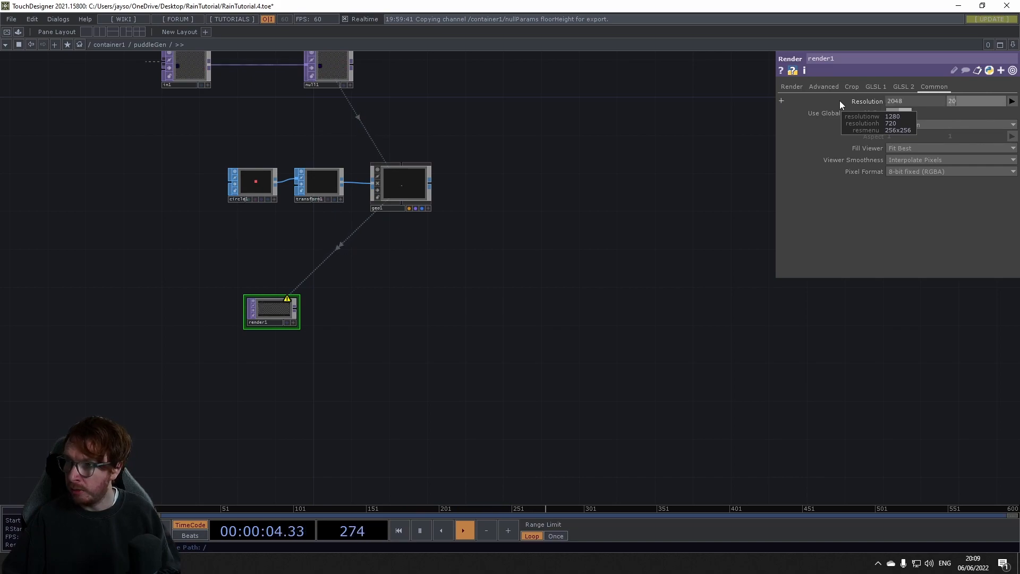
pyautogui.write('48')
pyautogui.press('Return')
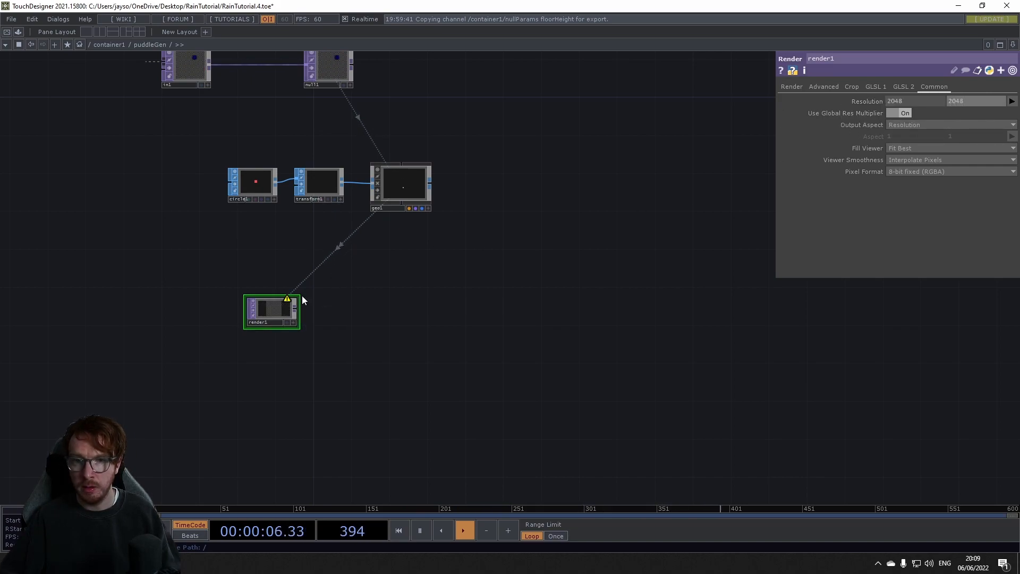
# Add a Camera COMP and an Ambient Light COMP next to render1, one above the other
pyautogui.press('Tab')
pyautogui.write('ca')
pyautogui.click(21, 165)
pyautogui.click(37, 215)
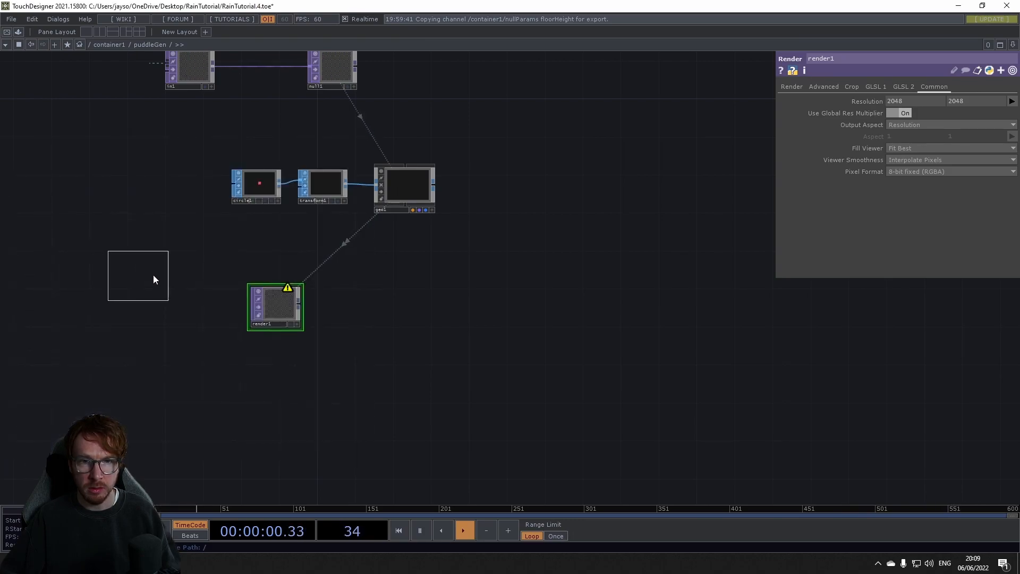
pyautogui.click(197, 299)
pyautogui.press('Tab')
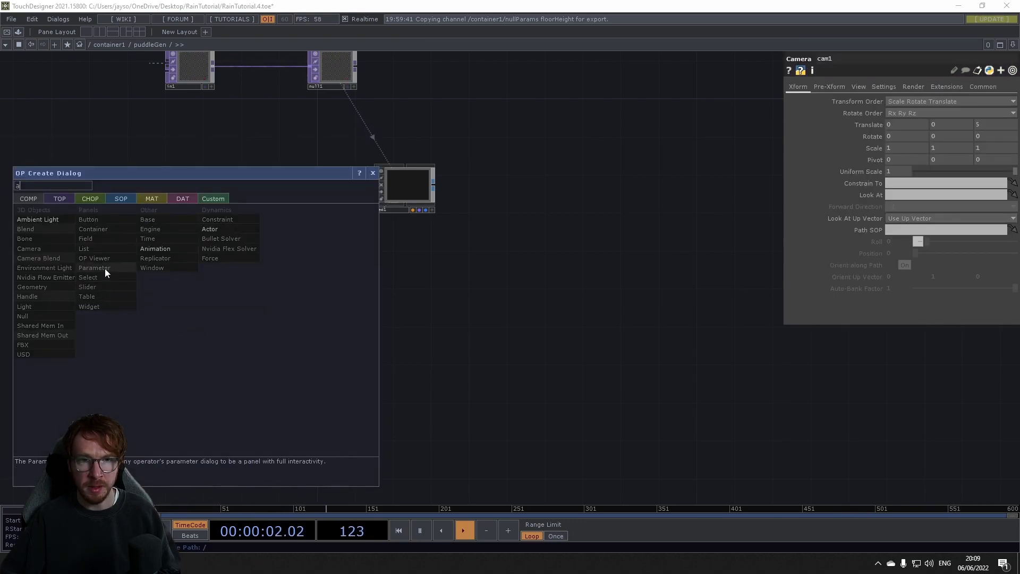
pyautogui.click(59, 224)
pyautogui.click(191, 336)
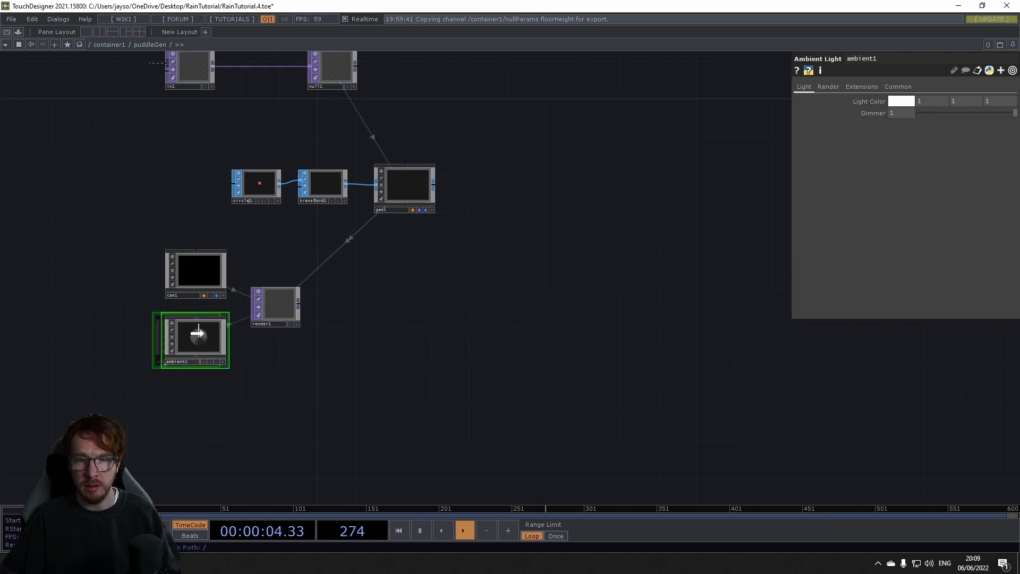
# Set cam1's X rotation to -90 and its Y translation to 2
pyautogui.scroll(5, 242, 353)
pyautogui.moveTo(288, 383); pyautogui.dragTo(306, 401)
pyautogui.moveTo(256, 222); pyautogui.dragTo(331, 218)
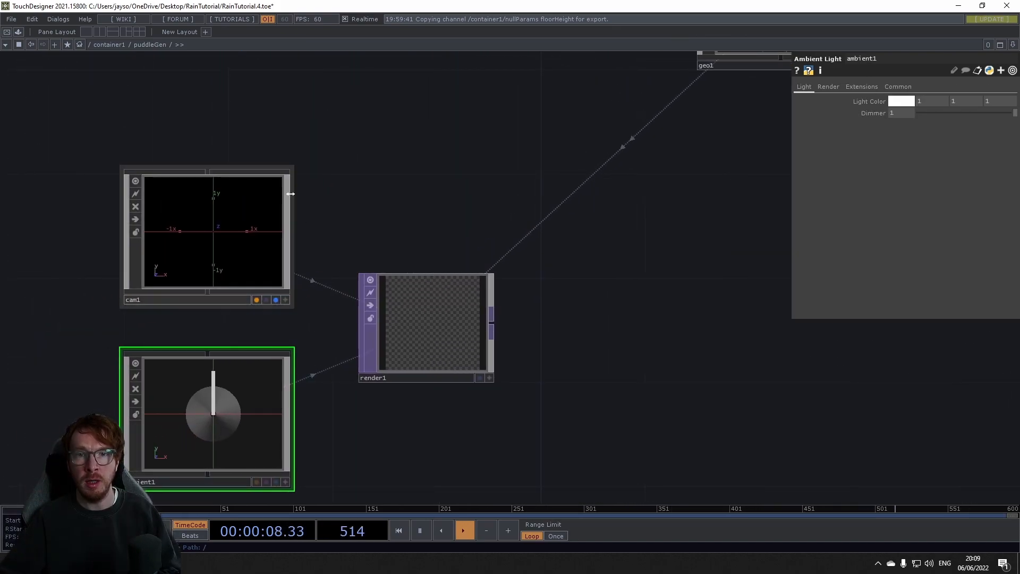
pyautogui.click(255, 258)
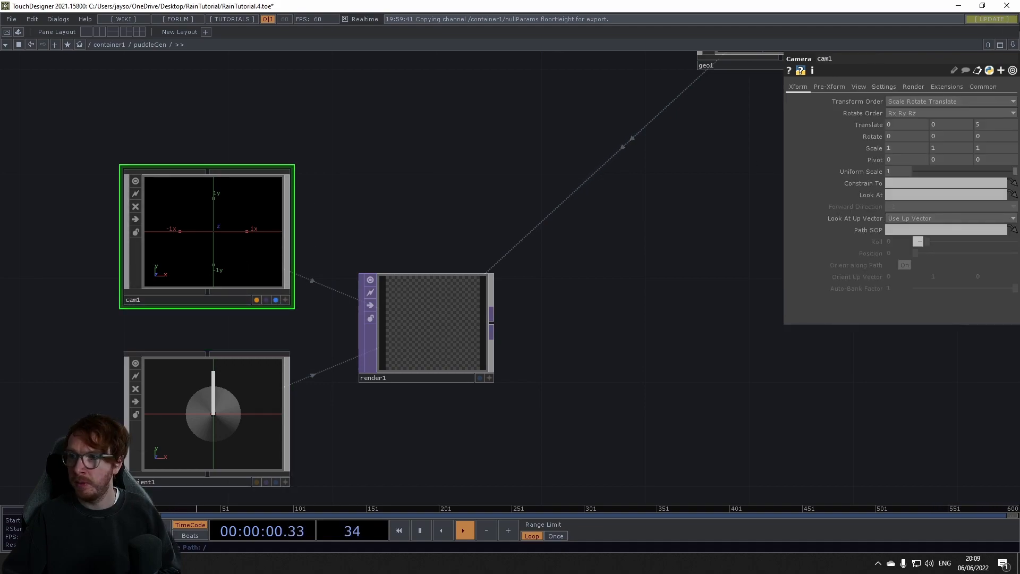
pyautogui.write('-90')
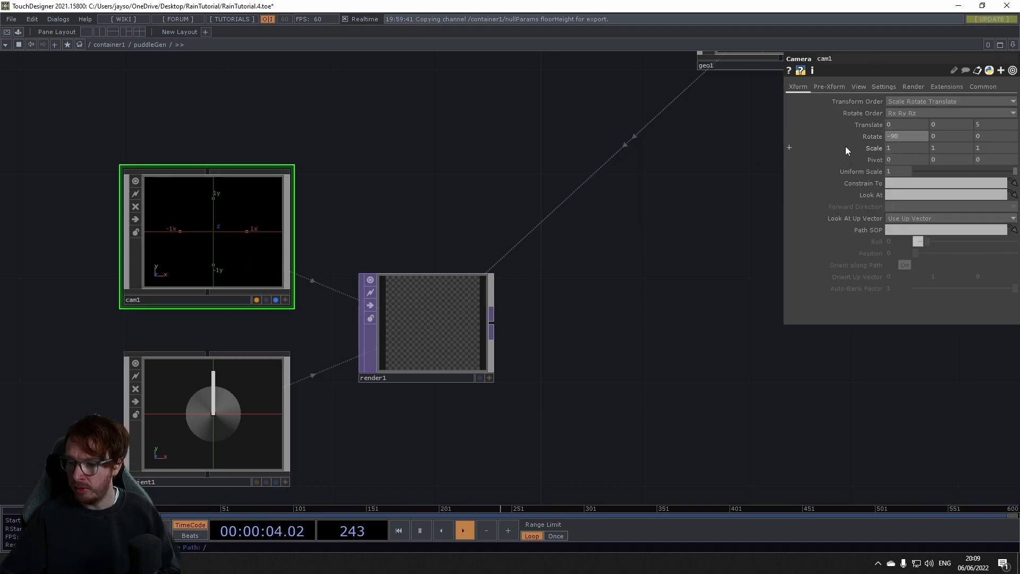
pyautogui.press('Return')
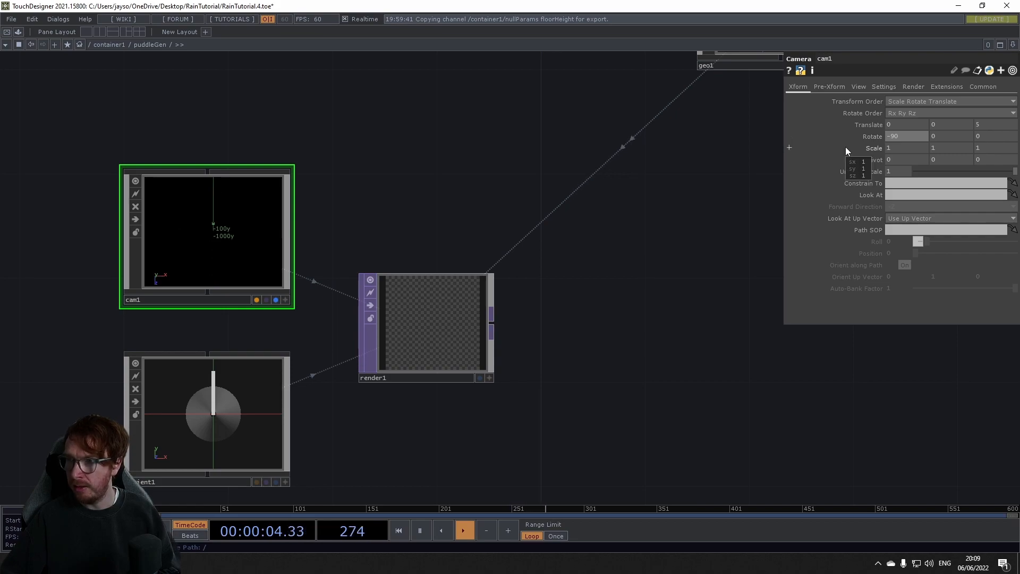
pyautogui.moveTo(943, 125); pyautogui.dragTo(949, 115)
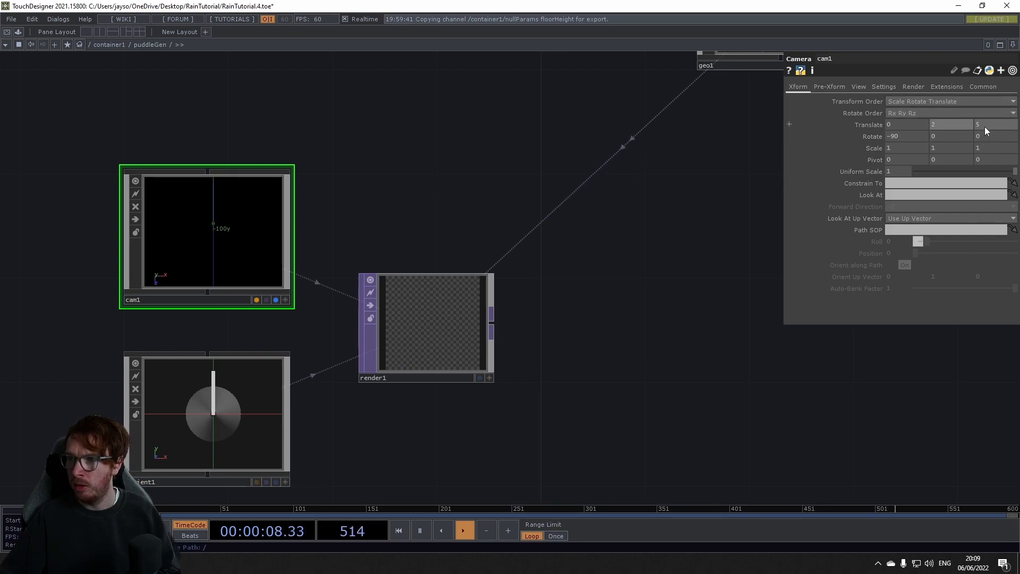
# Switch cam1's projection to Orthographic
pyautogui.click(859, 87)
pyautogui.click(898, 101)
pyautogui.click(905, 118)
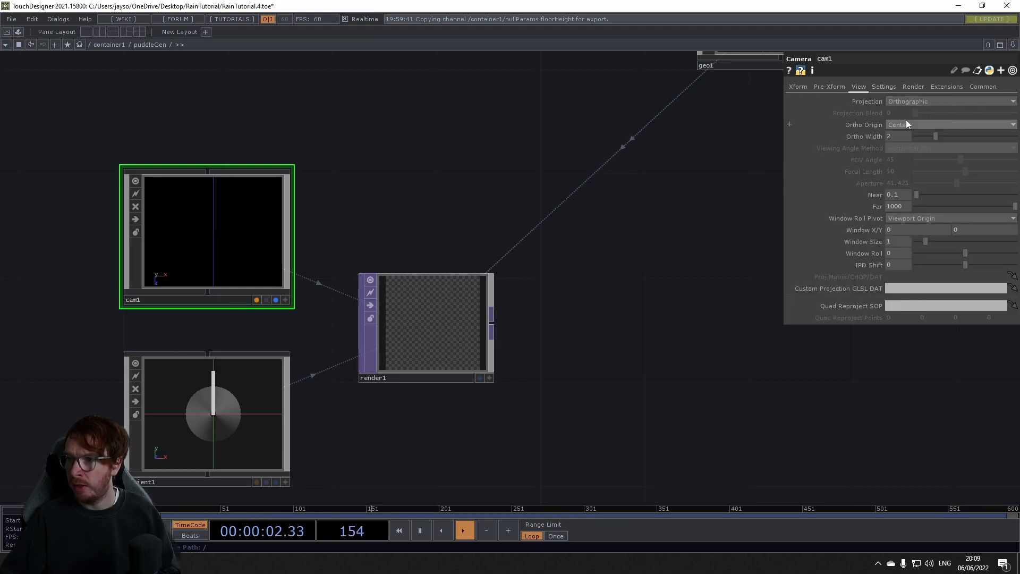
# Examine render1's output with the orthographic camera and review its common settings
pyautogui.moveTo(489, 192); pyautogui.dragTo(416, 211)
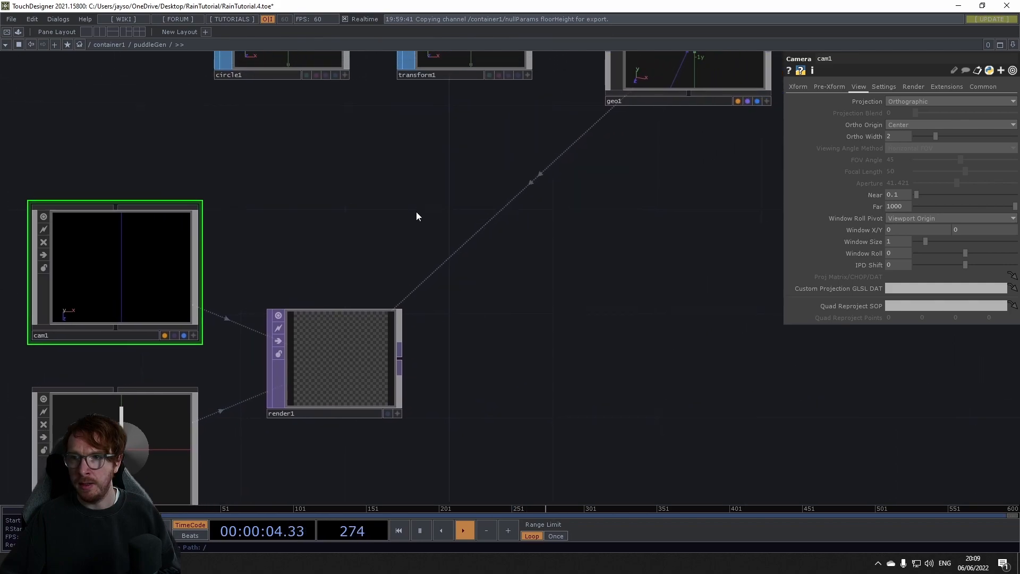
pyautogui.scroll(5, 330, 349)
pyautogui.scroll(-5, 327, 390)
pyautogui.moveTo(395, 263); pyautogui.dragTo(416, 257)
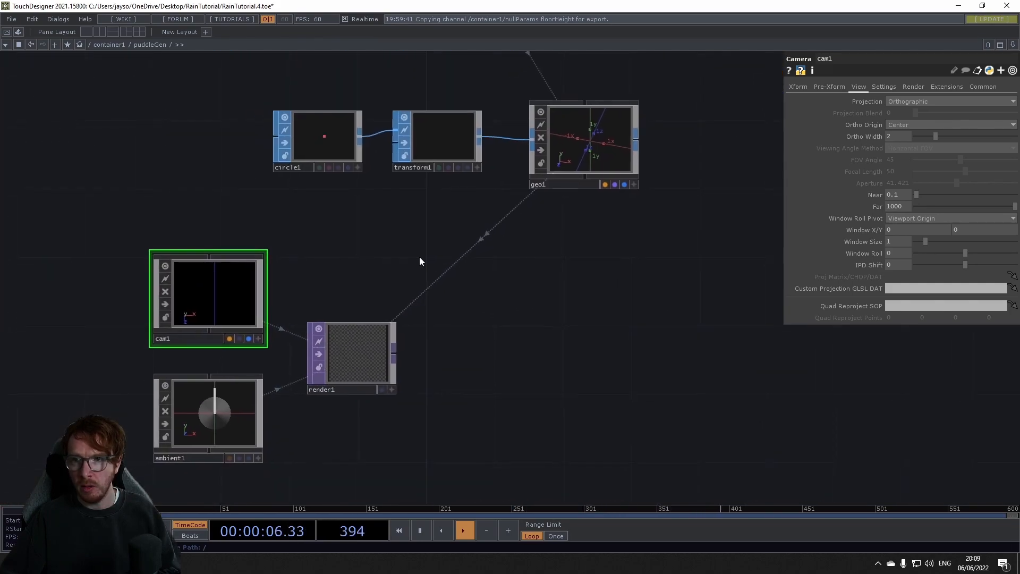
pyautogui.scroll(5, 353, 372)
pyautogui.scroll(-3, 344, 361)
pyautogui.click(343, 354)
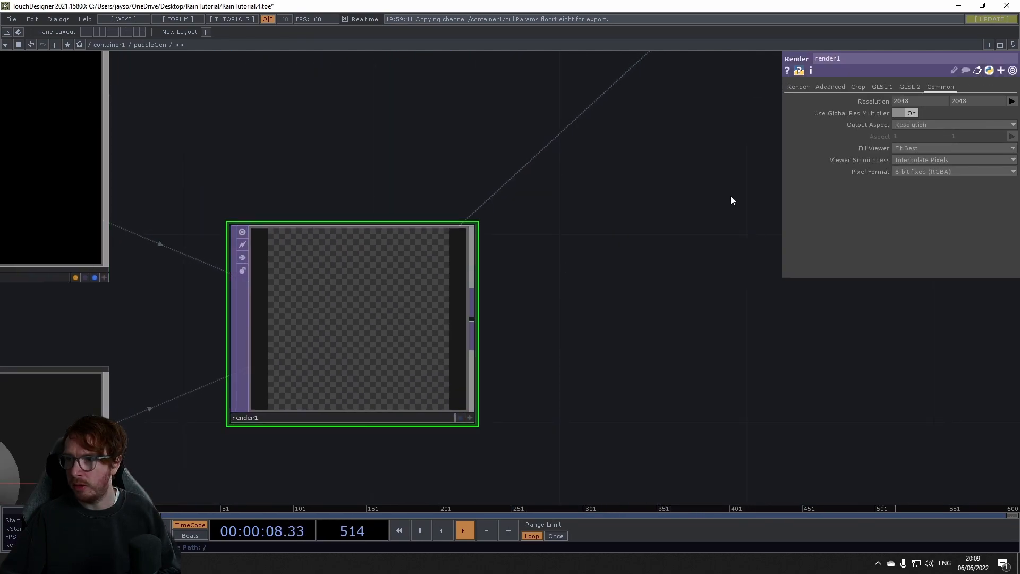
pyautogui.scroll(-5, 510, 212)
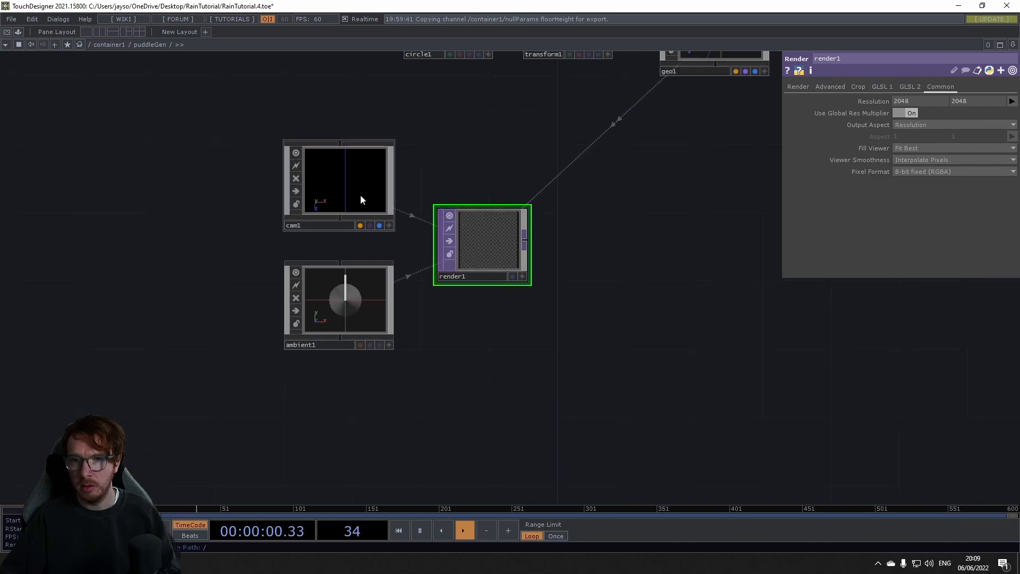
# Try adjusting cam1's Y and Z translation and its Ortho Width
pyautogui.click(362, 198)
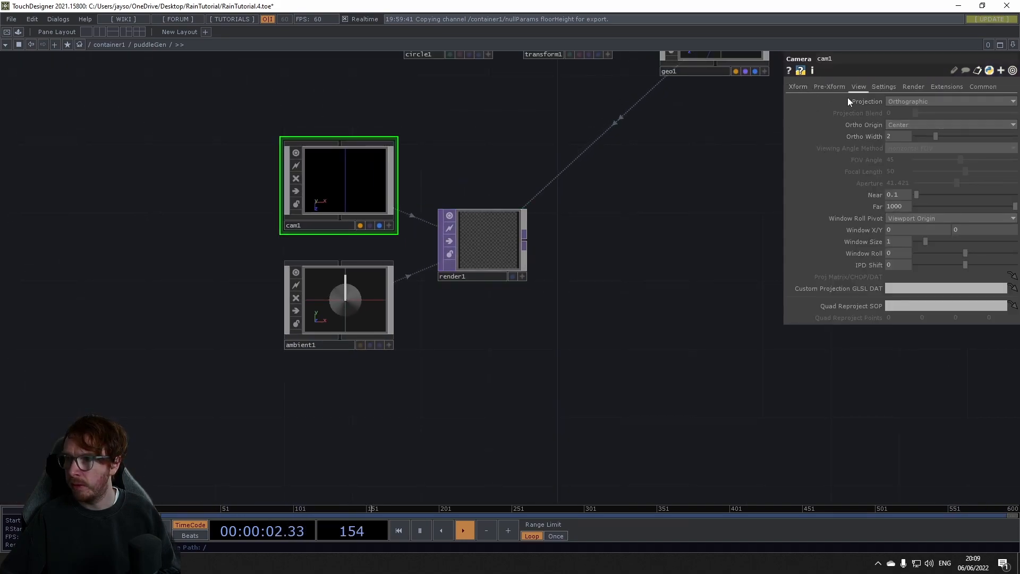
pyautogui.click(799, 89)
pyautogui.moveTo(947, 121); pyautogui.dragTo(951, 121)
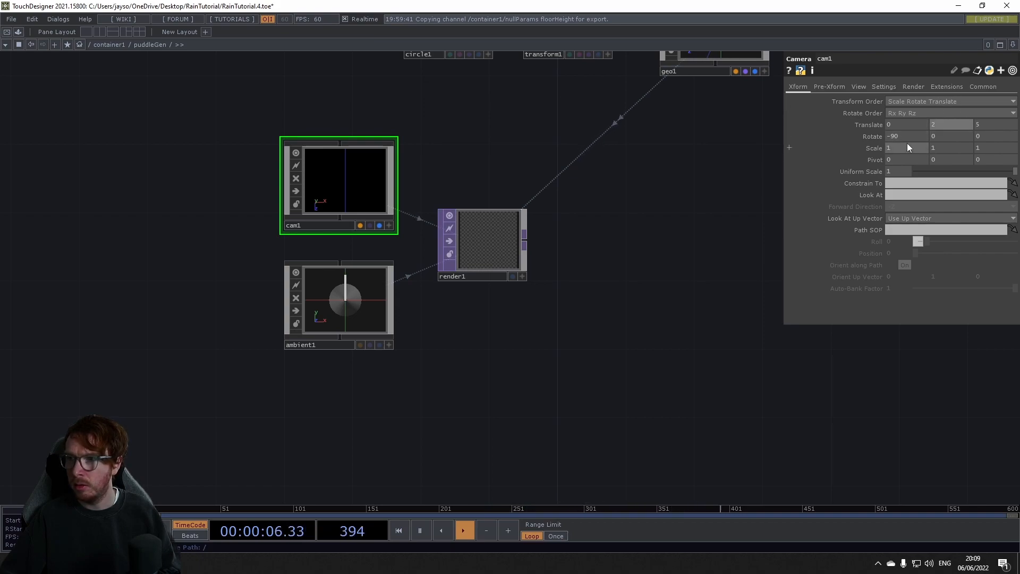
pyautogui.moveTo(998, 125); pyautogui.dragTo(995, 126)
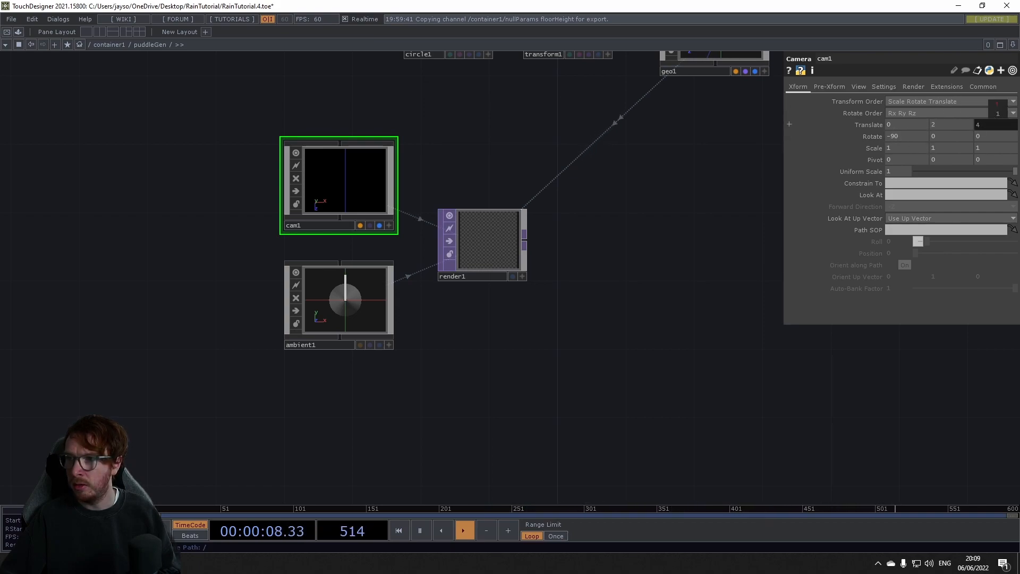
pyautogui.click(858, 86)
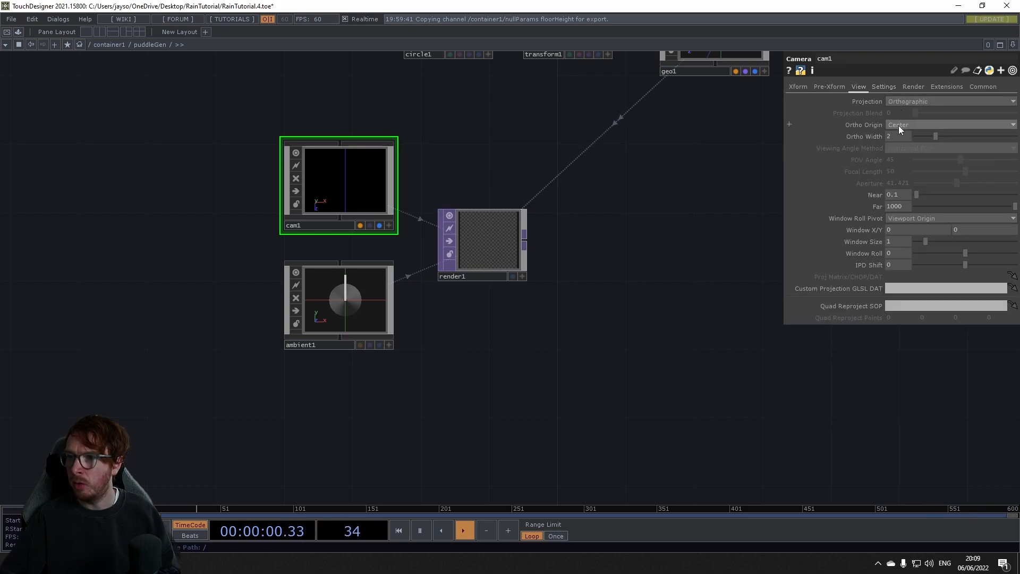
pyautogui.moveTo(898, 133); pyautogui.dragTo(899, 136)
# Inspect render1's image up close for the instanced puddle circles
pyautogui.moveTo(576, 222); pyautogui.dragTo(499, 287)
pyautogui.scroll(3, 588, 117)
pyautogui.scroll(2, 588, 118)
pyautogui.scroll(-5, 378, 345)
pyautogui.moveTo(365, 345); pyautogui.dragTo(473, 237)
pyautogui.moveTo(331, 406); pyautogui.dragTo(335, 401)
pyautogui.scroll(6, 359, 345)
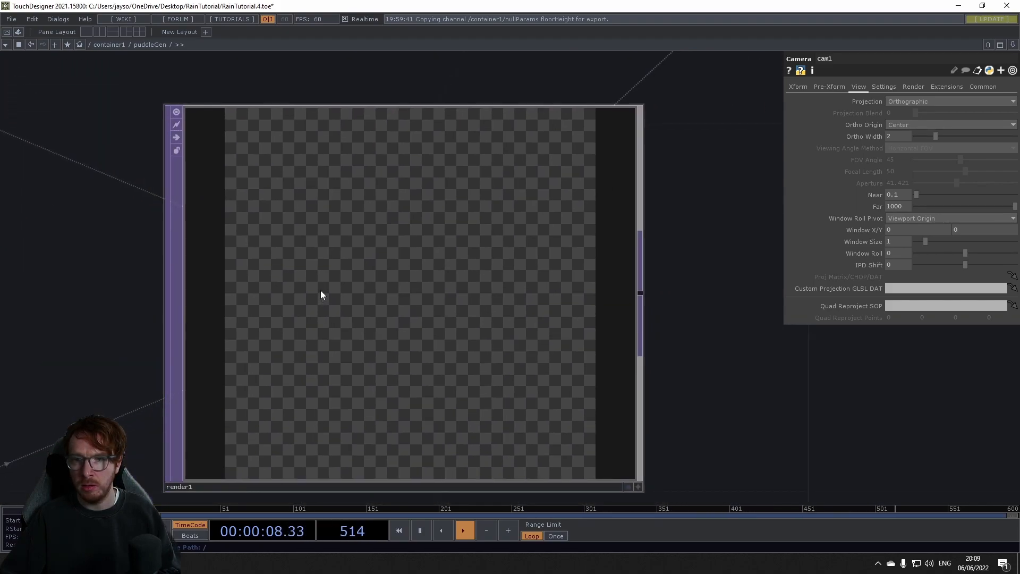
pyautogui.click(320, 290)
pyautogui.scroll(-5, 318, 286)
pyautogui.moveTo(289, 190); pyautogui.dragTo(402, 220)
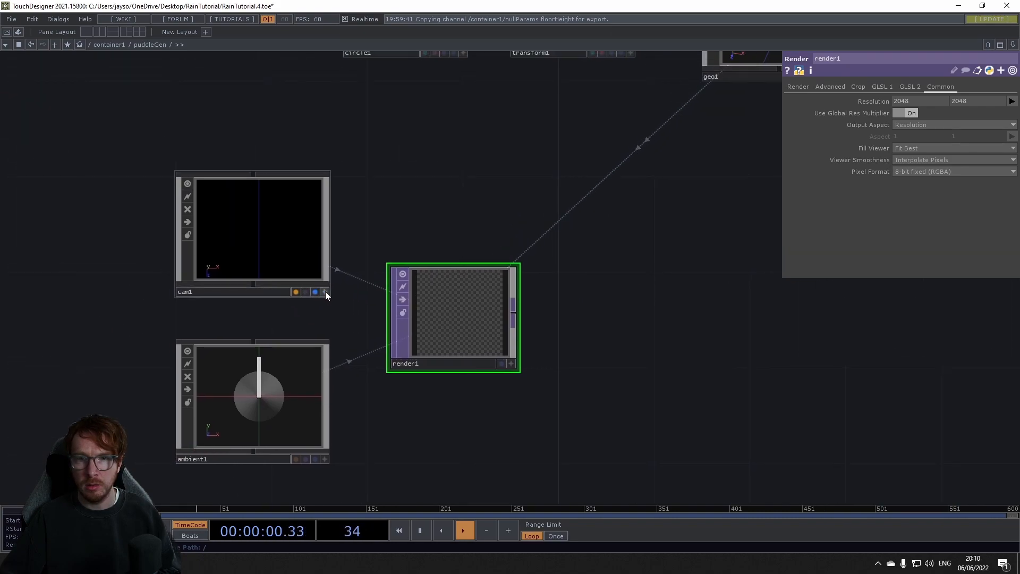
# Activate cam1's viewer, try repositioning the camera freehand in it, and deactivate the viewer
pyautogui.click(325, 292)
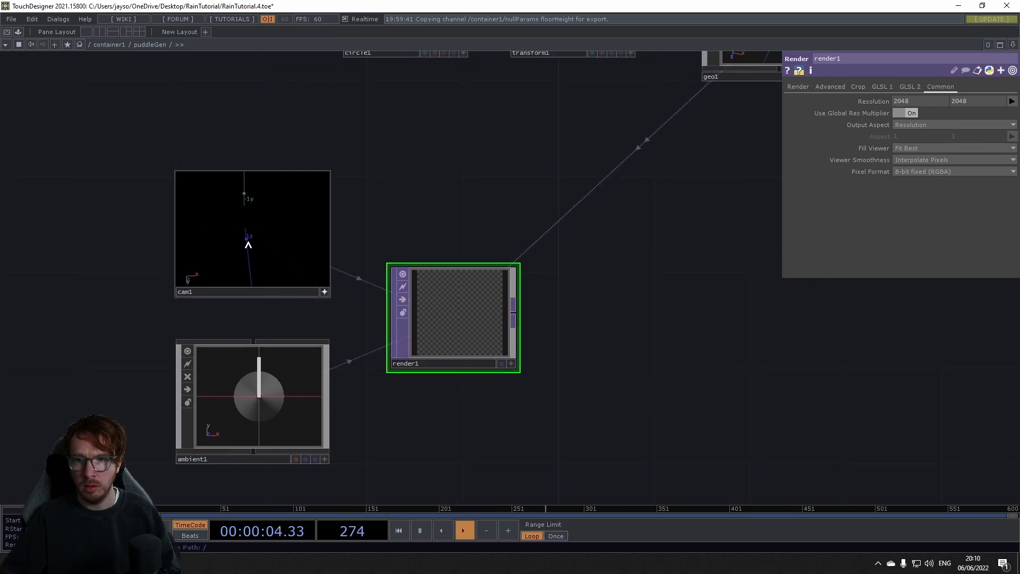
pyautogui.click(324, 291)
# Reset cam1's Translate, Rotate and Pivot parameters to their defaults
pyautogui.click(269, 255)
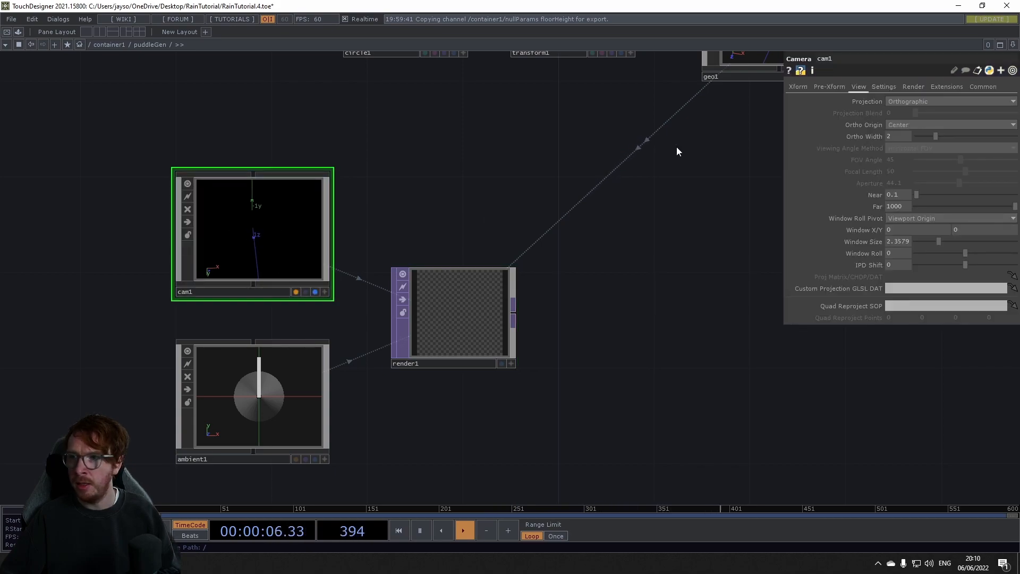
pyautogui.click(796, 86)
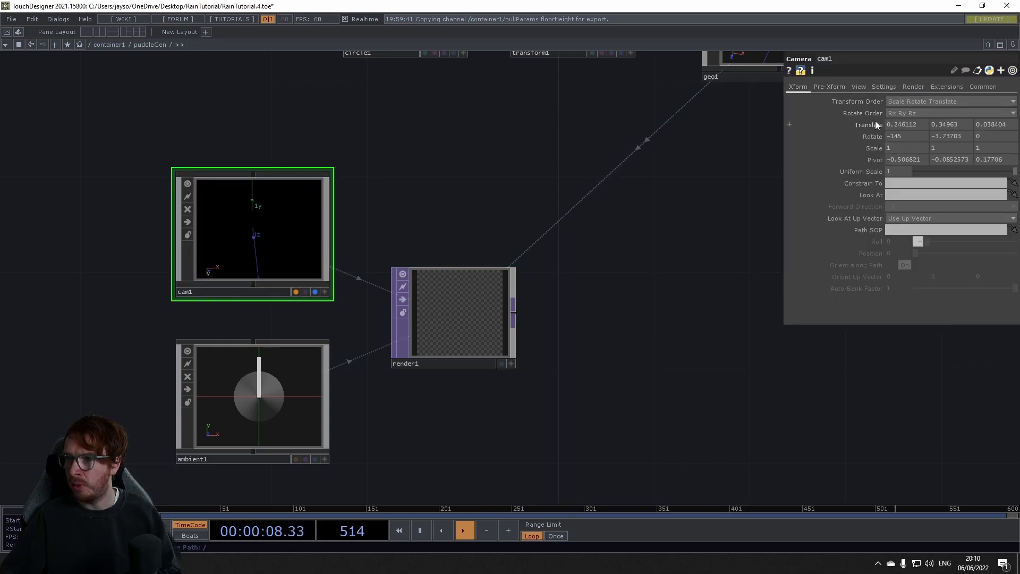
pyautogui.rightClick(871, 138)
pyautogui.click(826, 169)
pyautogui.rightClick(869, 139)
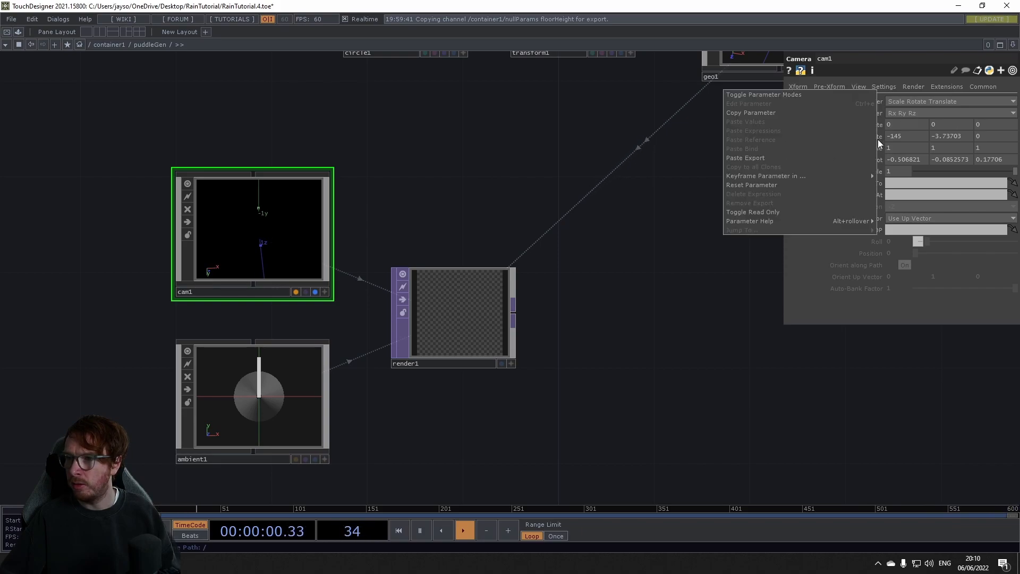
pyautogui.click(838, 183)
pyautogui.rightClick(860, 159)
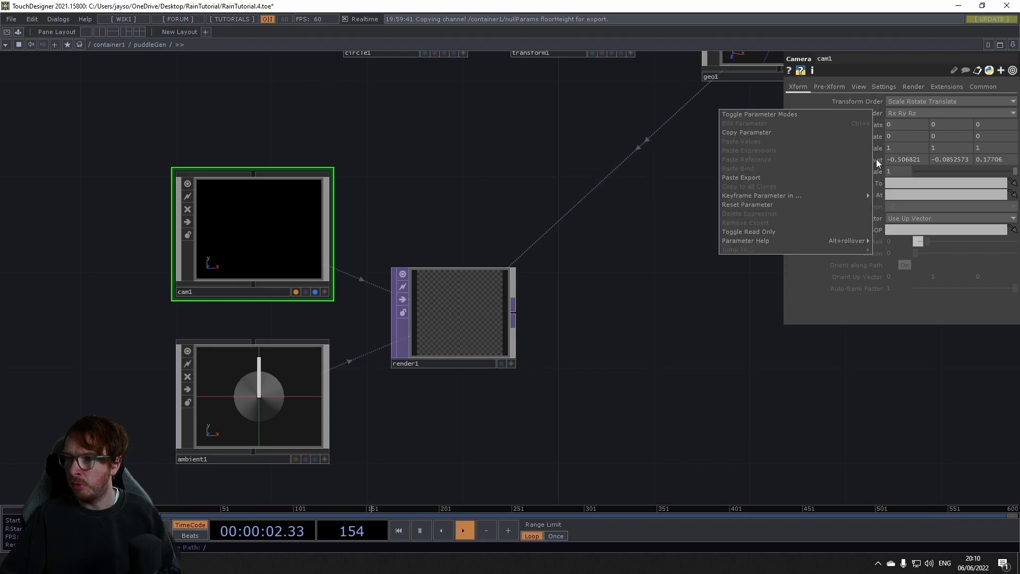
pyautogui.click(832, 197)
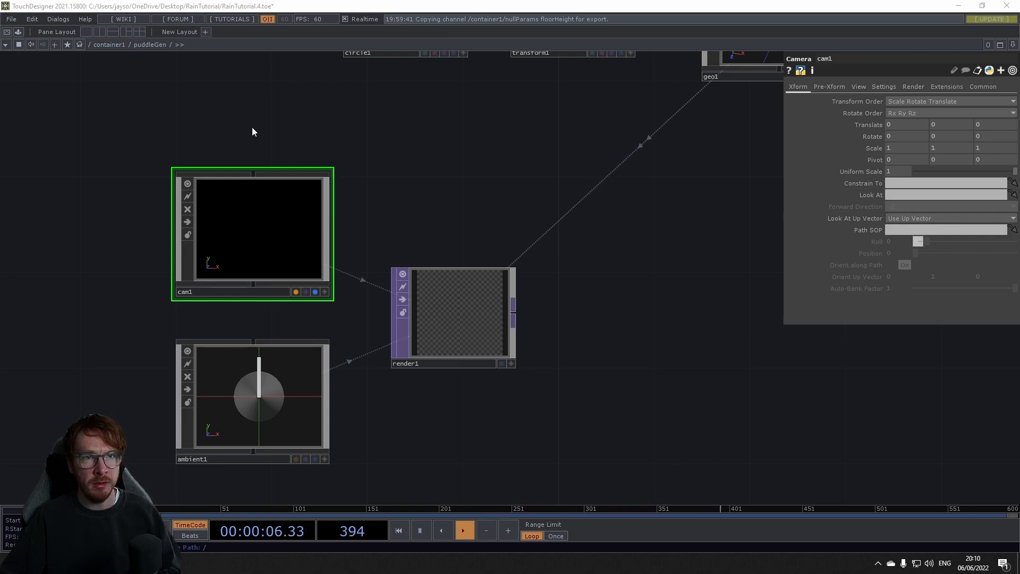
# Rotate cam1 -90 degrees about X and set its Y translation to 2 for a top-down view
pyautogui.click(904, 139)
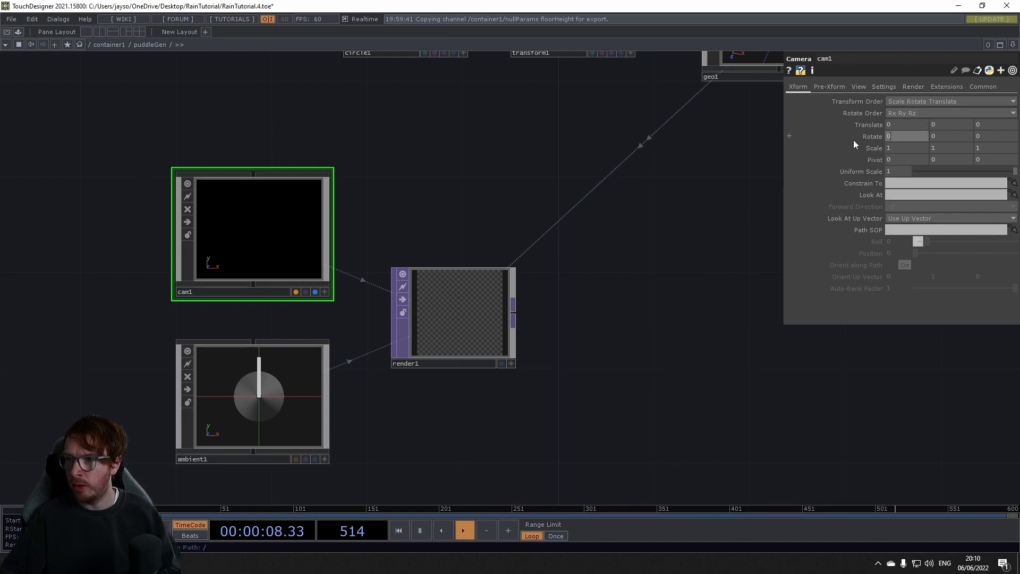
pyautogui.write('-90')
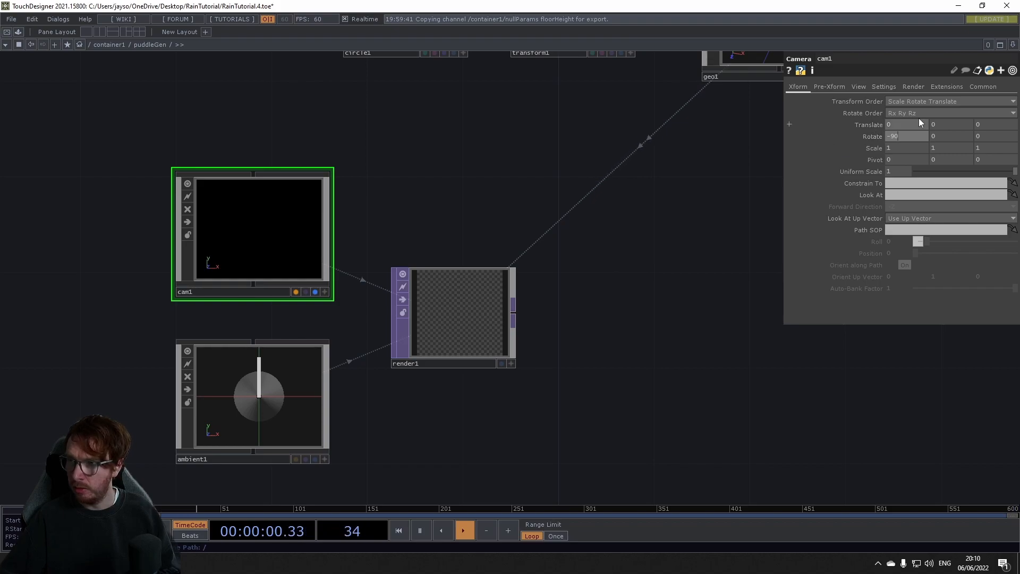
pyautogui.write('2')
pyautogui.press('Return')
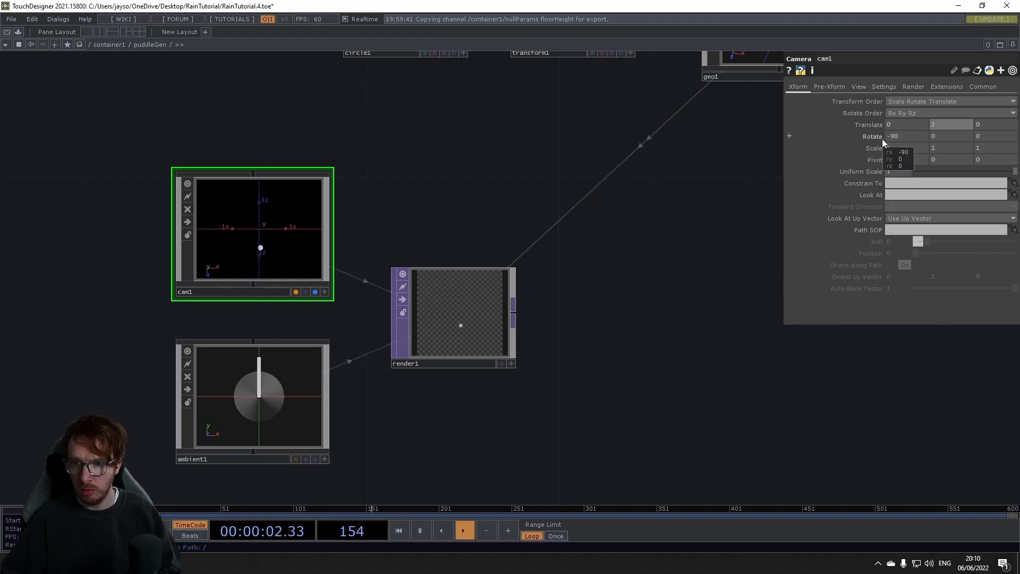
pyautogui.scroll(5, 431, 346)
pyautogui.scroll(-2, 462, 317)
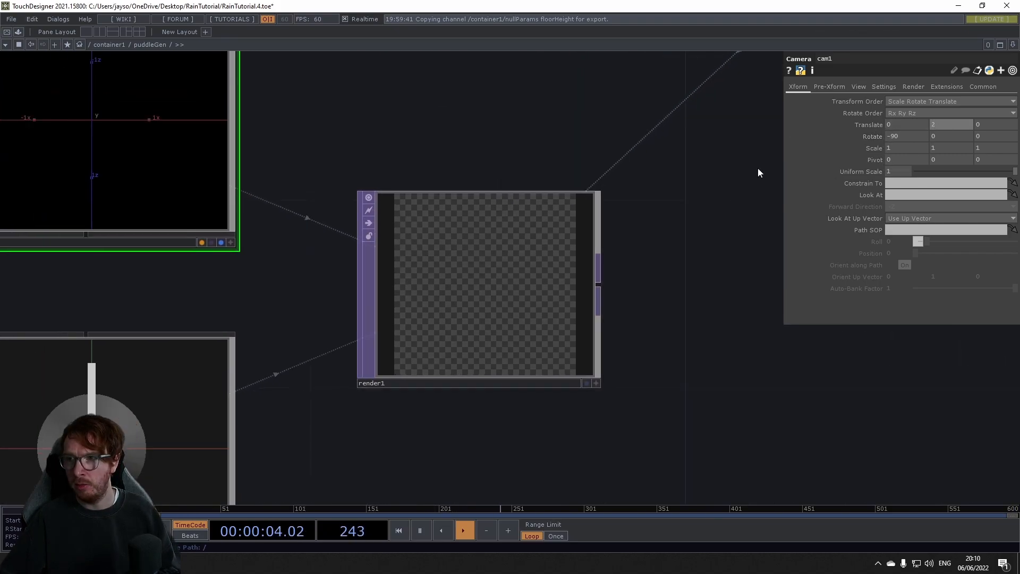
# Show cam1's View parameters and open a floating network pane on container1 framed around nullParams
pyautogui.click(859, 87)
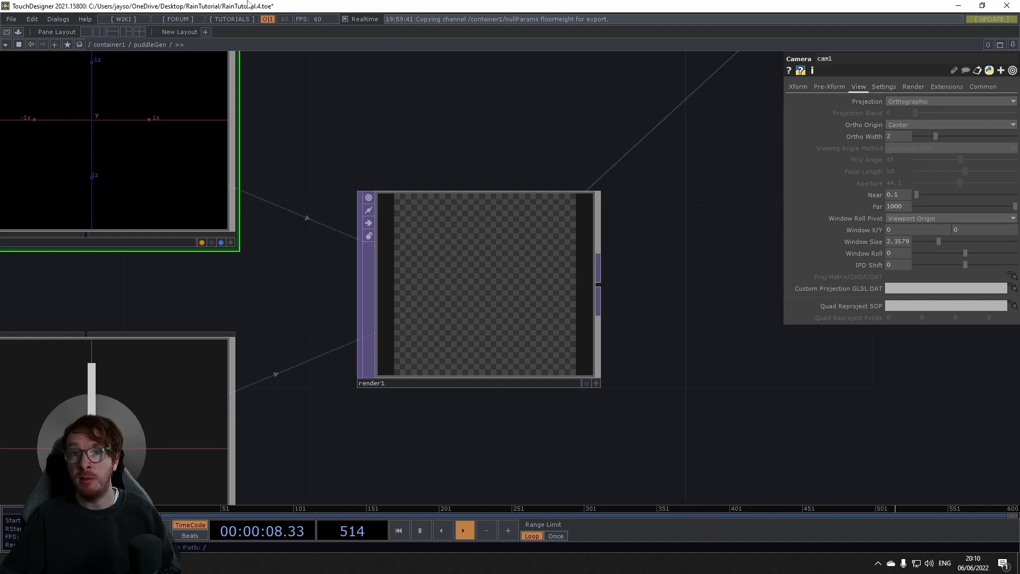
pyautogui.rightClick(121, 47)
pyautogui.click(133, 68)
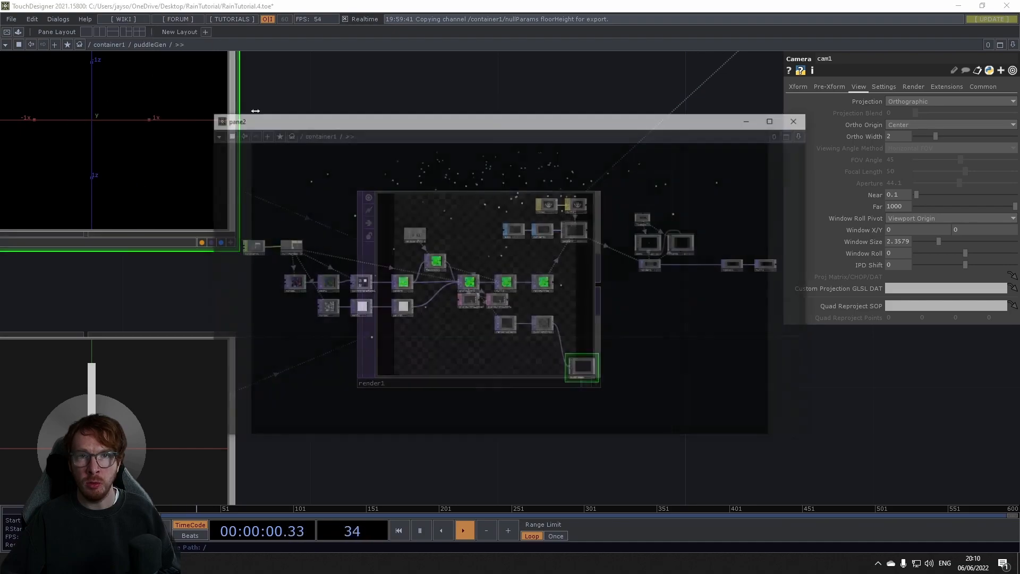
pyautogui.moveTo(373, 125); pyautogui.dragTo(534, 165)
pyautogui.scroll(9, 375, 301)
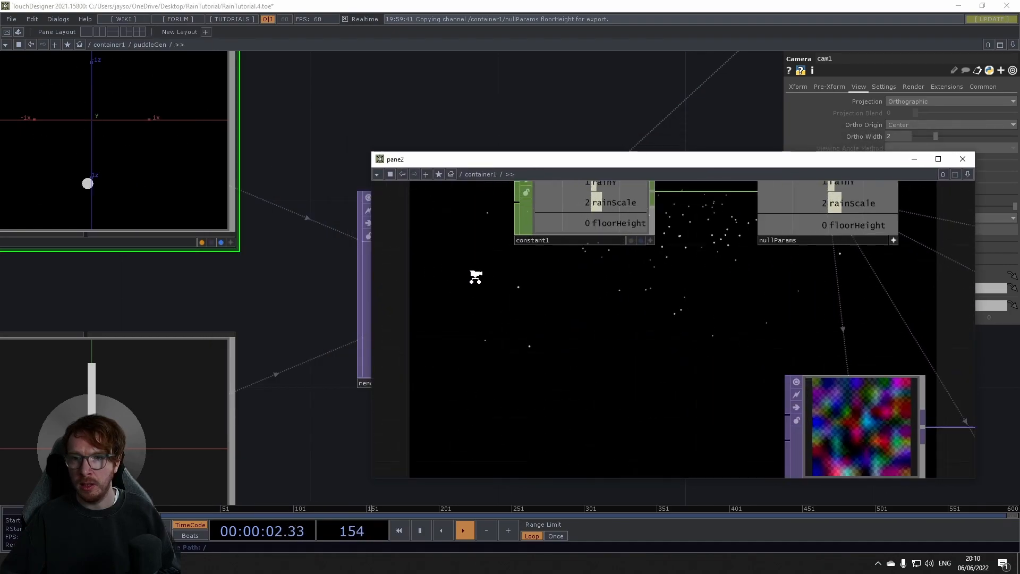
pyautogui.moveTo(472, 276); pyautogui.dragTo(427, 329)
pyautogui.scroll(1, 451, 392)
pyautogui.moveTo(674, 345); pyautogui.dragTo(557, 420)
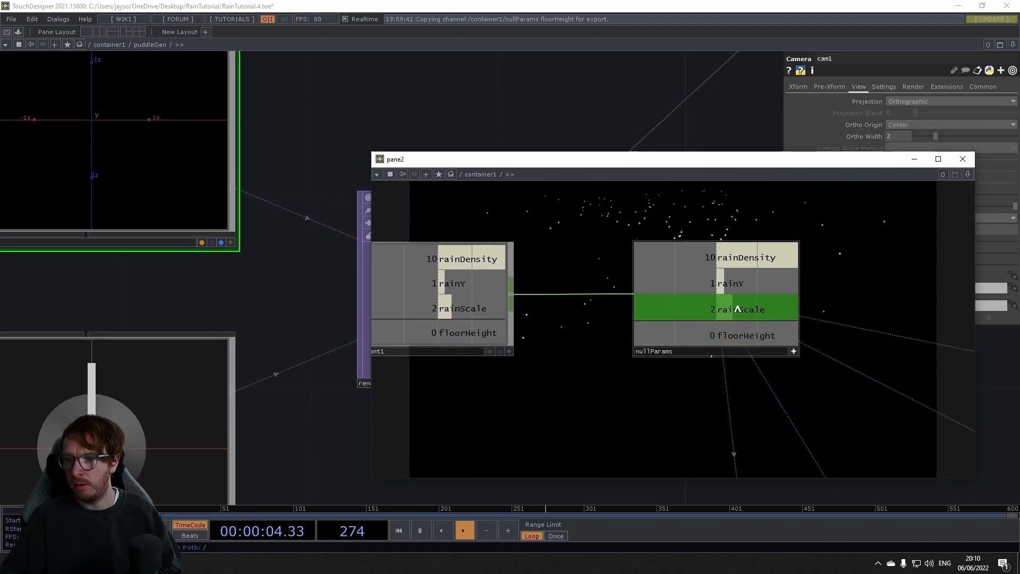
# Drive cam1's Ortho Width with the rainScale channel of nullParams, then close the floating pane
pyautogui.moveTo(743, 159); pyautogui.dragTo(565, 302)
pyautogui.moveTo(587, 450); pyautogui.dragTo(944, 164)
pyautogui.moveTo(904, 136); pyautogui.dragTo(904, 133)
pyautogui.click(260, 454)
pyautogui.moveTo(596, 305); pyautogui.dragTo(547, 389)
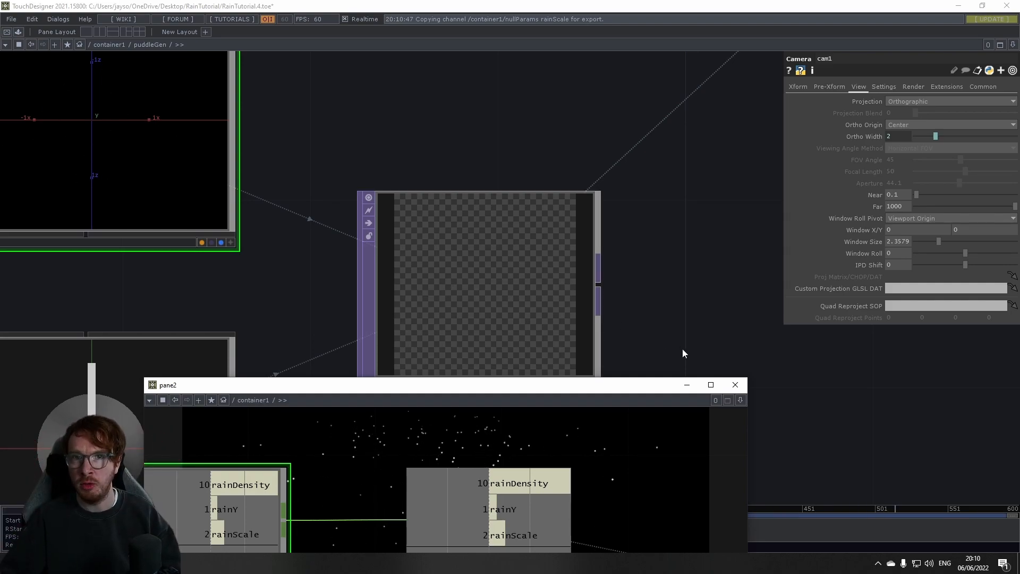
pyautogui.click(735, 384)
# Add a Null TOP connected to render1's output
pyautogui.press('h')
pyautogui.moveTo(621, 321); pyautogui.dragTo(400, 338)
pyautogui.press('Tab')
pyautogui.click(255, 287)
pyautogui.click(393, 313)
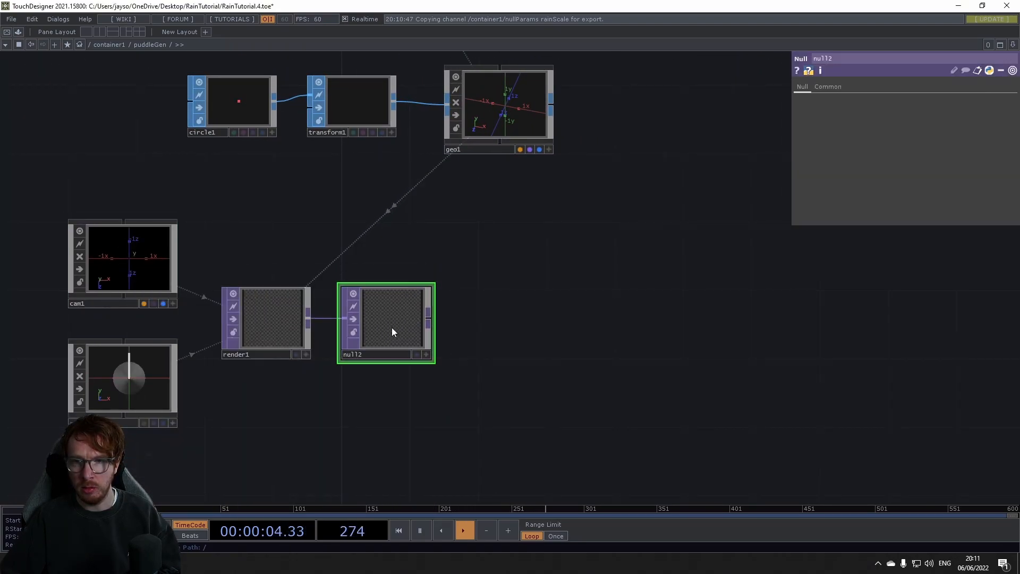
# Add a Feedback TOP fed by null2 and place it below and beyond null2
pyautogui.scroll(5, 384, 327)
pyautogui.scroll(-10, 401, 321)
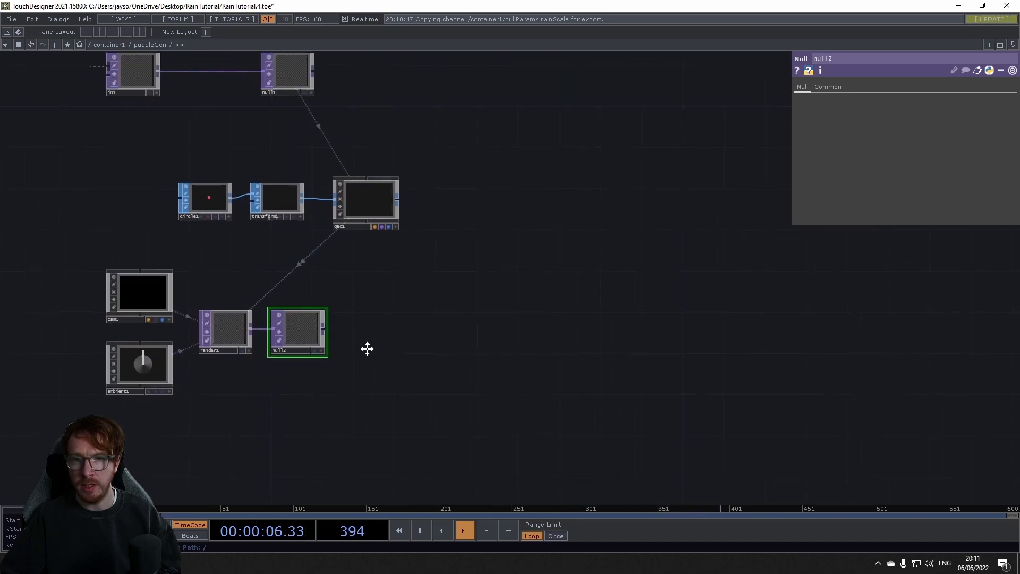
pyautogui.moveTo(367, 348); pyautogui.dragTo(325, 336)
pyautogui.scroll(3, 325, 336)
pyautogui.rightClick(220, 319)
pyautogui.write('fe')
pyautogui.click(138, 207)
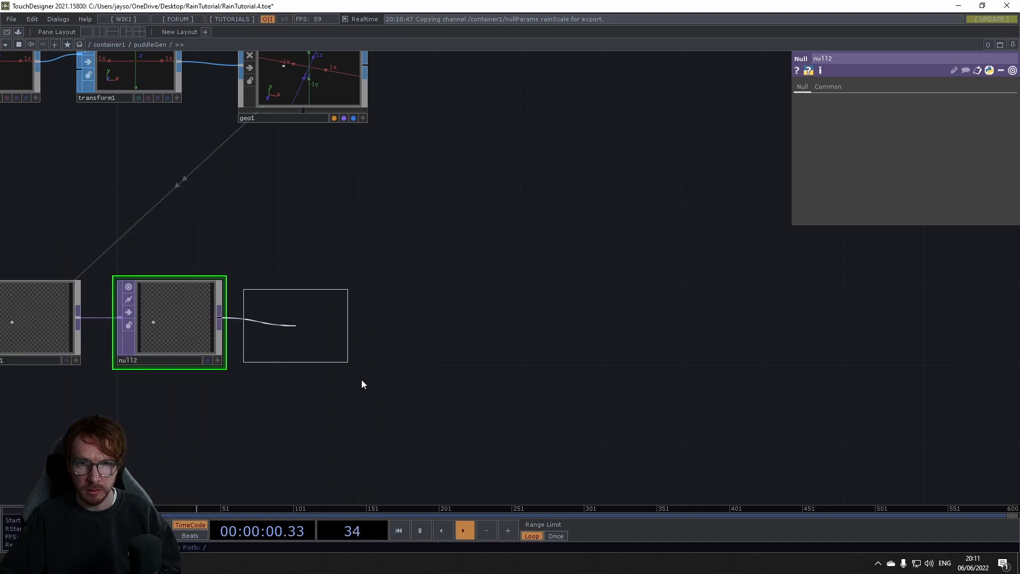
pyautogui.click(358, 444)
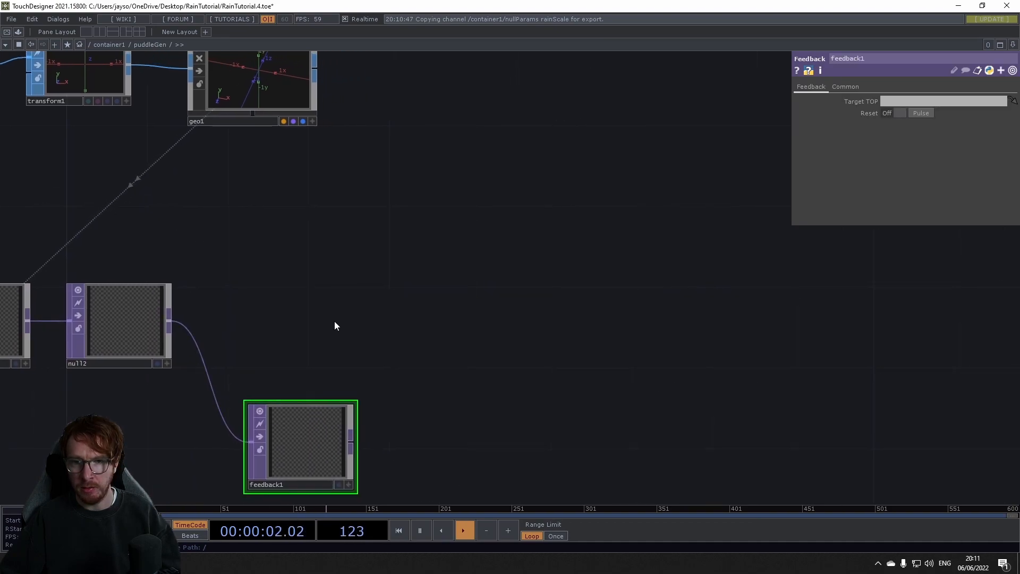
# Add an Over TOP fed by null2 and connect feedback1 to its second input
pyautogui.rightClick(169, 321)
pyautogui.write('co')
pyautogui.press('BackSpace')
pyautogui.press('BackSpace')
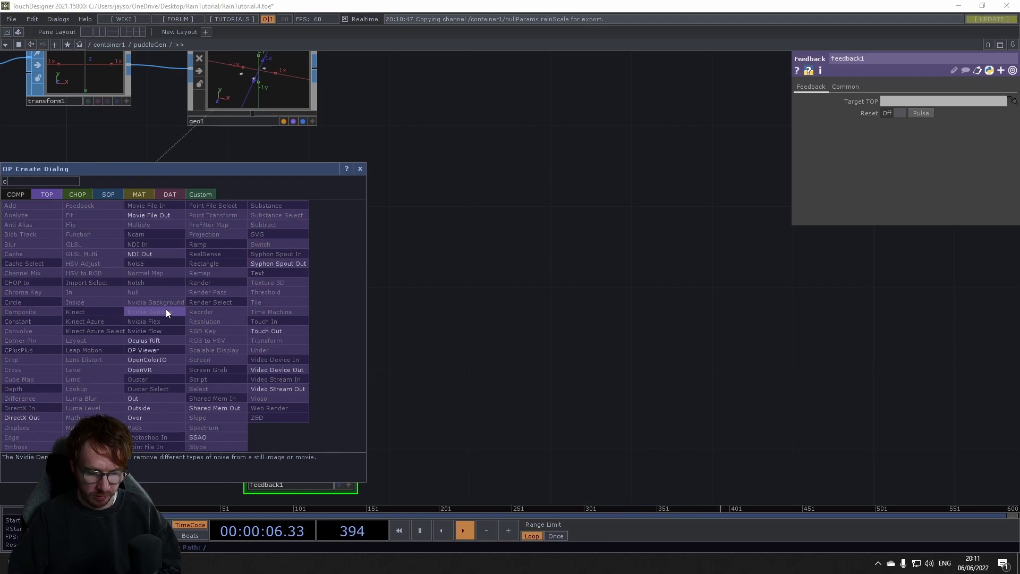
pyautogui.click(144, 417)
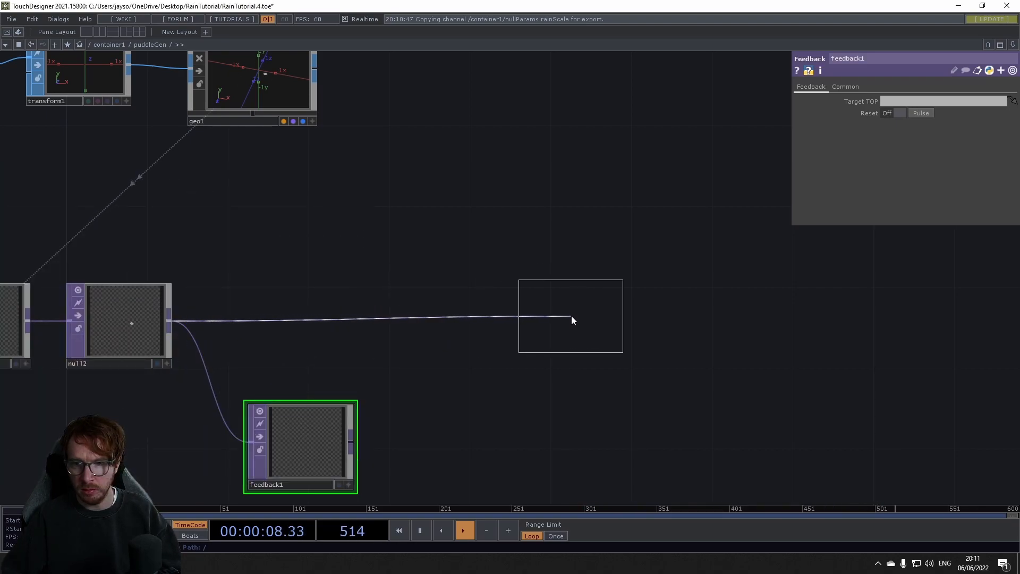
pyautogui.click(570, 316)
pyautogui.click(550, 314)
pyautogui.moveTo(550, 314); pyautogui.dragTo(570, 334)
pyautogui.click(283, 437)
# Add a Keyboard In CHOP below feedback1 and set its Keys parameter to 2
pyautogui.moveTo(503, 339); pyautogui.dragTo(488, 165)
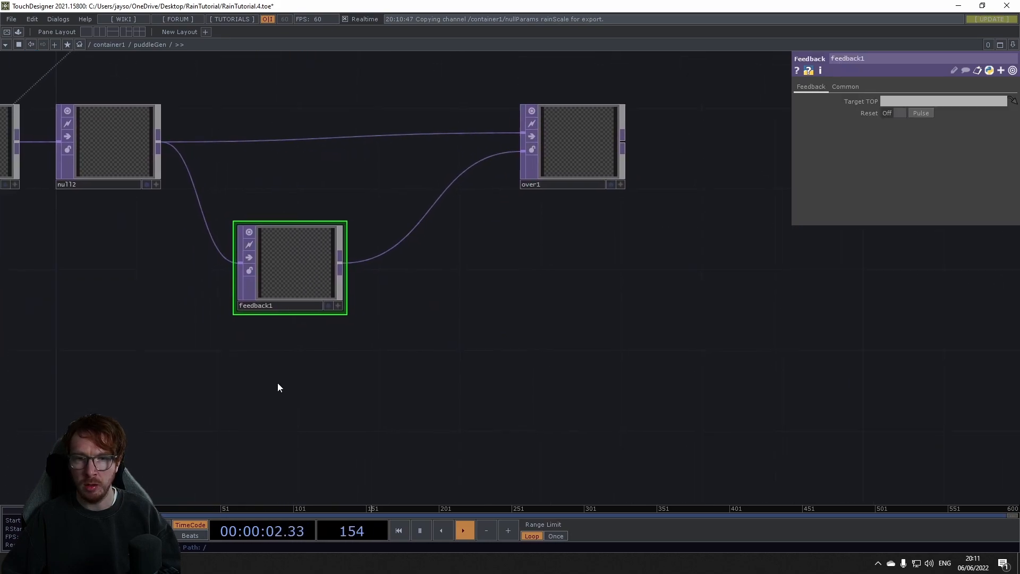
pyautogui.press('Tab')
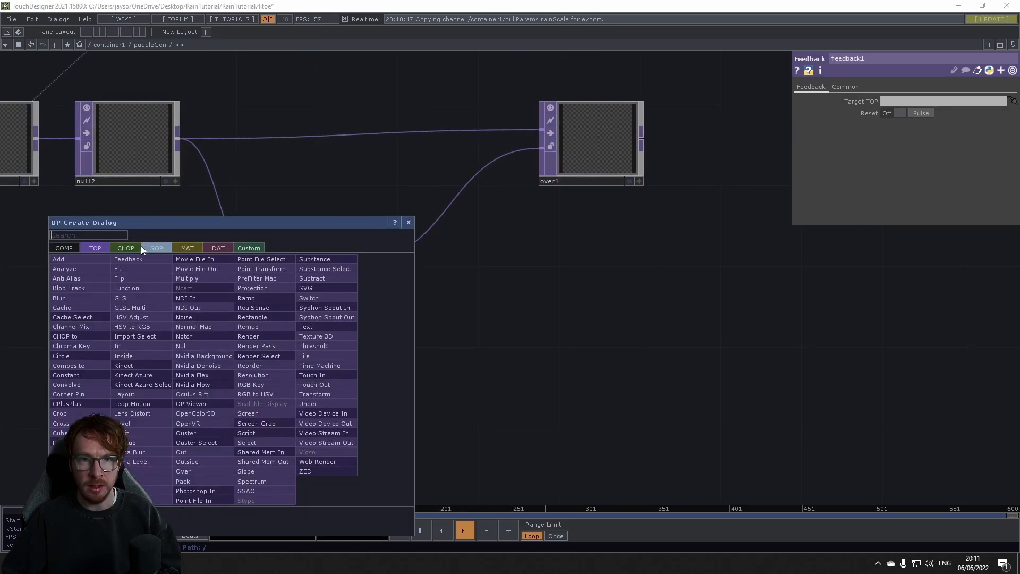
pyautogui.click(126, 250)
pyautogui.write('ke')
pyautogui.click(205, 415)
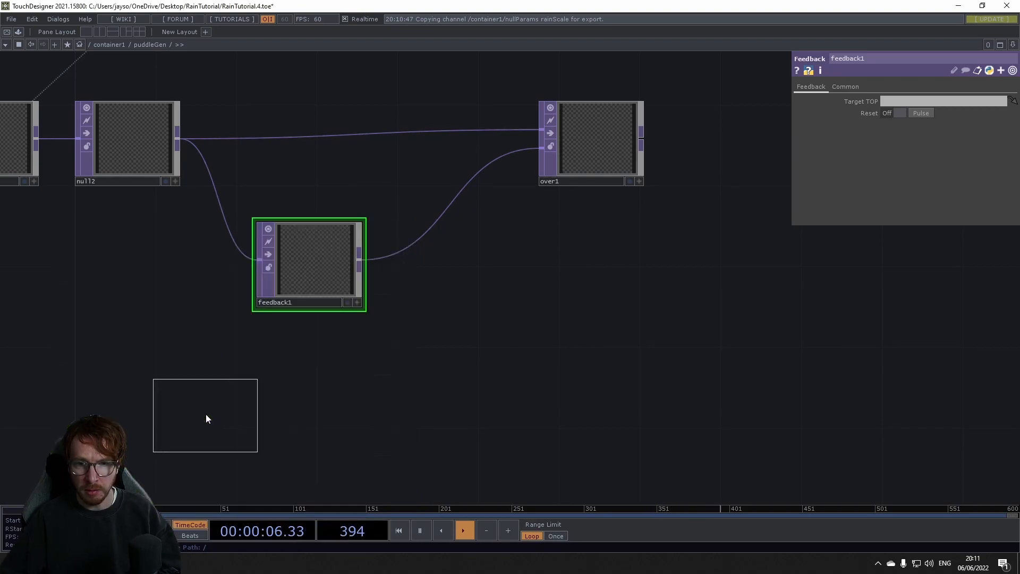
pyautogui.click(215, 374)
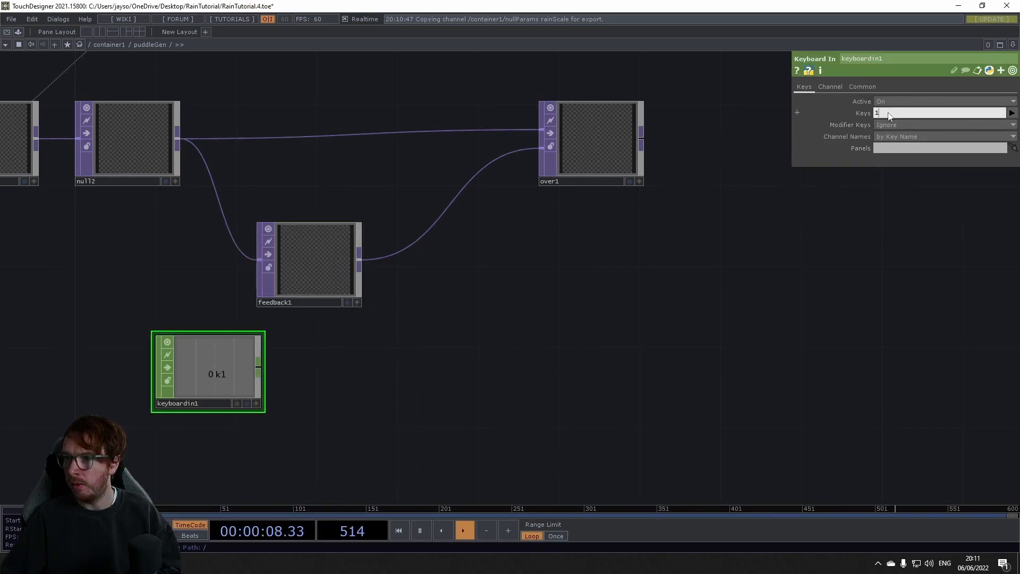
pyautogui.write('2')
pyautogui.press('Return')
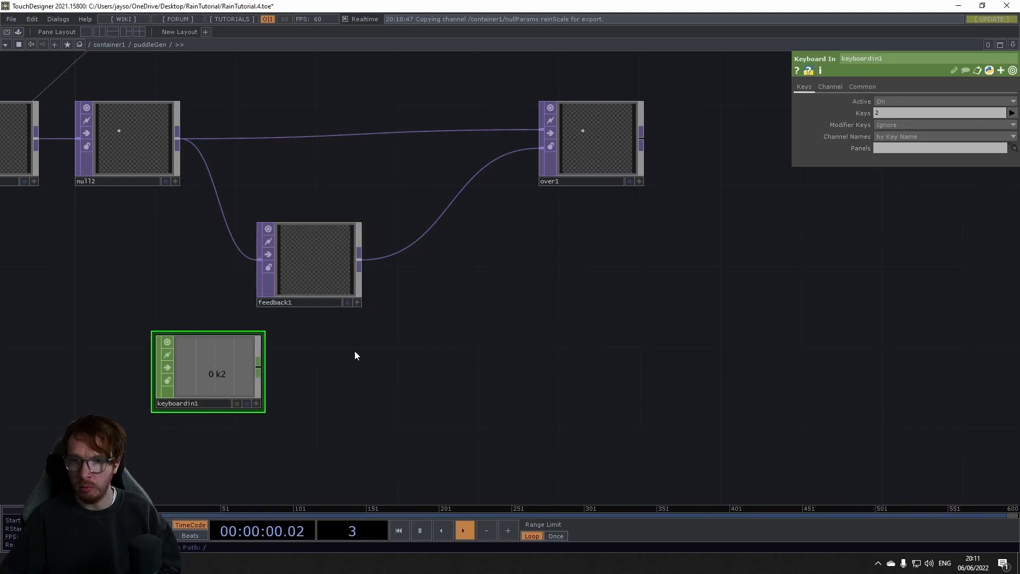
# Drive feedback1's Reset Pulse with the k2 channel of keyboardin1 and test the reset key
pyautogui.click(295, 289)
pyautogui.click(254, 402)
pyautogui.moveTo(911, 109); pyautogui.dragTo(921, 112)
pyautogui.click(930, 111)
pyautogui.moveTo(553, 290); pyautogui.dragTo(548, 313)
pyautogui.press('2')
# Add a Null TOP after over1 and assign it as feedback1's Target TOP
pyautogui.moveTo(441, 322); pyautogui.dragTo(364, 395)
pyautogui.moveTo(597, 250); pyautogui.dragTo(468, 270)
pyautogui.rightClick(428, 254)
pyautogui.click(404, 221)
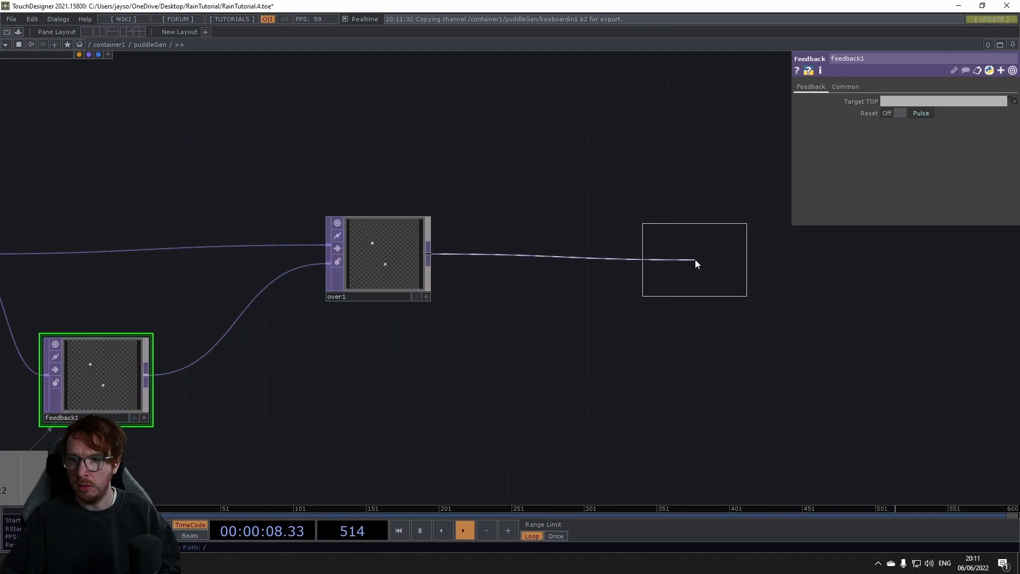
pyautogui.click(696, 264)
pyautogui.moveTo(696, 260); pyautogui.dragTo(95, 385)
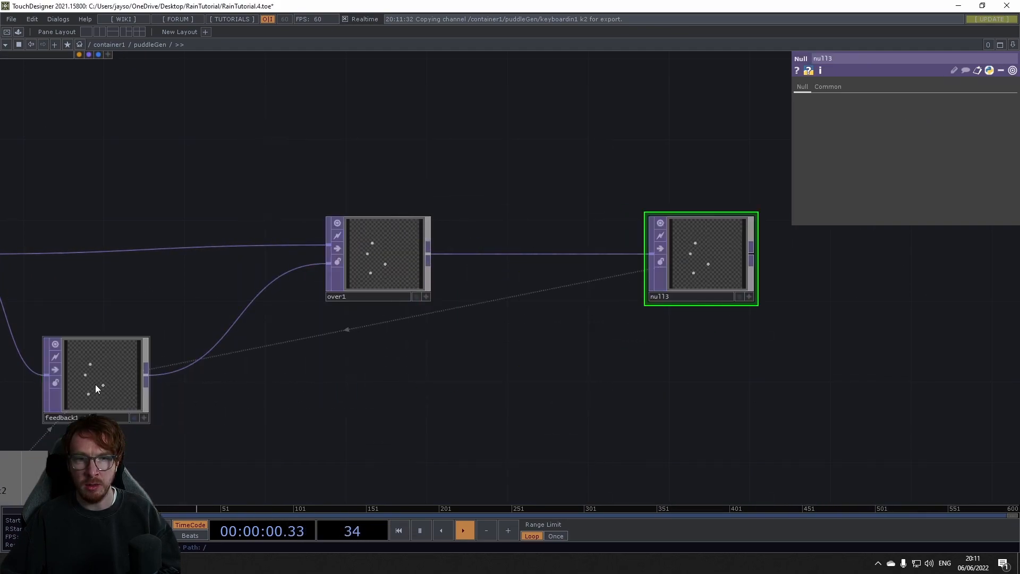
# Swap over1's inputs so feedback1 feeds the first and null2 feeds the second
pyautogui.moveTo(463, 374); pyautogui.dragTo(494, 400)
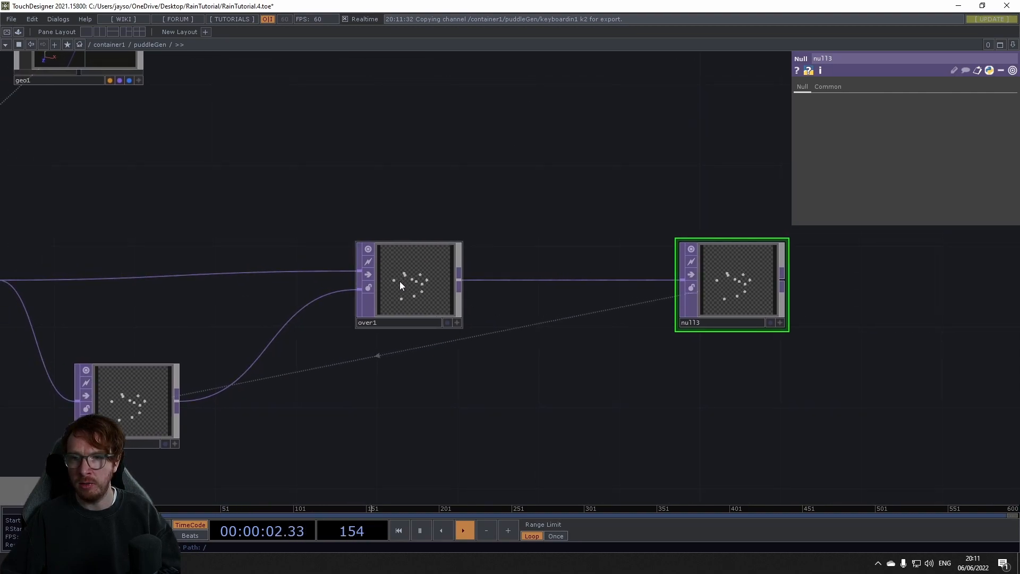
pyautogui.scroll(5, 400, 277)
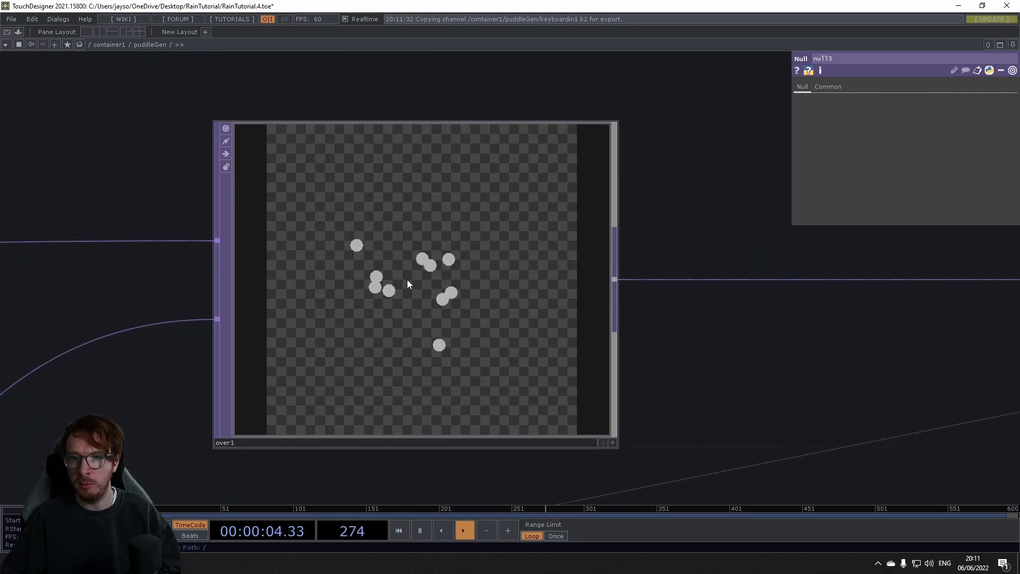
pyautogui.scroll(-5, 346, 301)
pyautogui.moveTo(307, 341); pyautogui.dragTo(379, 341)
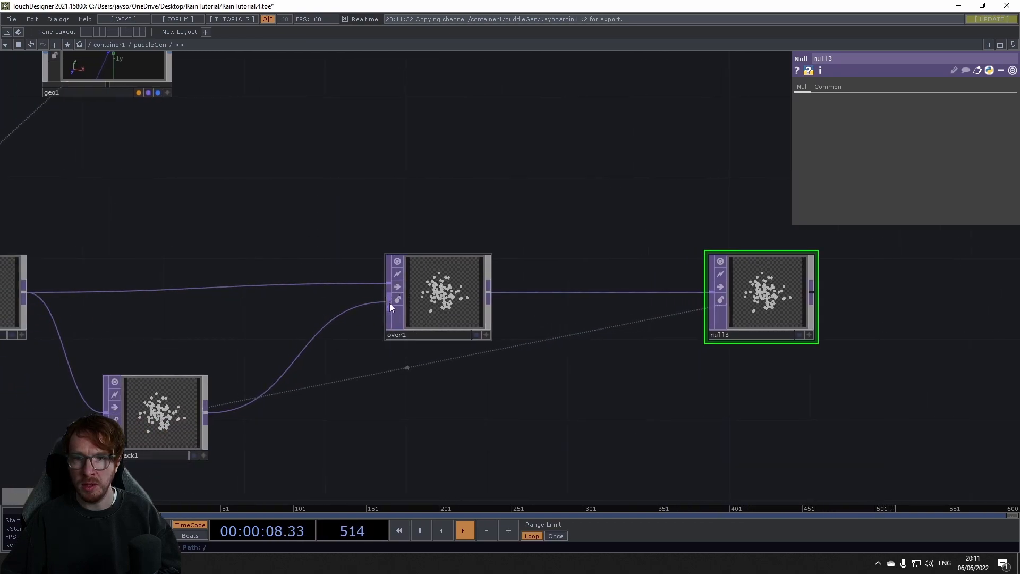
pyautogui.moveTo(389, 282); pyautogui.dragTo(388, 281)
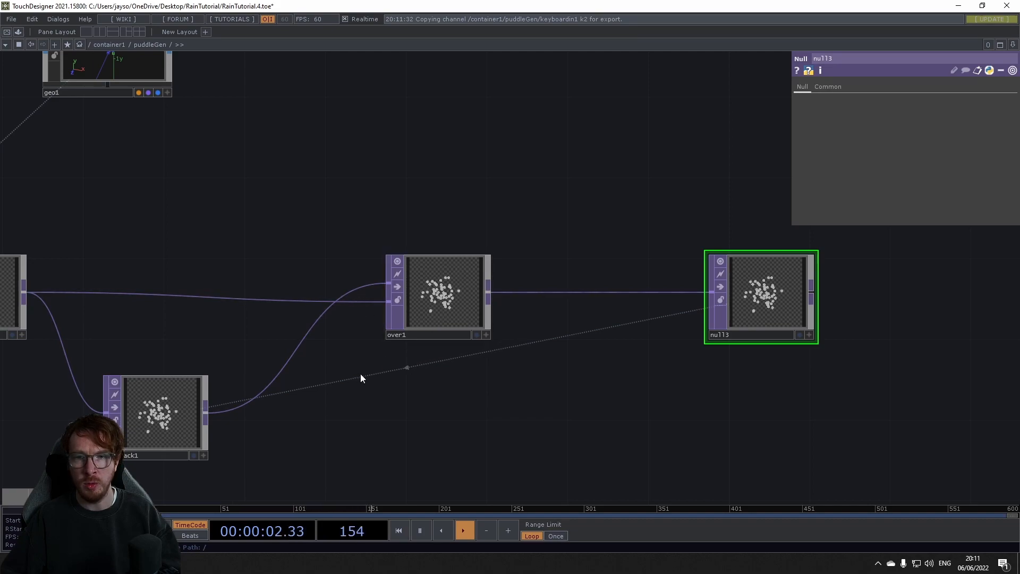
# Inspect the accumulated puddle circles in feedback1's output up close
pyautogui.scroll(-5, 382, 385)
pyautogui.scroll(3, 457, 395)
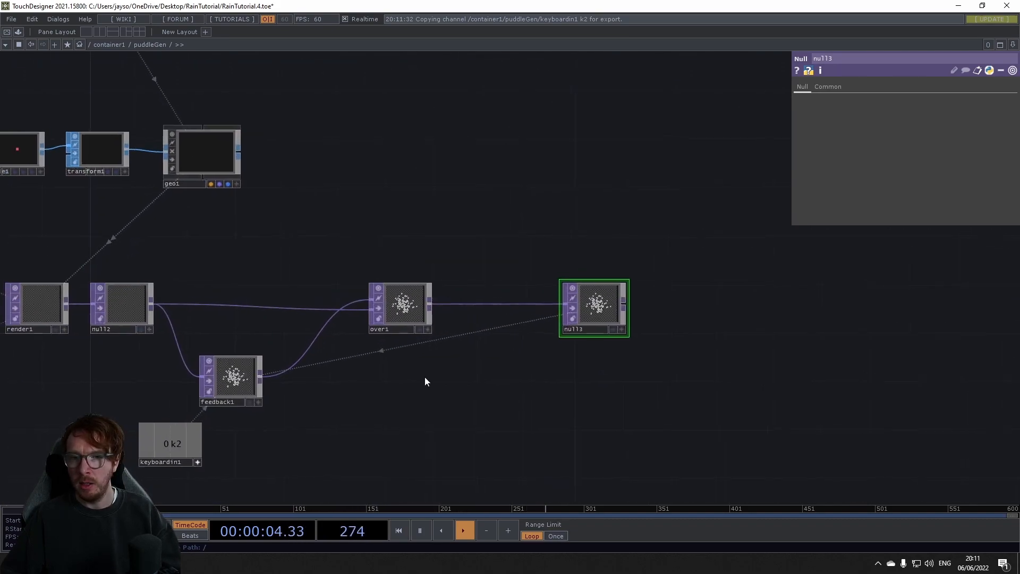
pyautogui.scroll(4, 331, 377)
pyautogui.scroll(3, 81, 376)
pyautogui.scroll(-4, 81, 376)
pyautogui.moveTo(539, 424); pyautogui.dragTo(763, 400)
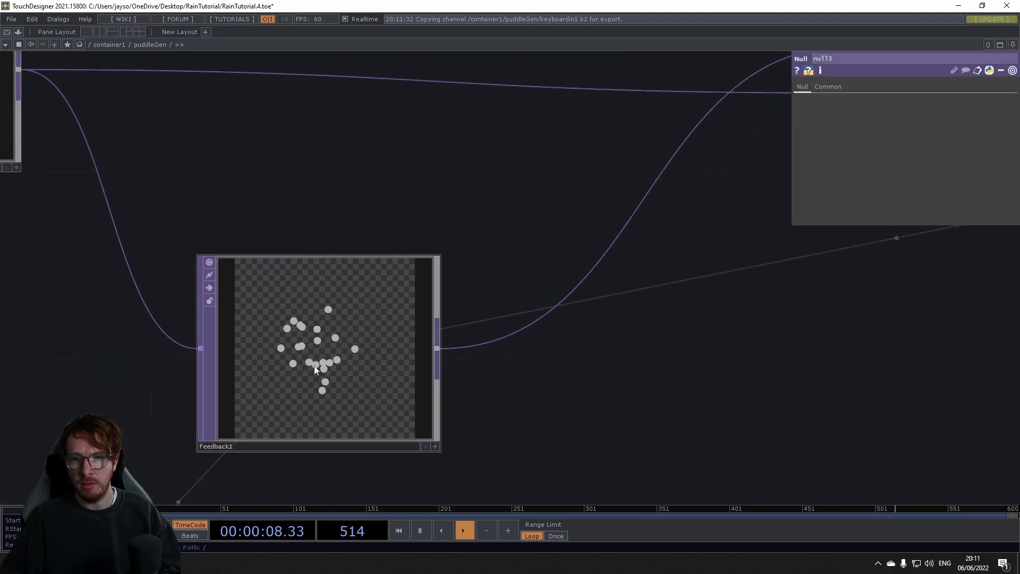
pyautogui.scroll(-5, 444, 391)
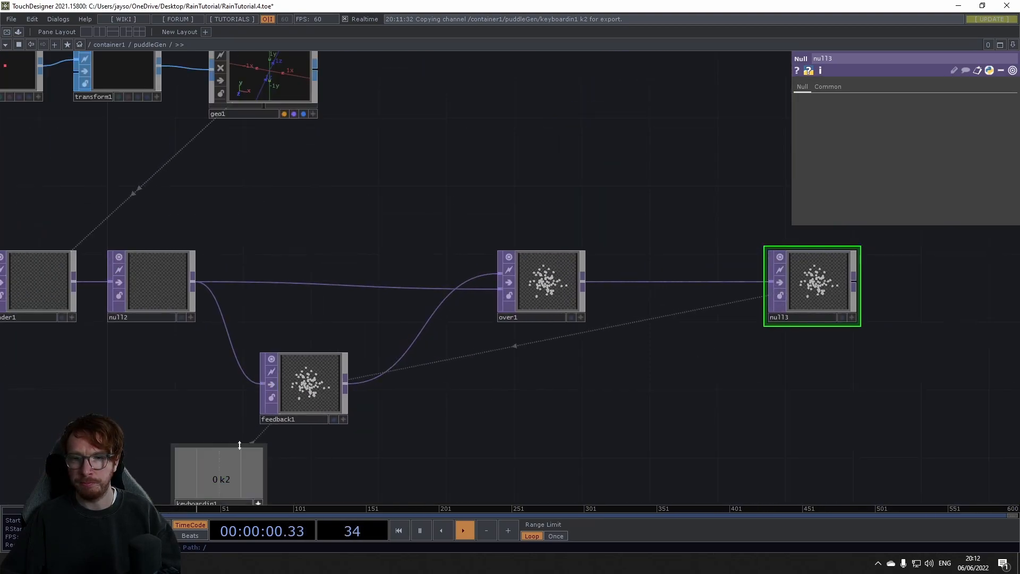
# Deactivate keyboardin1's viewer and move feedback1 and over1 further apart to make room between them
pyautogui.moveTo(368, 463); pyautogui.dragTo(348, 390)
pyautogui.click(238, 432)
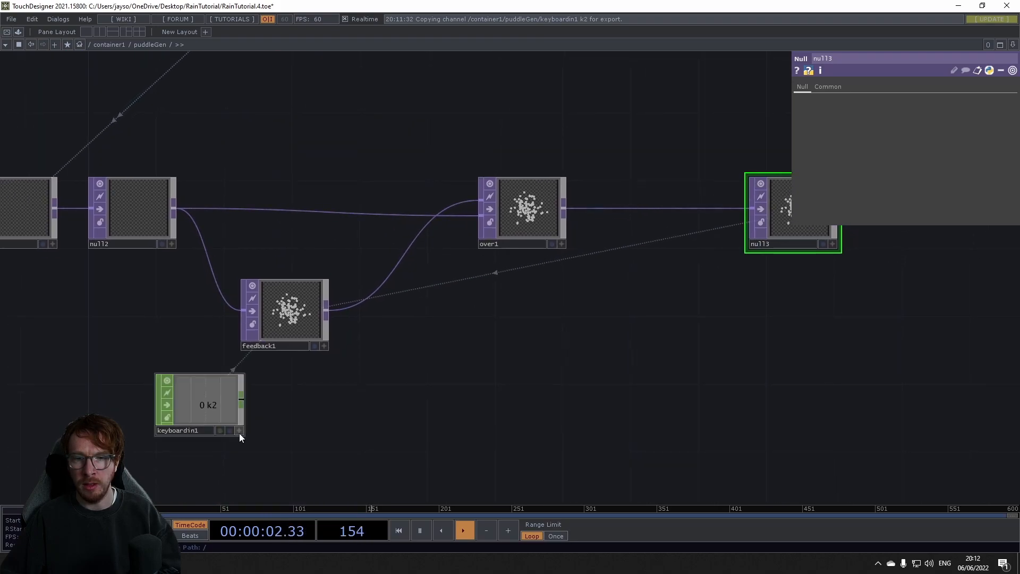
pyautogui.moveTo(264, 301); pyautogui.dragTo(231, 301)
pyautogui.moveTo(538, 208); pyautogui.dragTo(555, 208)
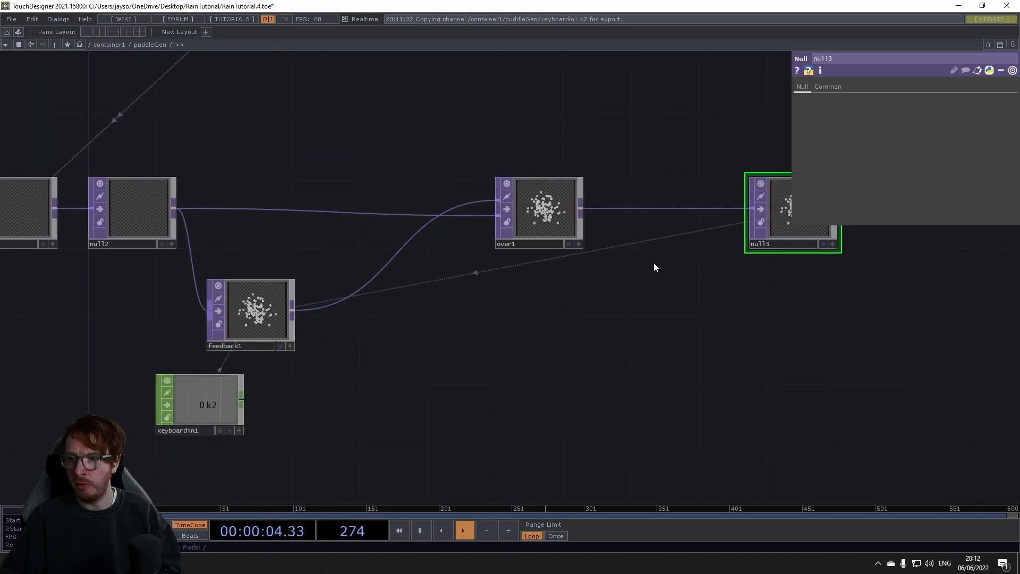
# Insert an Edge TOP between feedback1 and over1 and examine its output in the feedback loop
pyautogui.rightClick(335, 300)
pyautogui.click(362, 290)
pyautogui.write('ed')
pyautogui.click(237, 406)
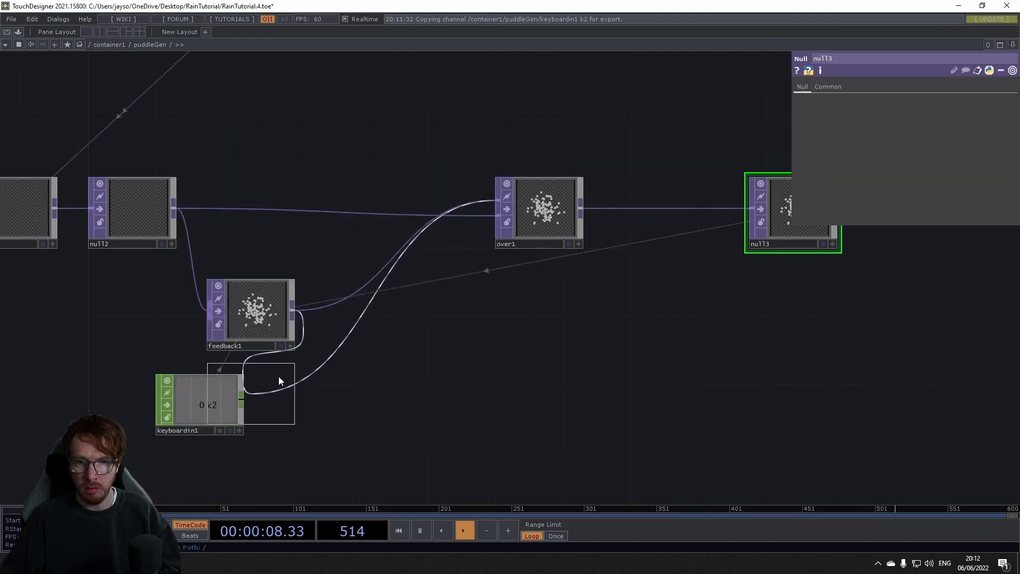
pyautogui.click(371, 316)
pyautogui.scroll(5, 366, 325)
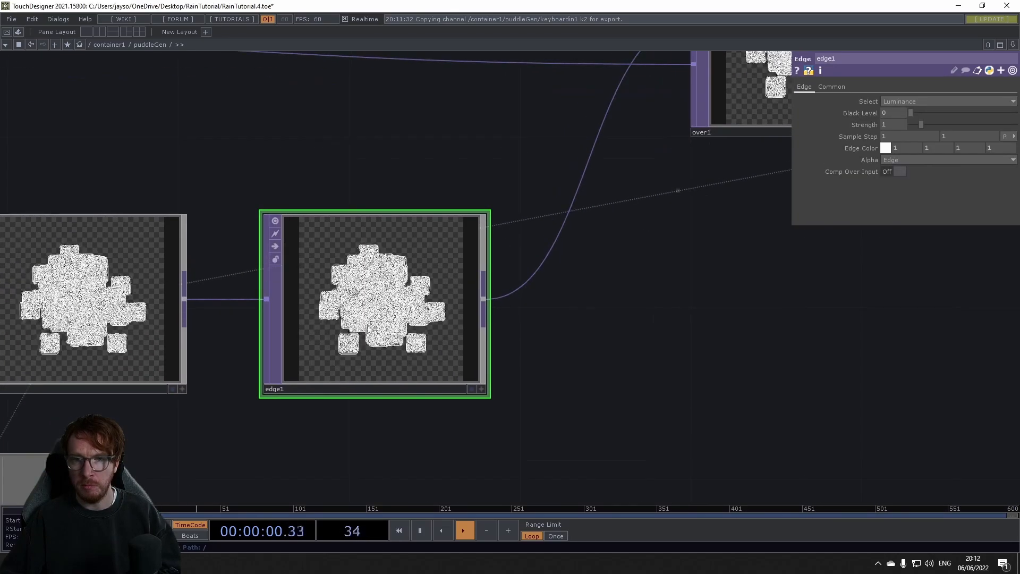
pyautogui.scroll(5, 367, 303)
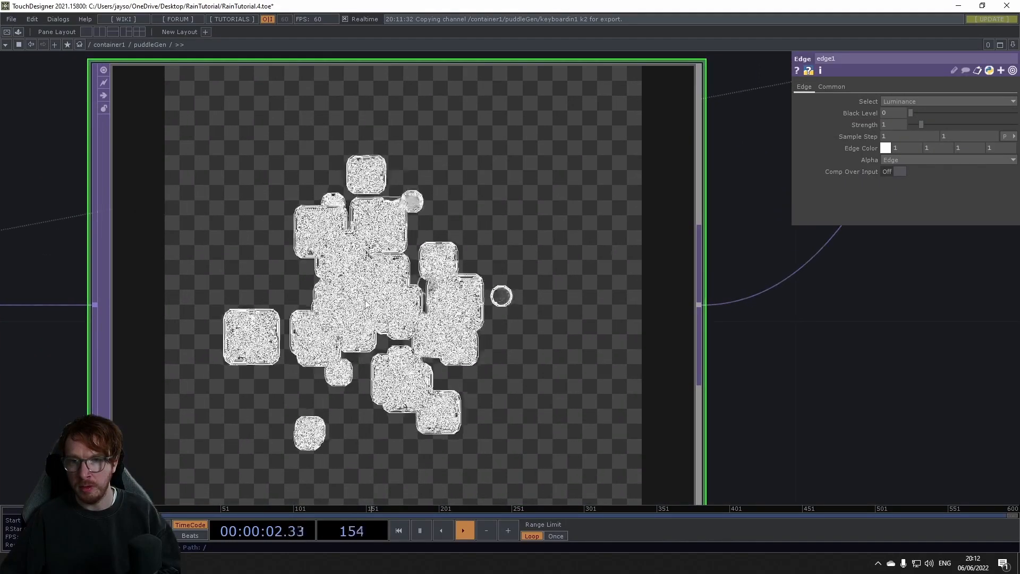
pyautogui.scroll(-5, 358, 295)
pyautogui.moveTo(533, 318); pyautogui.dragTo(337, 256)
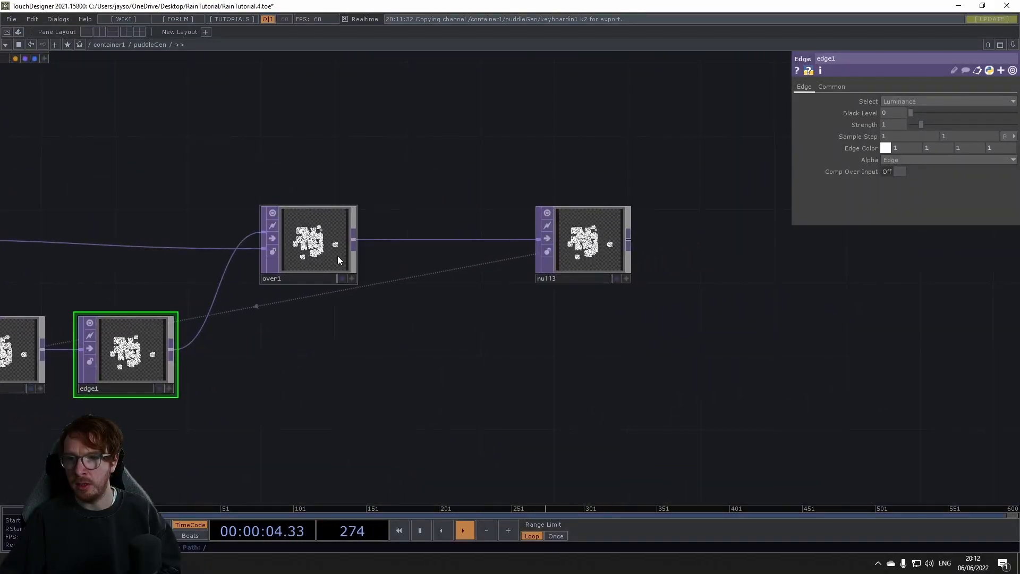
# Insert a Blur TOP between over1 and null3 in the feedback loop
pyautogui.rightClick(400, 244)
pyautogui.click(420, 228)
pyautogui.write('br')
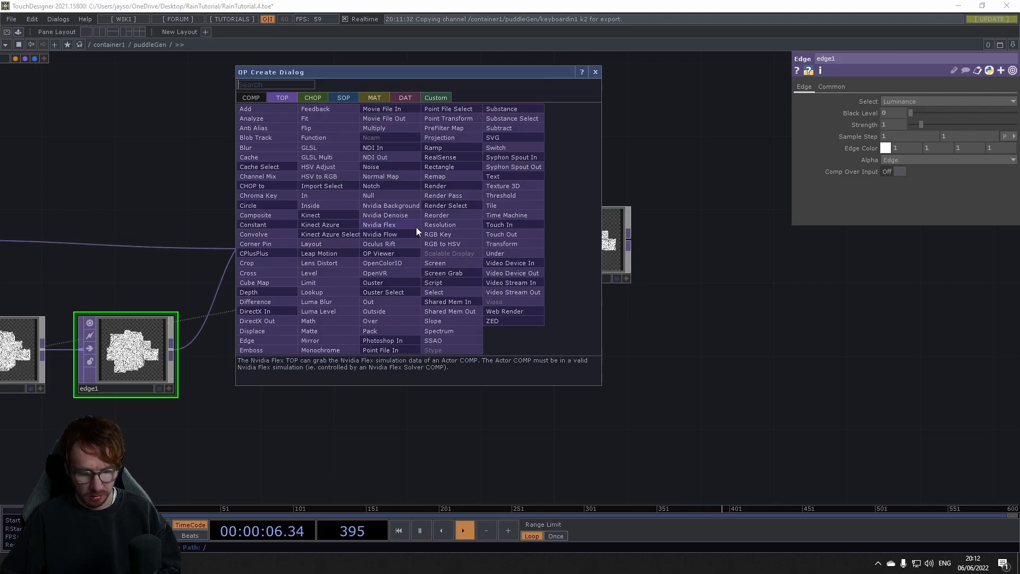
pyautogui.press('BackSpace')
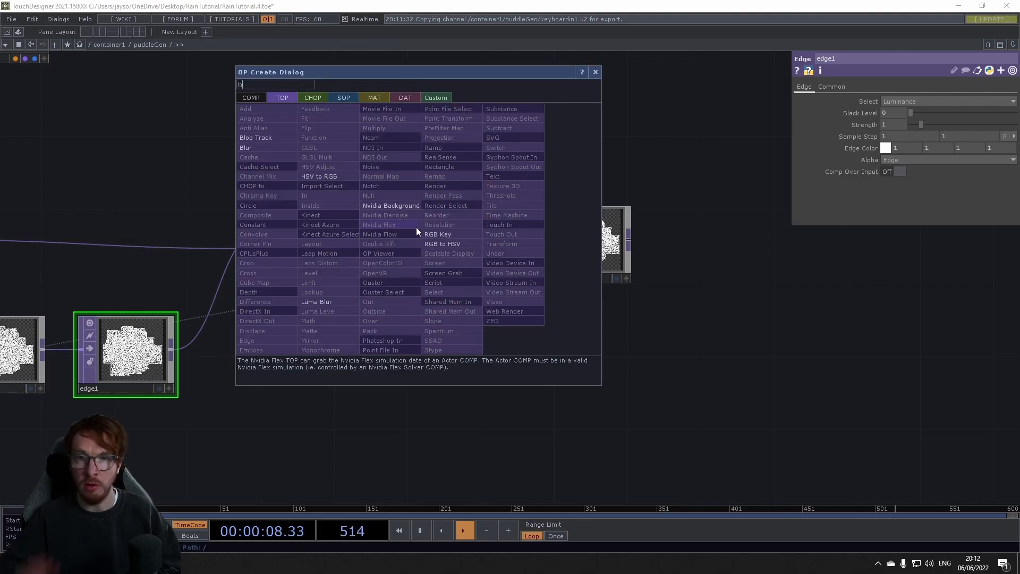
pyautogui.click(246, 147)
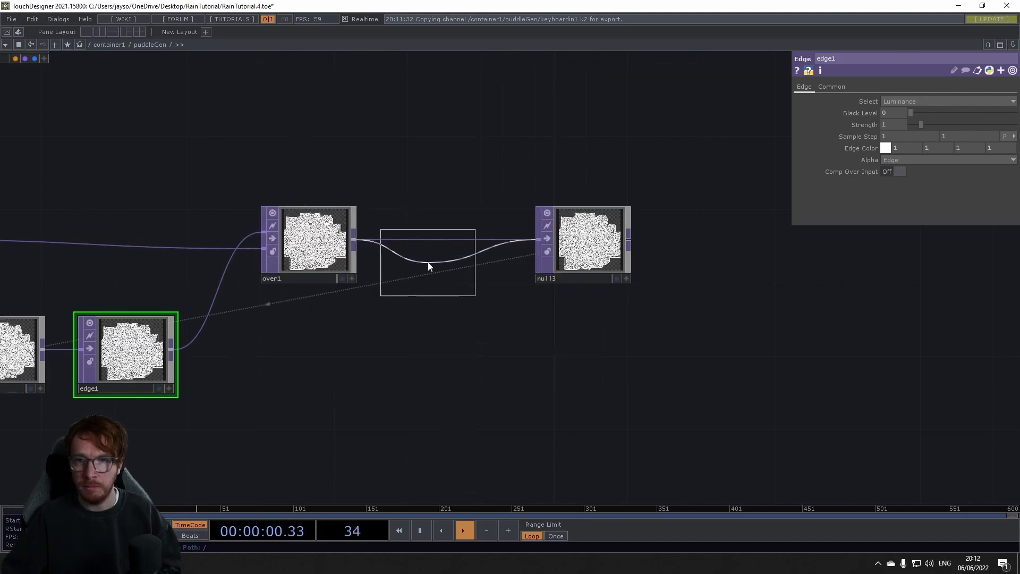
pyautogui.click(433, 244)
pyautogui.scroll(3, 433, 244)
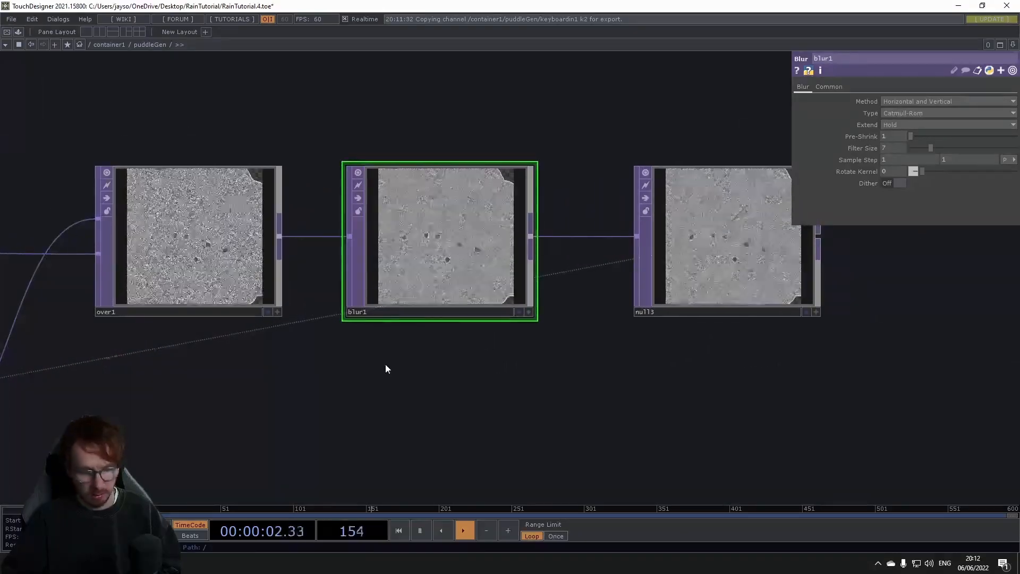
pyautogui.scroll(3, 446, 249)
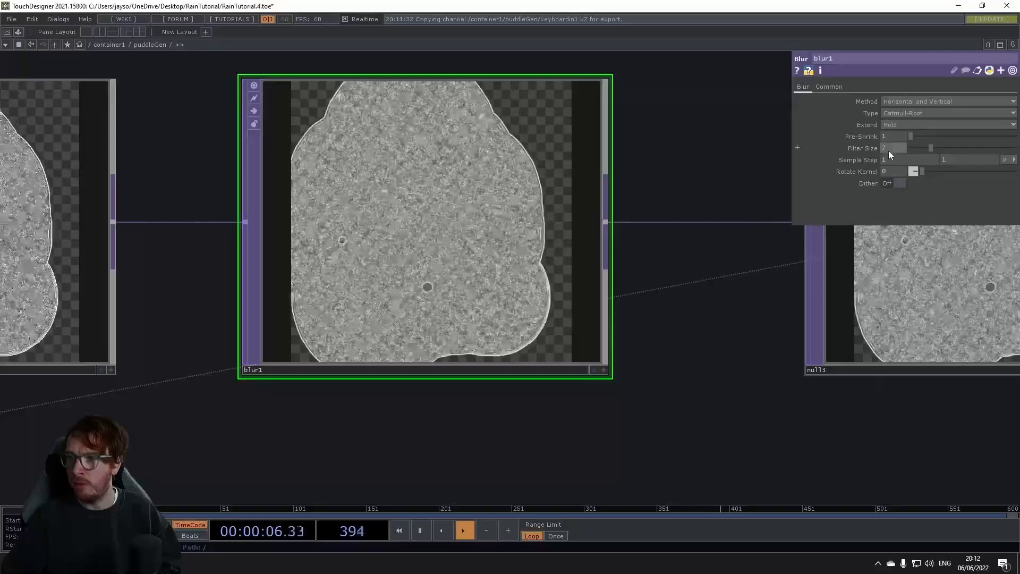
# Set blur1's filter size to 11 and its sample step to 1.1 in both directions
pyautogui.moveTo(888, 150)
pyautogui.mouseDown()
pyautogui.moveTo(893, 130)
pyautogui.moveTo(888, 150)
pyautogui.mouseUp()
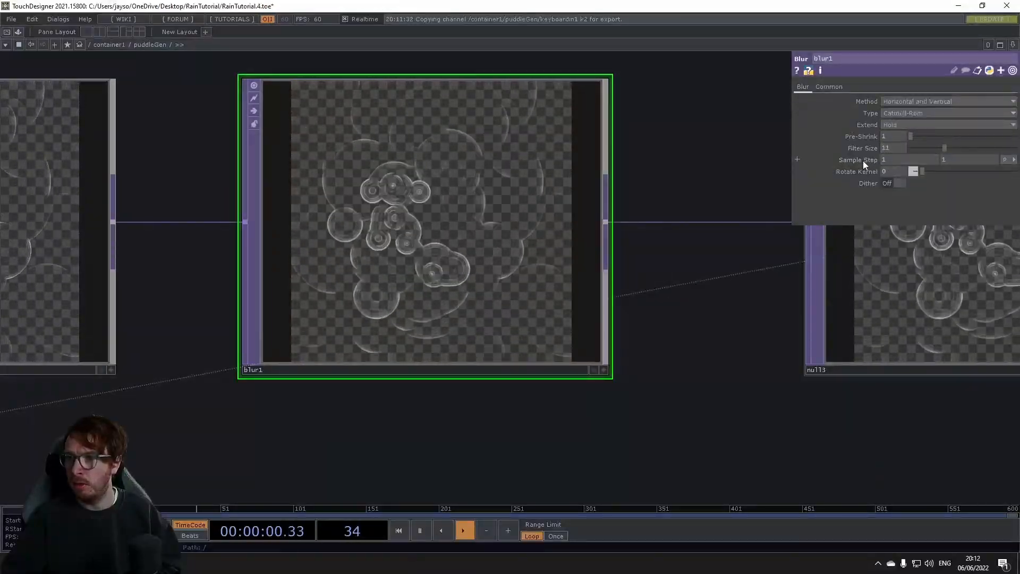
pyautogui.moveTo(863, 160); pyautogui.dragTo(848, 165, button='middle')
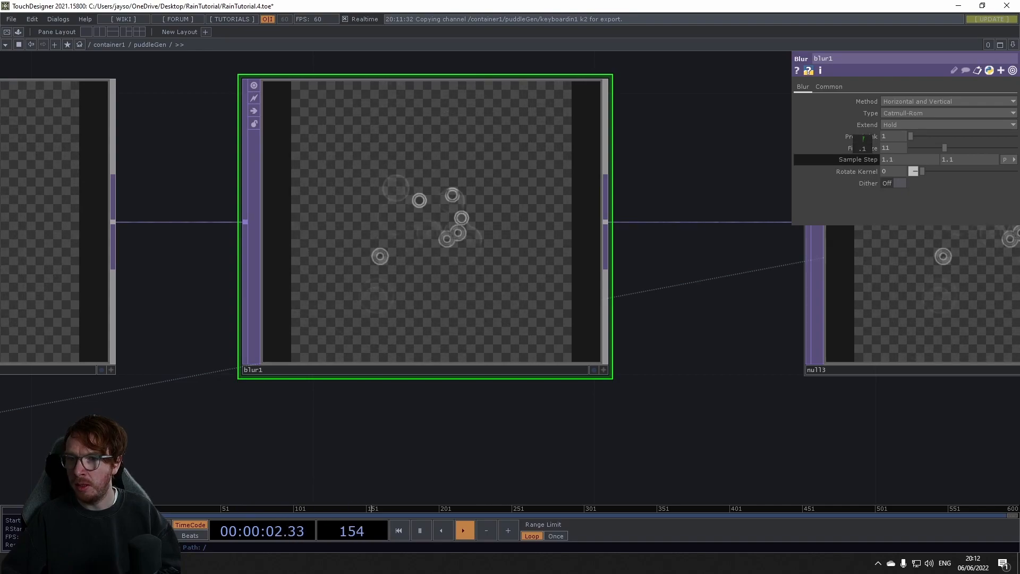
pyautogui.scroll(5, 444, 223)
pyautogui.scroll(-5, 325, 234)
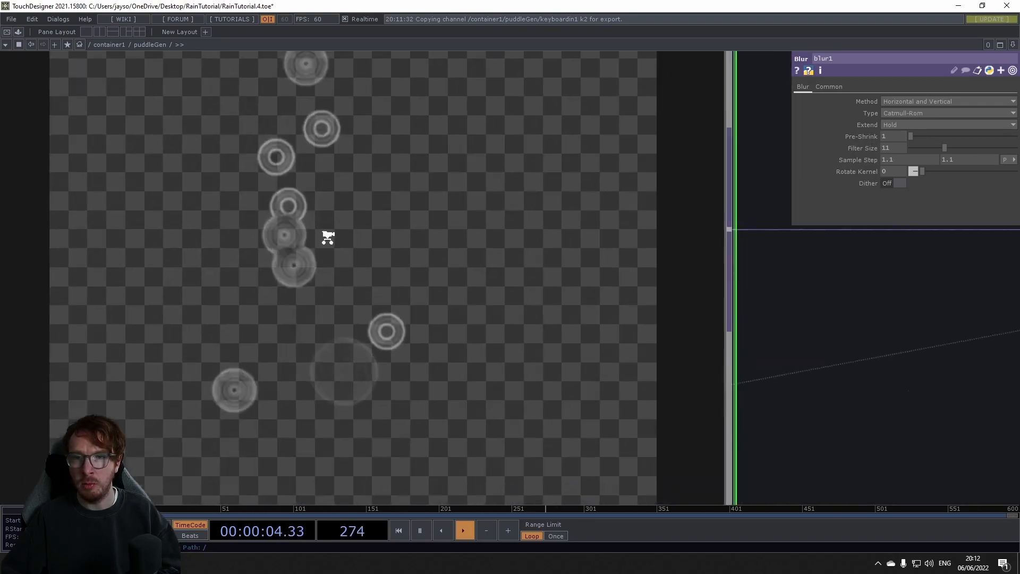
# Try a sample step of 1.3 in both directions on edge1 and examine the ripples in blur1's output
pyautogui.scroll(-3, 315, 246)
pyautogui.moveTo(307, 359); pyautogui.dragTo(560, 335)
pyautogui.click(141, 368)
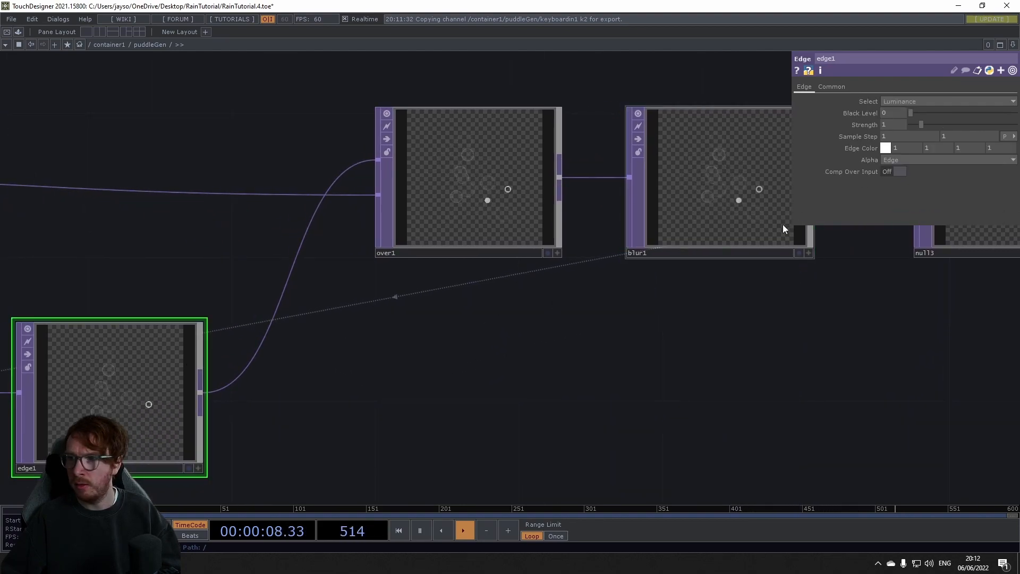
pyautogui.moveTo(862, 139); pyautogui.dragTo(890, 126, button='middle')
pyautogui.moveTo(771, 270); pyautogui.dragTo(553, 289)
pyautogui.moveTo(521, 215); pyautogui.dragTo(476, 191, button='middle')
pyautogui.scroll(-3, 477, 191)
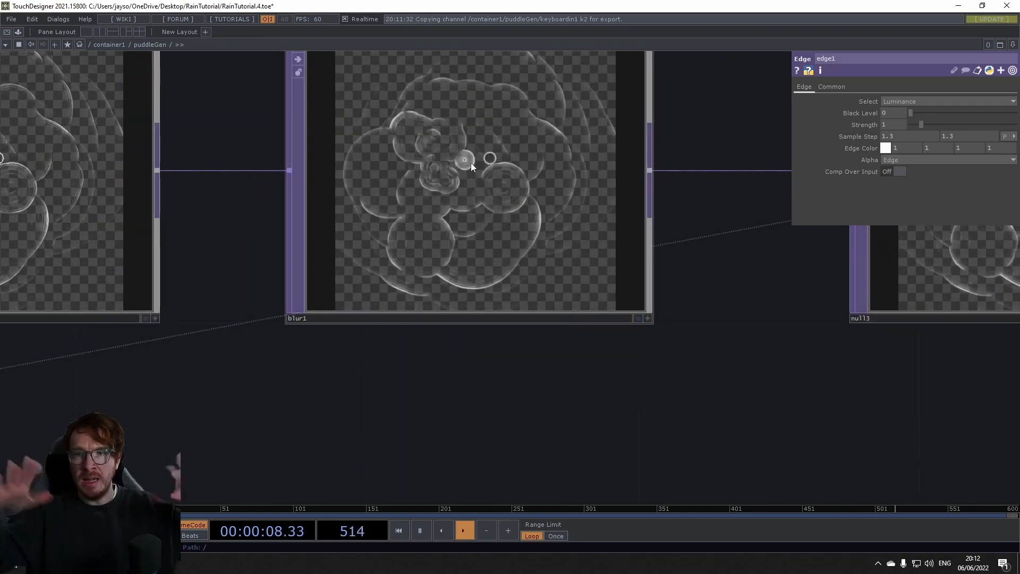
pyautogui.scroll(-5, 472, 161)
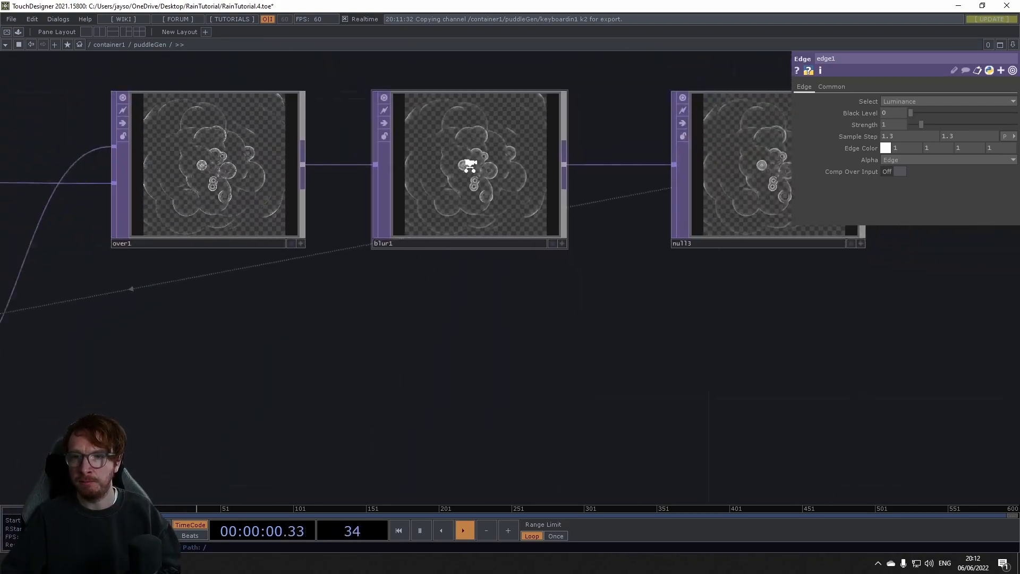
# Set edge1's sample step to 1.2 in both directions and check the resulting ripples in null3
pyautogui.moveTo(333, 350); pyautogui.dragTo(442, 351)
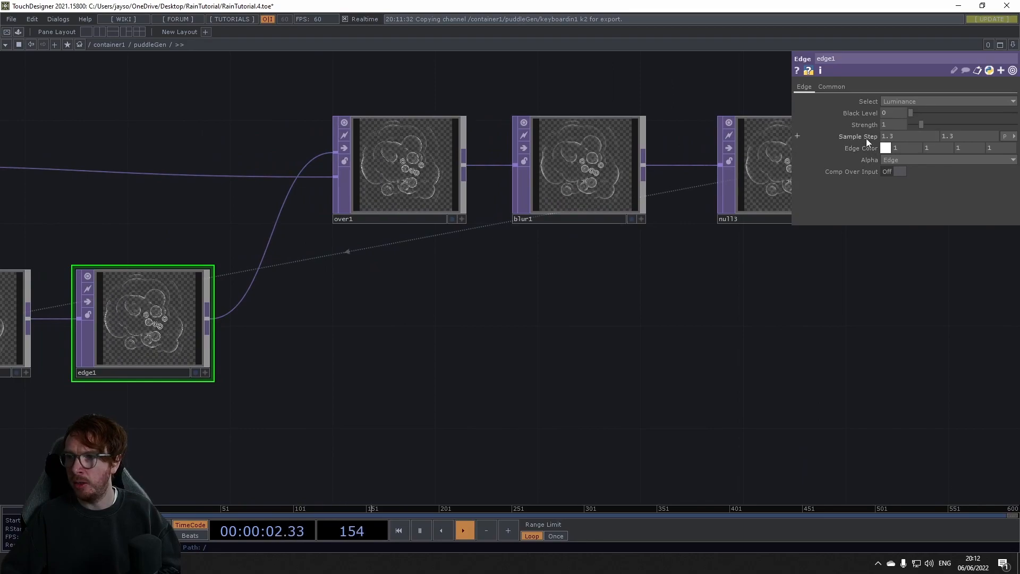
pyautogui.moveTo(866, 137); pyautogui.dragTo(858, 126, button='middle')
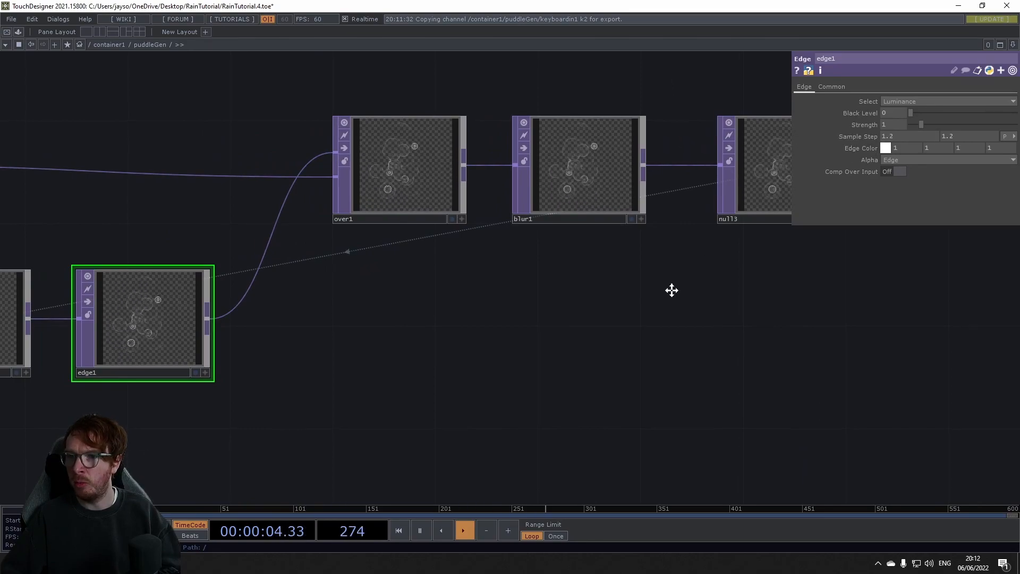
pyautogui.moveTo(686, 276); pyautogui.dragTo(479, 354)
pyautogui.scroll(6, 363, 254)
pyautogui.scroll(-8, 365, 253)
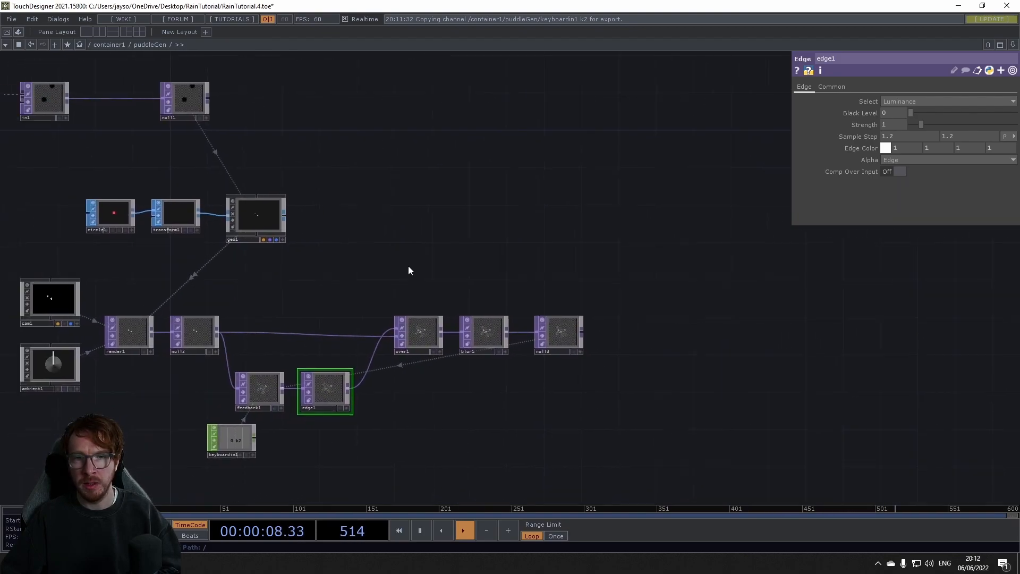
pyautogui.scroll(6, 576, 346)
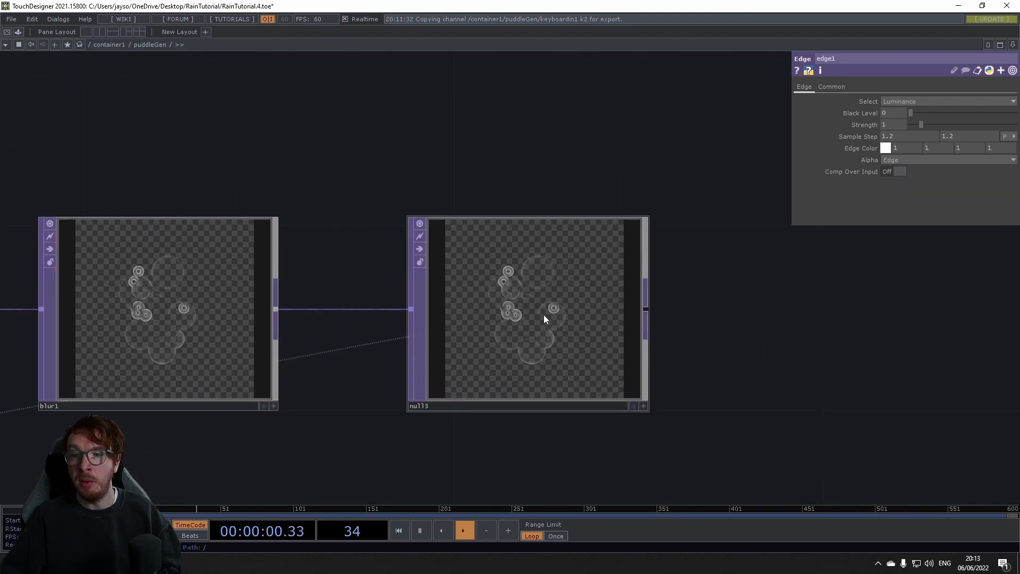
# Add a Monochrome TOP fed by null3's output, leaving a gap between the two nodes
pyautogui.moveTo(661, 328); pyautogui.dragTo(581, 331)
pyautogui.scroll(-5, 553, 324)
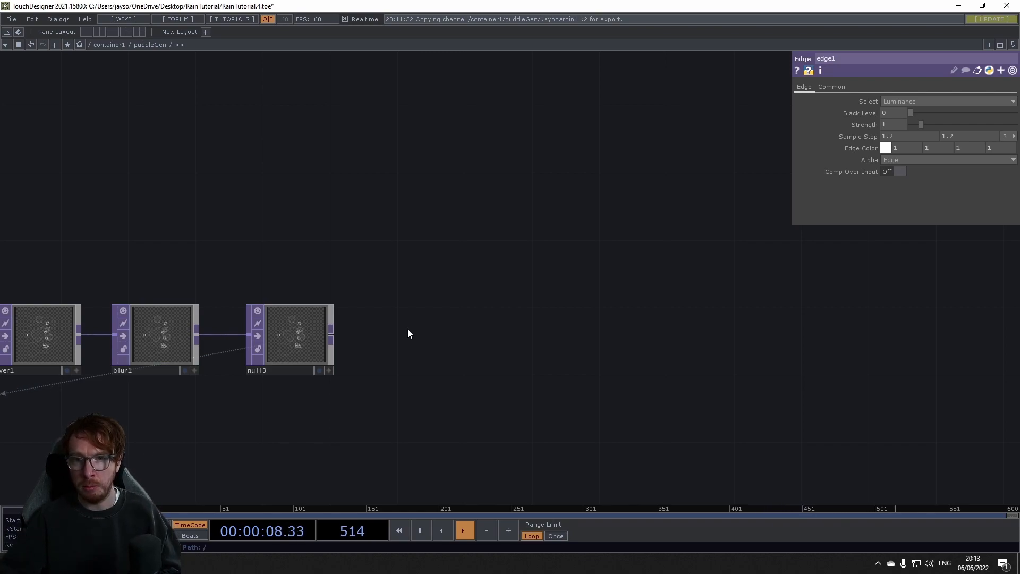
pyautogui.moveTo(410, 338); pyautogui.dragTo(392, 344)
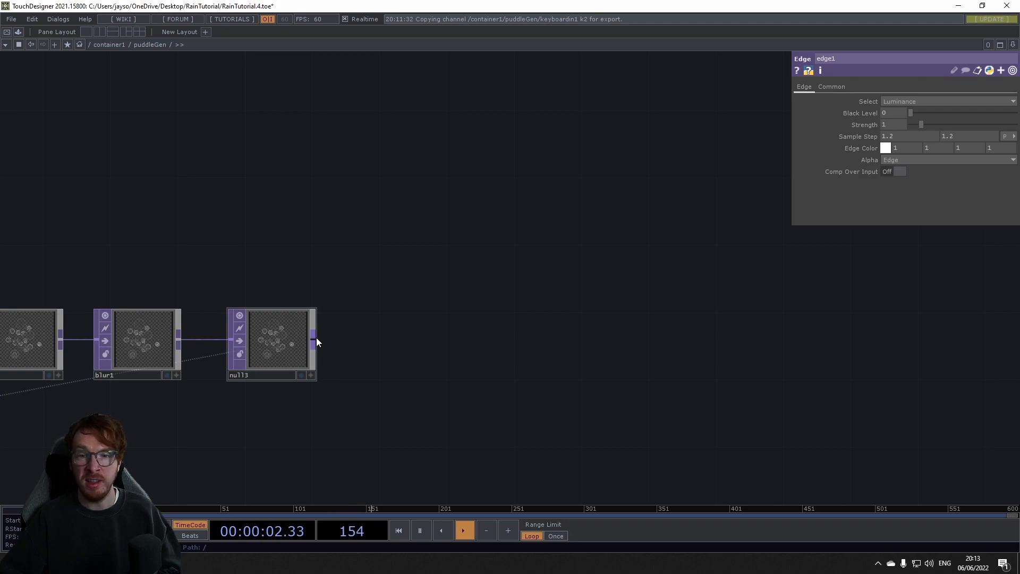
pyautogui.rightClick(331, 346)
pyautogui.write('mon')
pyautogui.click(233, 470)
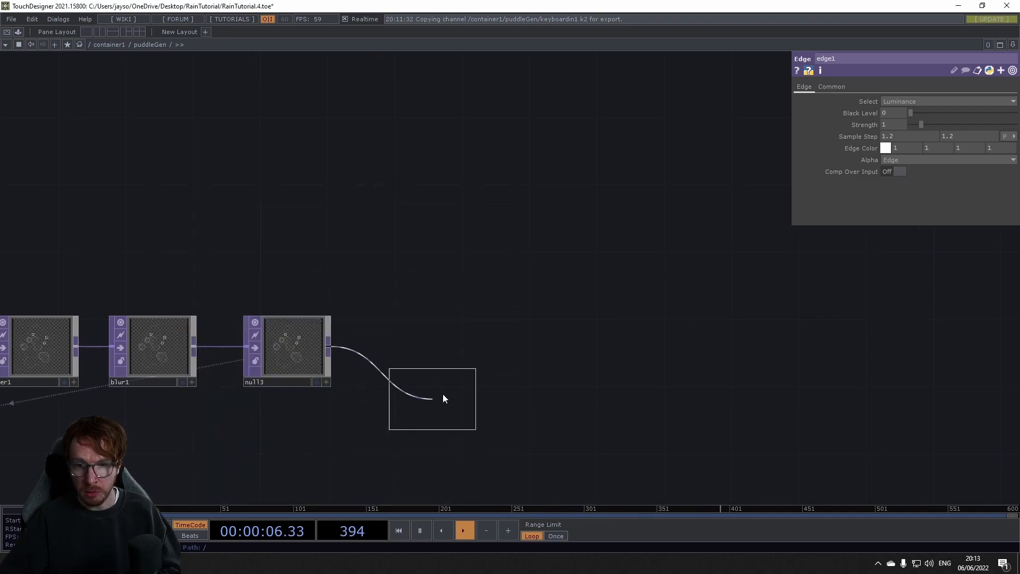
pyautogui.click(535, 348)
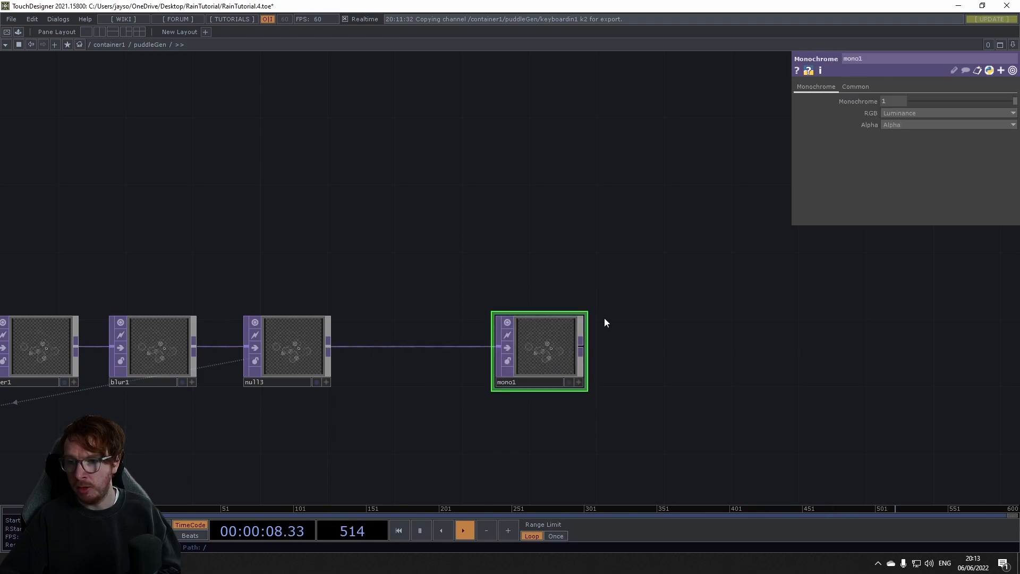
# Set mono1's pixel format to 32-bit float (Mono) and view its output up close
pyautogui.click(857, 88)
pyautogui.click(887, 219)
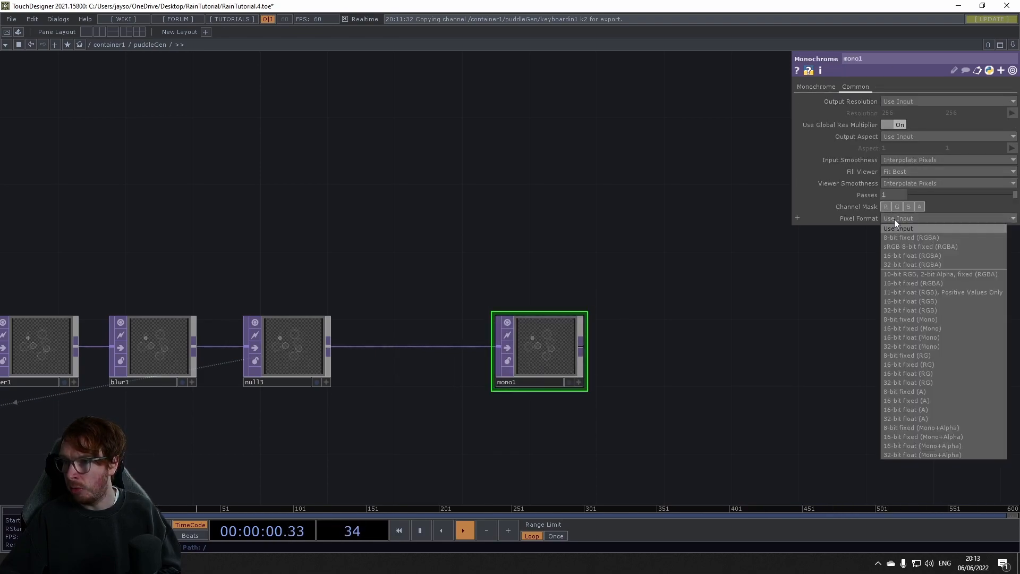
pyautogui.click(910, 346)
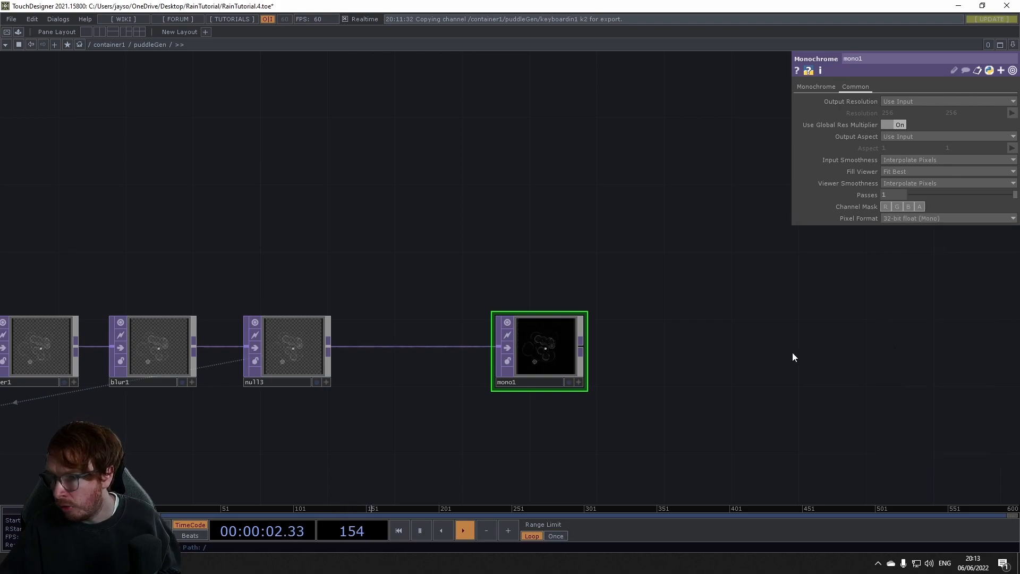
pyautogui.scroll(6, 541, 351)
pyautogui.scroll(-6, 541, 351)
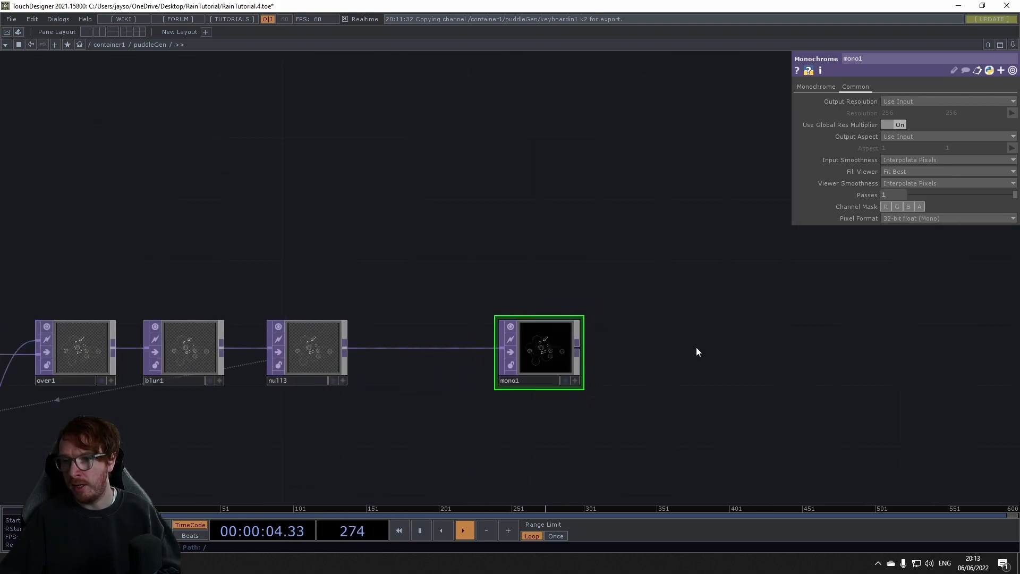
# Add an Out TOP connected to mono1's output
pyautogui.moveTo(694, 346); pyautogui.dragTo(599, 358)
pyautogui.rightClick(487, 359)
pyautogui.write('out')
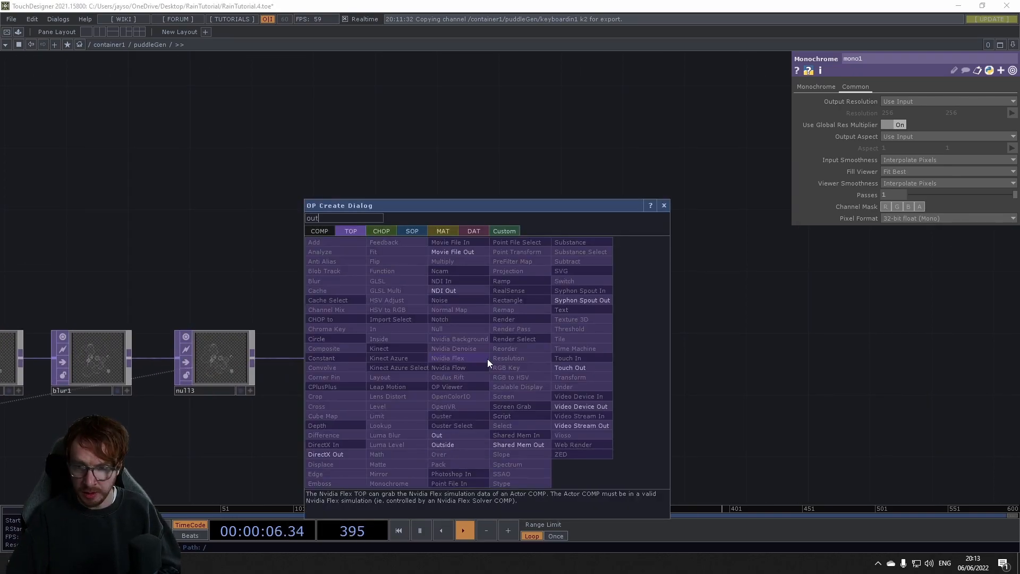
pyautogui.click(460, 445)
pyautogui.press('Escape')
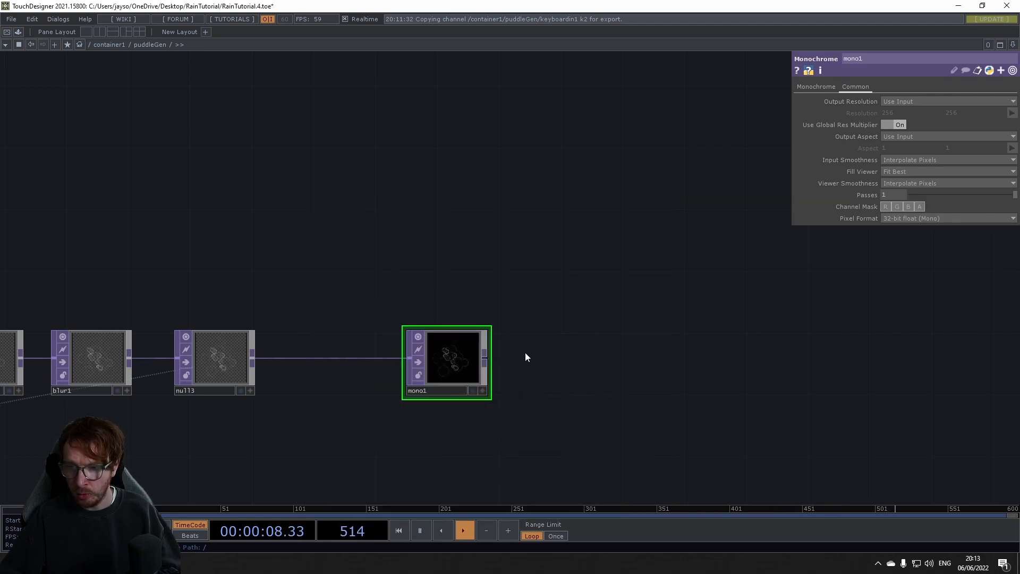
pyautogui.rightClick(486, 352)
pyautogui.click(440, 436)
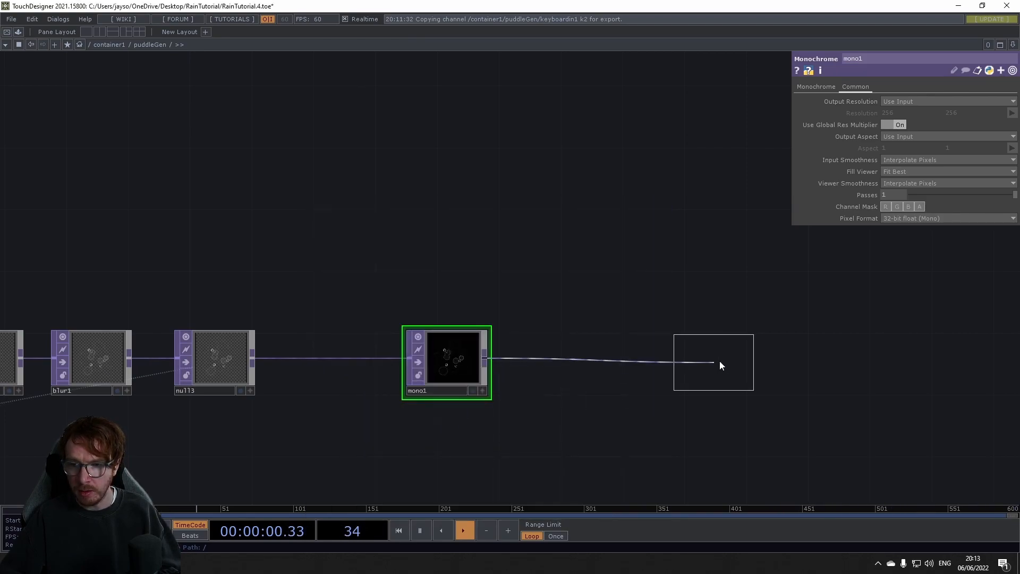
pyautogui.click(653, 366)
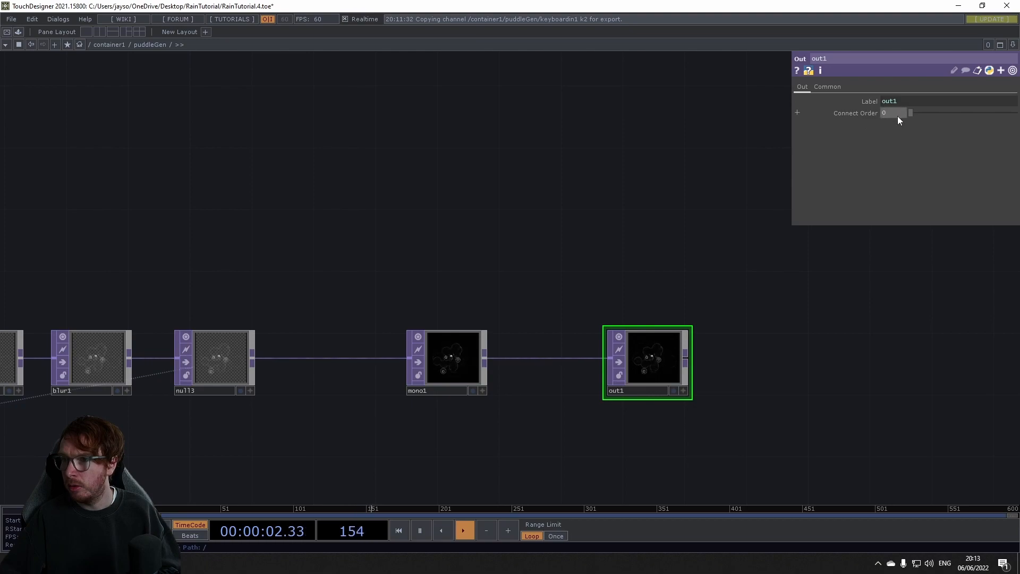
# Rename the Out TOP after mono1 as outHeight
pyautogui.moveTo(476, 184); pyautogui.dragTo(536, 195)
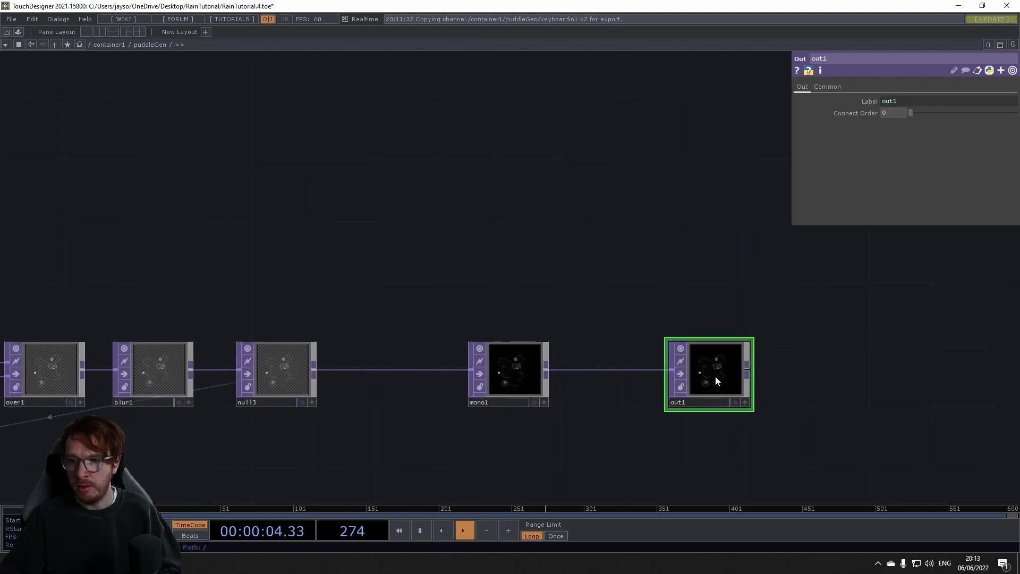
pyautogui.click(698, 403)
pyautogui.write('outHeight')
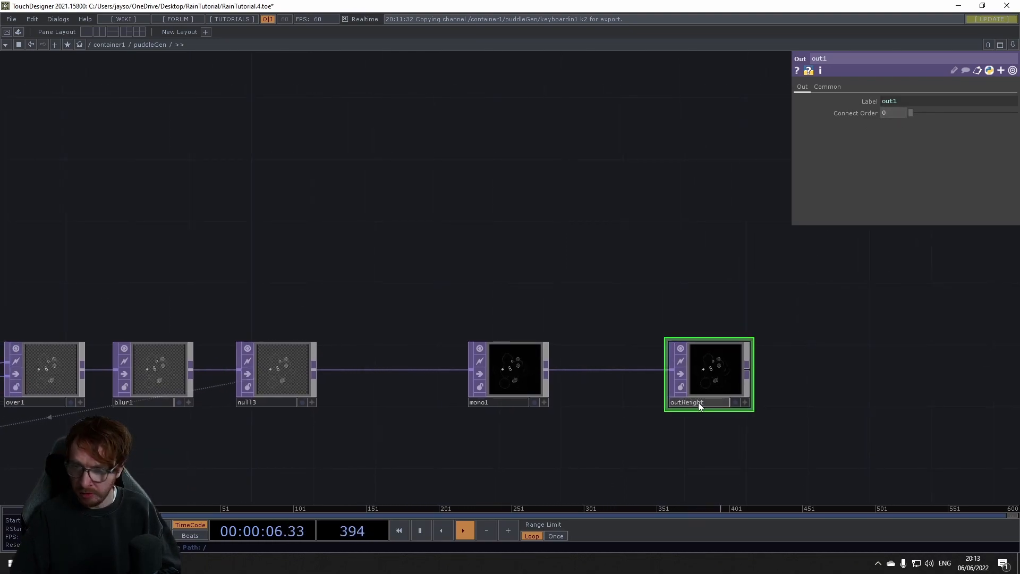
pyautogui.press('Return')
pyautogui.click(676, 426)
# Branch a Null TOP off null3 and place it above the line between null3 and mono1
pyautogui.moveTo(372, 265); pyautogui.dragTo(486, 315)
pyautogui.moveTo(447, 430); pyautogui.dragTo(403, 358)
pyautogui.rightClick(388, 349)
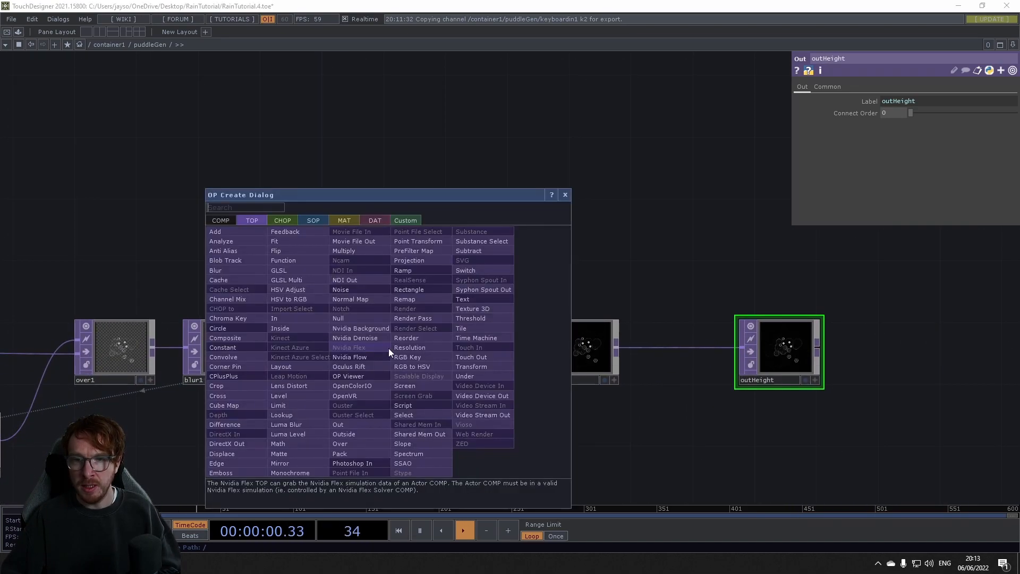
pyautogui.click(361, 321)
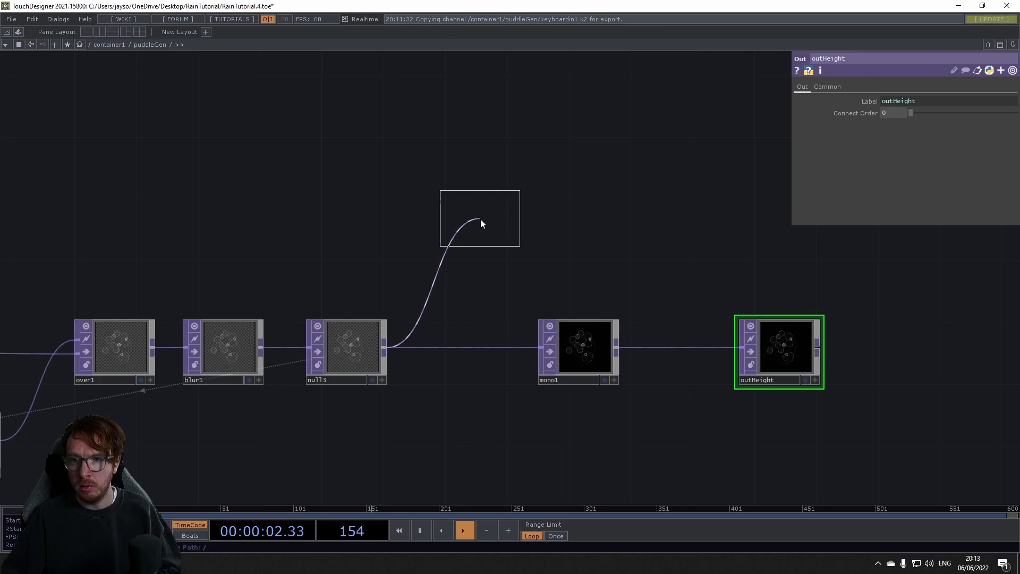
pyautogui.click(482, 222)
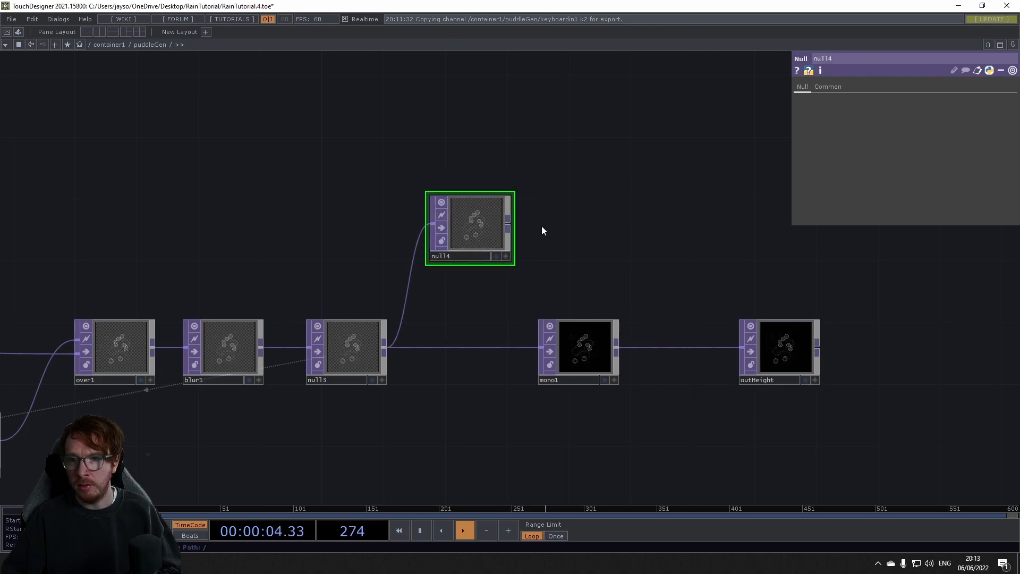
pyautogui.moveTo(453, 221); pyautogui.dragTo(461, 237)
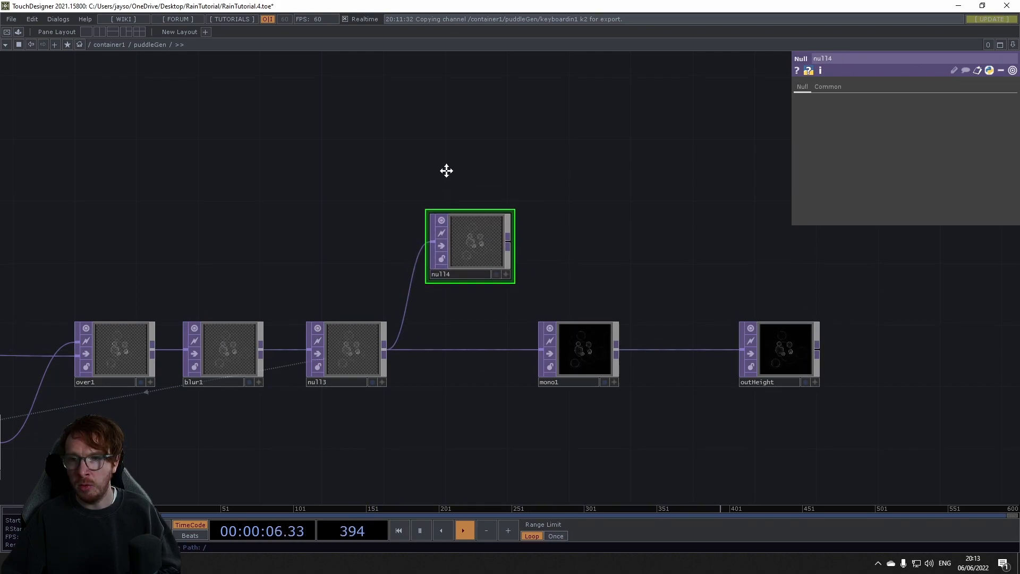
pyautogui.moveTo(447, 166); pyautogui.dragTo(452, 209)
pyautogui.moveTo(462, 277)
pyautogui.mouseDown()
pyautogui.moveTo(434, 294)
pyautogui.moveTo(467, 294)
pyautogui.mouseUp()
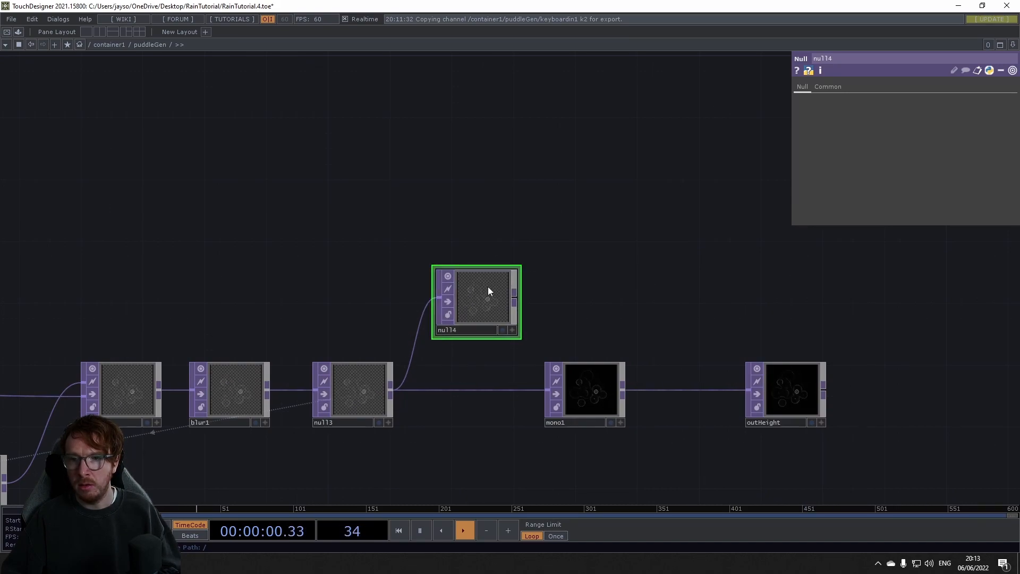
# Add a Noise TOP in the empty space above null3 and null4
pyautogui.press('Tab')
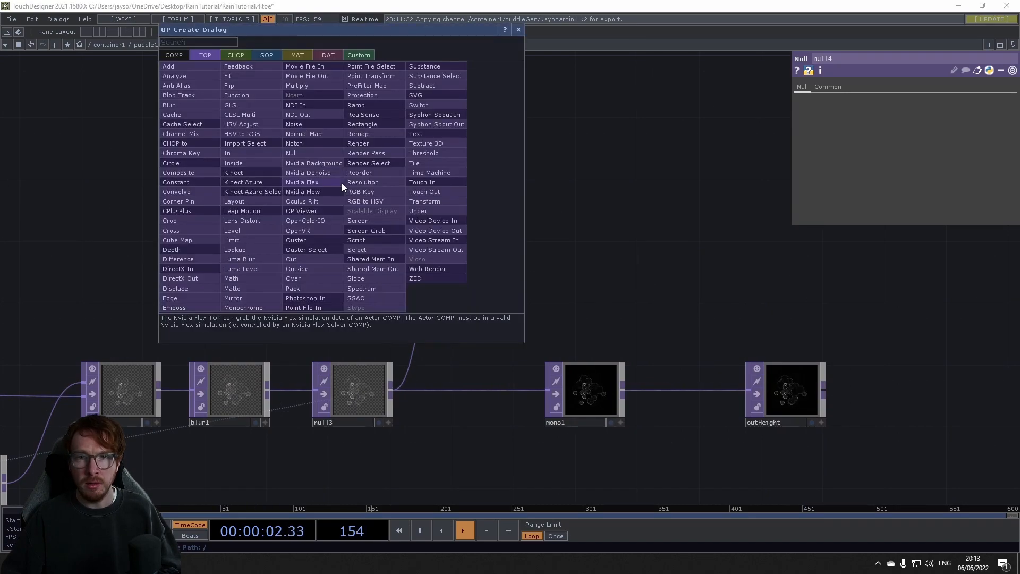
pyautogui.write('noi')
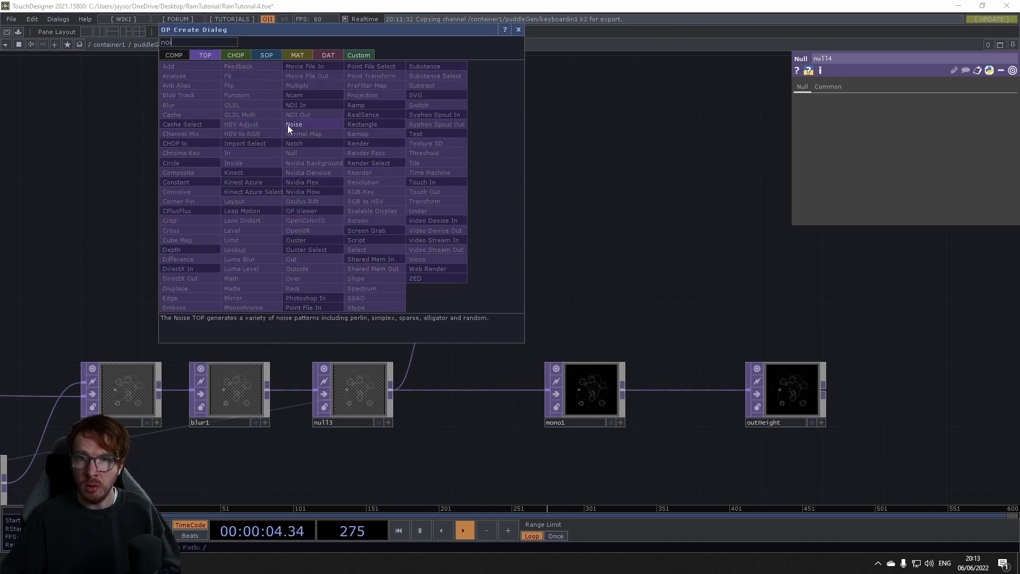
pyautogui.click(288, 125)
pyautogui.click(342, 175)
pyautogui.moveTo(343, 174); pyautogui.dragTo(323, 167)
pyautogui.scroll(5, 323, 167)
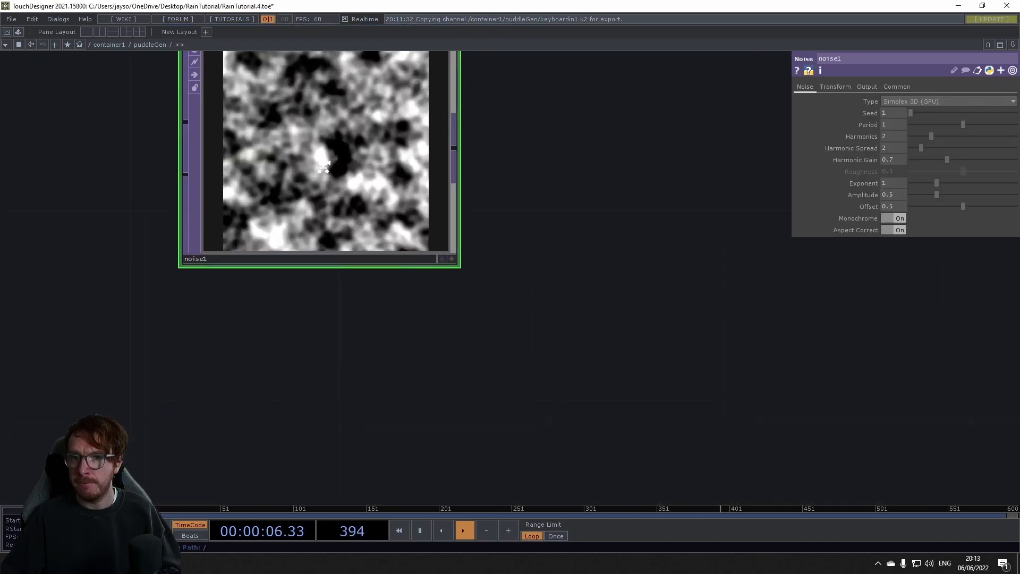
pyautogui.scroll(-4, 323, 167)
# Add a Ramp TOP directly below noise1
pyautogui.press('Tab')
pyautogui.write('ra')
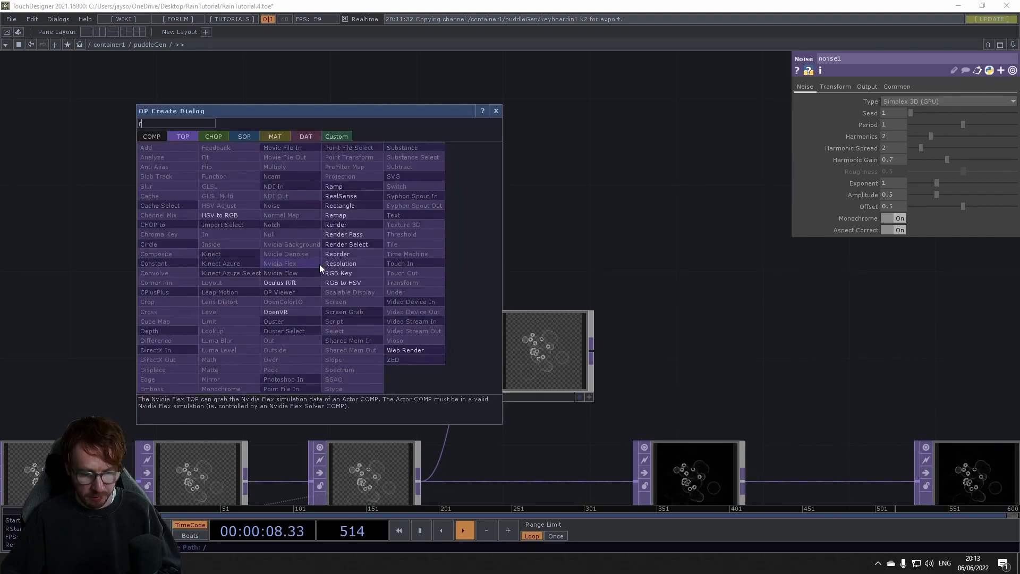
pyautogui.click(335, 186)
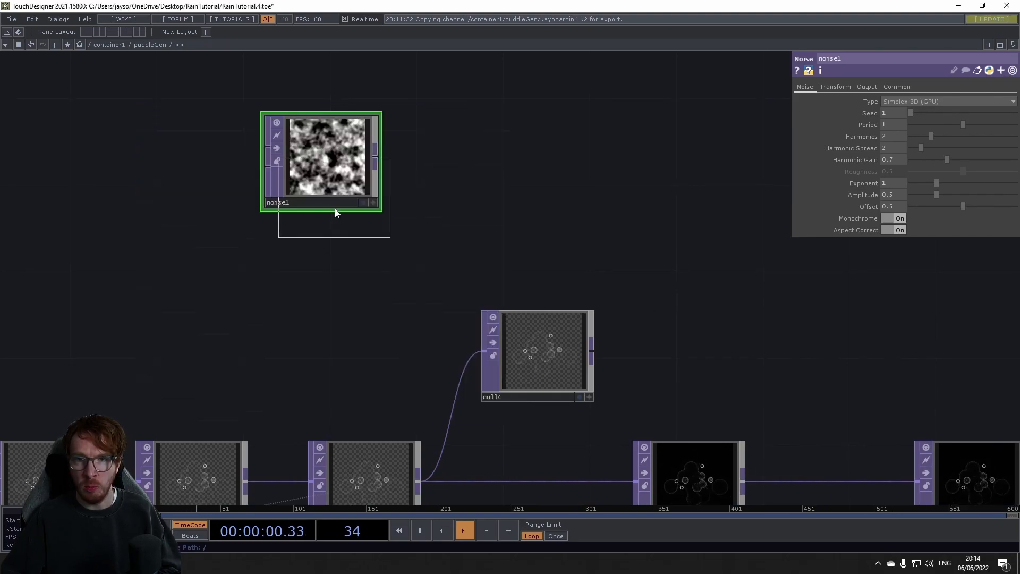
pyautogui.click(320, 273)
# Add a Lookup TOP with noise1 as its first input and ramp1 as its second input
pyautogui.press('Tab')
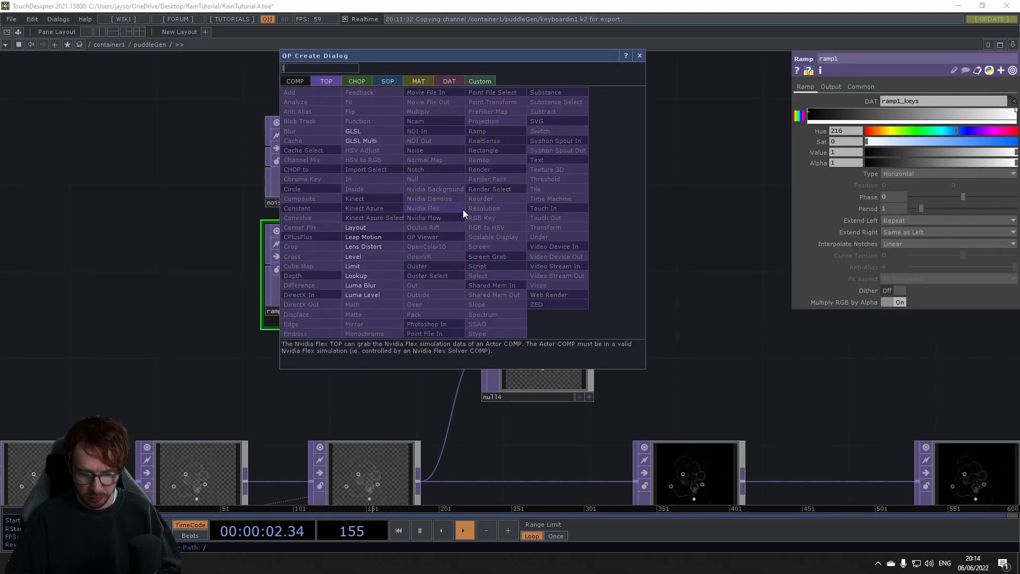
pyautogui.click(365, 274)
pyautogui.click(497, 175)
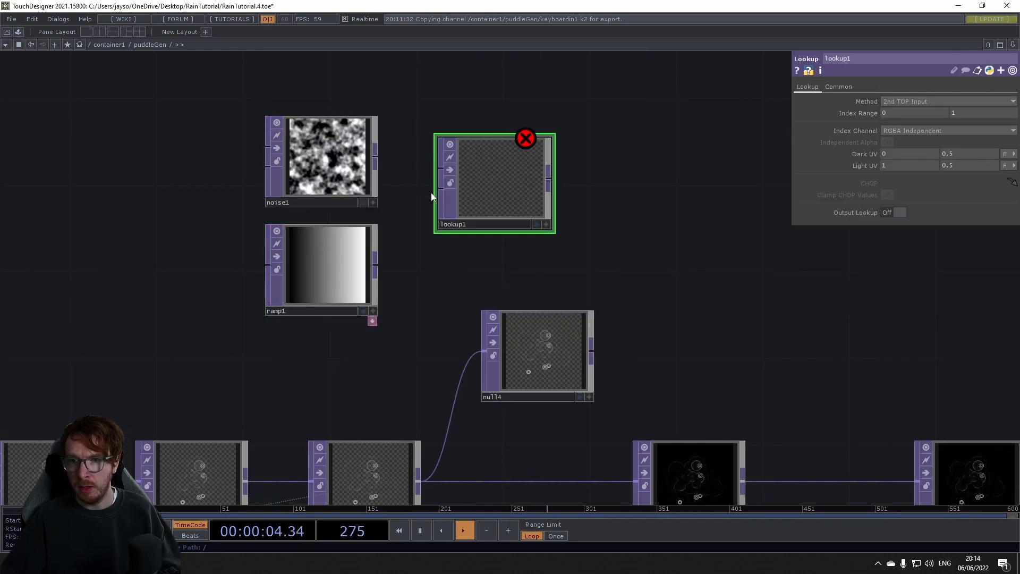
pyautogui.moveTo(376, 156); pyautogui.dragTo(440, 169)
pyautogui.moveTo(379, 259); pyautogui.dragTo(456, 196)
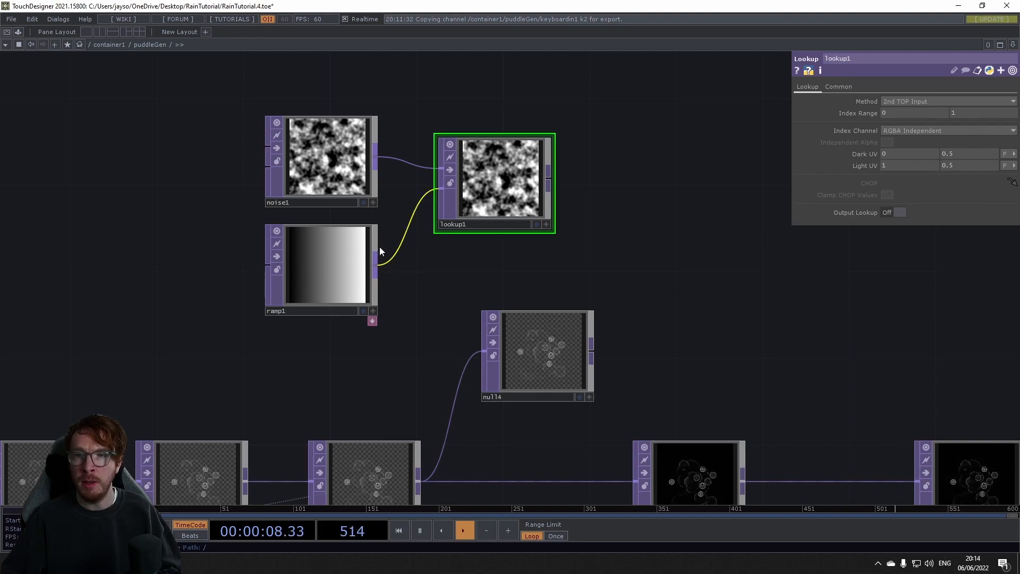
# Turn the white end key of ramp1 blue by setting its saturation to 1 with value 1
pyautogui.click(337, 253)
pyautogui.moveTo(867, 153); pyautogui.dragTo(1016, 156)
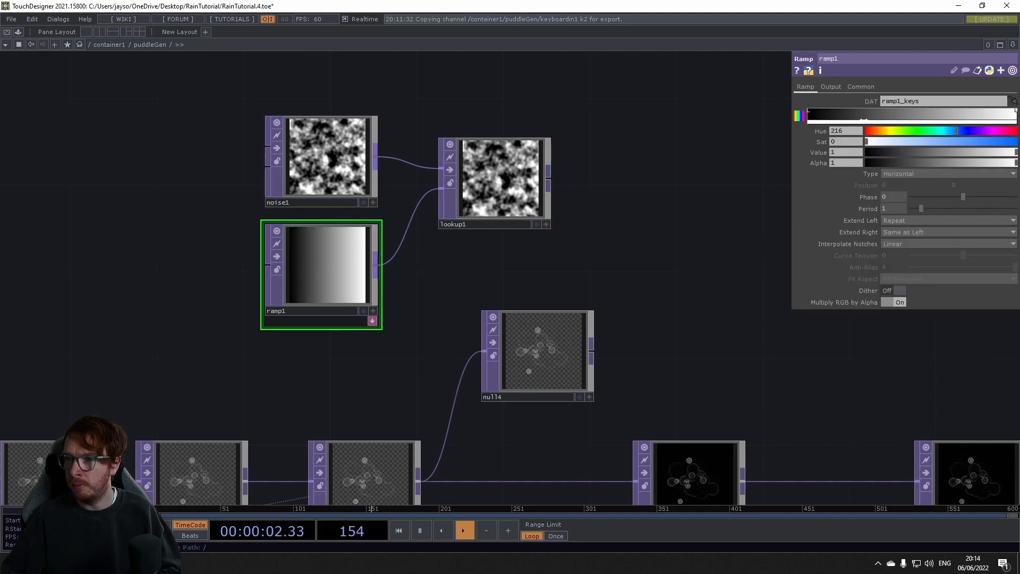
pyautogui.moveTo(867, 141); pyautogui.dragTo(1016, 151)
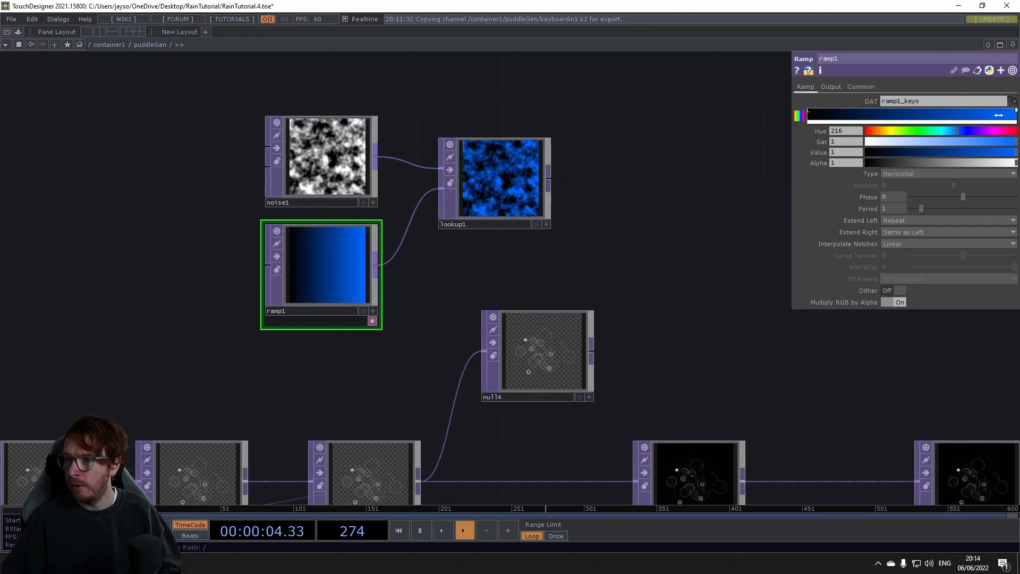
# Recolor the black start key of ramp1 to blue with value 1, saturation 1 and hue 224
pyautogui.click(812, 110)
pyautogui.moveTo(867, 153); pyautogui.dragTo(1017, 160)
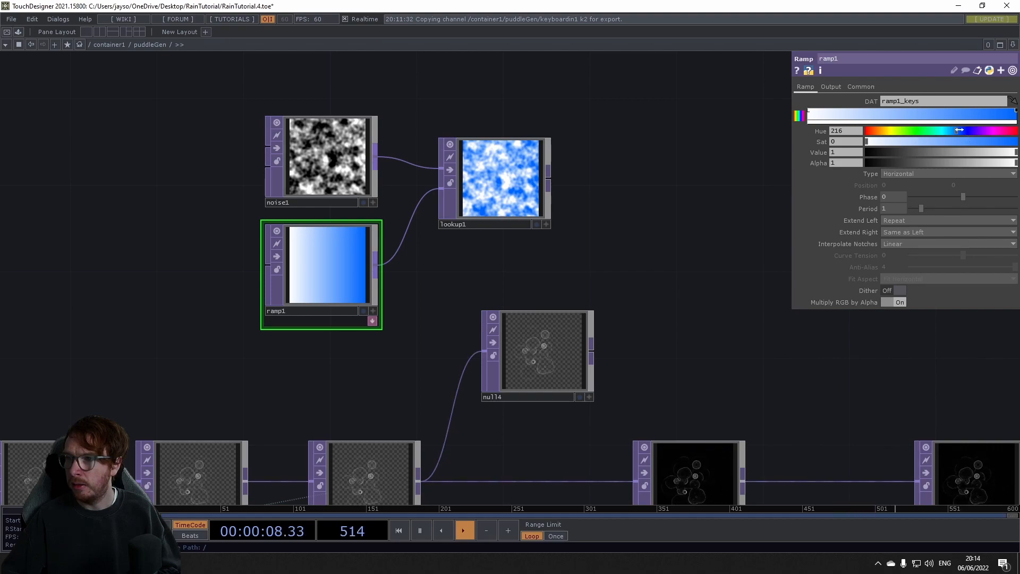
pyautogui.moveTo(867, 141); pyautogui.dragTo(1016, 147)
pyautogui.moveTo(958, 131); pyautogui.dragTo(962, 134)
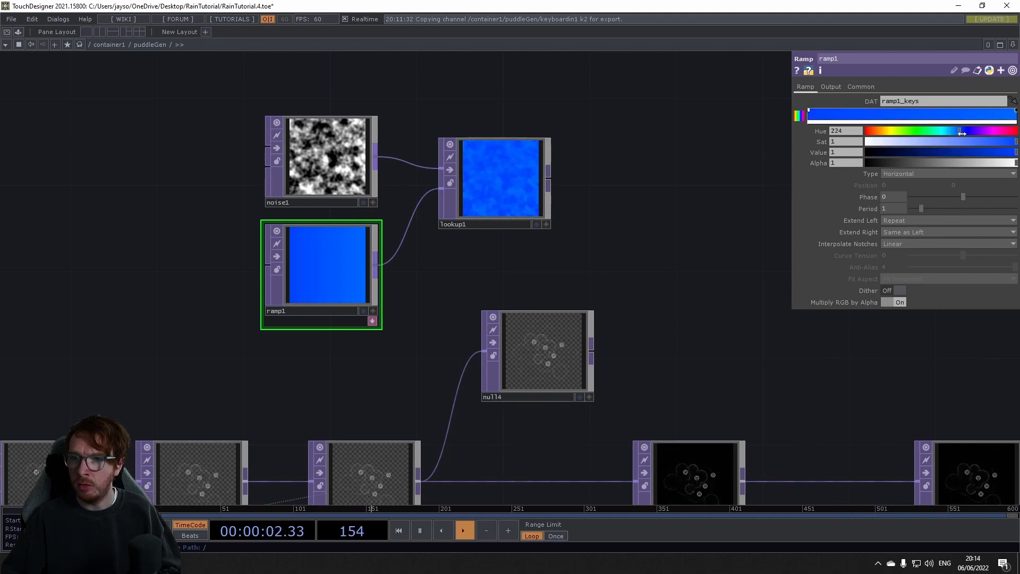
# Set noise1's period to 6 and animate its Z translation with absTime.seconds times a multiplier
pyautogui.click(335, 195)
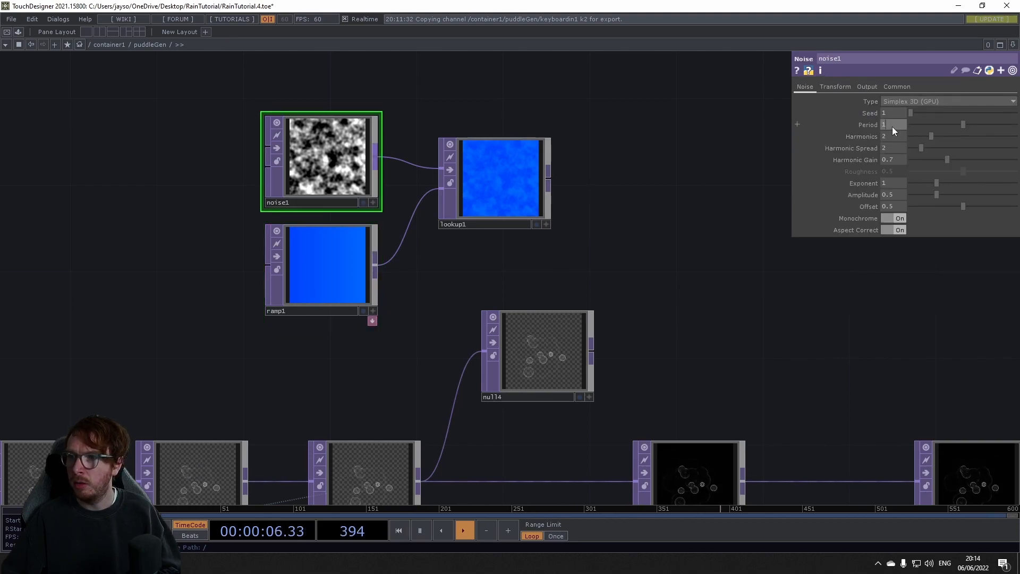
pyautogui.moveTo(894, 129); pyautogui.dragTo(897, 105, button='middle')
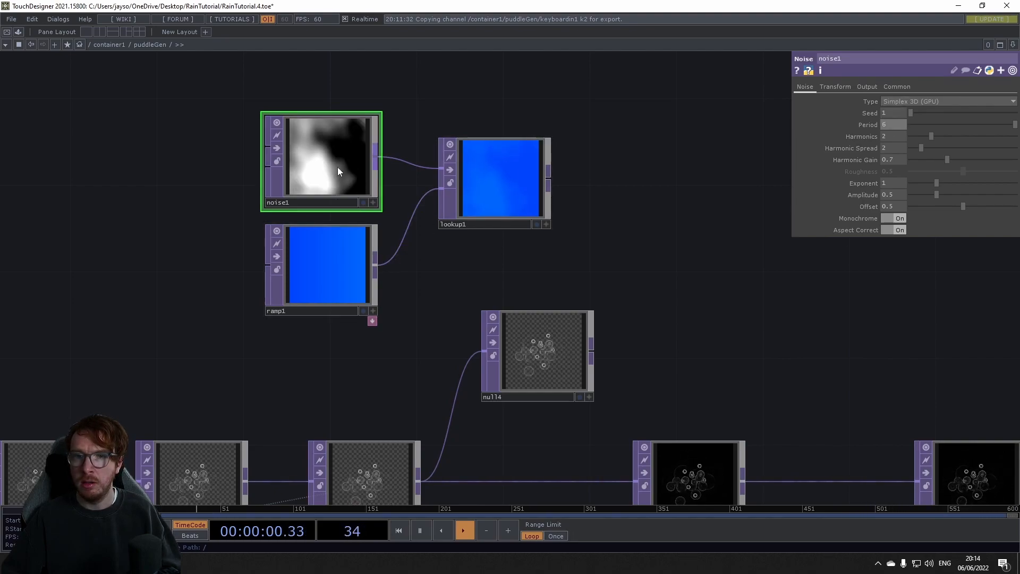
pyautogui.click(865, 87)
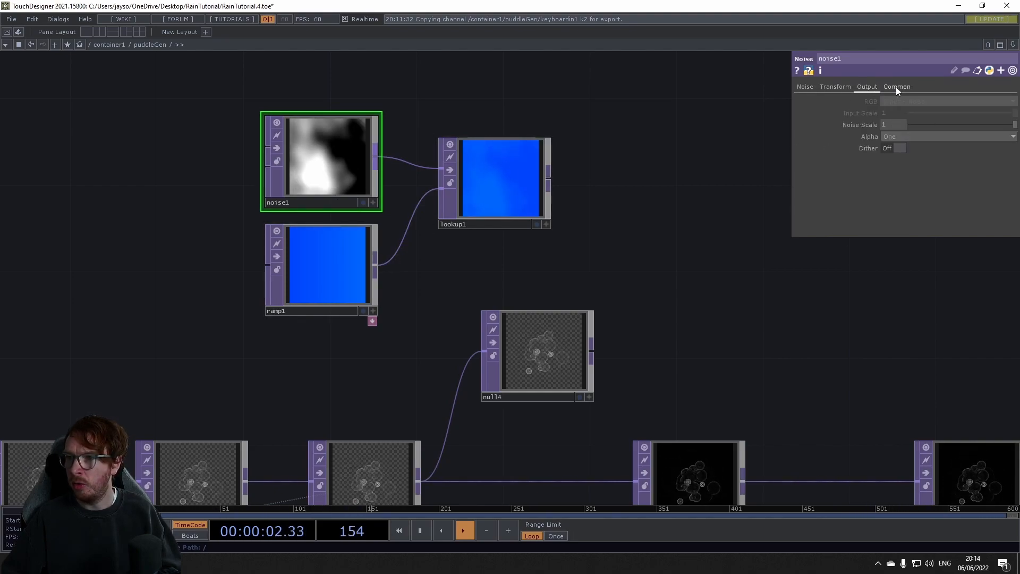
pyautogui.click(896, 87)
pyautogui.click(835, 87)
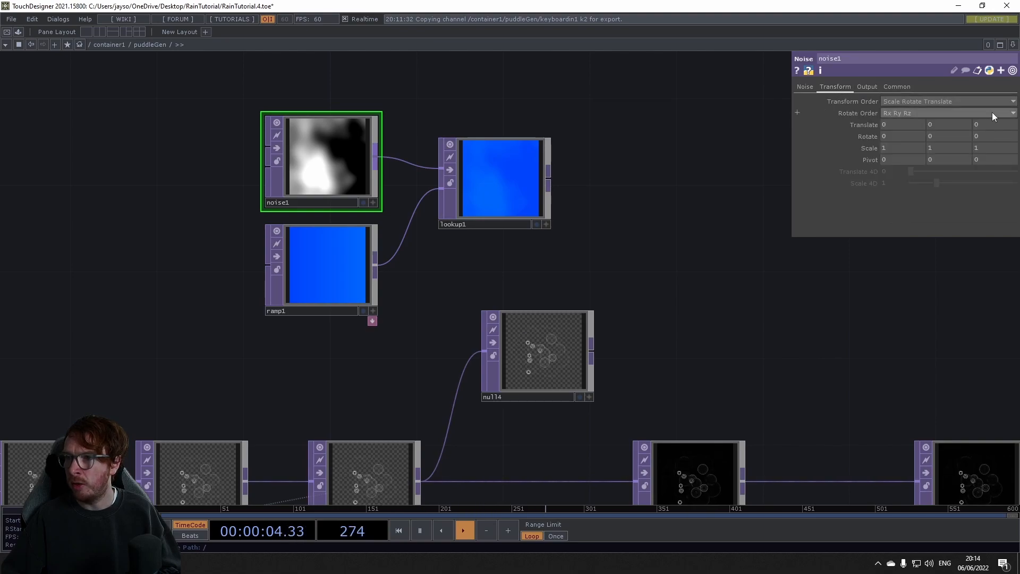
pyautogui.write('absTime.sec')
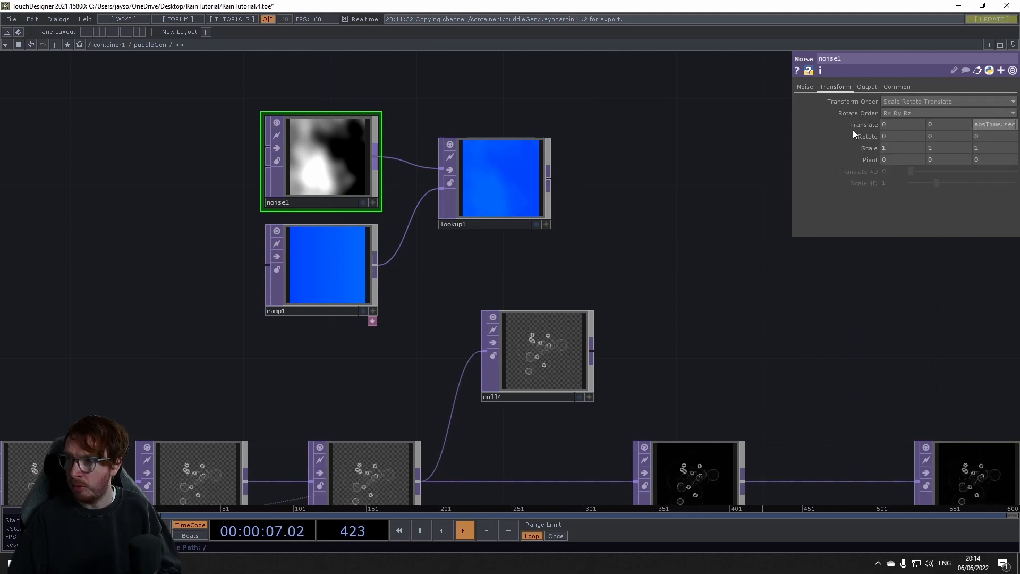
pyautogui.press('Return')
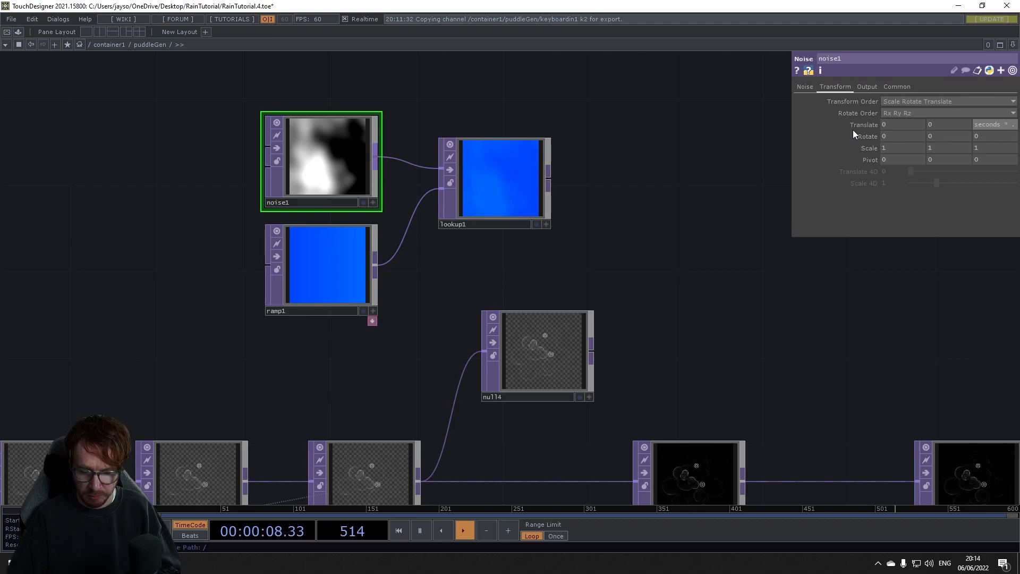
pyautogui.scroll(5, 444, 205)
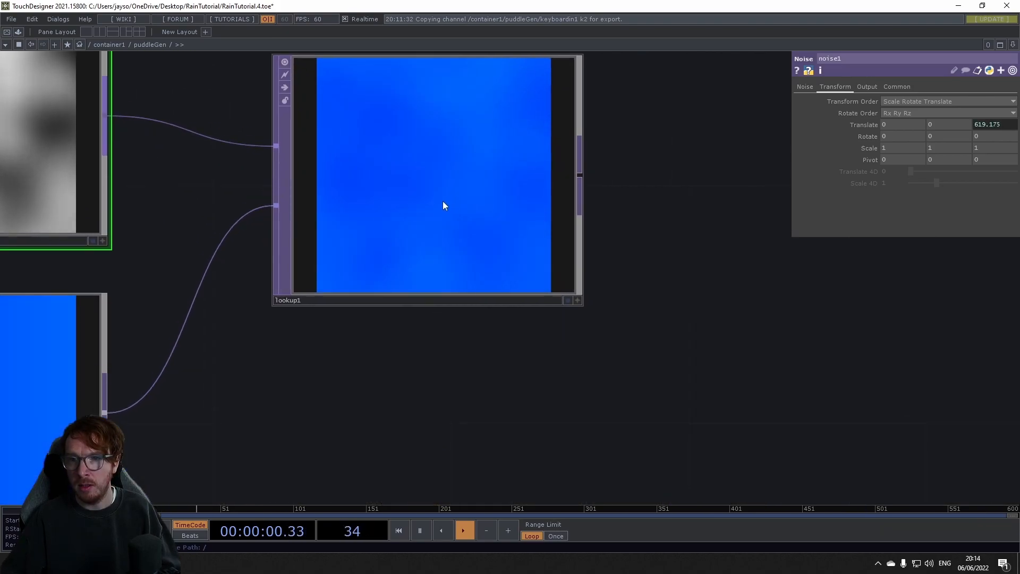
pyautogui.scroll(-7, 372, 228)
# Darken ramp1's start key by setting its value to 0.826
pyautogui.click(295, 257)
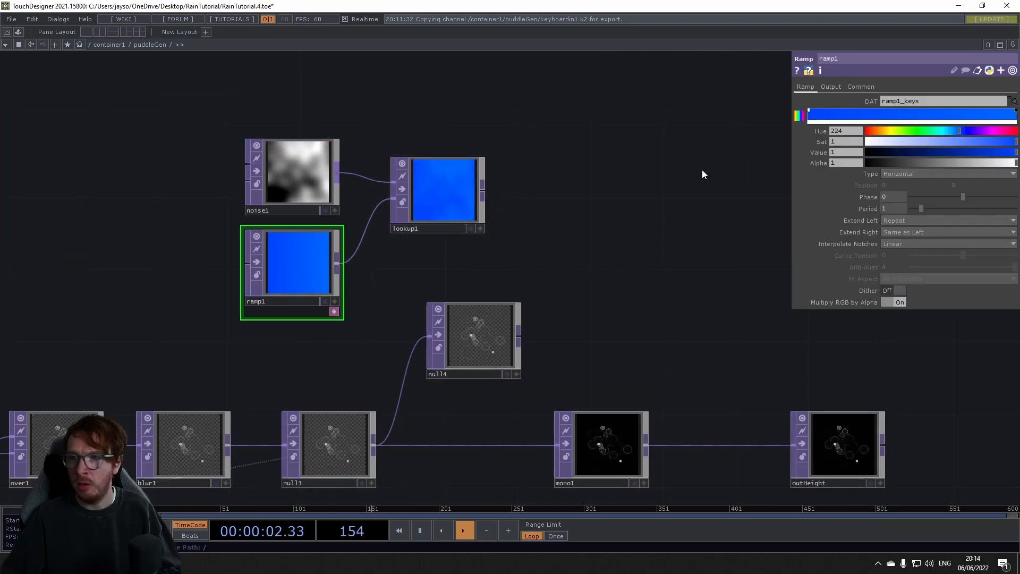
pyautogui.moveTo(1015, 142); pyautogui.dragTo(990, 152)
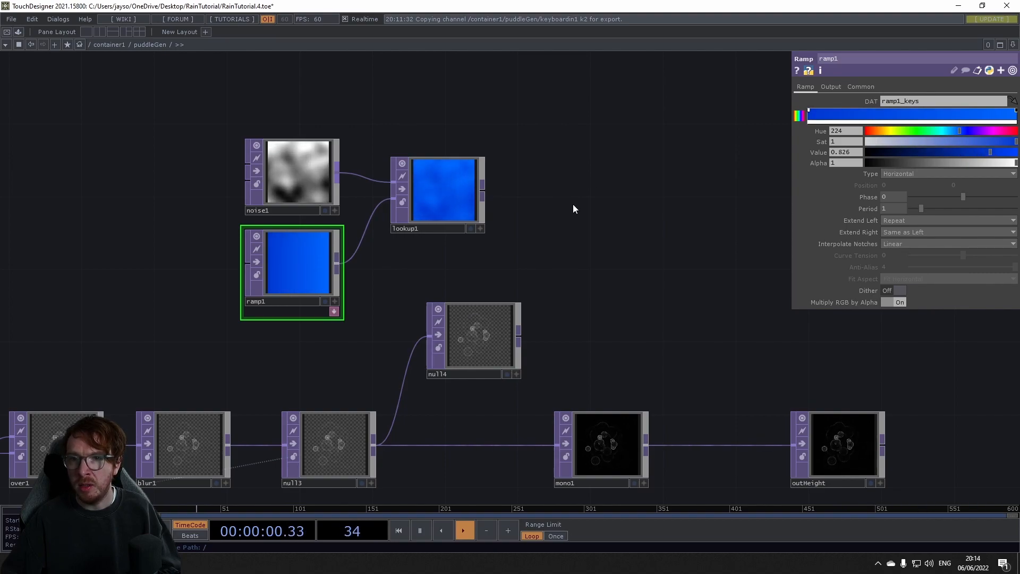
pyautogui.scroll(5, 406, 184)
pyautogui.scroll(-10, 405, 185)
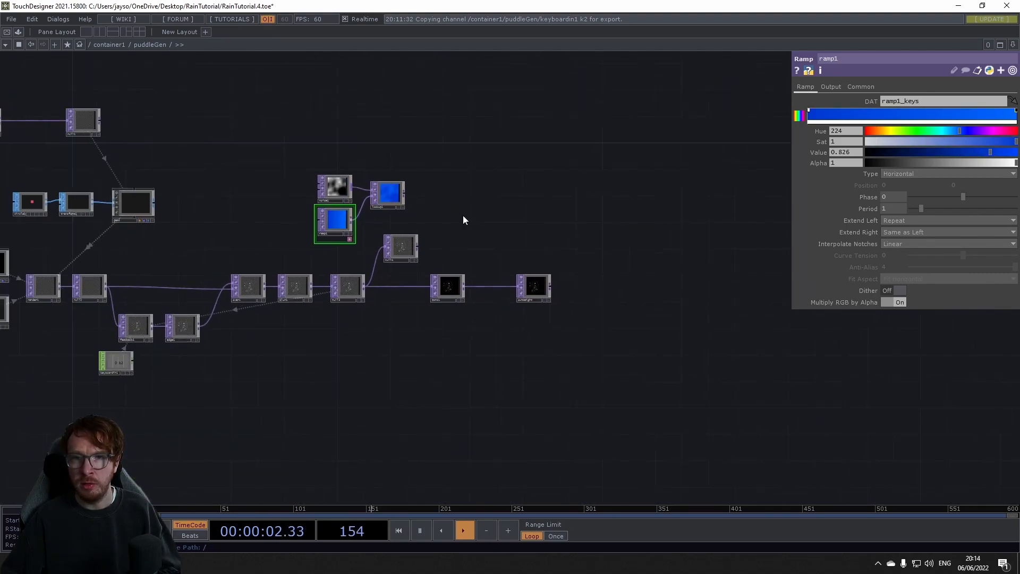
# Add an Over TOP that composites null4 over lookup1, and shift null4 and the Over node left to make room
pyautogui.scroll(5, 435, 212)
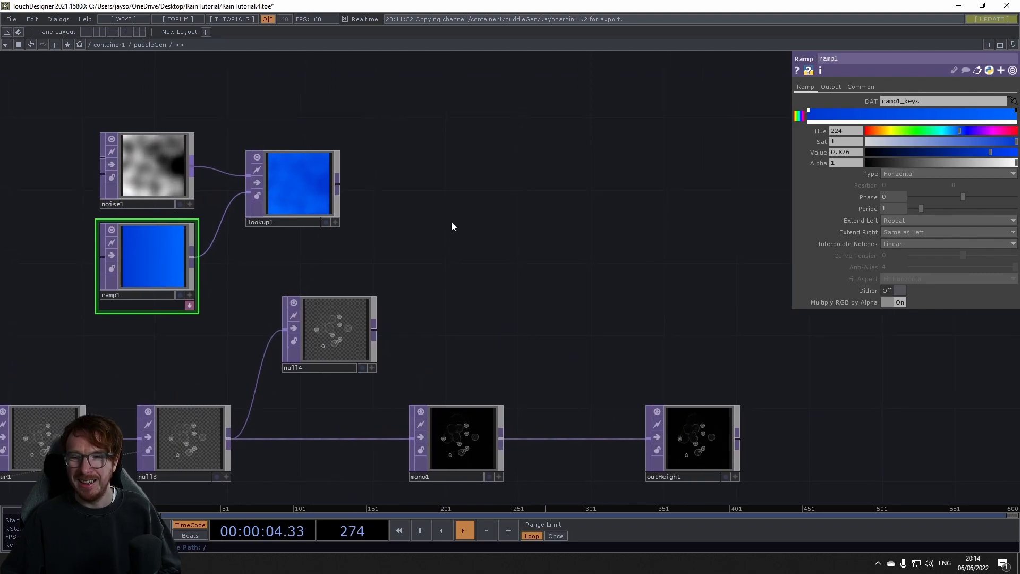
pyautogui.press('Tab')
pyautogui.write('ov')
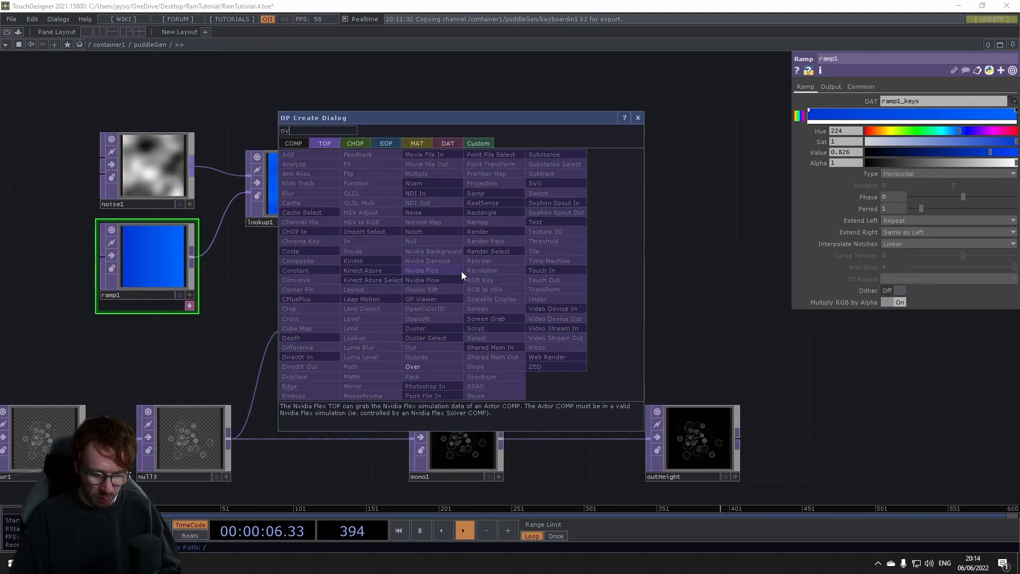
pyautogui.click(408, 366)
pyautogui.click(472, 302)
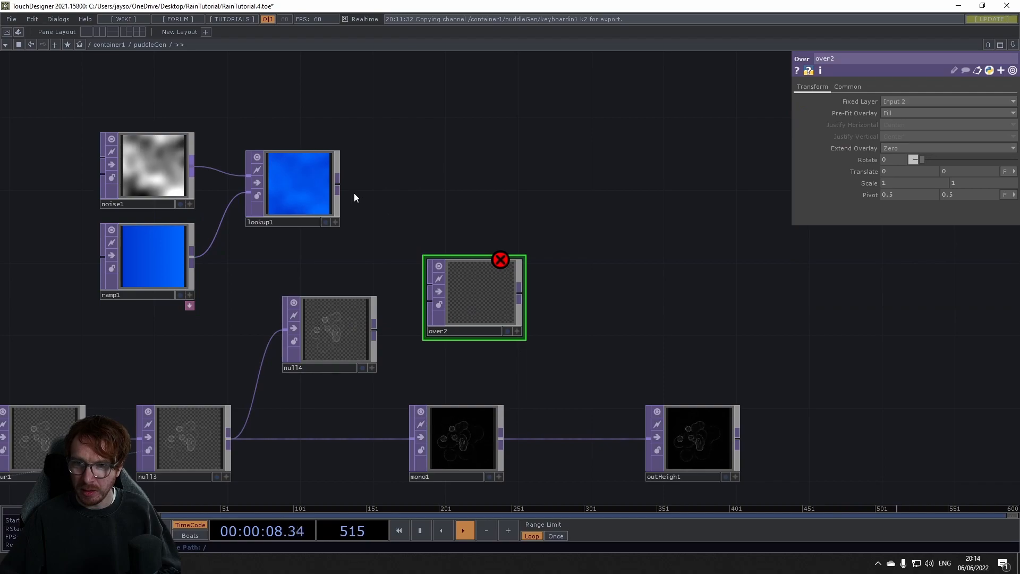
pyautogui.moveTo(339, 189); pyautogui.dragTo(430, 287)
pyautogui.moveTo(381, 323); pyautogui.dragTo(430, 300)
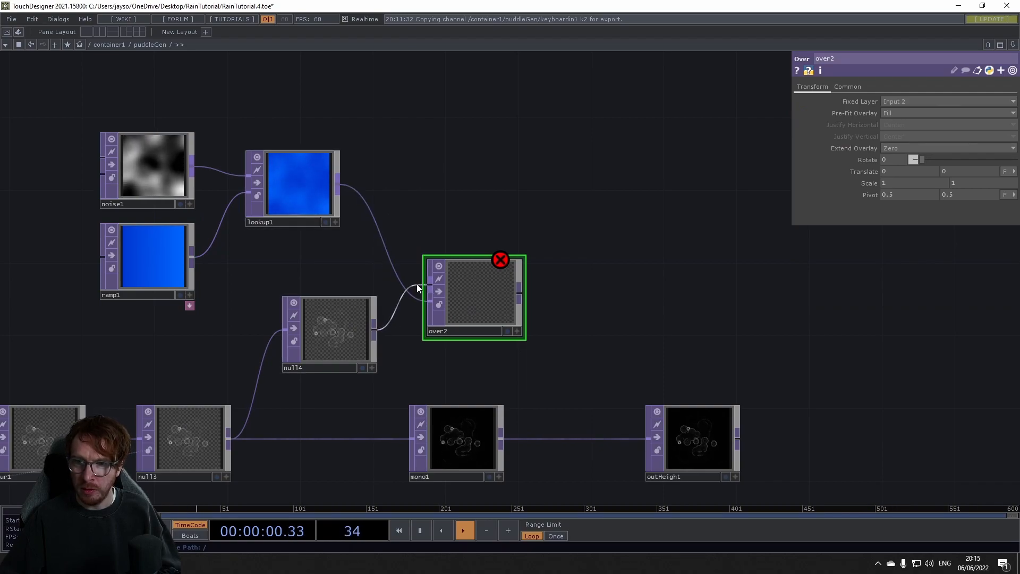
pyautogui.scroll(5, 467, 304)
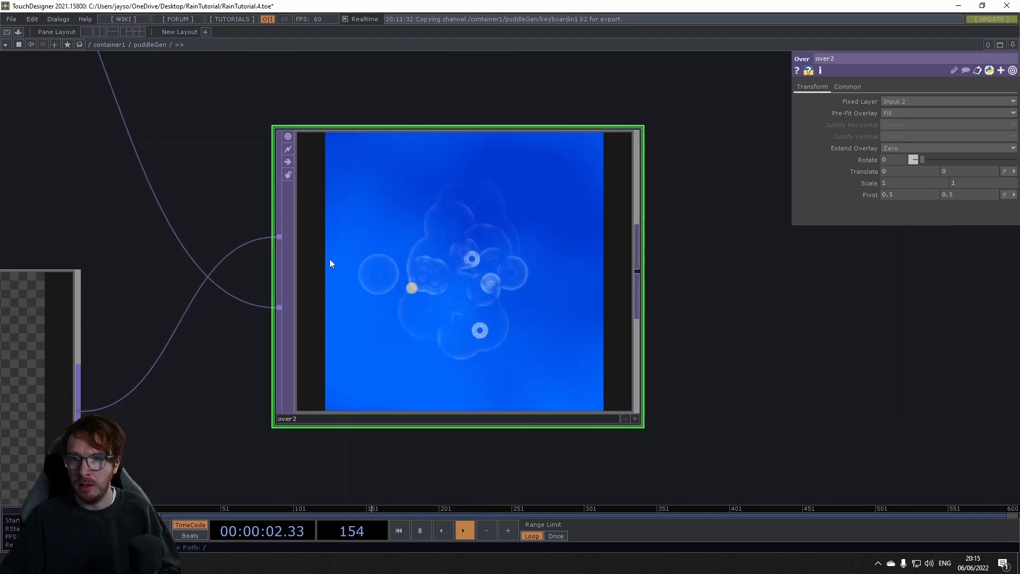
pyautogui.scroll(-5, 439, 304)
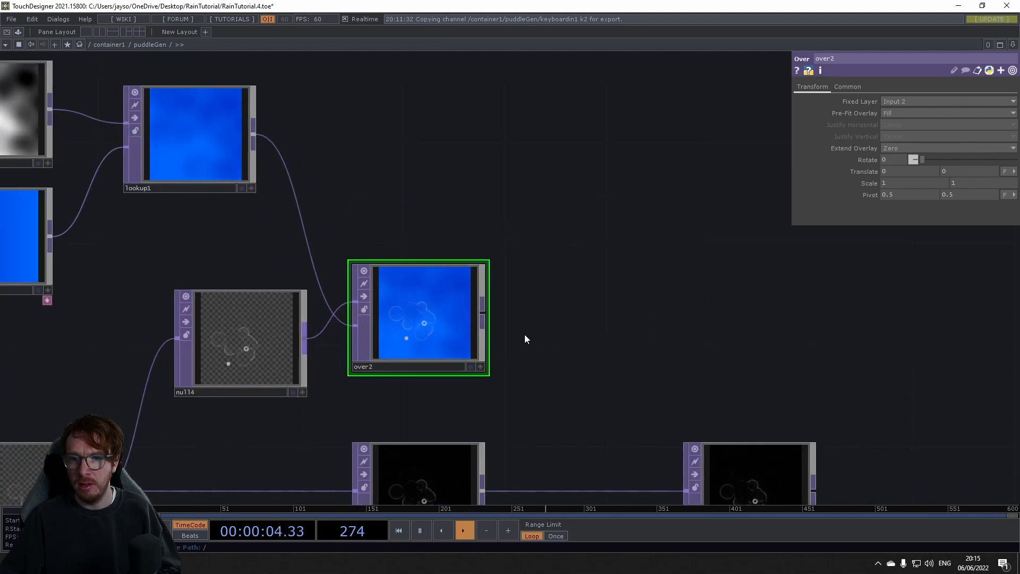
pyautogui.moveTo(282, 278); pyautogui.dragTo(180, 278)
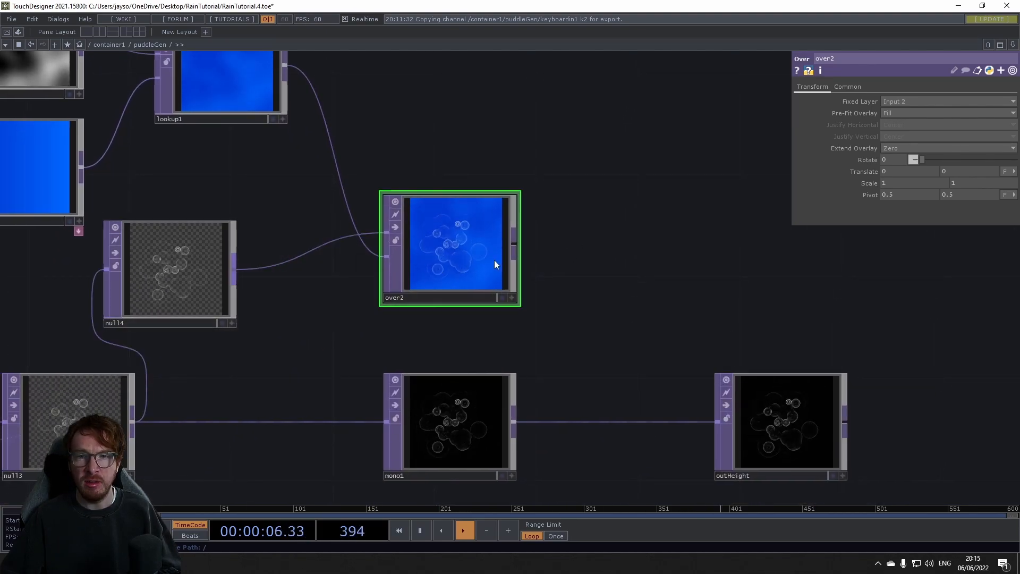
pyautogui.moveTo(480, 272); pyautogui.dragTo(378, 271)
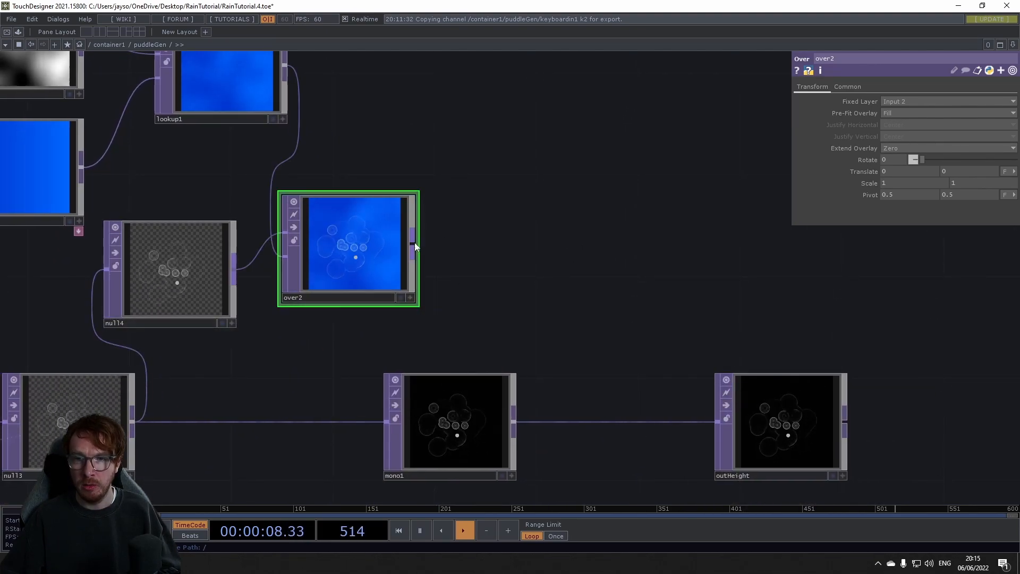
# Append a Normal Map TOP to over2's output and view the resulting map up close
pyautogui.rightClick(412, 242)
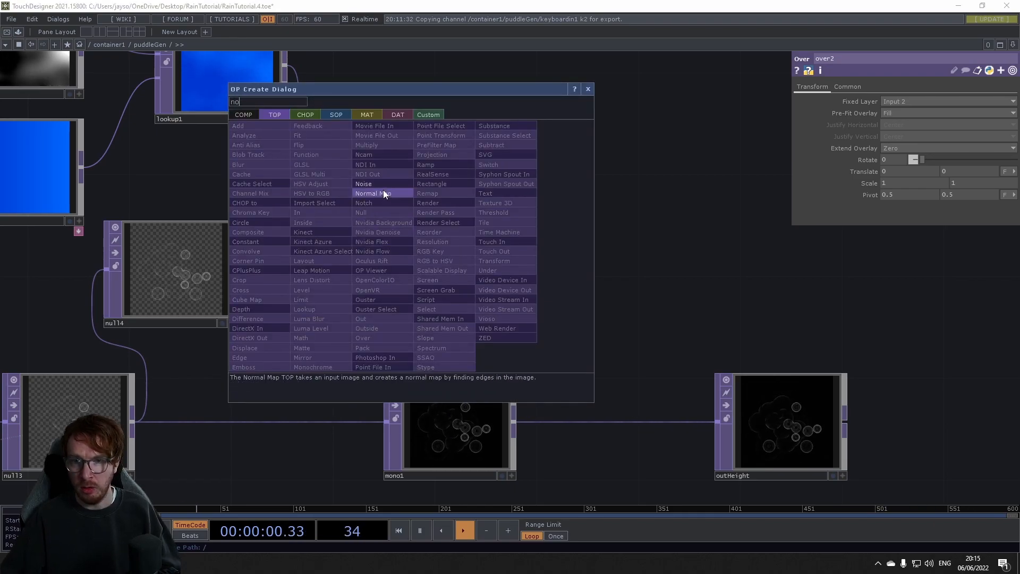
pyautogui.click(384, 190)
pyautogui.click(534, 253)
pyautogui.scroll(5, 528, 250)
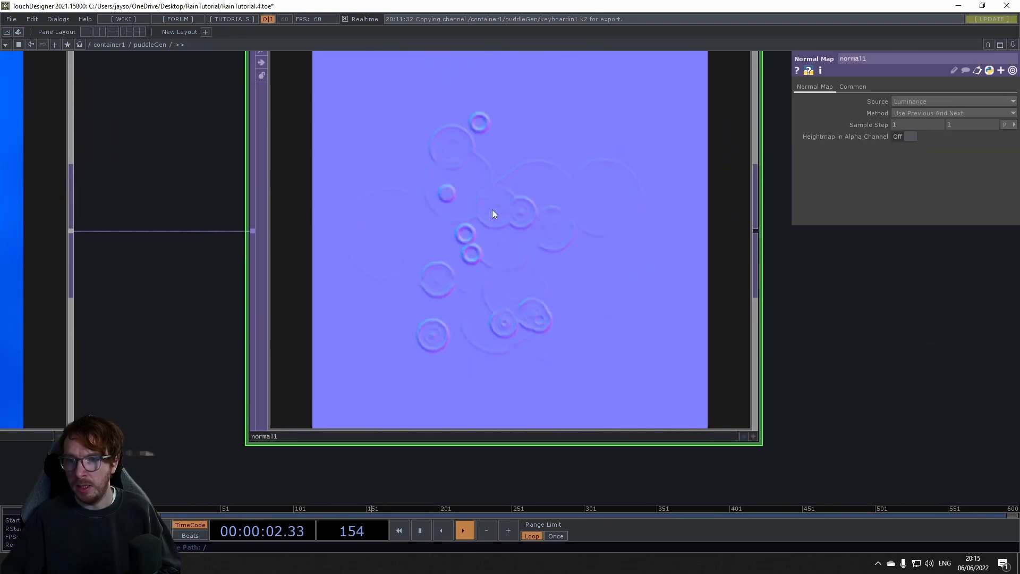
pyautogui.scroll(-5, 492, 210)
pyautogui.scroll(3, 492, 209)
pyautogui.scroll(-6, 489, 211)
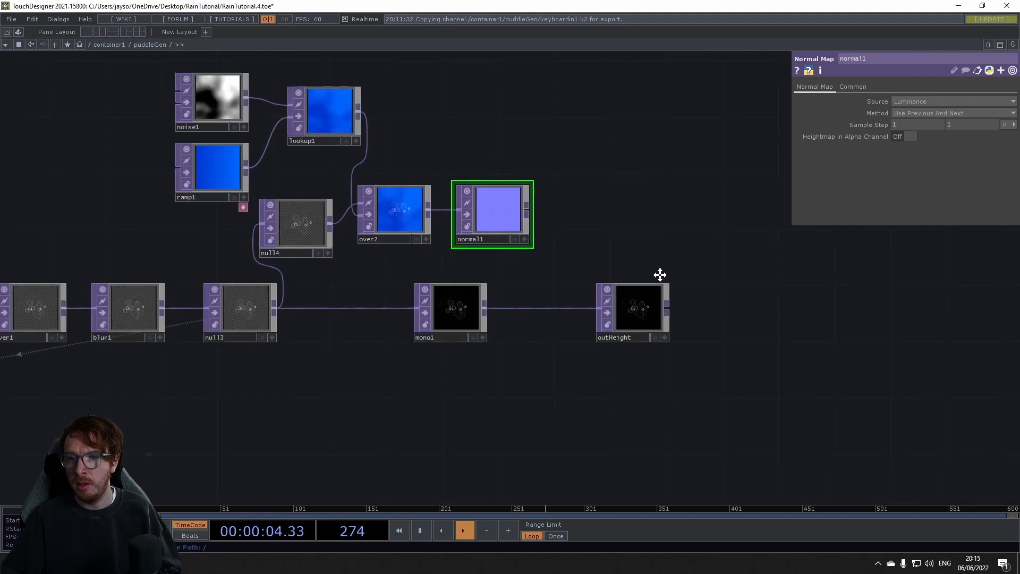
# Connect an Out TOP to normal1's output and place it above outHeight
pyautogui.click(519, 209)
pyautogui.write('out')
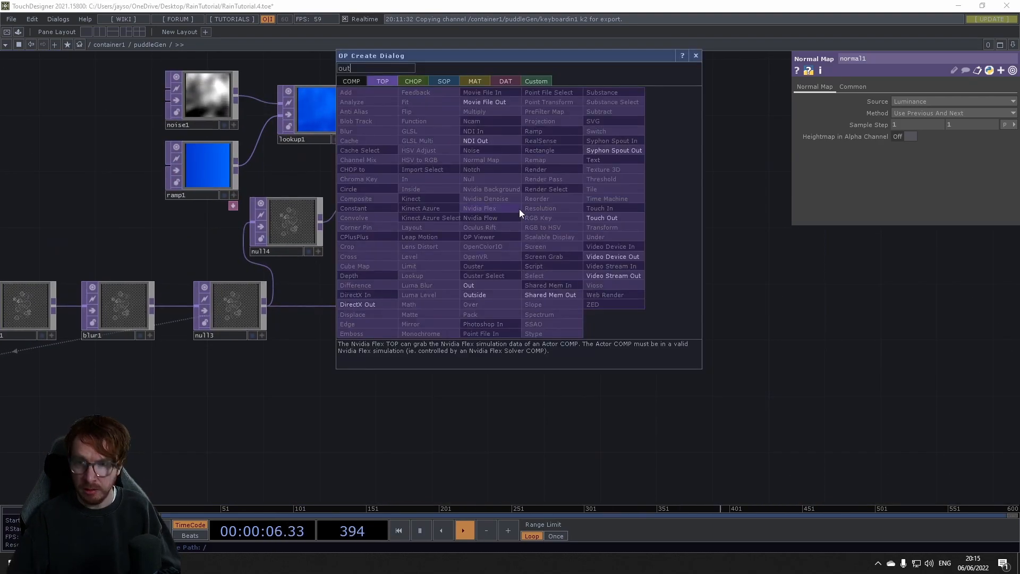
pyautogui.click(493, 286)
pyautogui.click(627, 210)
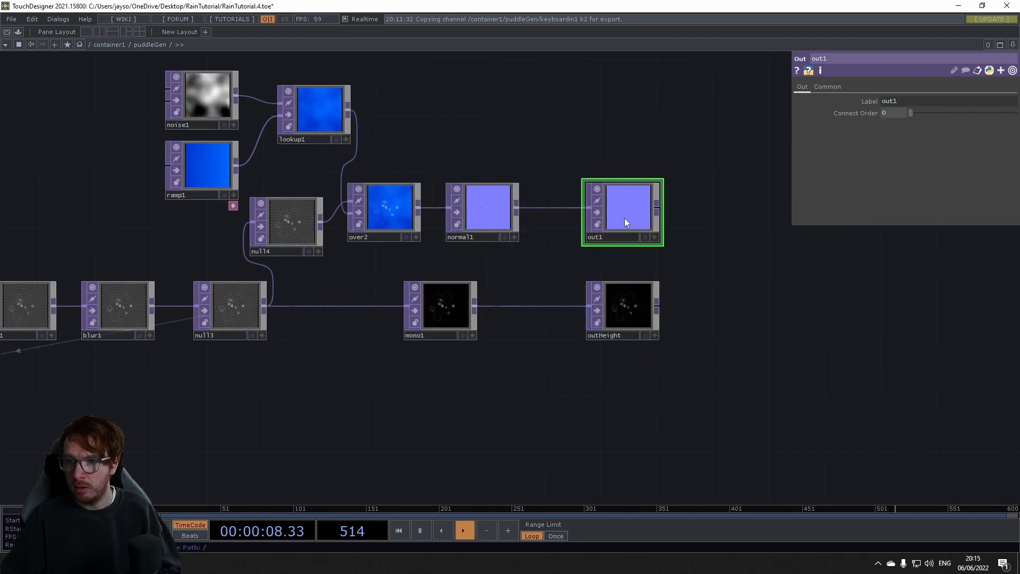
# Rename the Out TOP fed by normal1 to outNormal
pyautogui.write('outNormal')
pyautogui.press('Return')
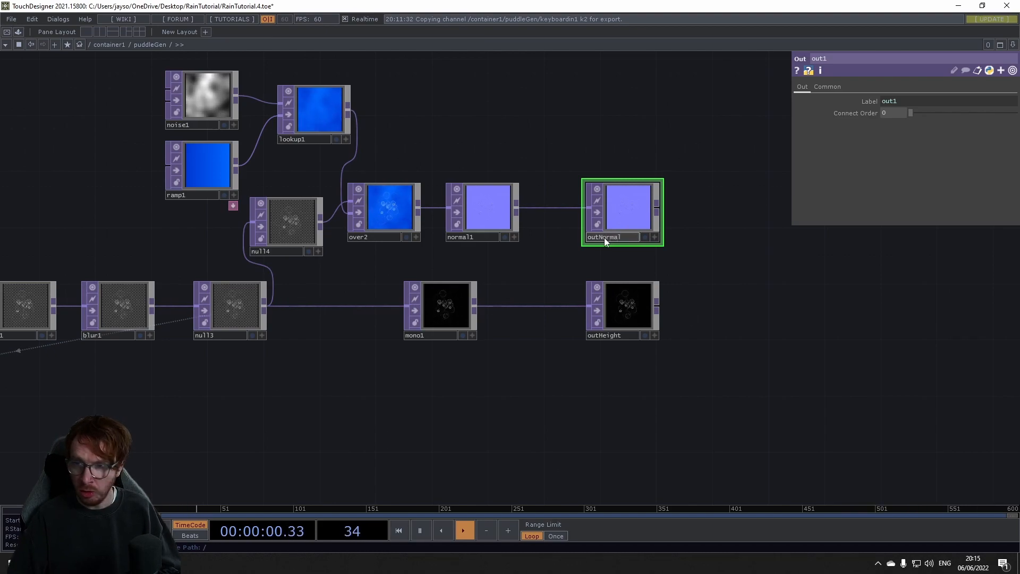
pyautogui.moveTo(506, 152); pyautogui.dragTo(456, 217)
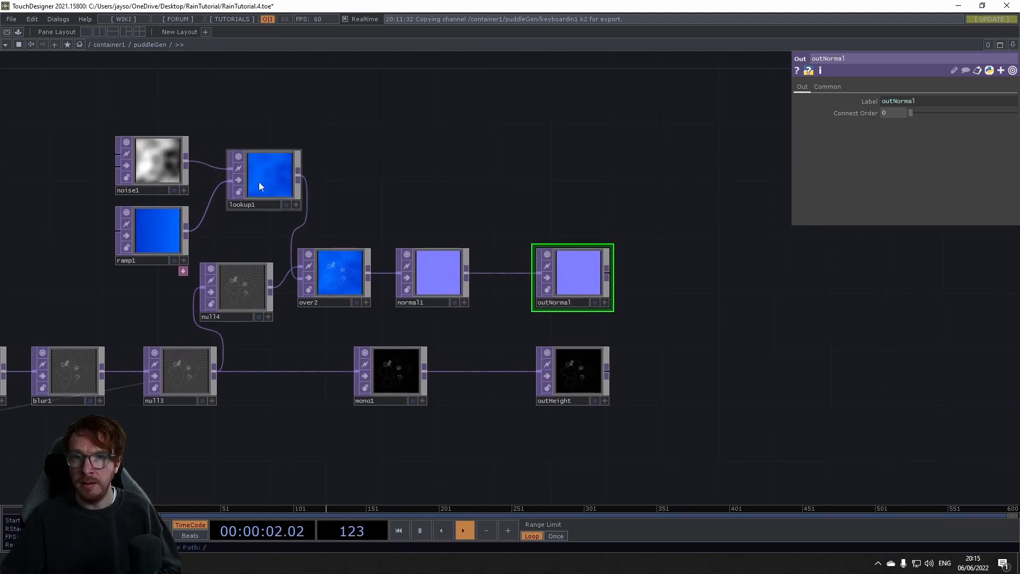
pyautogui.rightClick(301, 171)
pyautogui.click(282, 154)
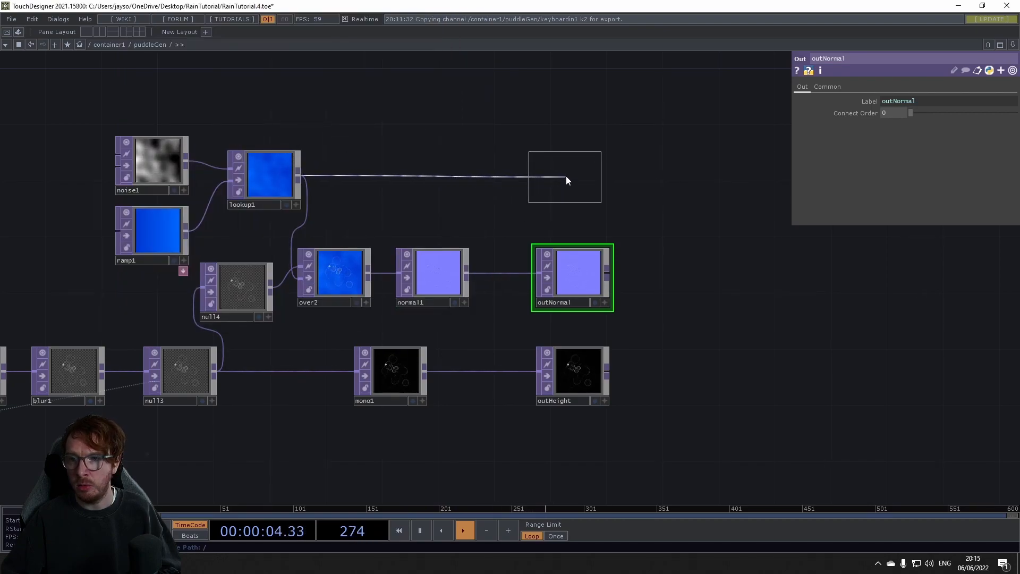
pyautogui.press('Escape')
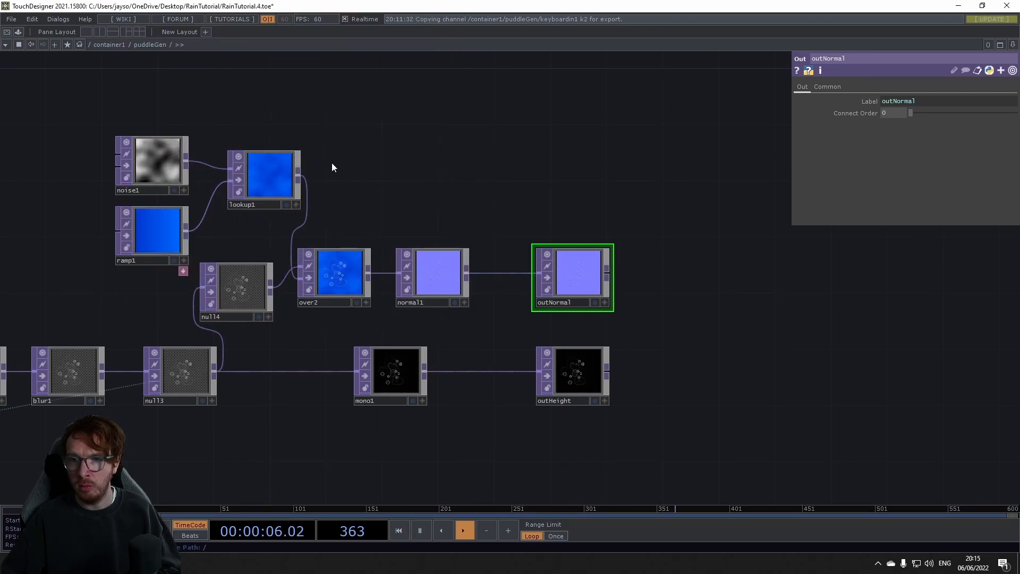
# Connect an Out TOP to lookup1's output, place it above outNormal and name it outColor
pyautogui.rightClick(305, 171)
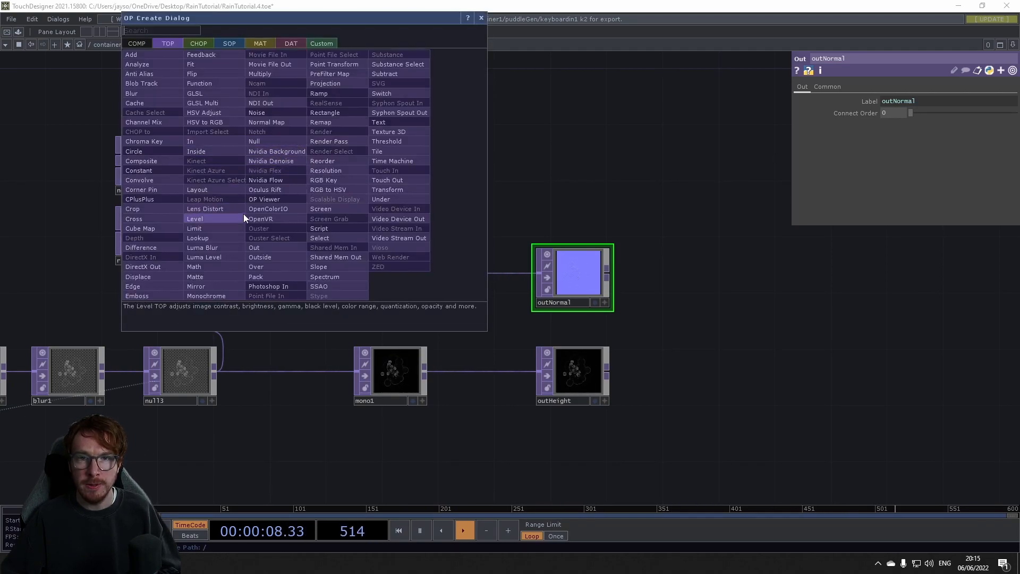
pyautogui.write('out')
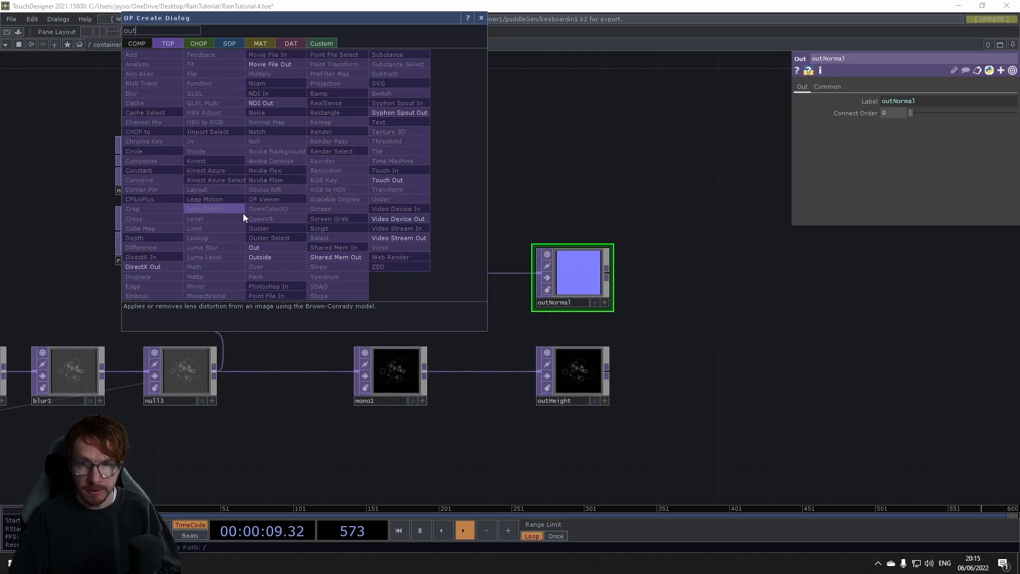
pyautogui.click(275, 248)
pyautogui.click(574, 173)
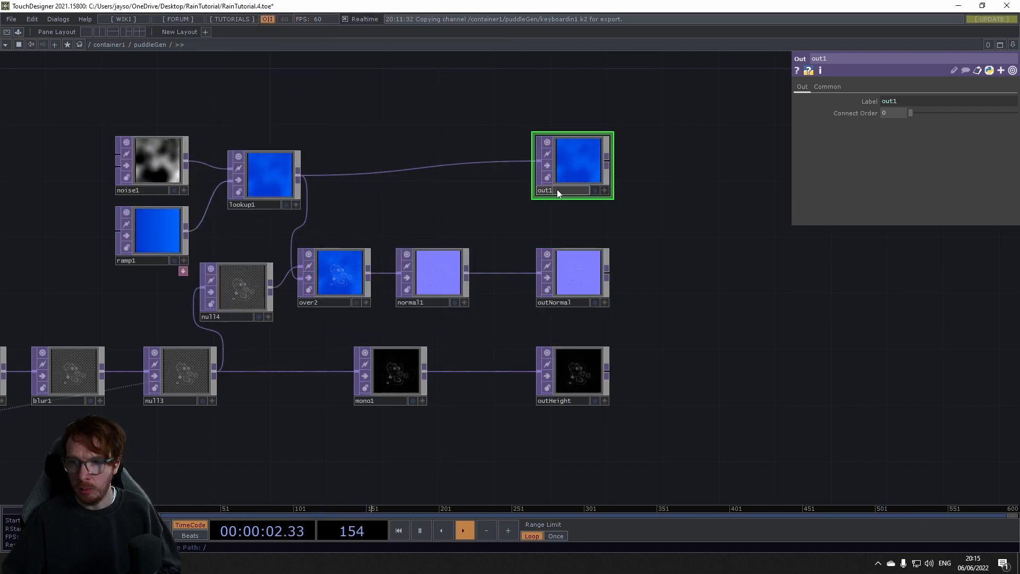
pyautogui.click(557, 189)
pyautogui.write('outColor')
pyautogui.press('Return')
# Examine the ripples in the outNormal map up close
pyautogui.moveTo(614, 279); pyautogui.dragTo(519, 340)
pyautogui.moveTo(583, 343); pyautogui.dragTo(538, 283)
pyautogui.scroll(5, 517, 311)
pyautogui.moveTo(460, 290); pyautogui.dragTo(530, 339)
pyautogui.scroll(4, 319, 247)
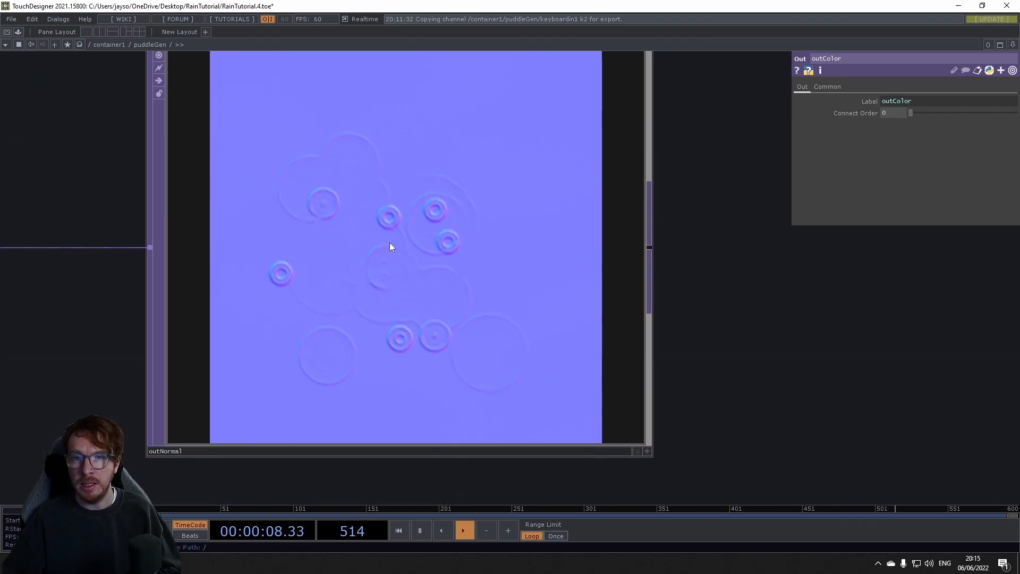
pyautogui.scroll(-8, 353, 226)
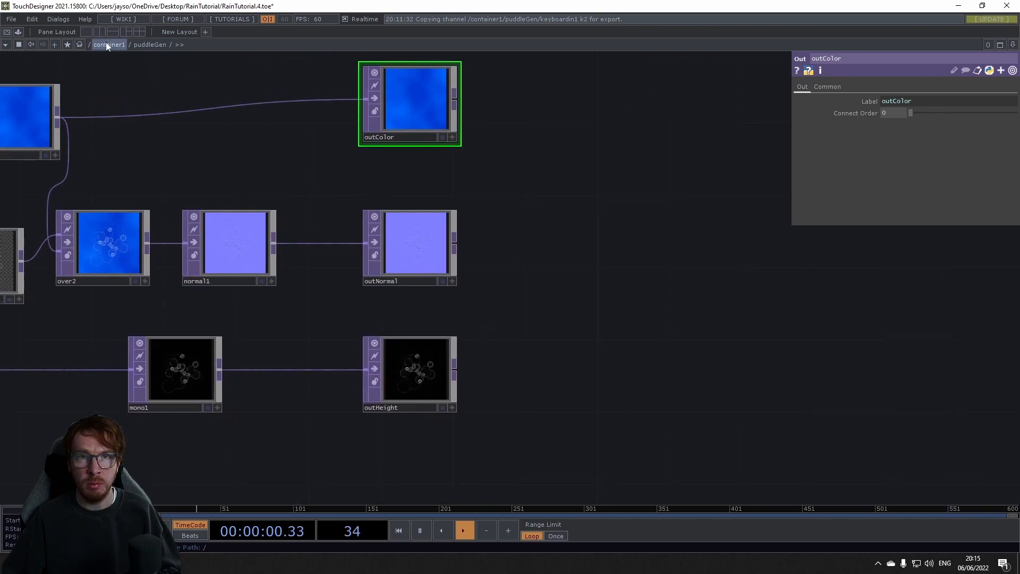
# Return to container1 and shift the render network and the geoRain group right to free space beside puddleGen
pyautogui.click(107, 44)
pyautogui.scroll(-7, 499, 268)
pyautogui.moveTo(513, 277); pyautogui.dragTo(439, 258)
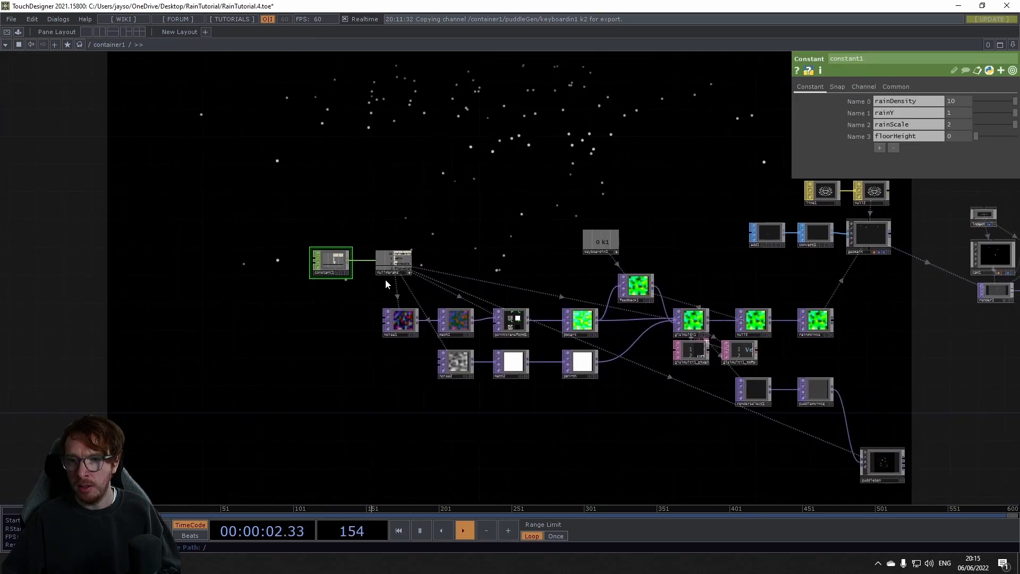
pyautogui.moveTo(377, 230); pyautogui.dragTo(202, 182)
pyautogui.moveTo(705, 234); pyautogui.dragTo(413, 250)
pyautogui.scroll(4, 396, 190)
pyautogui.scroll(-6, 435, 203)
pyautogui.moveTo(522, 338); pyautogui.dragTo(410, 272)
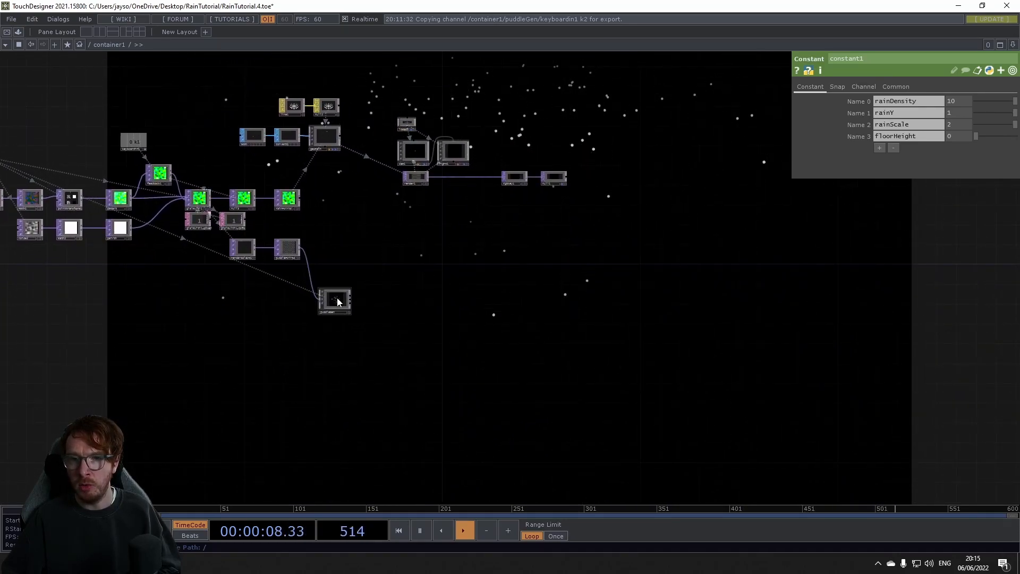
pyautogui.moveTo(313, 285); pyautogui.dragTo(327, 290)
pyautogui.moveTo(396, 271); pyautogui.dragTo(516, 289)
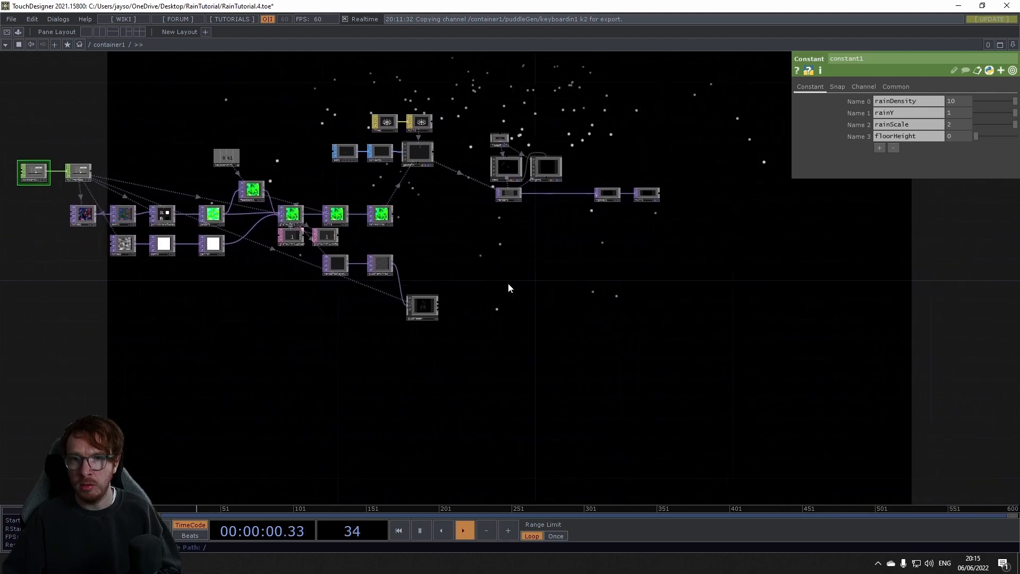
pyautogui.moveTo(313, 252); pyautogui.dragTo(304, 317)
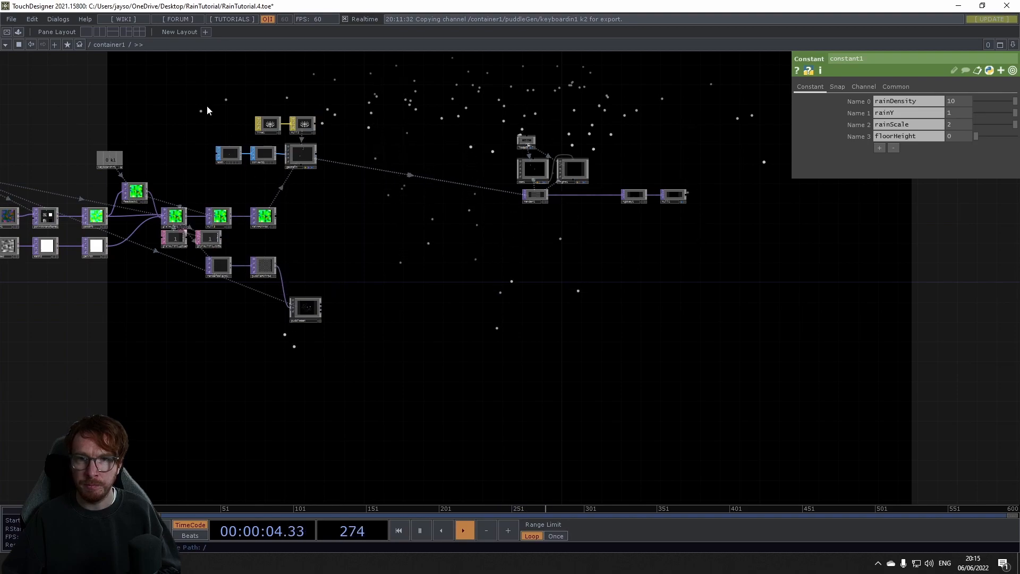
pyautogui.moveTo(354, 164); pyautogui.dragTo(355, 166)
pyautogui.moveTo(264, 154); pyautogui.dragTo(401, 184)
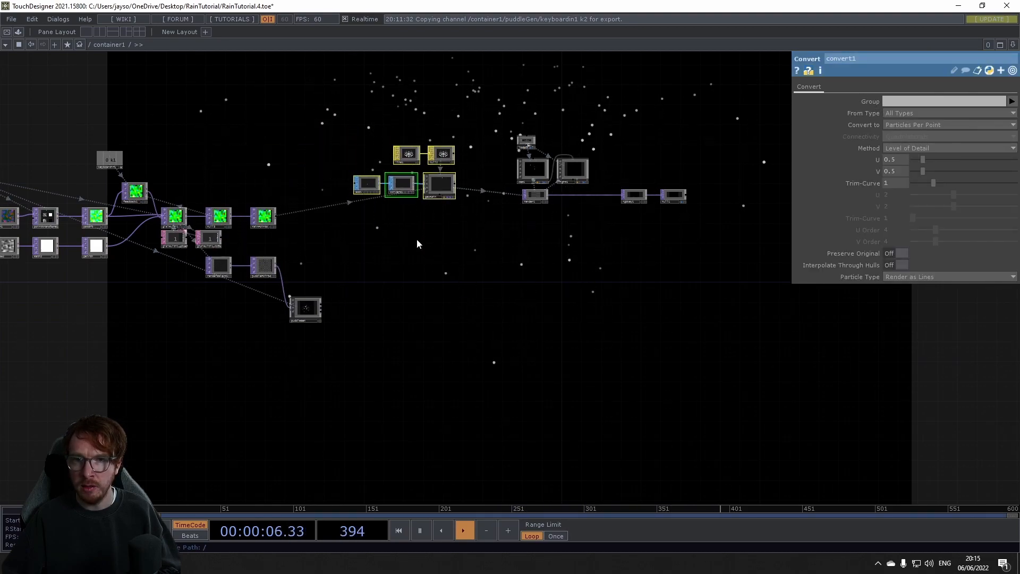
# Add a Grid SOP in the free space beside puddleGen
pyautogui.scroll(4, 362, 273)
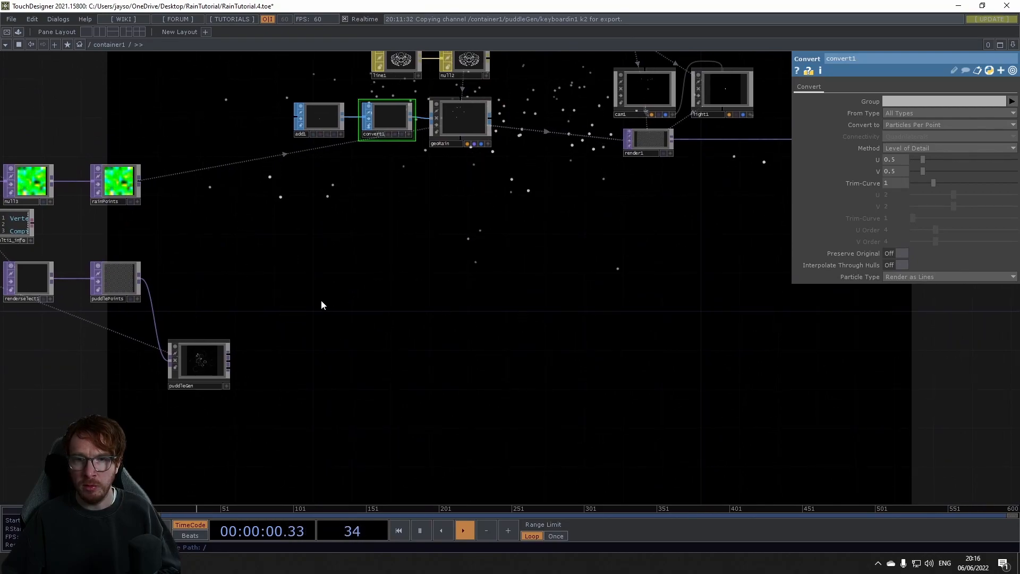
pyautogui.press('Tab')
pyautogui.write('gr')
pyautogui.click(247, 172)
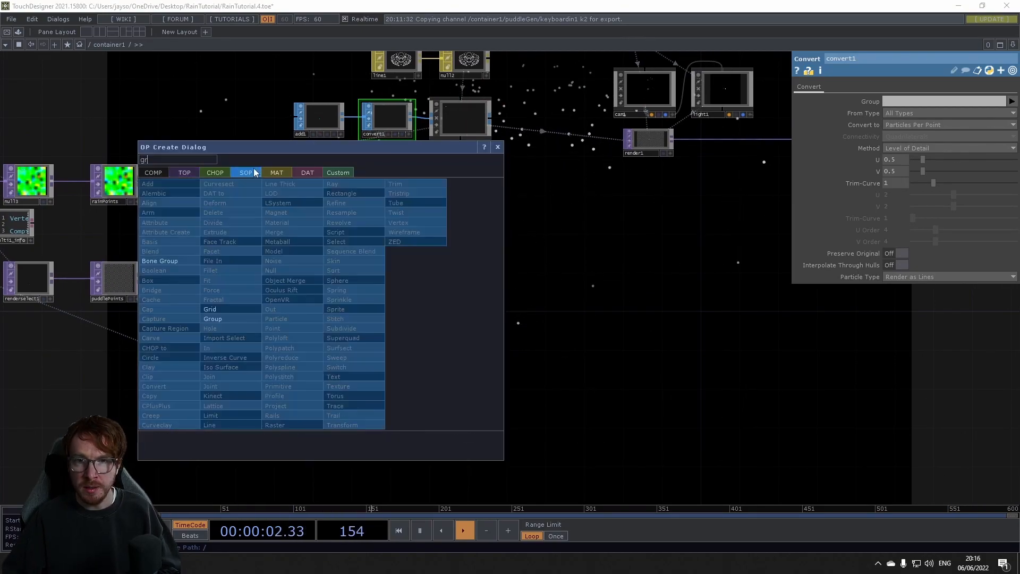
pyautogui.click(227, 307)
pyautogui.click(336, 292)
pyautogui.scroll(5, 335, 293)
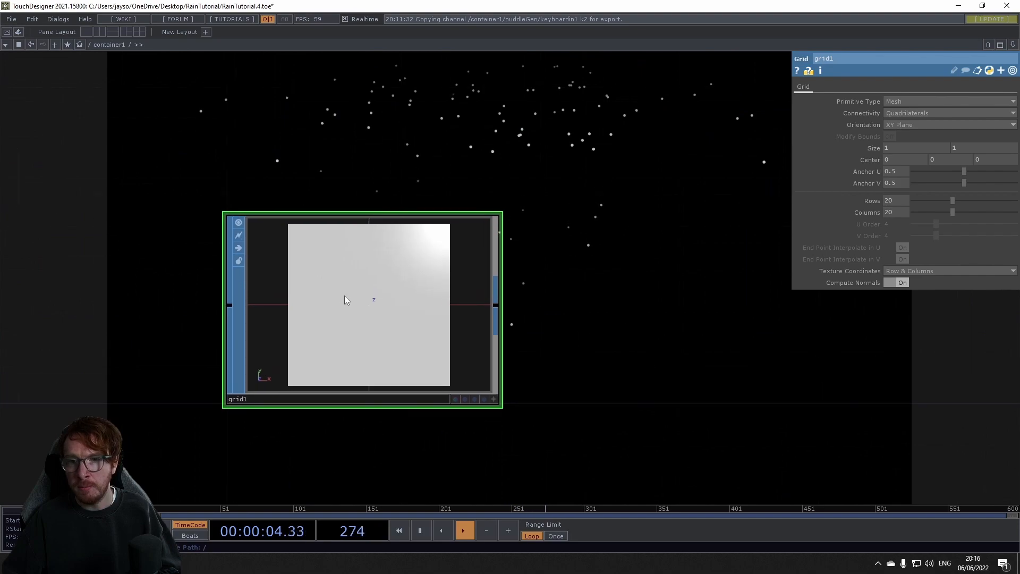
# Orient grid1 to the ZX Plane and set it to 1000 rows and 1000 columns
pyautogui.click(914, 127)
pyautogui.click(903, 157)
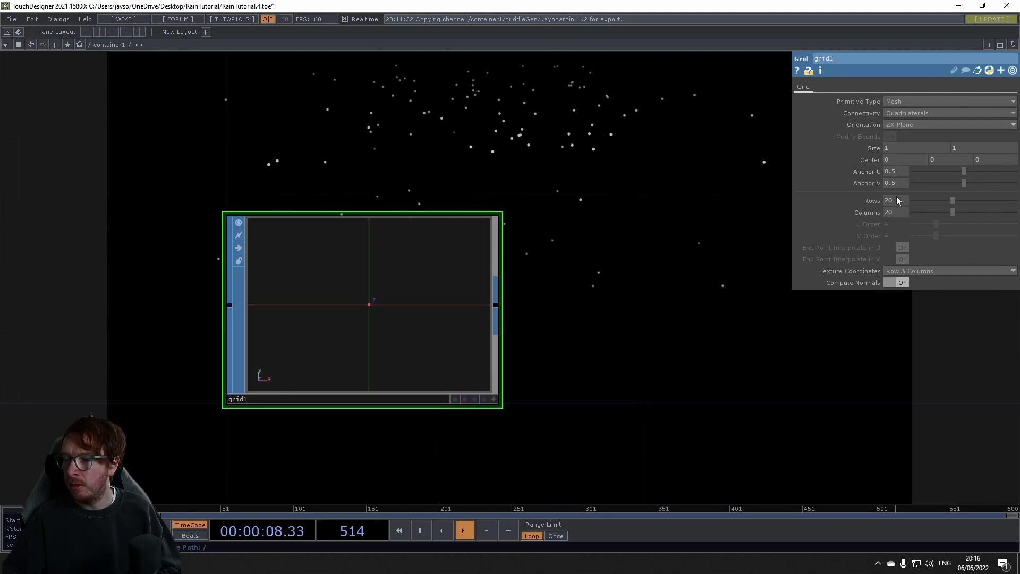
pyautogui.write('10')
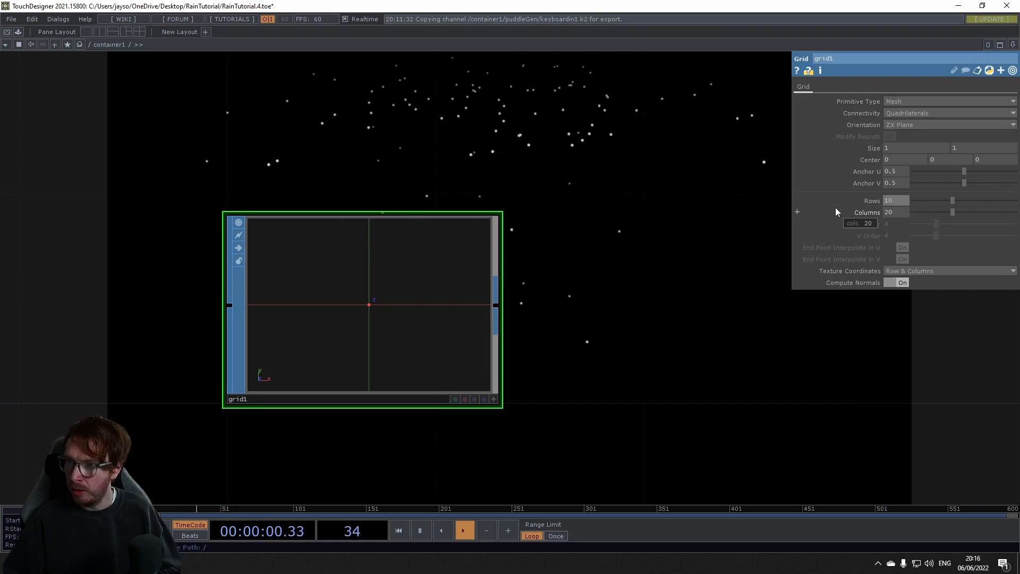
pyautogui.write('00')
pyautogui.press('Tab')
pyautogui.write('11')
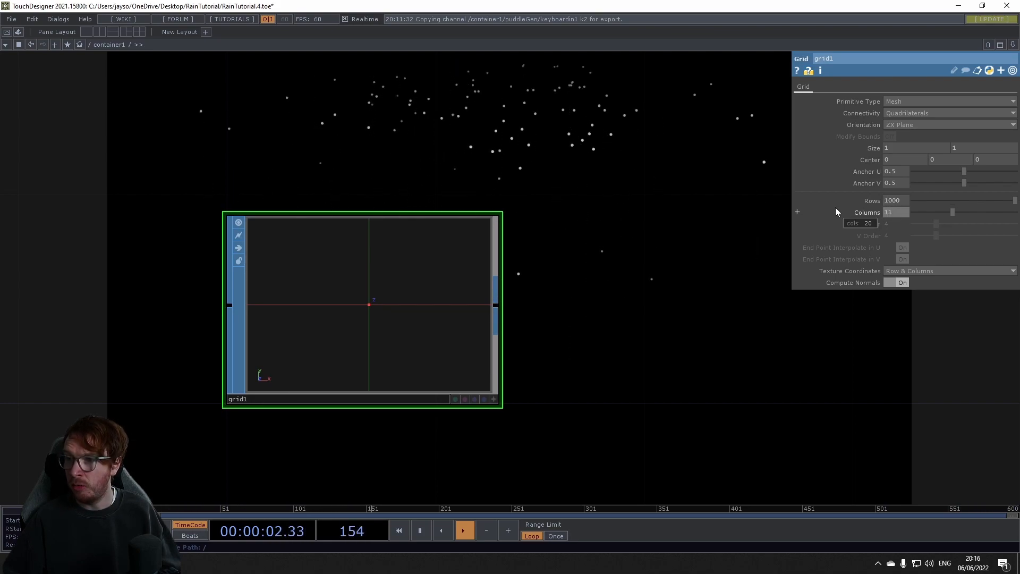
pyautogui.write('000')
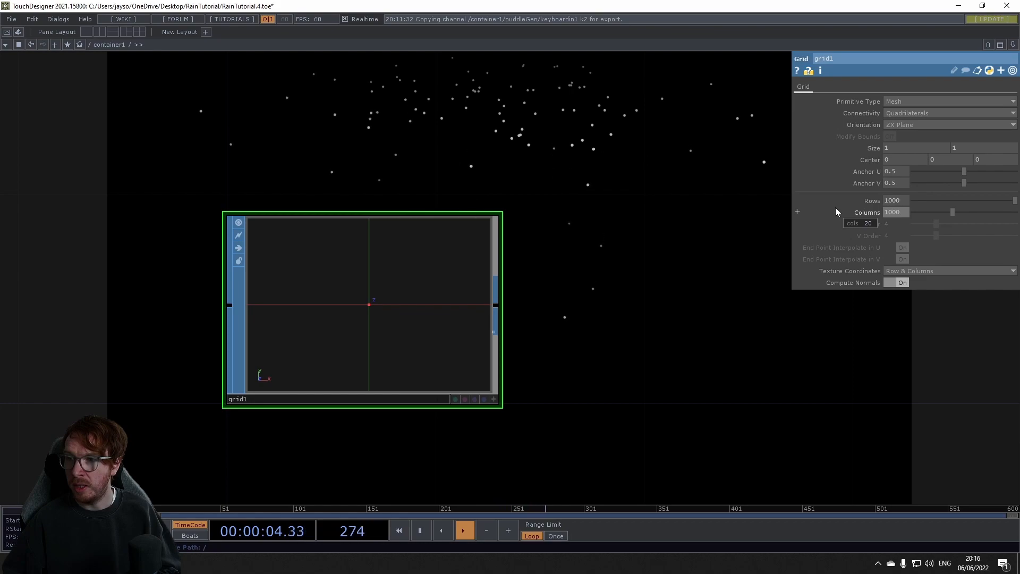
pyautogui.press('Return')
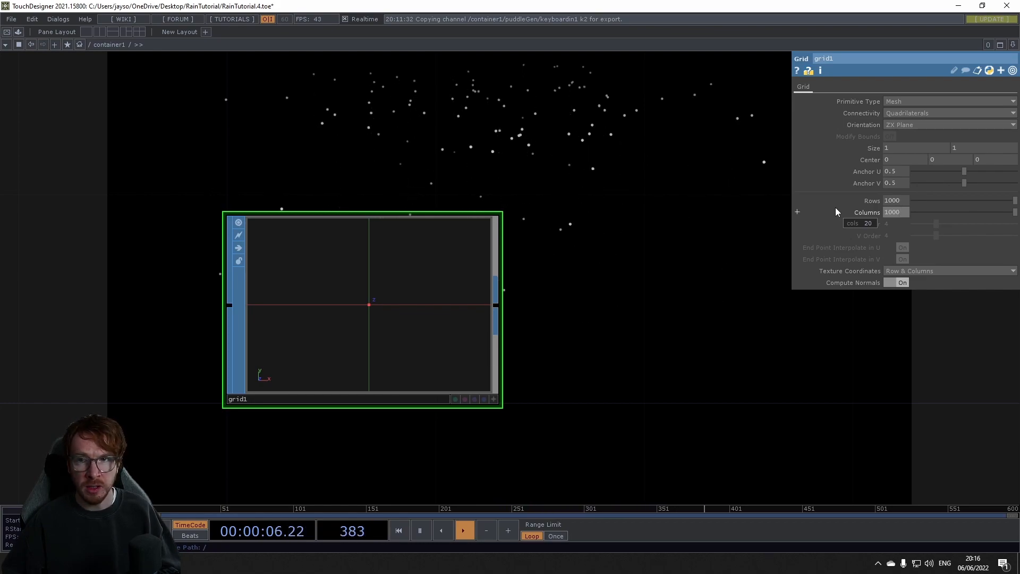
# Append a Null SOP to grid1's output
pyautogui.moveTo(560, 248); pyautogui.dragTo(409, 238)
pyautogui.scroll(-2, 409, 238)
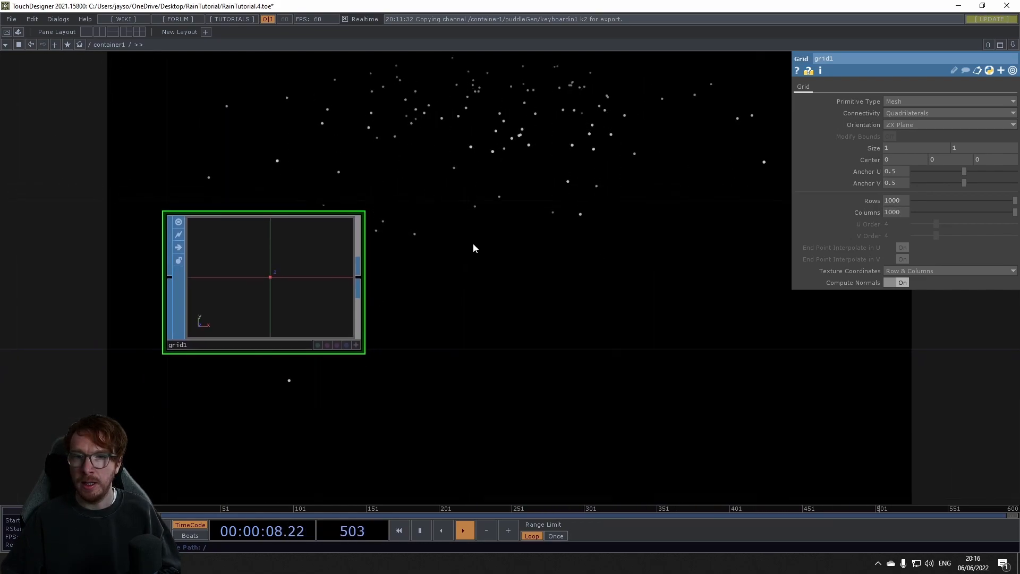
pyautogui.rightClick(360, 280)
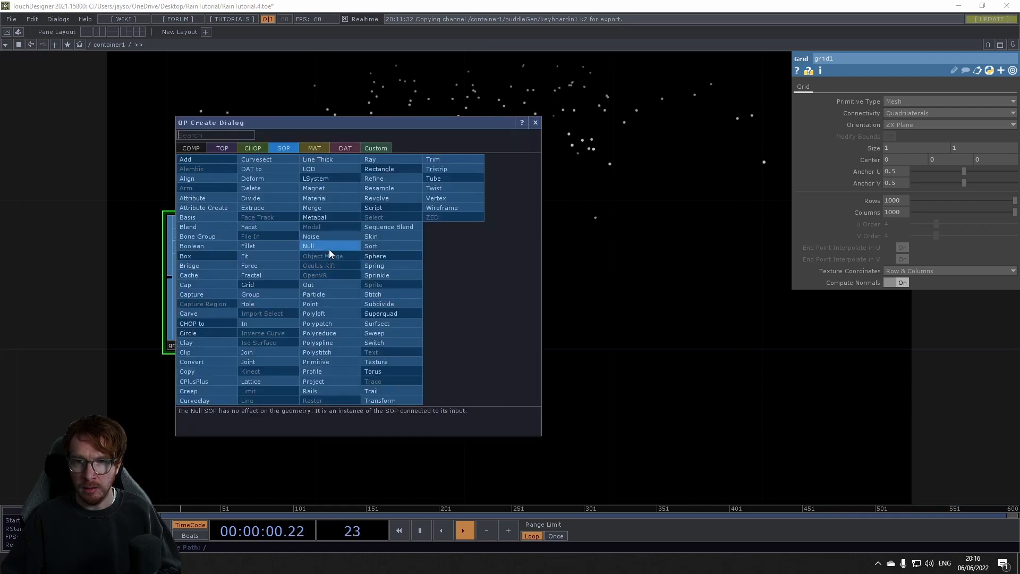
pyautogui.click(329, 246)
pyautogui.click(526, 276)
pyautogui.scroll(-2, 520, 282)
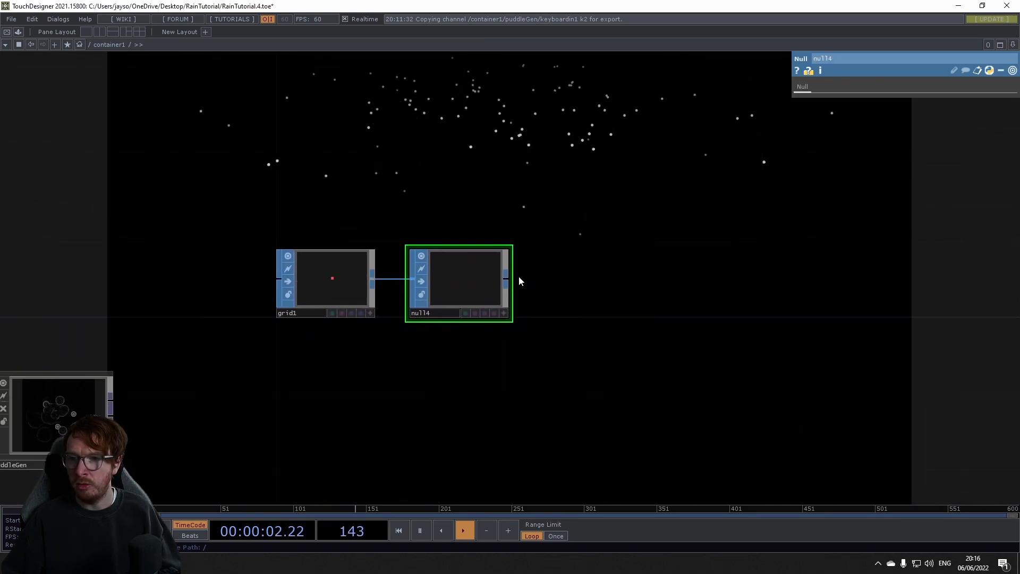
# Connect a Geometry COMP to null4's output and place it beside the null
pyautogui.rightClick(507, 284)
pyautogui.click(342, 151)
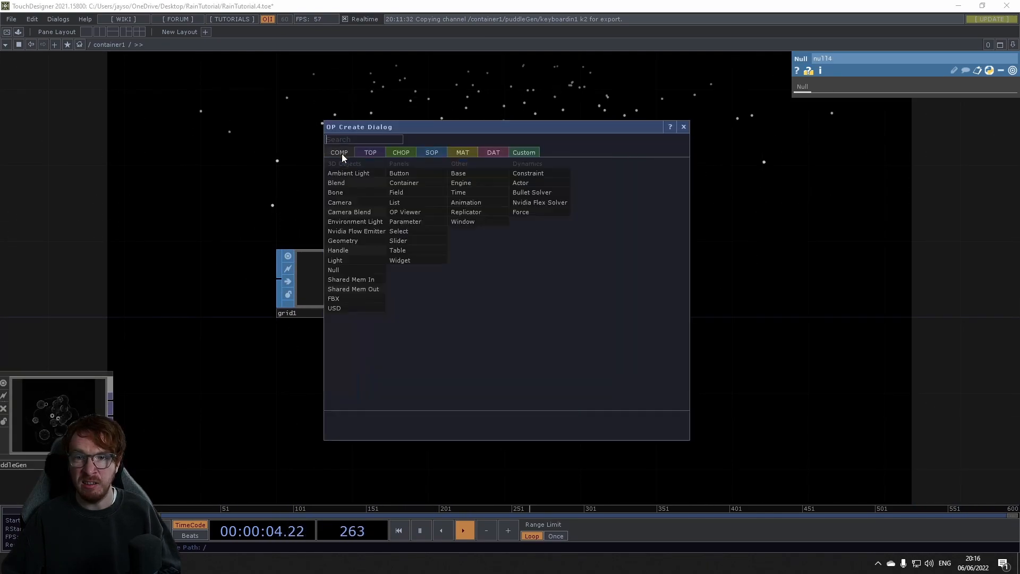
pyautogui.click(355, 234)
pyautogui.click(600, 286)
pyautogui.moveTo(465, 378); pyautogui.dragTo(430, 288)
pyautogui.moveTo(500, 355); pyautogui.dragTo(511, 392)
# Rename the new Geometry COMP to geoPuddle
pyautogui.click(546, 272)
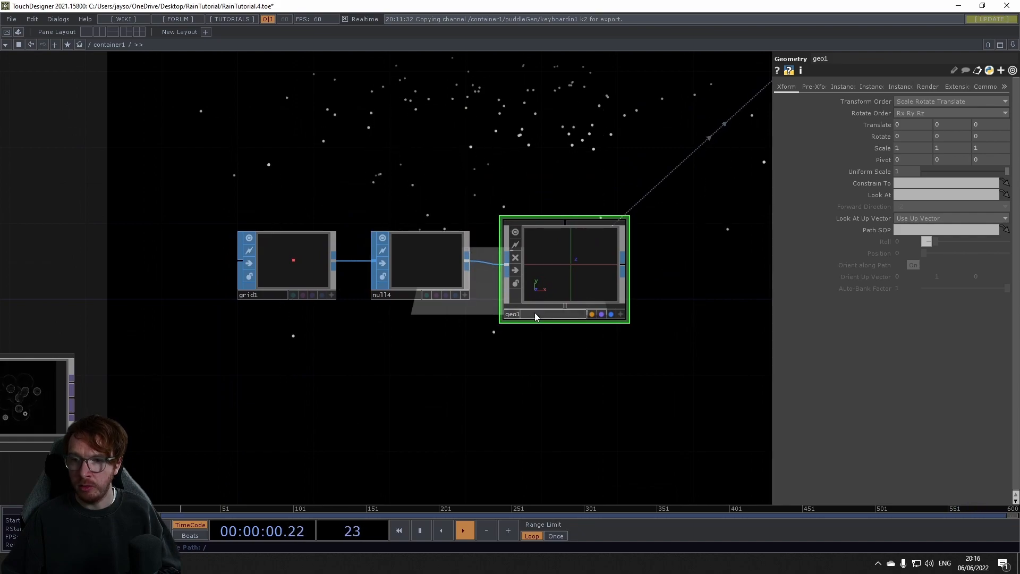
pyautogui.write('F')
pyautogui.press('BackSpace')
pyautogui.write('Puddle')
pyautogui.press('Return')
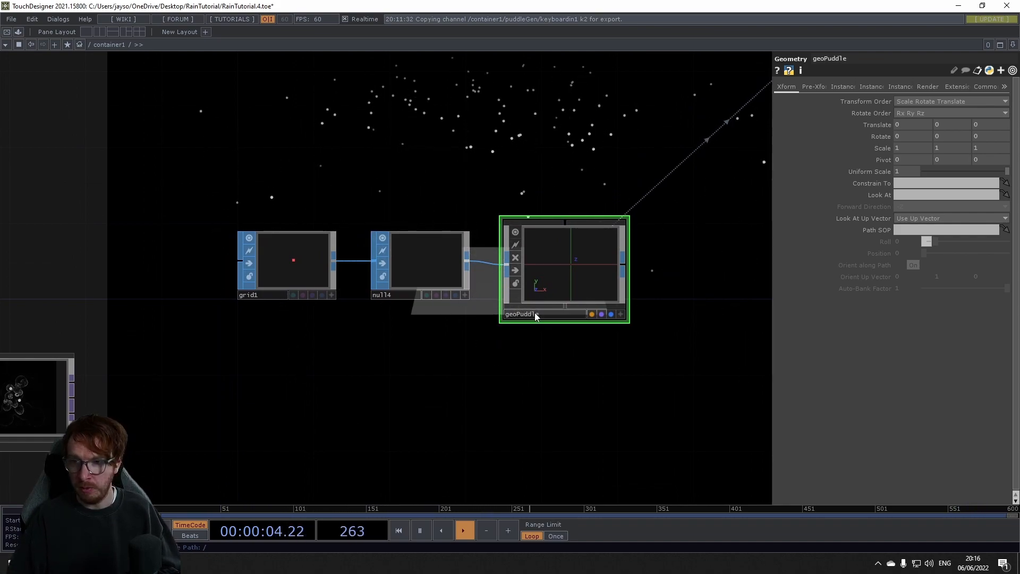
# Drive geoPuddle's Uniform Scale with the rainScale channel of nullParams
pyautogui.scroll(-3, 351, 134)
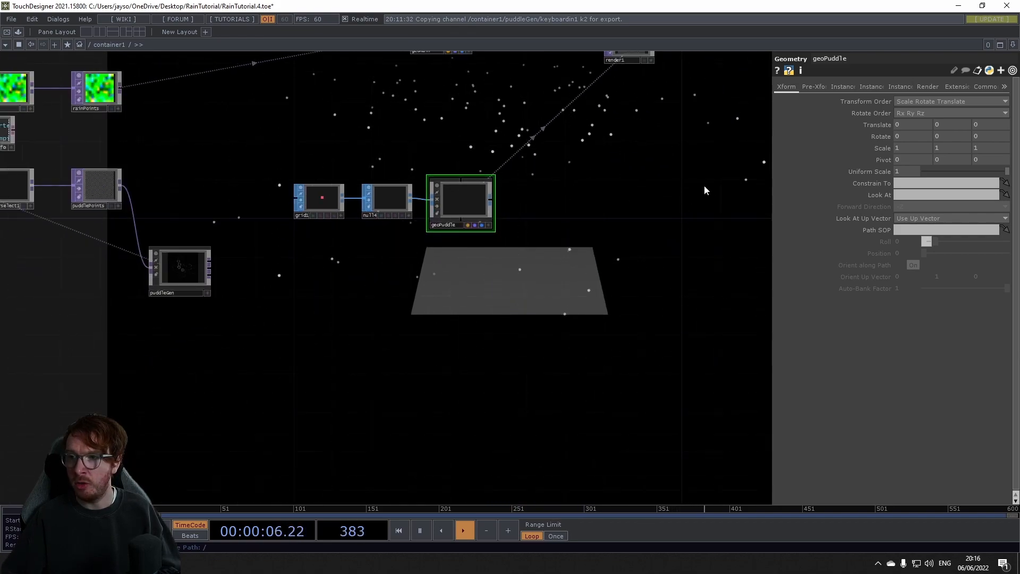
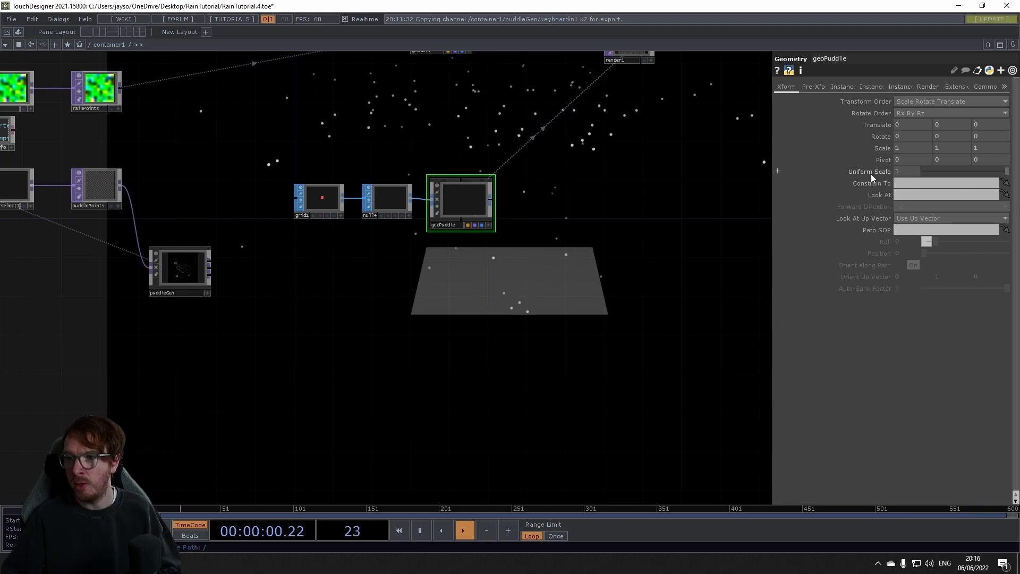
pyautogui.scroll(-2, 290, 142)
pyautogui.scroll(5, 221, 161)
pyautogui.scroll(3, 243, 201)
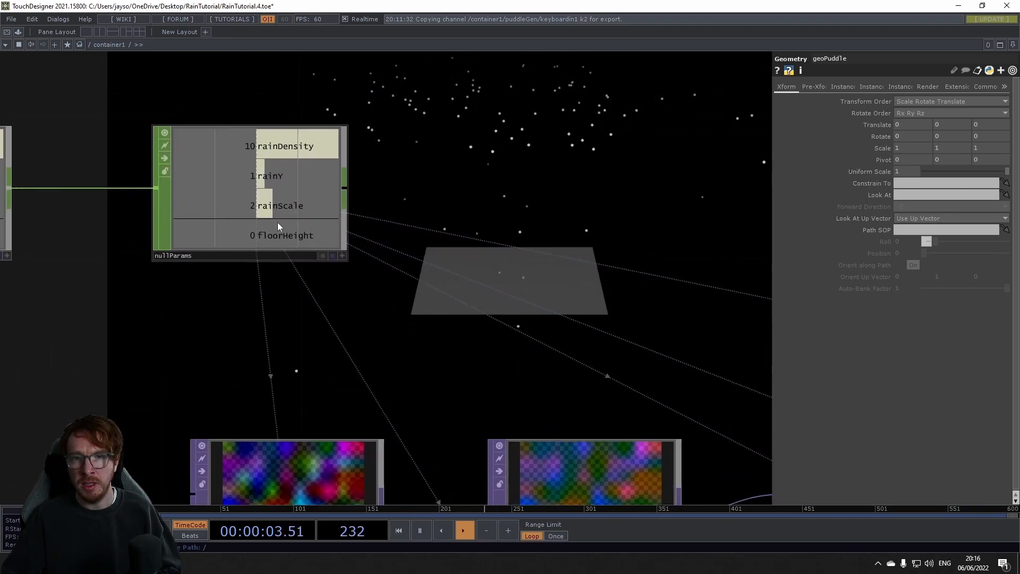
pyautogui.click(341, 257)
pyautogui.moveTo(266, 217); pyautogui.dragTo(761, 169)
pyautogui.moveTo(904, 173); pyautogui.dragTo(905, 173)
pyautogui.click(915, 169)
# Add a PBR material below null4 in the puddle geometry network
pyautogui.moveTo(683, 197); pyautogui.dragTo(394, 166)
pyautogui.scroll(-4, 392, 167)
pyautogui.moveTo(296, 183); pyautogui.dragTo(4, 205)
pyautogui.moveTo(560, 204); pyautogui.dragTo(337, 206)
pyautogui.scroll(-4, 332, 202)
pyautogui.moveTo(553, 320); pyautogui.dragTo(286, 311)
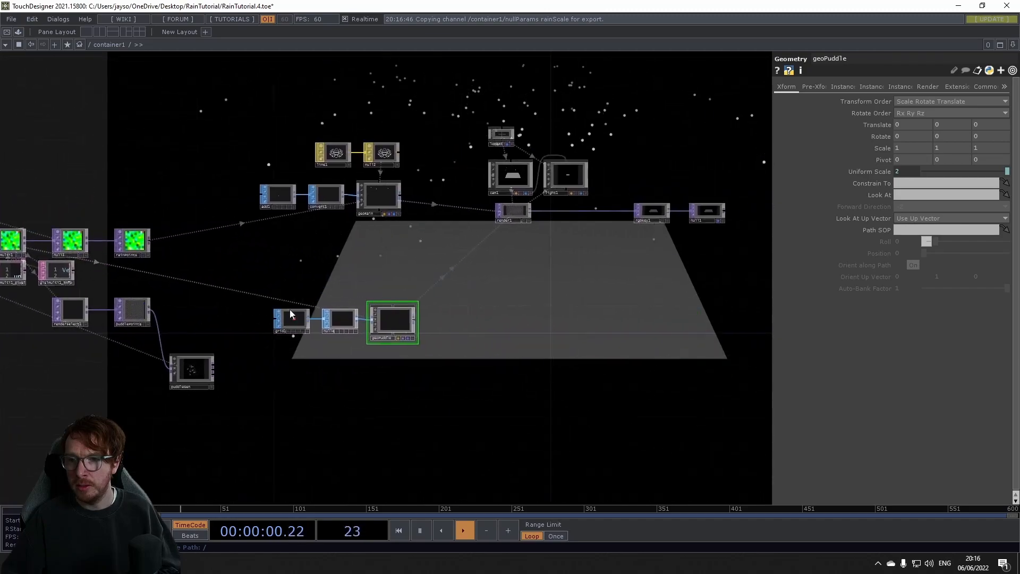
pyautogui.scroll(5, 338, 338)
pyautogui.moveTo(338, 339); pyautogui.dragTo(286, 336)
pyautogui.scroll(2, 295, 350)
pyautogui.moveTo(326, 393); pyautogui.dragTo(261, 249)
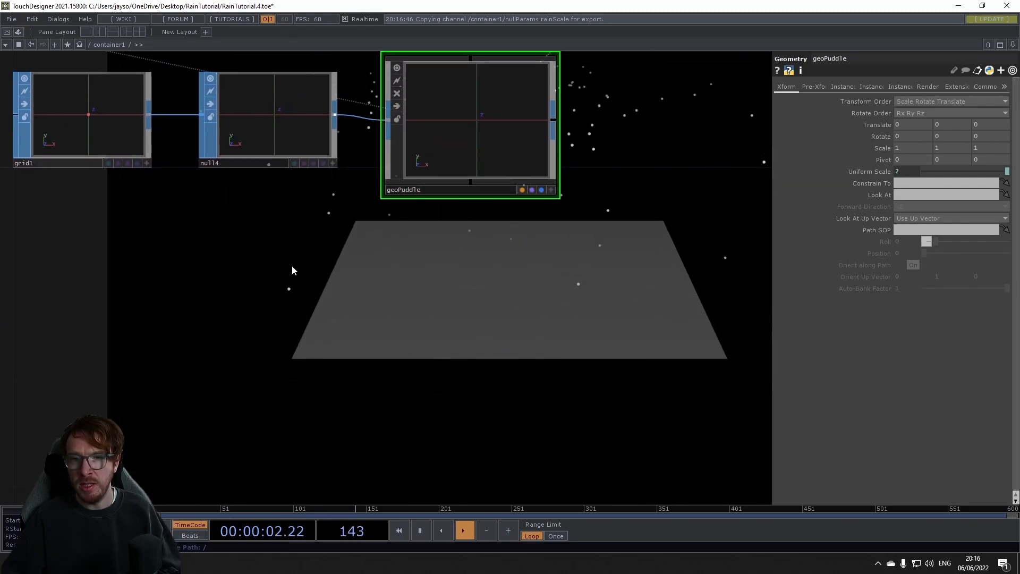
pyautogui.press('Tab')
pyautogui.write('pbr')
pyautogui.click(250, 141)
pyautogui.click(147, 217)
pyautogui.click(283, 303)
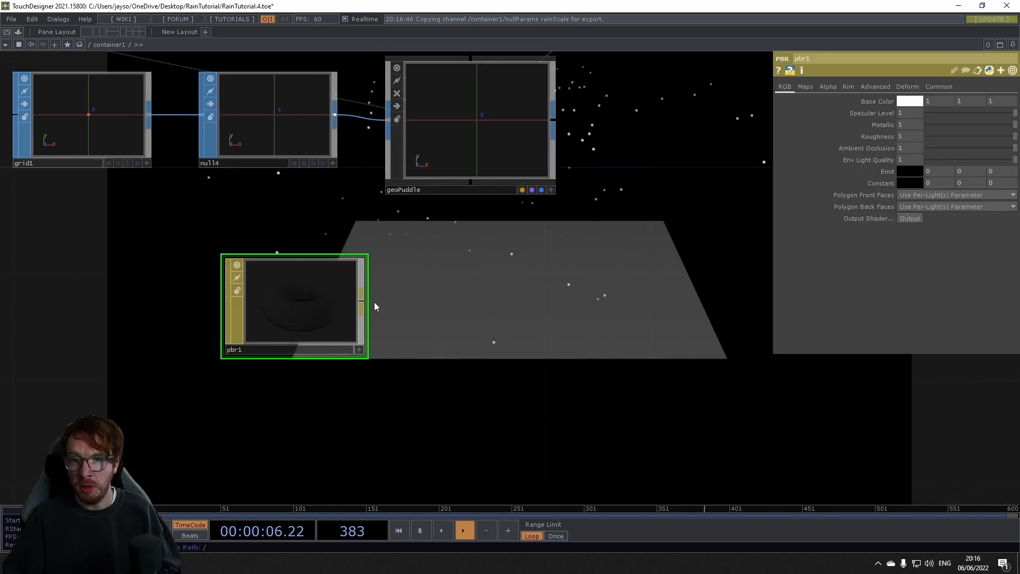
pyautogui.press('Tab')
pyautogui.press('Escape')
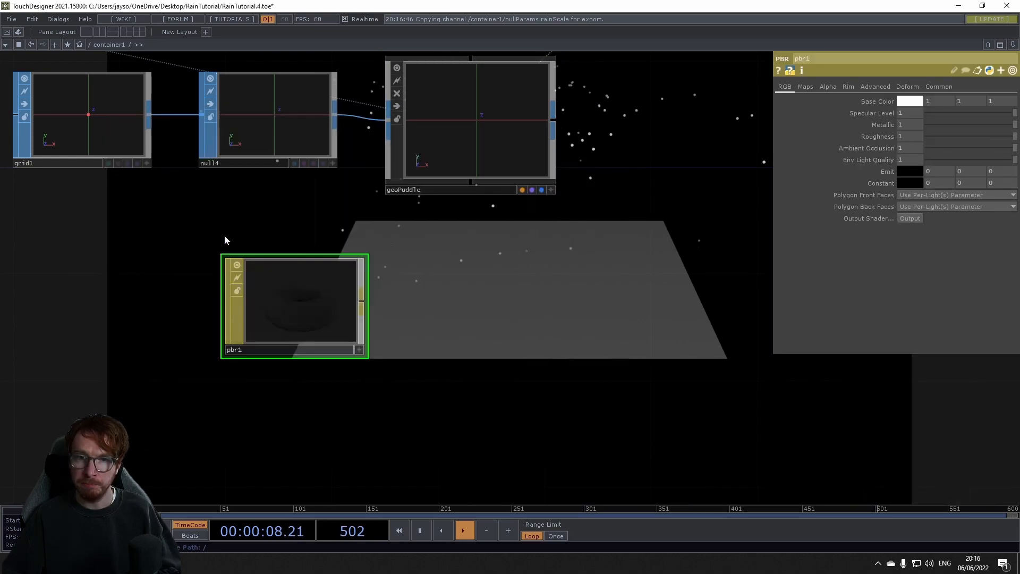
# Add a Null MAT after pbr1 and assign it to geoPuddle as its material
pyautogui.click(486, 304)
pyautogui.moveTo(471, 277); pyautogui.dragTo(453, 100)
pyautogui.click(451, 84)
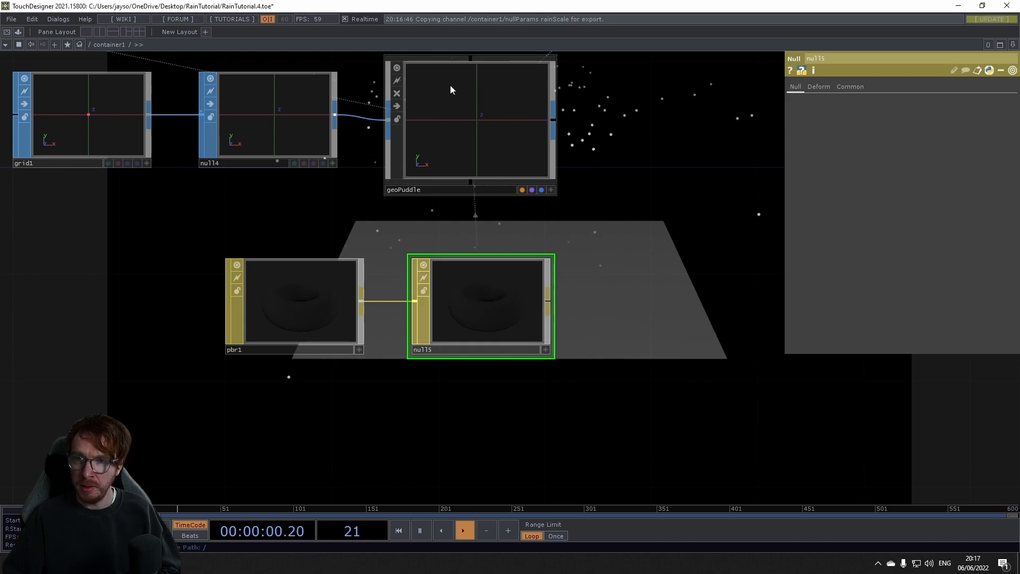
# Add an Environment Light COMP beside light1 in the render network
pyautogui.moveTo(439, 245); pyautogui.dragTo(364, 270)
pyautogui.scroll(-5, 364, 274)
pyautogui.moveTo(498, 225); pyautogui.dragTo(350, 338)
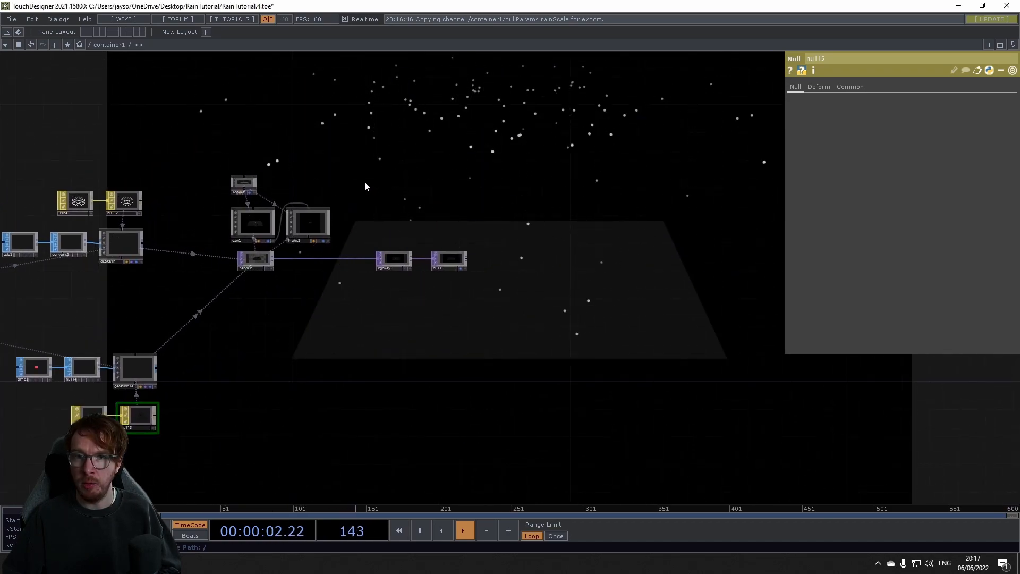
pyautogui.press('Tab')
pyautogui.click(196, 55)
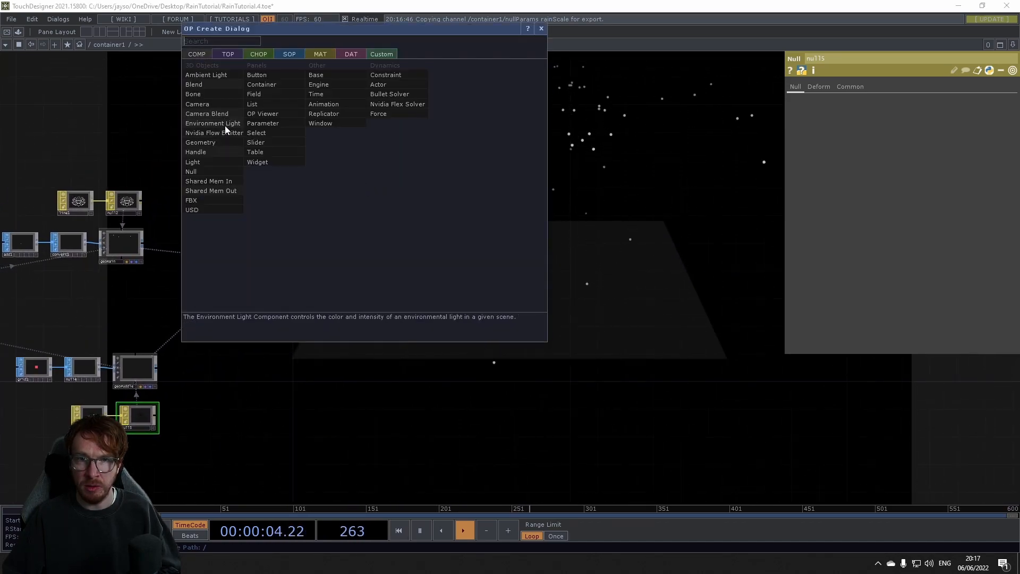
pyautogui.click(224, 125)
pyautogui.click(372, 194)
pyautogui.scroll(4, 298, 172)
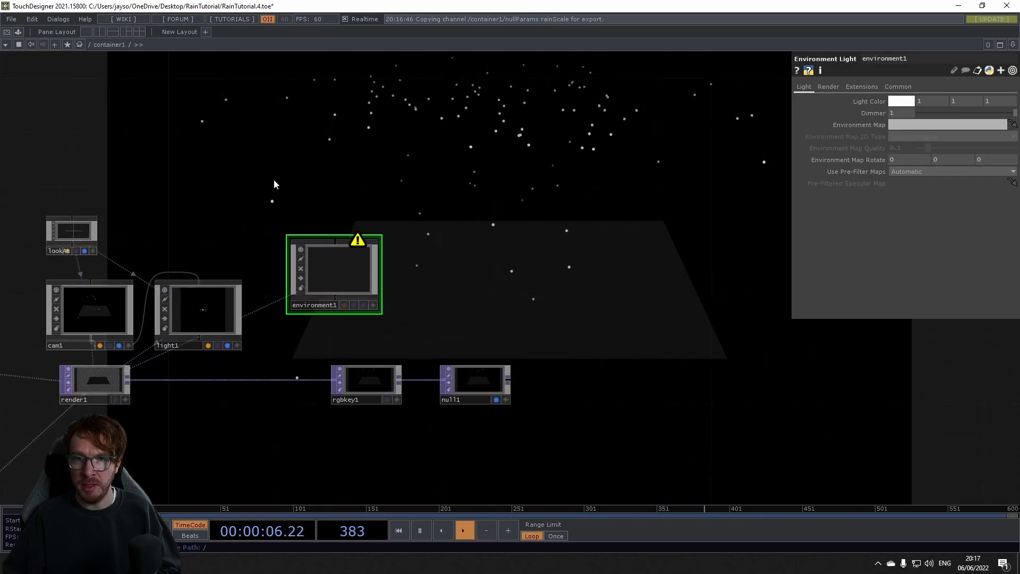
# Add a Movie File In TOP with the ocean-and-sky image and use it as environment1's Environment Map
pyautogui.press('Tab')
pyautogui.click(136, 52)
pyautogui.click(241, 64)
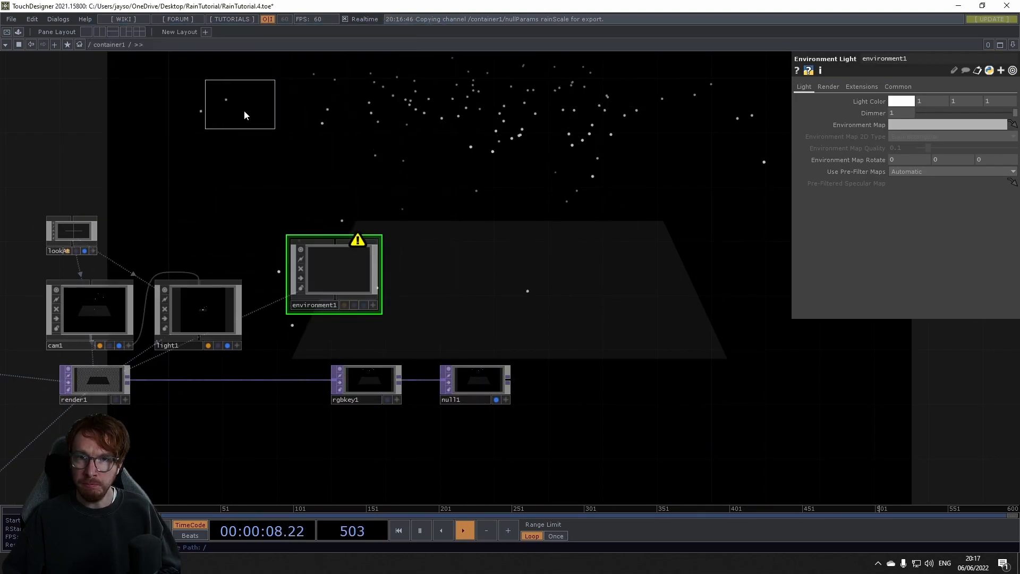
pyautogui.click(262, 206)
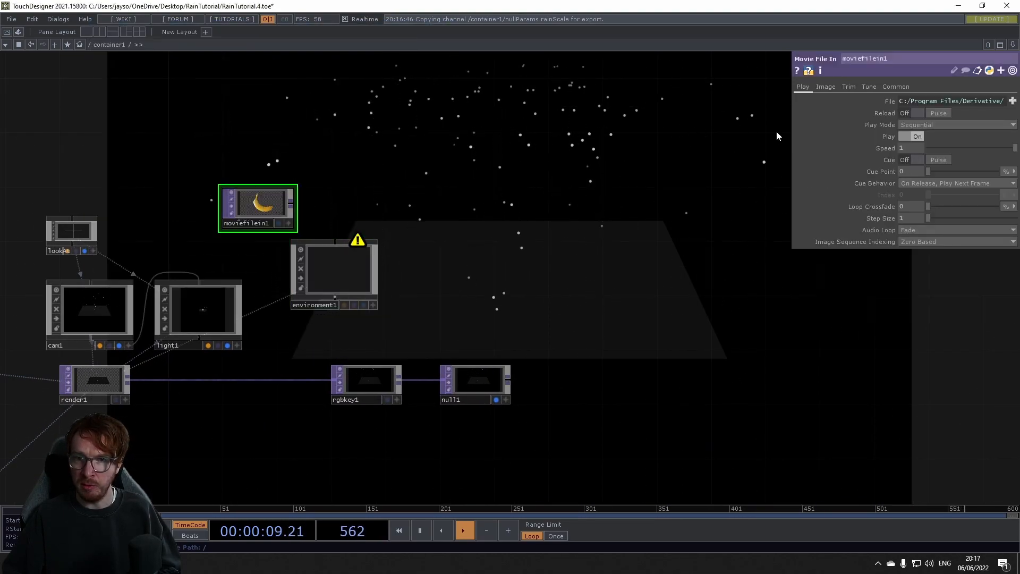
pyautogui.click(1013, 102)
pyautogui.doubleClick(344, 184)
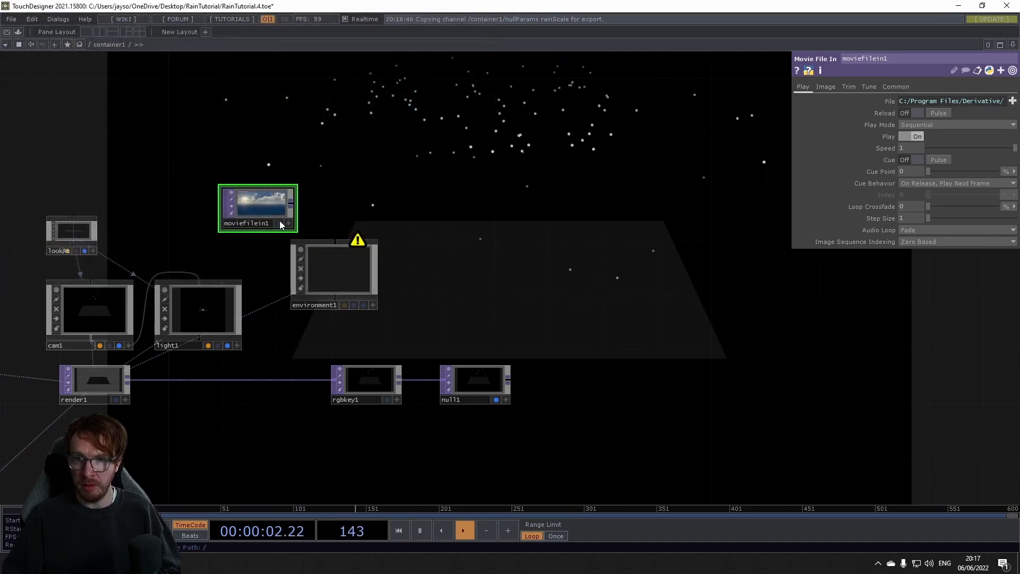
pyautogui.moveTo(290, 208); pyautogui.dragTo(335, 250)
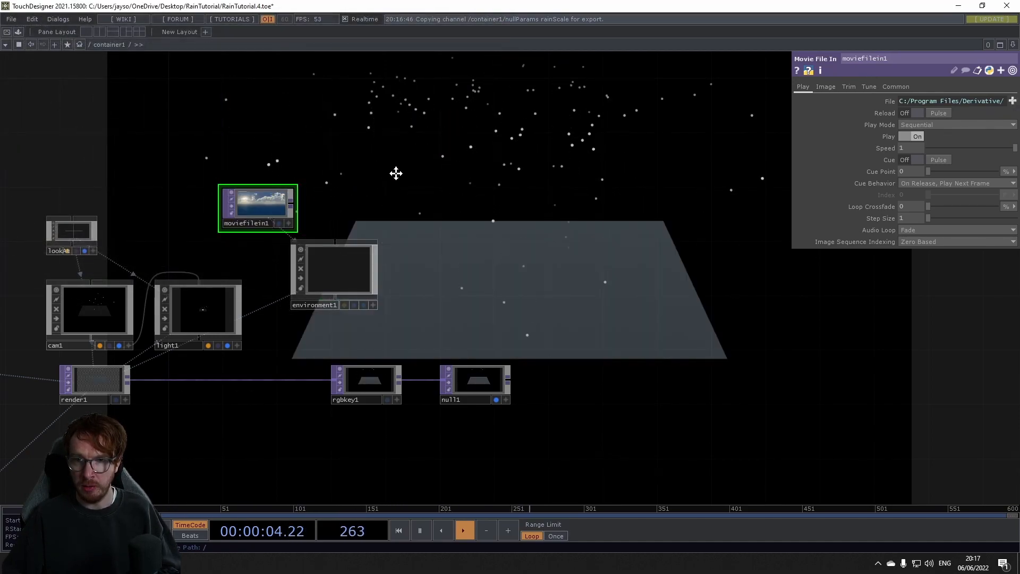
# Add a Null TOP to puddleGen's first output
pyautogui.moveTo(371, 188); pyautogui.dragTo(527, 81)
pyautogui.moveTo(297, 393); pyautogui.dragTo(621, 110)
pyautogui.moveTo(237, 420)
pyautogui.mouseDown()
pyautogui.moveTo(400, 388)
pyautogui.moveTo(389, 384)
pyautogui.moveTo(419, 367)
pyautogui.mouseUp()
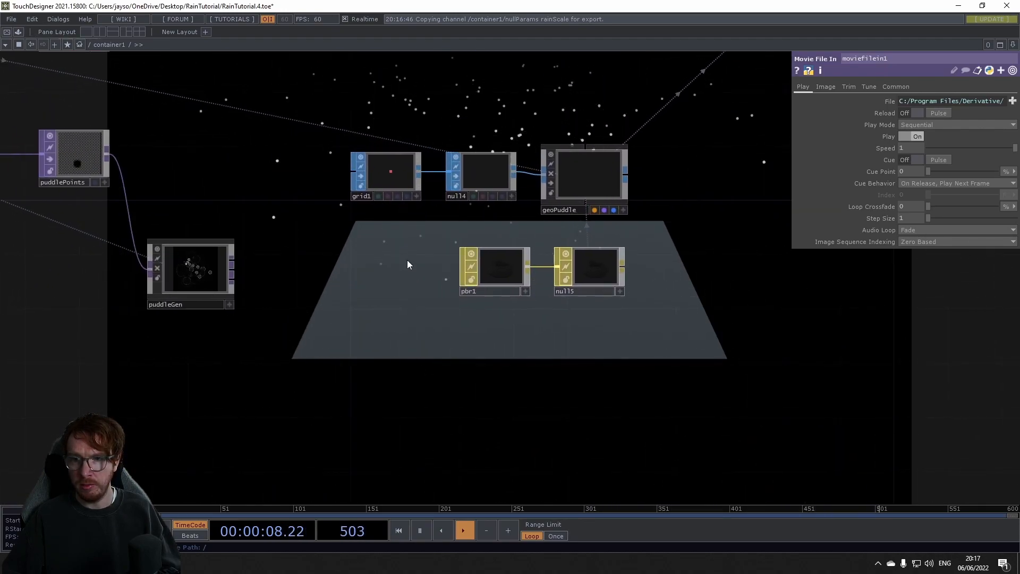
pyautogui.moveTo(363, 328); pyautogui.dragTo(391, 345)
pyautogui.scroll(4, 296, 290)
pyautogui.rightClick(289, 286)
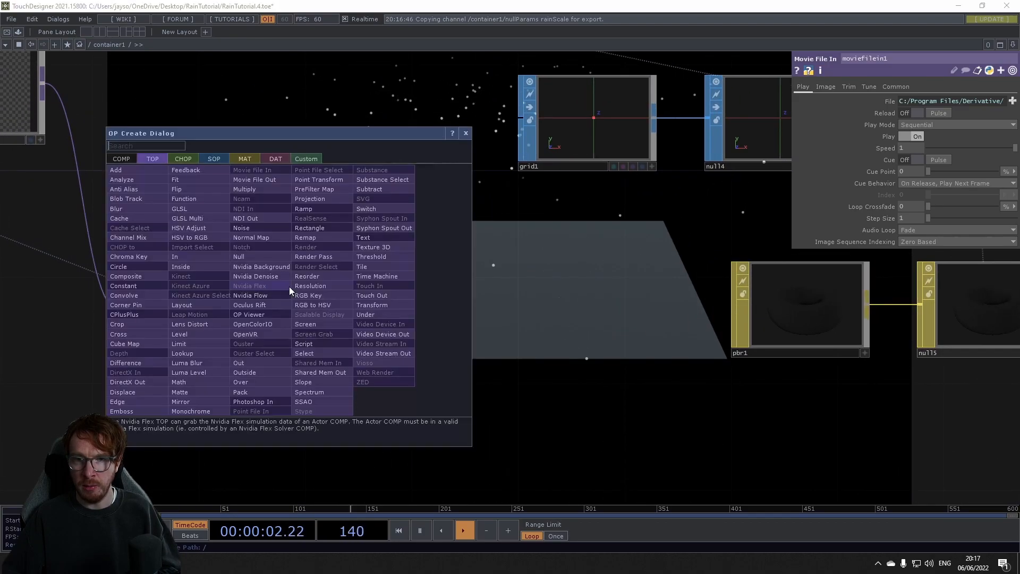
pyautogui.click(276, 265)
pyautogui.click(489, 275)
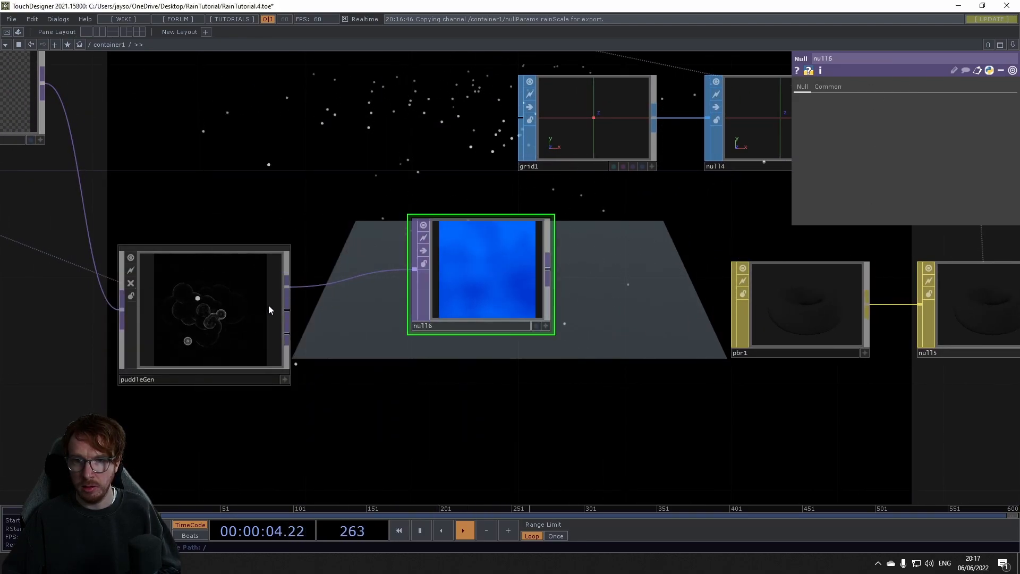
# Add Null TOPs to puddleGen's second and third outputs, placing the third output's null between the other two
pyautogui.rightClick(288, 310)
pyautogui.click(273, 281)
pyautogui.click(483, 462)
pyautogui.moveTo(596, 424); pyautogui.dragTo(556, 301)
pyautogui.moveTo(438, 327); pyautogui.dragTo(438, 434)
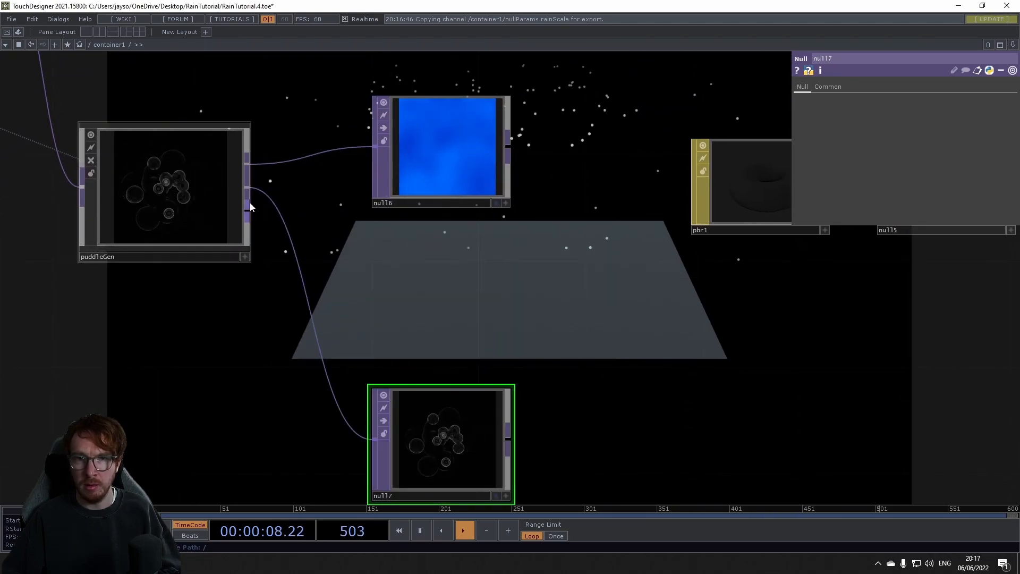
pyautogui.rightClick(246, 211)
pyautogui.click(198, 181)
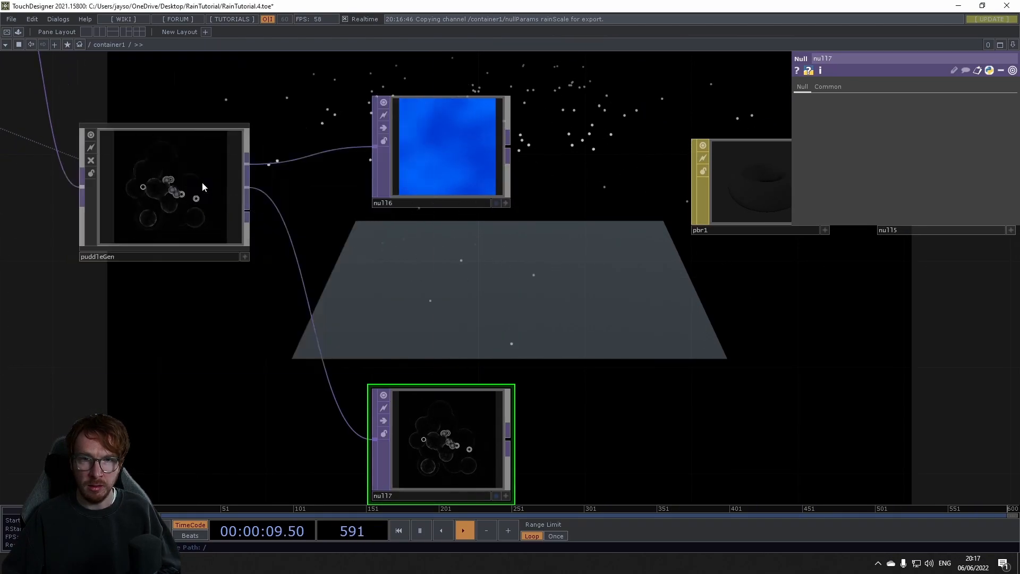
pyautogui.click(447, 300)
# Rename the nulls on puddleGen's first, third and second outputs to color, normal and height
pyautogui.click(409, 206)
pyautogui.click(406, 202)
pyautogui.write('color')
pyautogui.click(401, 336)
pyautogui.write('normal')
pyautogui.press('Return')
pyautogui.moveTo(399, 514); pyautogui.dragTo(383, 433)
pyautogui.click(385, 416)
pyautogui.click(386, 416)
pyautogui.write('height')
pyautogui.press('Return')
# Assign the color null as pbr1's Base Color Map and the normal null as its Normal Map
pyautogui.moveTo(580, 312); pyautogui.dragTo(400, 466)
pyautogui.click(557, 284)
pyautogui.moveTo(499, 373); pyautogui.dragTo(502, 319)
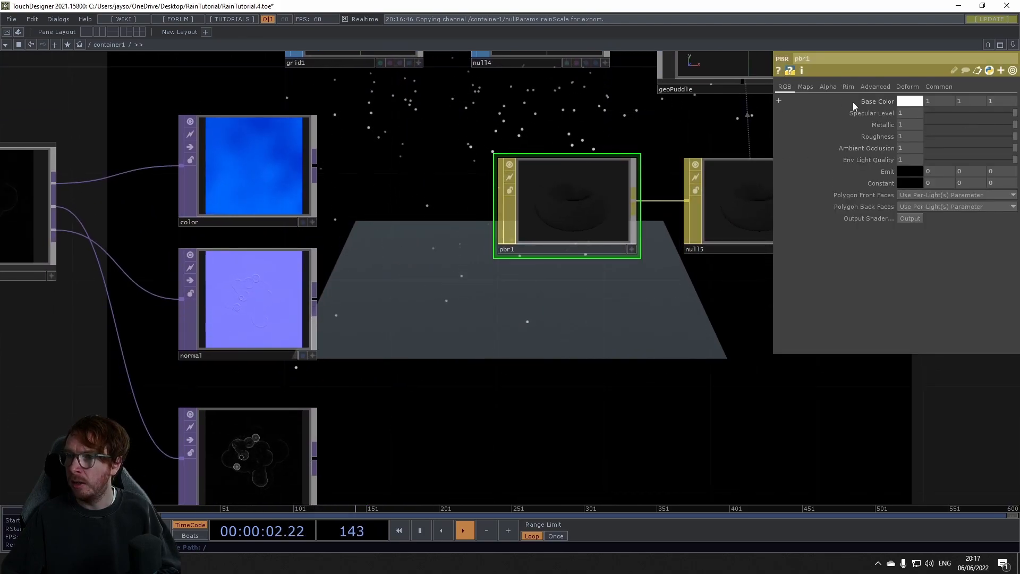
pyautogui.click(805, 86)
pyautogui.moveTo(254, 165); pyautogui.dragTo(917, 113)
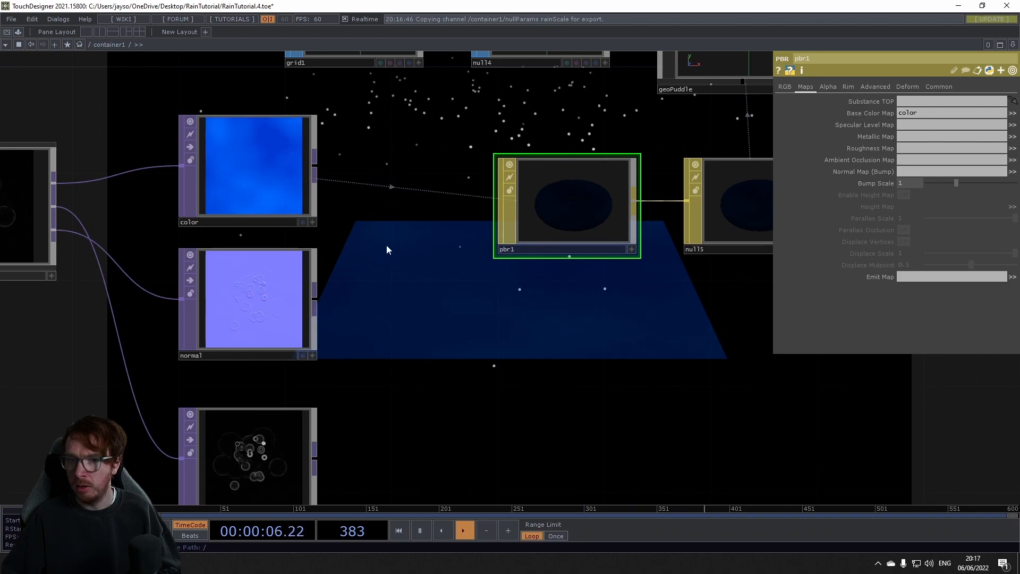
pyautogui.moveTo(244, 301); pyautogui.dragTo(868, 229)
pyautogui.moveTo(931, 173); pyautogui.dragTo(930, 171)
# Enable pbr1's height map and assign the height null as its source
pyautogui.moveTo(544, 331); pyautogui.dragTo(377, 319)
pyautogui.moveTo(606, 266); pyautogui.dragTo(705, 177)
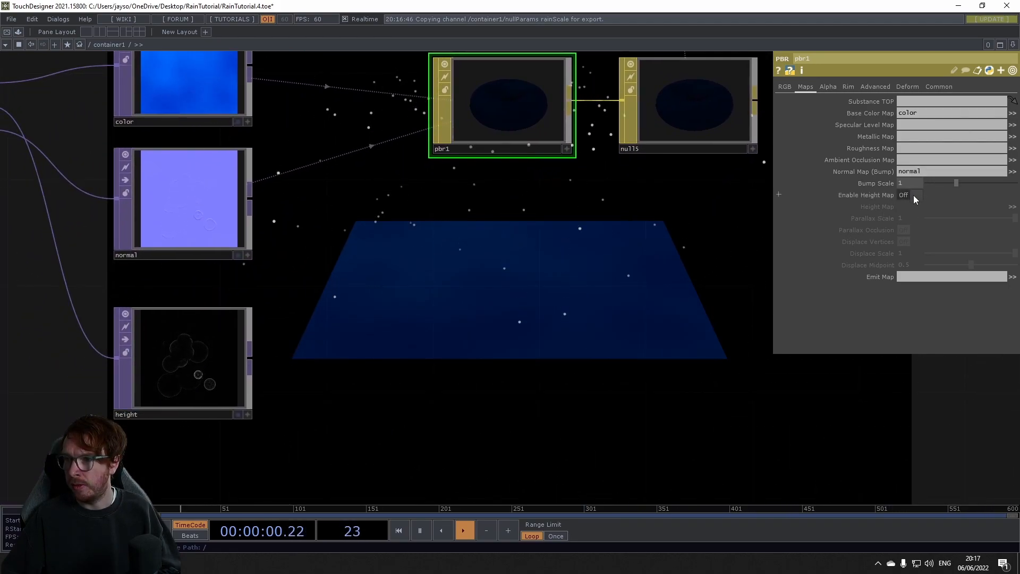
pyautogui.click(915, 196)
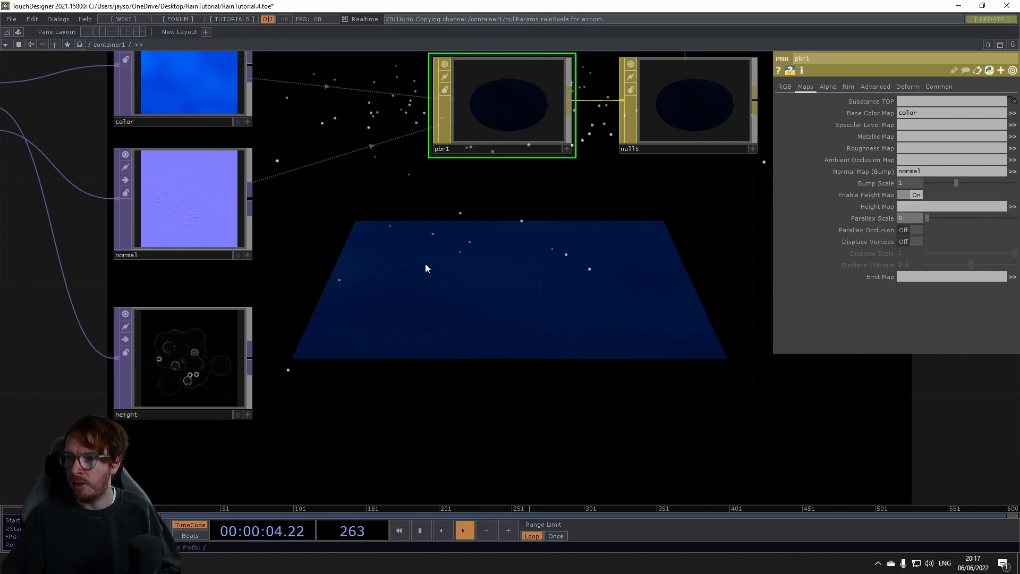
pyautogui.moveTo(129, 396); pyautogui.dragTo(902, 207)
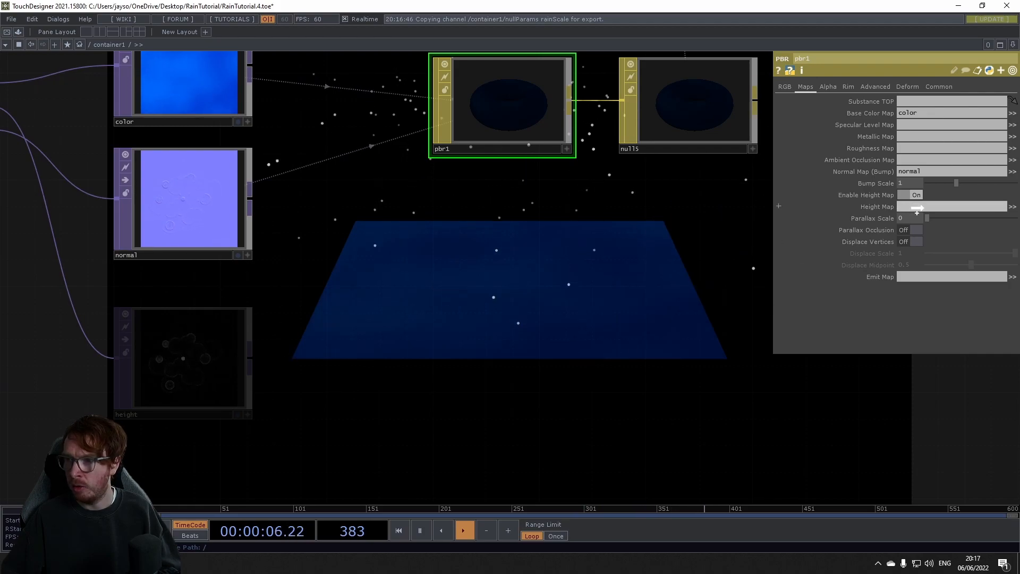
# Turn on Displace Vertices in pbr1 with a Displace Midpoint of 0 and a Displace Scale of 0.04
pyautogui.click(916, 243)
pyautogui.moveTo(961, 269); pyautogui.dragTo(902, 266)
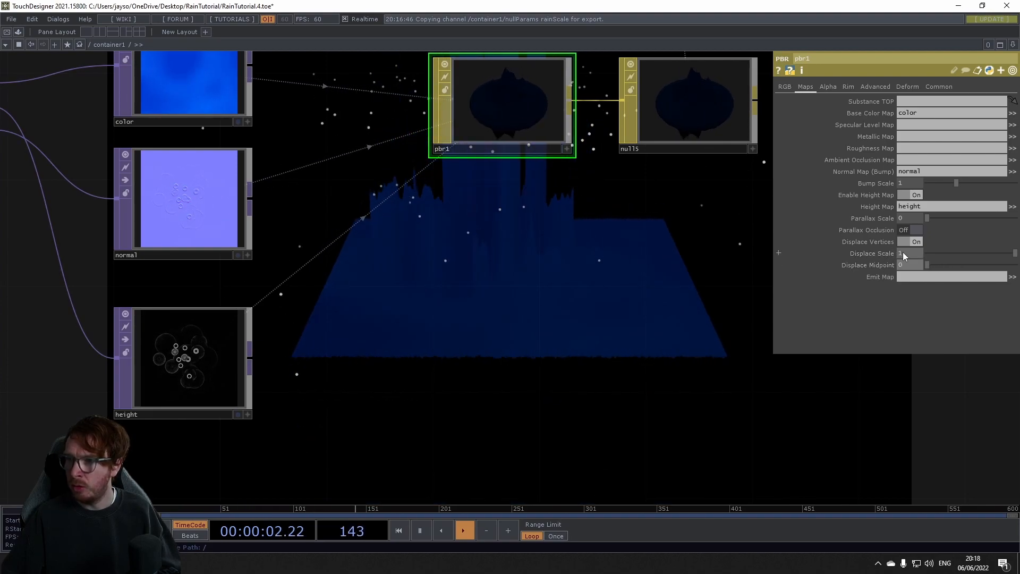
pyautogui.moveTo(916, 253); pyautogui.dragTo(910, 233, button='middle')
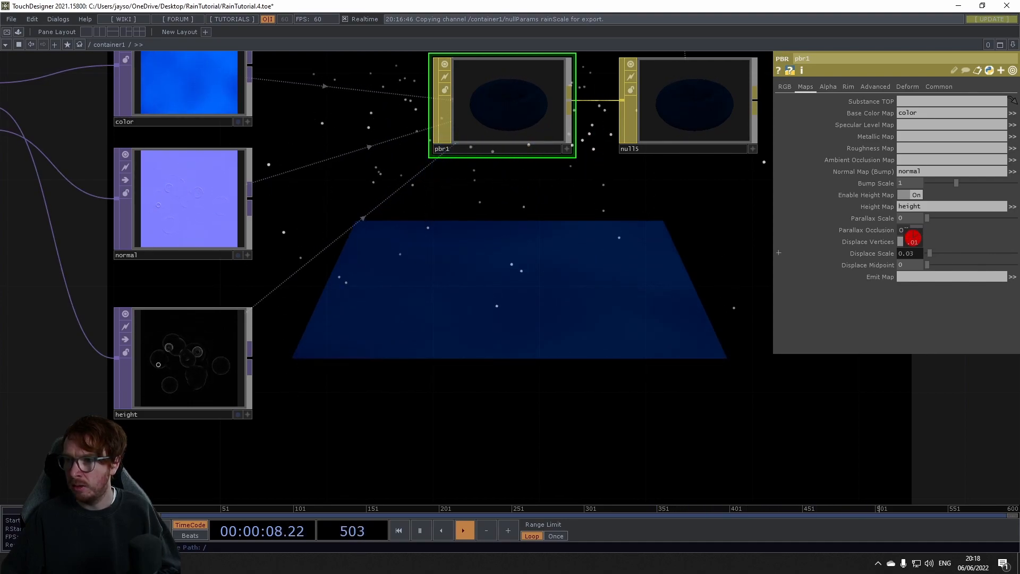
# Set pbr1's Roughness to 0
pyautogui.scroll(-9, 416, 355)
pyautogui.moveTo(591, 272); pyautogui.dragTo(351, 389)
pyautogui.moveTo(553, 296); pyautogui.dragTo(374, 332)
pyautogui.moveTo(186, 392); pyautogui.dragTo(347, 281)
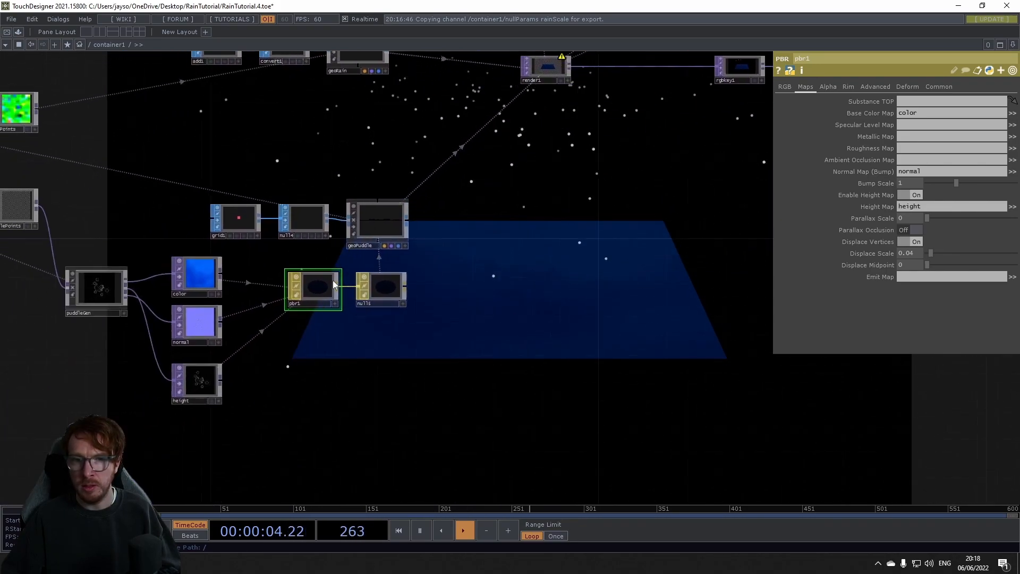
pyautogui.click(785, 87)
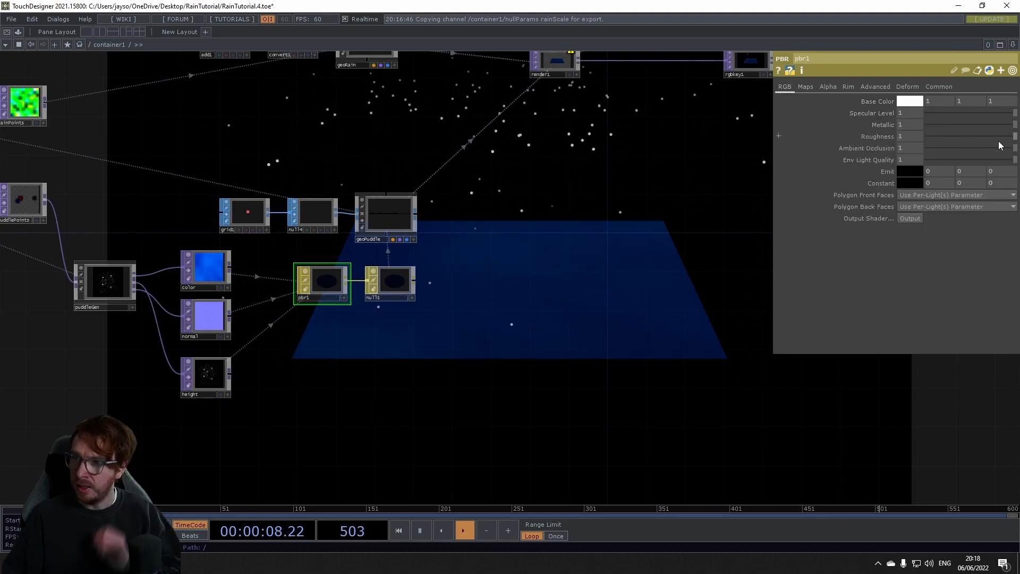
pyautogui.moveTo(1016, 137); pyautogui.dragTo(936, 138)
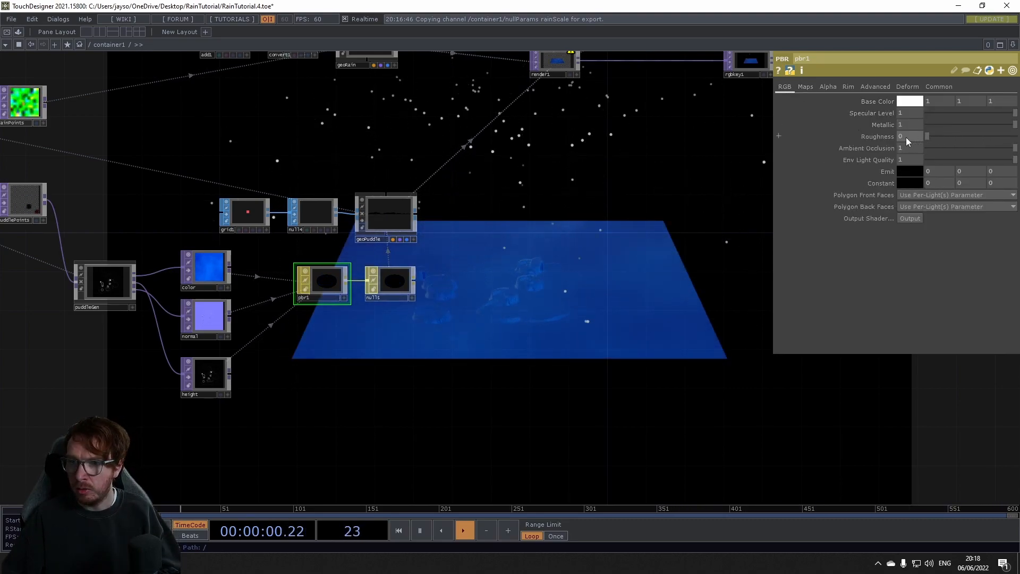
# Check render1's warning, insert an Attribute Create SOP between grid1 and null4, and enable Compute Tangents on it
pyautogui.moveTo(645, 184); pyautogui.dragTo(505, 235)
pyautogui.moveTo(435, 211); pyautogui.dragTo(581, 227)
pyautogui.moveTo(393, 293); pyautogui.dragTo(325, 283)
pyautogui.moveTo(520, 238); pyautogui.dragTo(807, 206)
pyautogui.scroll(6, 540, 205)
pyautogui.middleClick(651, 213)
pyautogui.scroll(-6, 595, 253)
pyautogui.rightClick(403, 376)
pyautogui.click(419, 366)
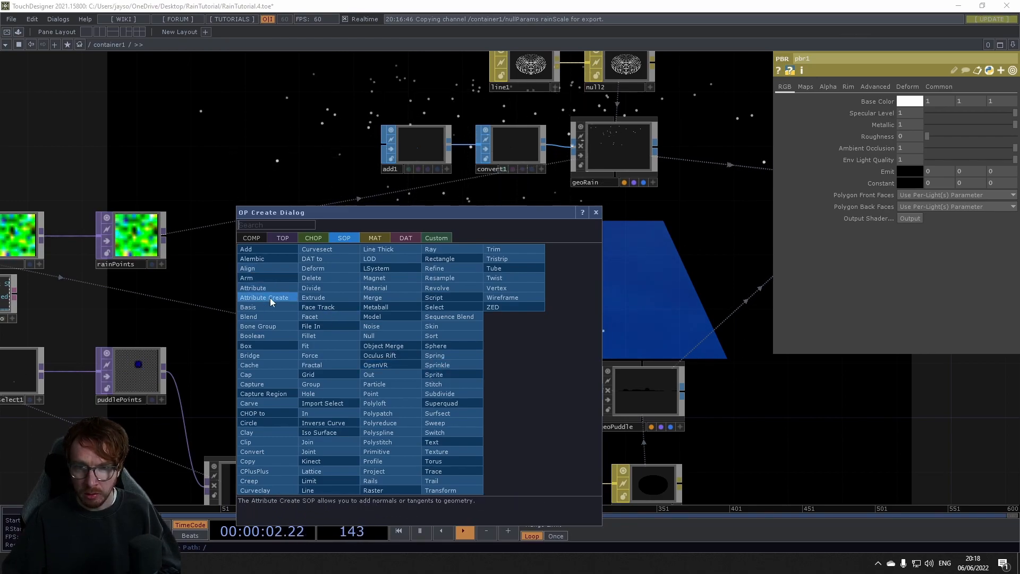
pyautogui.click(269, 298)
pyautogui.click(433, 382)
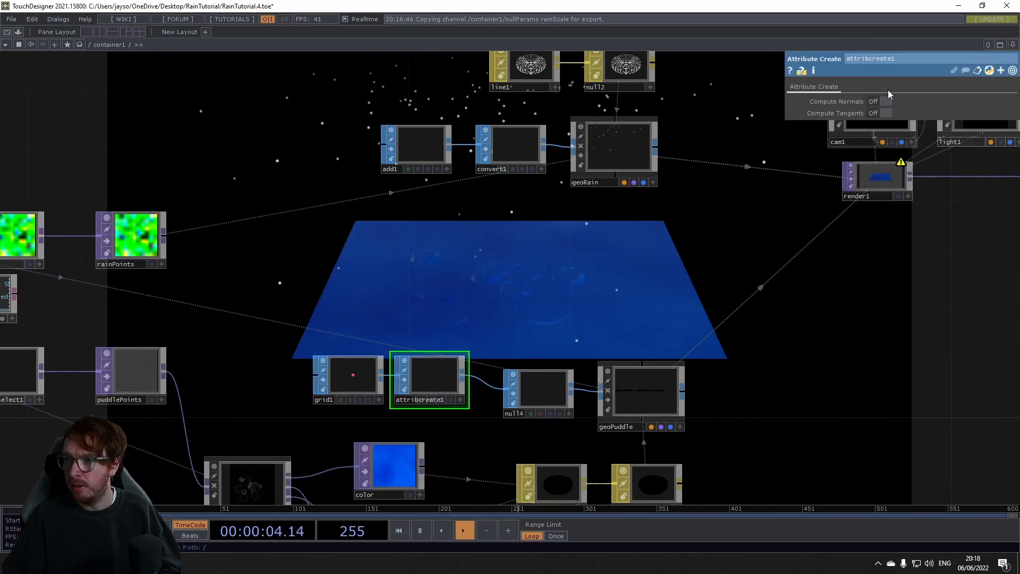
pyautogui.click(879, 114)
# Adjust cam1's Translate values to bring the camera closer to the puddle surface
pyautogui.moveTo(654, 249); pyautogui.dragTo(634, 147)
pyautogui.moveTo(697, 193); pyautogui.dragTo(487, 152)
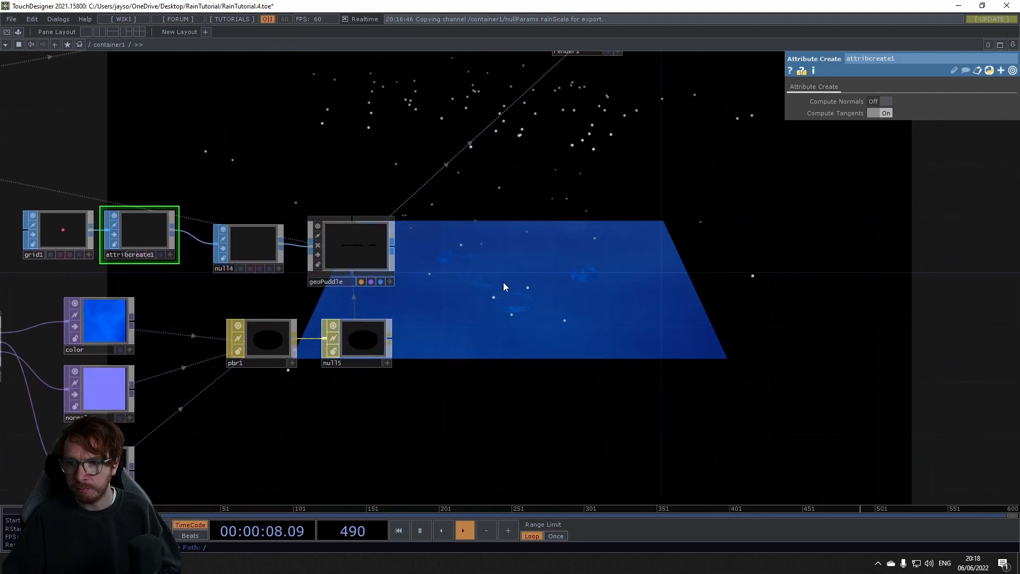
pyautogui.moveTo(509, 271); pyautogui.dragTo(506, 309)
pyautogui.moveTo(585, 255); pyautogui.dragTo(513, 370)
pyautogui.click(515, 125)
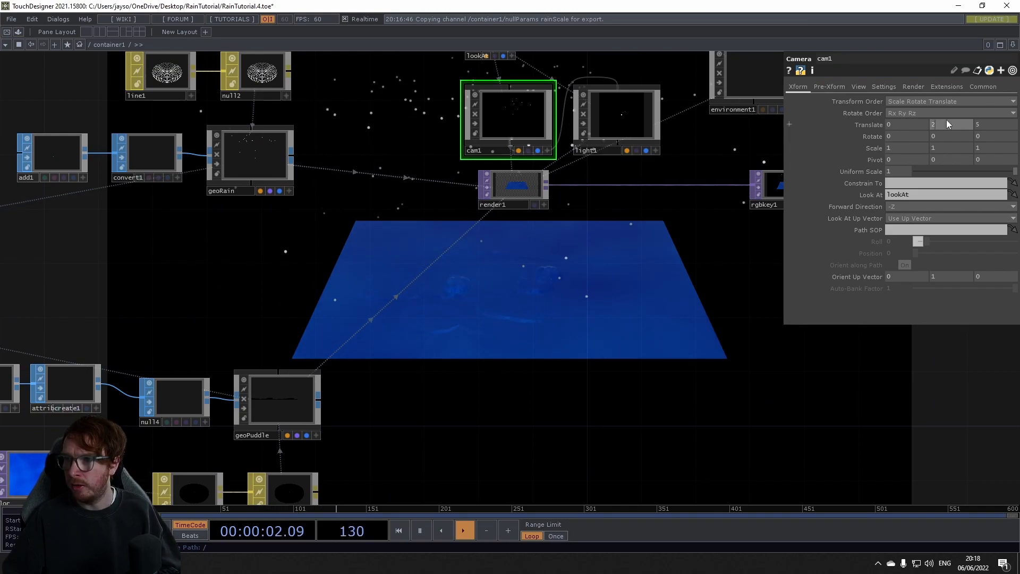
pyautogui.moveTo(948, 123)
pyautogui.mouseDown(button='middle')
pyautogui.moveTo(1016, 125)
pyautogui.moveTo(953, 114)
pyautogui.moveTo(970, 126)
pyautogui.moveTo(951, 108)
pyautogui.mouseUp(button='middle')
# Set the lookAt null's Y translation to 0.1
pyautogui.moveTo(614, 316); pyautogui.dragTo(598, 382)
pyautogui.click(480, 110)
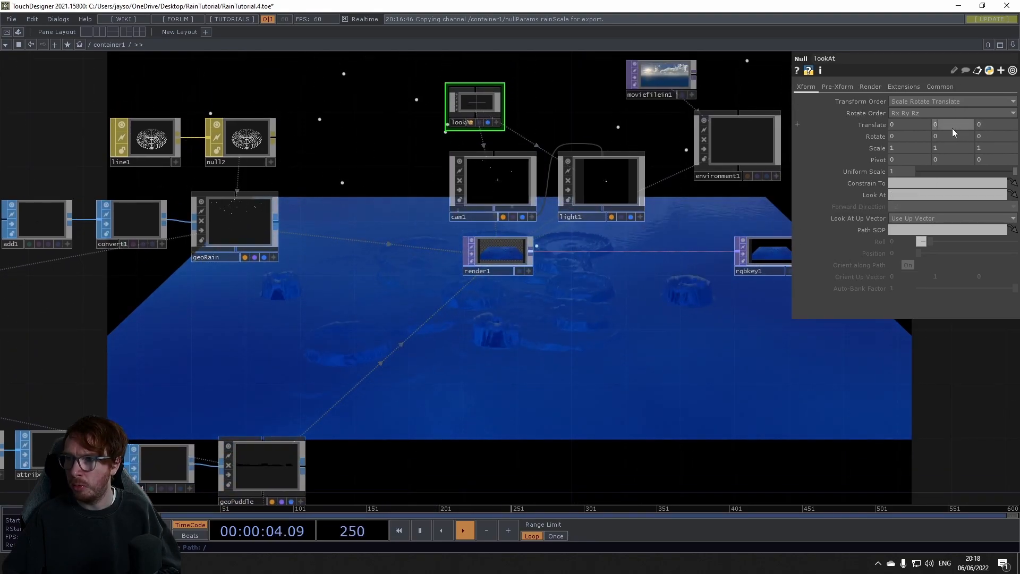
pyautogui.moveTo(952, 128); pyautogui.dragTo(954, 115, button='middle')
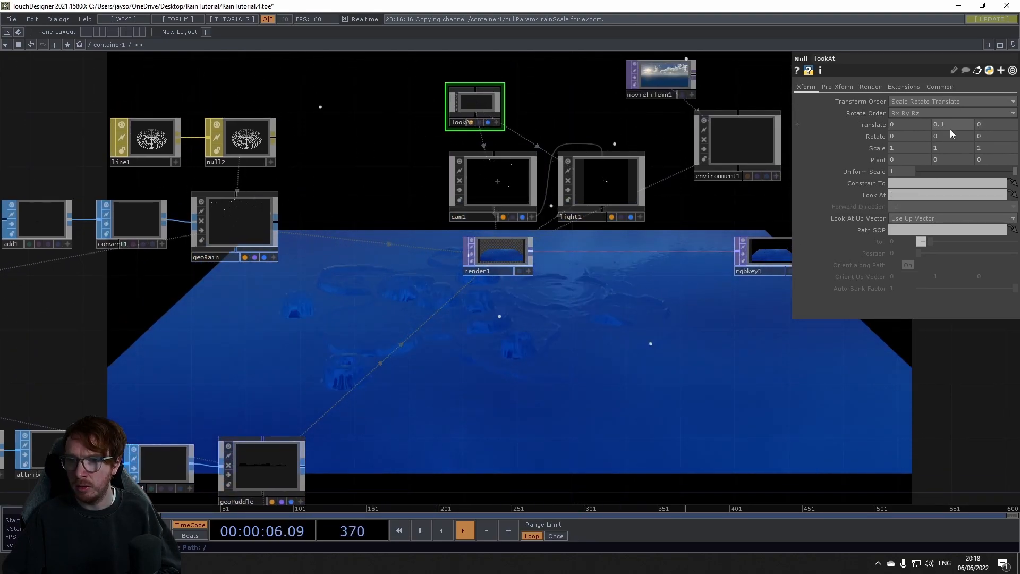
# Set Extend U and Extend V of pbr1's height map to Zero
pyautogui.moveTo(610, 409)
pyautogui.mouseDown()
pyautogui.moveTo(619, 272)
pyautogui.moveTo(670, 193)
pyautogui.mouseUp()
pyautogui.moveTo(646, 318); pyautogui.dragTo(650, 195)
pyautogui.moveTo(597, 281)
pyautogui.mouseDown()
pyautogui.moveTo(660, 221)
pyautogui.moveTo(655, 313)
pyautogui.mouseUp()
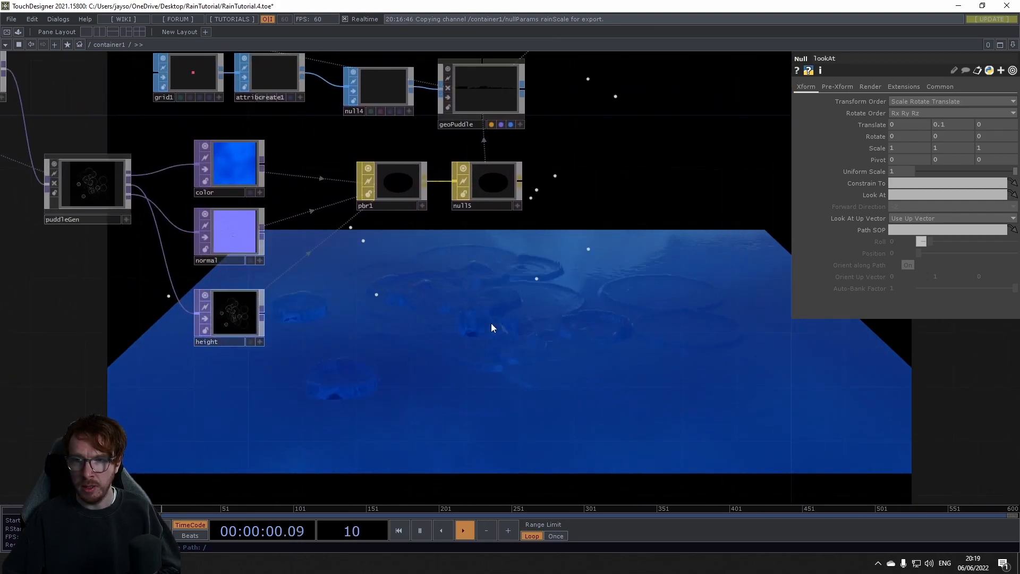
pyautogui.moveTo(491, 325); pyautogui.dragTo(586, 334)
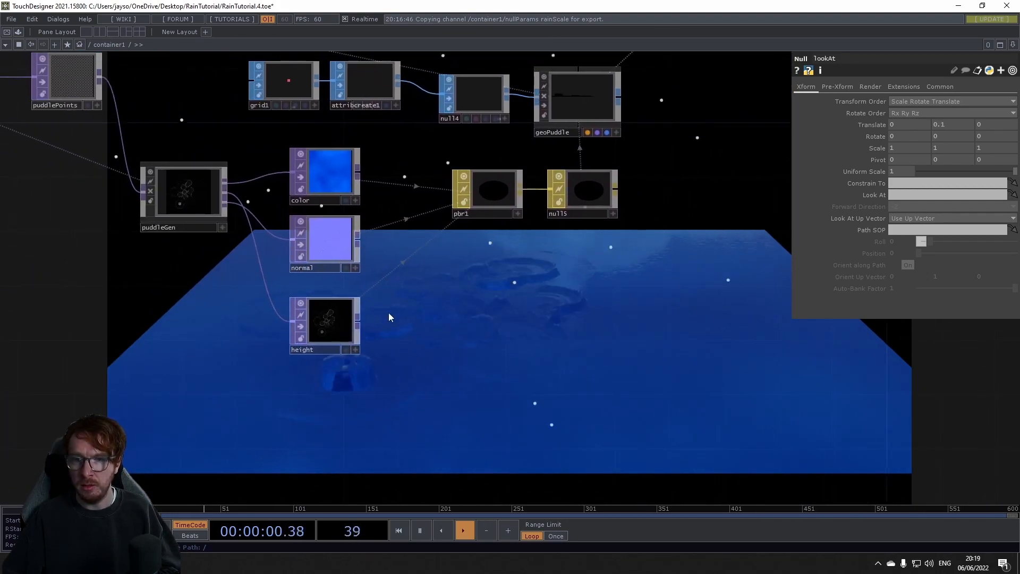
pyautogui.click(490, 196)
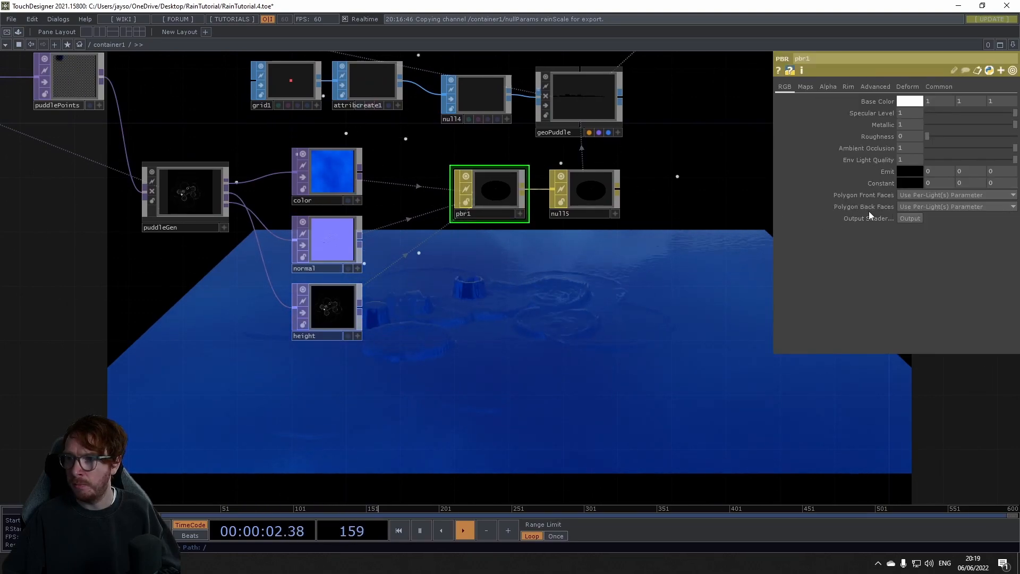
pyautogui.click(805, 86)
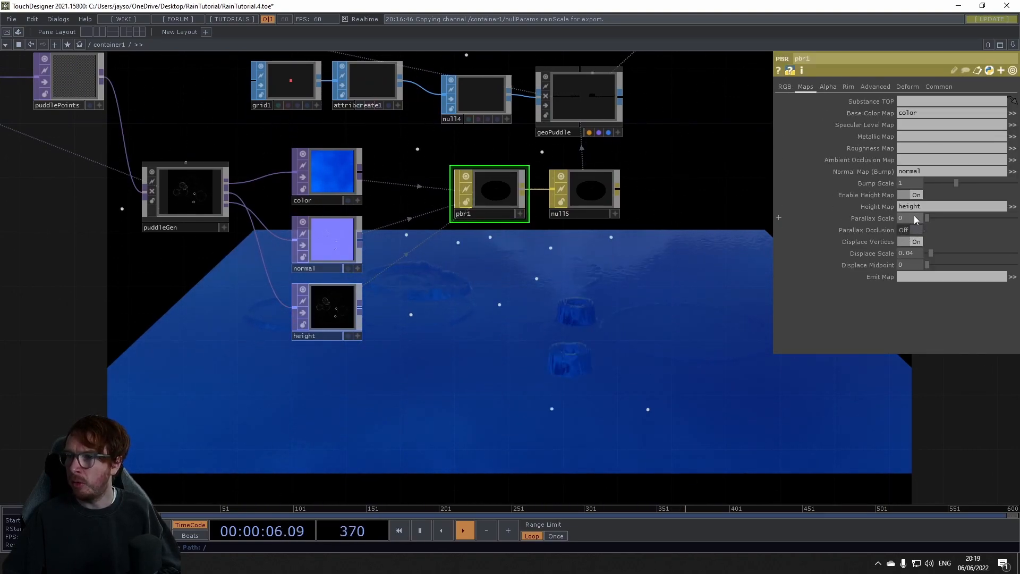
pyautogui.click(1012, 206)
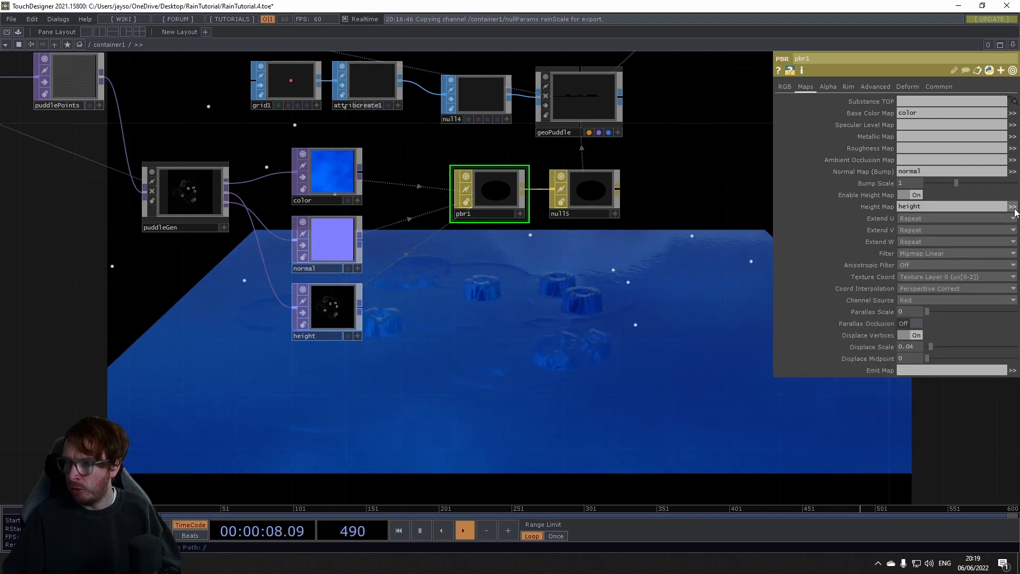
pyautogui.click(907, 217)
pyautogui.click(914, 234)
pyautogui.click(912, 231)
pyautogui.click(912, 248)
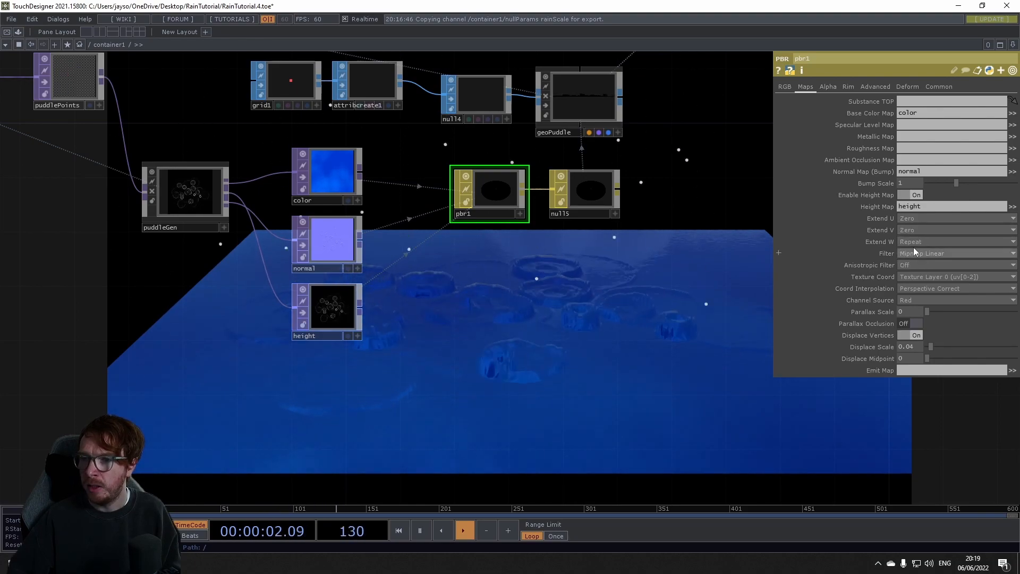
# Set Extend W of pbr1's height map to Zero
pyautogui.click(913, 241)
pyautogui.click(914, 259)
pyautogui.moveTo(540, 344); pyautogui.dragTo(546, 309)
pyautogui.moveTo(391, 287); pyautogui.dragTo(476, 305)
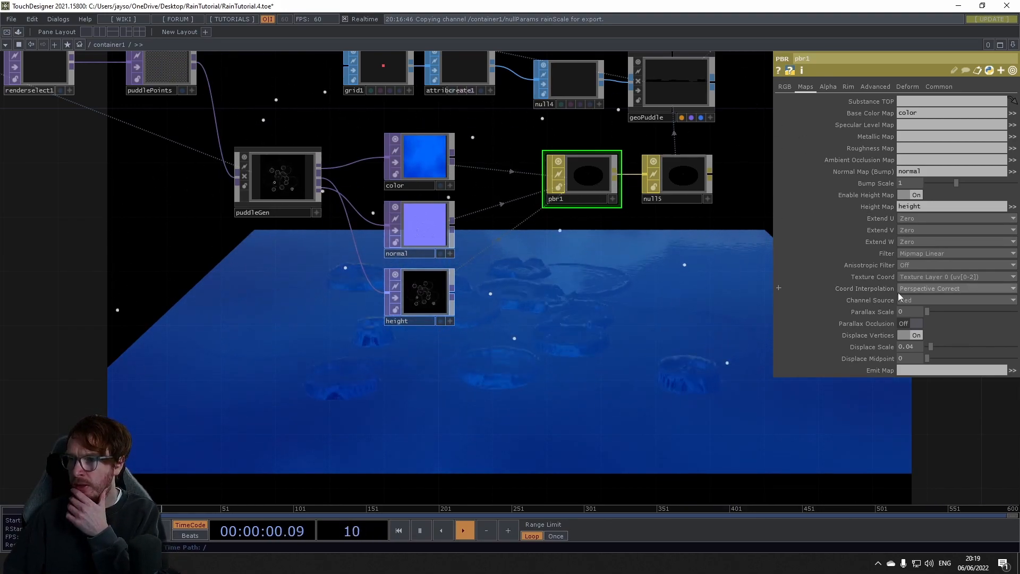
# Set pbr1's Displace Scale to 0.01 and its Bump Scale to 1
pyautogui.moveTo(914, 349); pyautogui.dragTo(923, 359, button='middle')
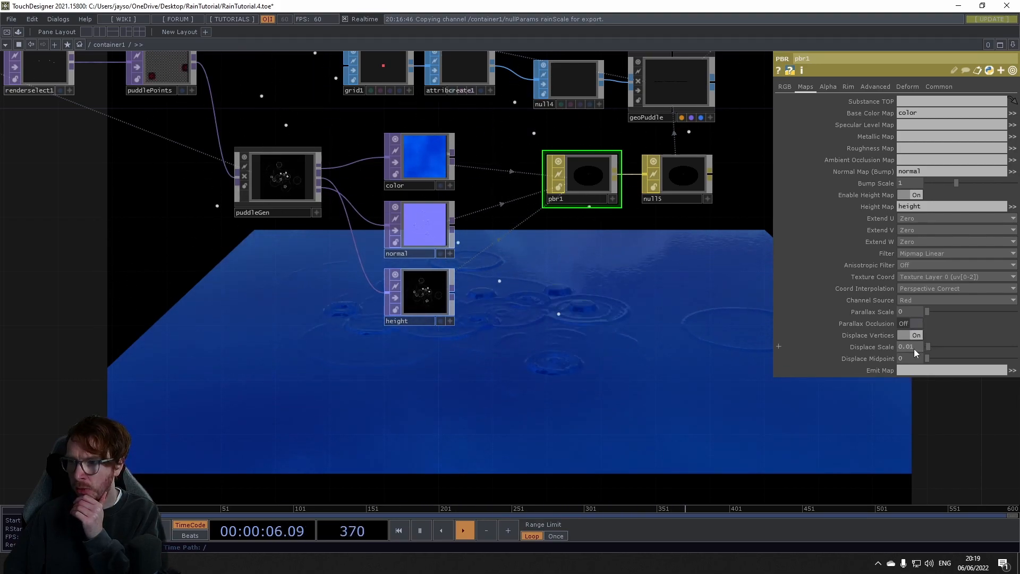
pyautogui.moveTo(658, 336); pyautogui.dragTo(527, 311)
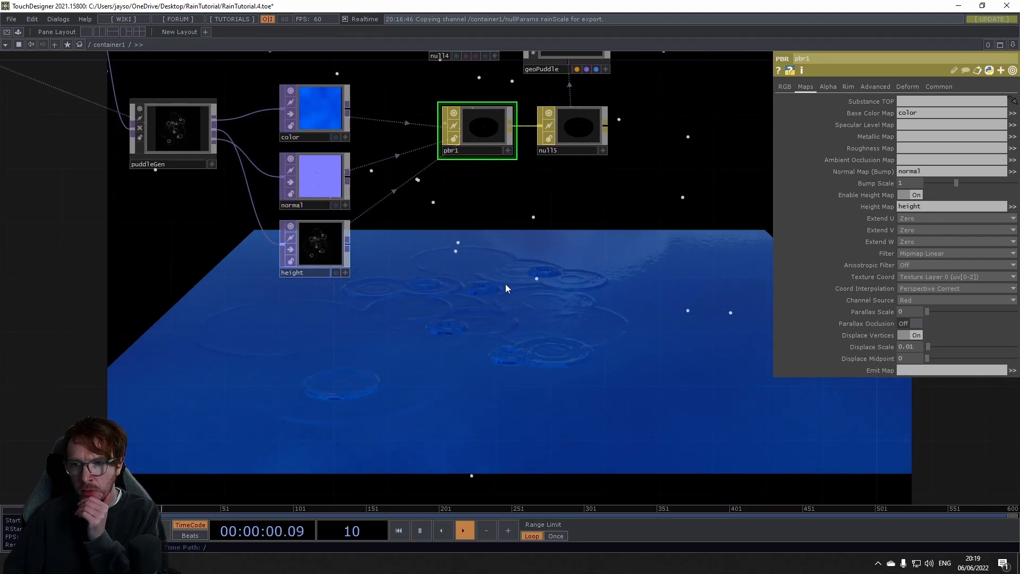
pyautogui.moveTo(469, 310); pyautogui.dragTo(534, 344)
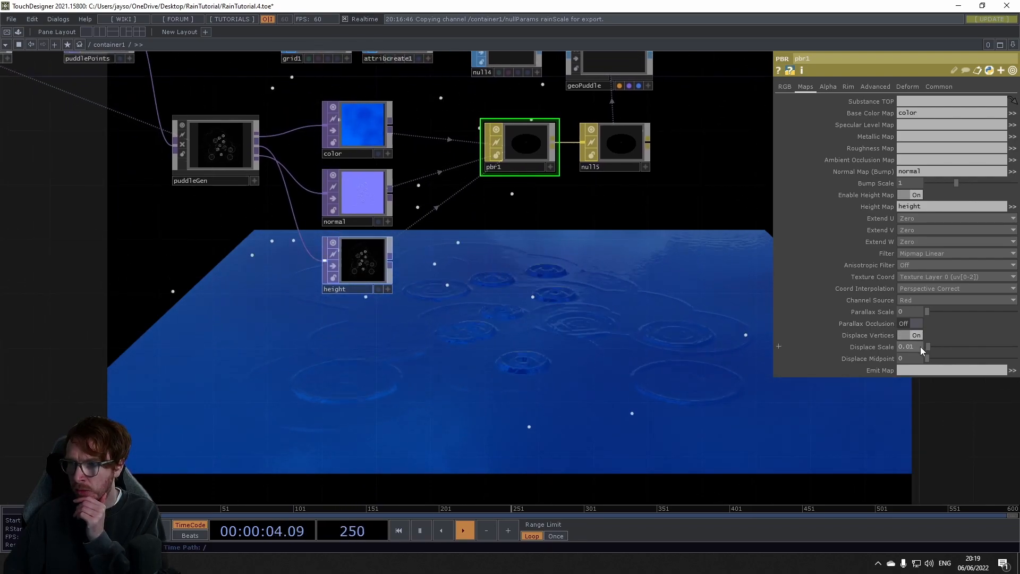
pyautogui.moveTo(899, 185); pyautogui.dragTo(651, 191)
pyautogui.write('1')
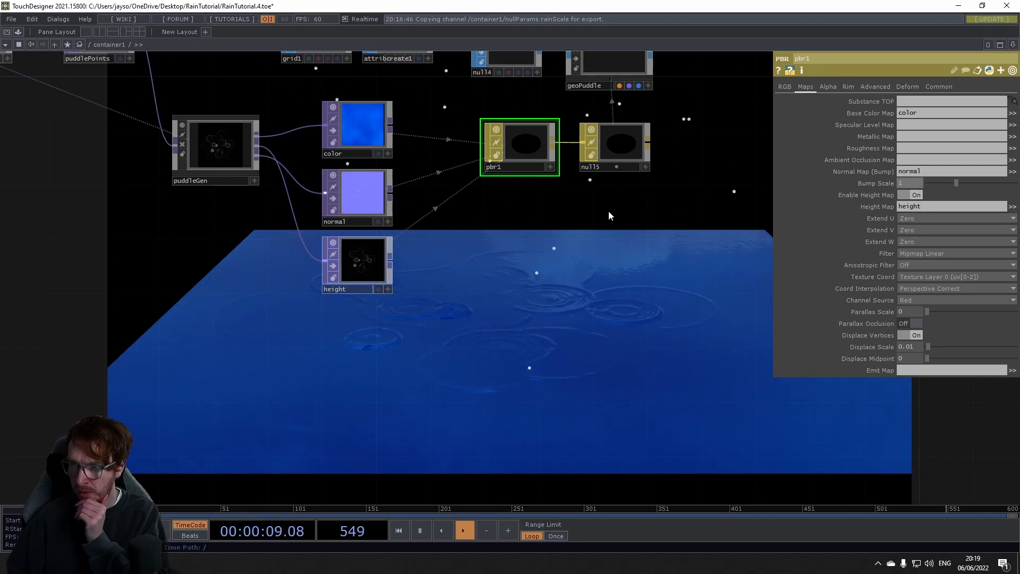
# Open puddleGen's network in a floating window and show the parameters of edge1
pyautogui.rightClick(232, 147)
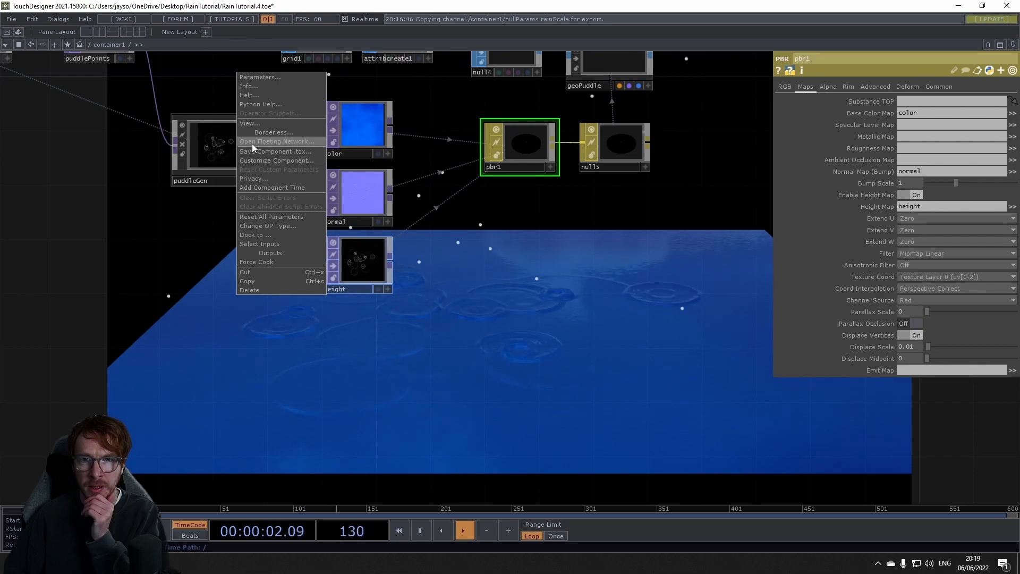
pyautogui.click(251, 144)
pyautogui.moveTo(288, 125); pyautogui.dragTo(209, 154)
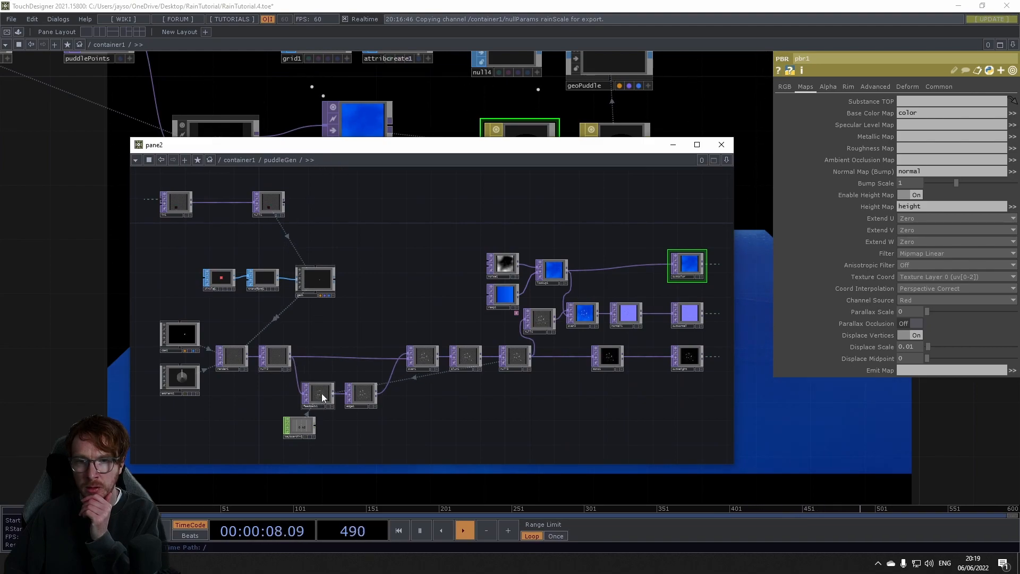
pyautogui.moveTo(455, 150); pyautogui.dragTo(399, 140)
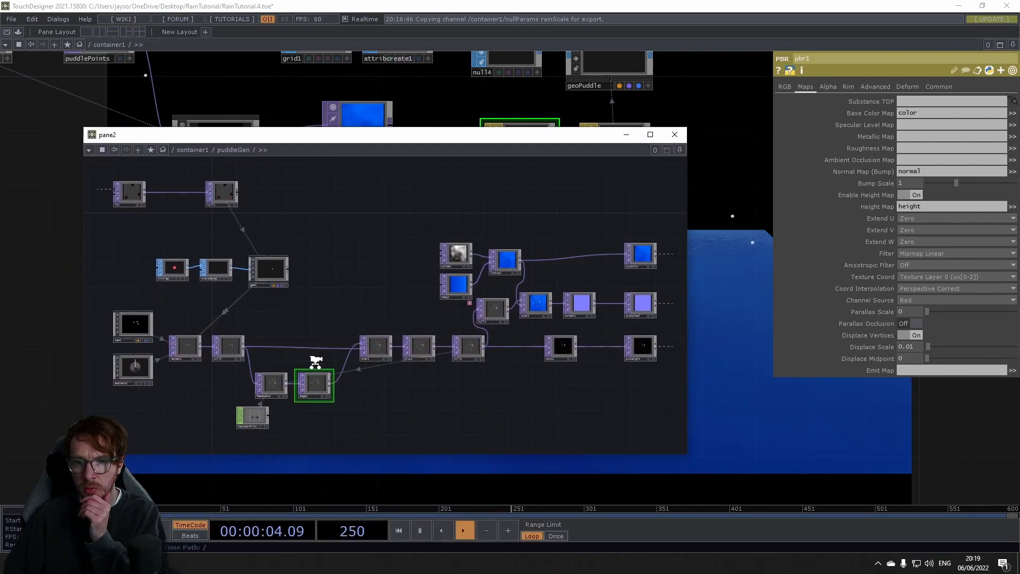
pyautogui.scroll(10, 315, 362)
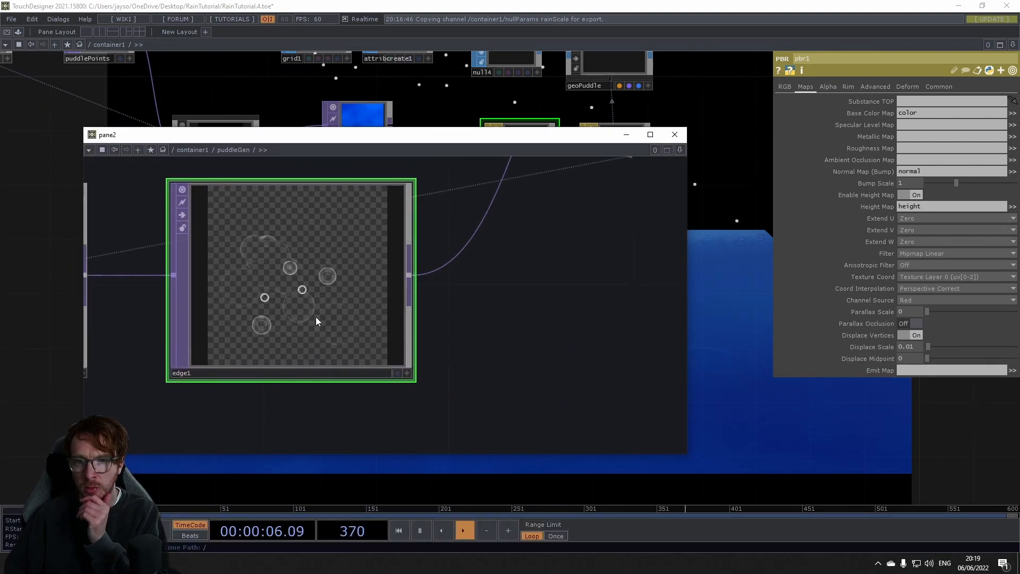
pyautogui.press('p')
pyautogui.moveTo(531, 245)
pyautogui.mouseDown(button='middle')
pyautogui.moveTo(524, 226)
pyautogui.moveTo(528, 236)
pyautogui.mouseUp(button='middle')
pyautogui.moveTo(473, 137); pyautogui.dragTo(524, 303)
pyautogui.scroll(3, 341, 191)
pyautogui.scroll(5, 342, 191)
pyautogui.scroll(-3, 397, 176)
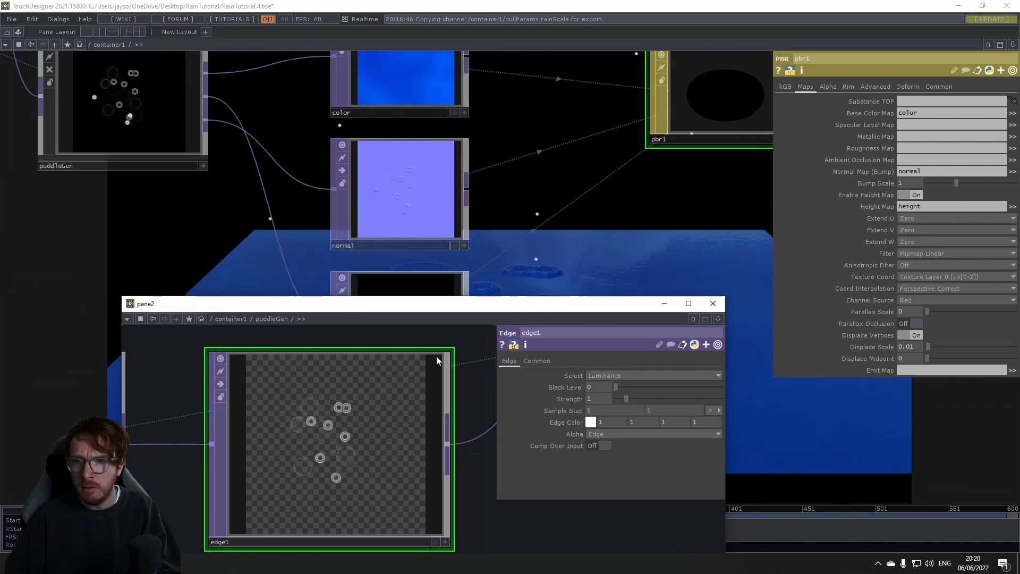
# Set blur1's Sample Step to 1.1 in both directions and close the floating puddleGen network
pyautogui.scroll(-3, 421, 428)
pyautogui.scroll(-3, 421, 427)
pyautogui.moveTo(486, 508); pyautogui.dragTo(302, 506)
pyautogui.moveTo(362, 475); pyautogui.dragTo(274, 505)
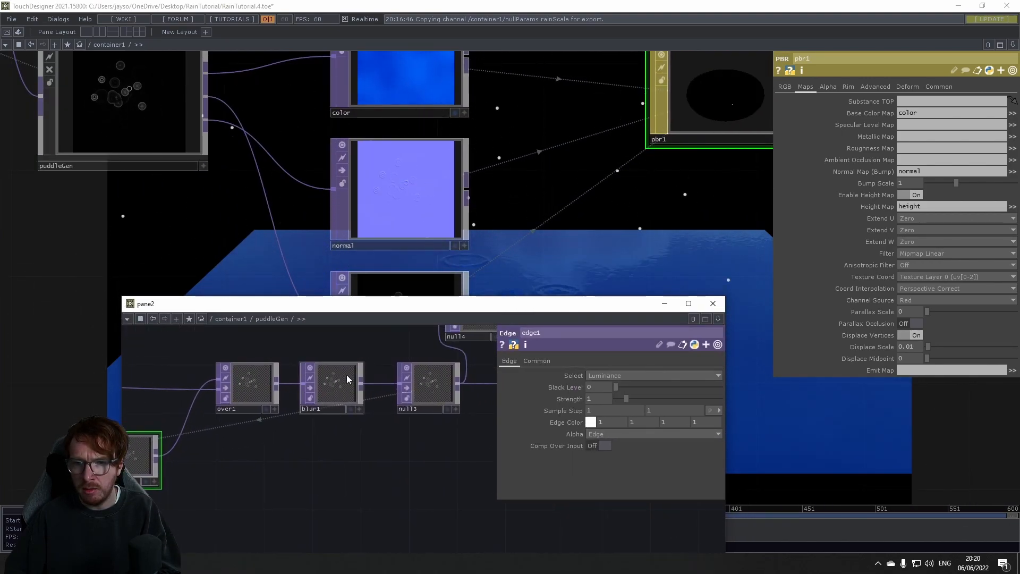
pyautogui.scroll(4, 348, 378)
pyautogui.click(327, 389)
pyautogui.moveTo(568, 432); pyautogui.dragTo(556, 432, button='middle')
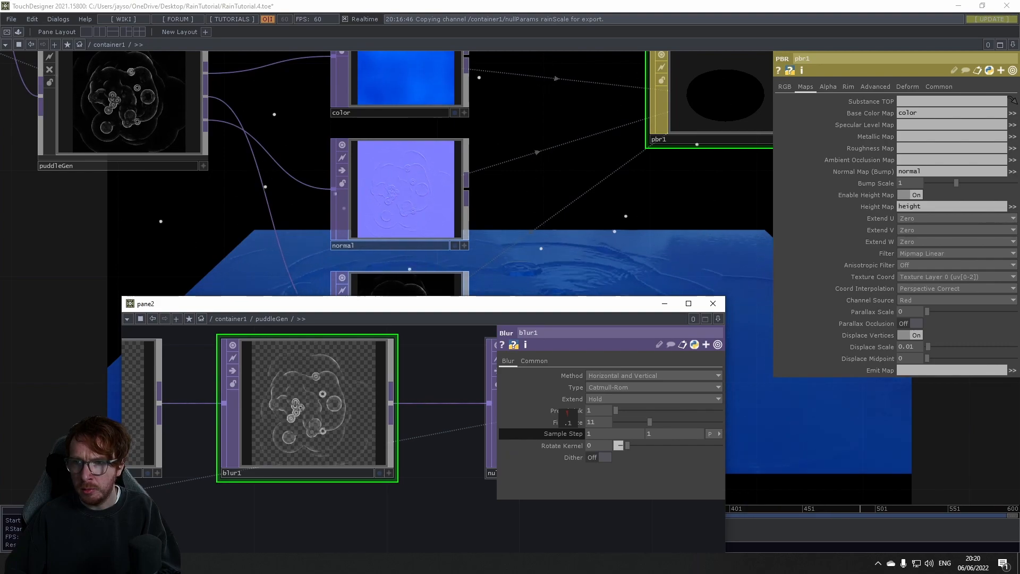
pyautogui.moveTo(583, 308)
pyautogui.mouseDown()
pyautogui.moveTo(574, 456)
pyautogui.moveTo(596, 414)
pyautogui.moveTo(596, 422)
pyautogui.moveTo(589, 301)
pyautogui.mouseUp()
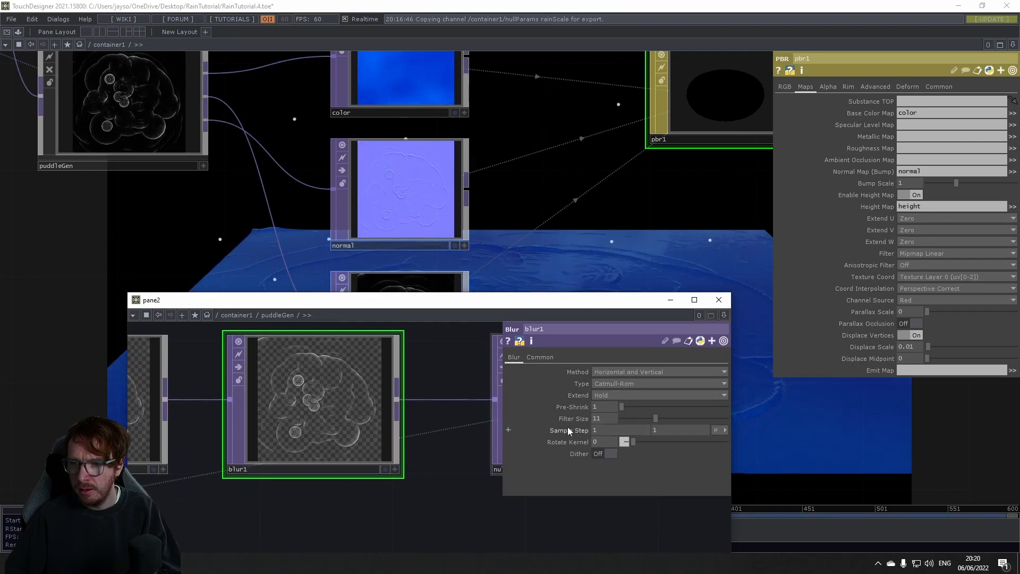
pyautogui.moveTo(567, 428); pyautogui.dragTo(582, 431, button='middle')
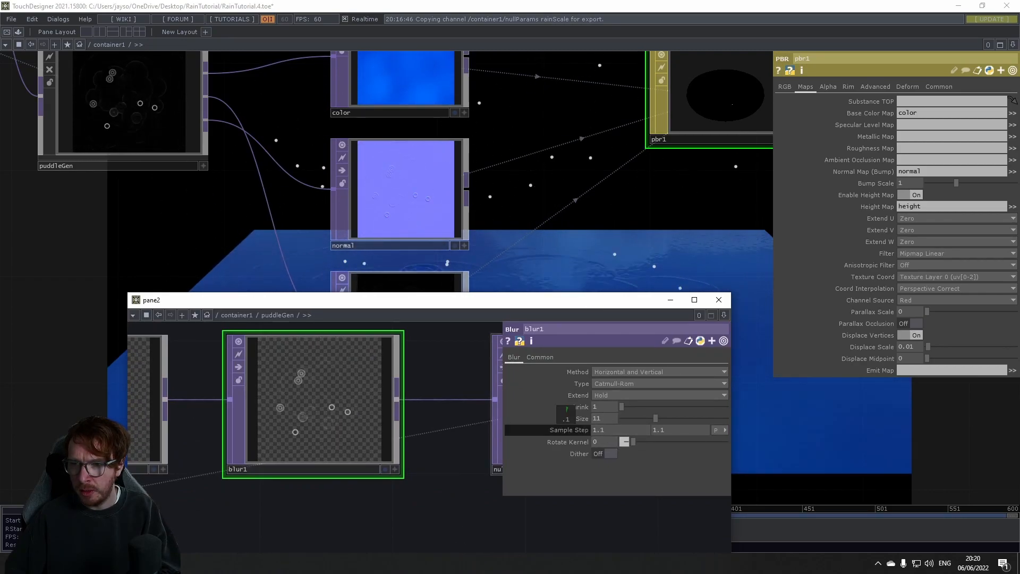
pyautogui.scroll(-3, 410, 383)
pyautogui.moveTo(552, 296); pyautogui.dragTo(579, 397)
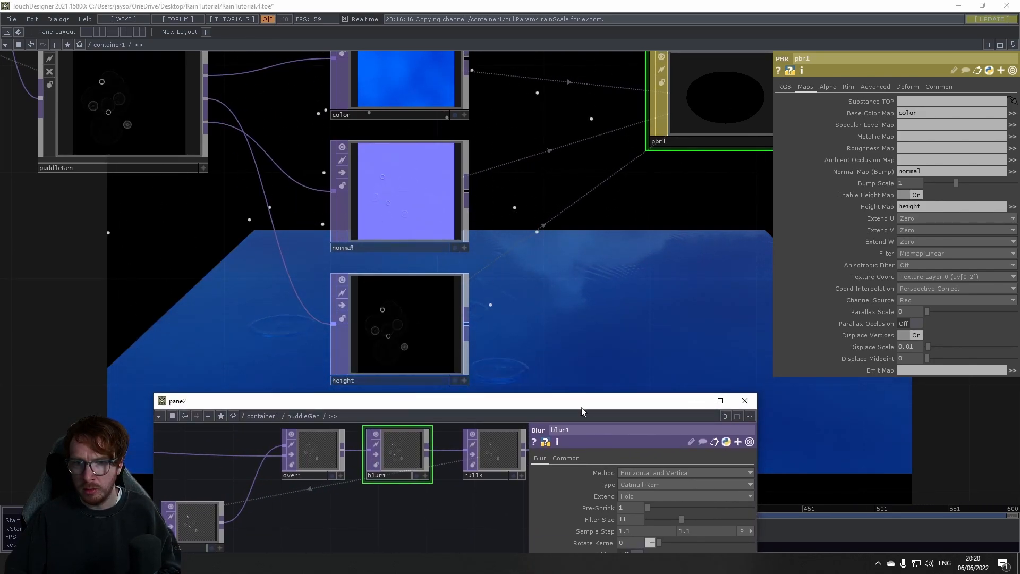
pyautogui.click(744, 401)
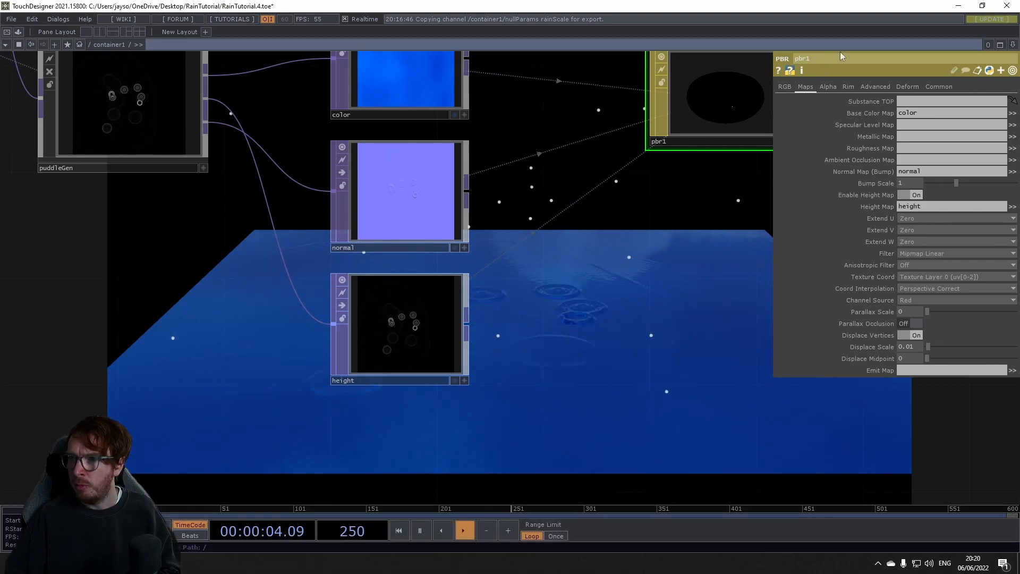
# Try a Bump Scale of 0.2 on pbr1's normal map and check its effect on the puddle surface
pyautogui.click(786, 87)
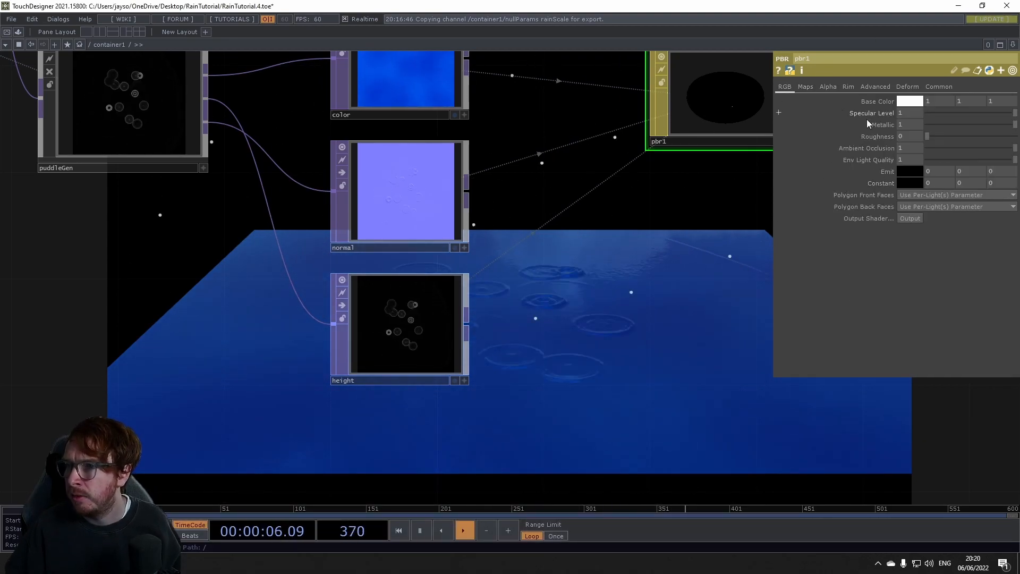
pyautogui.click(805, 87)
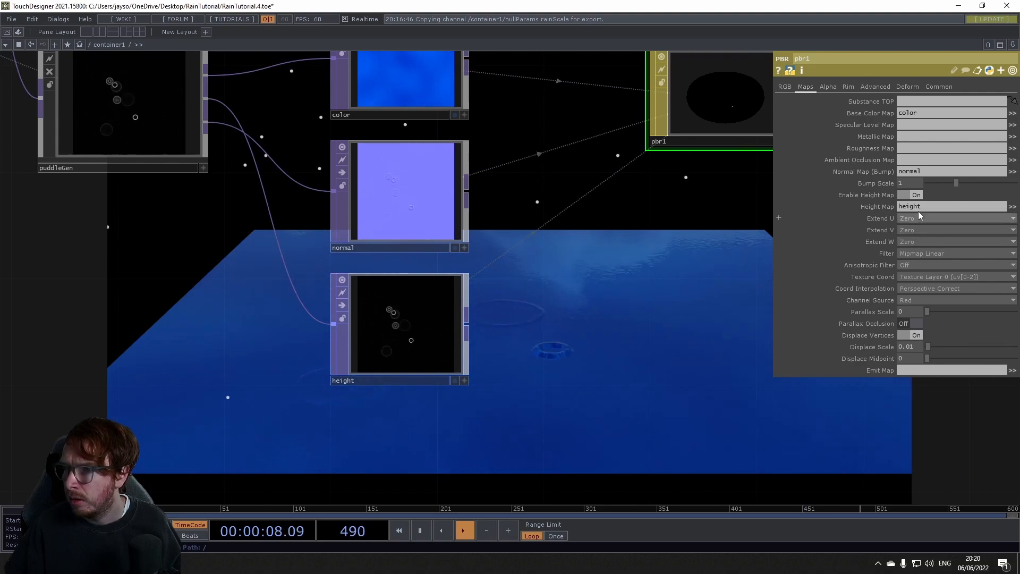
pyautogui.moveTo(955, 183); pyautogui.dragTo(934, 182)
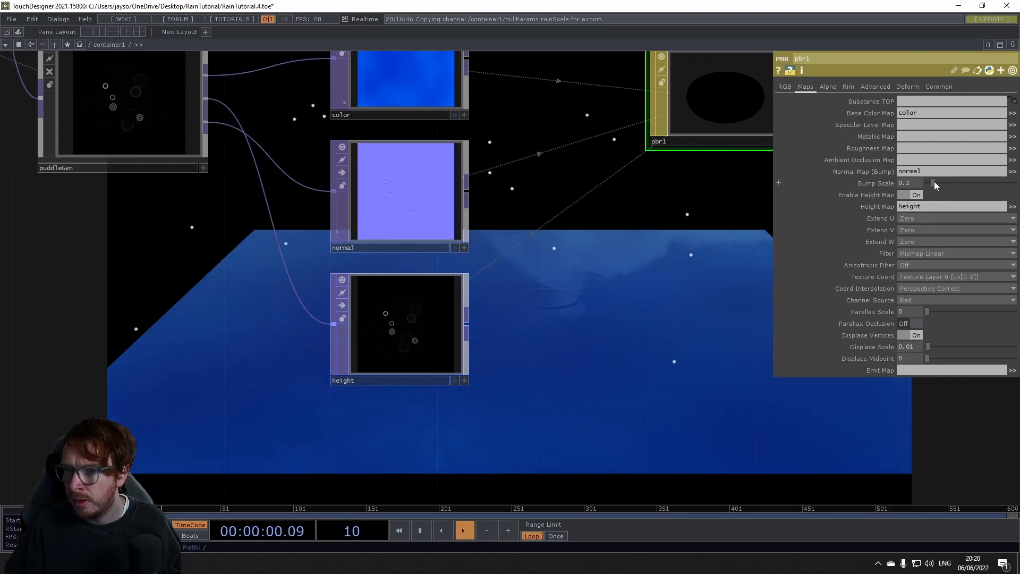
pyautogui.moveTo(536, 312); pyautogui.dragTo(361, 269)
pyautogui.moveTo(454, 315); pyautogui.dragTo(492, 284)
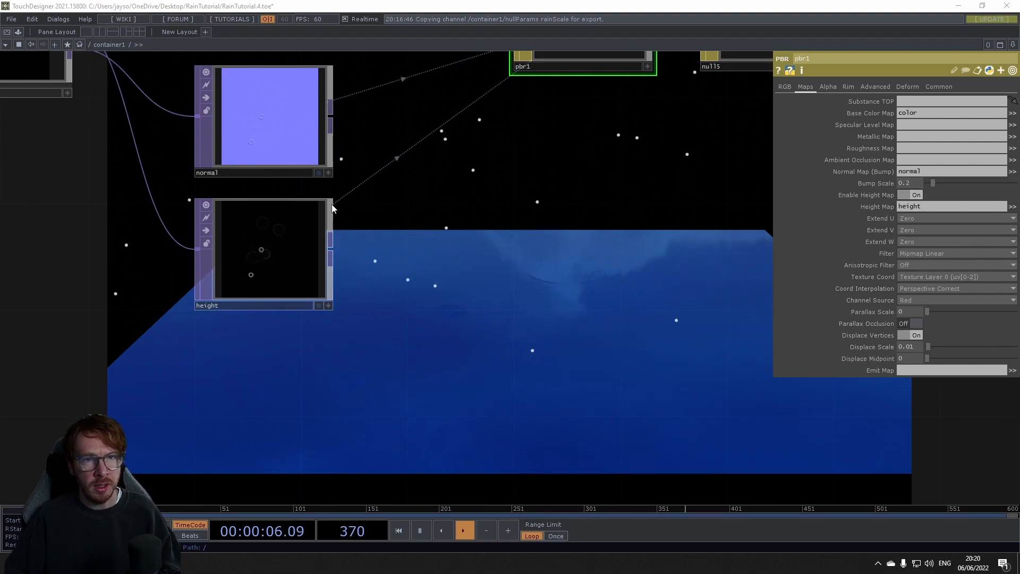
pyautogui.scroll(5, 226, 244)
pyautogui.scroll(-5, 246, 243)
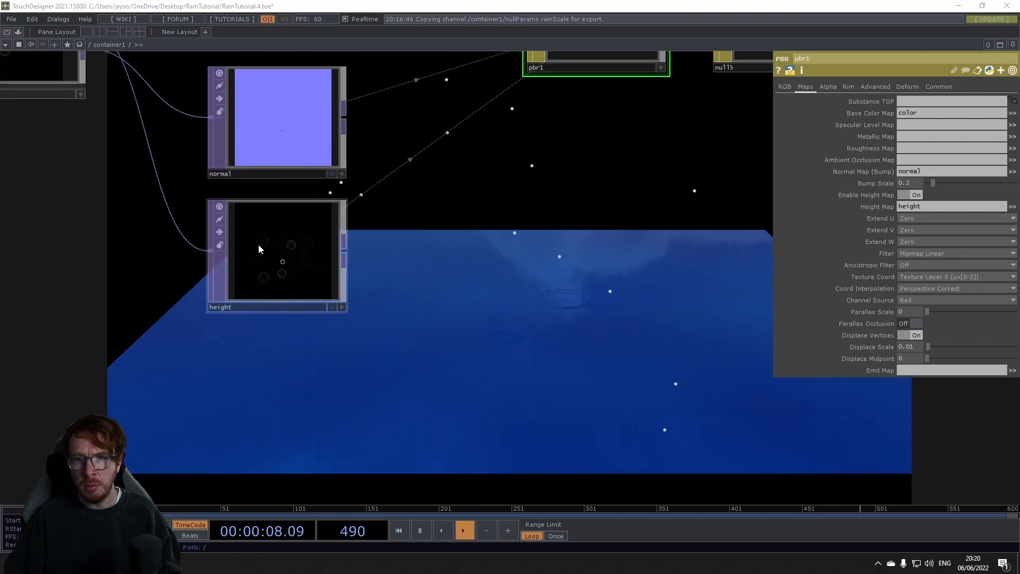
pyautogui.scroll(-5, 549, 291)
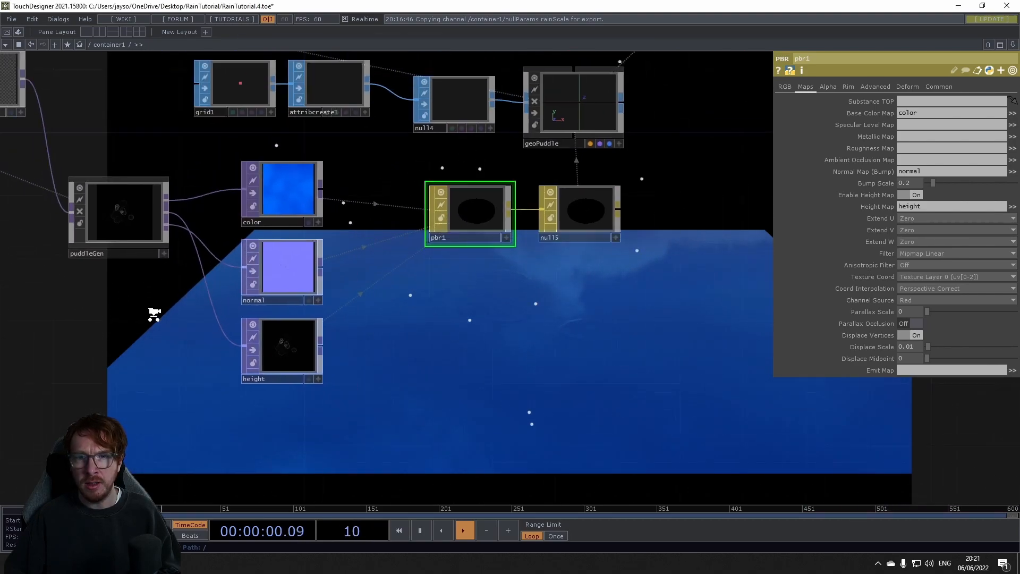
# Reset pbr1's Bump Scale to 1
pyautogui.moveTo(247, 331); pyautogui.dragTo(285, 335)
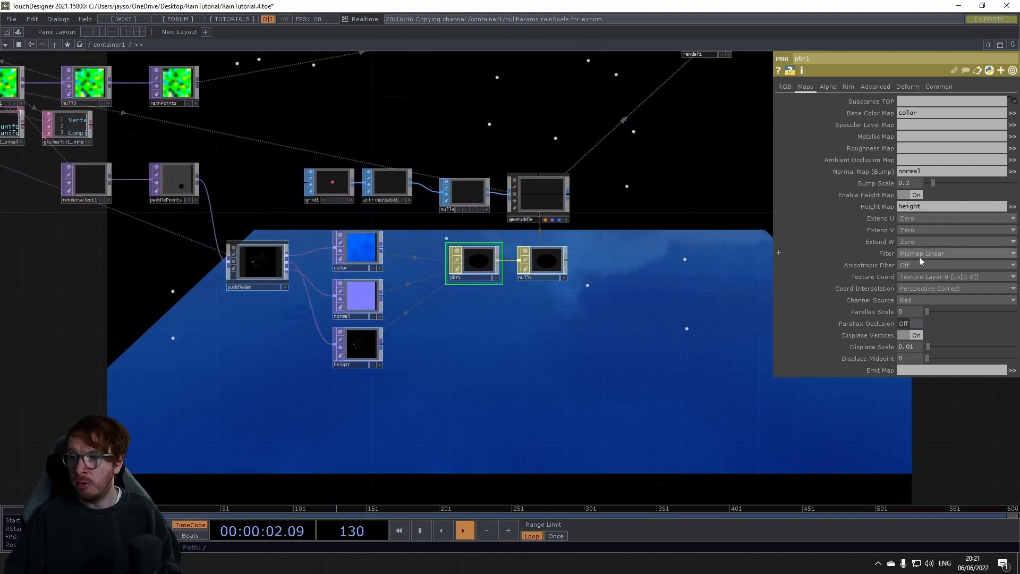
pyautogui.moveTo(911, 182); pyautogui.dragTo(857, 191)
pyautogui.write('1')
pyautogui.press('Return')
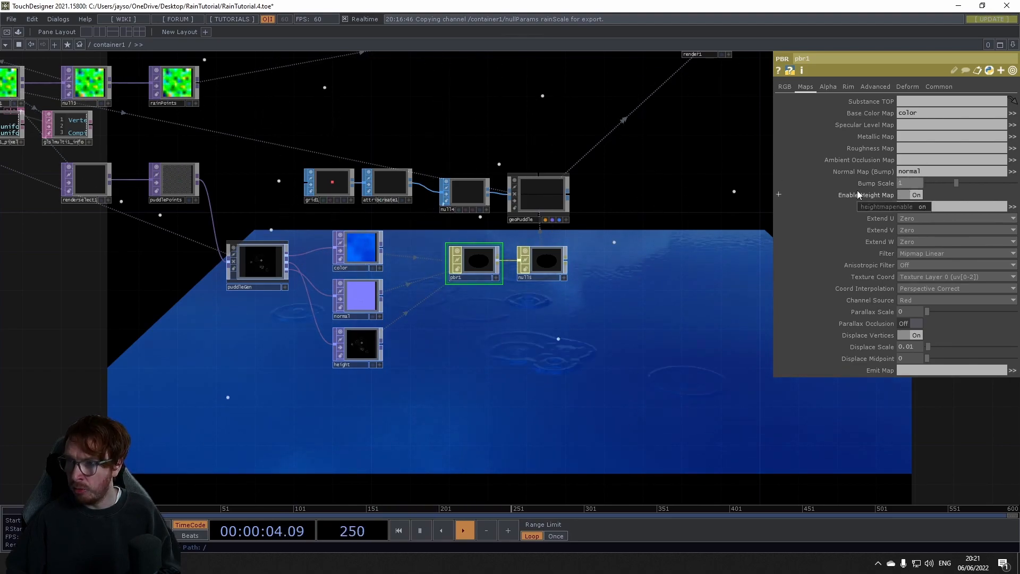
pyautogui.moveTo(641, 320)
pyautogui.mouseDown()
pyautogui.moveTo(527, 337)
pyautogui.moveTo(653, 320)
pyautogui.mouseUp()
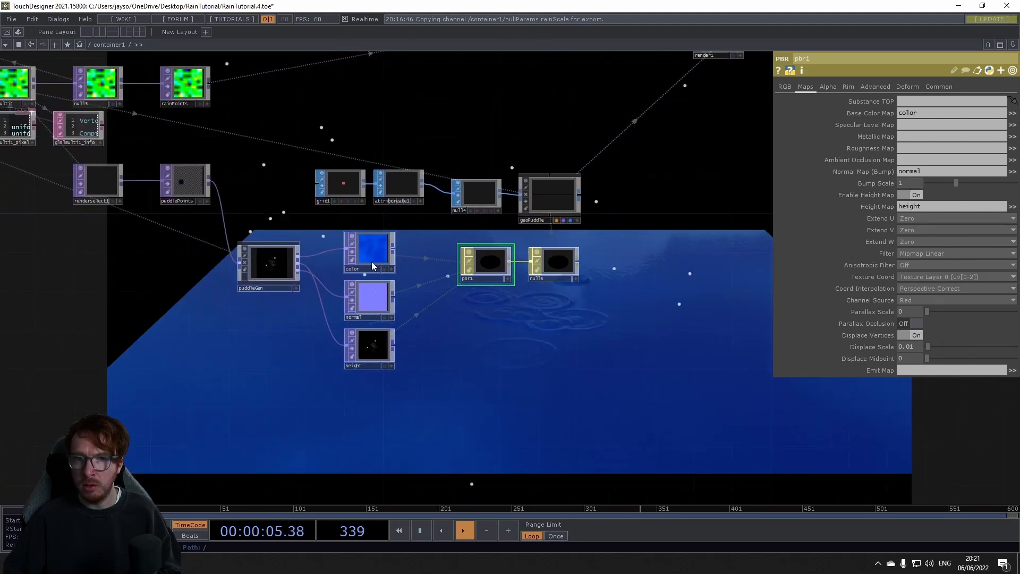
# Set the Uniform Scale of transform1 inside puddleGen to 0.05 and return to container1 to check the ripples with pbr1 selected
pyautogui.click(271, 271)
pyautogui.press('i')
pyautogui.moveTo(36, 260); pyautogui.dragTo(448, 260)
pyautogui.scroll(5, 259, 110)
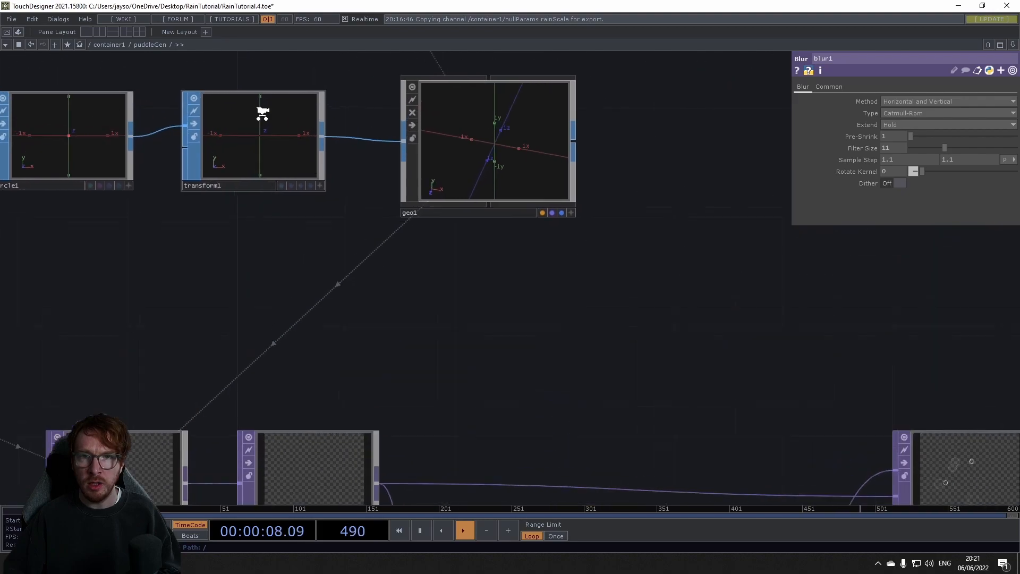
pyautogui.click(237, 125)
pyautogui.moveTo(268, 277); pyautogui.dragTo(325, 308)
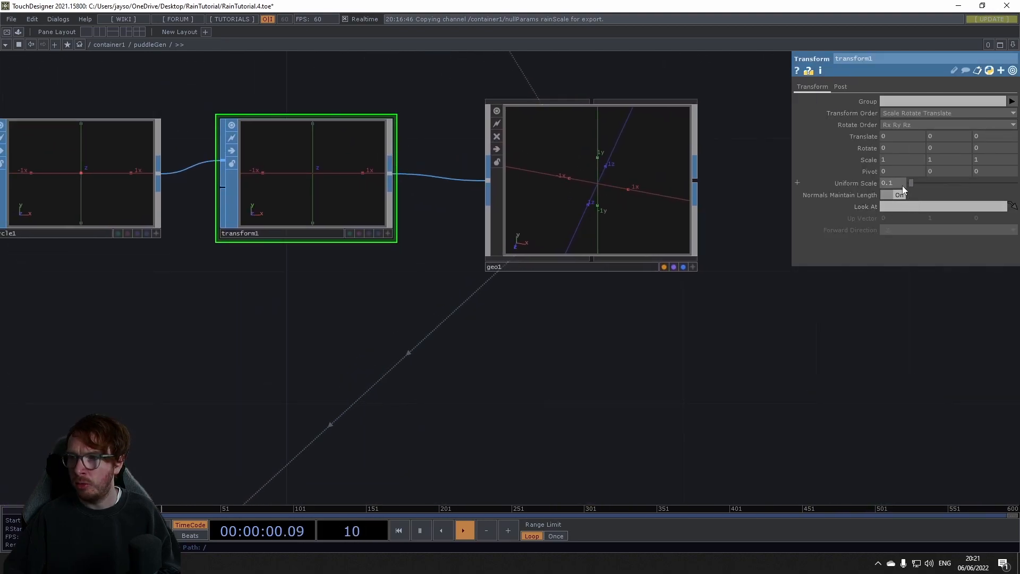
pyautogui.moveTo(898, 184); pyautogui.dragTo(893, 171, button='middle')
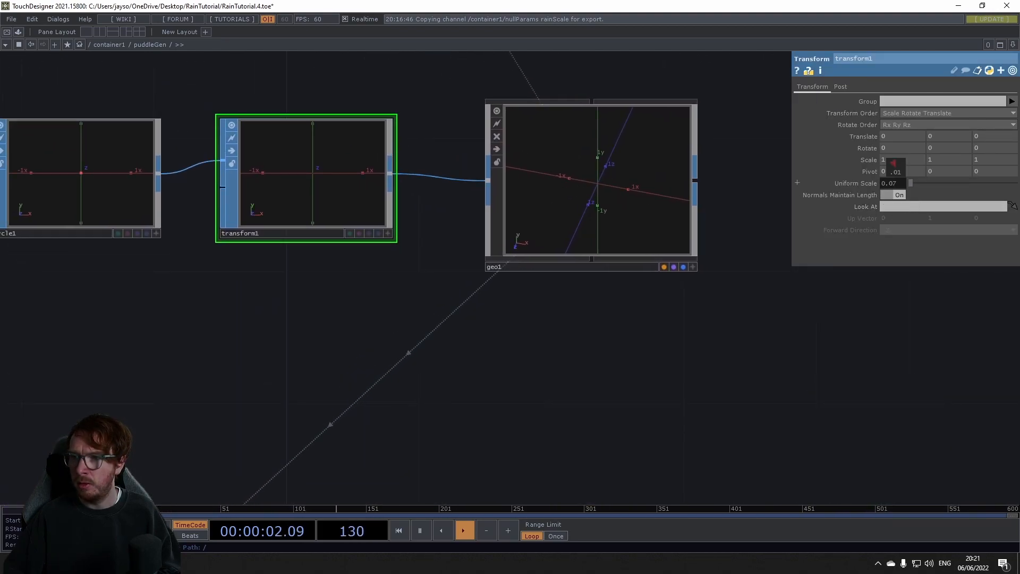
pyautogui.click(120, 45)
pyautogui.moveTo(525, 383); pyautogui.dragTo(490, 351)
pyautogui.scroll(4, 455, 257)
pyautogui.click(438, 183)
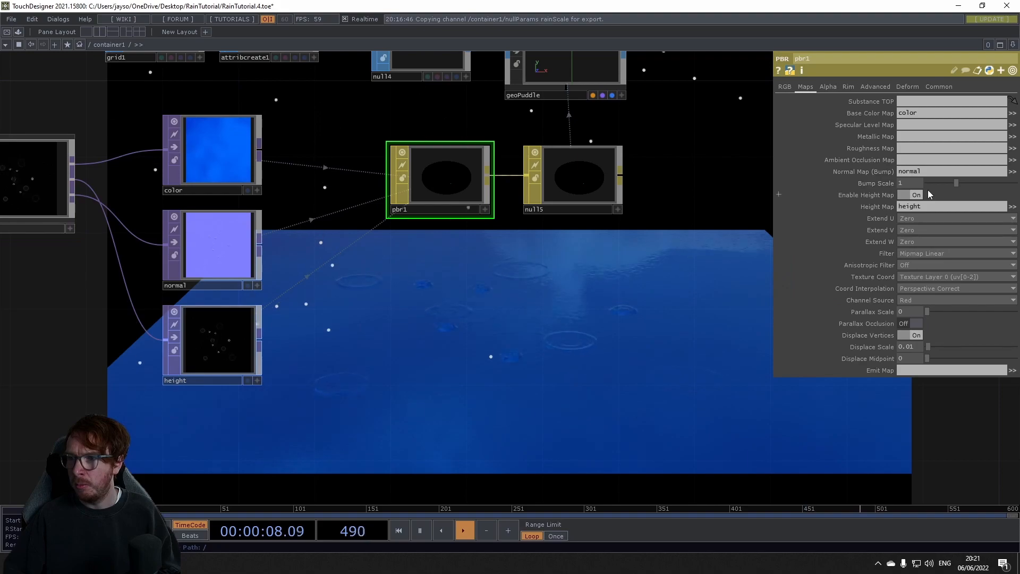
# Set the Uniform Scale of transform1 inside puddleGen to 0.01 and return to container1
pyautogui.moveTo(405, 309); pyautogui.dragTo(663, 312)
pyautogui.click(283, 197)
pyautogui.press('i')
pyautogui.moveTo(148, 309); pyautogui.dragTo(391, 314)
pyautogui.scroll(-5, 457, 315)
pyautogui.scroll(6, 371, 312)
pyautogui.scroll(2, 354, 297)
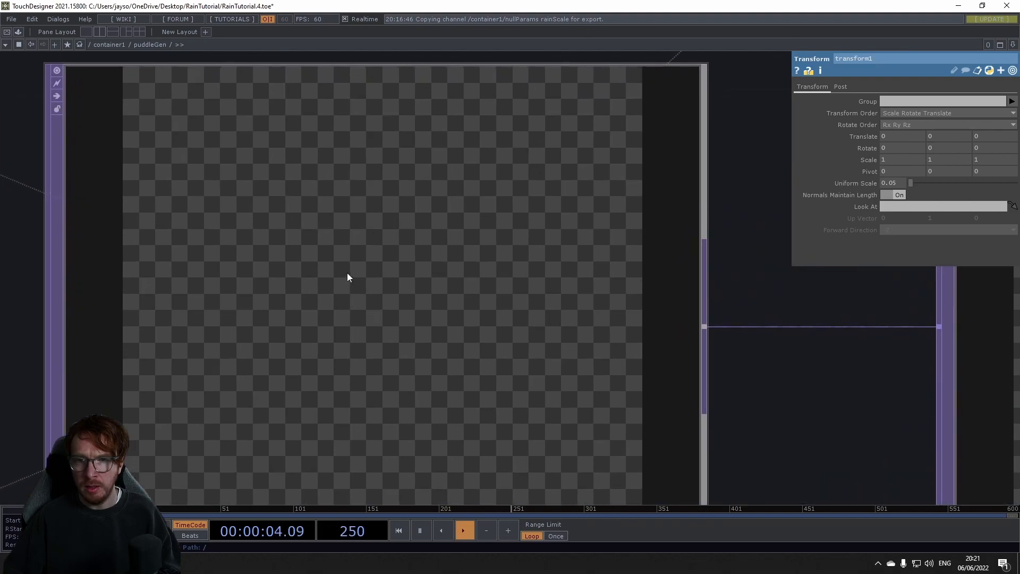
pyautogui.scroll(-7, 346, 278)
pyautogui.moveTo(444, 173); pyautogui.dragTo(451, 159, button='middle')
pyautogui.moveTo(460, 154)
pyautogui.mouseDown()
pyautogui.moveTo(460, 141)
pyautogui.moveTo(454, 165)
pyautogui.mouseUp()
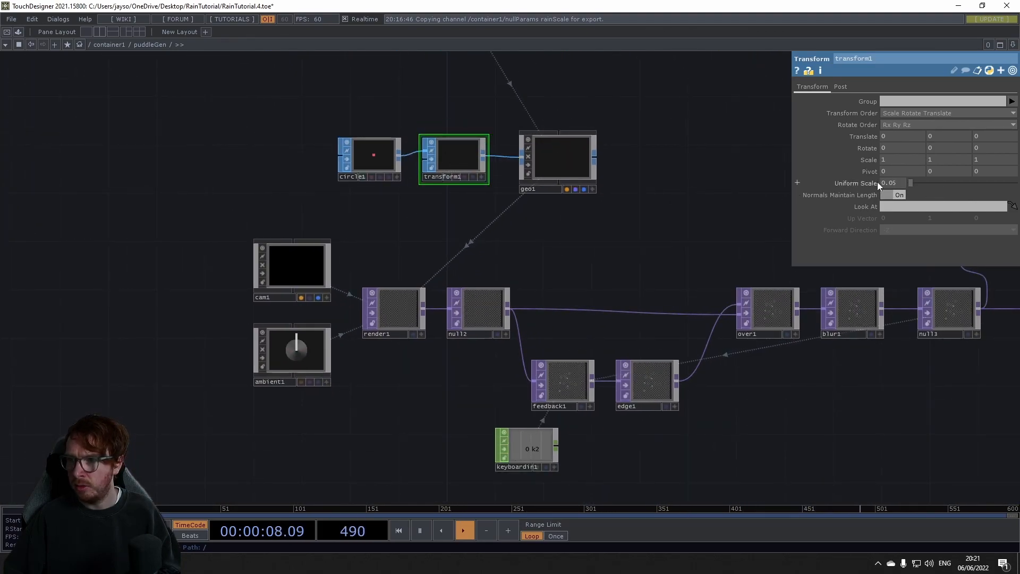
pyautogui.moveTo(900, 182)
pyautogui.mouseDown(button='middle')
pyautogui.moveTo(899, 196)
pyautogui.moveTo(894, 172)
pyautogui.mouseUp(button='middle')
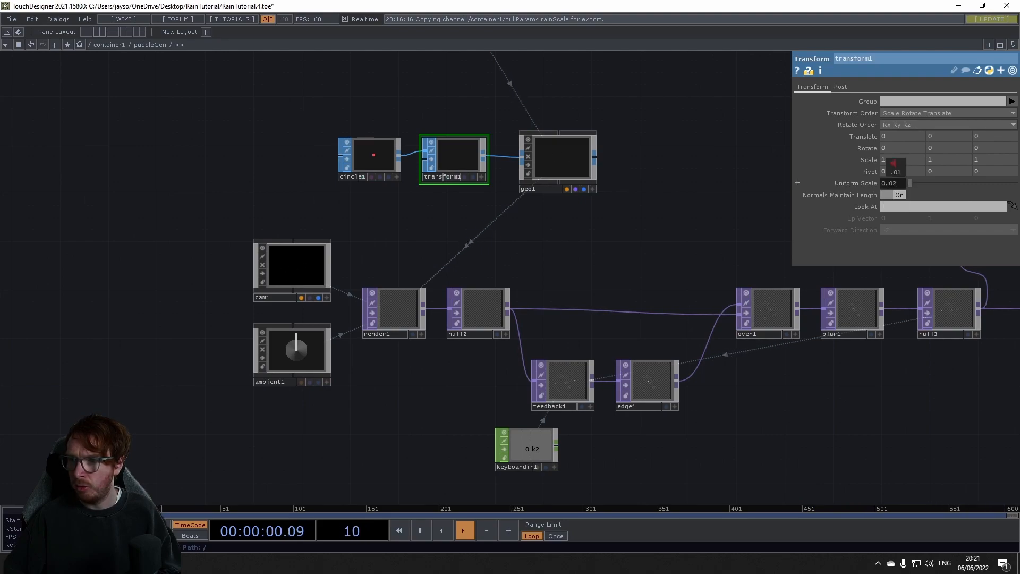
pyautogui.scroll(10, 393, 311)
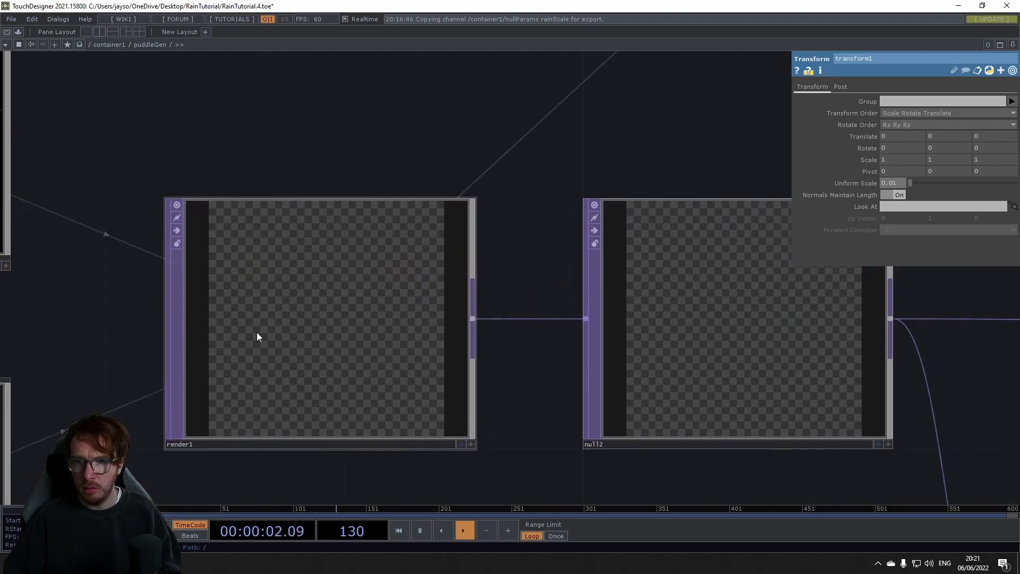
pyautogui.scroll(-5, 268, 317)
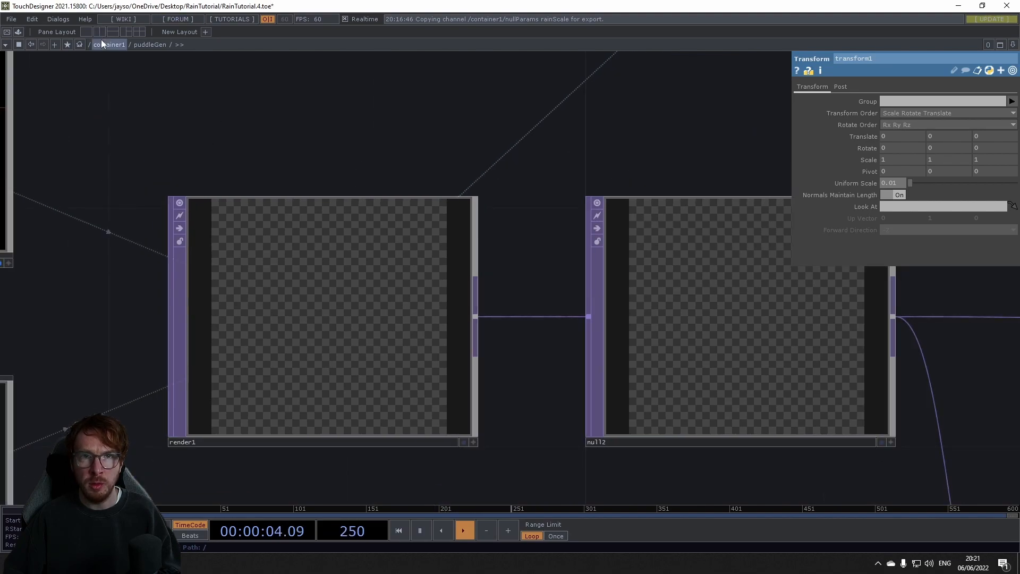
pyautogui.click(101, 44)
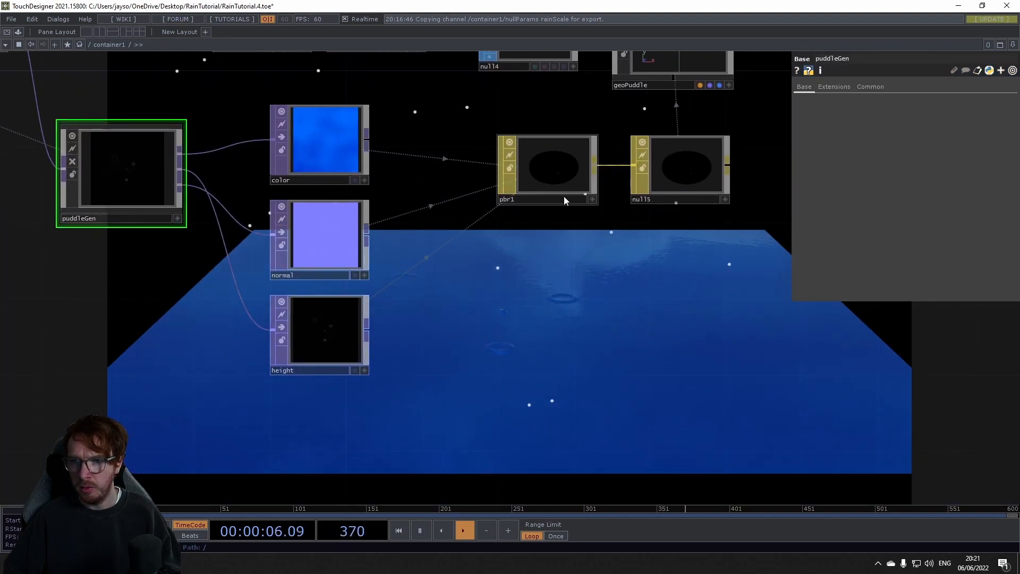
# Examine pbr1's map settings and the ripples they produce on the puddle surface
pyautogui.click(563, 198)
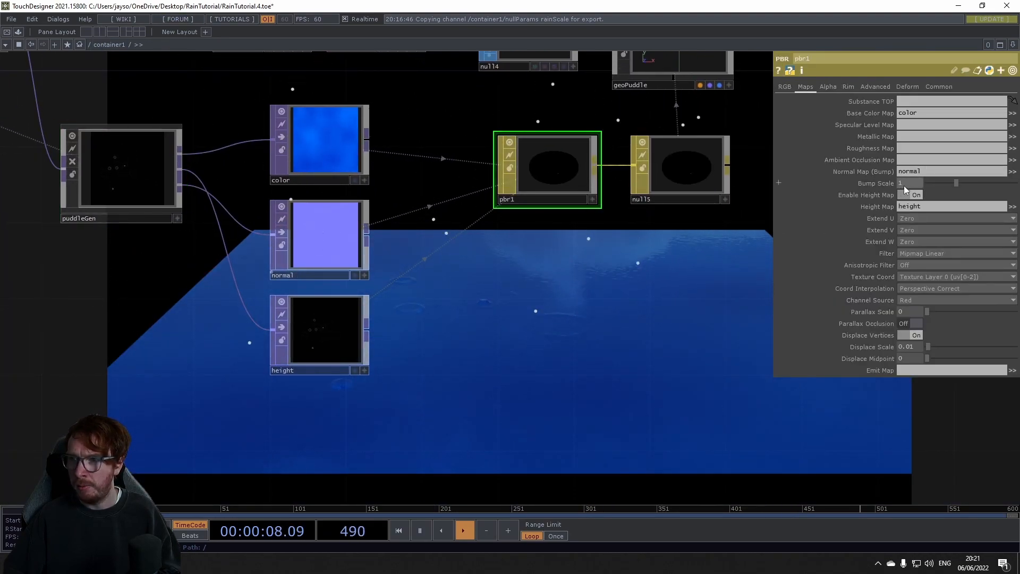
pyautogui.moveTo(432, 424); pyautogui.dragTo(370, 312)
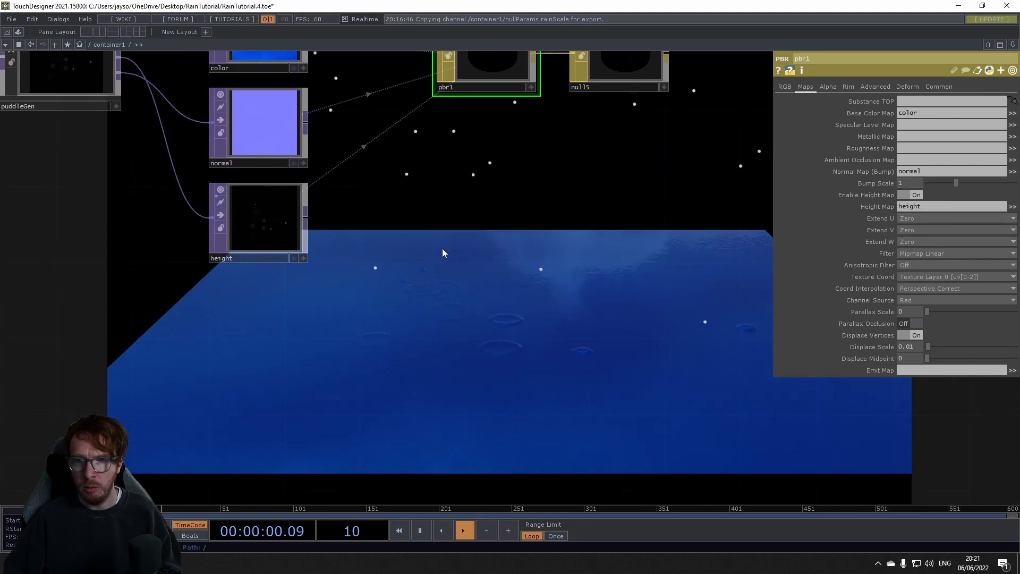
pyautogui.scroll(-8, 530, 321)
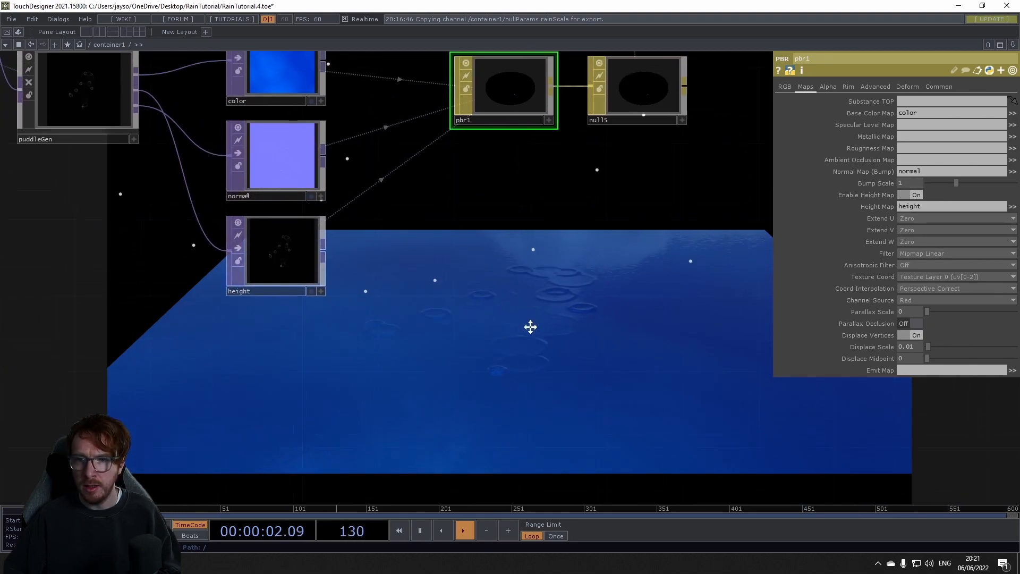
pyautogui.moveTo(385, 157); pyautogui.dragTo(439, 291)
pyautogui.moveTo(368, 294); pyautogui.dragTo(342, 244)
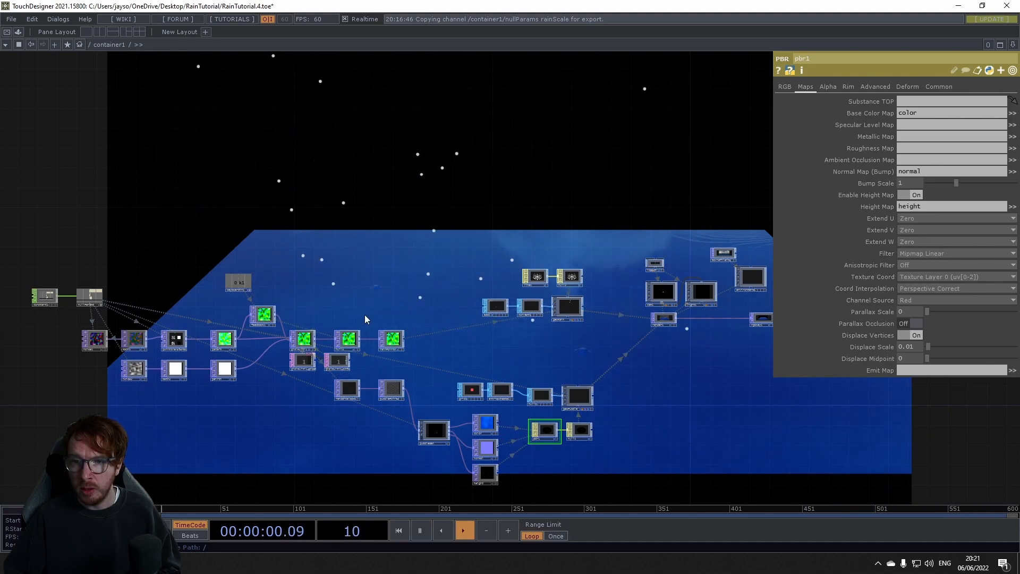
# Set the Point Size Multiplier of the rain's line1 material to 0.55
pyautogui.moveTo(192, 279); pyautogui.dragTo(306, 276)
pyautogui.scroll(6, 340, 248)
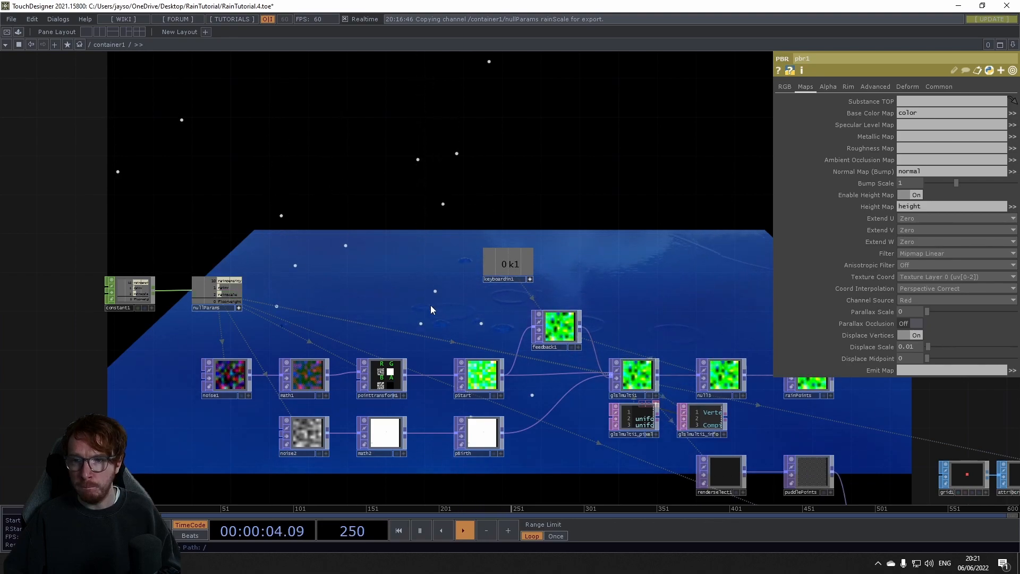
pyautogui.moveTo(563, 275); pyautogui.dragTo(376, 213)
pyautogui.moveTo(680, 194); pyautogui.dragTo(380, 193)
pyautogui.moveTo(612, 152); pyautogui.dragTo(448, 224)
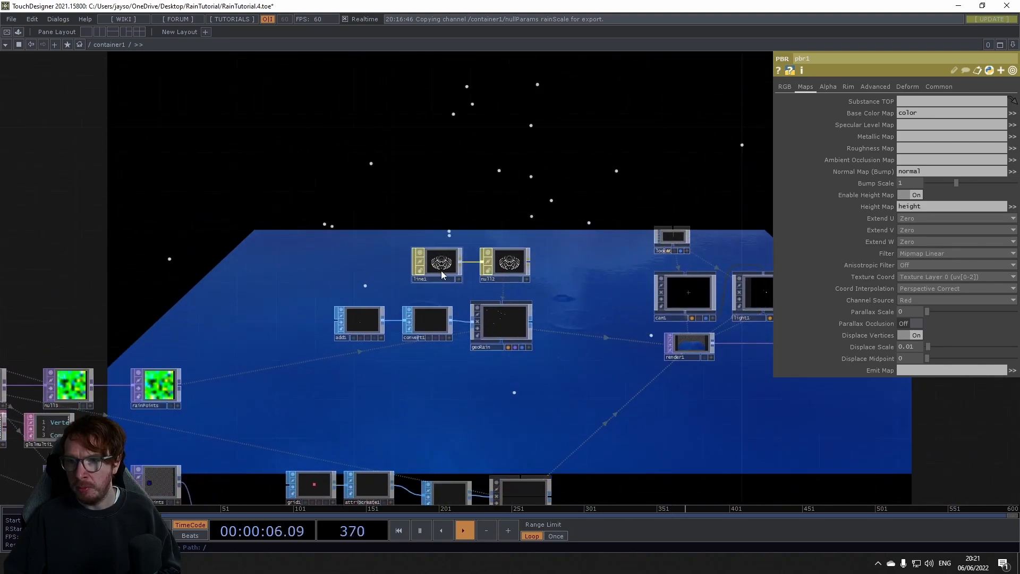
pyautogui.click(451, 266)
pyautogui.moveTo(498, 199); pyautogui.dragTo(444, 275)
pyautogui.moveTo(444, 276); pyautogui.dragTo(385, 349, button='middle')
pyautogui.scroll(3, 385, 349)
pyautogui.moveTo(365, 312); pyautogui.dragTo(247, 339)
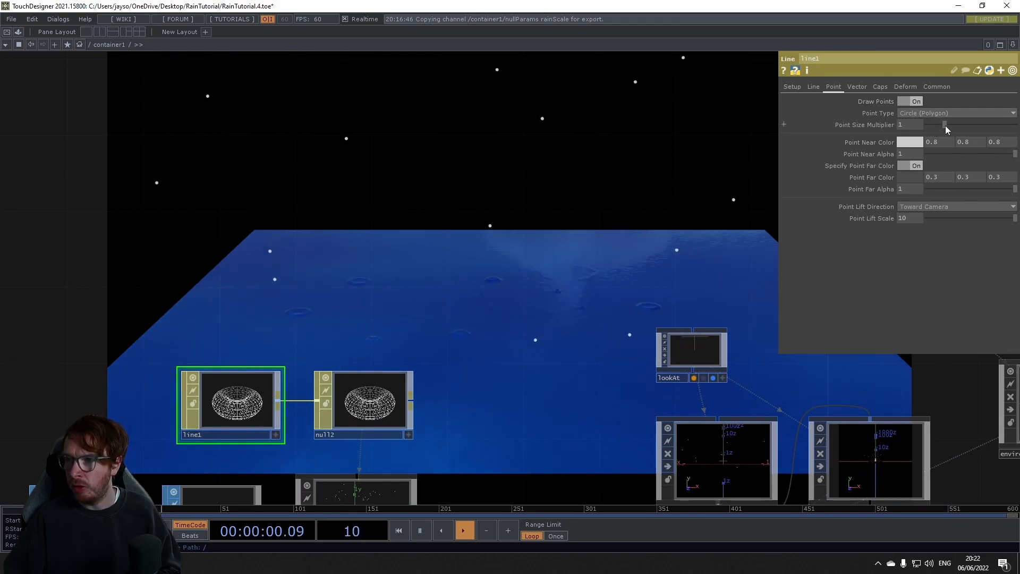
pyautogui.moveTo(936, 125); pyautogui.dragTo(938, 125)
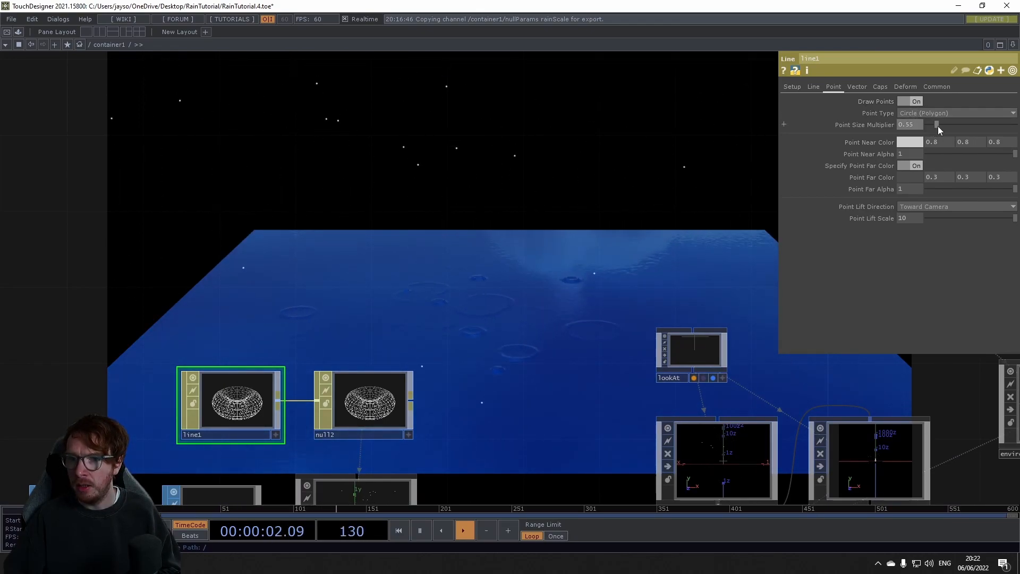
# Try a floorHeight of -0.3 in constant1 and check whether the puddle plane follows it
pyautogui.moveTo(395, 281); pyautogui.dragTo(571, 246)
pyautogui.scroll(-5, 553, 242)
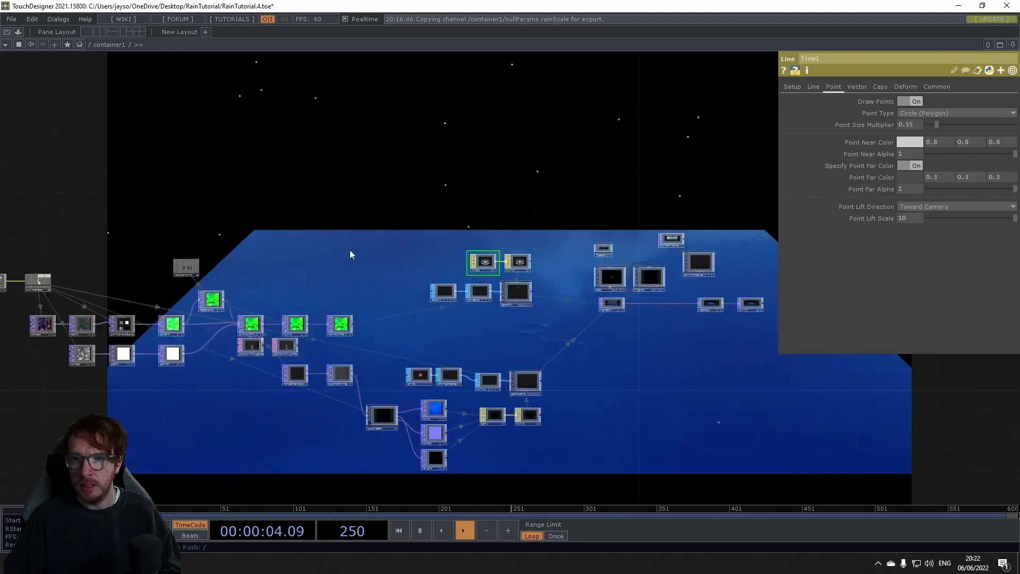
pyautogui.moveTo(265, 255); pyautogui.dragTo(498, 250)
pyautogui.scroll(5, 314, 278)
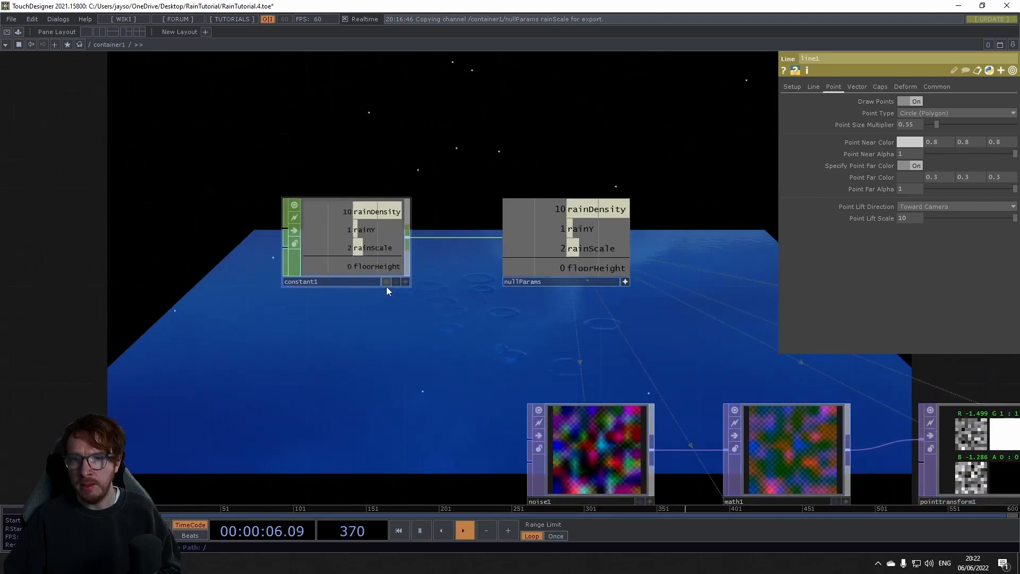
pyautogui.click(370, 245)
pyautogui.moveTo(325, 346); pyautogui.dragTo(120, 346)
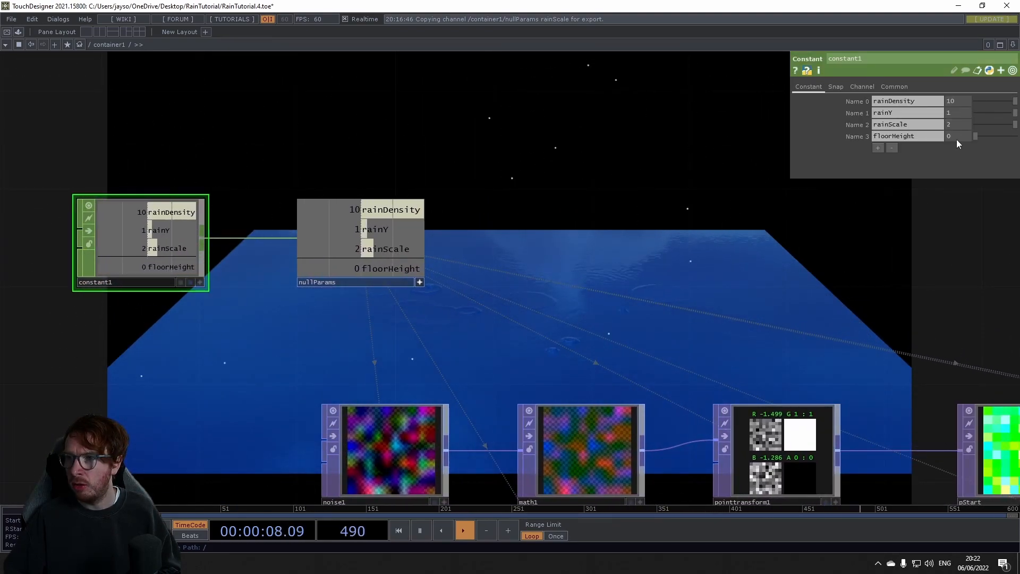
pyautogui.moveTo(956, 138); pyautogui.dragTo(938, 125, button='middle')
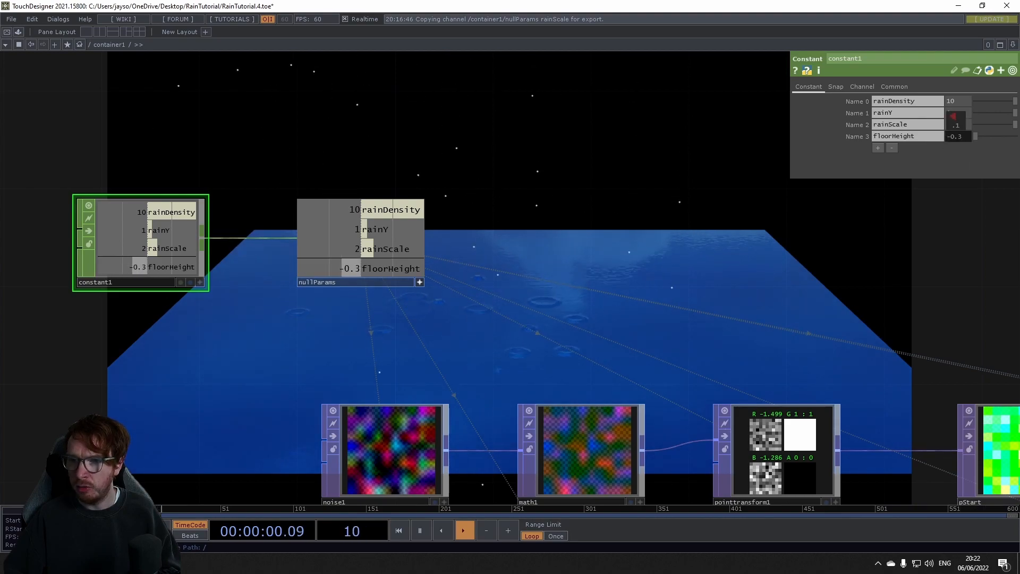
pyautogui.scroll(-5, 717, 264)
# Link geoPuddle's Translate Y to the floorHeight channel of nullParams
pyautogui.moveTo(738, 265); pyautogui.dragTo(434, 251)
pyautogui.scroll(-1, 658, 258)
pyautogui.moveTo(695, 235); pyautogui.dragTo(487, 123)
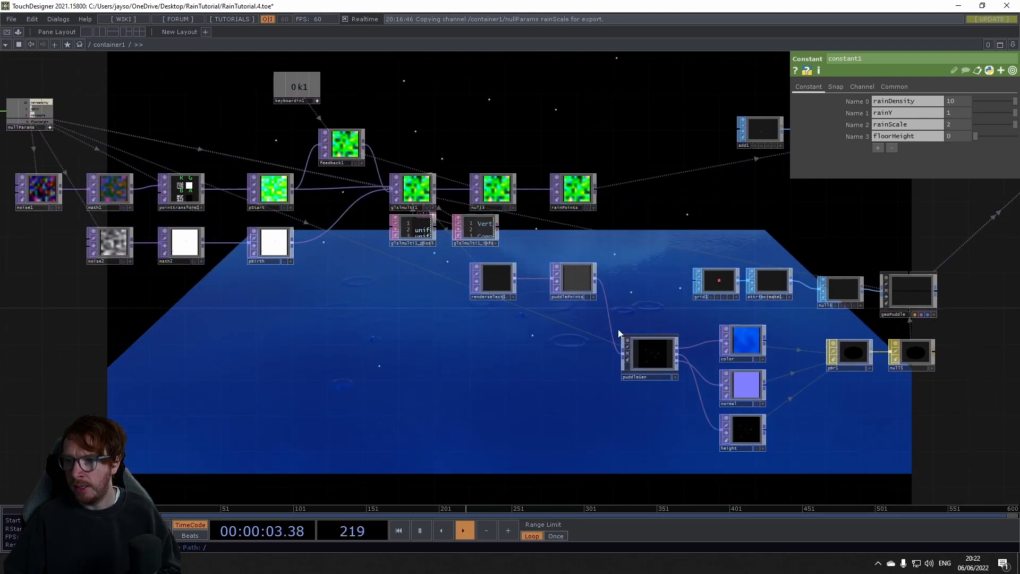
pyautogui.click(659, 353)
pyautogui.moveTo(701, 222); pyautogui.dragTo(472, 250)
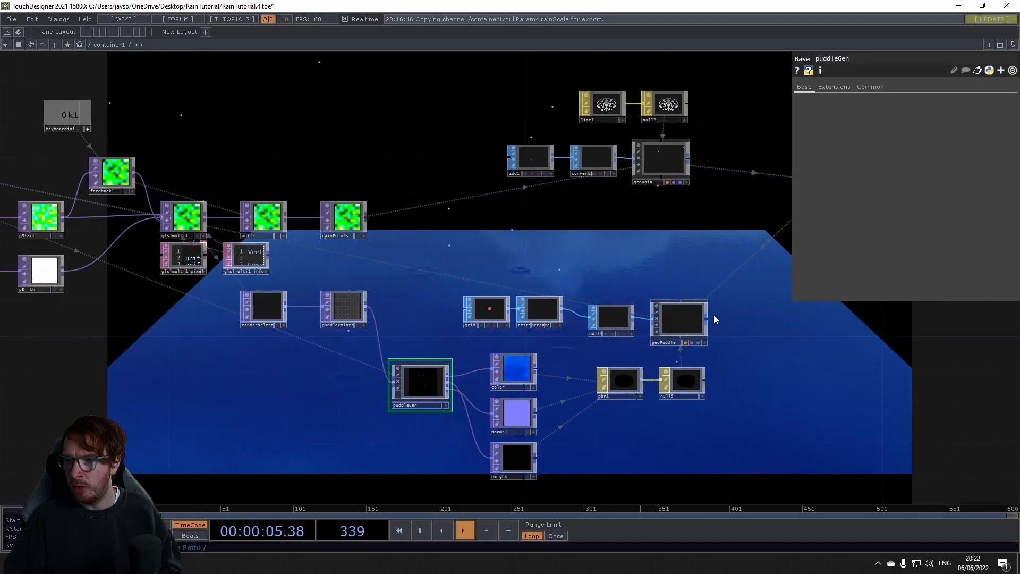
pyautogui.click(674, 314)
pyautogui.moveTo(467, 201); pyautogui.dragTo(686, 262)
pyautogui.moveTo(565, 199); pyautogui.dragTo(844, 240)
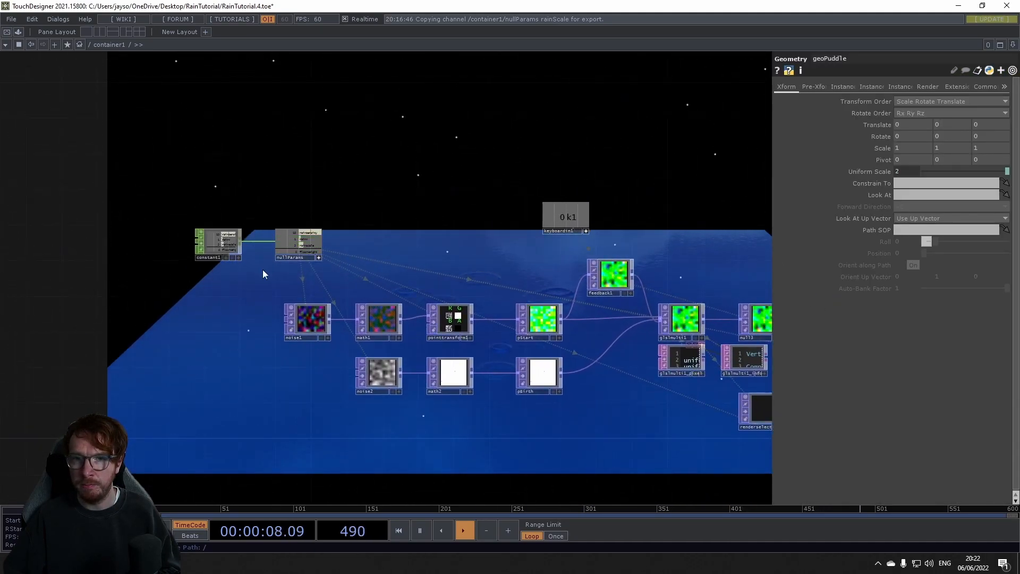
pyautogui.scroll(5, 263, 273)
pyautogui.moveTo(947, 129); pyautogui.dragTo(958, 122)
pyautogui.click(958, 122)
# Try varying constant1's floorHeight to test the puddle plane's linked height
pyautogui.scroll(-3, 457, 224)
pyautogui.moveTo(512, 230); pyautogui.dragTo(418, 238)
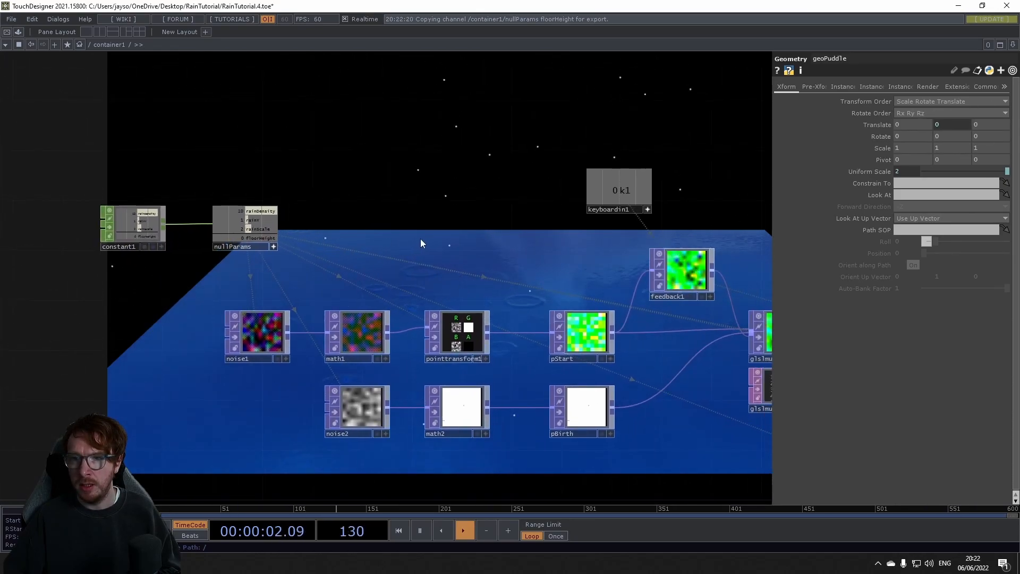
pyautogui.click(160, 246)
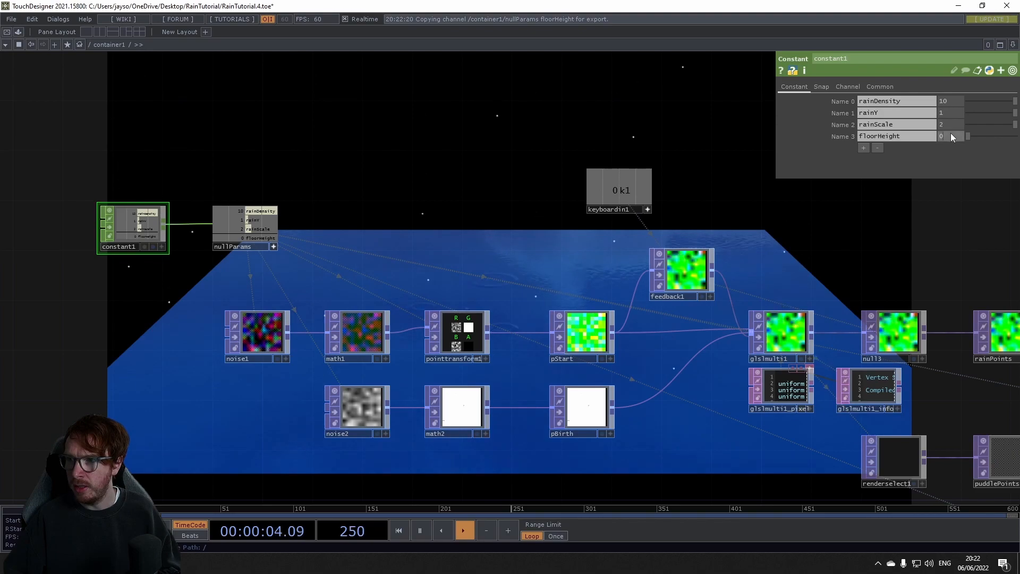
pyautogui.moveTo(950, 137); pyautogui.dragTo(945, 93, button='middle')
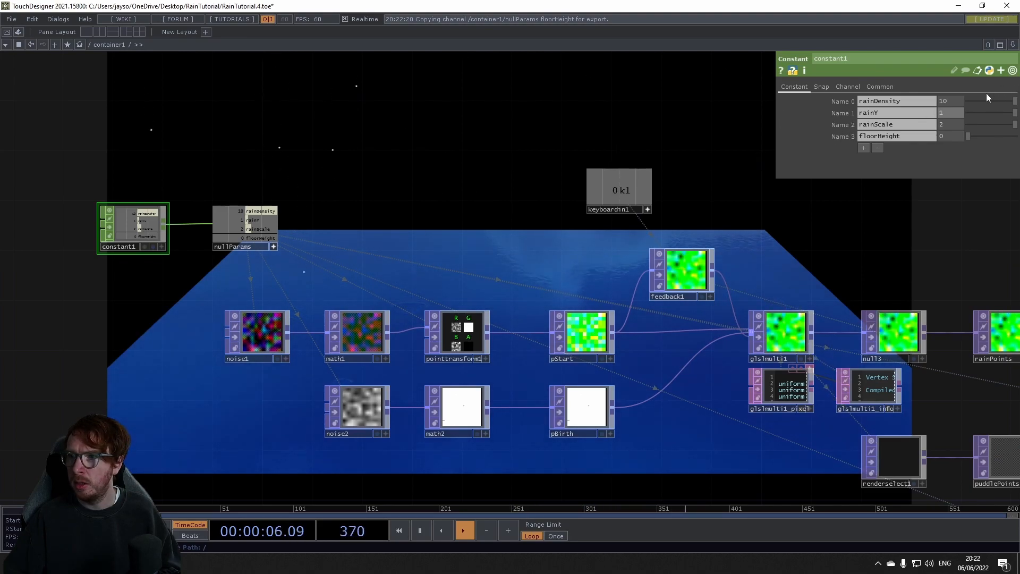
# Raise rainDensity in constant1 to 40 and check the rain and ripples on the puddle
pyautogui.moveTo(961, 85); pyautogui.dragTo(956, 83, button='middle')
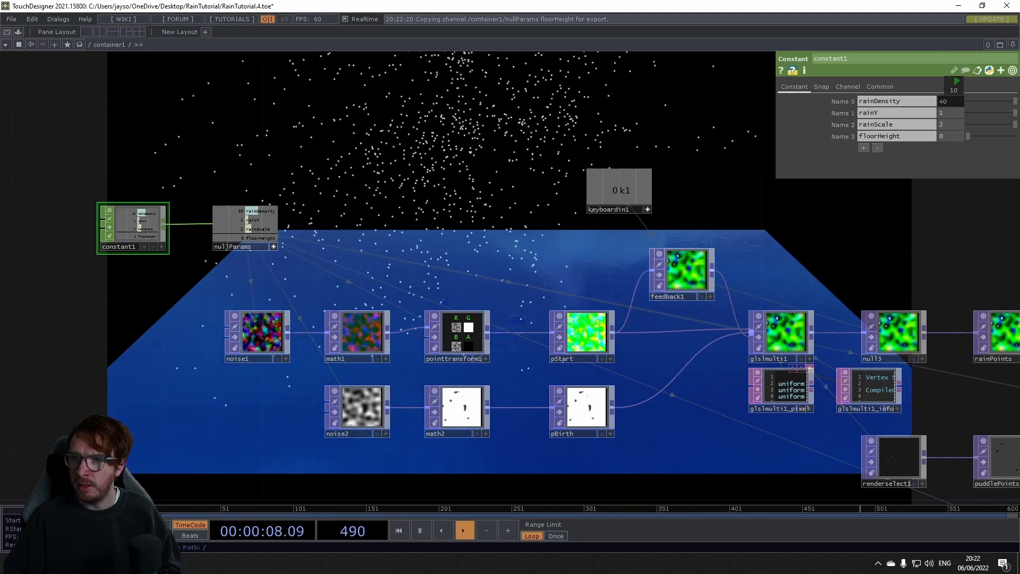
pyautogui.moveTo(438, 248); pyautogui.dragTo(397, 354)
pyautogui.moveTo(466, 260); pyautogui.dragTo(486, 295)
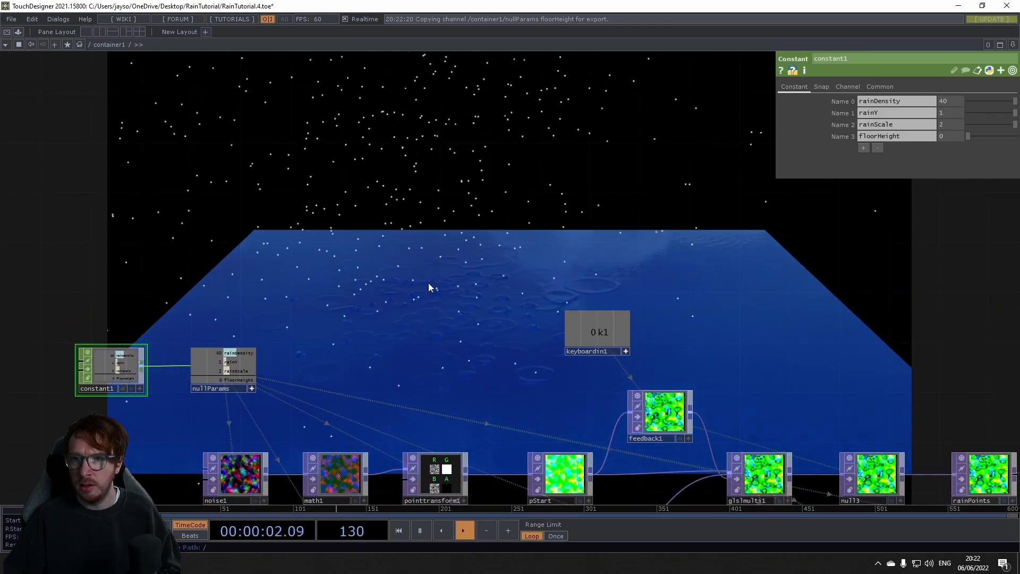
pyautogui.moveTo(417, 285); pyautogui.dragTo(436, 298)
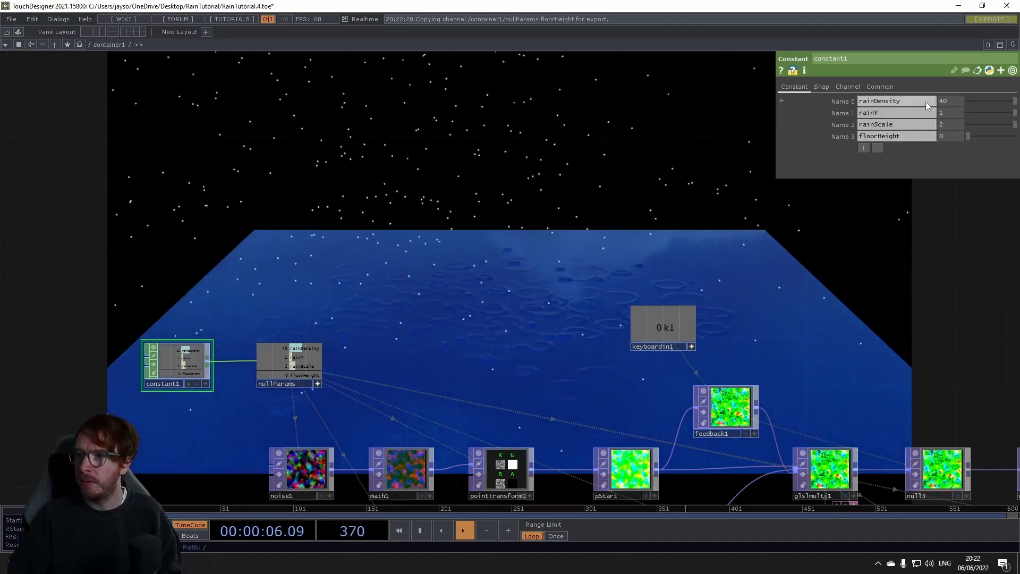
# Set noise2's Period to 10 and check how the rain is distributed over the puddle
pyautogui.moveTo(469, 136); pyautogui.dragTo(494, 22)
pyautogui.moveTo(448, 148); pyautogui.dragTo(387, 40)
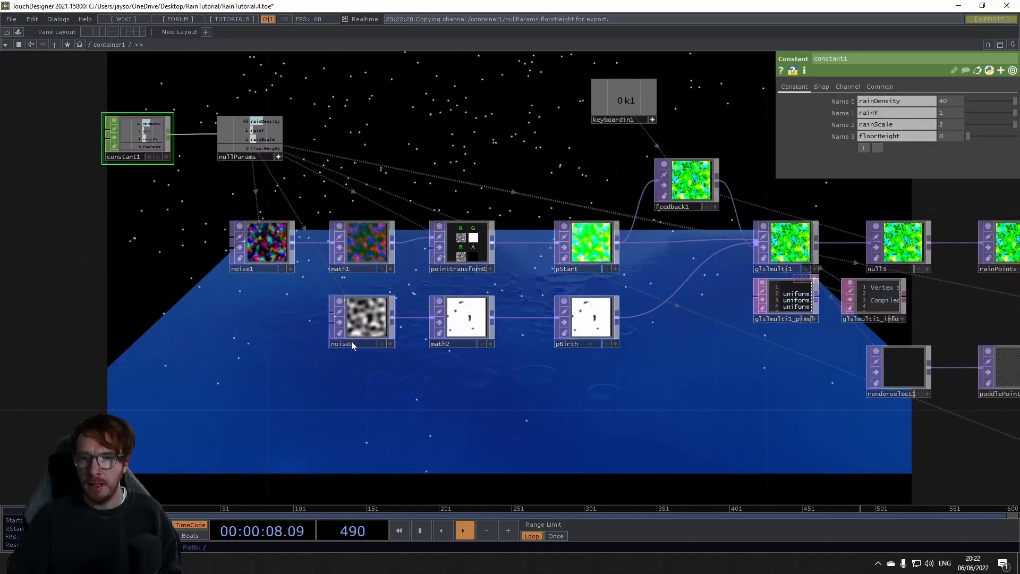
pyautogui.scroll(4, 355, 340)
pyautogui.click(404, 288)
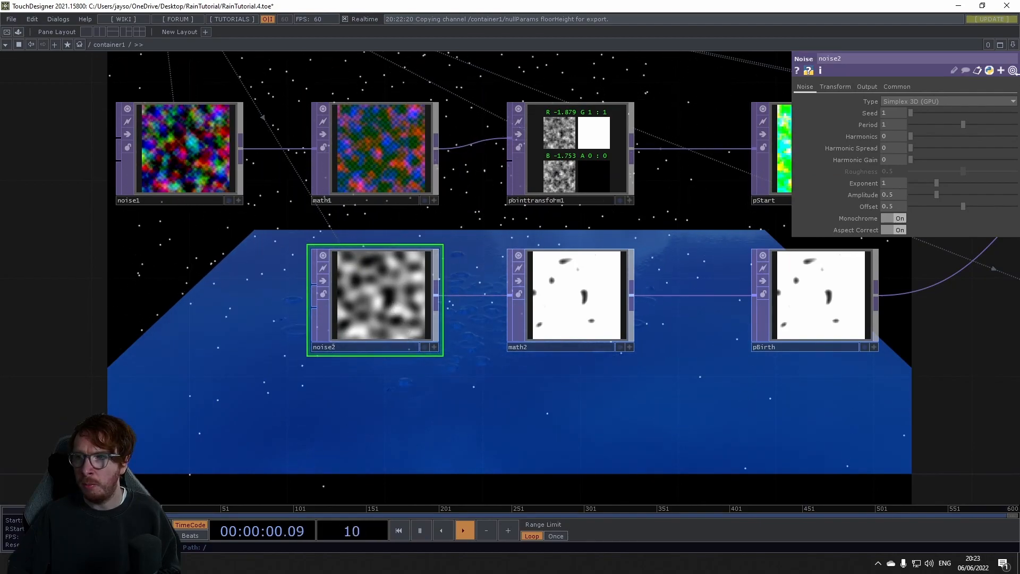
pyautogui.moveTo(892, 120); pyautogui.dragTo(895, 109)
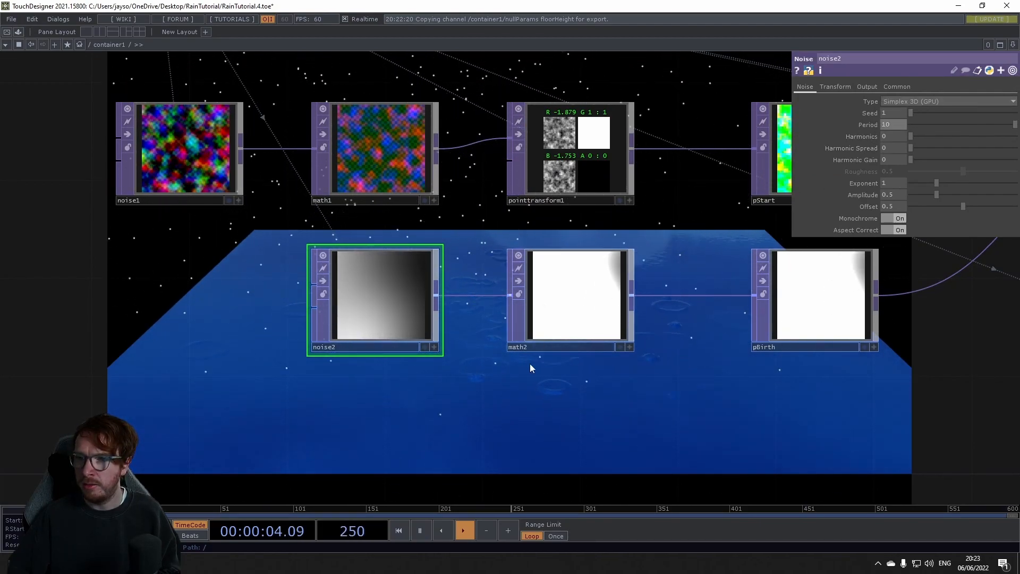
pyautogui.moveTo(556, 395); pyautogui.dragTo(492, 395)
pyautogui.moveTo(601, 386); pyautogui.dragTo(519, 321)
pyautogui.moveTo(541, 390); pyautogui.dragTo(525, 182)
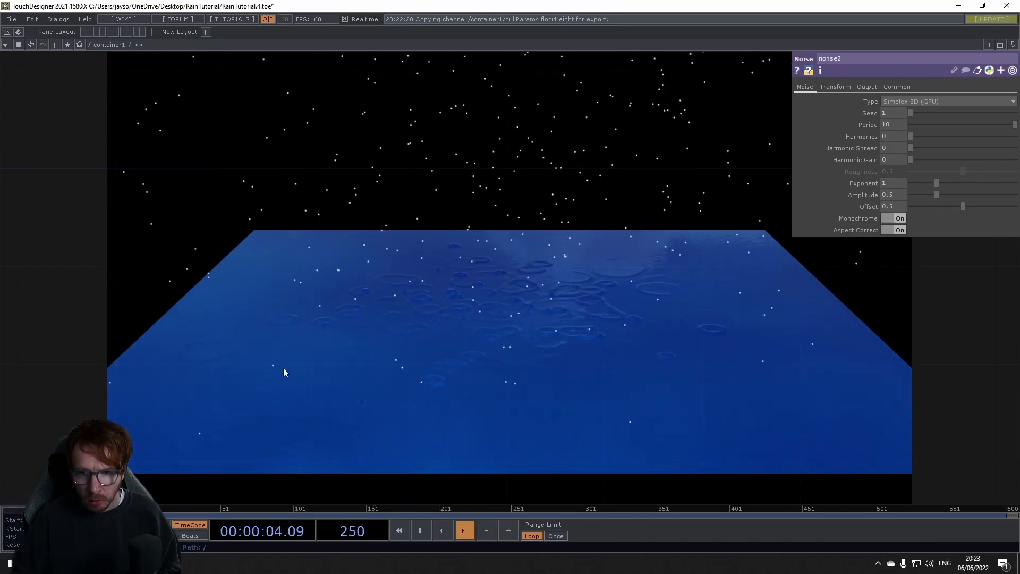
# Inspect the translate and scale values of pointtransform1 that position the rain's starting points
pyautogui.scroll(-4, 585, 297)
pyautogui.moveTo(557, 348); pyautogui.dragTo(524, 421)
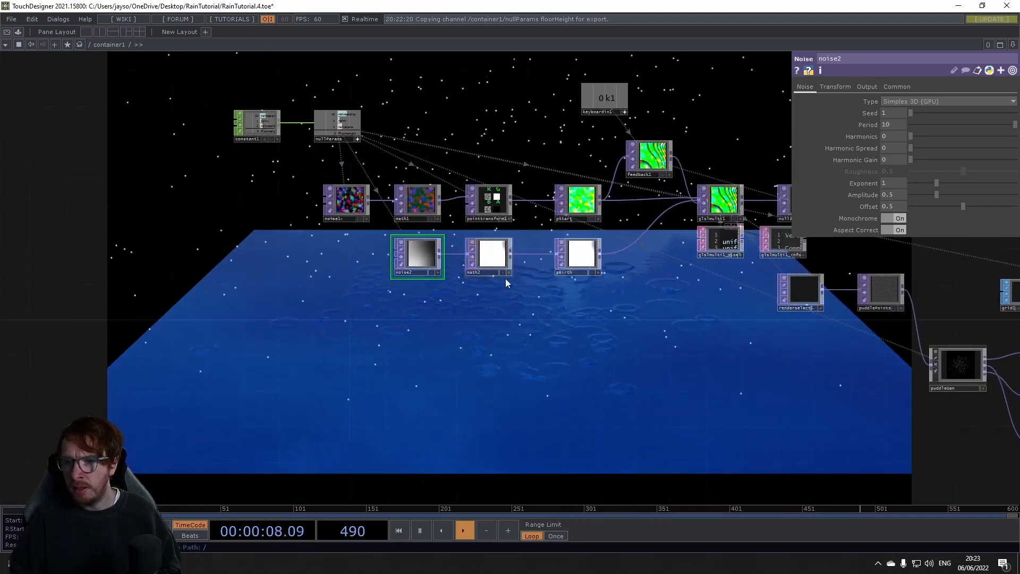
pyautogui.click(491, 204)
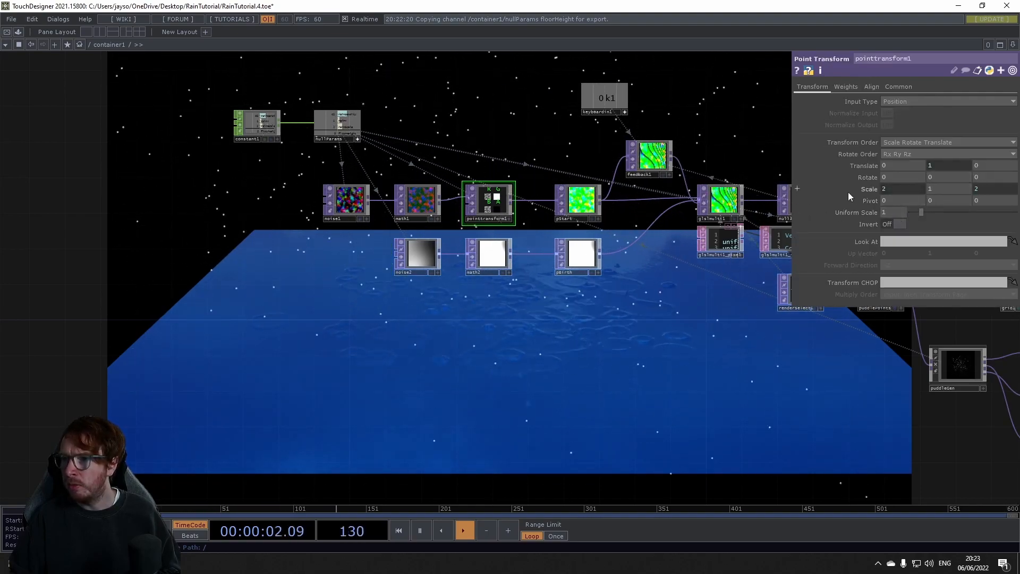
pyautogui.moveTo(683, 319); pyautogui.dragTo(445, 316)
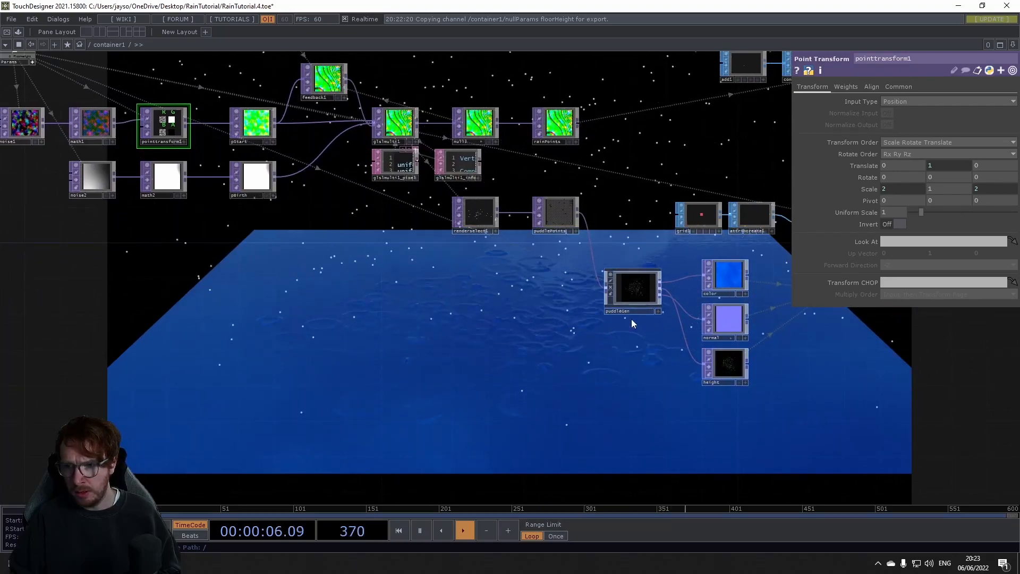
# Inspect cam1's orthographic view settings and the drop positions in render1 inside puddleGen
pyautogui.doubleClick(645, 292)
pyautogui.scroll(-3, 51, 332)
pyautogui.scroll(-2, 254, 361)
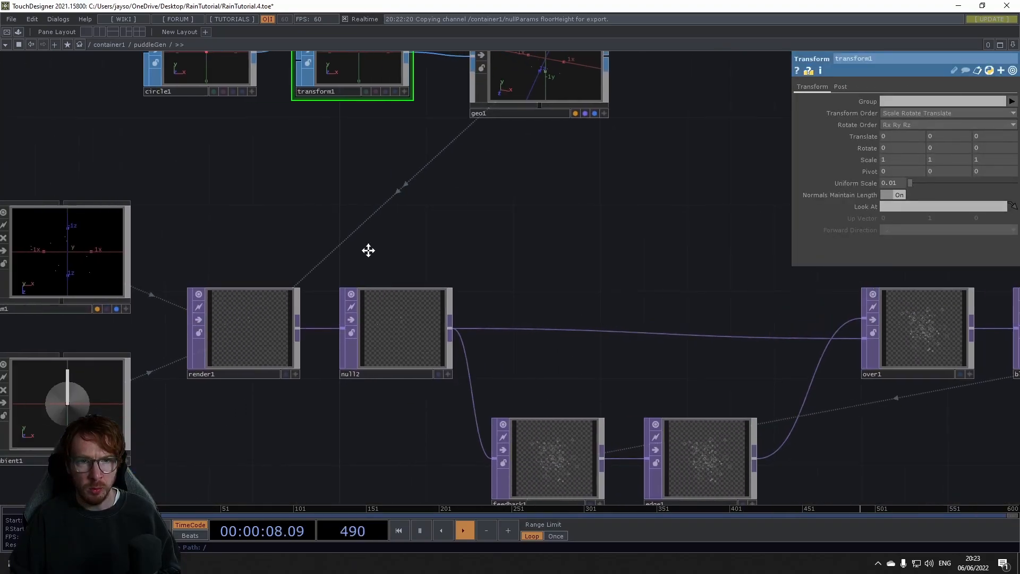
pyautogui.moveTo(80, 250); pyautogui.dragTo(299, 247)
pyautogui.click(298, 248)
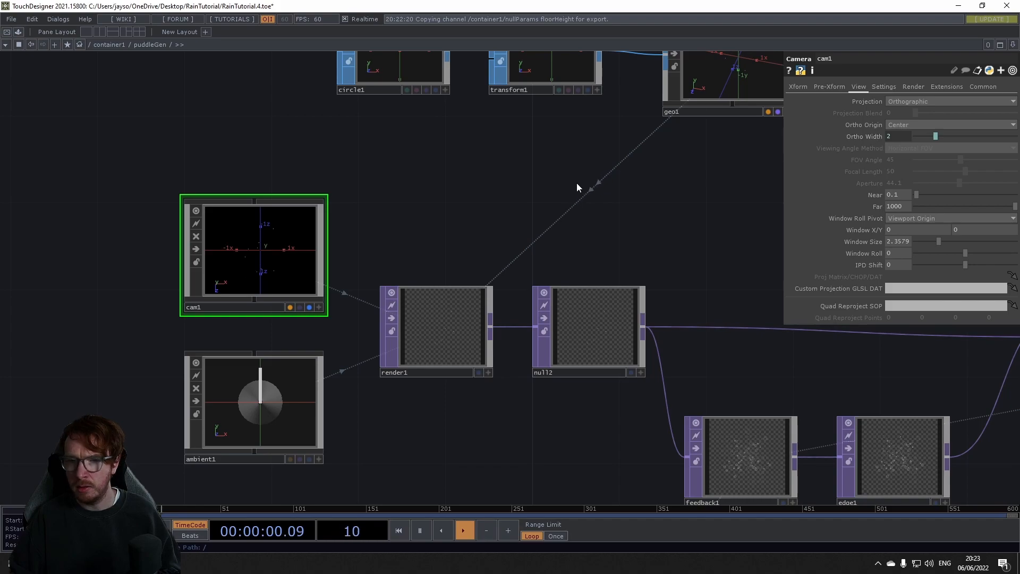
pyautogui.moveTo(508, 219); pyautogui.dragTo(469, 237)
pyautogui.scroll(6, 390, 353)
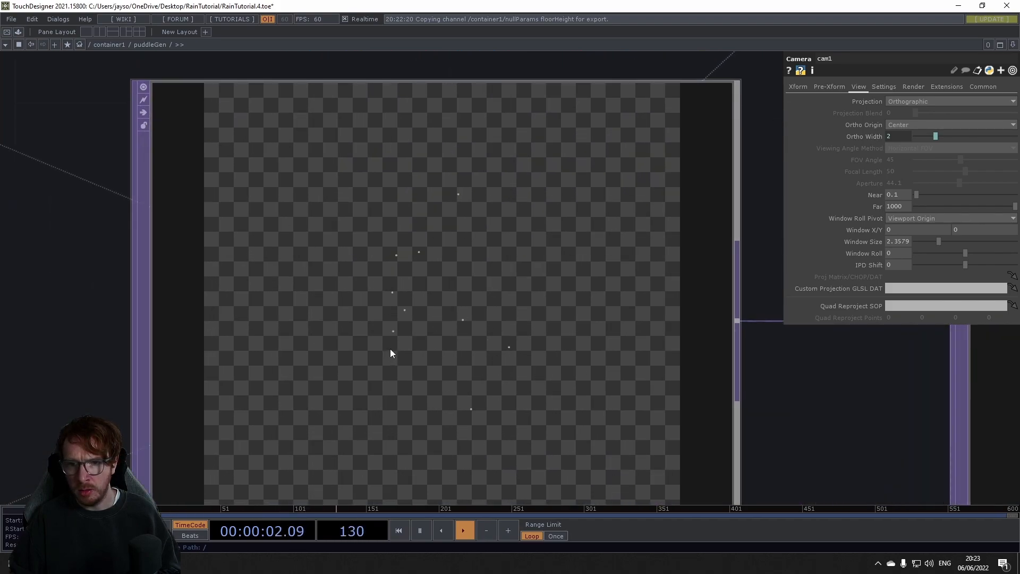
pyautogui.scroll(-3, 339, 331)
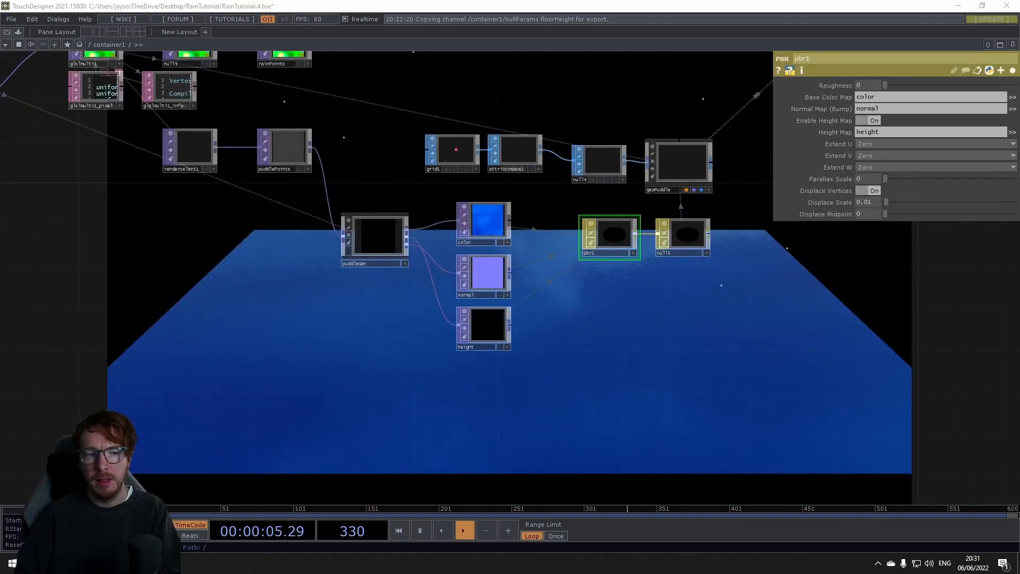
# Enter puddleGen and examine all of cam1's transform parameters and its orthographic view settings
pyautogui.moveTo(364, 358); pyautogui.dragTo(282, 336)
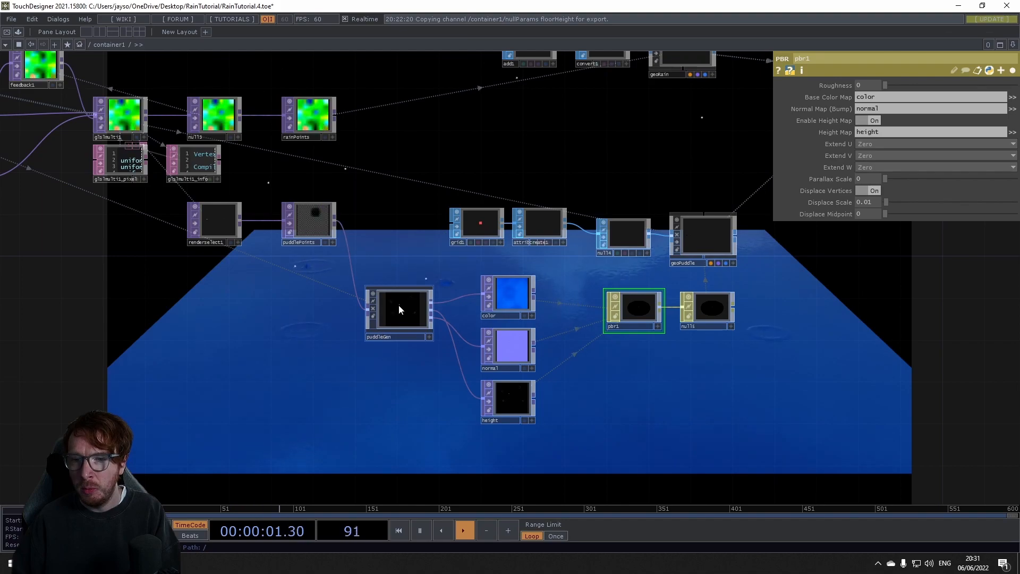
pyautogui.press('i')
pyautogui.moveTo(357, 299); pyautogui.dragTo(587, 244)
pyautogui.scroll(3, 293, 323)
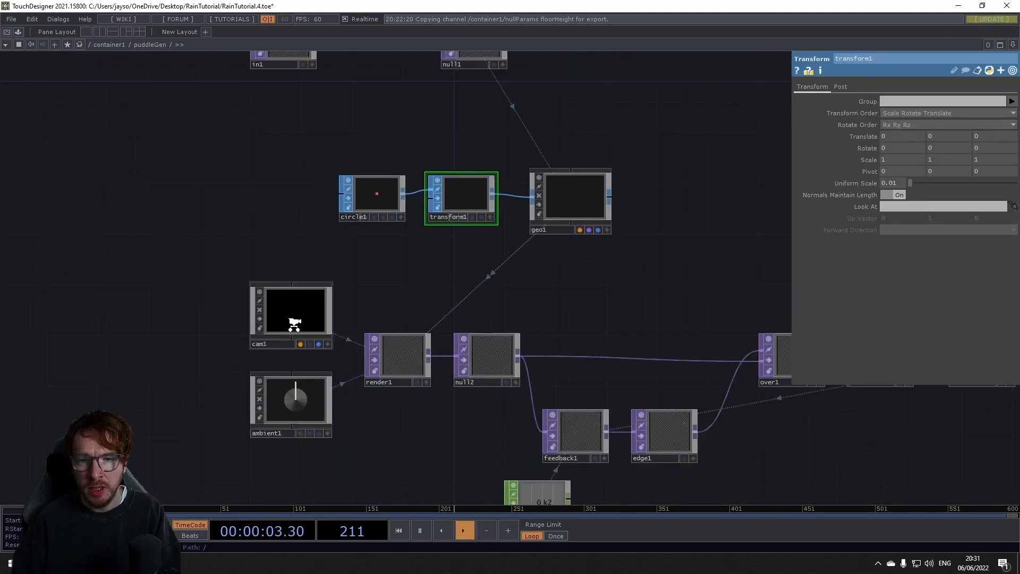
pyautogui.scroll(5, 293, 324)
pyautogui.click(276, 310)
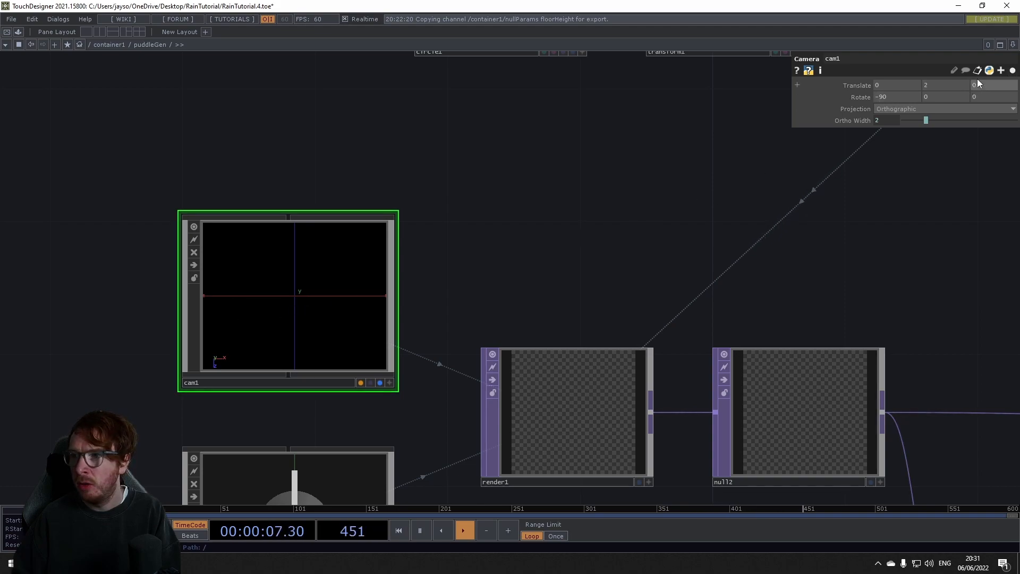
pyautogui.click(1012, 72)
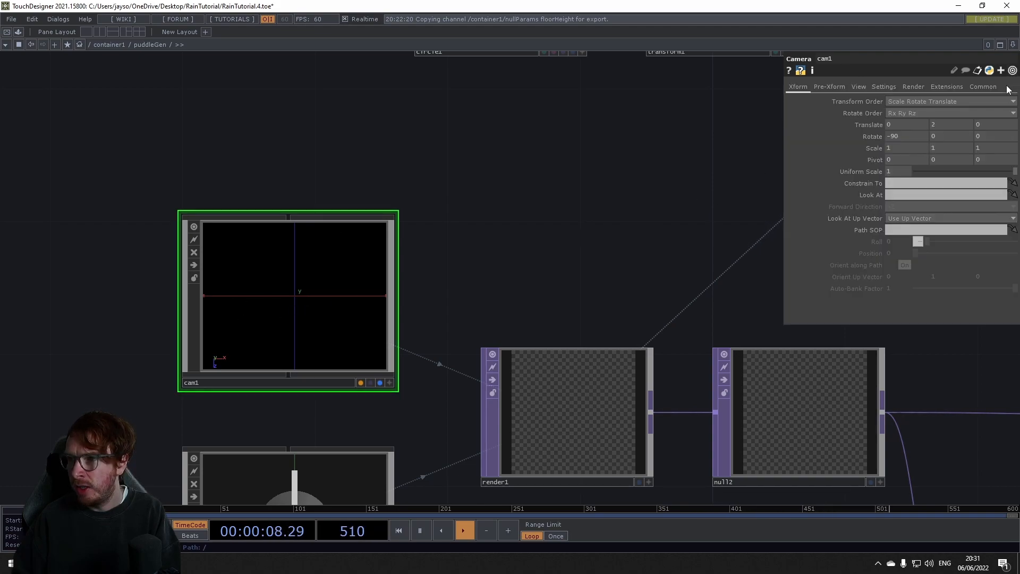
pyautogui.click(840, 88)
pyautogui.click(857, 86)
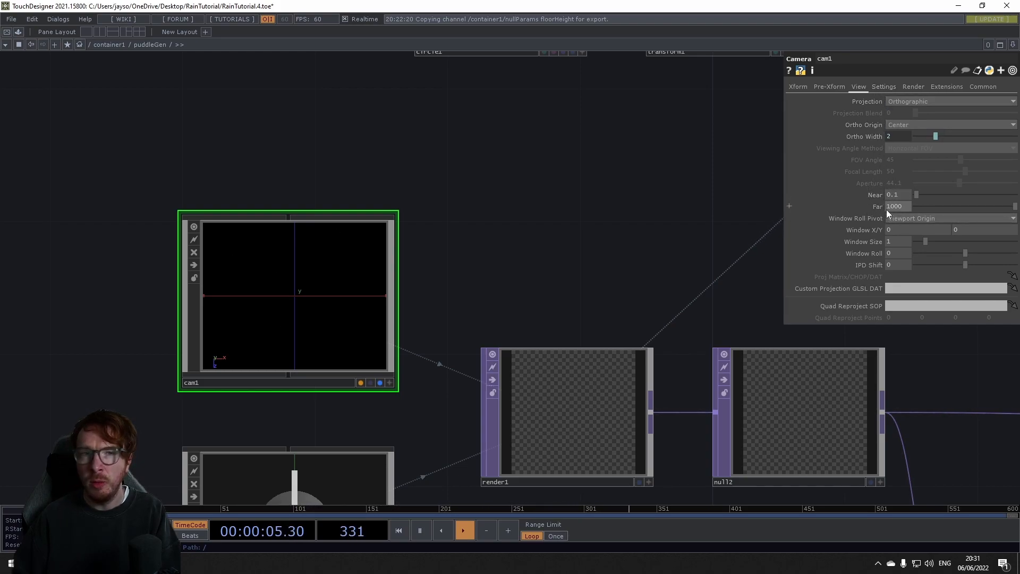
# Check transform1's scale settings for the ripple circle and return to container1
pyautogui.moveTo(646, 277); pyautogui.dragTo(478, 451)
pyautogui.scroll(5, 380, 270)
pyautogui.scroll(-5, 382, 266)
pyautogui.click(564, 164)
pyautogui.moveTo(549, 304); pyautogui.dragTo(466, 344)
pyautogui.scroll(5, 471, 208)
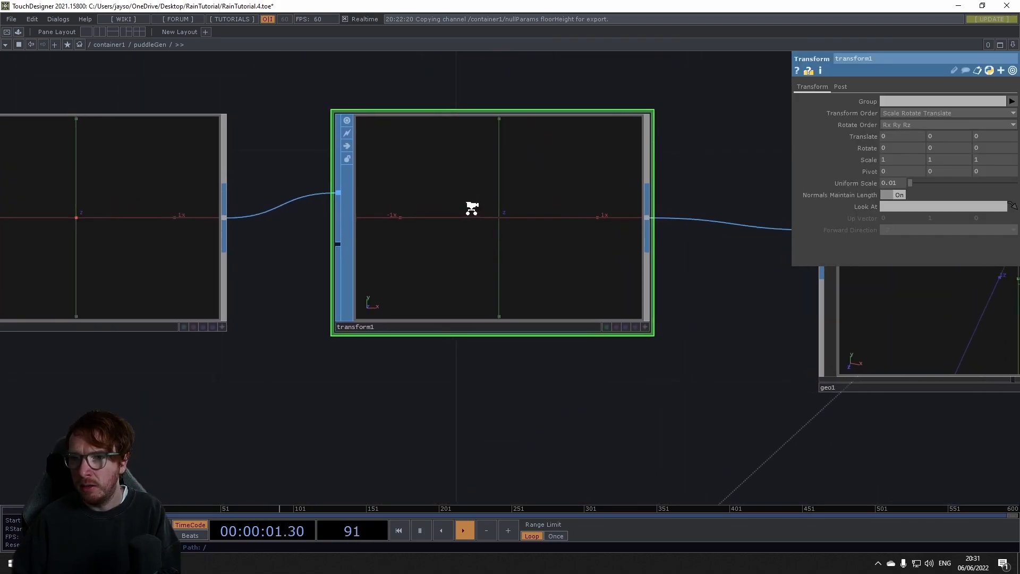
pyautogui.scroll(-3, 383, 326)
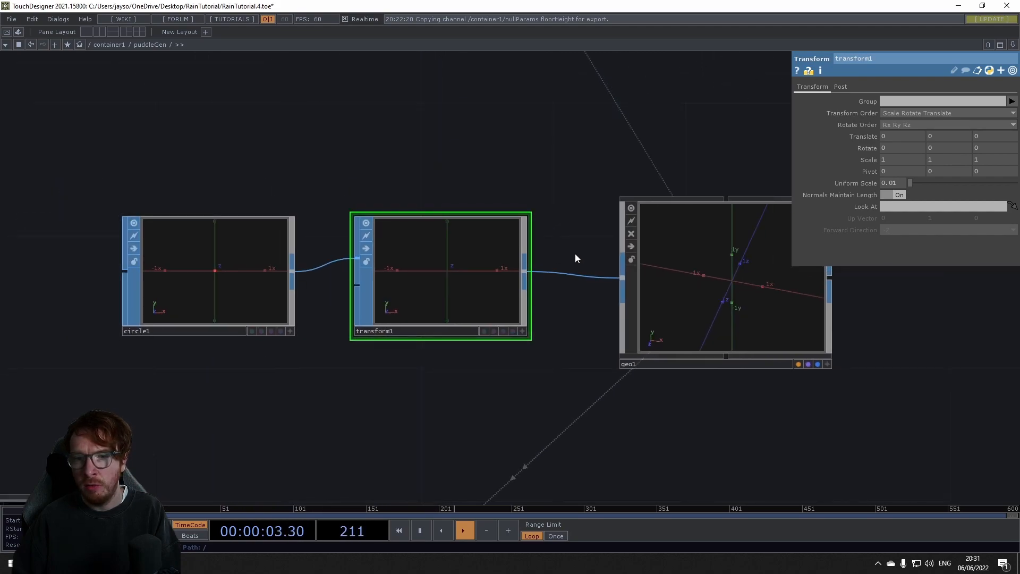
pyautogui.click(122, 45)
# Raise rainDensity in constant1 to 15 and restart the rain simulation
pyautogui.scroll(3, 371, 295)
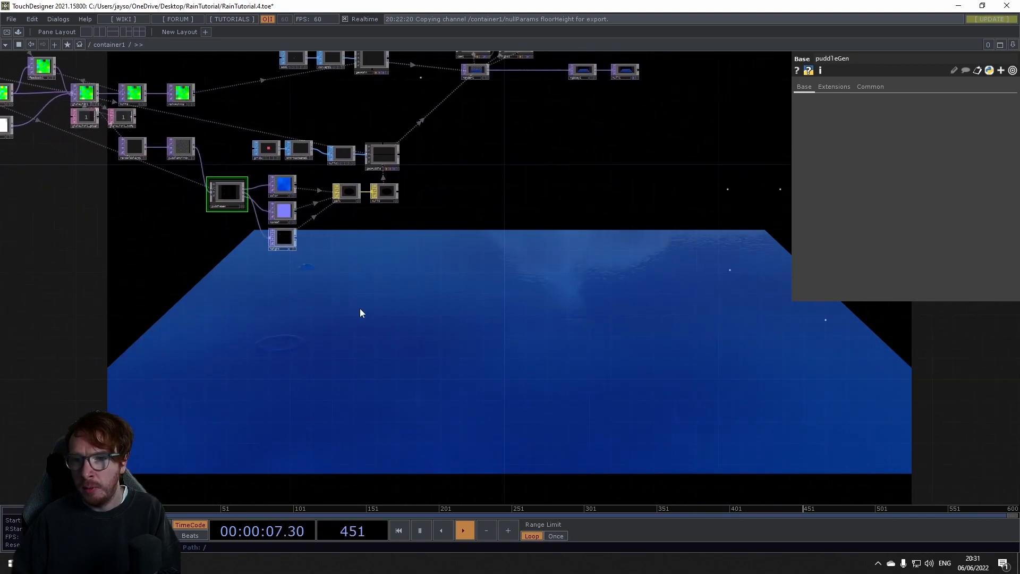
pyautogui.moveTo(361, 312); pyautogui.dragTo(344, 342)
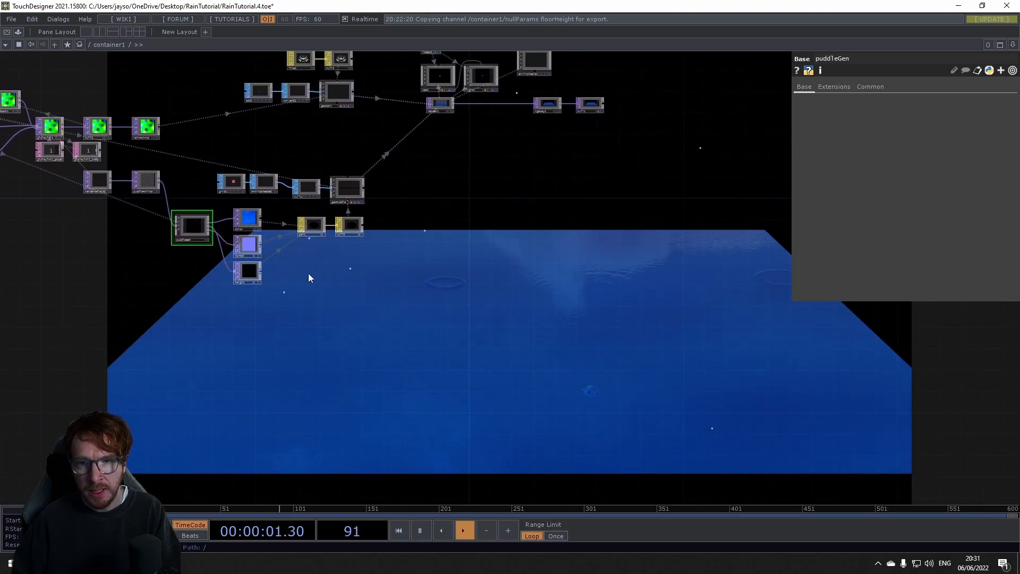
pyautogui.moveTo(298, 324); pyautogui.dragTo(359, 380)
pyautogui.moveTo(420, 365); pyautogui.dragTo(405, 415)
pyautogui.moveTo(362, 183); pyautogui.dragTo(434, 206)
pyautogui.moveTo(228, 202); pyautogui.dragTo(474, 208)
pyautogui.scroll(8, 202, 209)
pyautogui.click(138, 254)
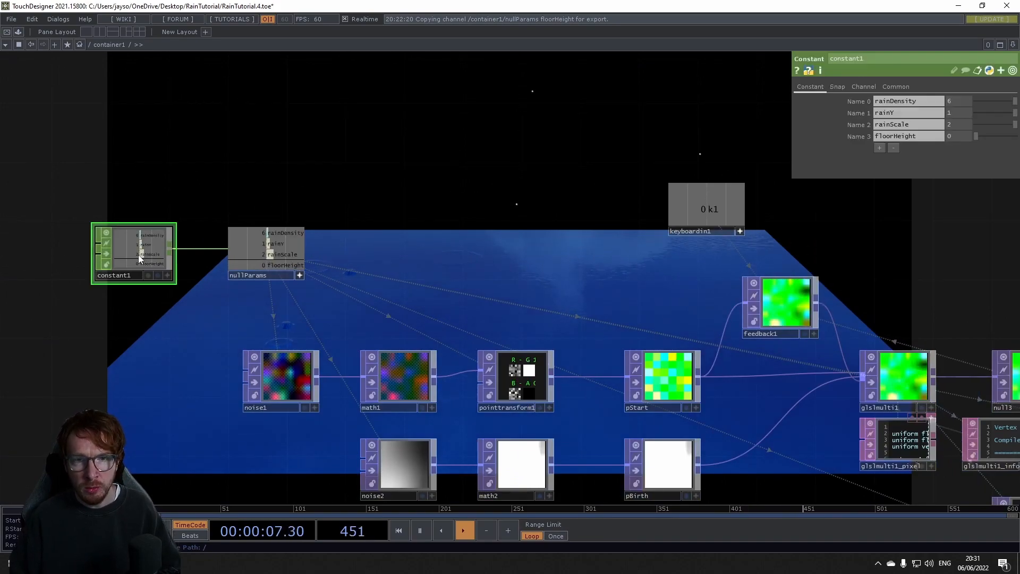
pyautogui.moveTo(952, 102); pyautogui.dragTo(985, 87, button='middle')
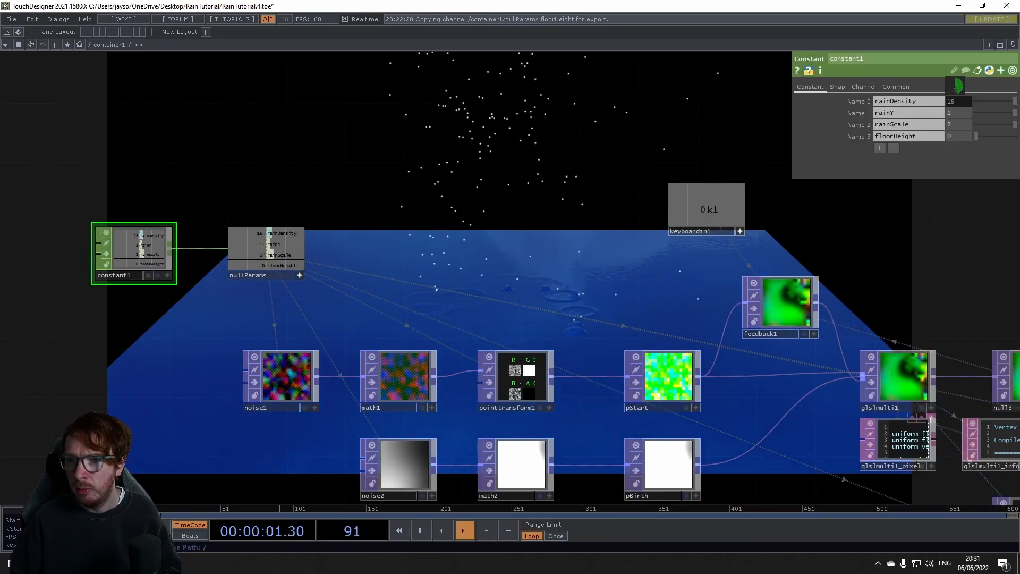
pyautogui.press('1')
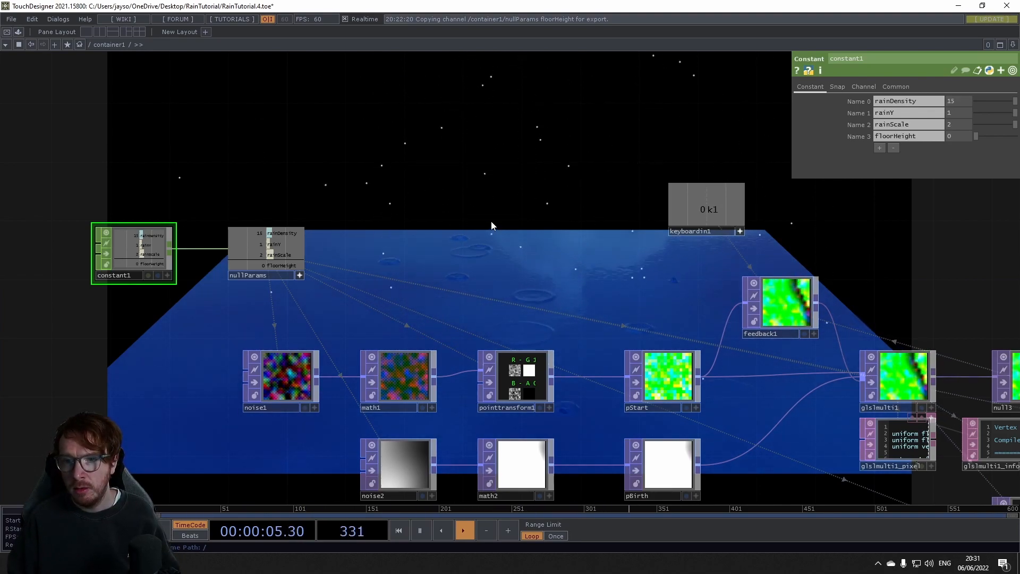
# Review pointtransform1's transform values and set the Y value of the uGravity uniform in glslmulti1 to -3
pyautogui.moveTo(651, 244); pyautogui.dragTo(548, 205)
pyautogui.click(412, 343)
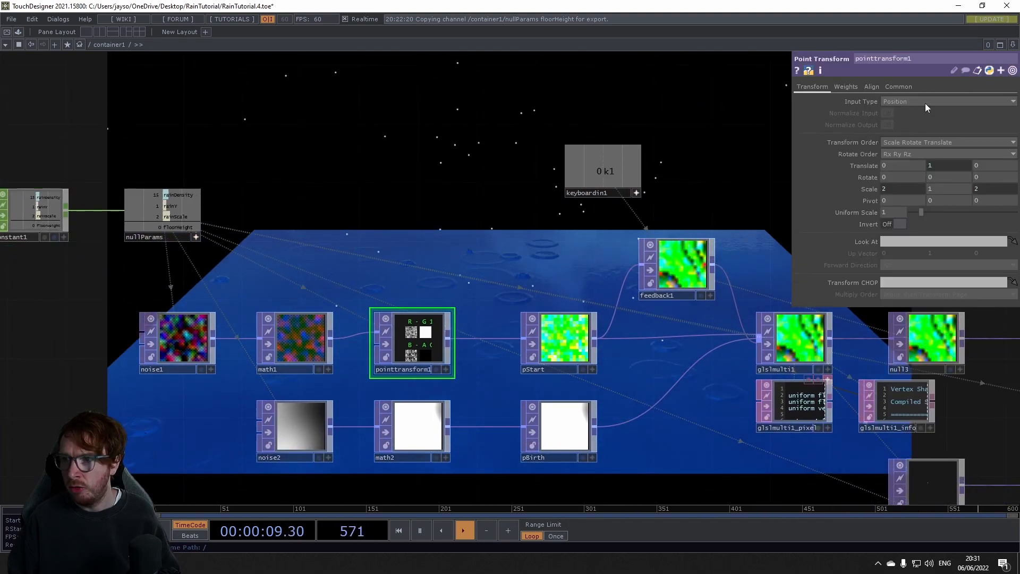
pyautogui.click(812, 336)
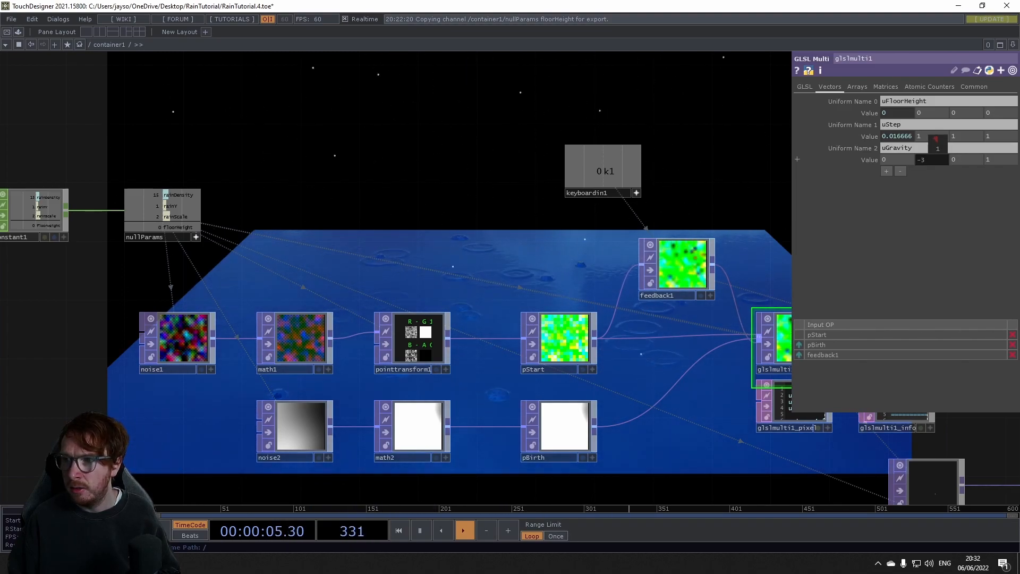
pyautogui.moveTo(391, 205); pyautogui.dragTo(542, 210)
# Set rainDensity in constant1 to 50 and restart the rain simulation
pyautogui.click(206, 220)
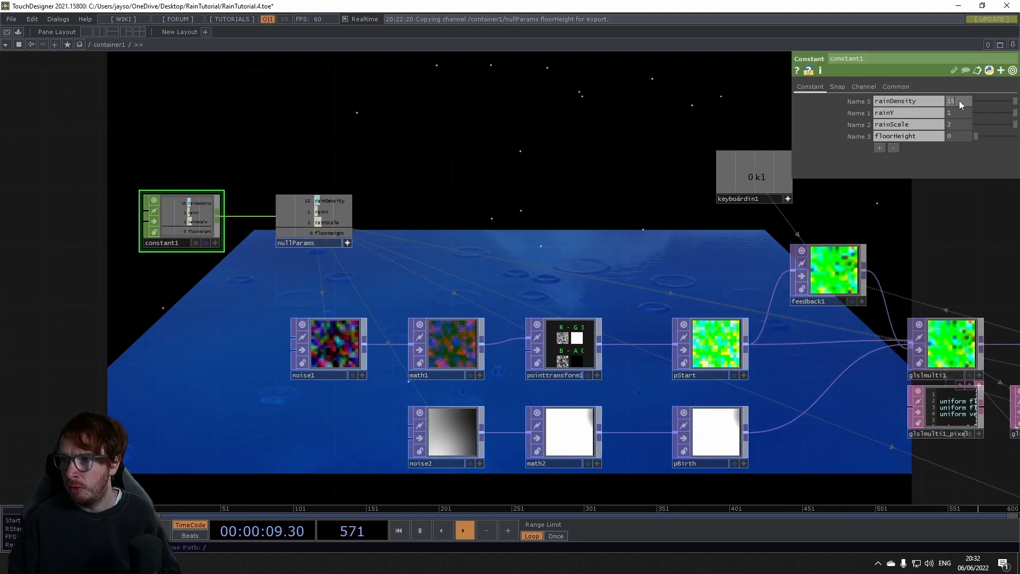
pyautogui.write('50')
pyautogui.press('Return')
pyautogui.press('1')
# Examine the denser ripples on the puddle and check the Dimmer of the environment1 light
pyautogui.moveTo(574, 217); pyautogui.dragTo(371, 245)
pyautogui.scroll(-3, 371, 245)
pyautogui.moveTo(607, 225); pyautogui.dragTo(257, 230)
pyautogui.moveTo(505, 365); pyautogui.dragTo(232, 280)
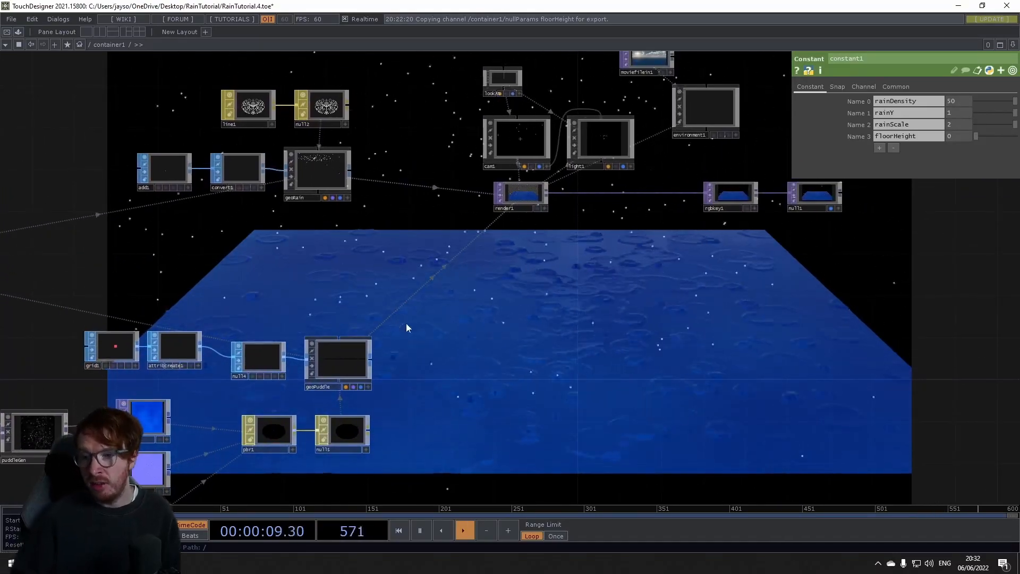
pyautogui.moveTo(438, 392); pyautogui.dragTo(425, 289)
pyautogui.moveTo(423, 358); pyautogui.dragTo(432, 322)
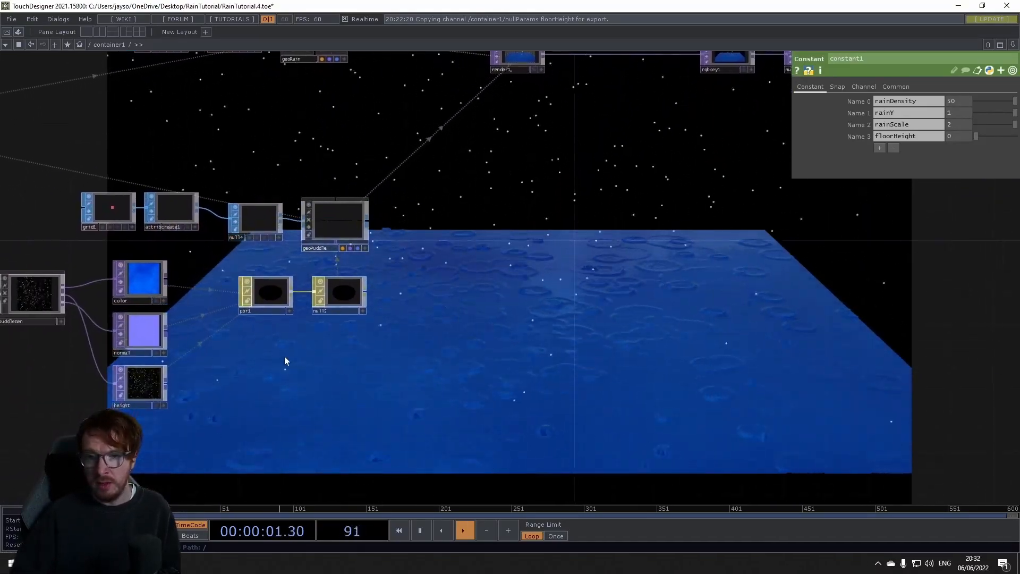
pyautogui.moveTo(581, 215); pyautogui.dragTo(437, 392)
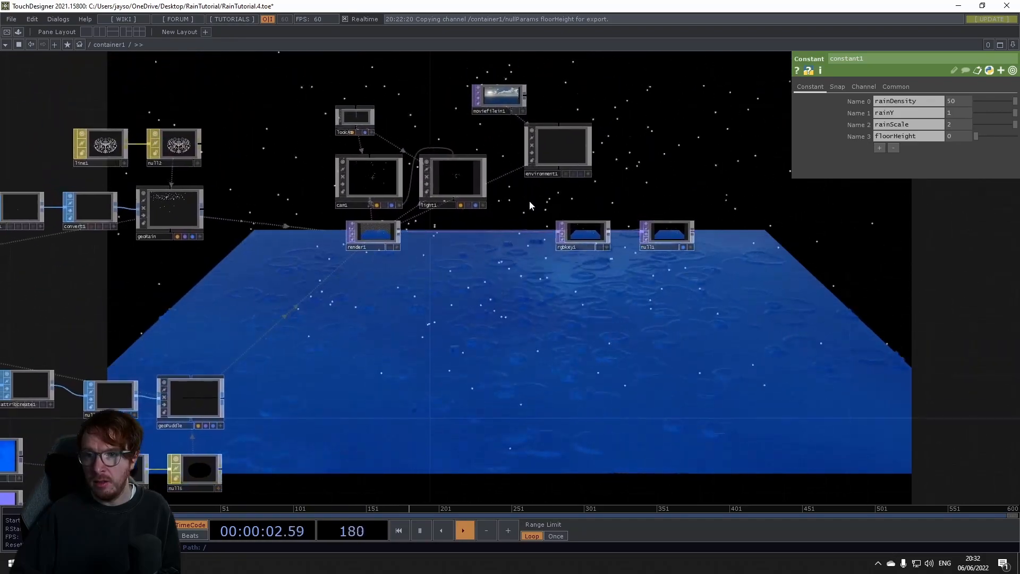
pyautogui.click(566, 152)
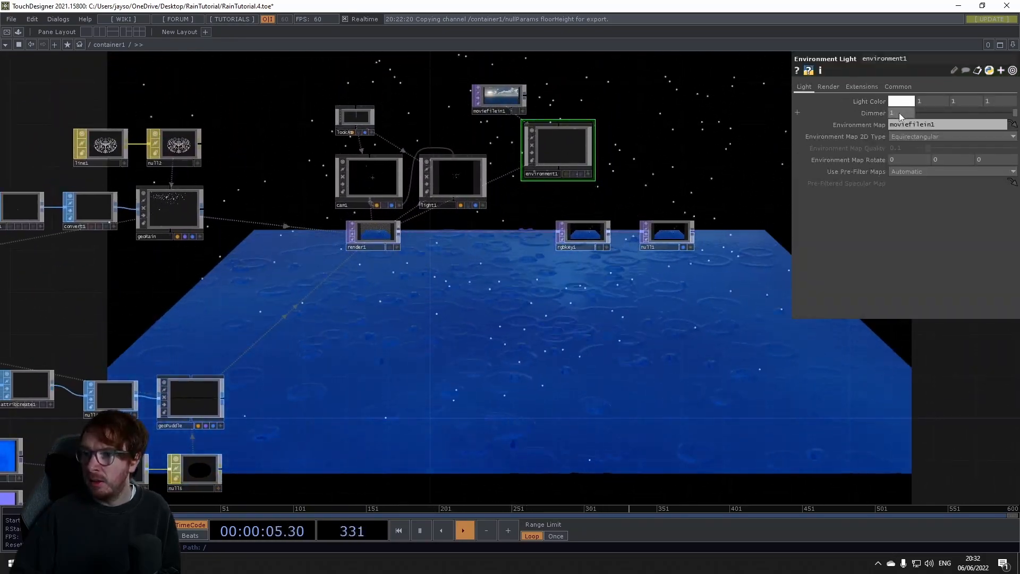
pyautogui.moveTo(899, 113)
pyautogui.mouseDown()
pyautogui.moveTo(883, 99)
pyautogui.moveTo(897, 98)
pyautogui.mouseUp()
# Review the whole network from the constant1 parameters through the rain particle chain to the puddle material
pyautogui.moveTo(426, 367); pyautogui.dragTo(501, 241)
pyautogui.moveTo(231, 389); pyautogui.dragTo(308, 315)
pyautogui.moveTo(317, 362); pyautogui.dragTo(616, 415)
pyautogui.moveTo(534, 277); pyautogui.dragTo(792, 403)
pyautogui.moveTo(371, 176); pyautogui.dragTo(475, 181)
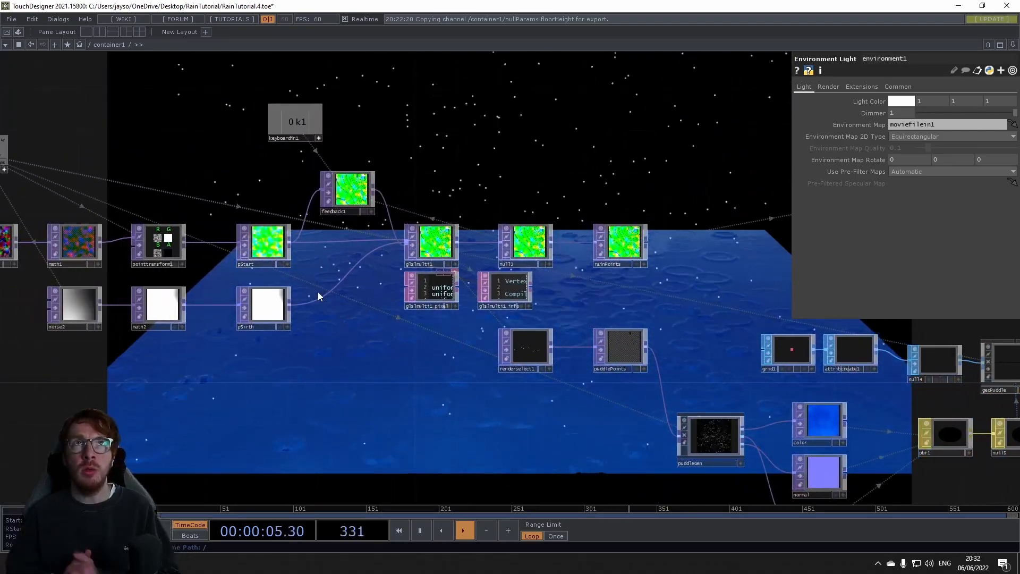
pyautogui.moveTo(166, 158); pyautogui.dragTo(425, 239)
pyautogui.scroll(5, 134, 262)
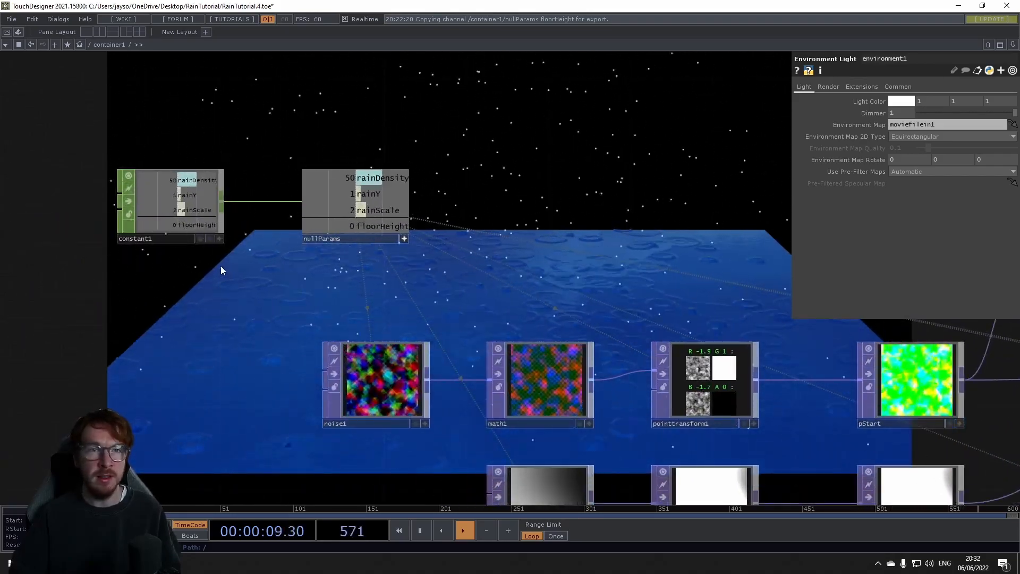
pyautogui.scroll(-1, 623, 236)
pyautogui.moveTo(622, 236); pyautogui.dragTo(414, 249)
pyautogui.scroll(-2, 412, 250)
pyautogui.moveTo(522, 259); pyautogui.dragTo(586, 287)
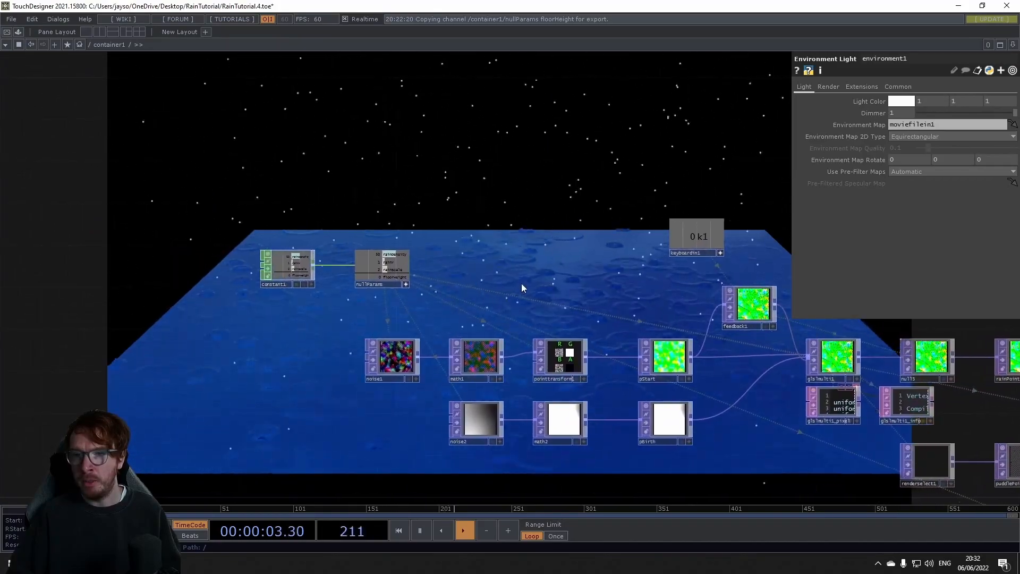
pyautogui.moveTo(523, 285); pyautogui.dragTo(438, 284)
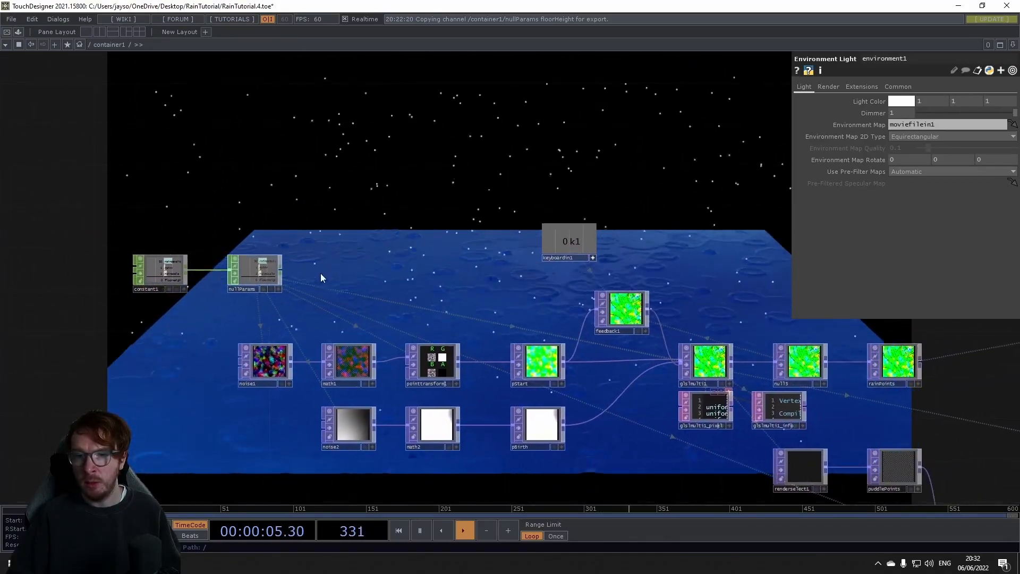
pyautogui.scroll(-2, 320, 273)
pyautogui.moveTo(510, 430); pyautogui.dragTo(460, 416)
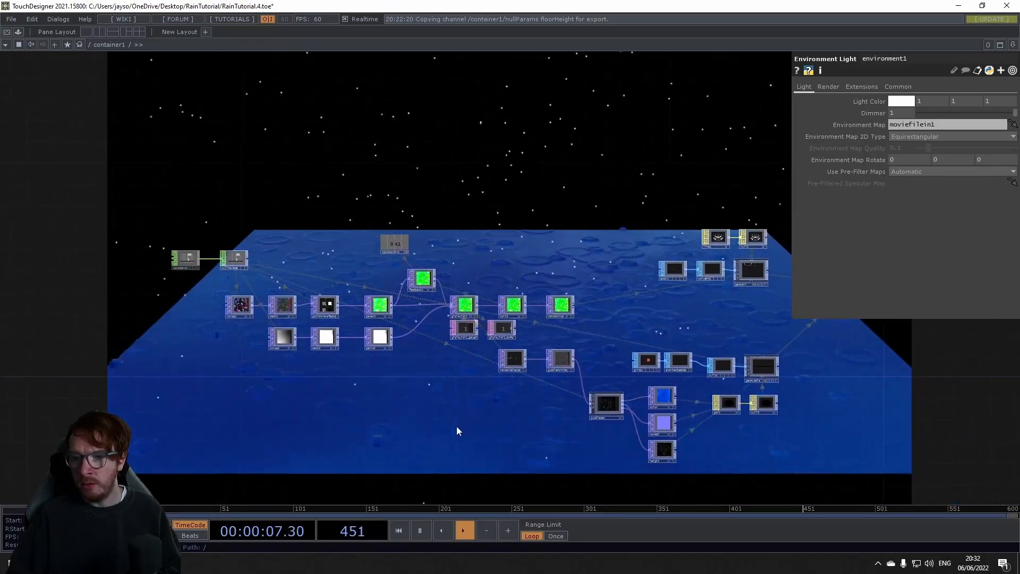
pyautogui.moveTo(581, 441); pyautogui.dragTo(500, 441)
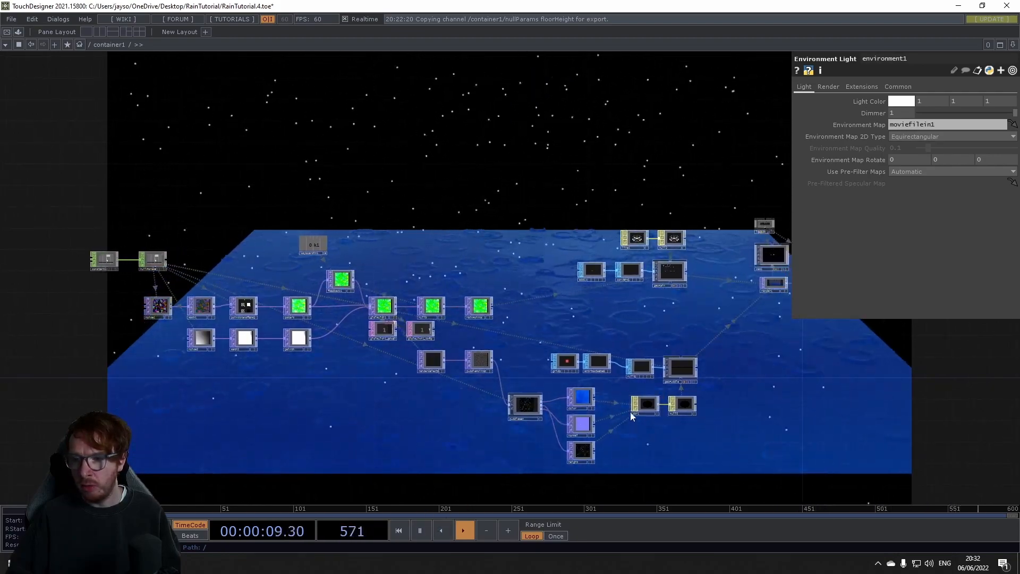
pyautogui.scroll(6, 238, 276)
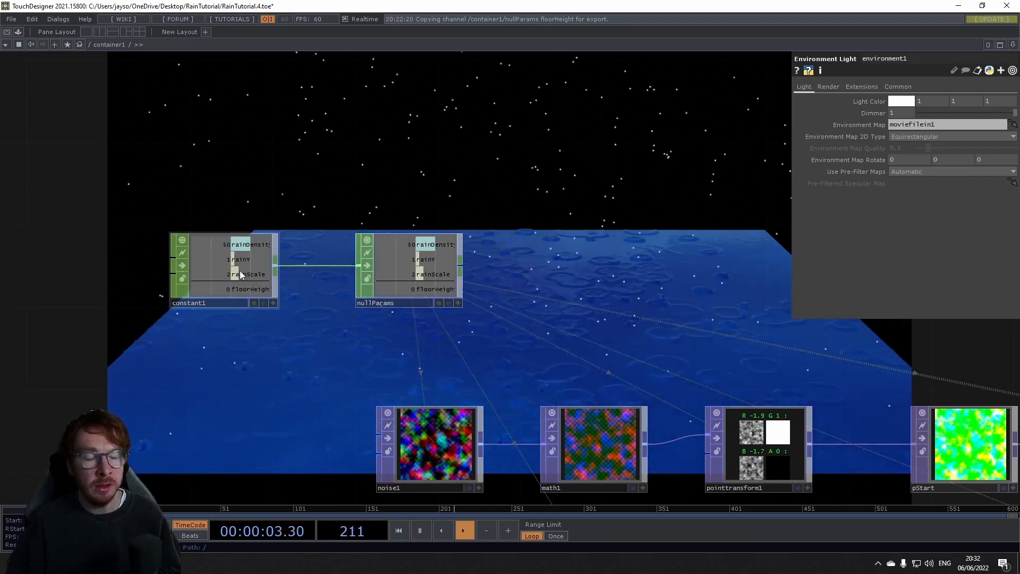
pyautogui.scroll(-2, 255, 274)
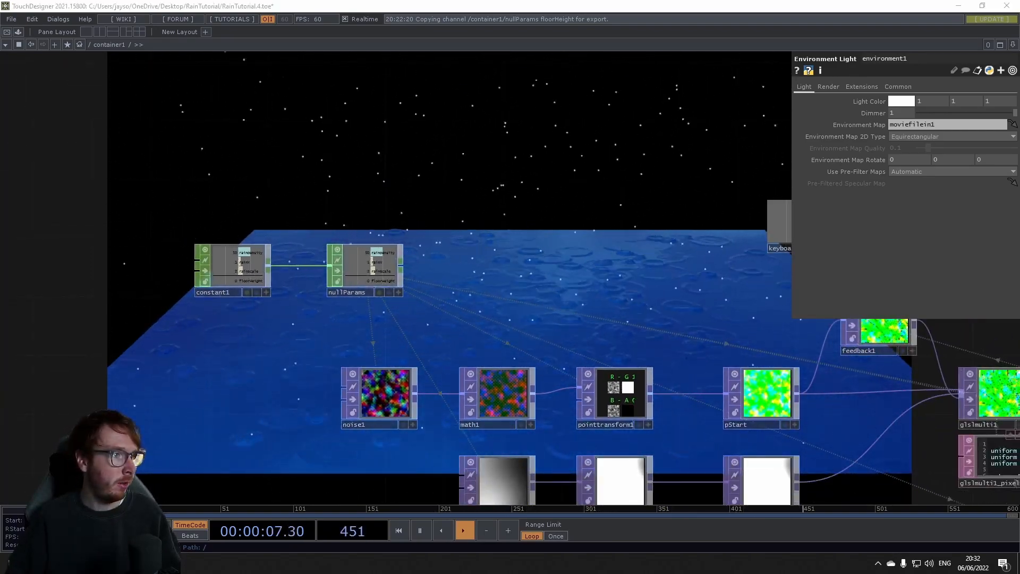
pyautogui.moveTo(0, 69); pyautogui.dragTo(0, 69)
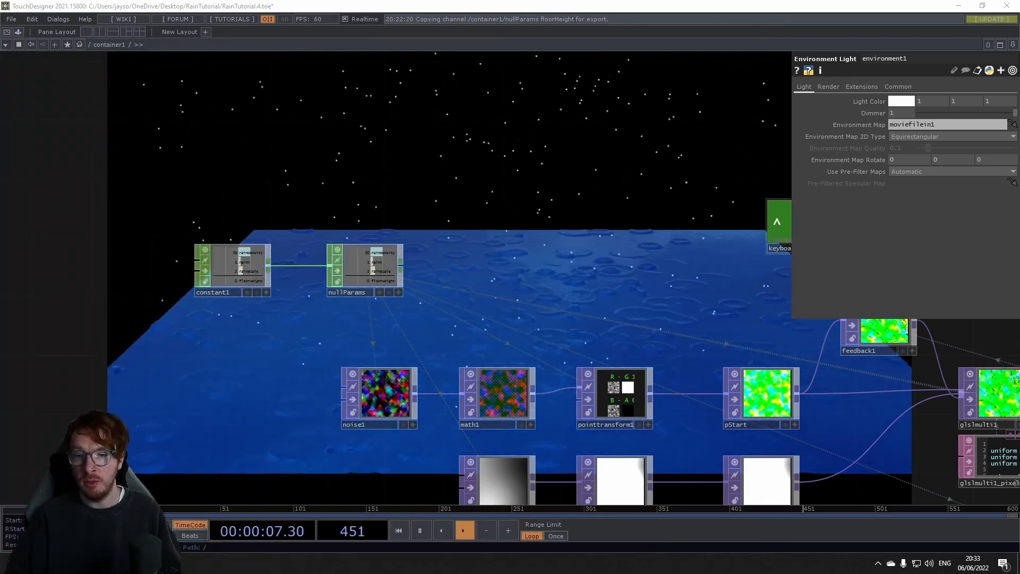
# Reduce the Displace Scale of the pbr1 puddle material to 0.005
pyautogui.moveTo(680, 219); pyautogui.dragTo(544, 147)
pyautogui.scroll(-4, 544, 147)
pyautogui.scroll(4, 449, 161)
pyautogui.moveTo(851, 420); pyautogui.dragTo(608, 421)
pyautogui.moveTo(733, 447); pyautogui.dragTo(420, 263)
pyautogui.scroll(-4, 318, 311)
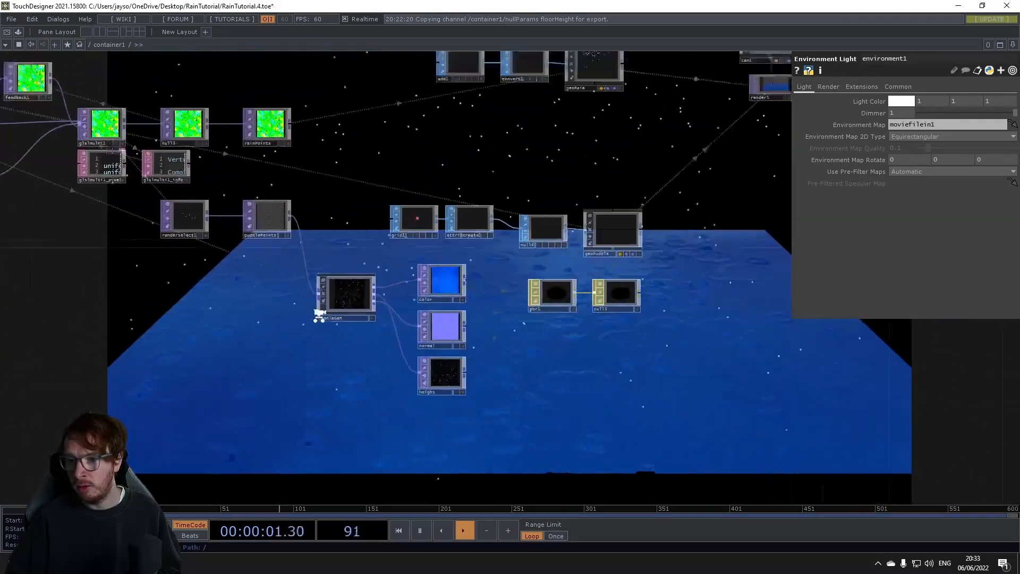
pyautogui.scroll(3, 455, 296)
pyautogui.click(441, 301)
pyautogui.moveTo(919, 345)
pyautogui.mouseDown(button='middle')
pyautogui.moveTo(906, 358)
pyautogui.moveTo(917, 348)
pyautogui.moveTo(904, 336)
pyautogui.mouseUp(button='middle')
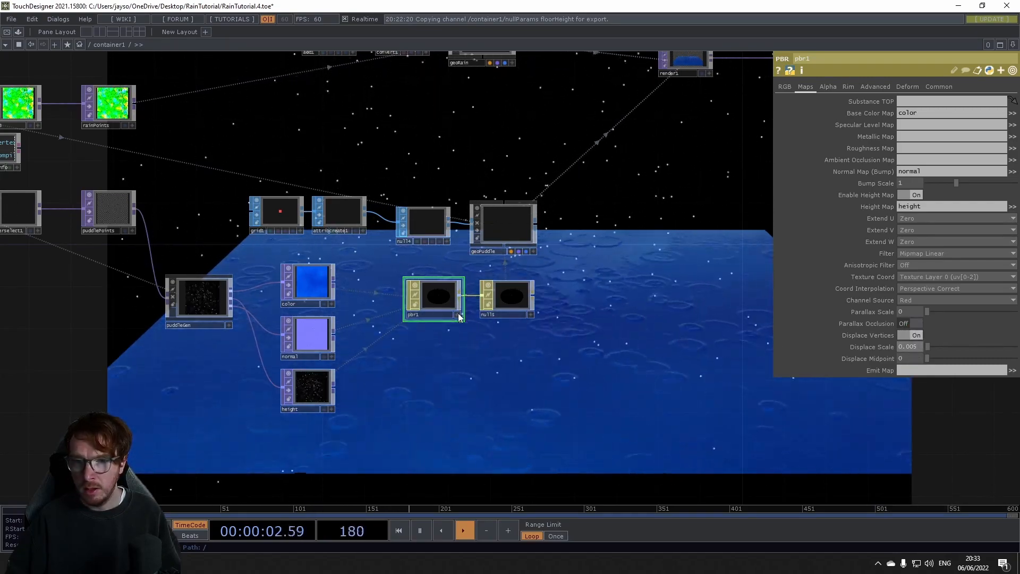
# Adjust the Sample Step of edge1 inside puddleGen and return to container1
pyautogui.click(201, 302)
pyautogui.press('i')
pyautogui.scroll(-5, 261, 275)
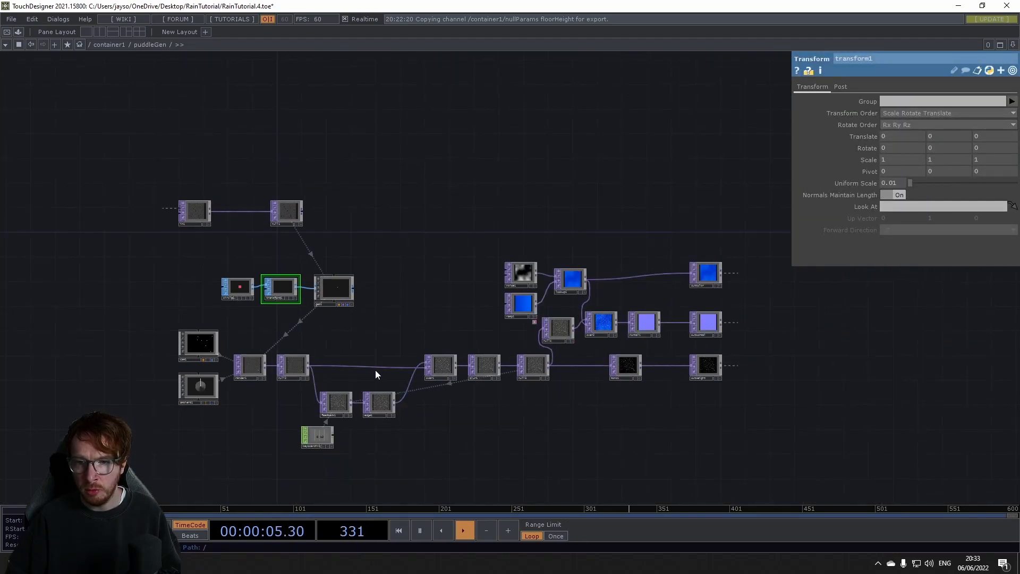
pyautogui.scroll(5, 376, 370)
pyautogui.click(313, 297)
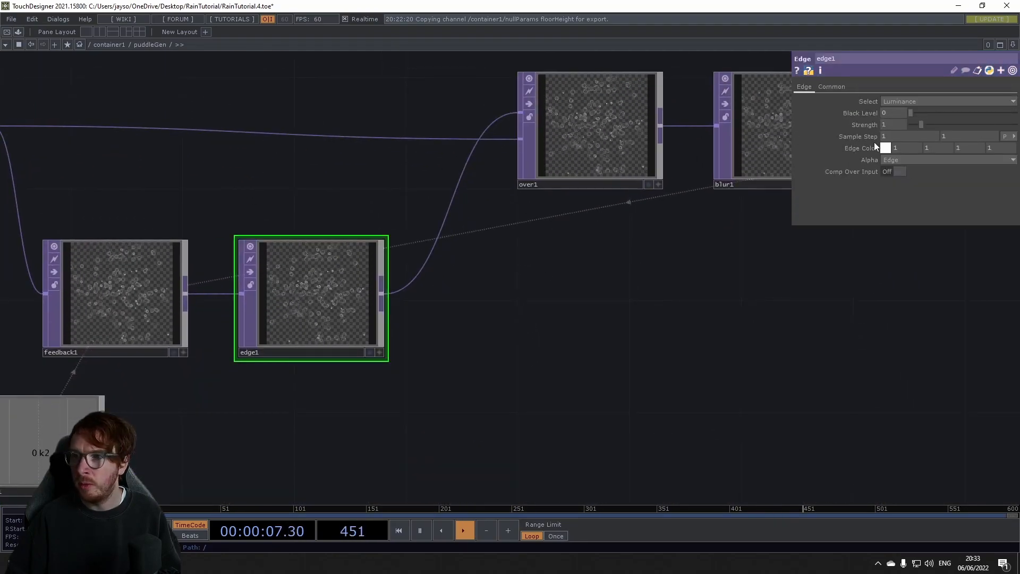
pyautogui.moveTo(872, 136)
pyautogui.mouseDown(button='middle')
pyautogui.moveTo(870, 121)
pyautogui.moveTo(874, 136)
pyautogui.mouseUp(button='middle')
pyautogui.click(108, 44)
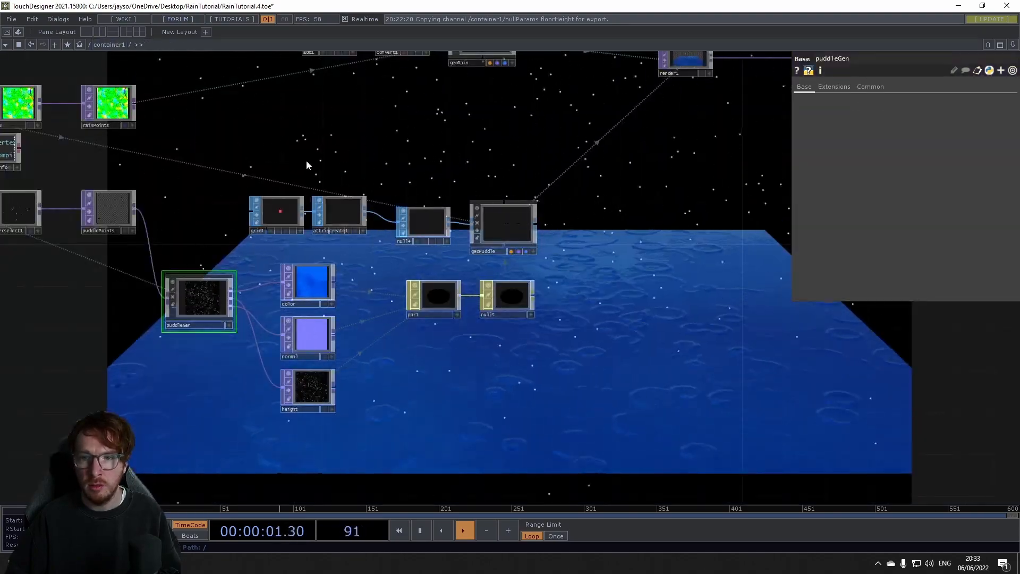
# Set the rainDensity channel of the constant1 parameter node to 10
pyautogui.moveTo(410, 178); pyautogui.dragTo(689, 267)
pyautogui.moveTo(349, 93); pyautogui.dragTo(765, 328)
pyautogui.scroll(-3, 282, 222)
pyautogui.moveTo(286, 230); pyautogui.dragTo(364, 218)
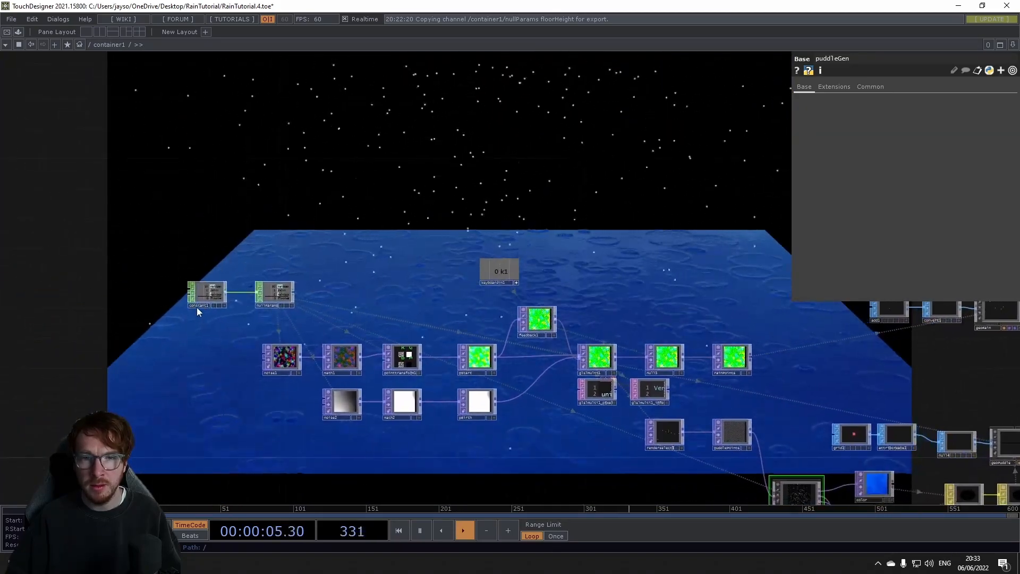
pyautogui.click(204, 298)
pyautogui.scroll(5, 209, 298)
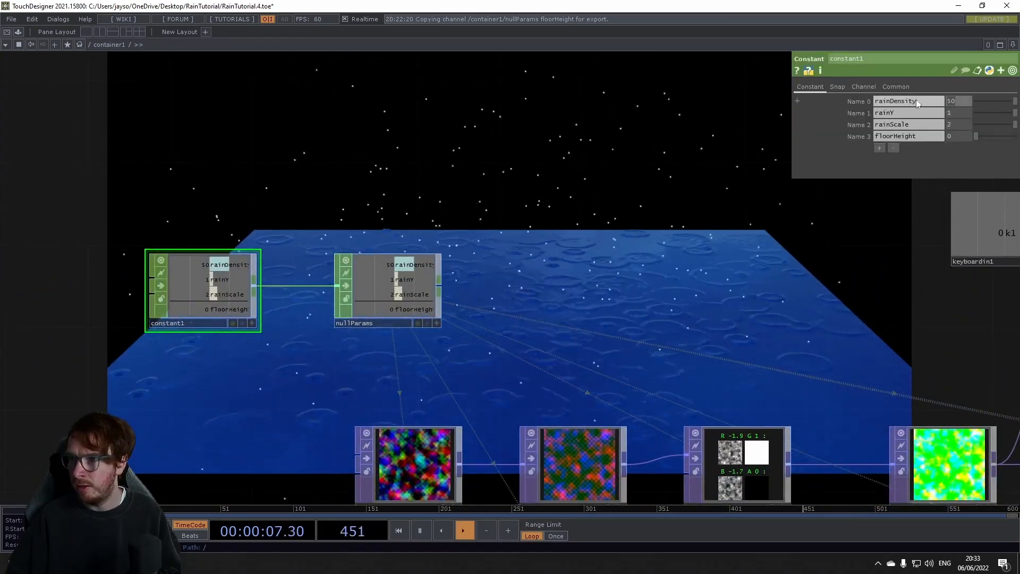
pyautogui.write('10')
pyautogui.press('Return')
pyautogui.moveTo(584, 235); pyautogui.dragTo(376, 230)
pyautogui.moveTo(431, 292); pyautogui.dragTo(556, 285)
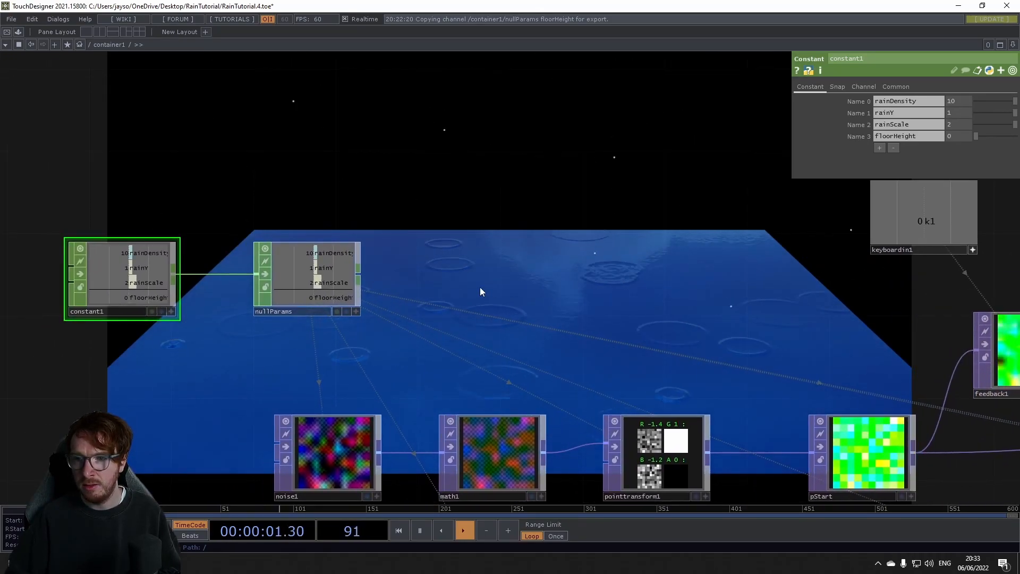
pyautogui.click(321, 269)
pyautogui.click(113, 269)
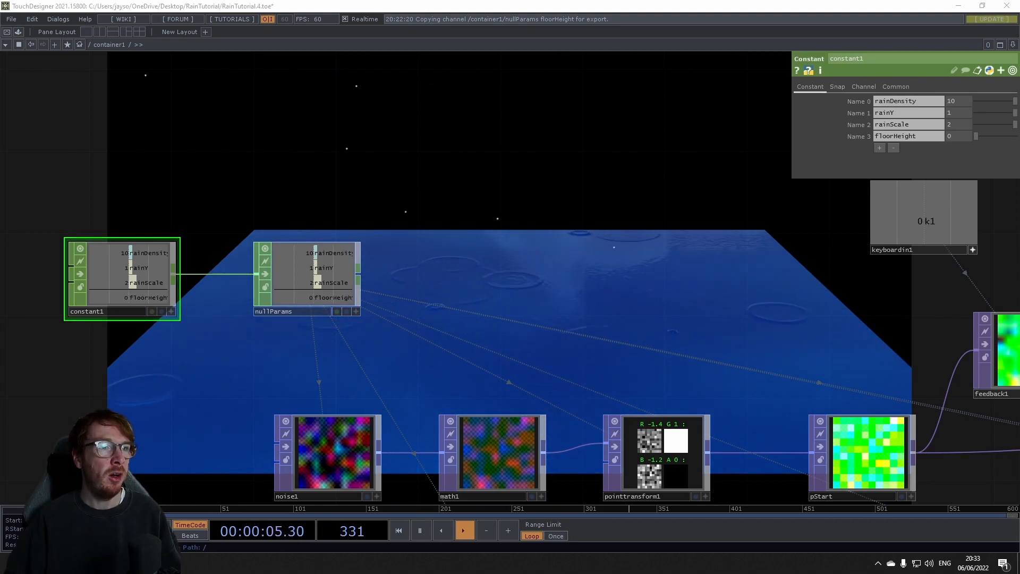
# Bring up the Chrome window with the Instagram post of the GLSL rain scene for reference, then return to the TouchDesigner network
pyautogui.moveTo(0, 47); pyautogui.dragTo(456, 49)
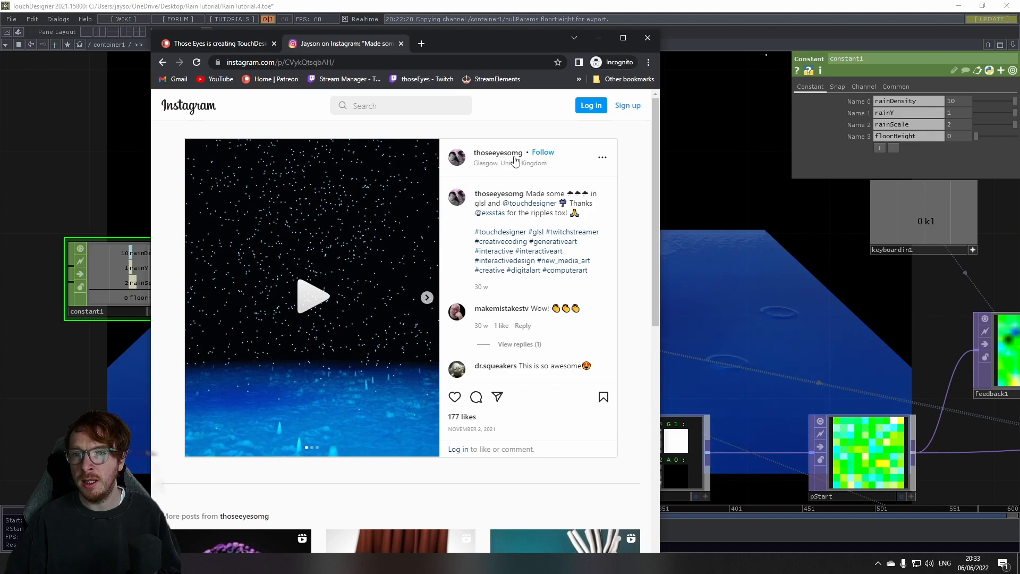
pyautogui.click(364, 287)
pyautogui.moveTo(483, 45); pyautogui.dragTo(544, 23)
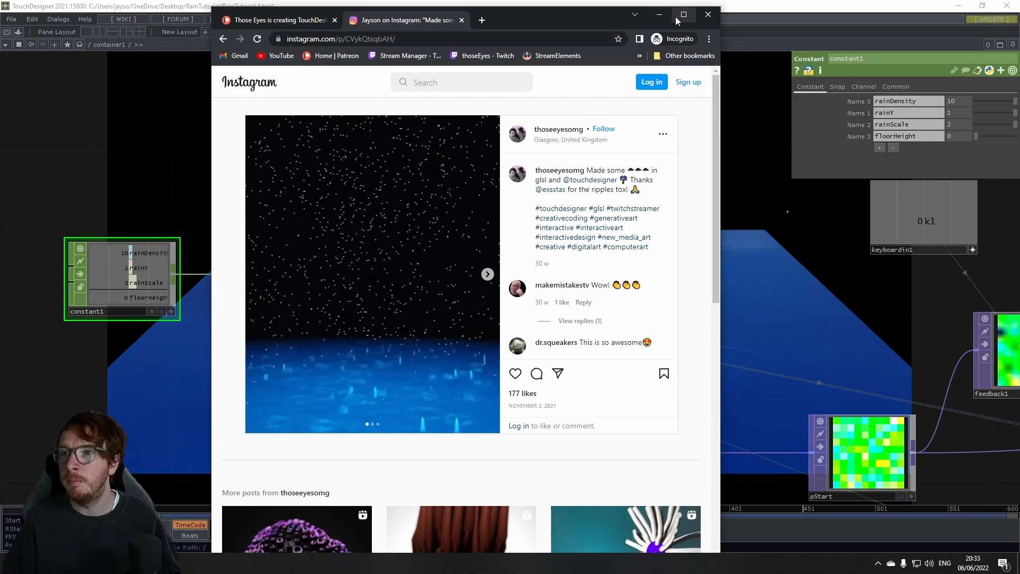
pyautogui.click(659, 15)
pyautogui.moveTo(552, 247); pyautogui.dragTo(462, 200)
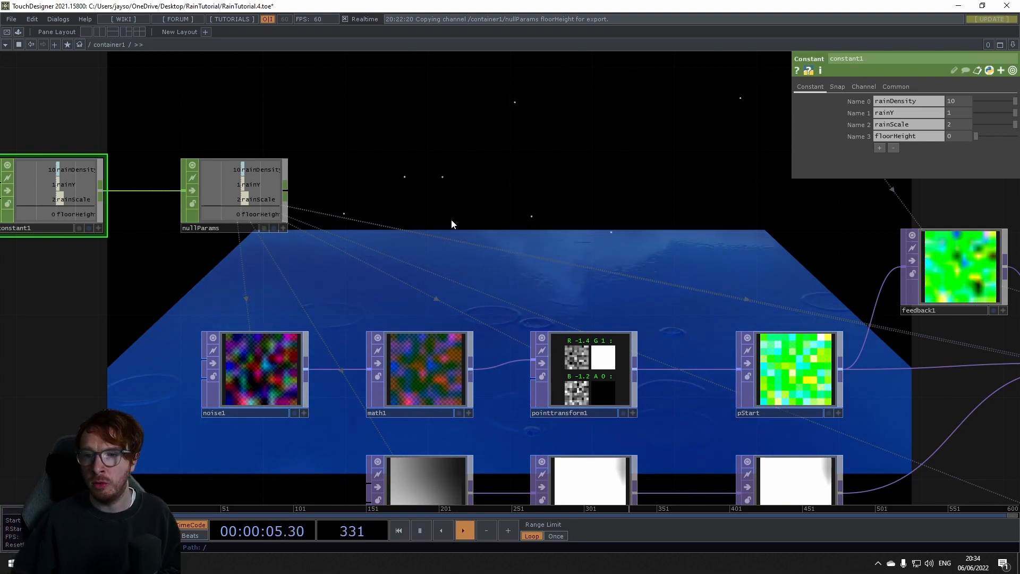
pyautogui.scroll(-3, 512, 250)
pyautogui.moveTo(513, 250); pyautogui.dragTo(319, 171)
pyautogui.scroll(-3, 318, 169)
pyautogui.moveTo(462, 343); pyautogui.dragTo(384, 371)
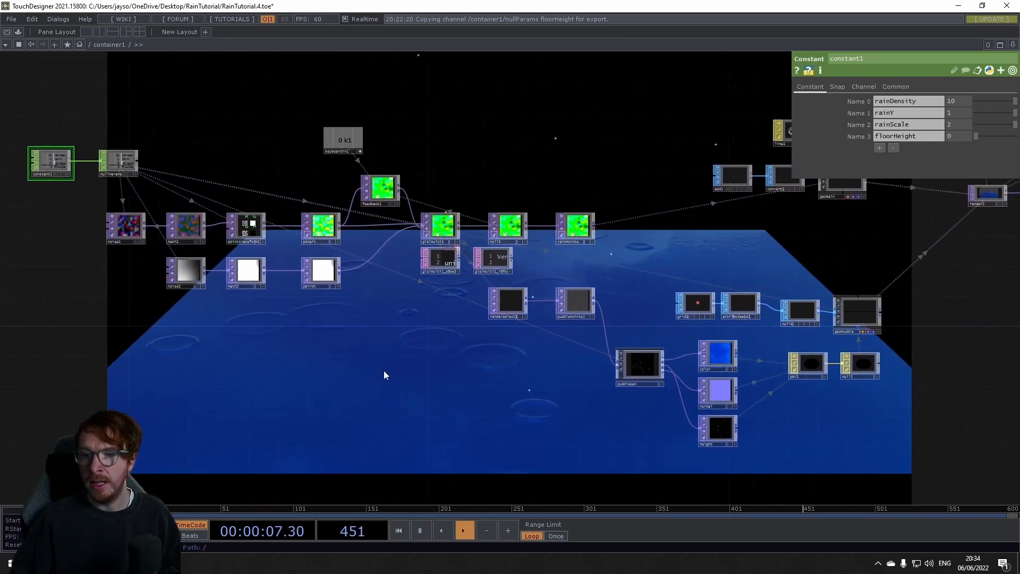